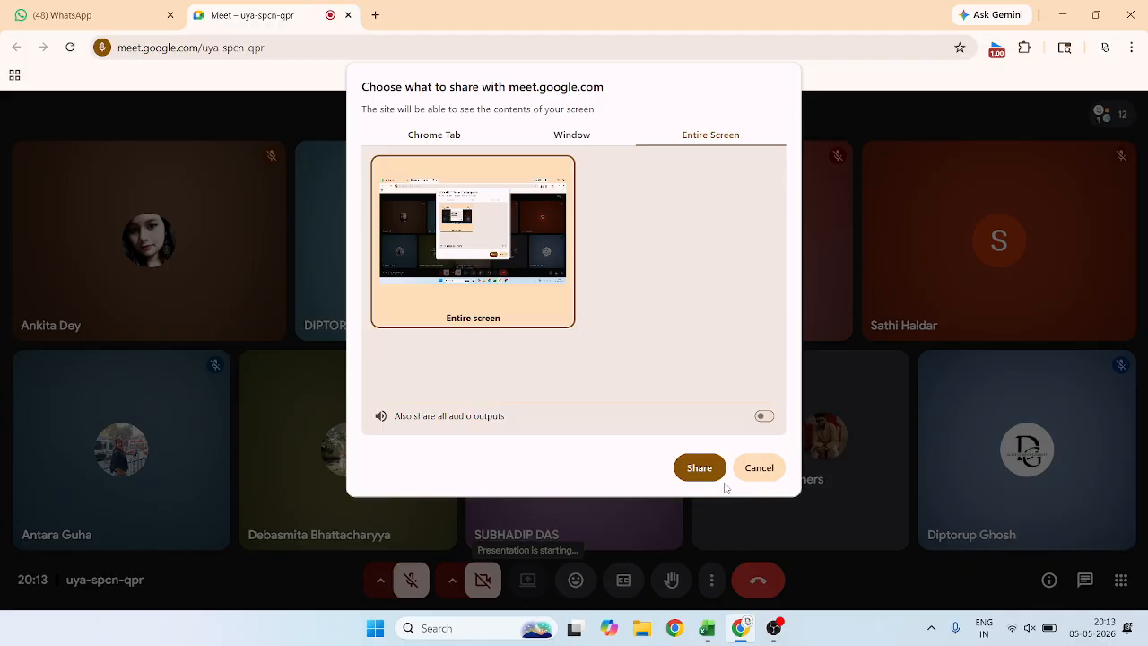
Share the entire screen in the meeting and switch to the SALES DATE FOR TUESDAY CLASS workbook in Excel.
left_click(699, 467)
left_click(708, 585)
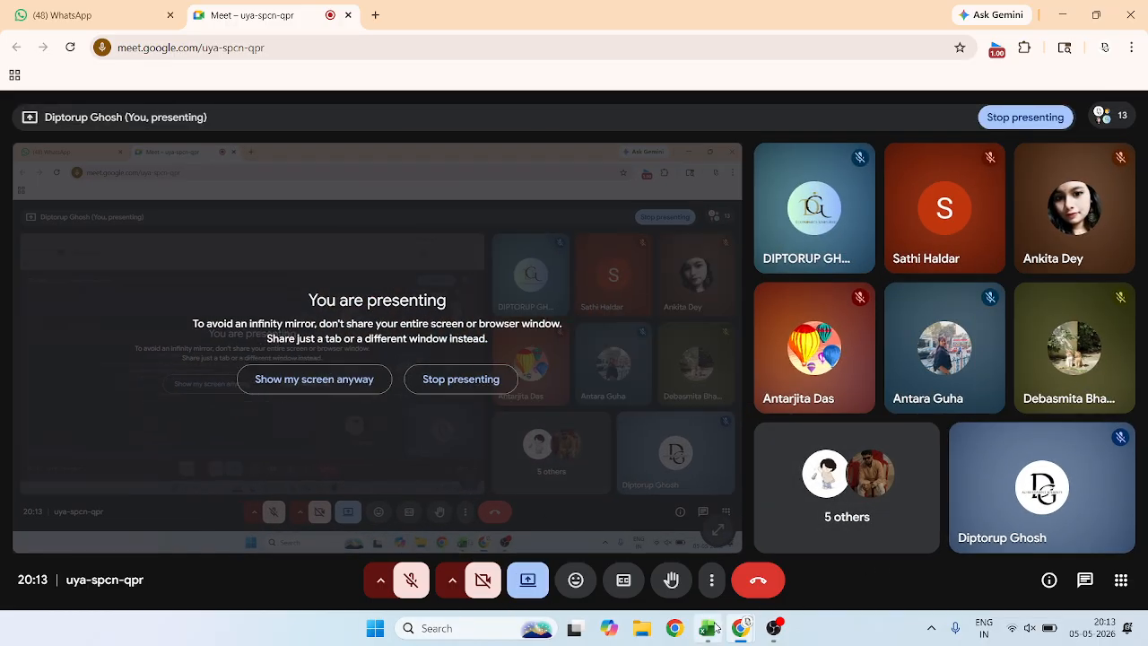
mouse_move(707, 628)
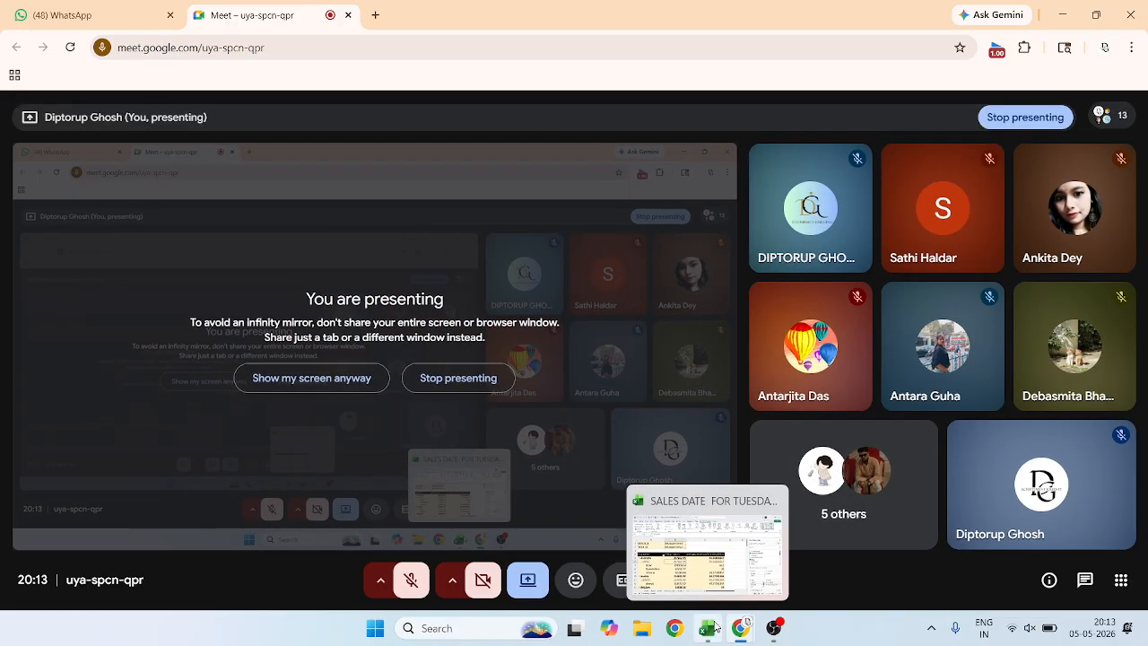
left_click(703, 582)
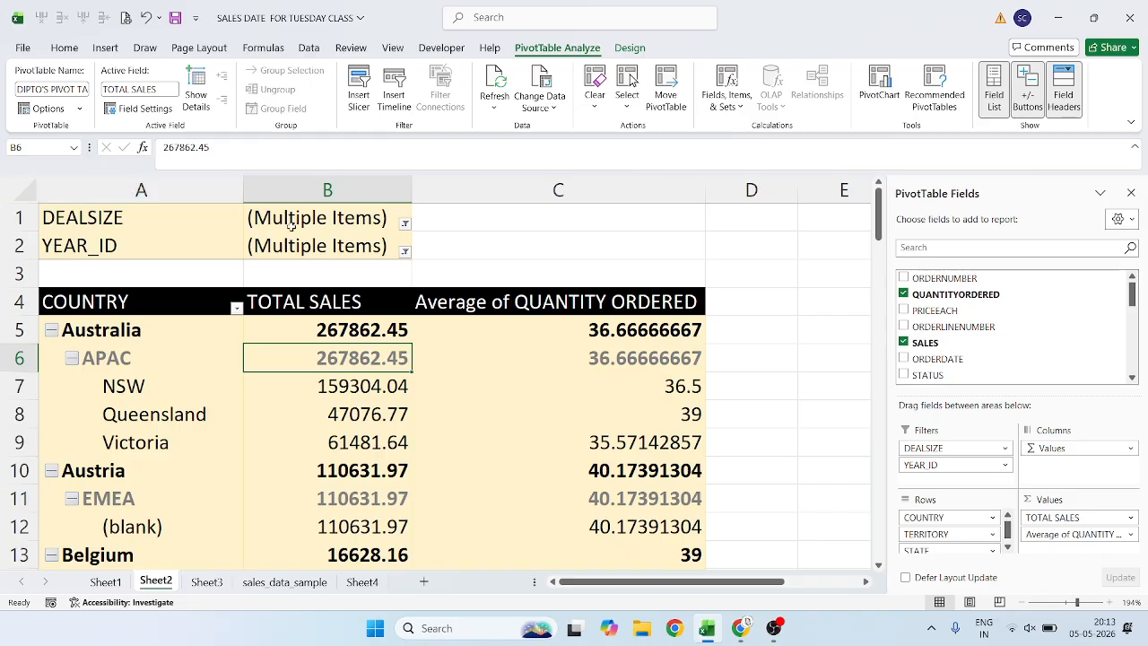
mouse_move(507, 333)
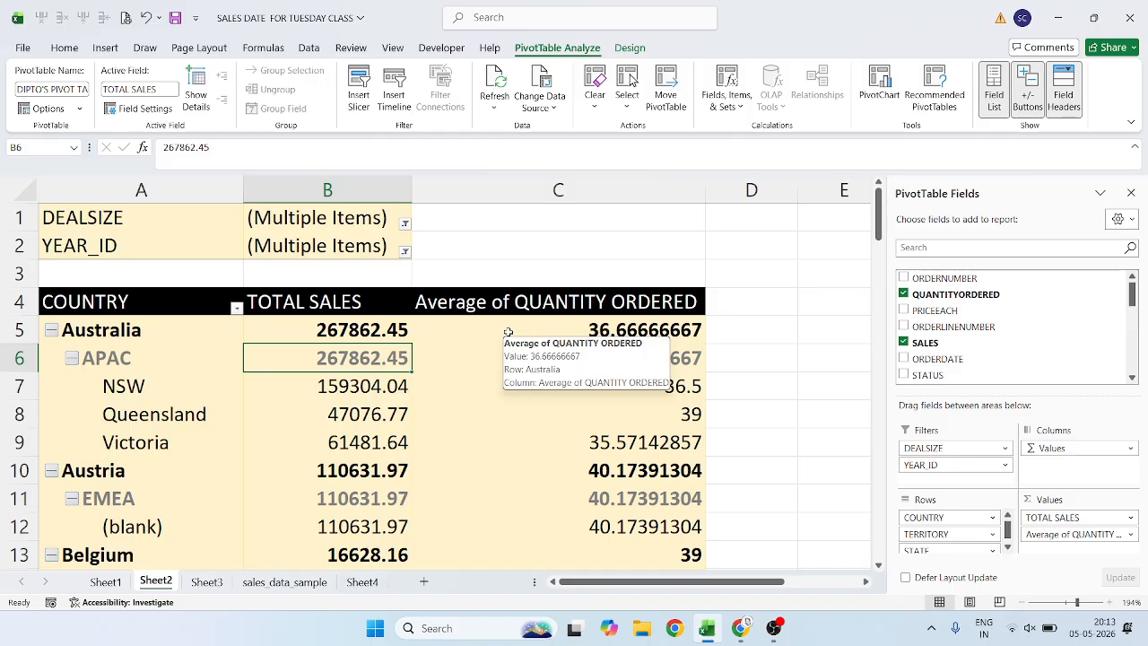
mouse_move(386, 356)
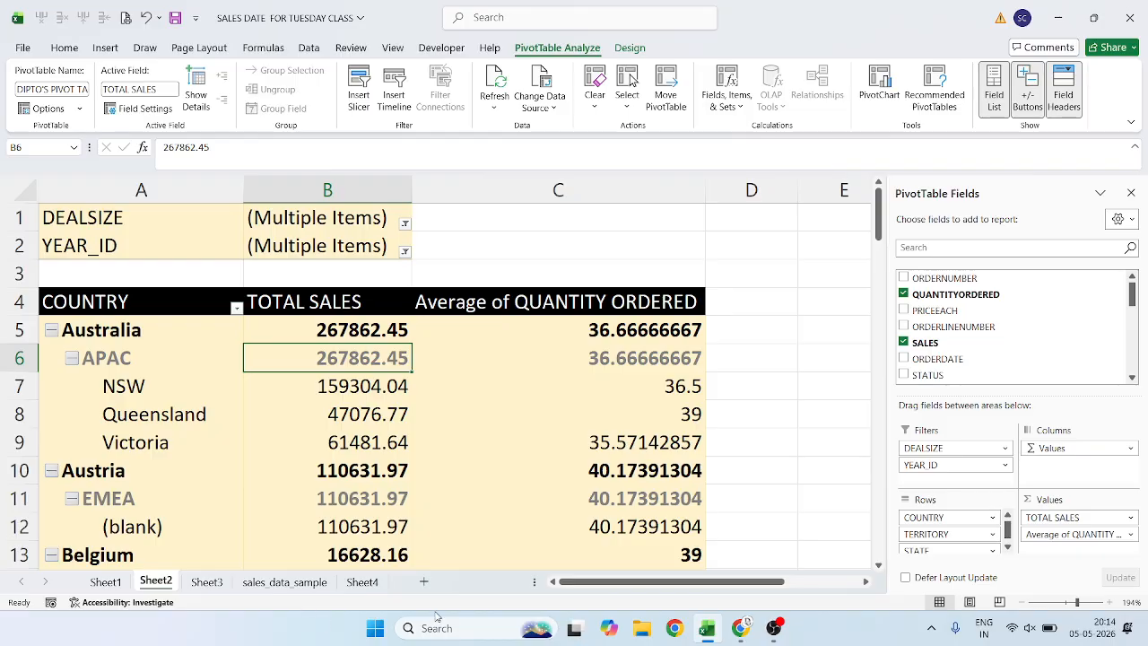
Launch Epic Pen and move its drawing toolbar to the edge of the screen, clear of the pivot table.
left_click(460, 630)
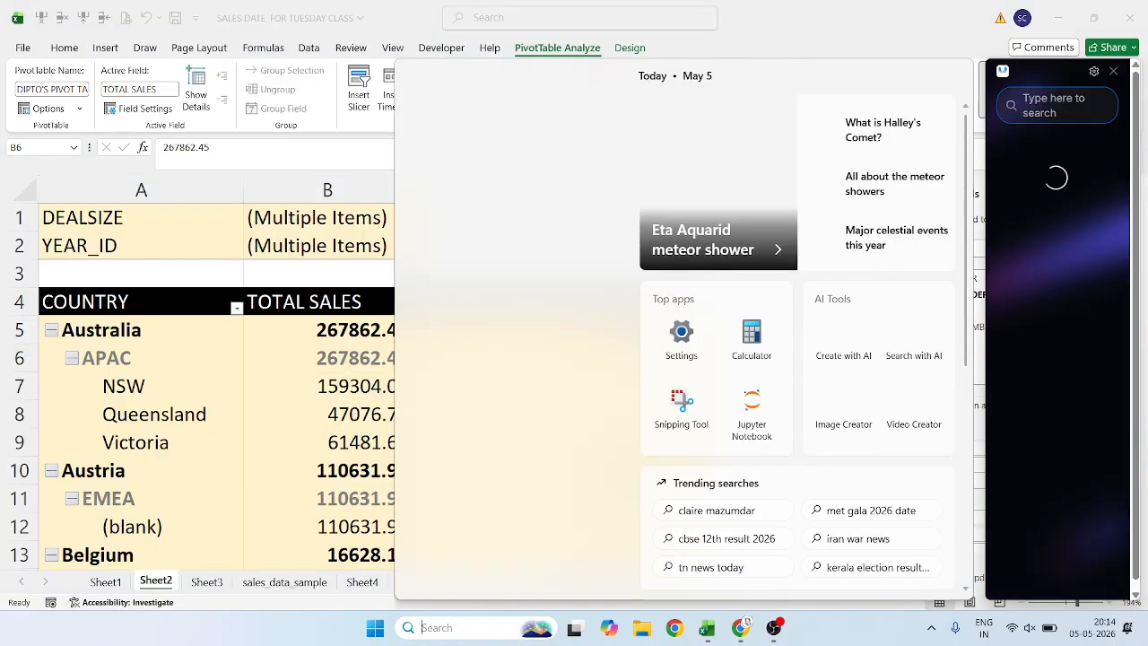
type("EPIC ")
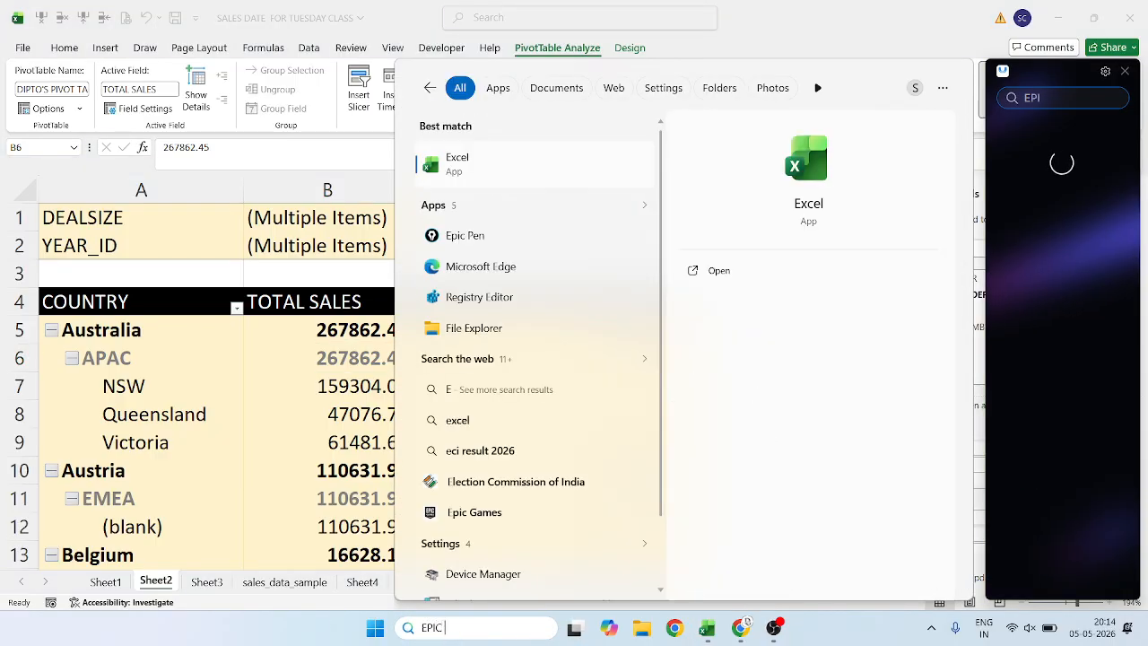
type("PEN")
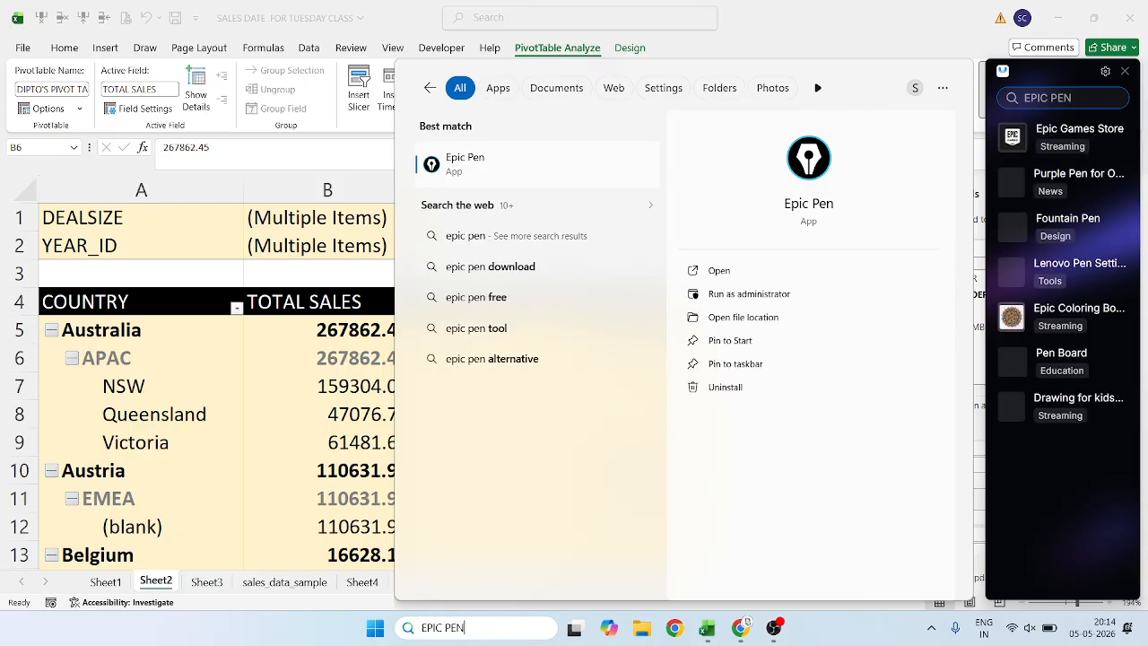
left_click(546, 171)
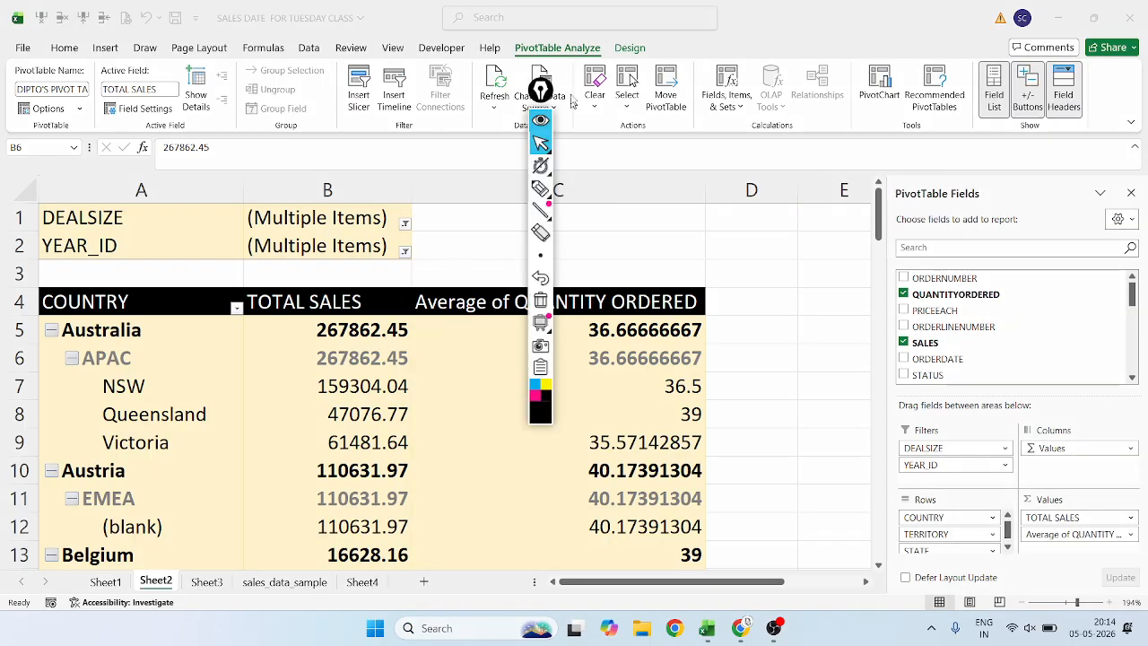
left_click_drag(540, 92, 1119, 83)
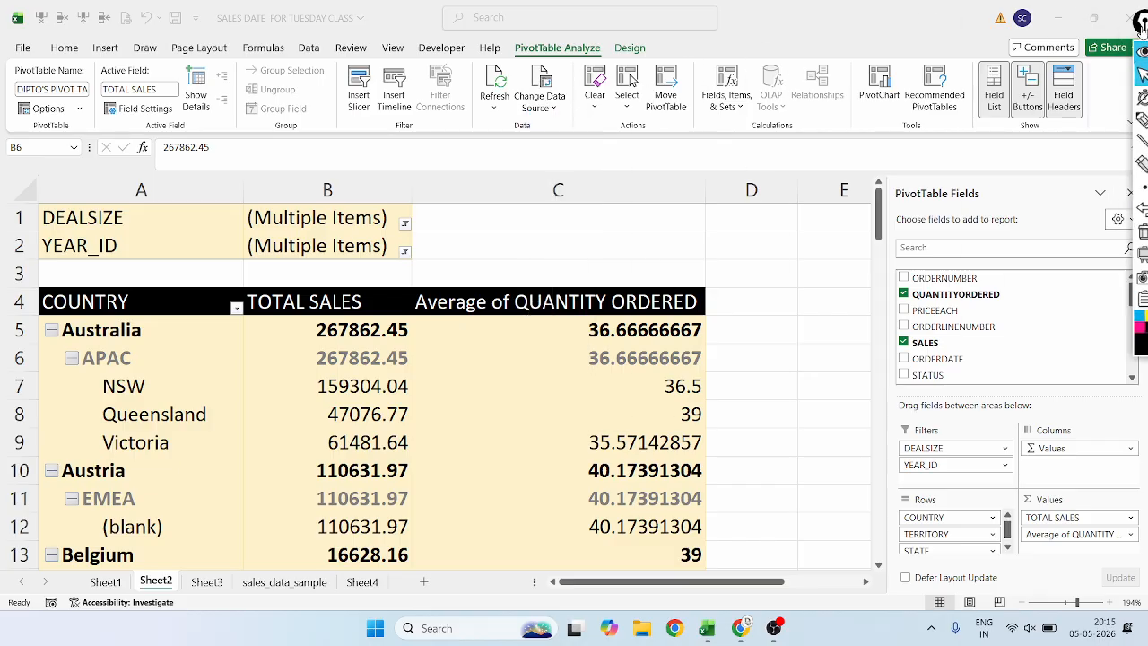
Circle the PivotTable Analyze and Design headings with the black pen, and undo the strokes.
left_click(1121, 176)
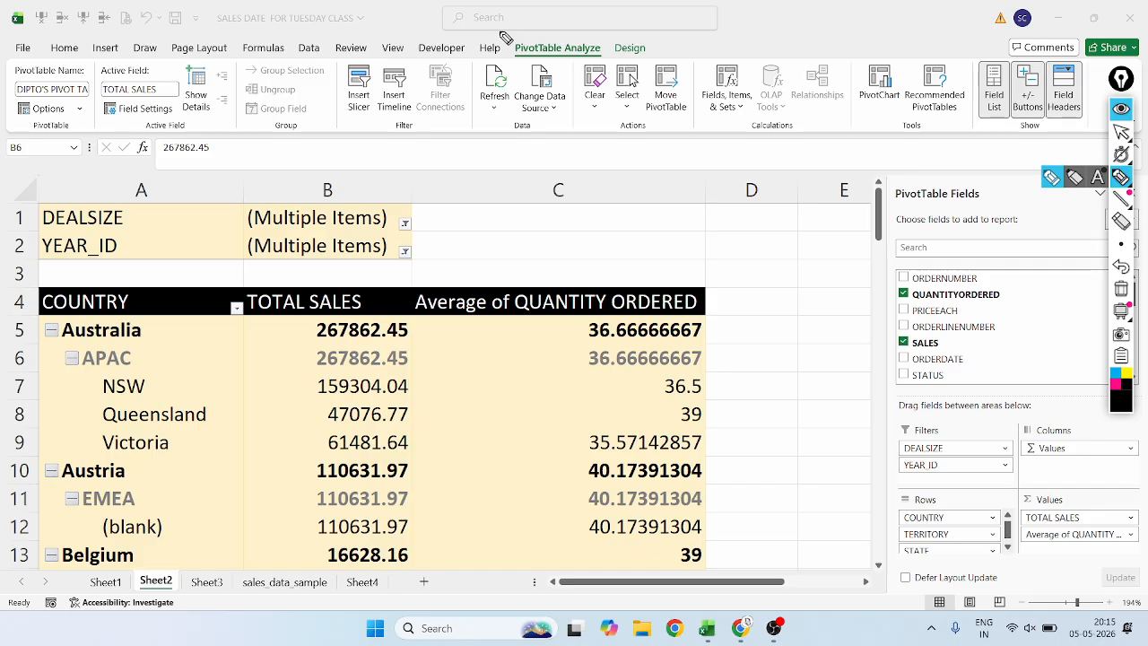
left_click_drag(501, 36, 507, 88)
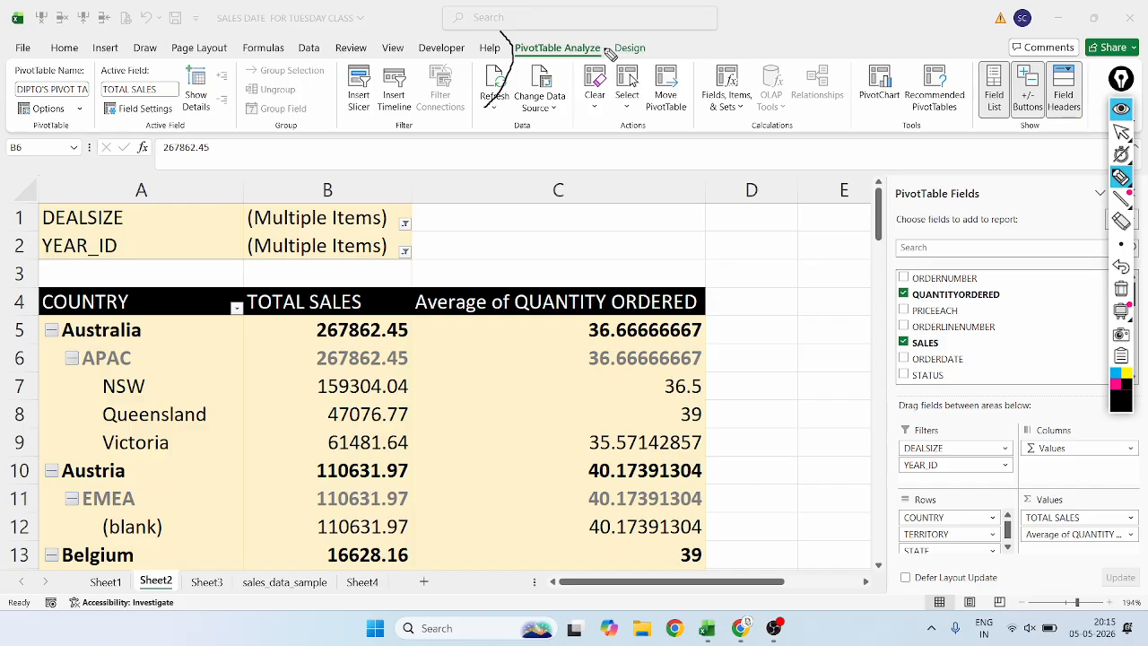
mouse_move(607, 52)
left_mouse_down()
mouse_move(570, 38)
mouse_move(520, 41)
mouse_move(511, 59)
mouse_move(613, 49)
mouse_move(638, 61)
mouse_move(649, 37)
mouse_move(637, 30)
left_mouse_up()
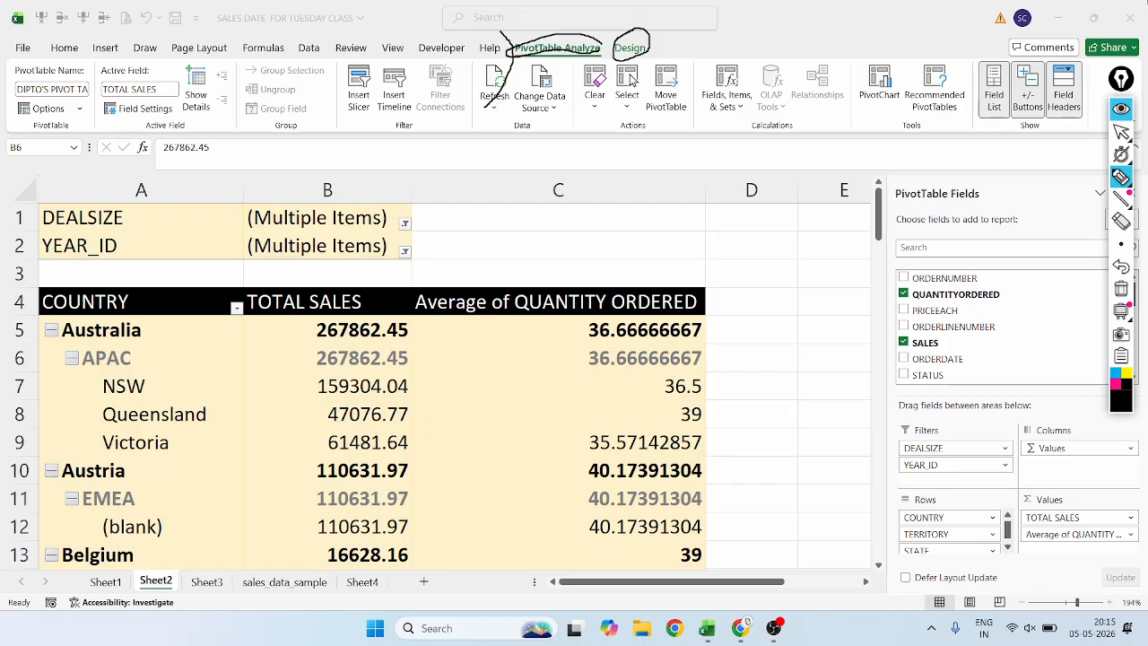
left_click(1120, 267)
left_click(1120, 268)
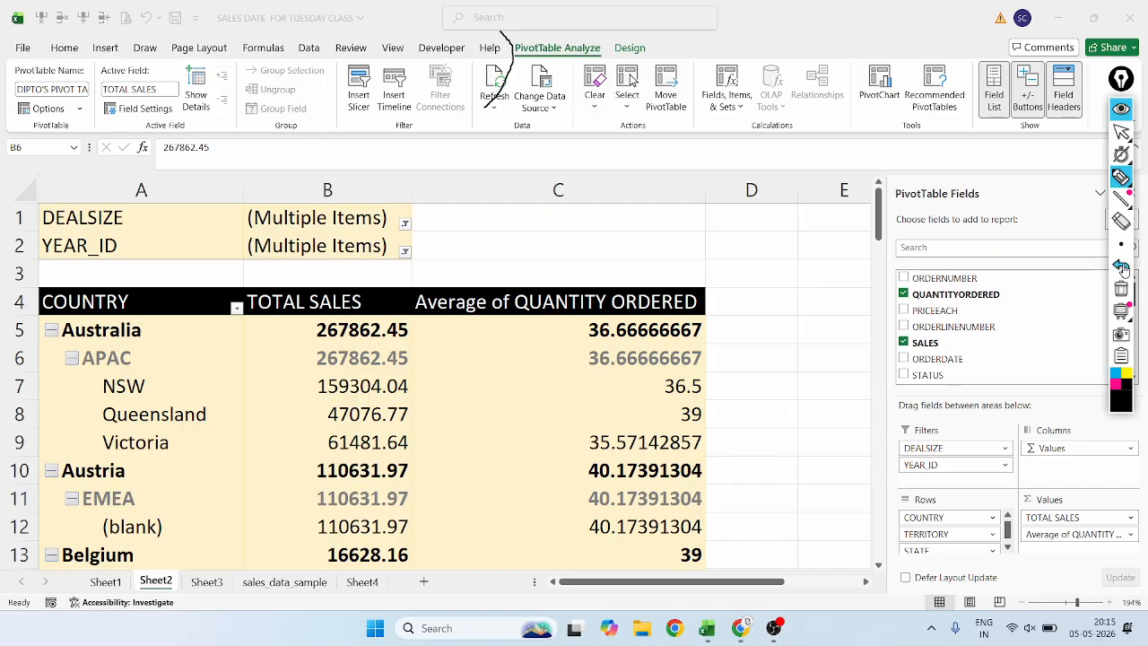
left_click(1121, 267)
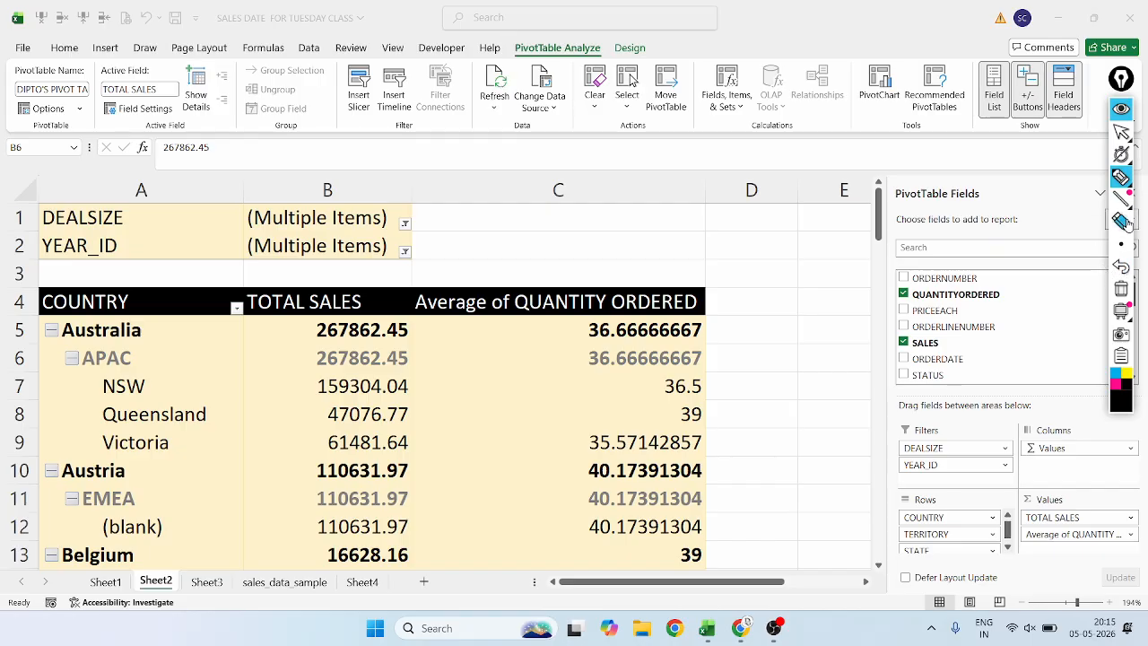
Reactivate the pen, circle only the PivotTable Analyze heading, and undo the circle.
mouse_move(1121, 161)
left_click(1121, 132)
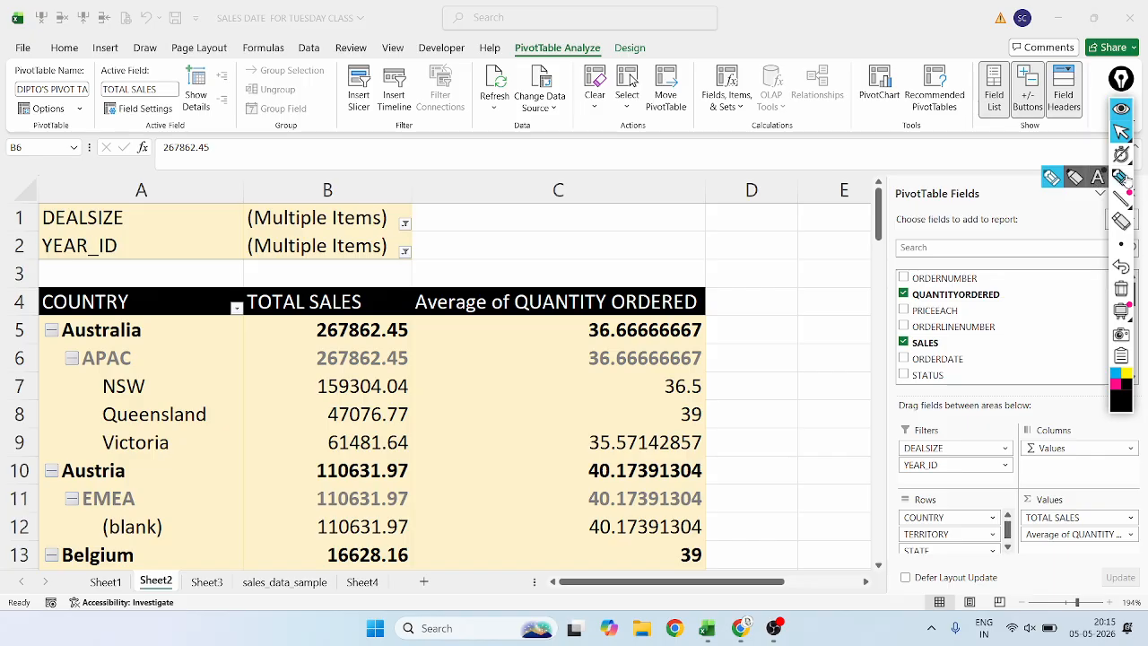
left_click(1121, 177)
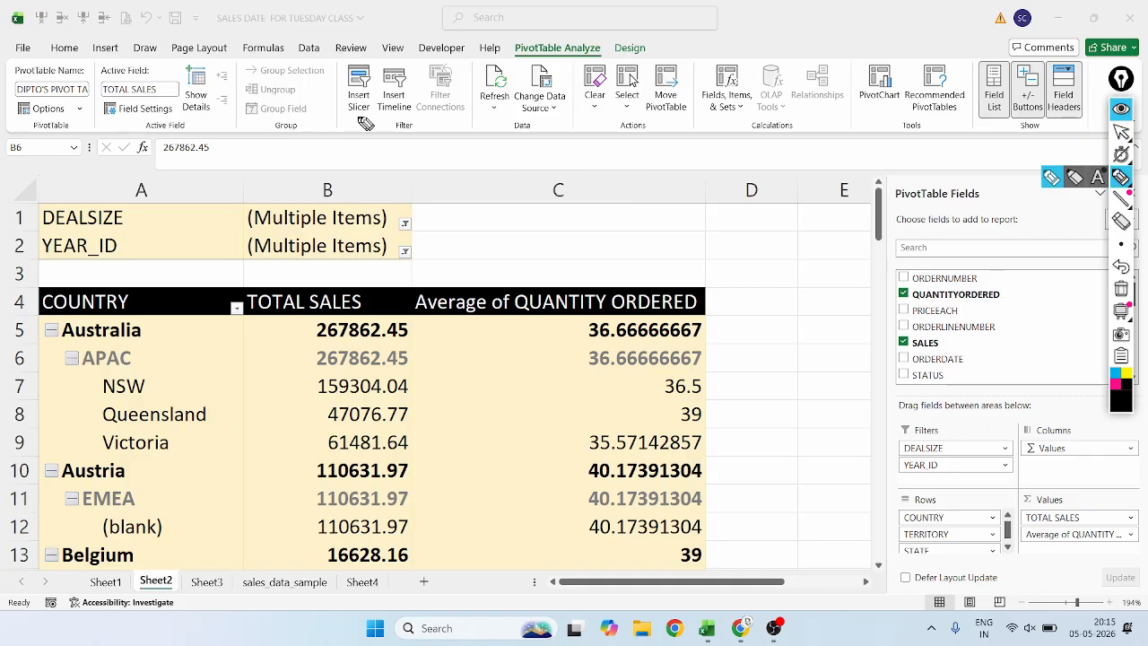
mouse_move(528, 38)
left_mouse_down()
mouse_move(509, 64)
mouse_move(547, 72)
mouse_move(613, 50)
mouse_move(543, 35)
mouse_move(513, 45)
left_mouse_up()
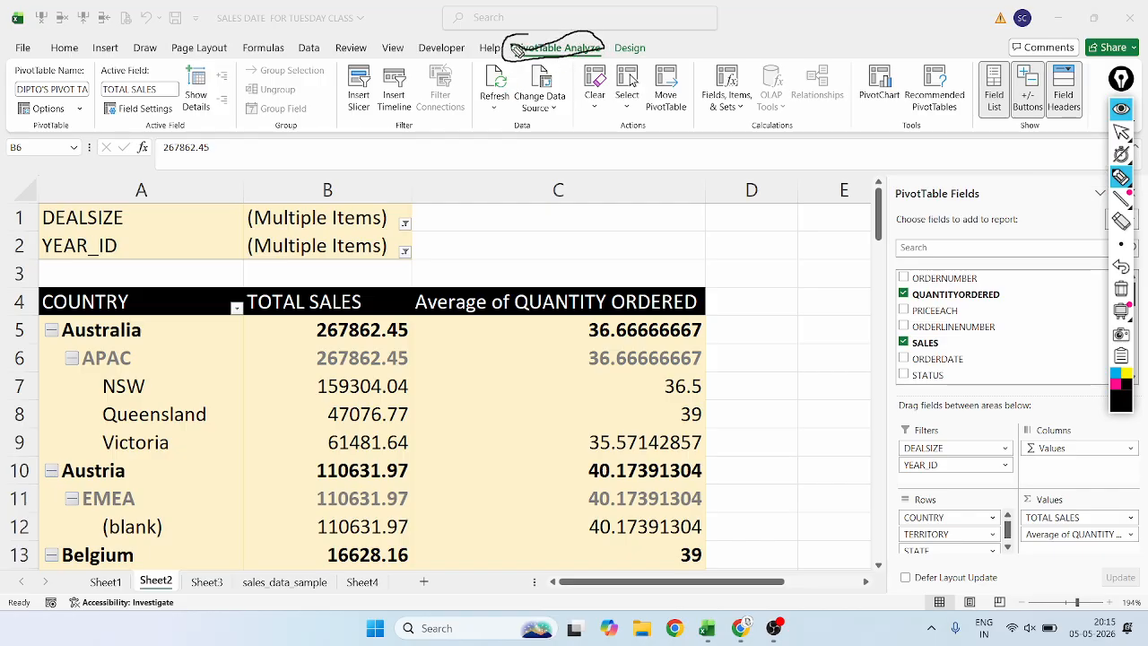
left_click(1122, 268)
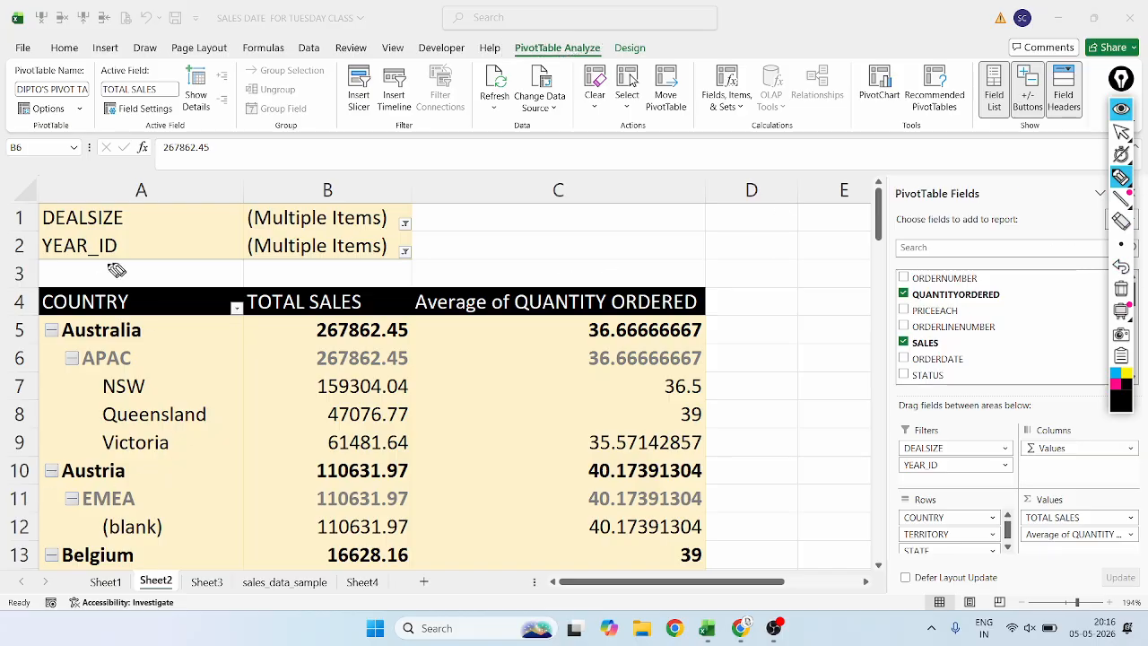
Tick the DEALSIZE and YEAR_ID filters and the pivot table's body, and circle the field list and the field areas in black ink.
left_click_drag(177, 222, 213, 202)
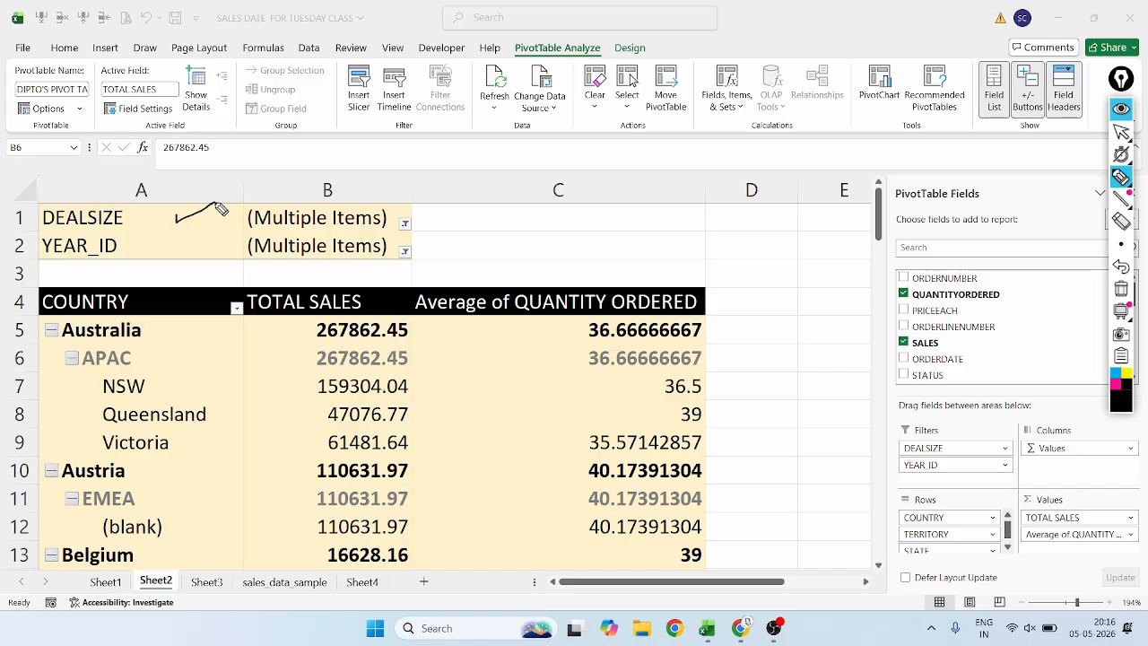
left_click_drag(175, 253, 228, 229)
mouse_move(1042, 398)
left_mouse_down()
mouse_move(880, 418)
mouse_move(894, 550)
mouse_move(964, 566)
mouse_move(1131, 542)
mouse_move(1116, 400)
mouse_move(1009, 414)
left_mouse_up()
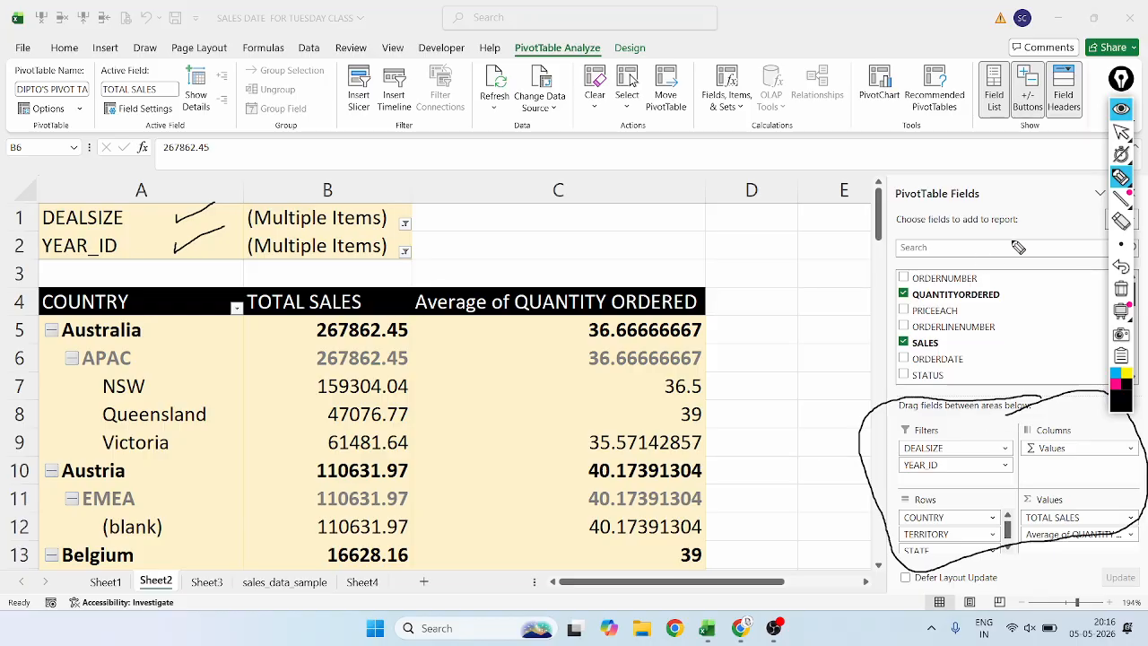
mouse_move(977, 172)
left_mouse_down()
mouse_move(933, 187)
mouse_move(899, 366)
mouse_move(1002, 372)
mouse_move(973, 178)
left_mouse_up()
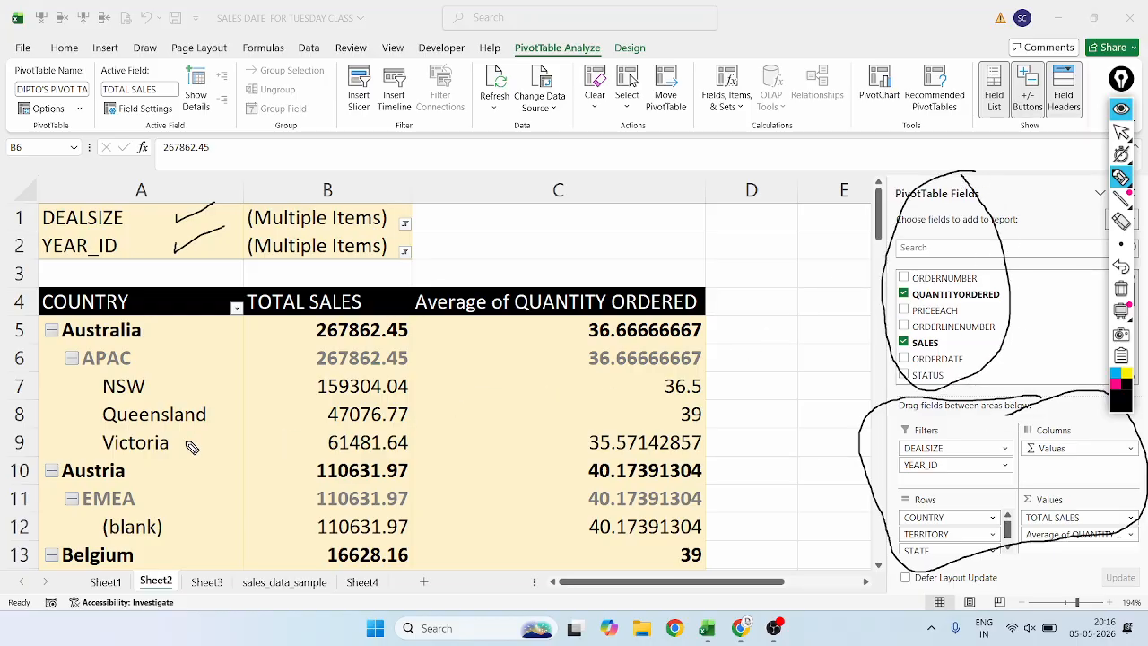
left_click_drag(146, 328, 262, 314)
left_click_drag(396, 285, 462, 243)
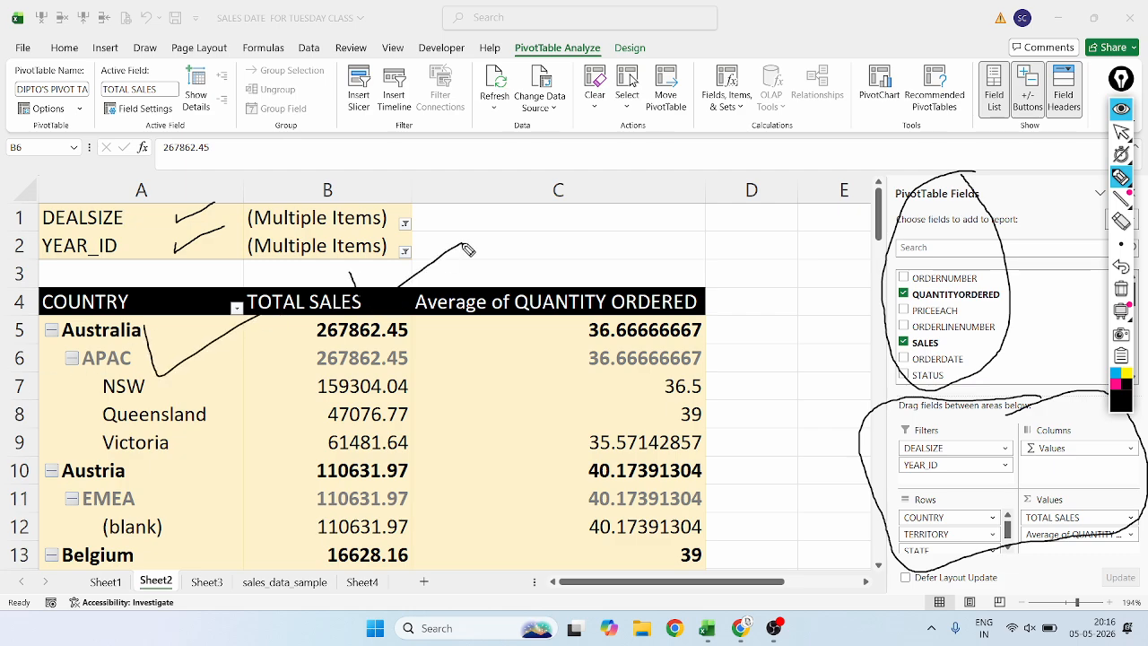
left_click_drag(544, 279, 552, 290)
left_click_drag(574, 285, 629, 255)
Undo all pen marks over the pivot table, the field list and the field areas.
left_click(1121, 268)
left_click(1120, 267)
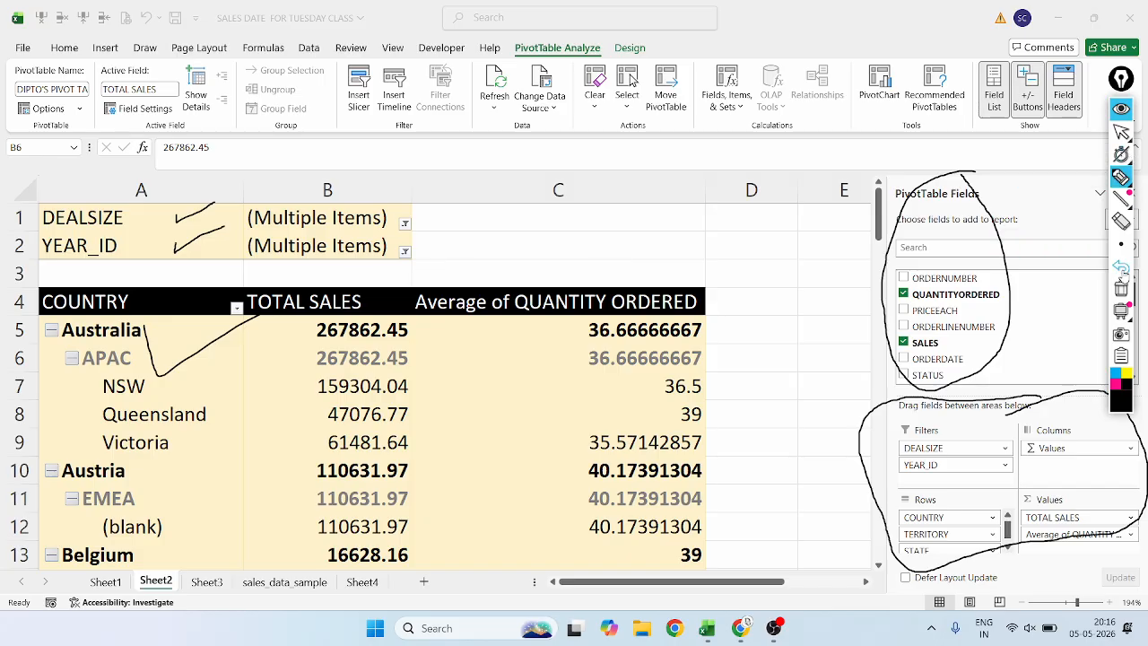
left_click(1121, 268)
left_click(1121, 268)
left_click(1121, 268)
left_click(1121, 267)
left_click(1121, 267)
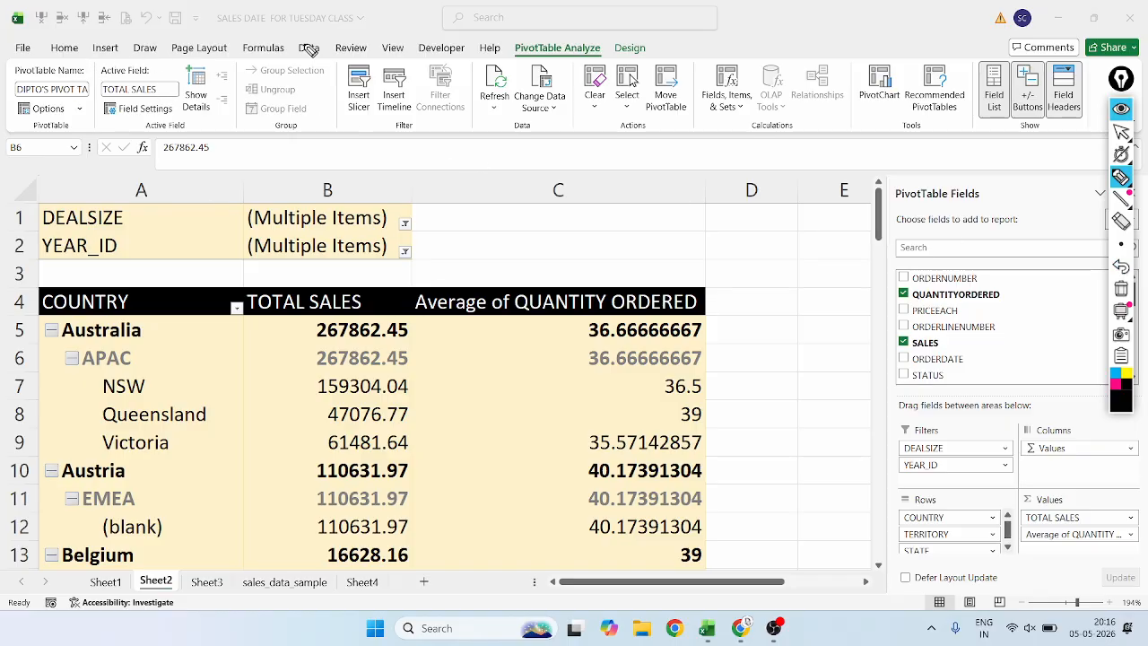
Underline the PivotTable Analyze heading and mark its commands in black ink, from PivotTable Name through Change Data Source.
left_click_drag(506, 57, 606, 45)
mouse_move(89, 93)
left_mouse_down()
mouse_move(86, 72)
mouse_move(58, 63)
mouse_move(20, 72)
mouse_move(7, 101)
mouse_move(24, 156)
mouse_move(77, 155)
mouse_move(100, 109)
mouse_move(83, 60)
left_mouse_up()
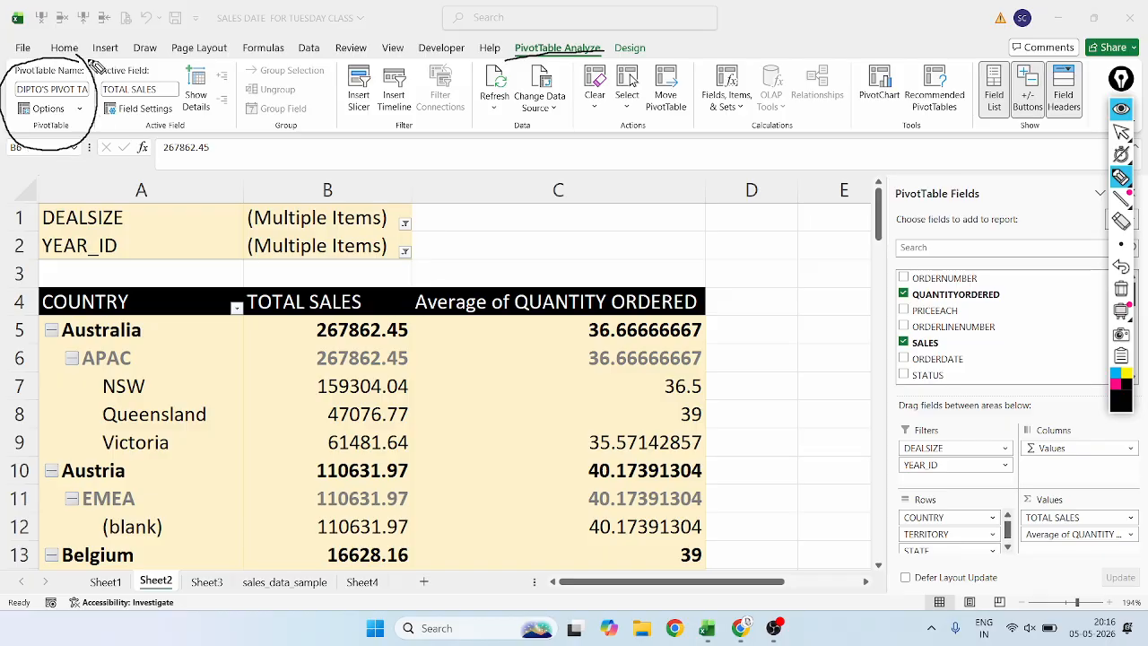
mouse_move(167, 52)
left_mouse_down()
mouse_move(101, 66)
mouse_move(113, 145)
mouse_move(169, 49)
mouse_move(201, 55)
mouse_move(180, 99)
mouse_move(228, 63)
mouse_move(206, 22)
left_mouse_up()
mouse_move(341, 47)
left_mouse_down()
mouse_move(348, 144)
mouse_move(381, 62)
mouse_move(354, 40)
left_mouse_up()
mouse_move(261, 79)
left_mouse_down()
mouse_move(310, 86)
mouse_move(307, 115)
left_mouse_up()
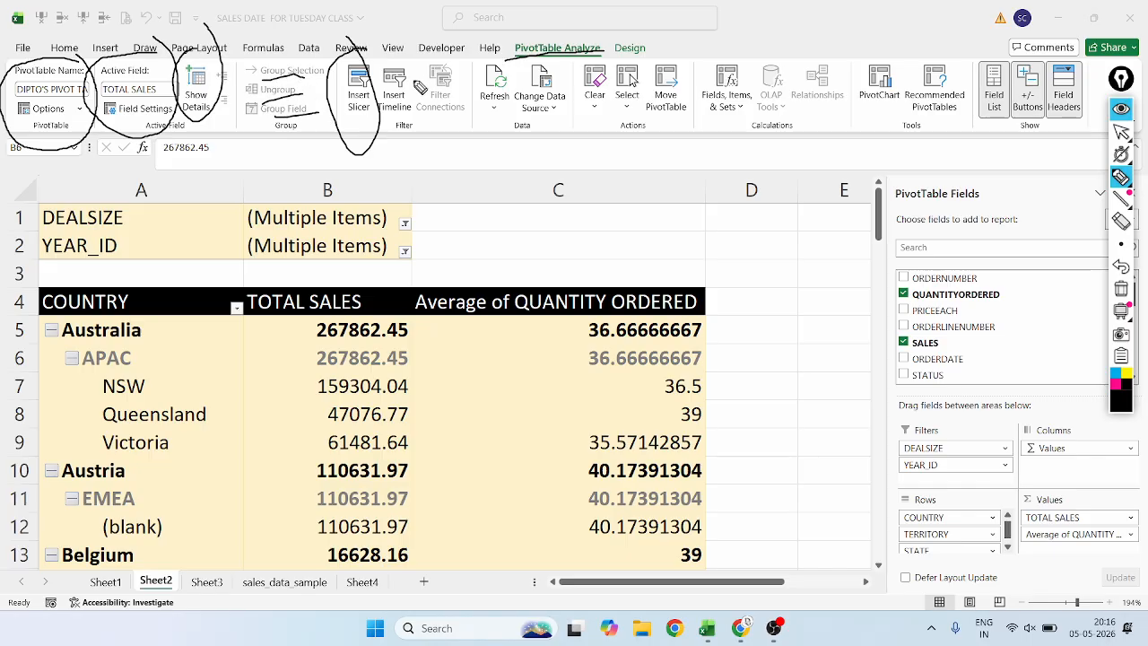
mouse_move(390, 65)
left_mouse_down()
mouse_move(399, 163)
mouse_move(401, 37)
mouse_move(474, 155)
mouse_move(444, 36)
mouse_move(492, 56)
mouse_move(502, 166)
mouse_move(516, 40)
mouse_move(520, 85)
mouse_move(566, 66)
mouse_move(515, 25)
left_mouse_up()
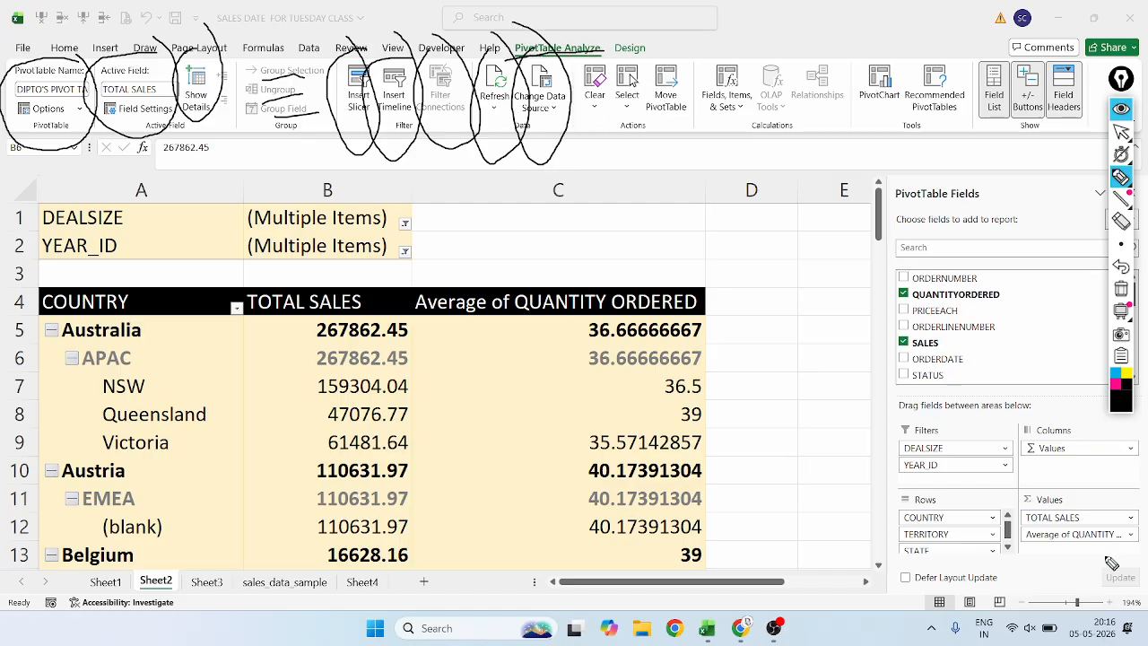
Undo all black pen marks over the PivotTable Analyze commands.
left_click(1121, 266)
left_click(1121, 267)
left_click(1121, 267)
left_click(1121, 266)
left_click(1121, 266)
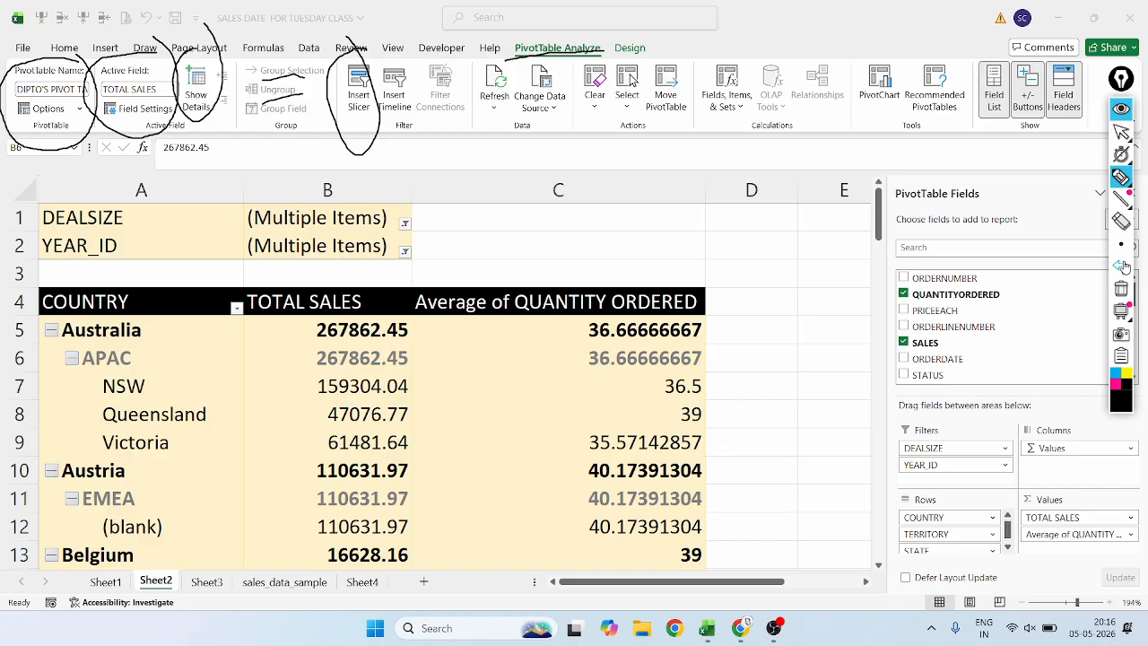
left_click(1121, 266)
left_click(1121, 266)
left_click(1121, 267)
left_click(1121, 266)
left_click(1120, 266)
left_click(1121, 267)
left_click(1121, 266)
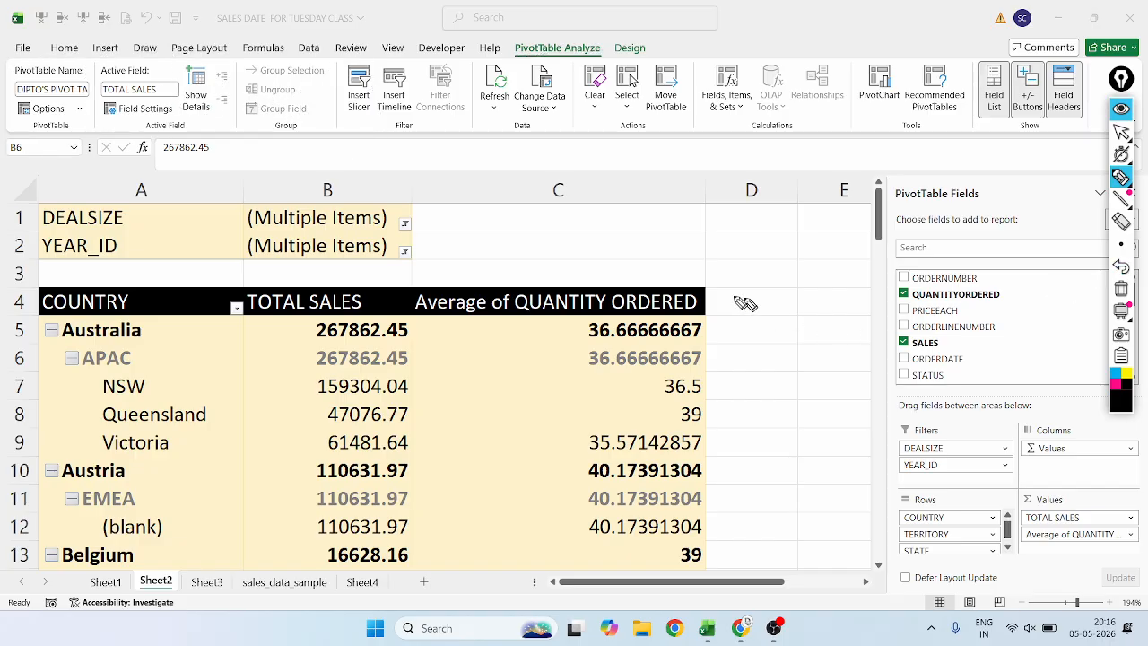
Set the pen ink to magenta and circle the PivotTable Name and Options group, undoing the drawn marks.
left_click(1121, 131)
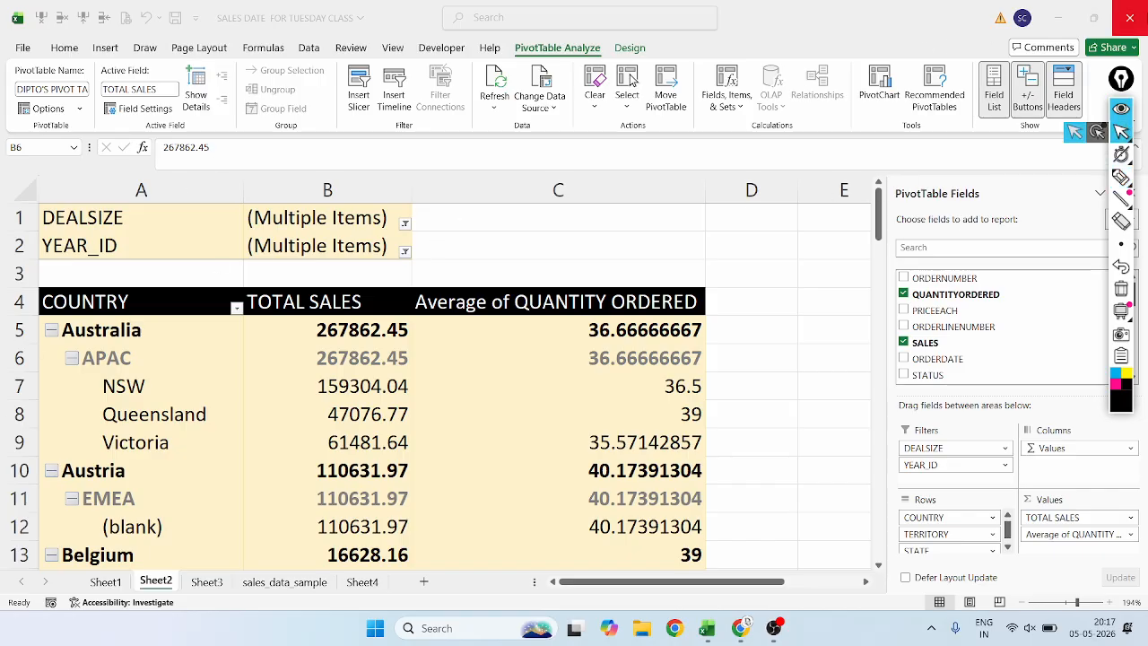
left_click(1121, 177)
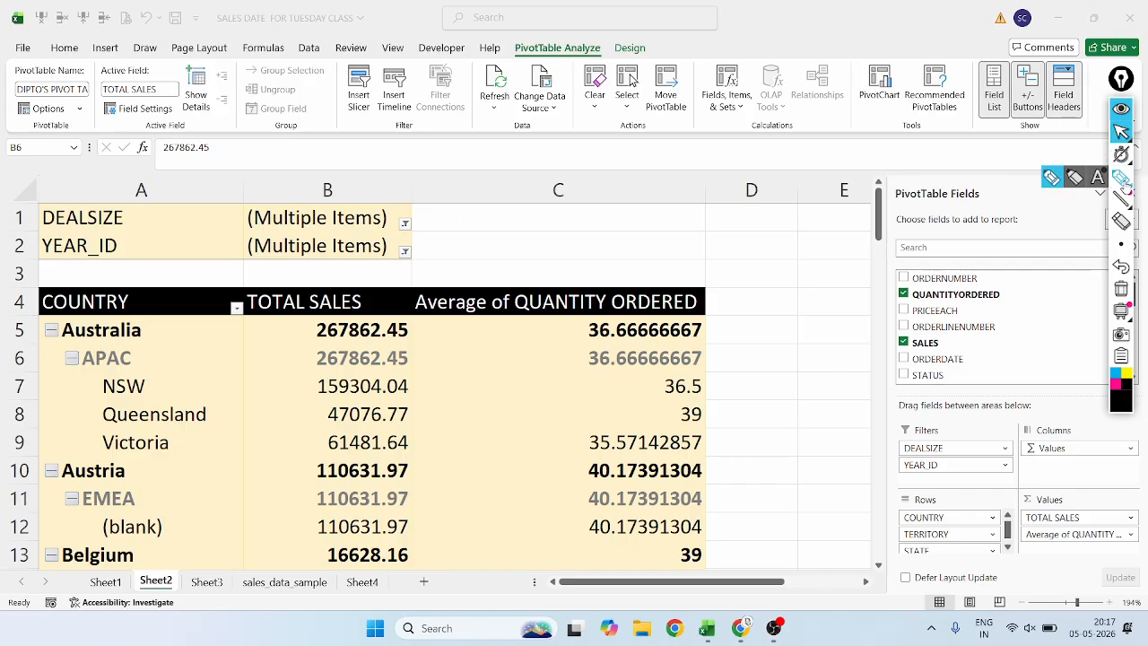
left_click(1118, 384)
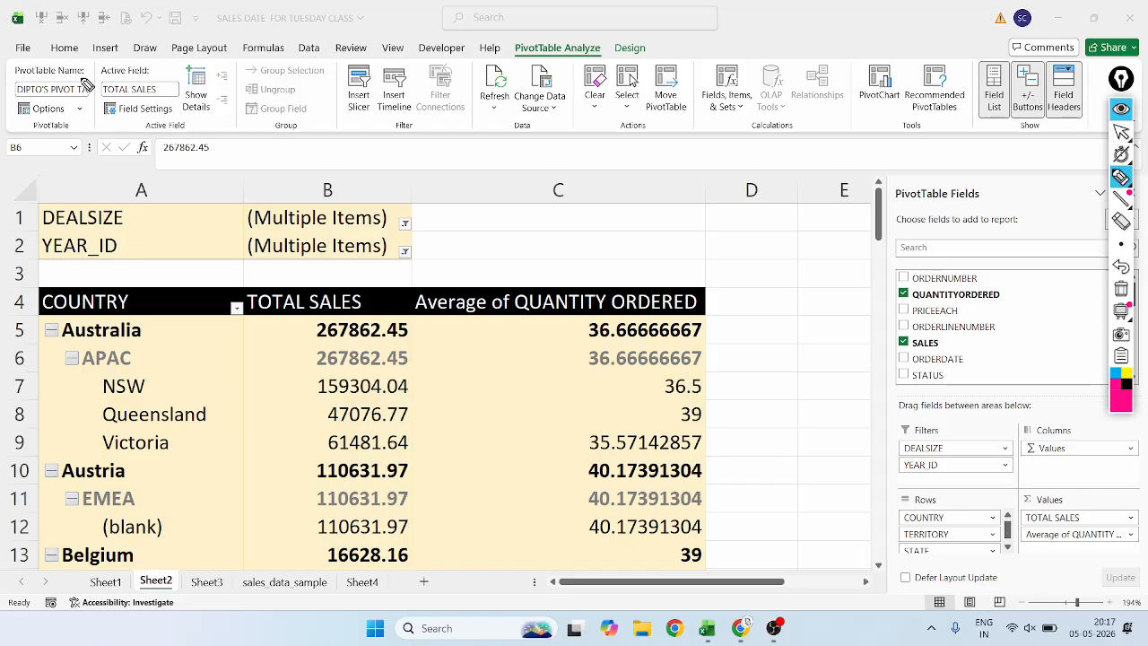
mouse_move(80, 63)
left_mouse_down()
mouse_move(10, 67)
mouse_move(18, 144)
mouse_move(81, 146)
mouse_move(83, 56)
left_mouse_up()
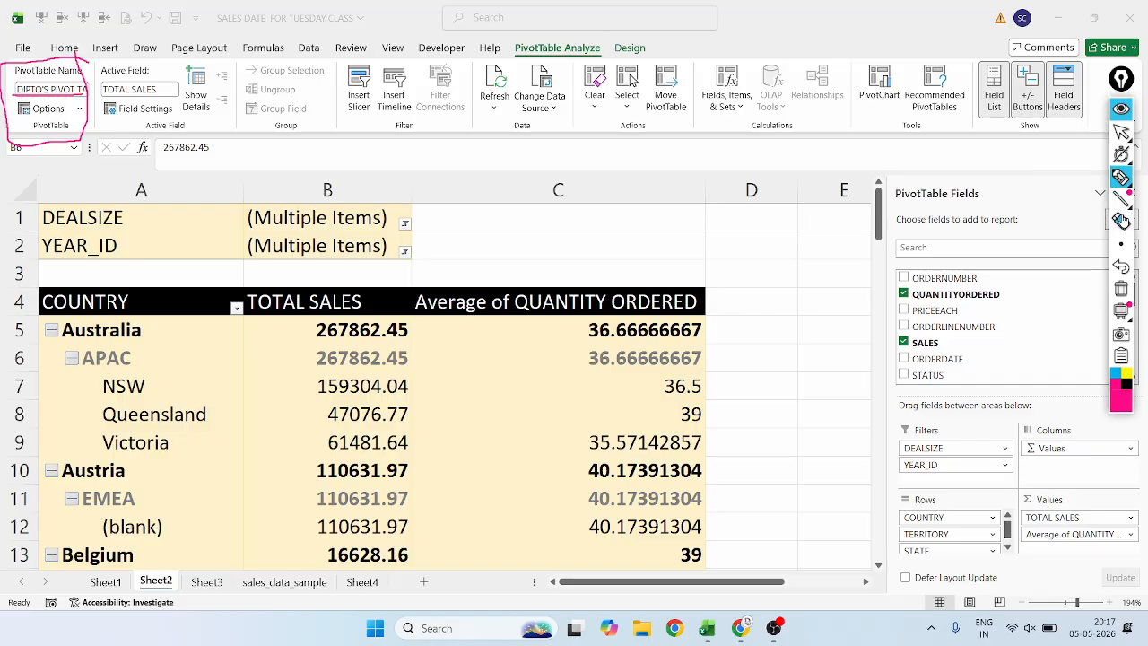
left_click(1121, 266)
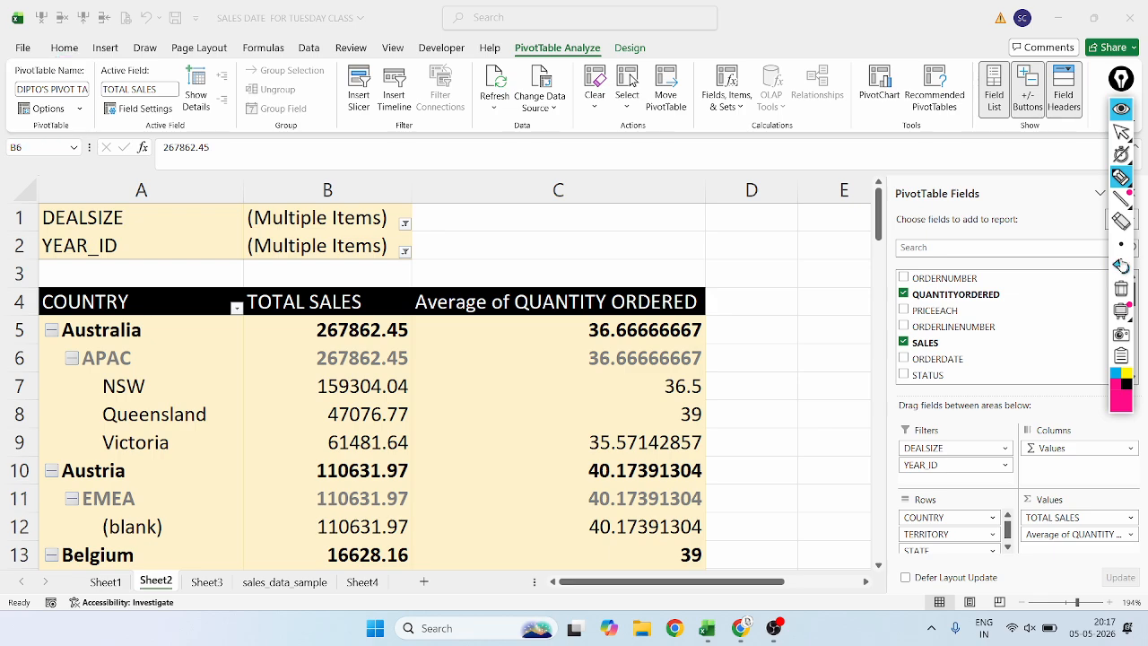
Rename the pivot table as SALES TABLE and select the Victoria row label.
mouse_move(1121, 244)
left_click(1121, 131)
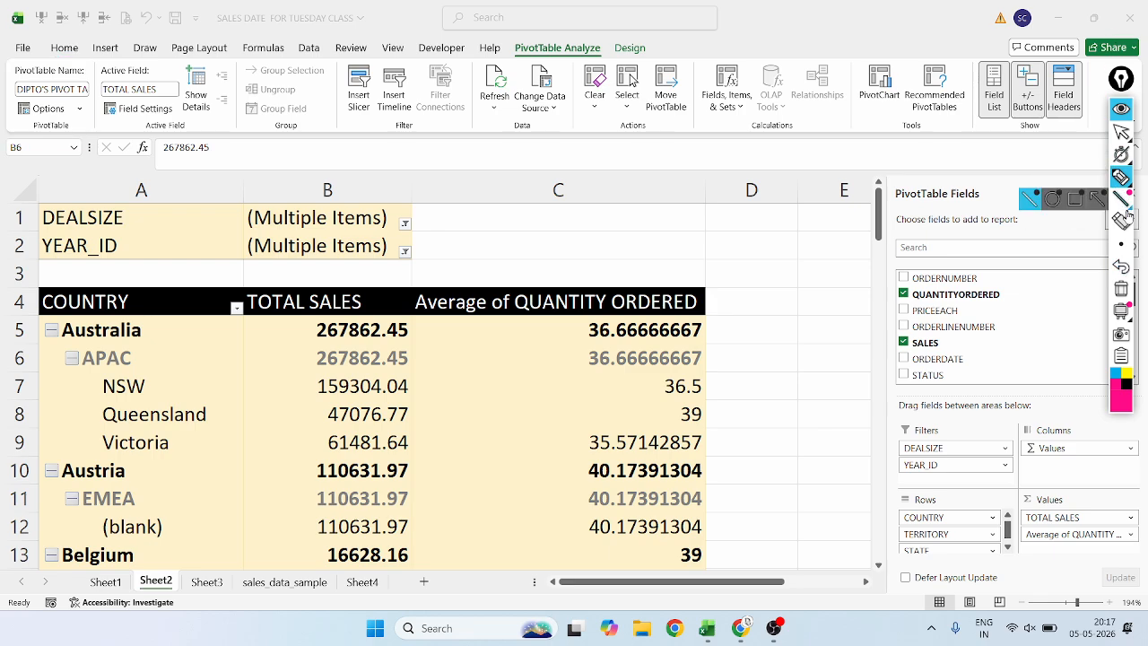
left_click(56, 90)
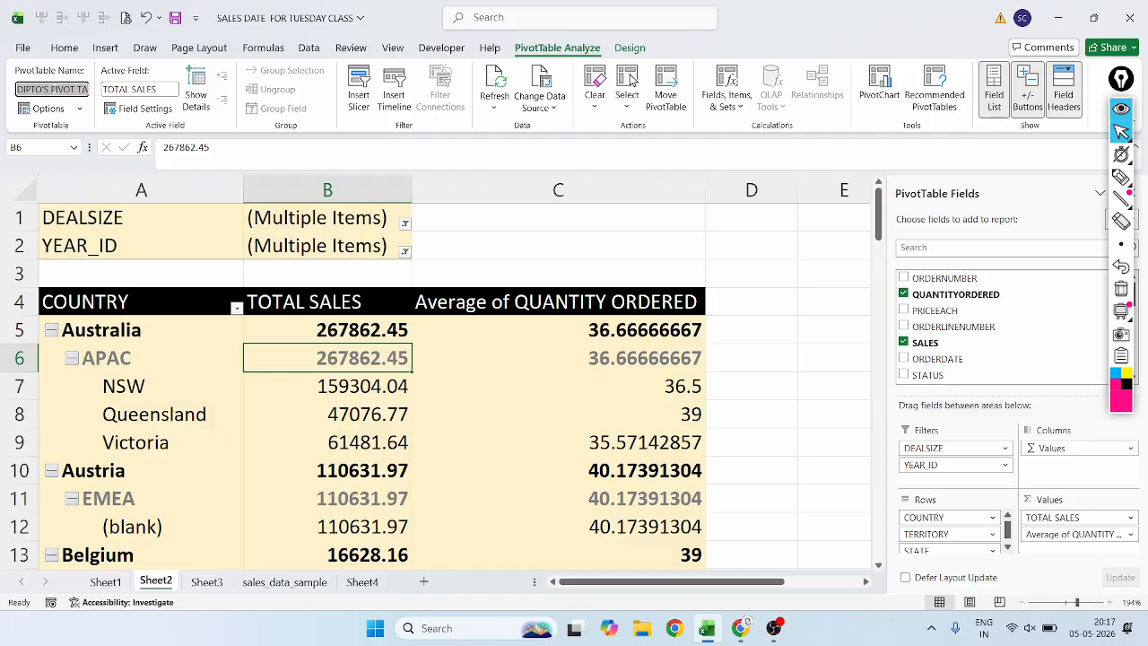
key("BackSpace")
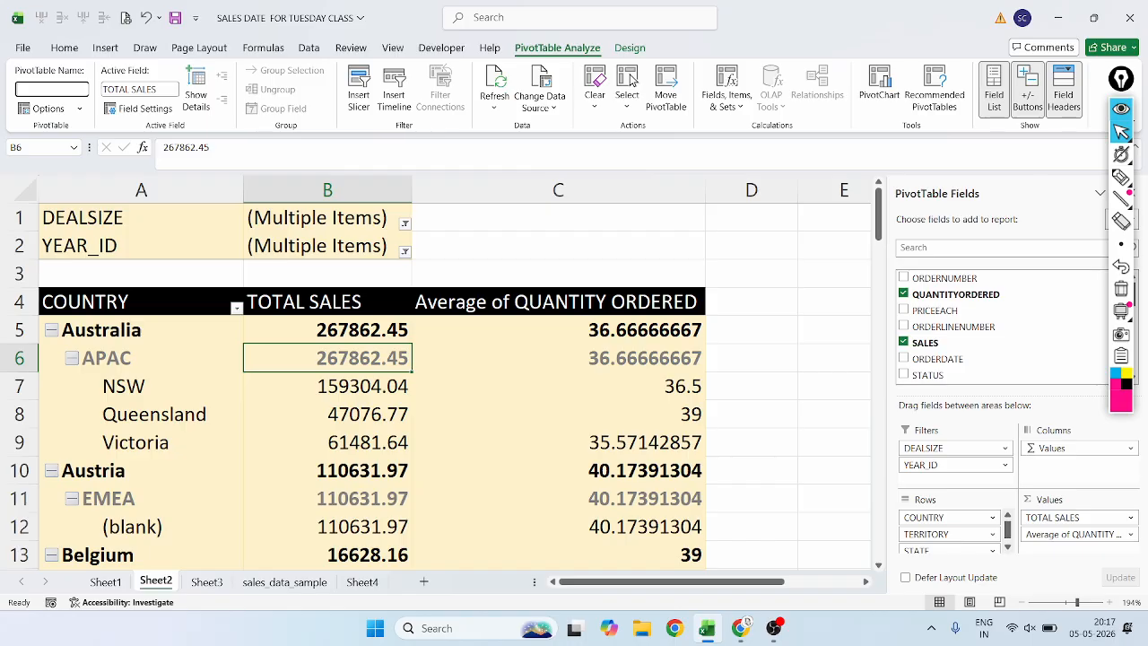
type("SALES TABLE")
left_click(92, 413)
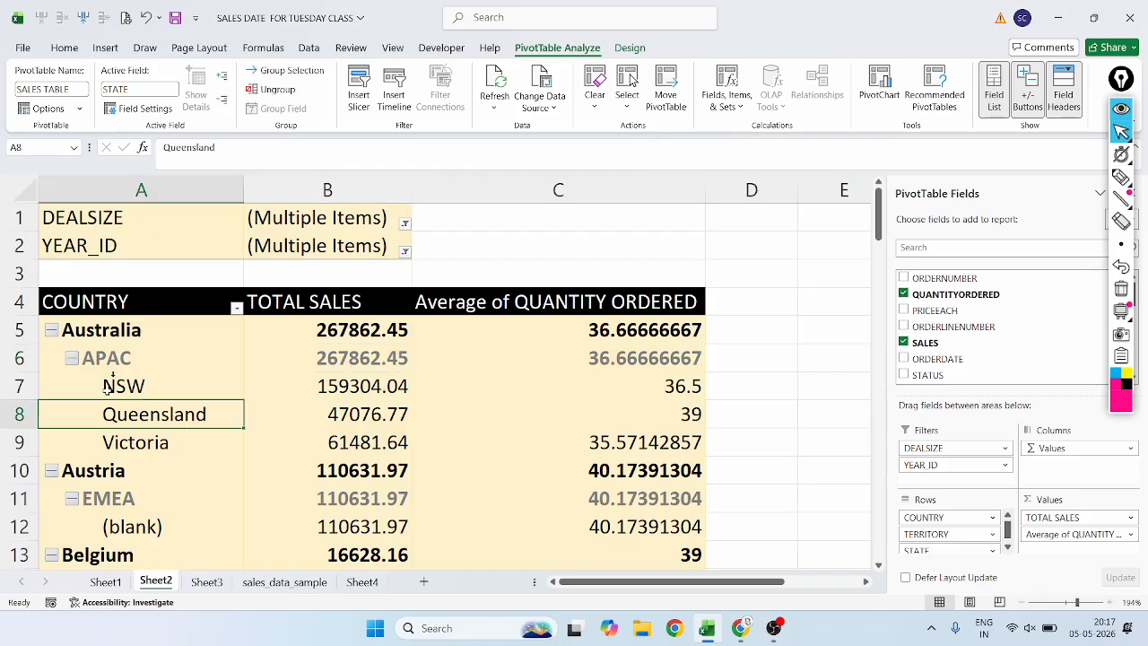
left_click(70, 89)
left_click(93, 442)
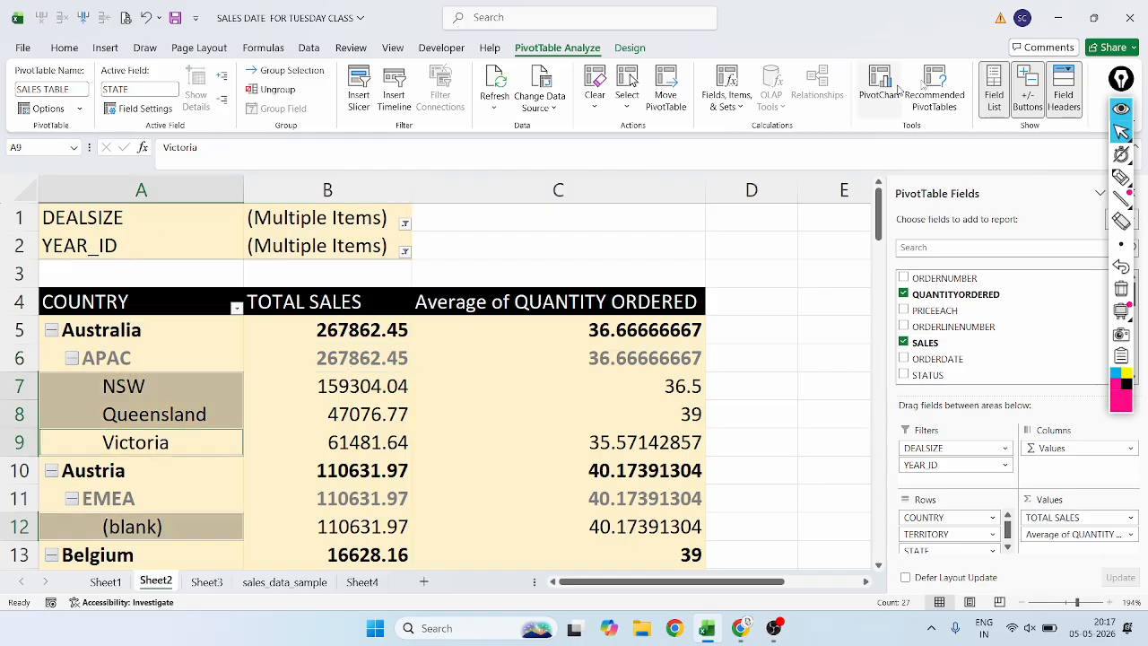
Underline the PivotTable Name in magenta ink and undo the mark.
left_click(1120, 176)
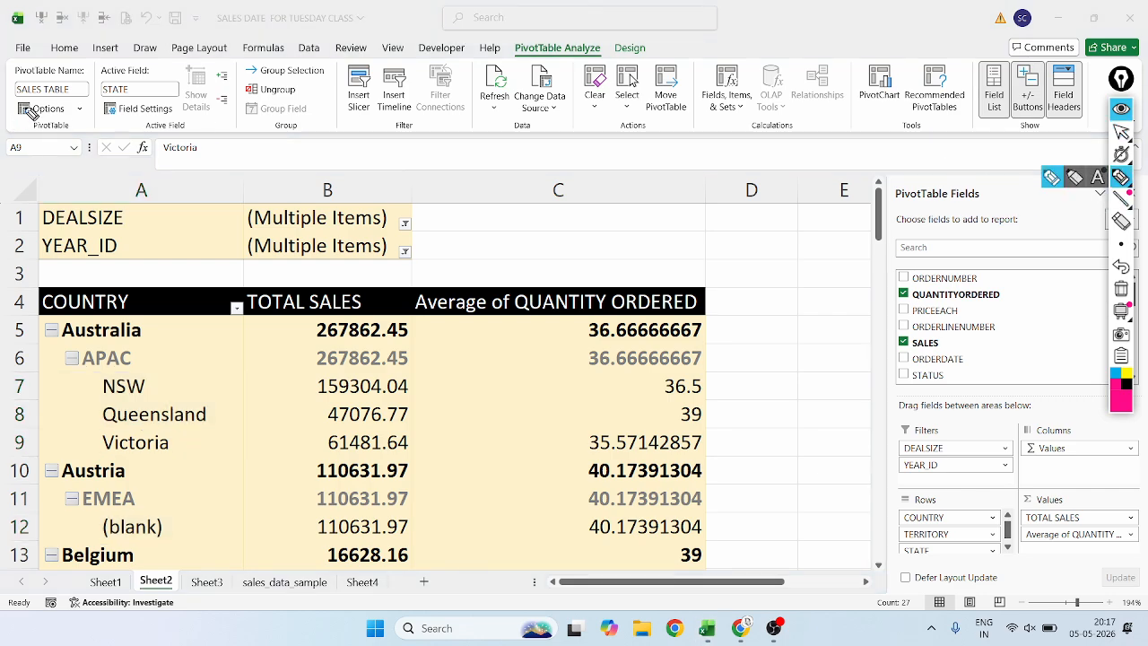
left_click_drag(14, 93, 79, 95)
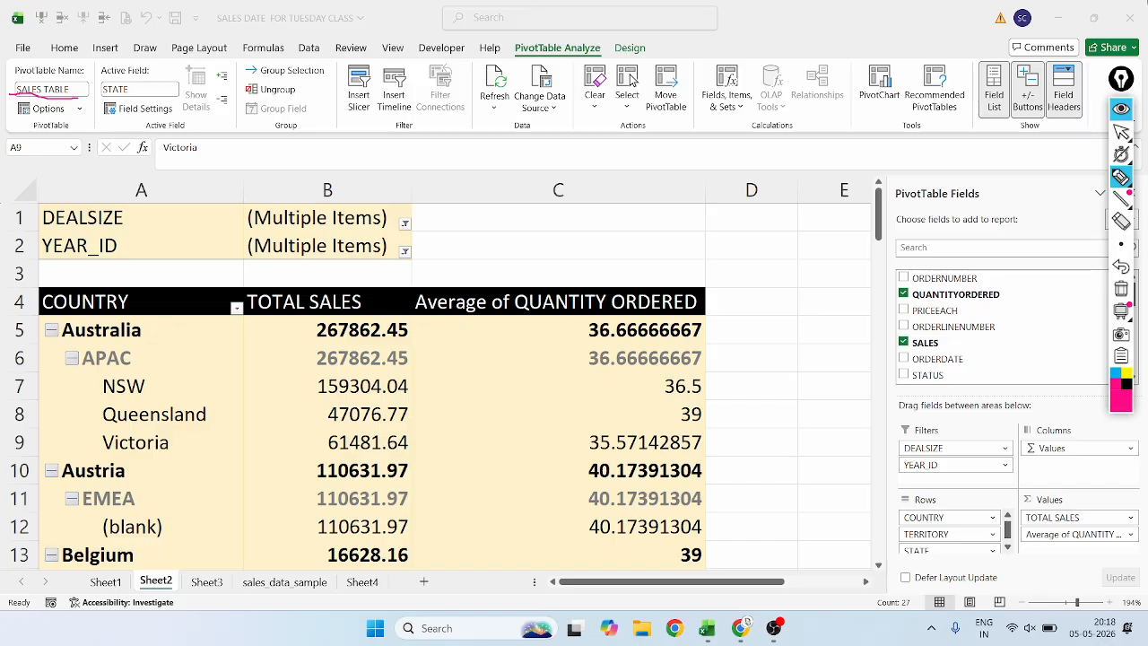
left_click(1121, 132)
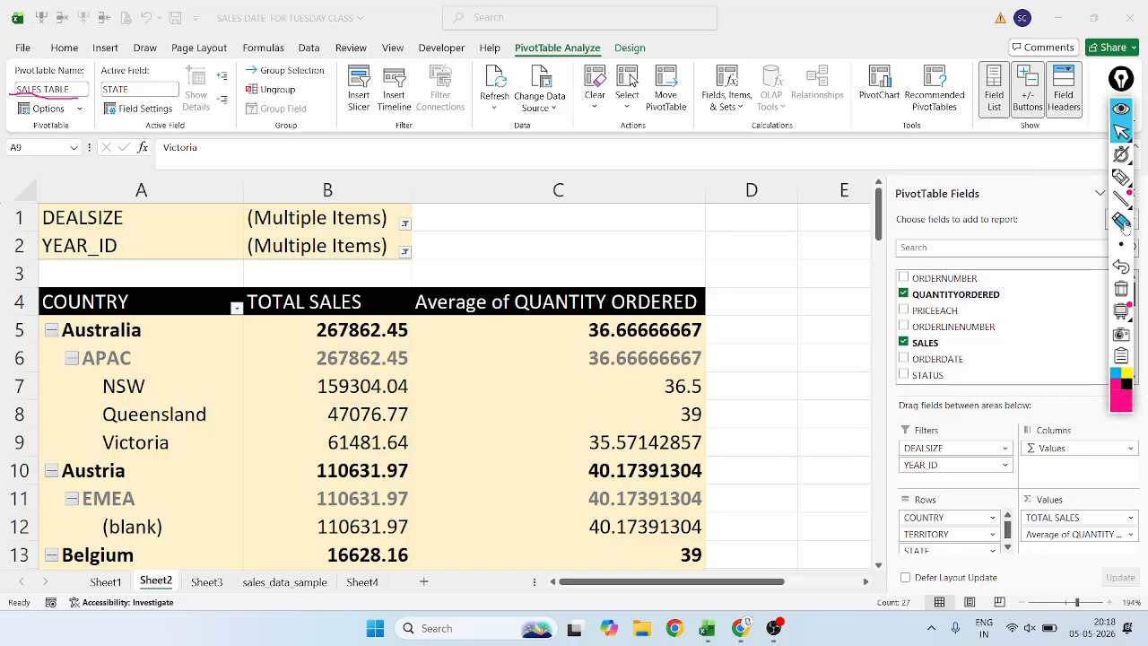
left_click(1122, 264)
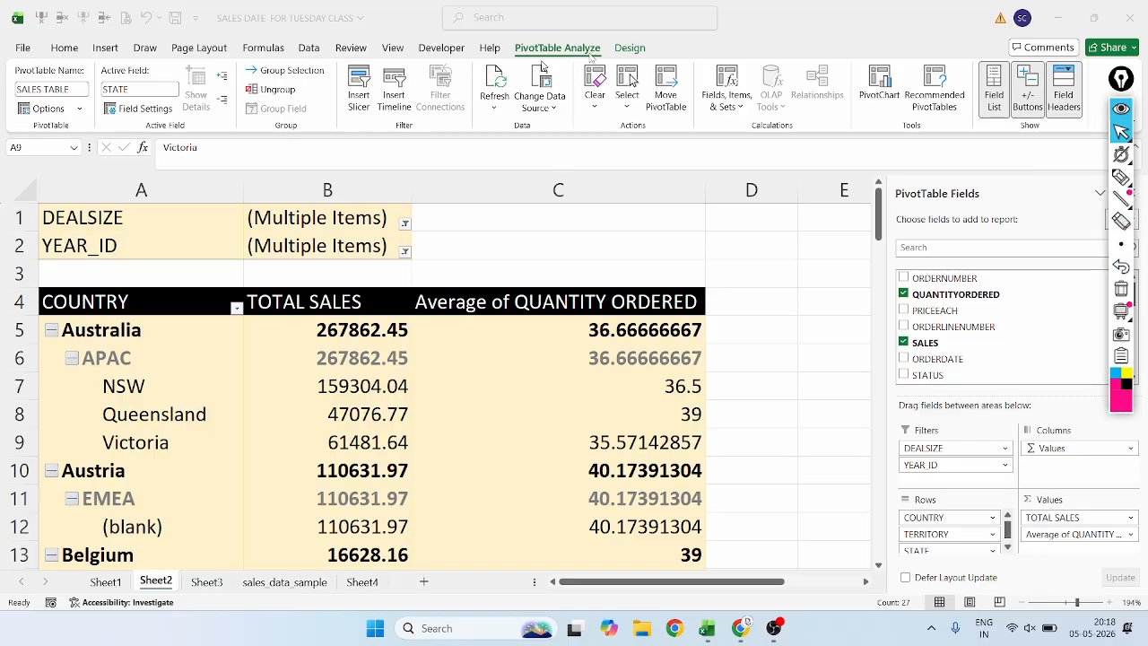
Examine the layout and display settings in the PivotTable Options dialog, closing it without changes.
left_click(62, 115)
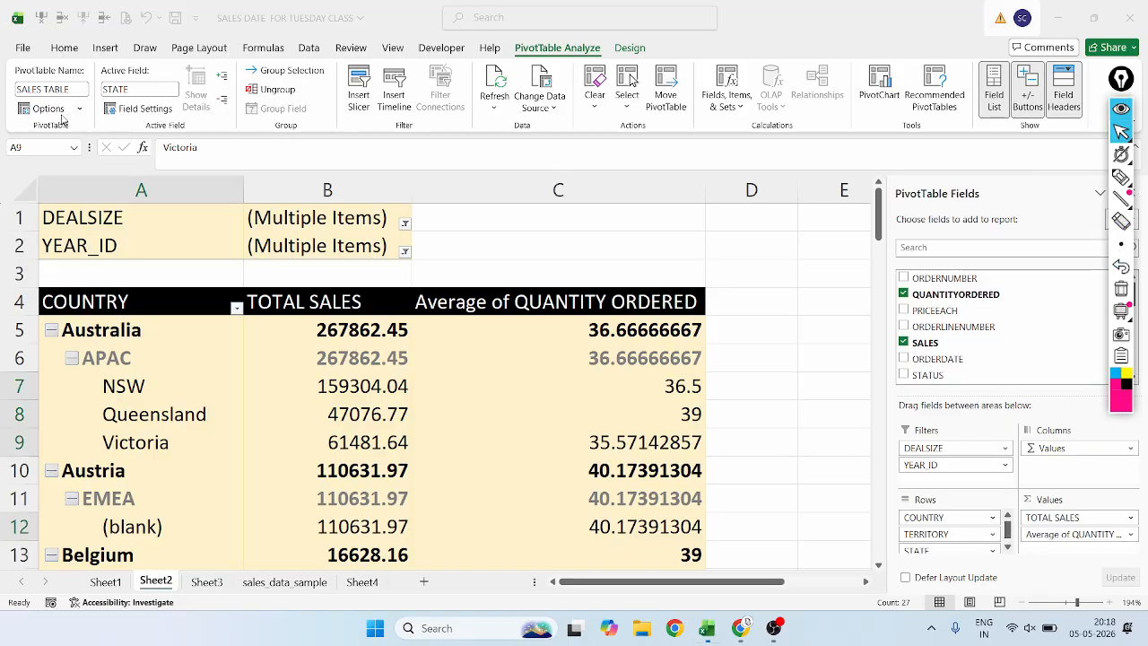
left_click(79, 109)
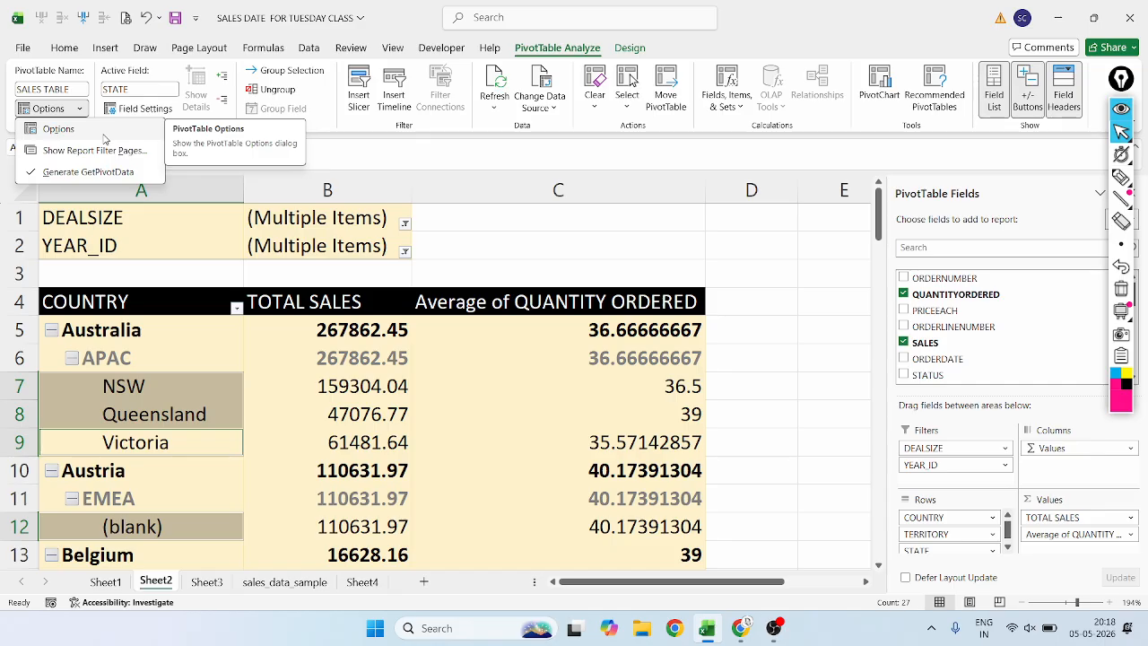
left_click(105, 135)
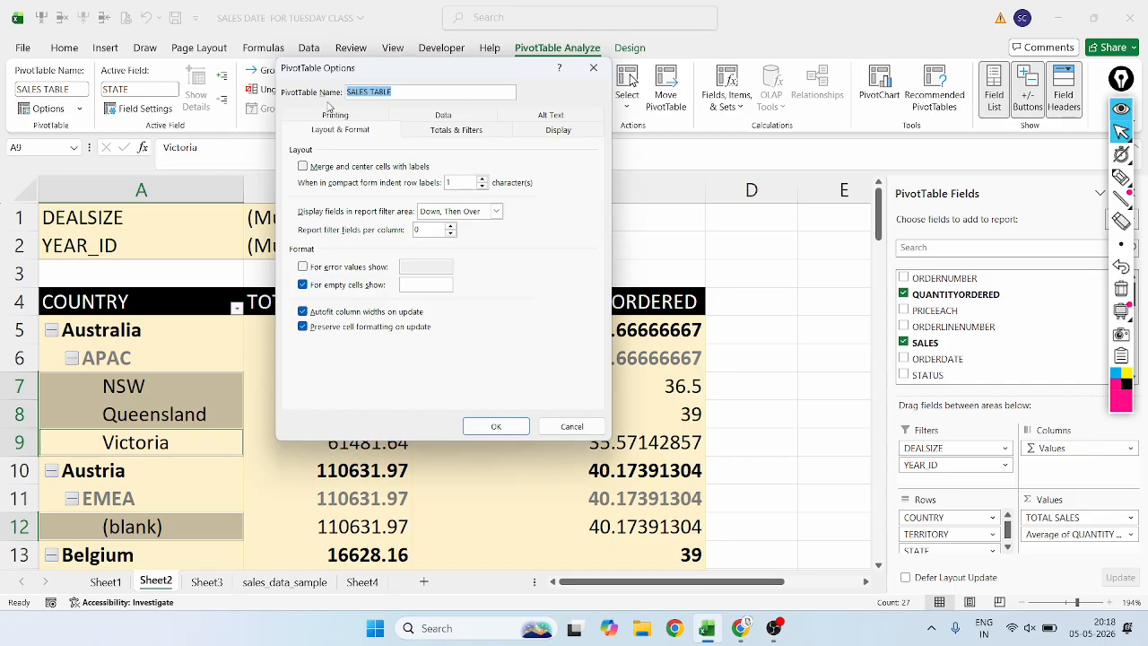
left_click(463, 117)
left_click(559, 114)
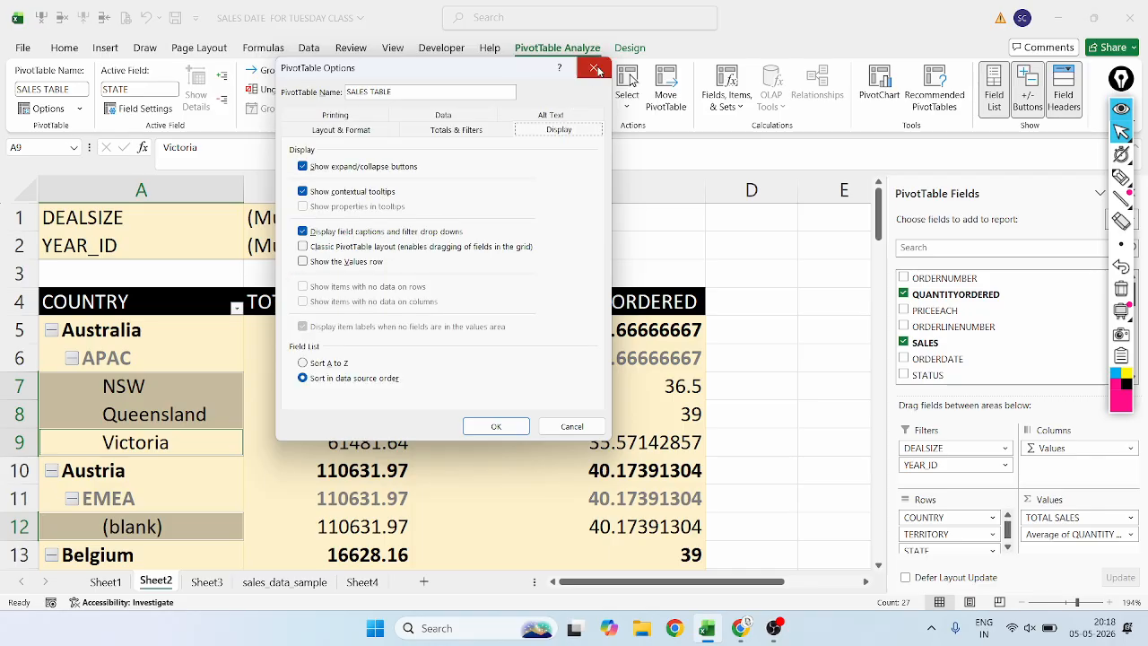
left_click(594, 67)
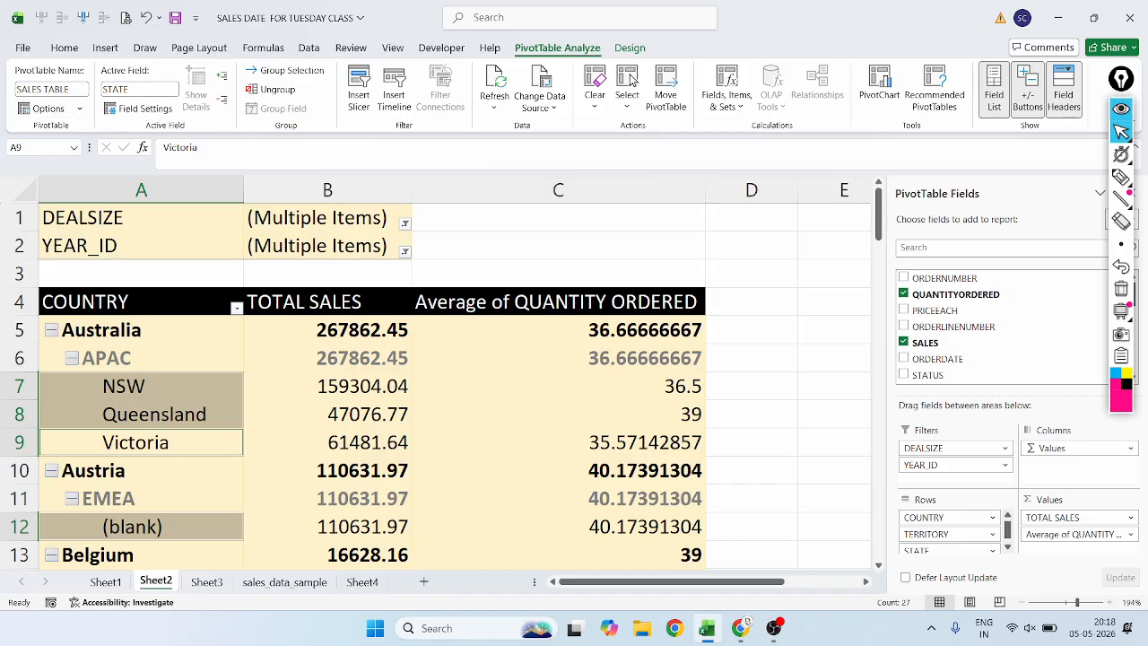
Circle the Active Field group in magenta ink and undo the mark.
left_click(1123, 177)
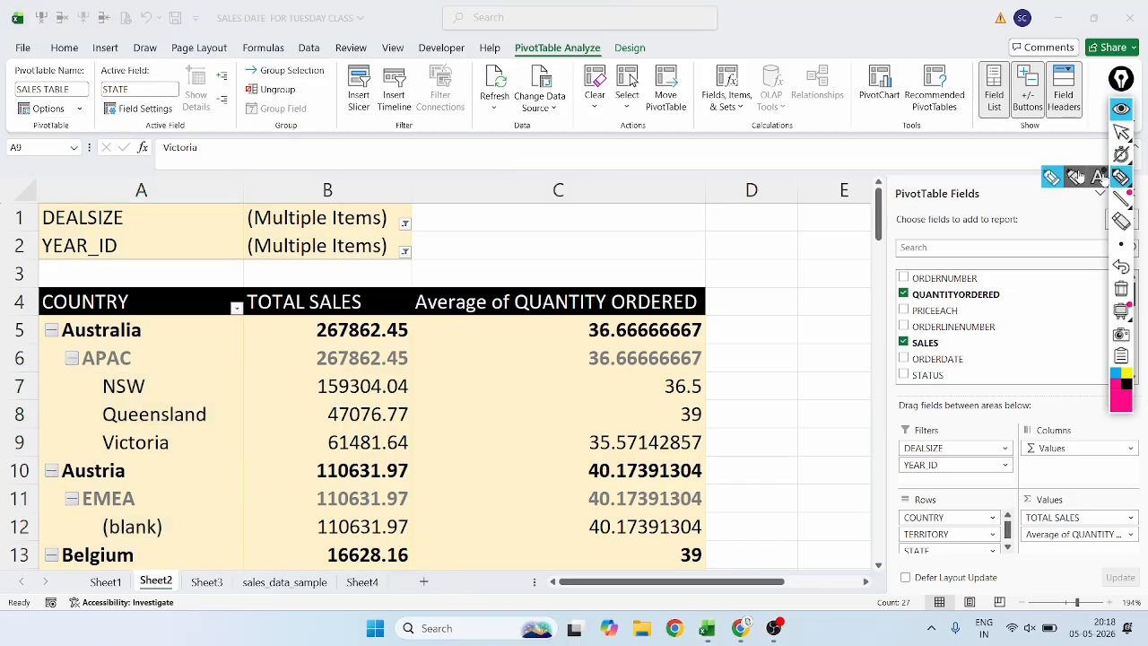
mouse_move(141, 68)
left_mouse_down()
mouse_move(79, 86)
mouse_move(97, 145)
mouse_move(175, 148)
mouse_move(232, 100)
mouse_move(157, 55)
mouse_move(143, 63)
left_mouse_up()
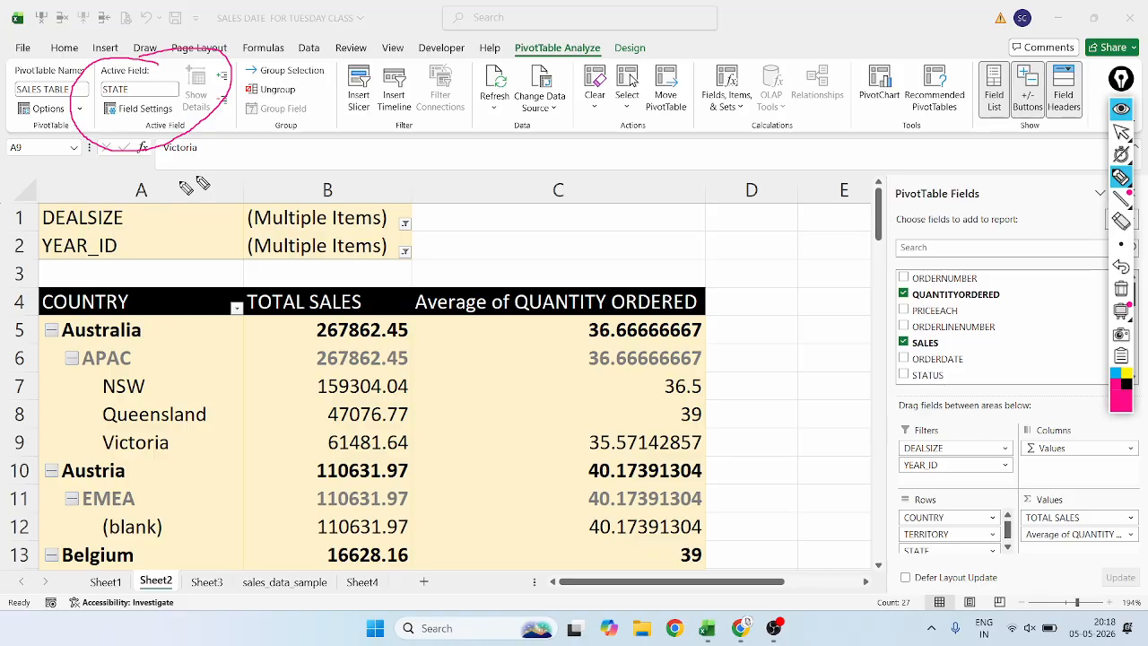
left_click(1122, 133)
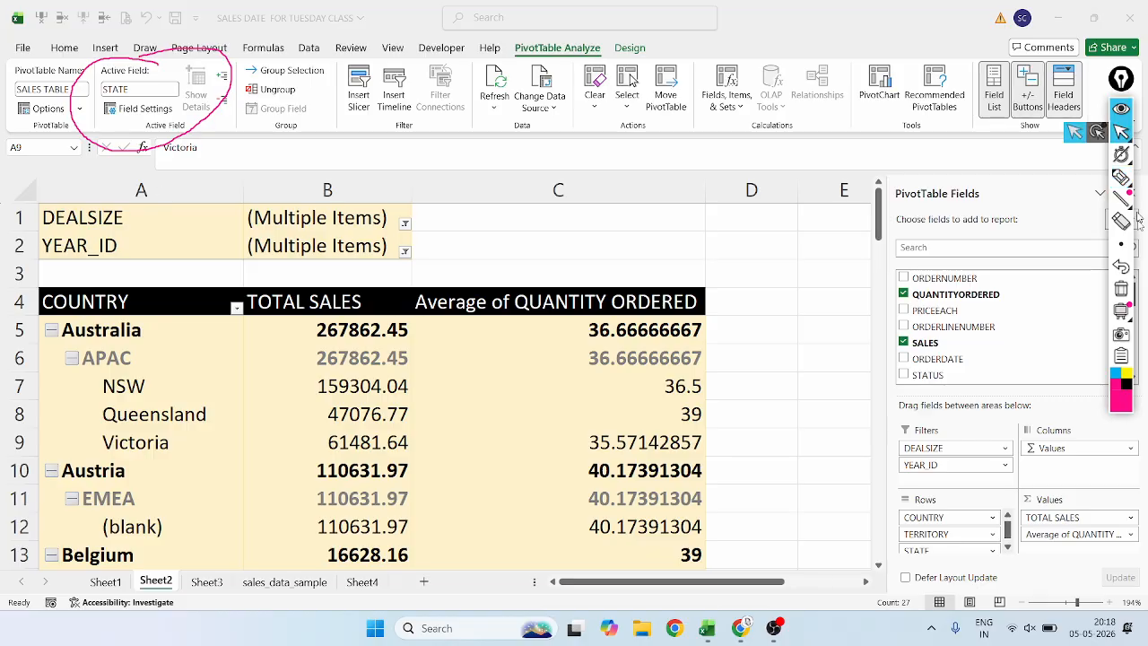
left_click(1121, 266)
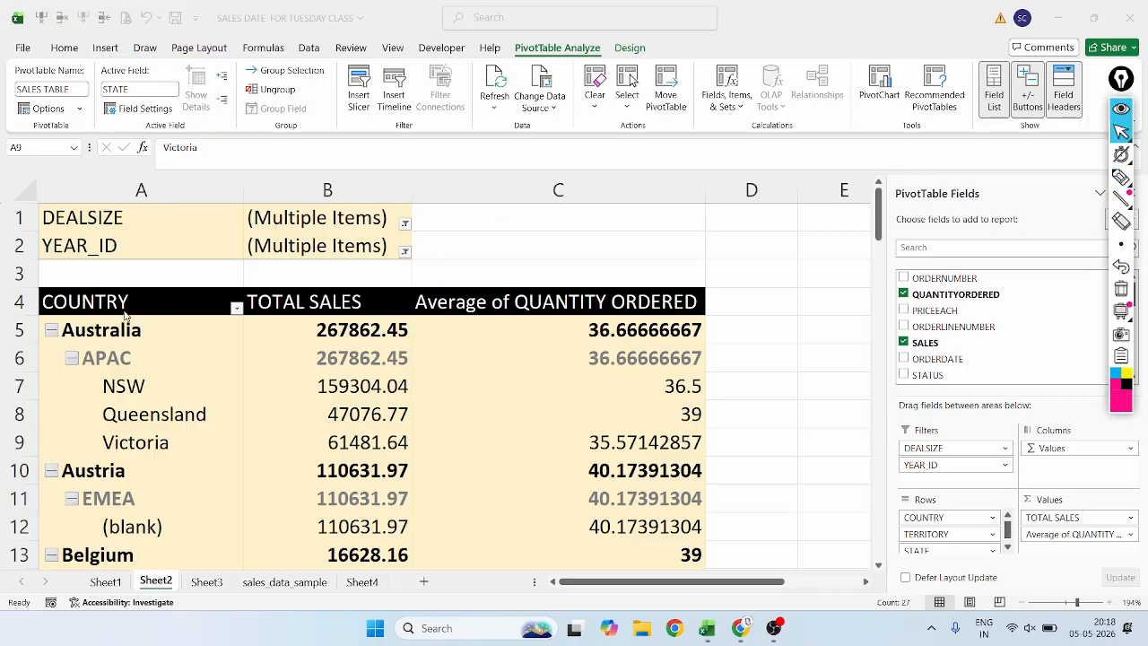
Select the TOTAL SALES values of Australia and Queensland and check the active field shown for them.
left_click(329, 332)
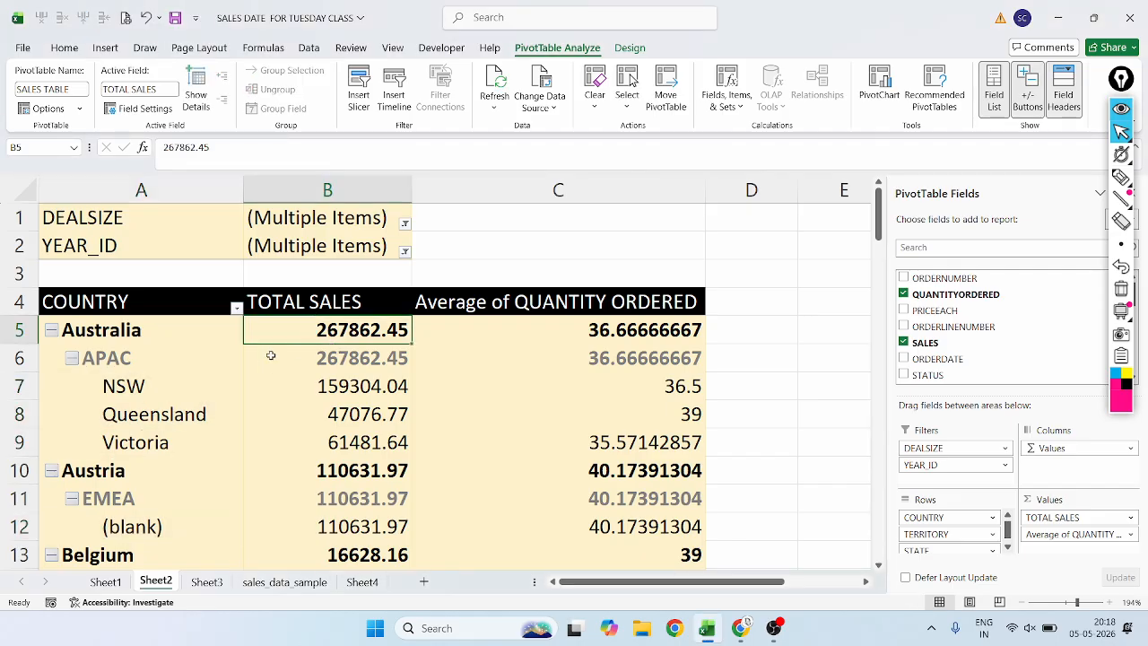
left_click(271, 423)
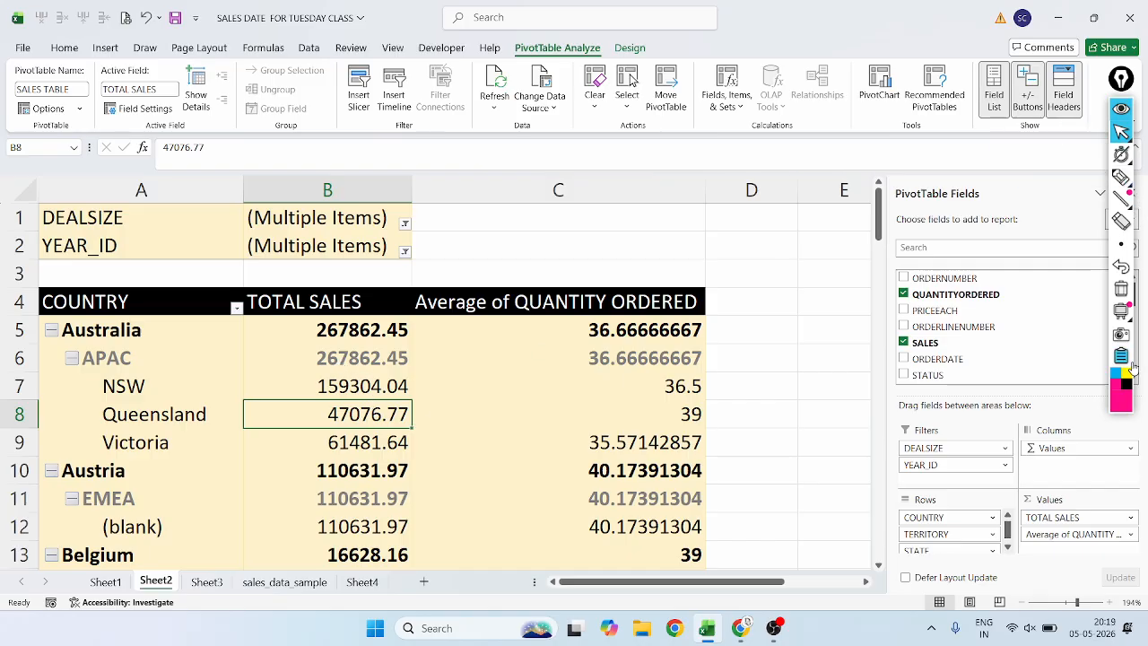
left_click(1114, 389)
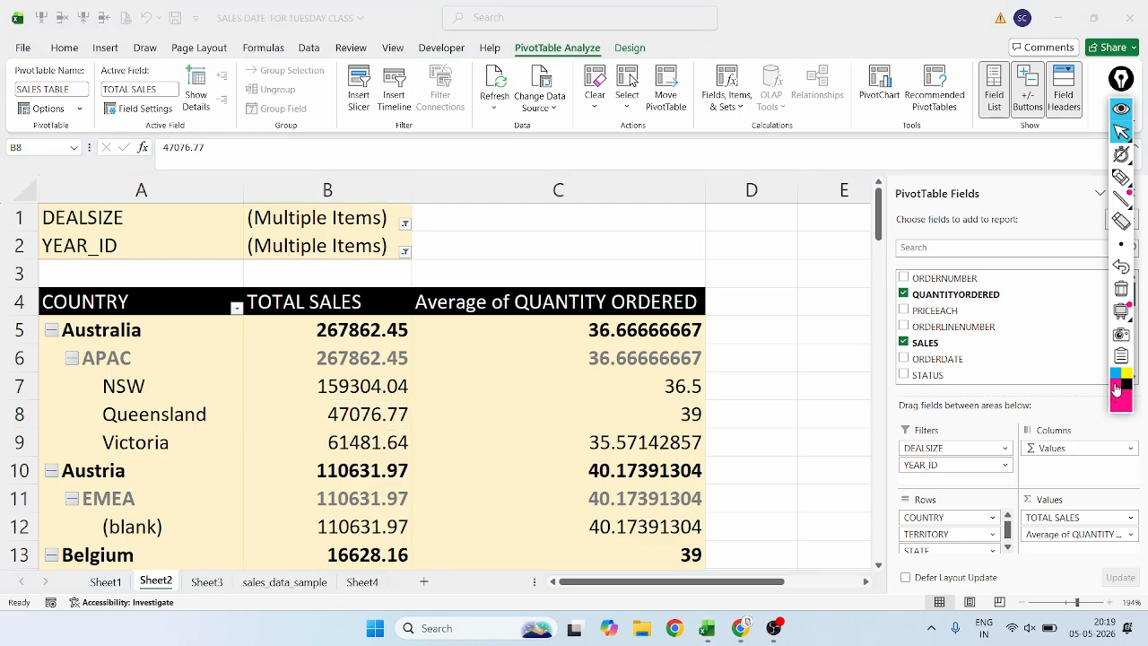
left_click(401, 409)
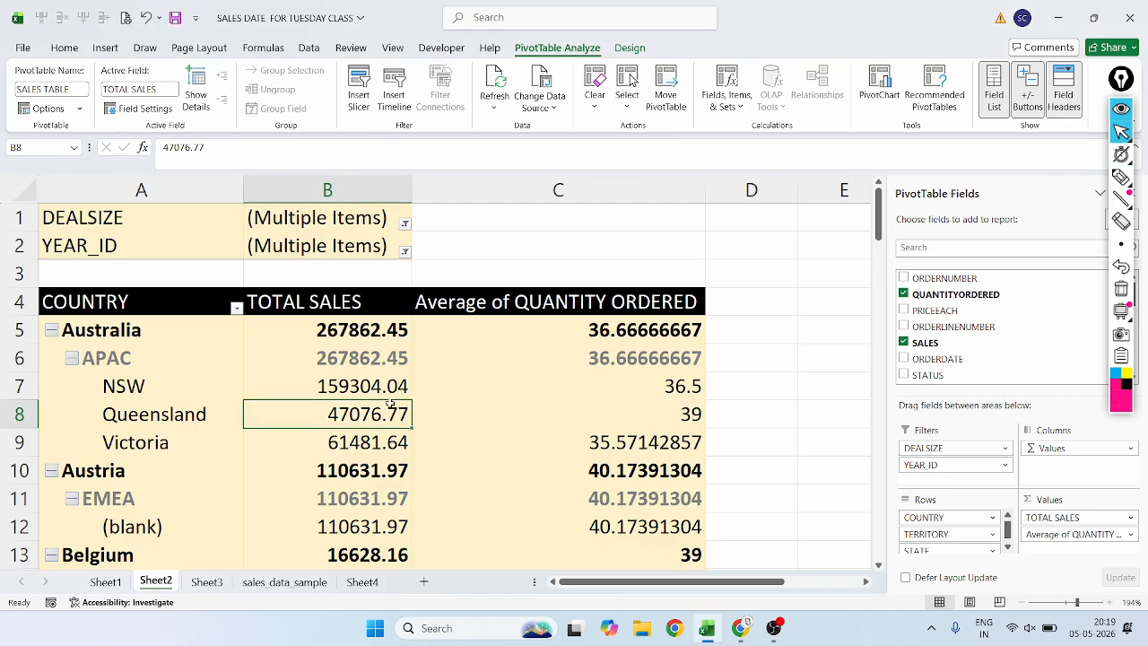
mouse_move(329, 421)
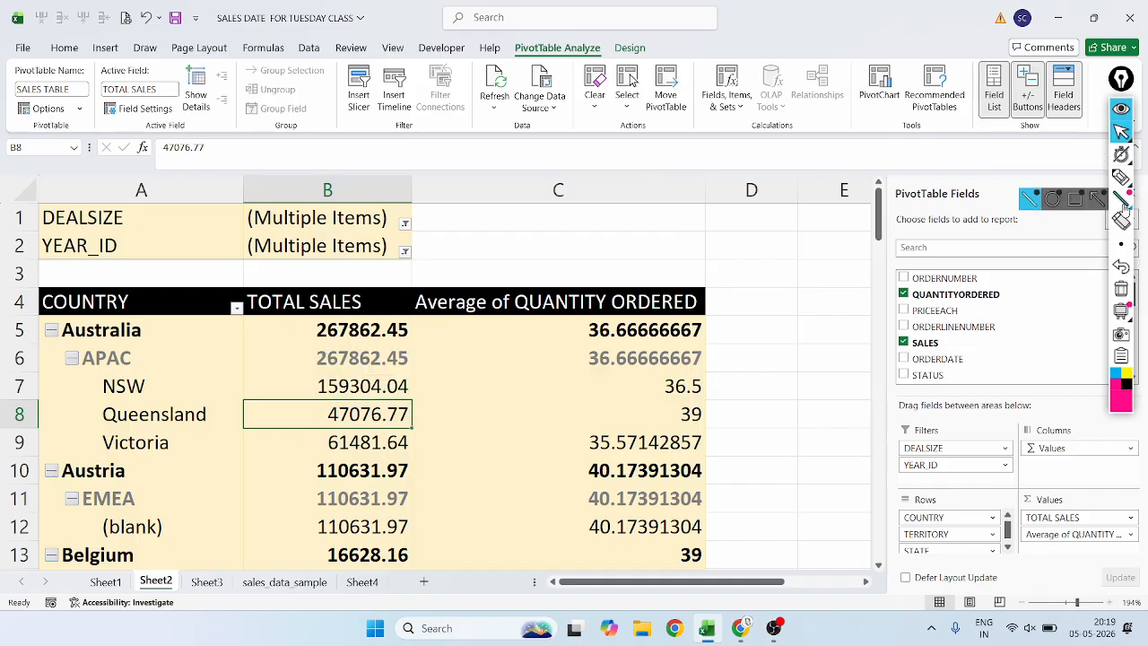
mouse_move(1120, 177)
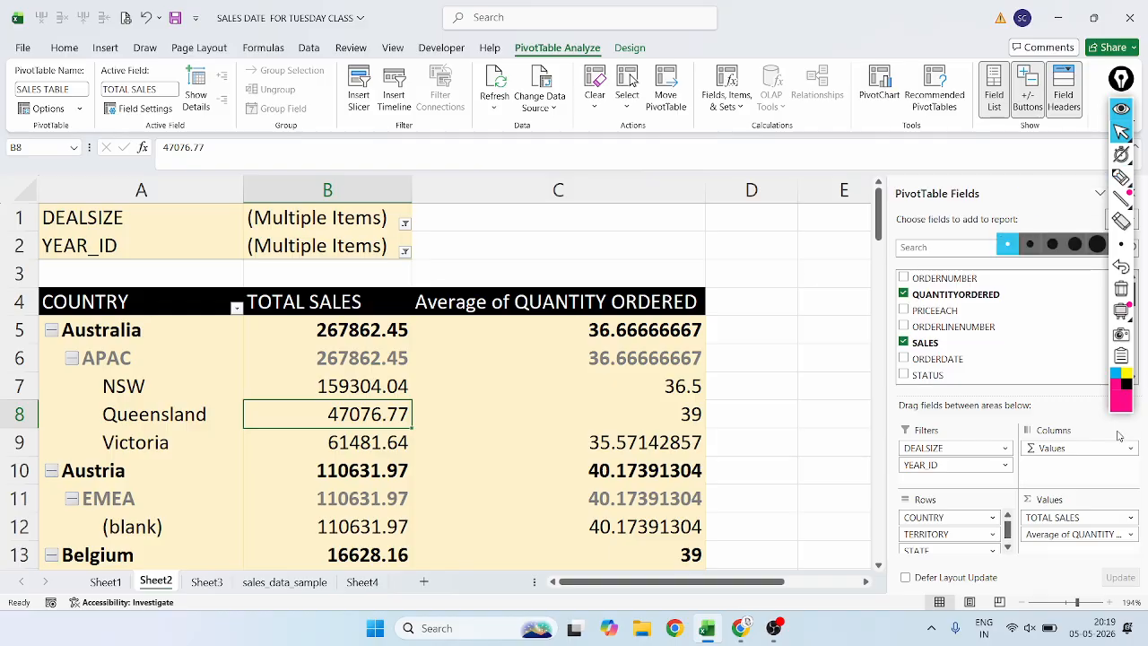
left_click(1117, 385)
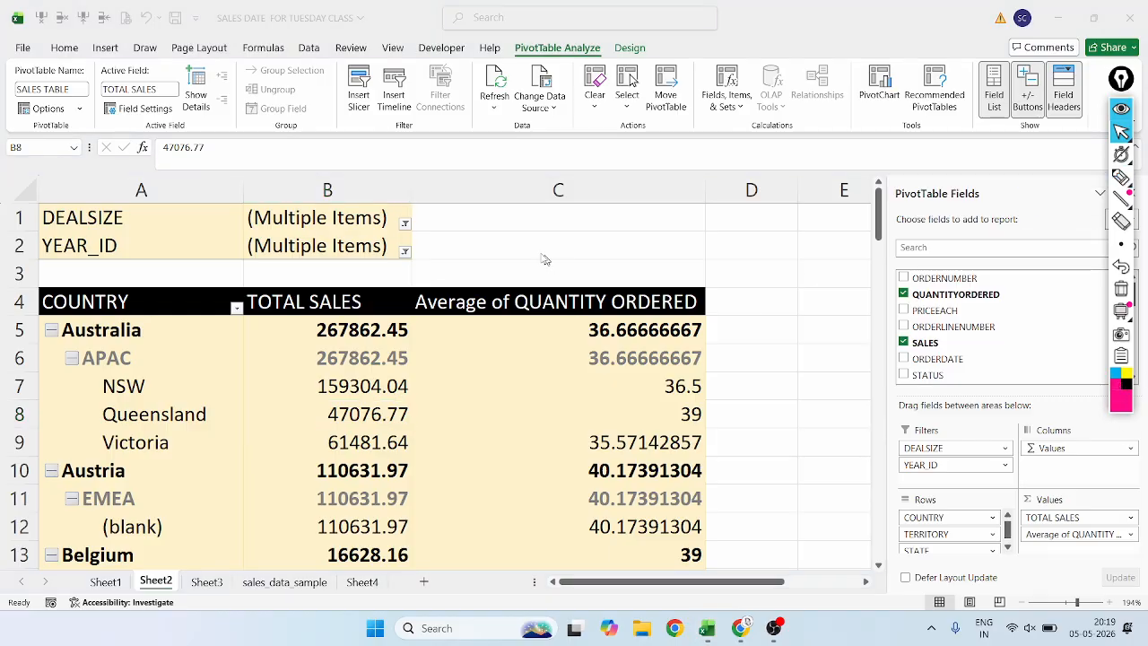
left_click(163, 78)
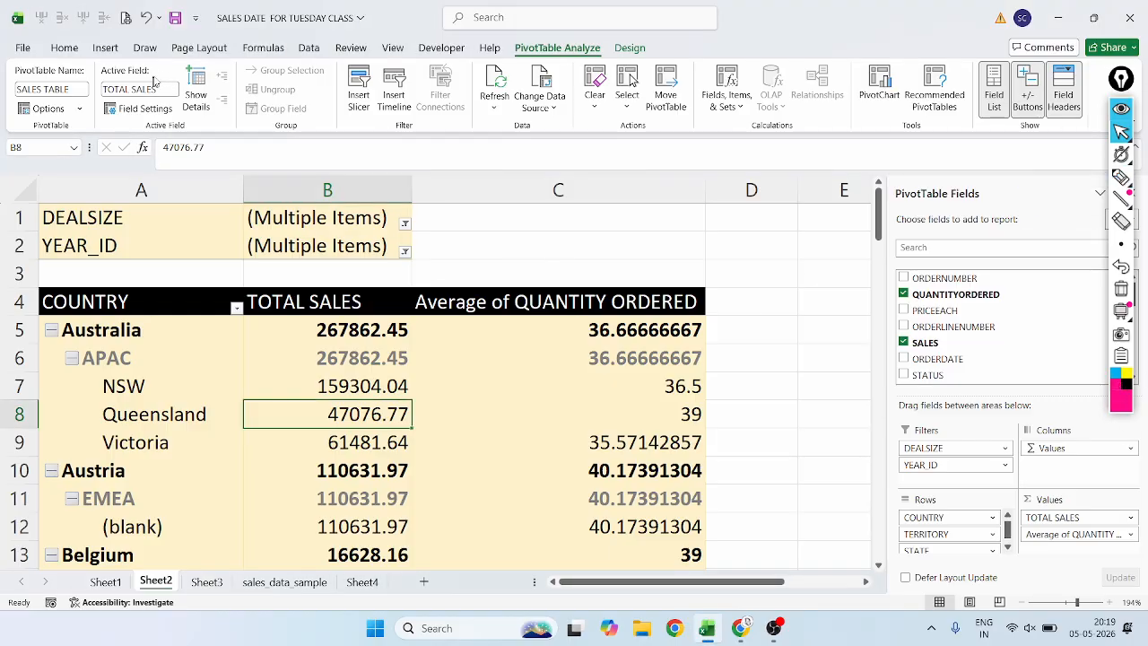
Underline the TOTAL SALES active field twice in magenta ink and undo both strokes.
left_click(1119, 180)
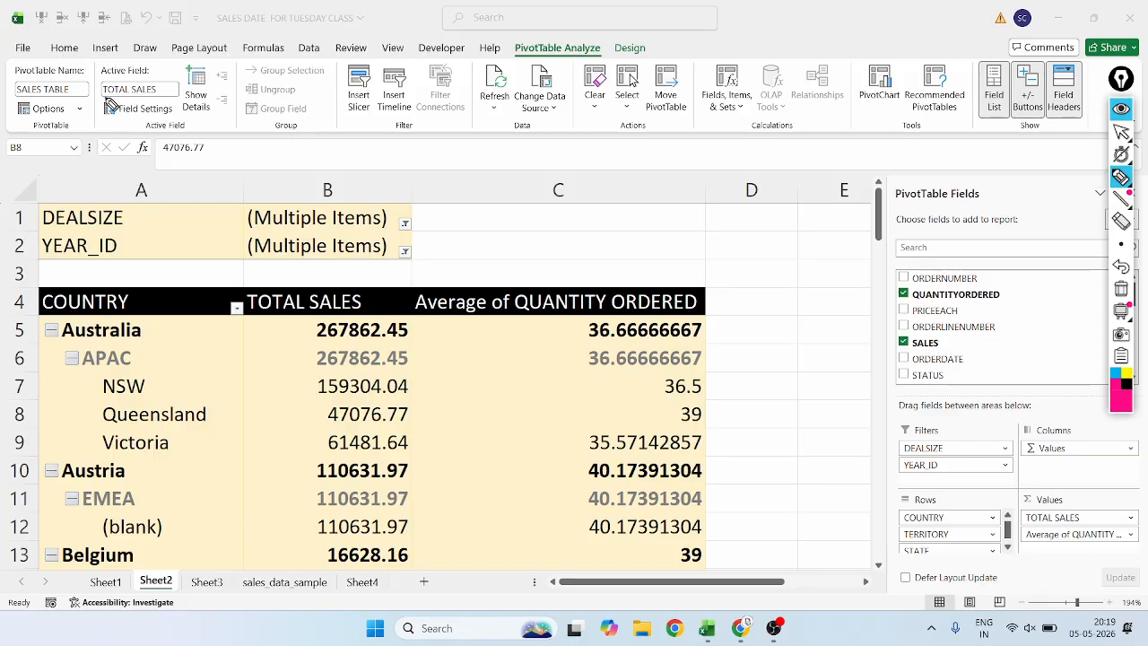
left_click_drag(105, 99, 177, 89)
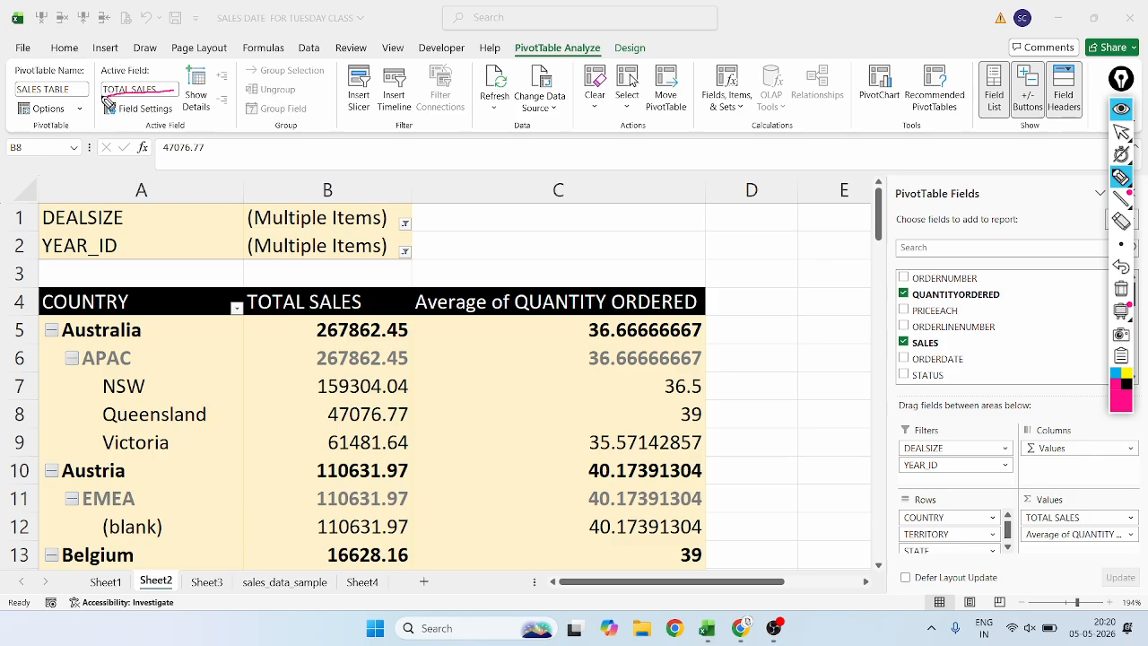
left_click_drag(102, 92, 178, 90)
left_click(1121, 266)
left_click(1121, 266)
Circle the NSW average quantity and underline the active field in magenta ink, undoing both marks.
mouse_move(672, 377)
left_mouse_down()
mouse_move(743, 404)
mouse_move(632, 366)
left_mouse_up()
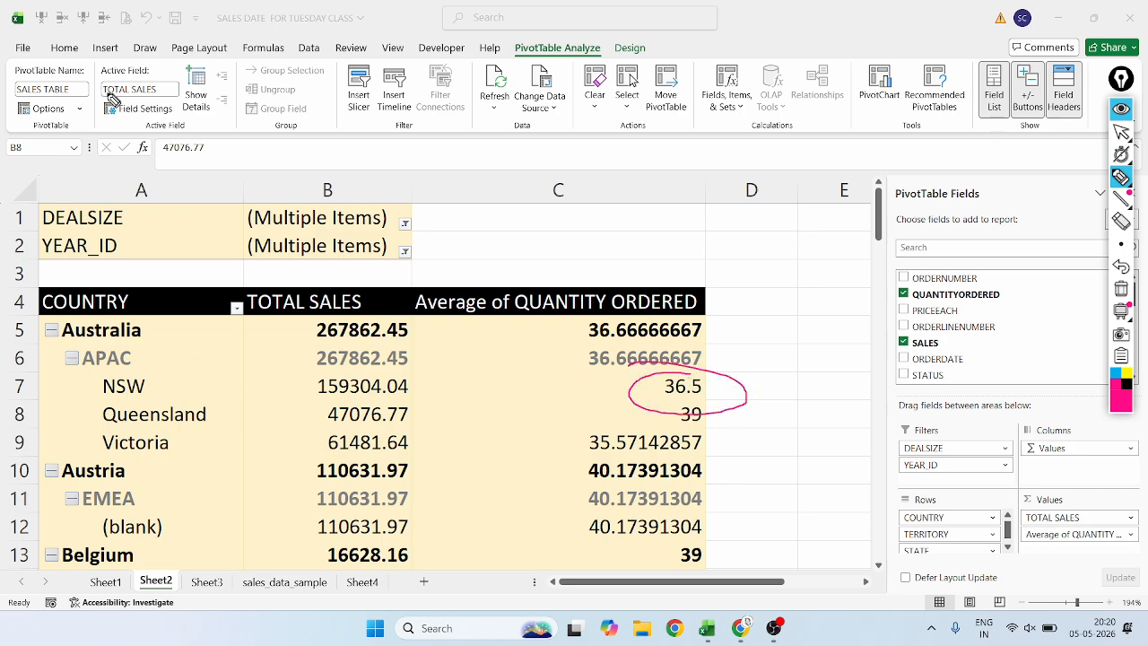
left_click_drag(107, 94, 177, 93)
left_click(1120, 109)
left_click(1121, 108)
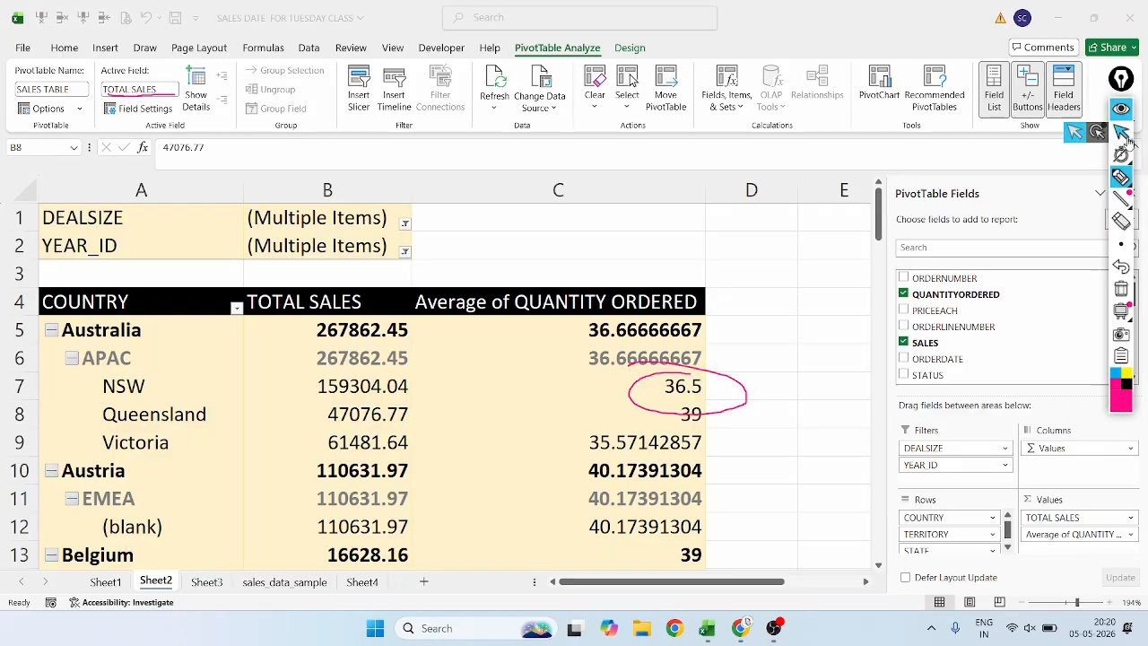
left_click(1121, 177)
left_click(1121, 268)
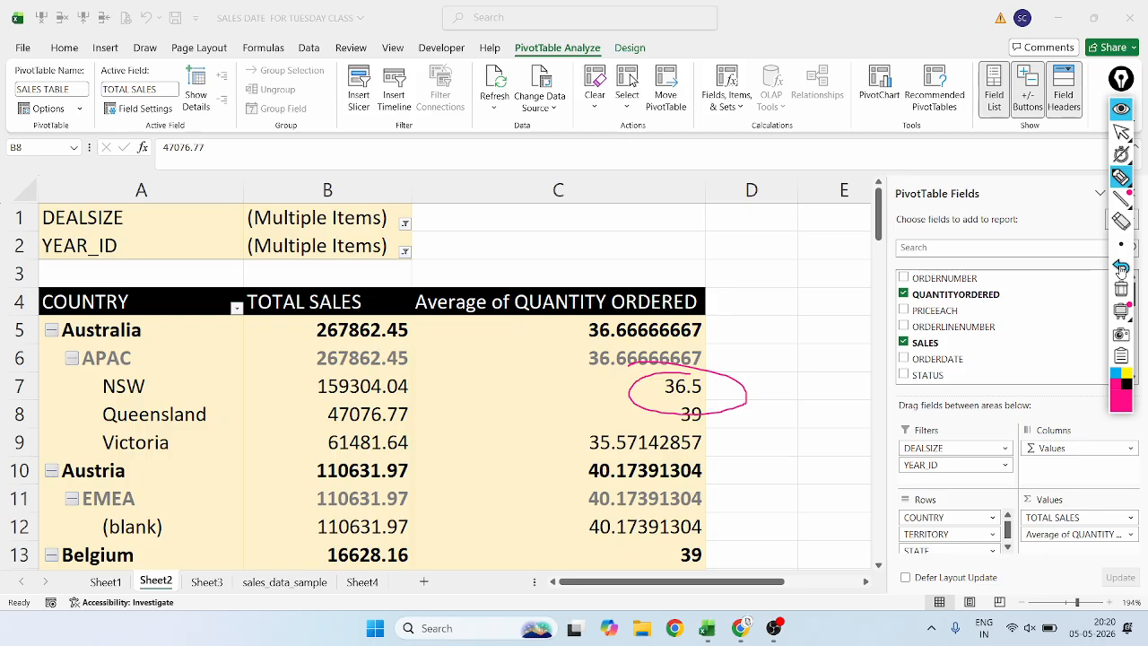
left_click(1121, 267)
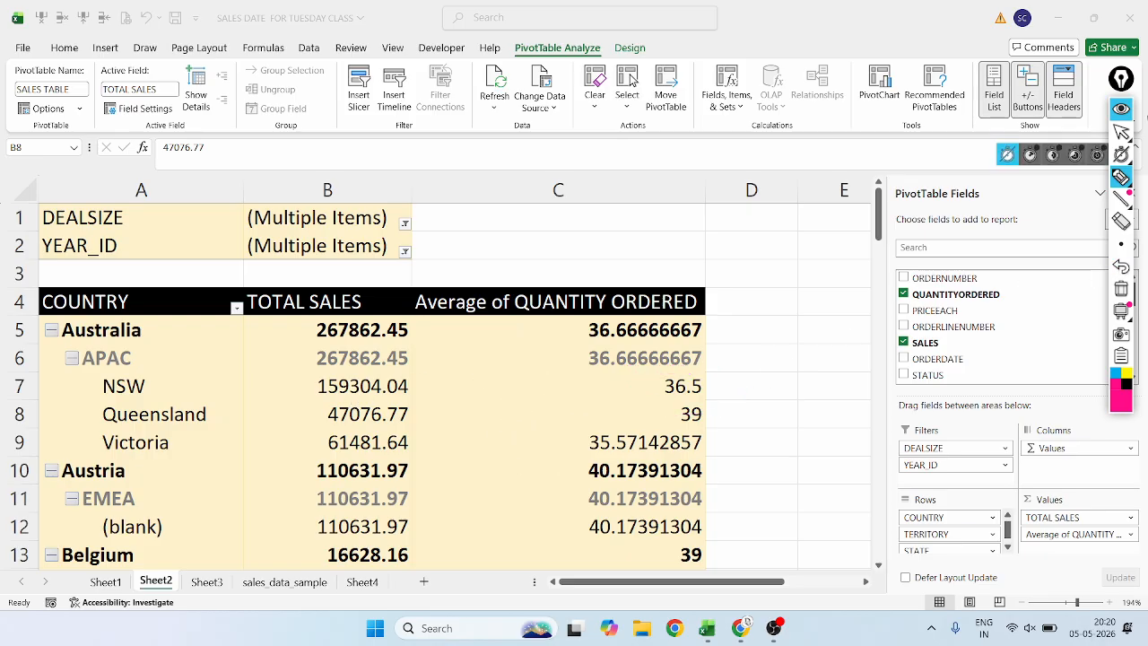
Show the source records behind Queensland's total sales on a new sheet, and undo it.
left_click(1123, 133)
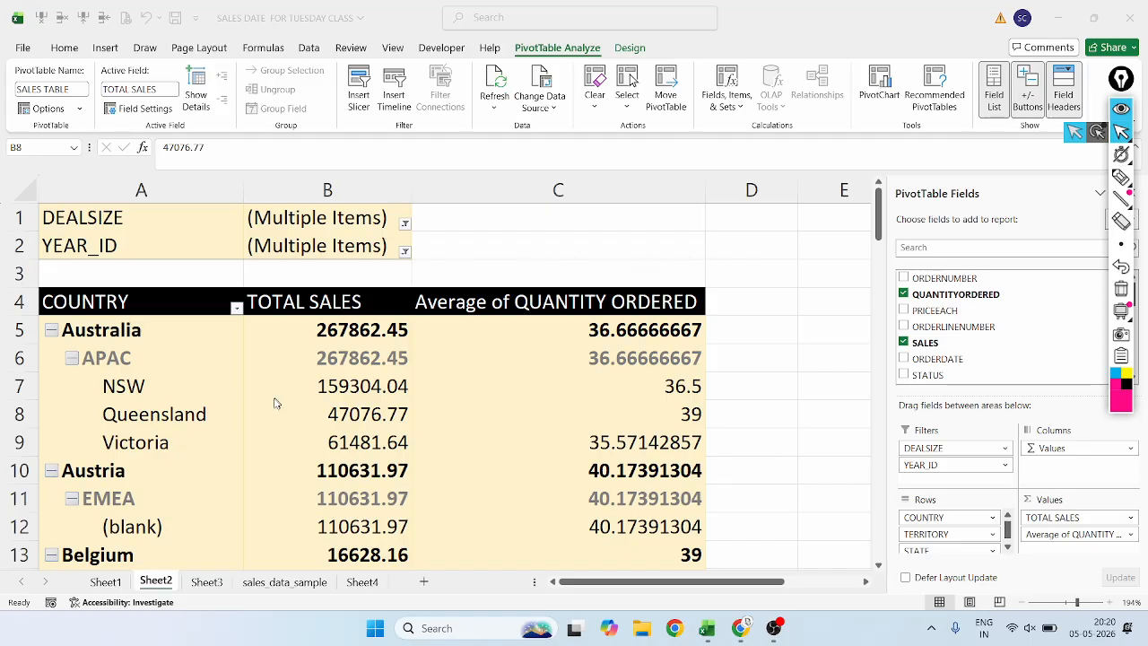
double_click(667, 408)
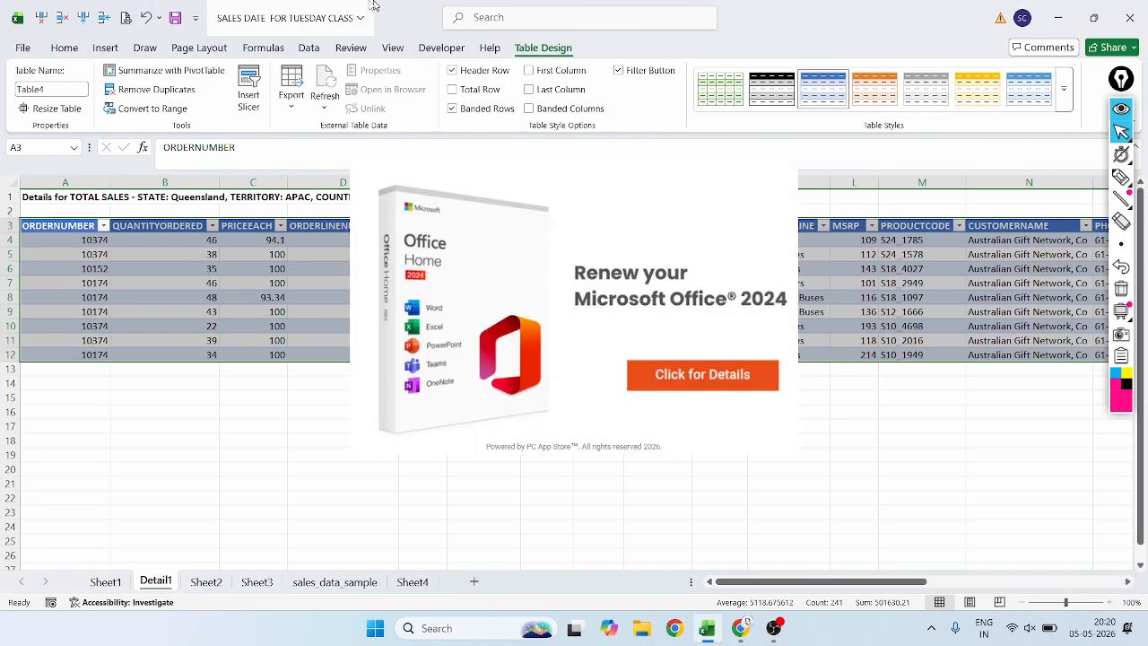
left_click(143, 19)
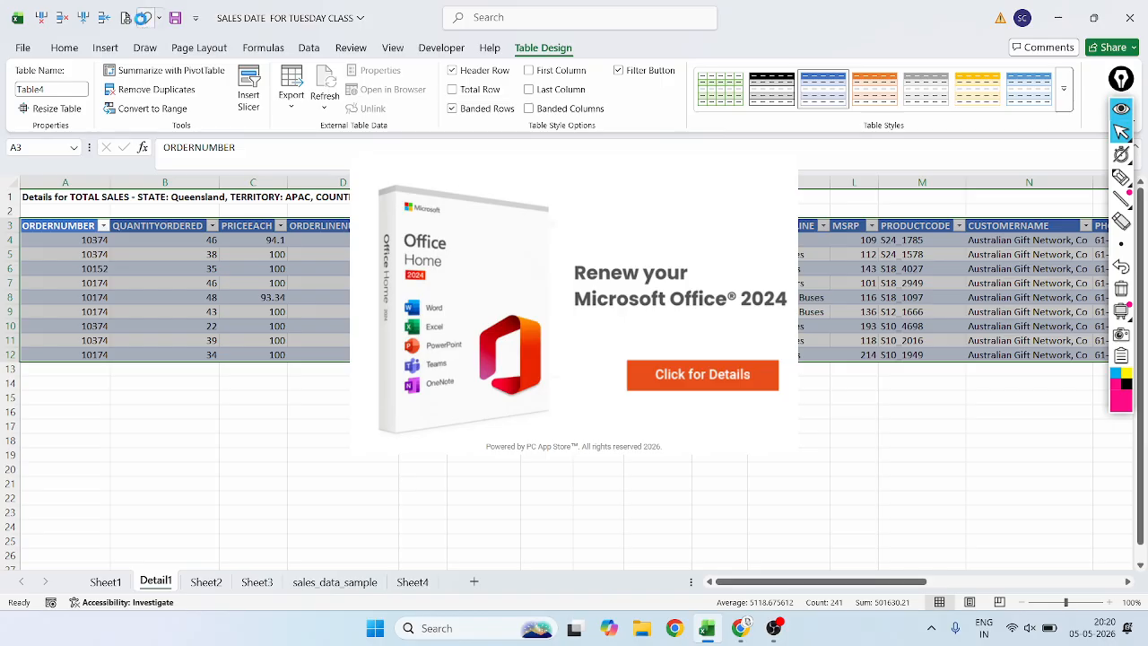
left_click(677, 377)
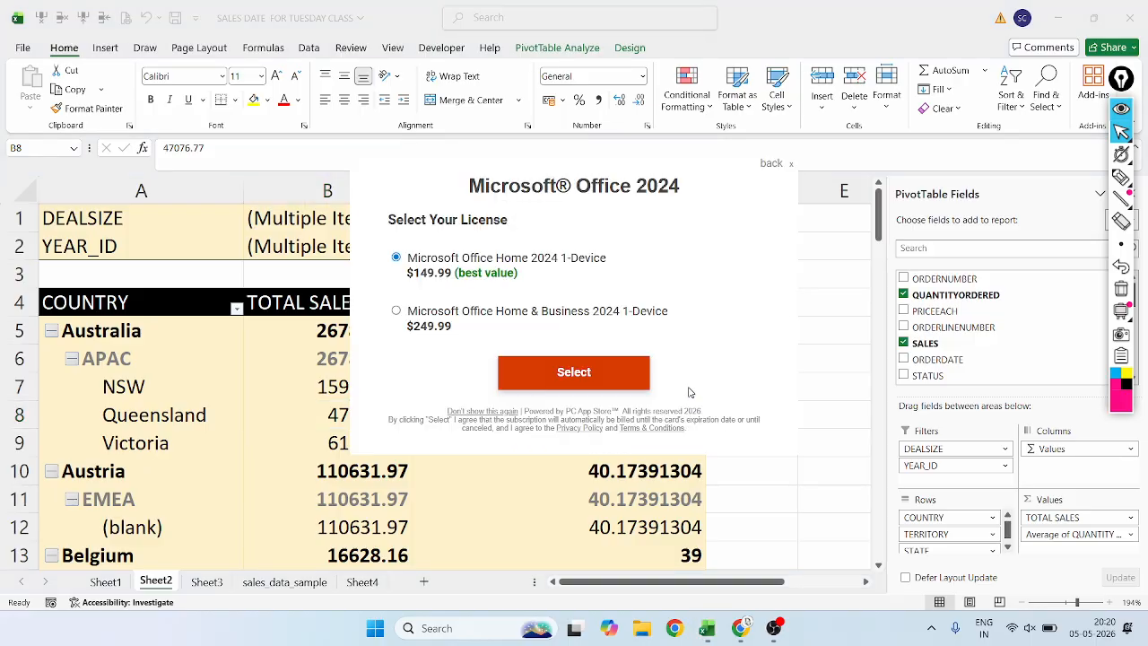
left_click(553, 376)
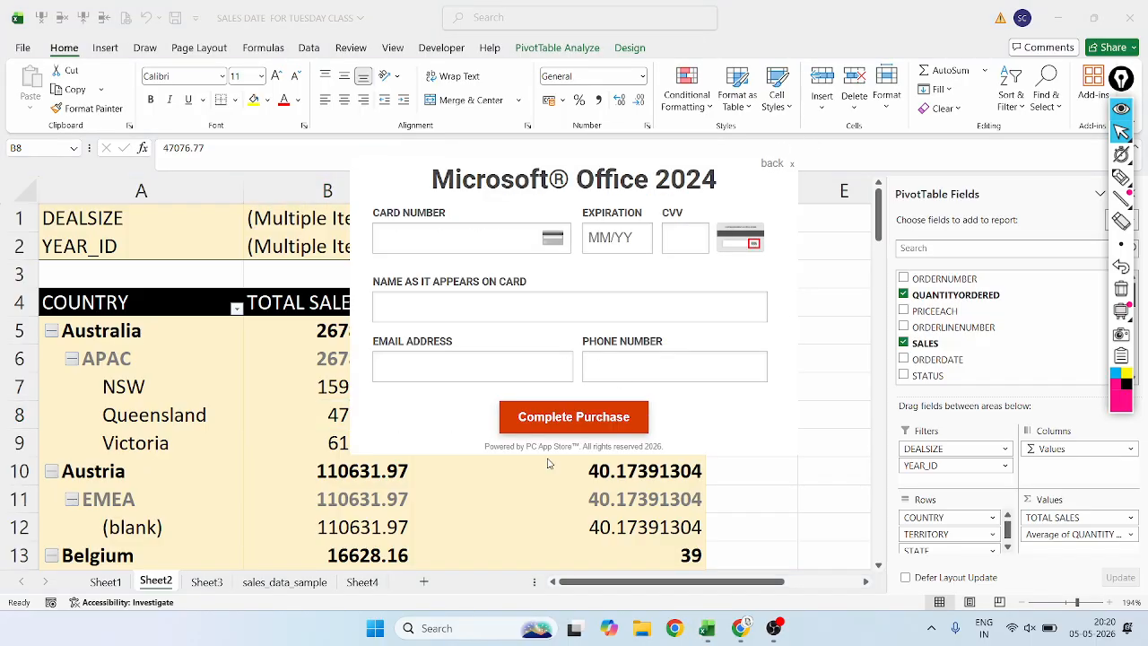
left_click(585, 412)
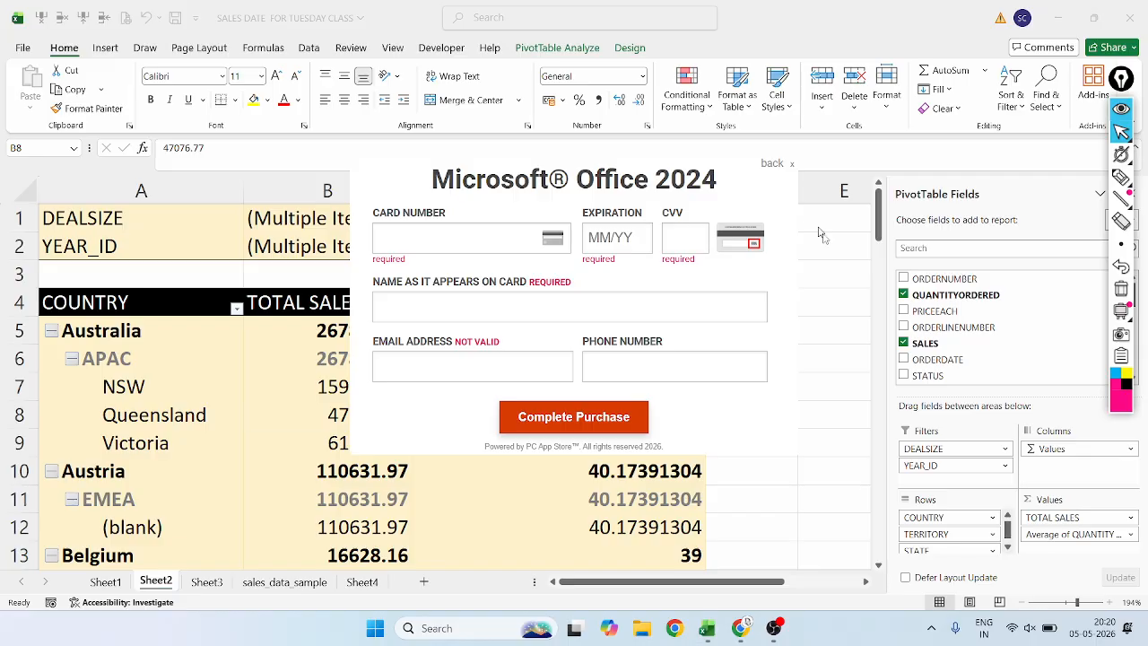
left_click(840, 257)
left_click(529, 429)
left_click(993, 355)
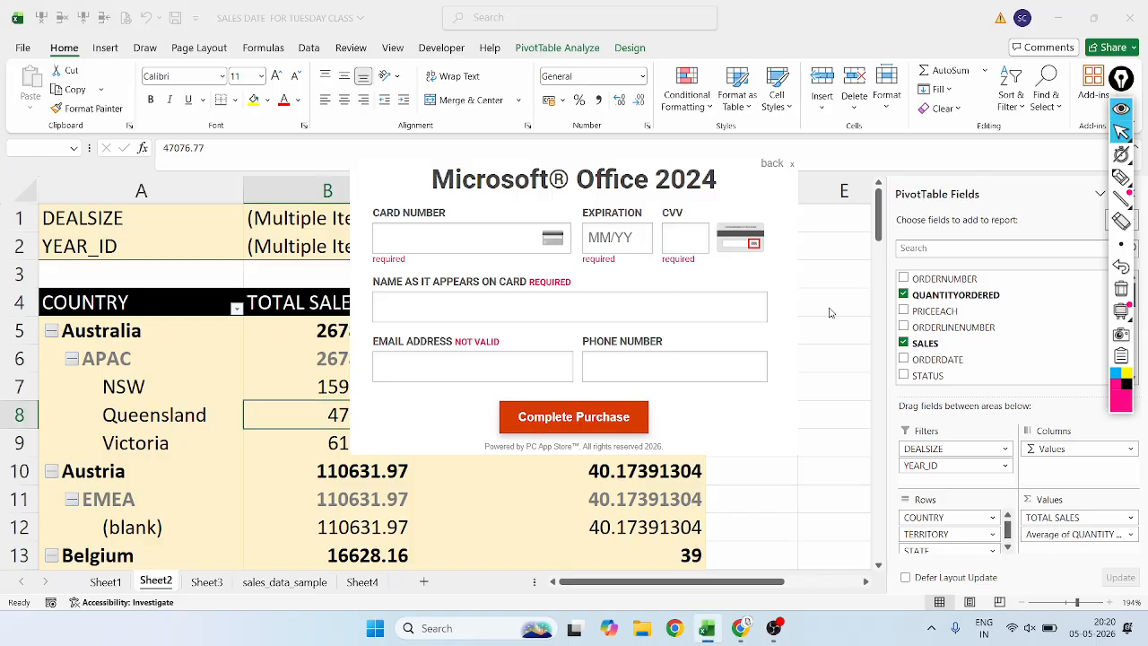
Close the Office 2024 renewal advertisement and dismiss the PivotTable warning.
left_click(792, 163)
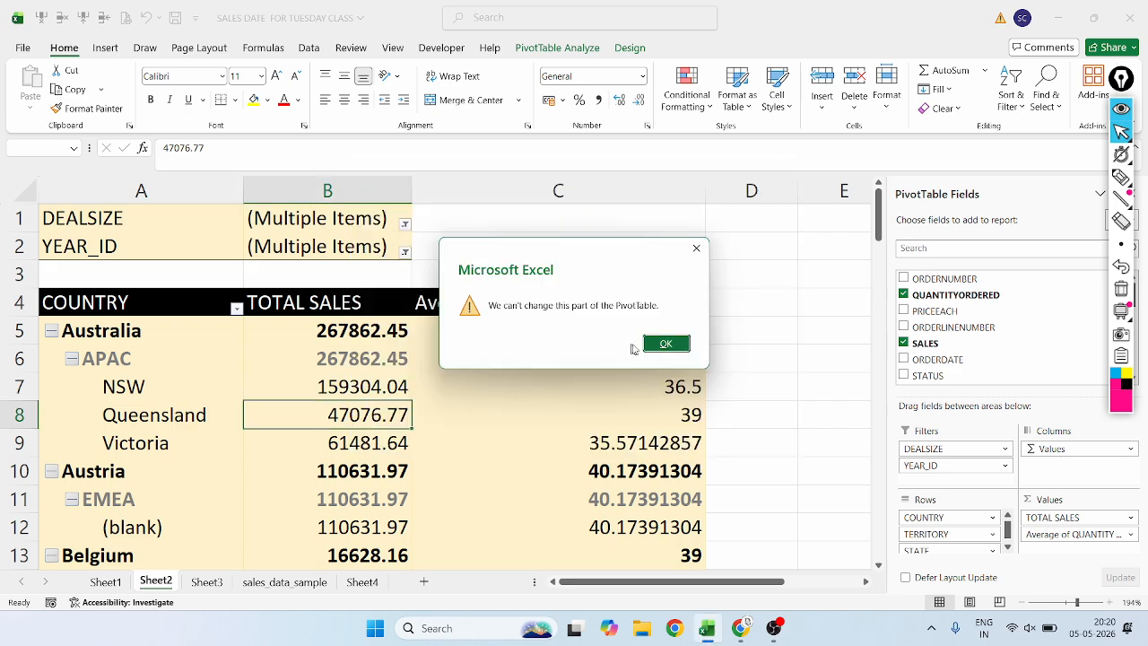
left_click(666, 344)
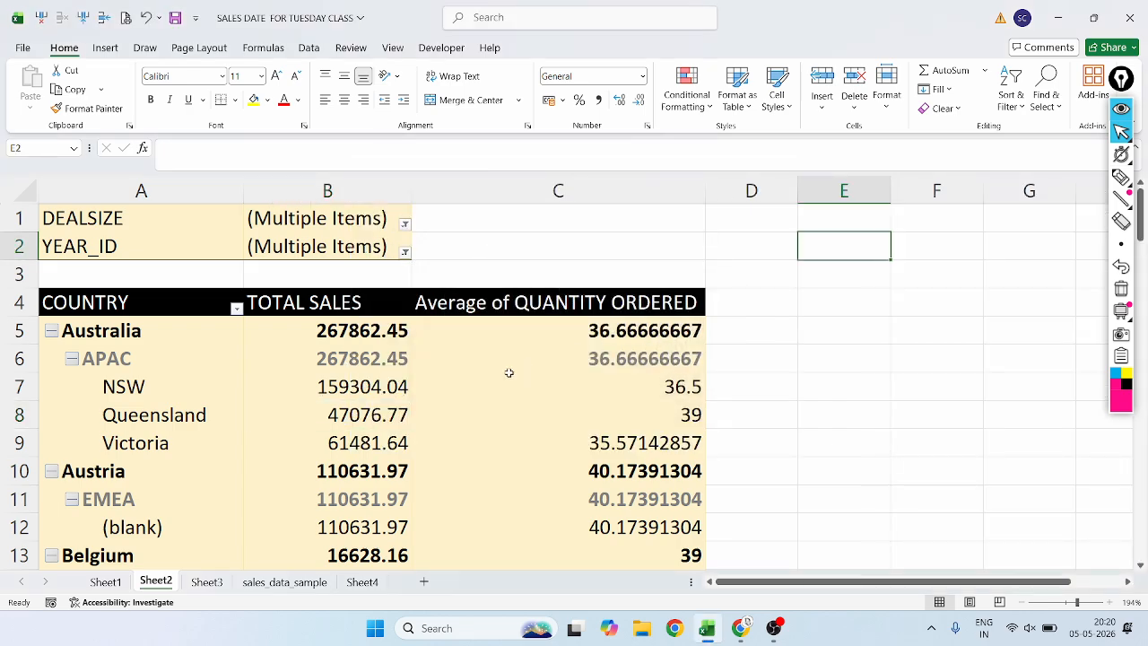
Select Victoria's average quantity and check its active field among the PivotTable Analyze commands.
left_click(476, 432)
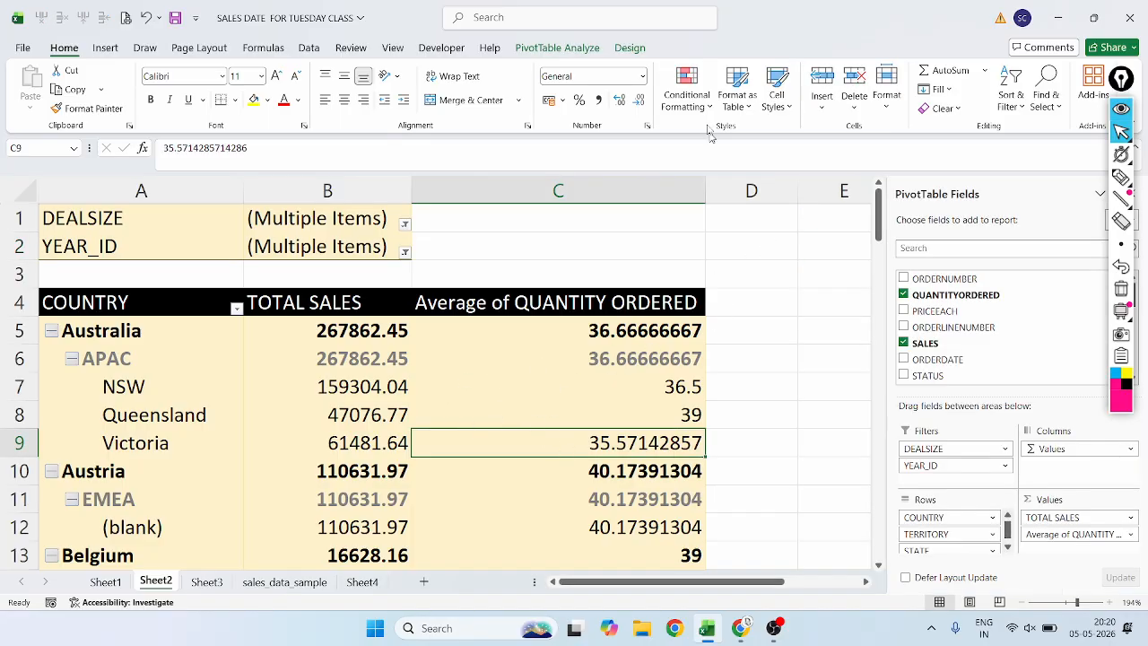
left_click(557, 48)
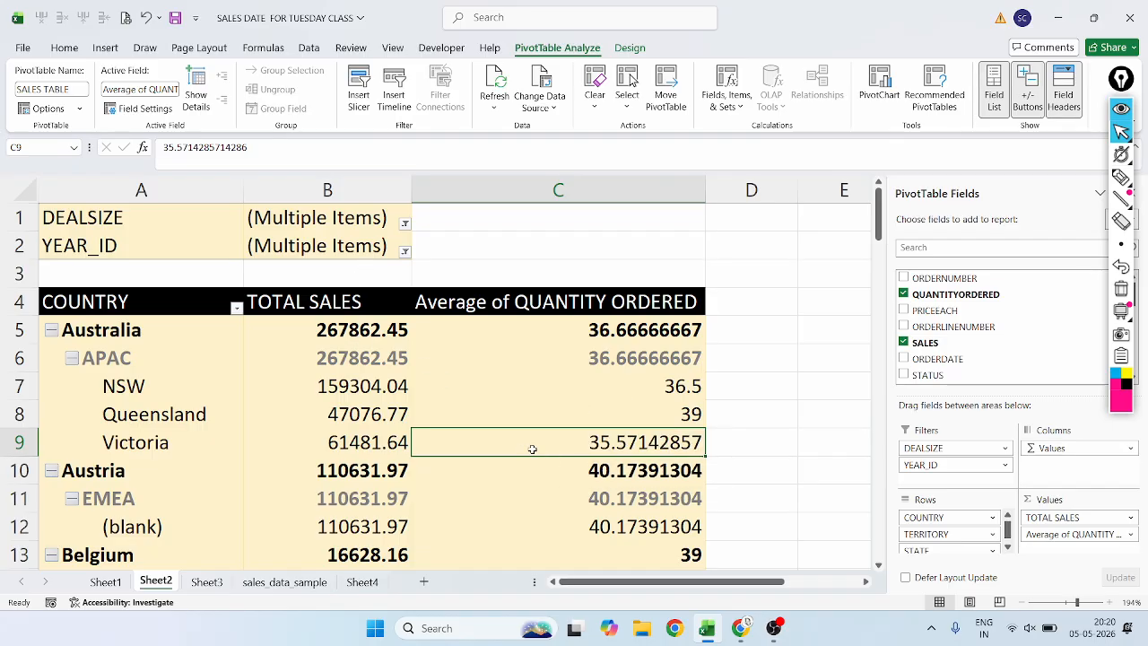
mouse_move(532, 448)
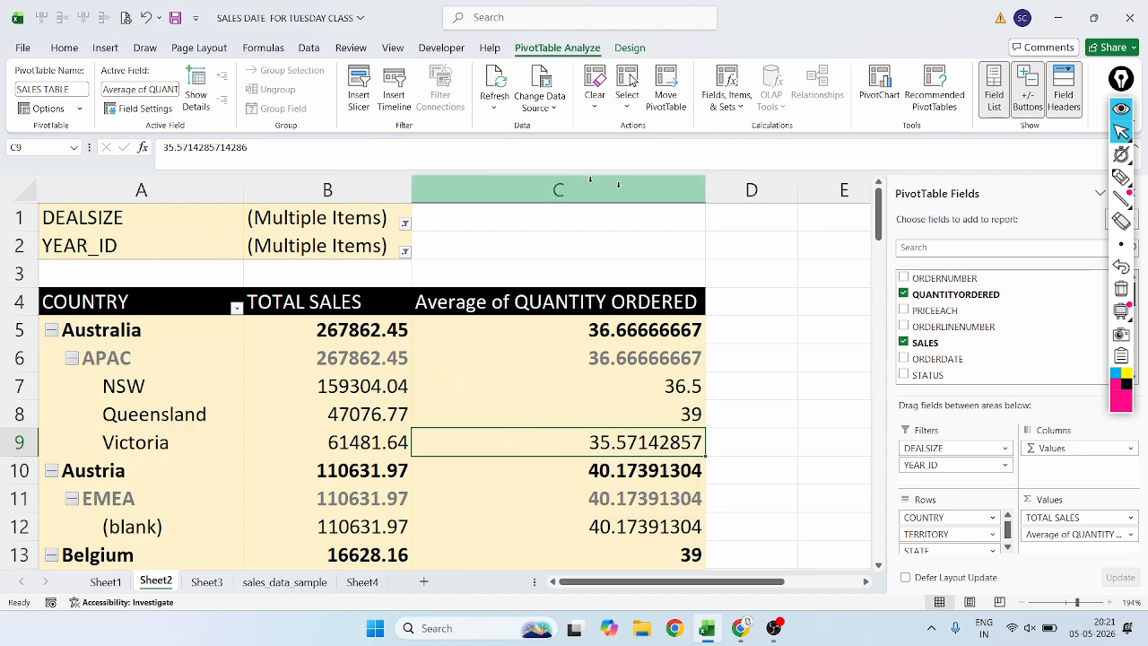
Underline the average quantity active field in magenta ink, undo the stroke and return to the normal pointer.
left_click(1120, 177)
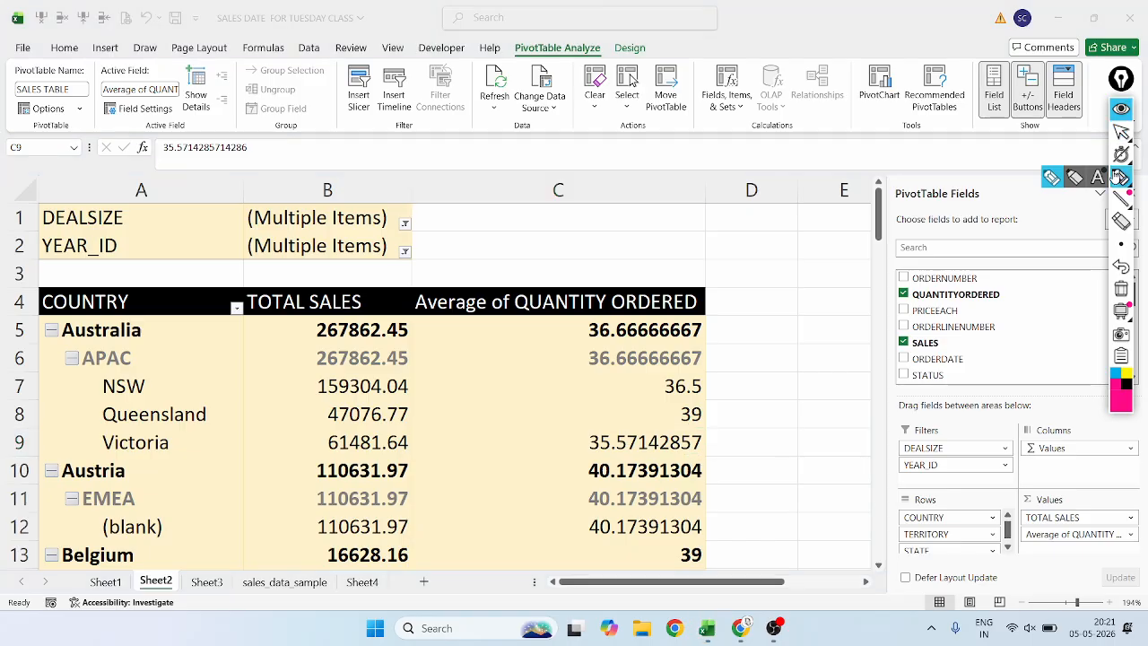
mouse_move(110, 107)
left_mouse_down()
mouse_move(184, 105)
mouse_move(159, 103)
left_mouse_up()
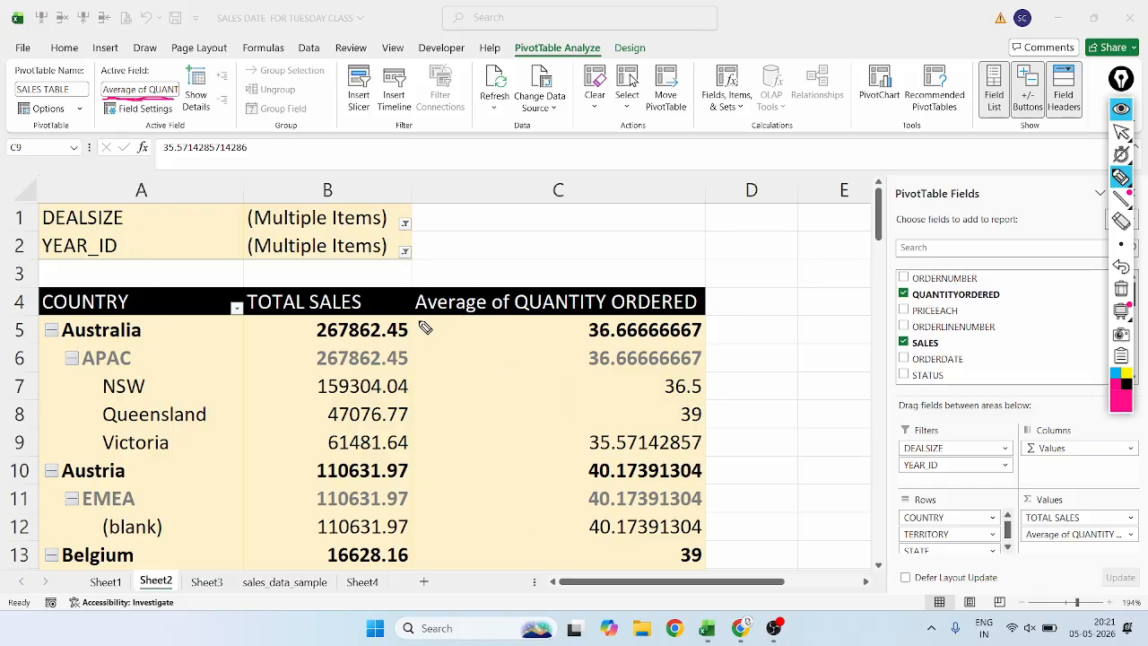
mouse_move(1120, 134)
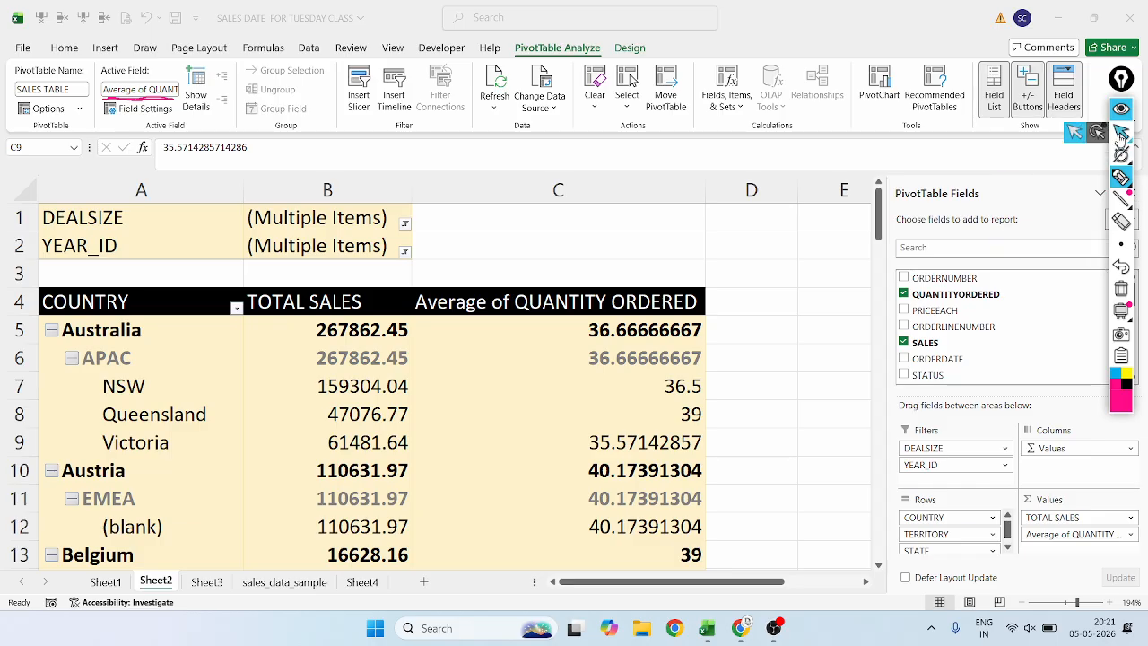
mouse_move(1121, 199)
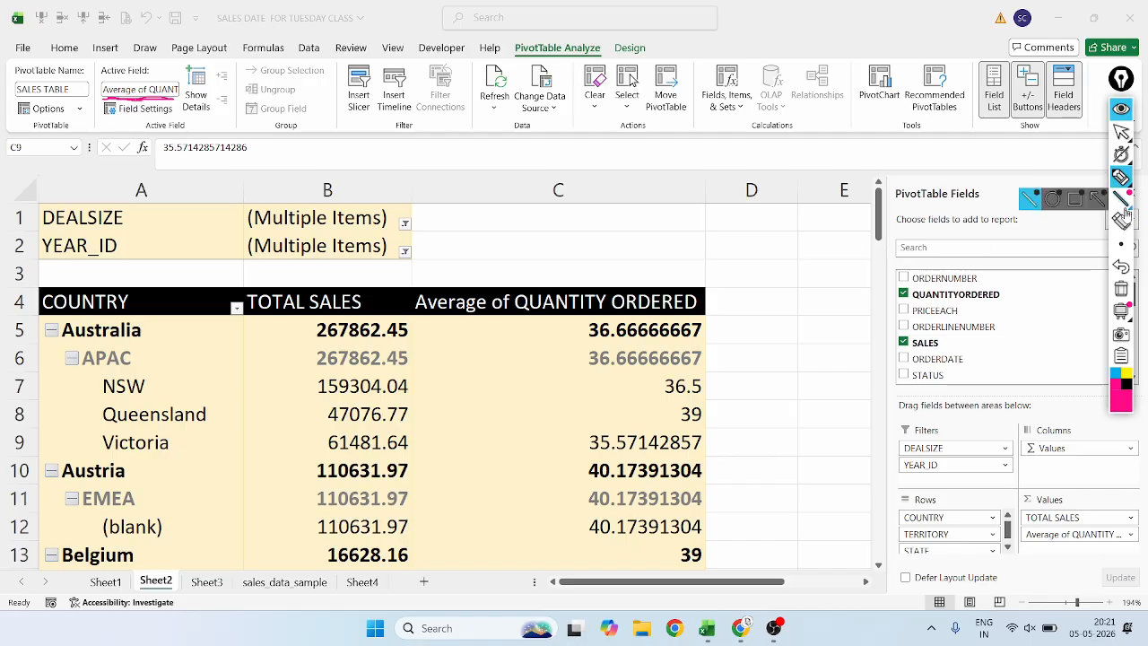
left_click(1120, 266)
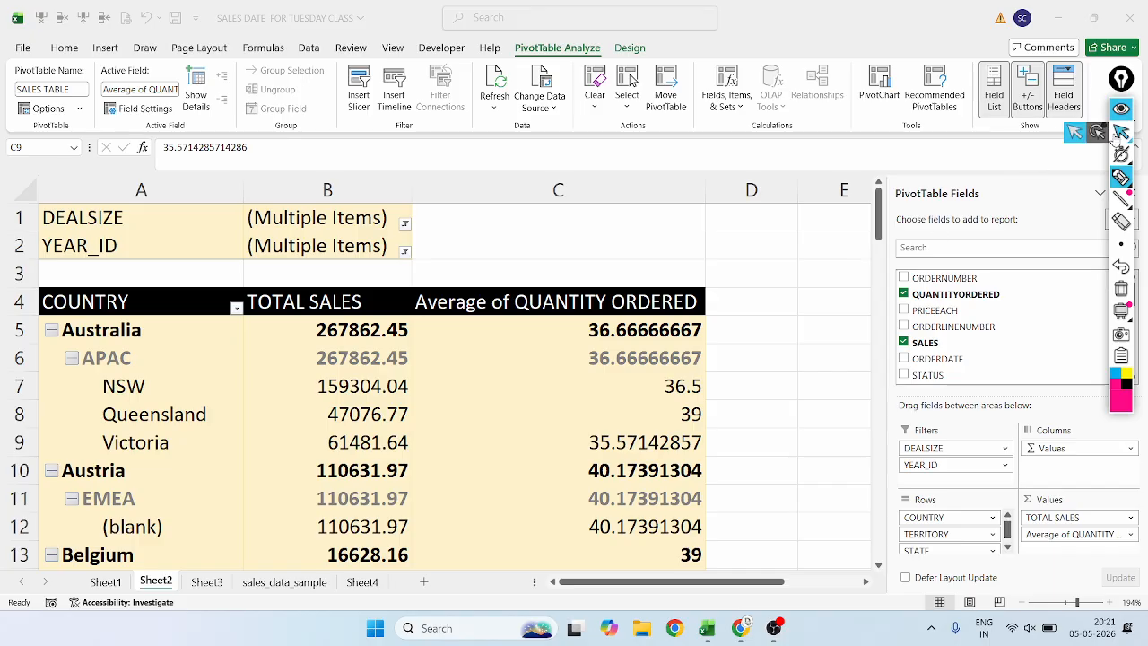
left_click(1121, 132)
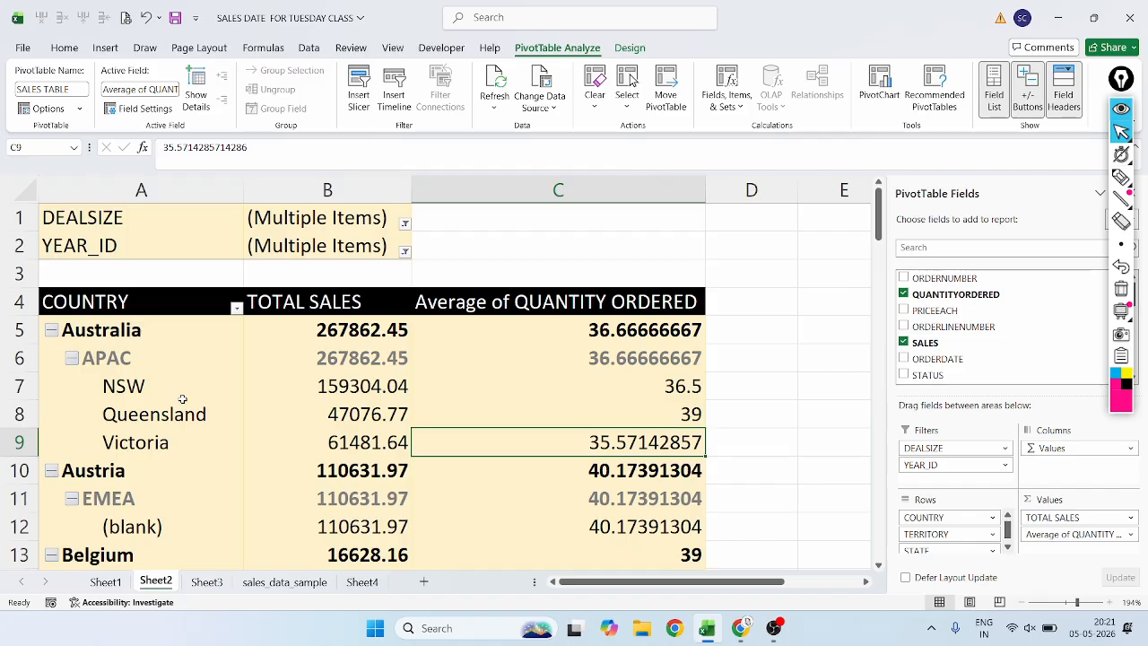
Select the NSW row label and underline its STATE active field in magenta ink, undoing the stroke.
left_click(150, 387)
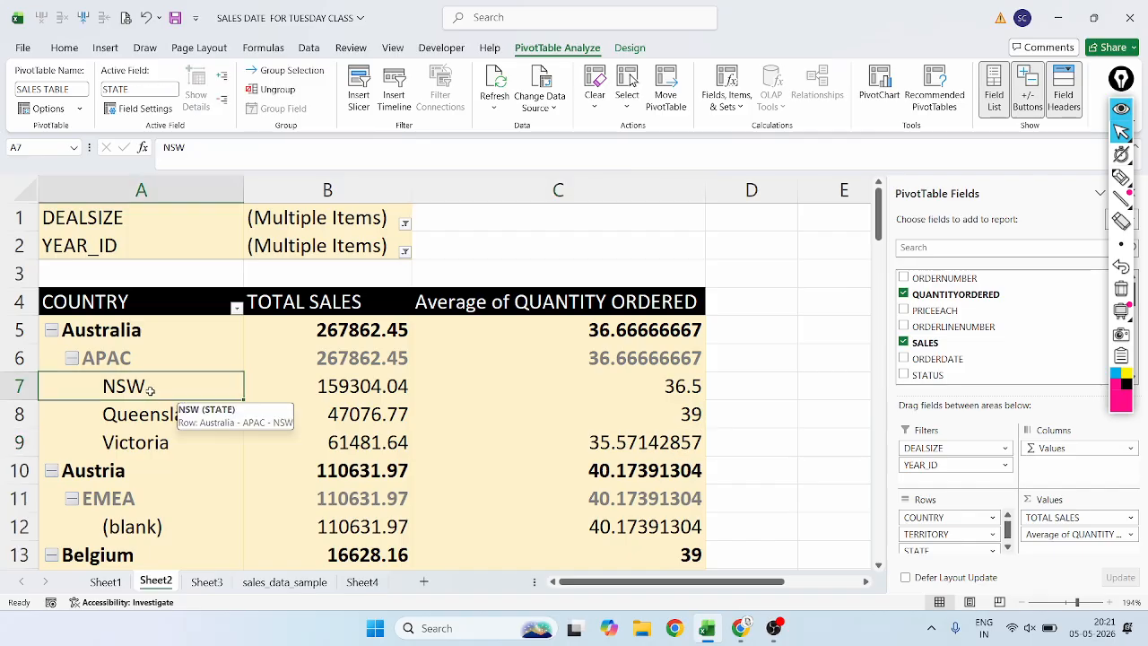
left_click(1120, 177)
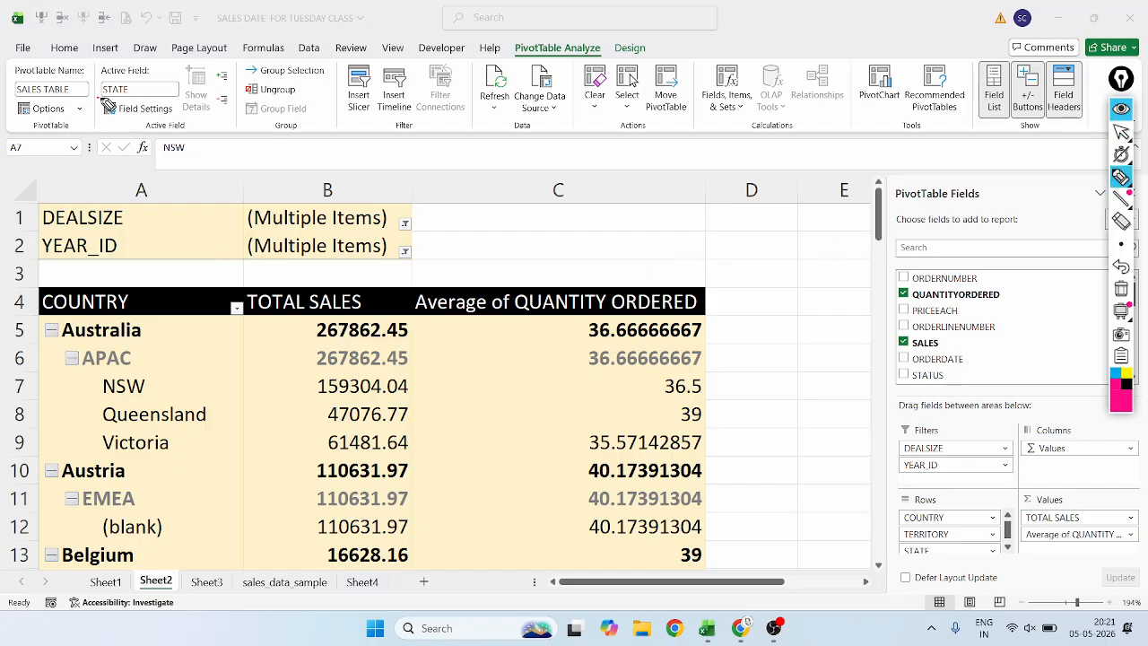
left_click_drag(102, 97, 145, 97)
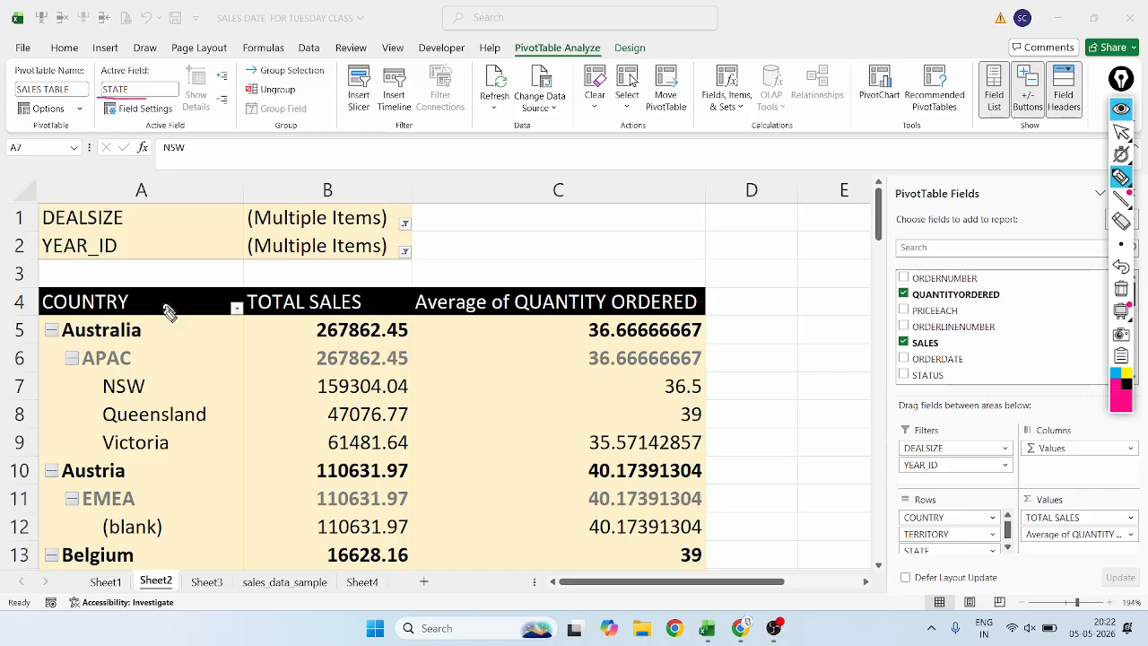
left_click(1126, 132)
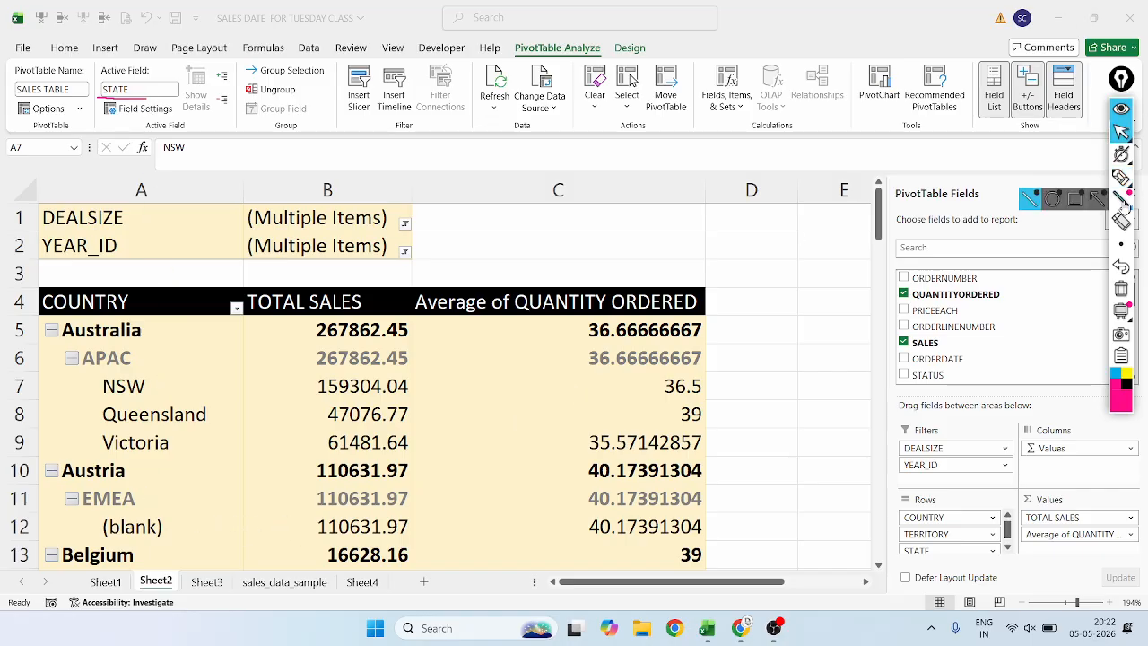
left_click(1121, 266)
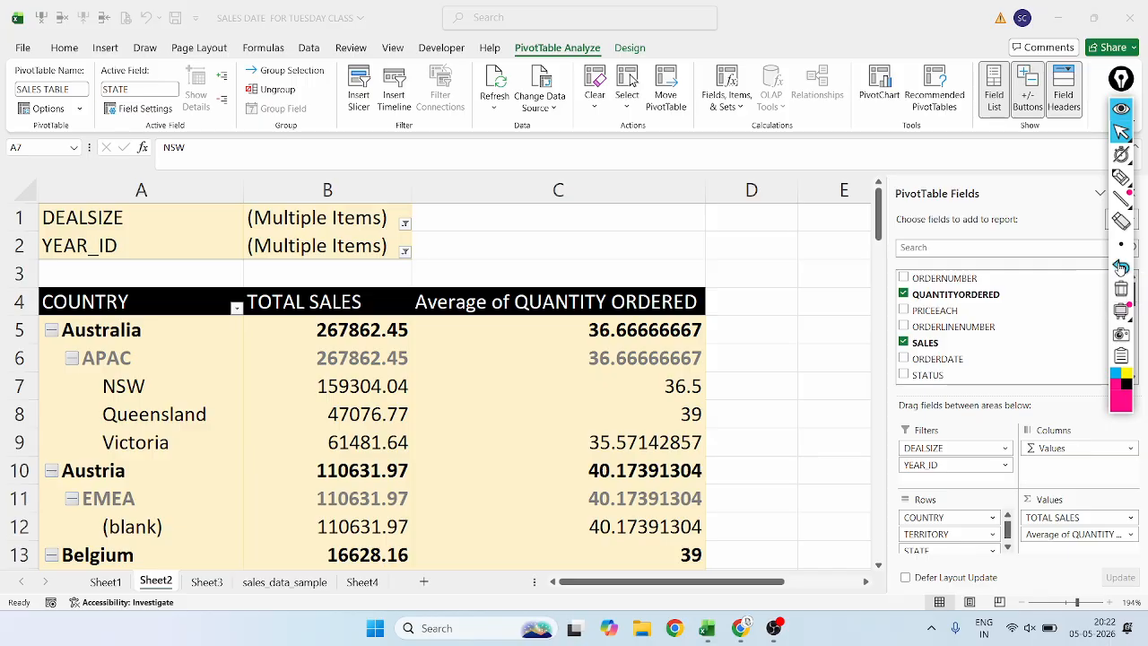
Examine the COUNTRY column of the source records on the sales_data_sample sheet.
left_click(285, 582)
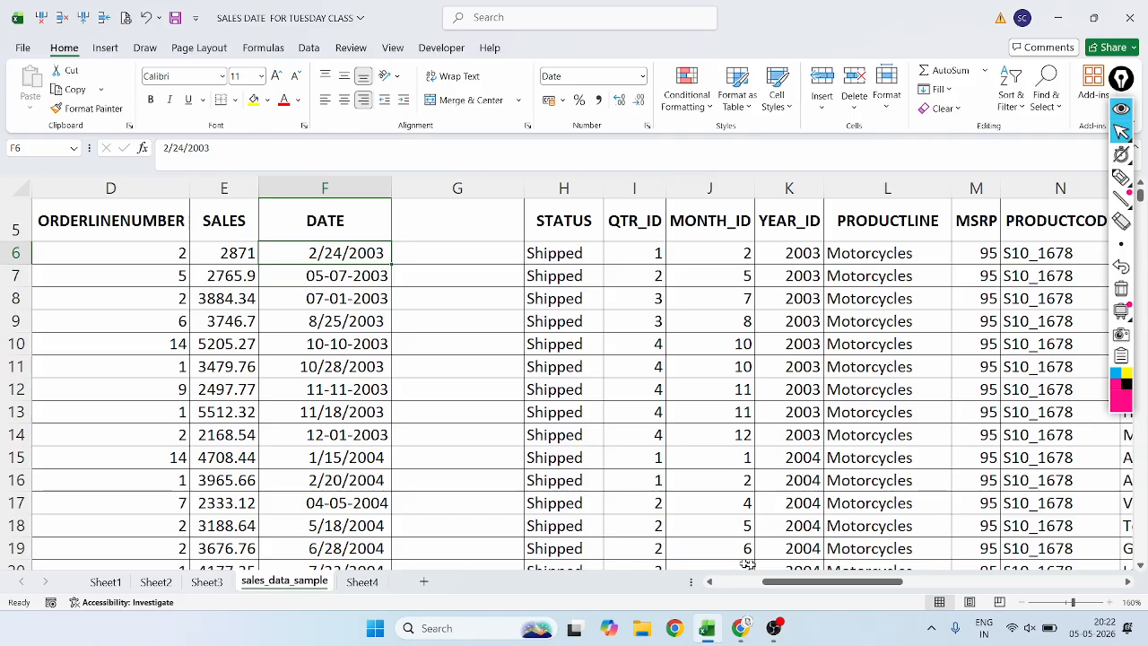
left_click_drag(810, 581, 995, 548)
scroll(830, 287, "up", 2)
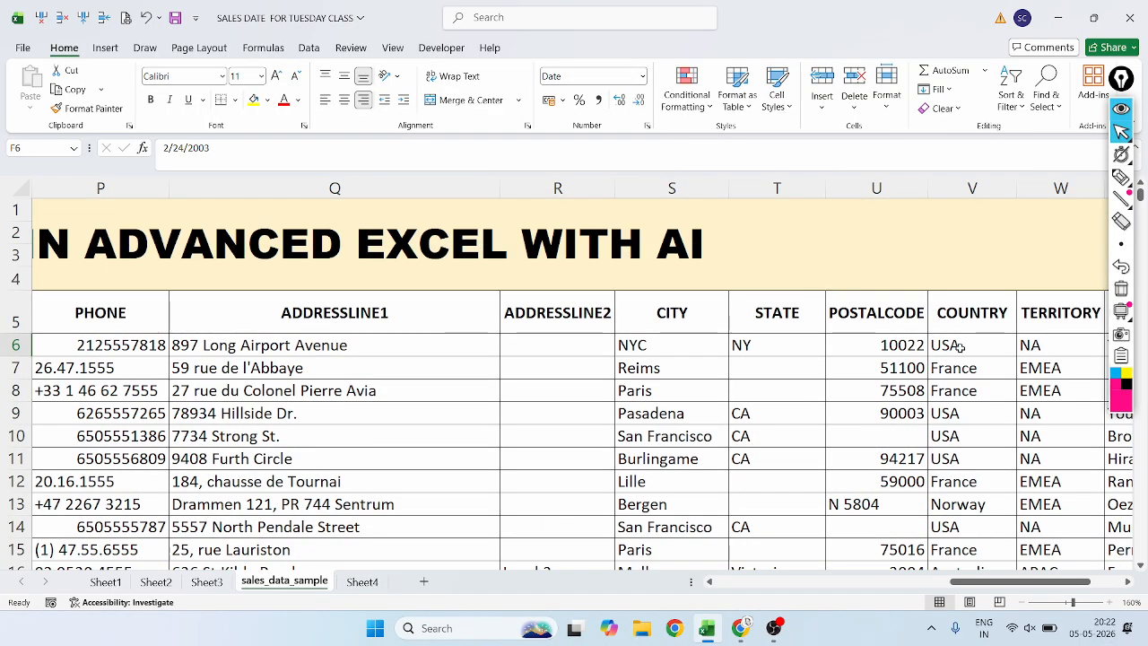
left_click(972, 319)
left_click(964, 351)
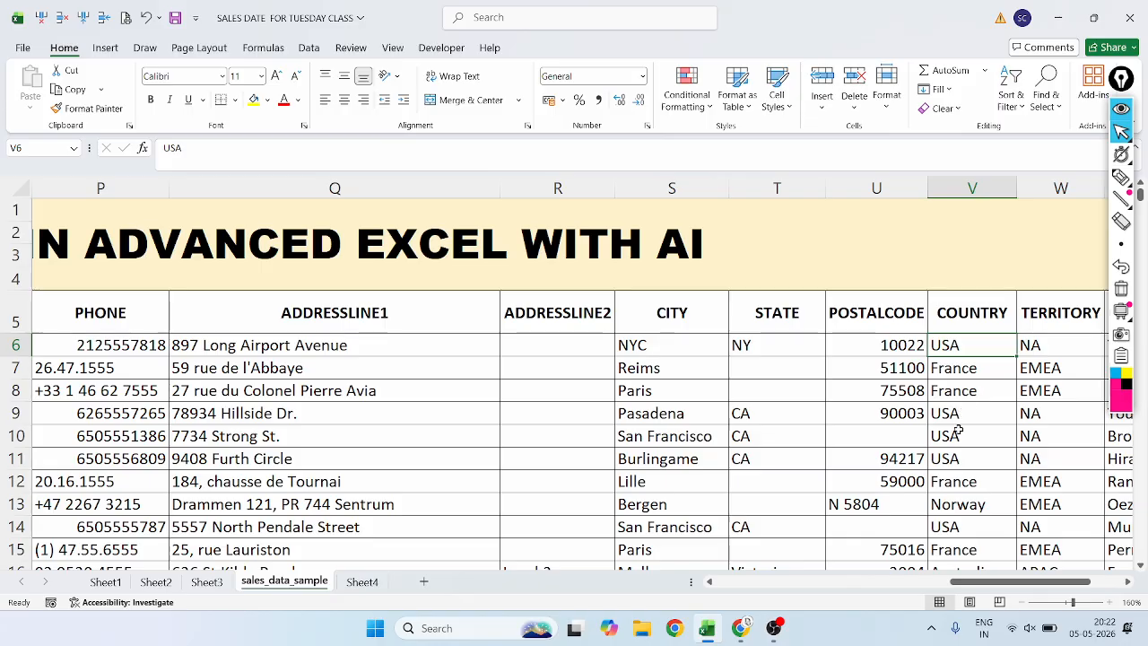
scroll(957, 430, "down", 2)
scroll(959, 424, "down", 2)
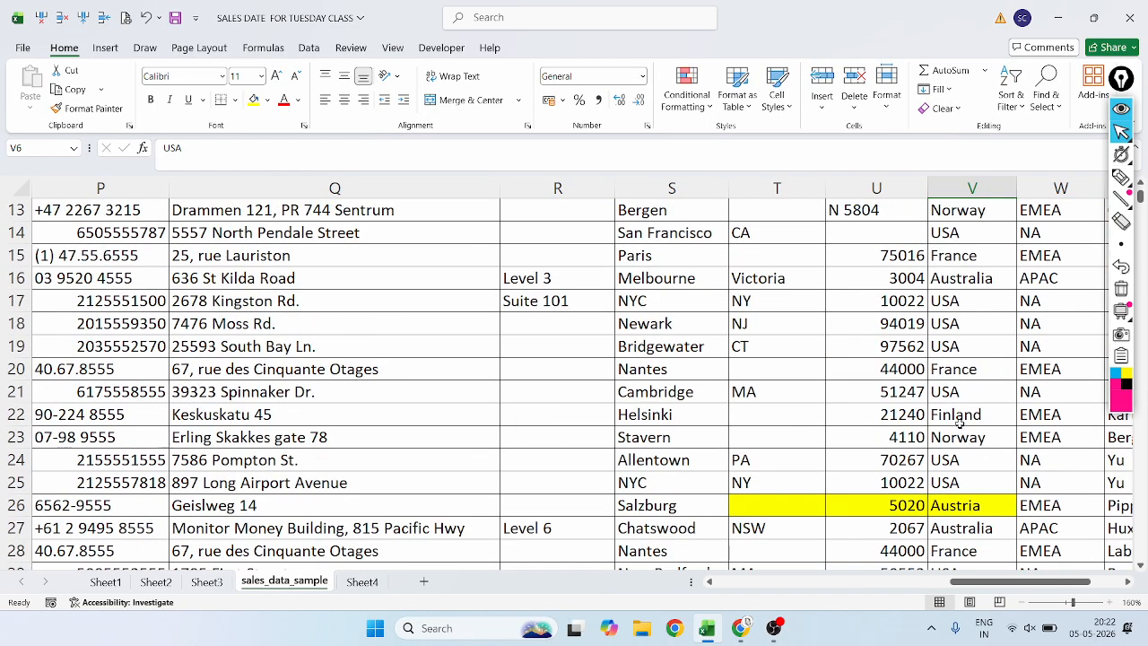
scroll(957, 422, "up", 4)
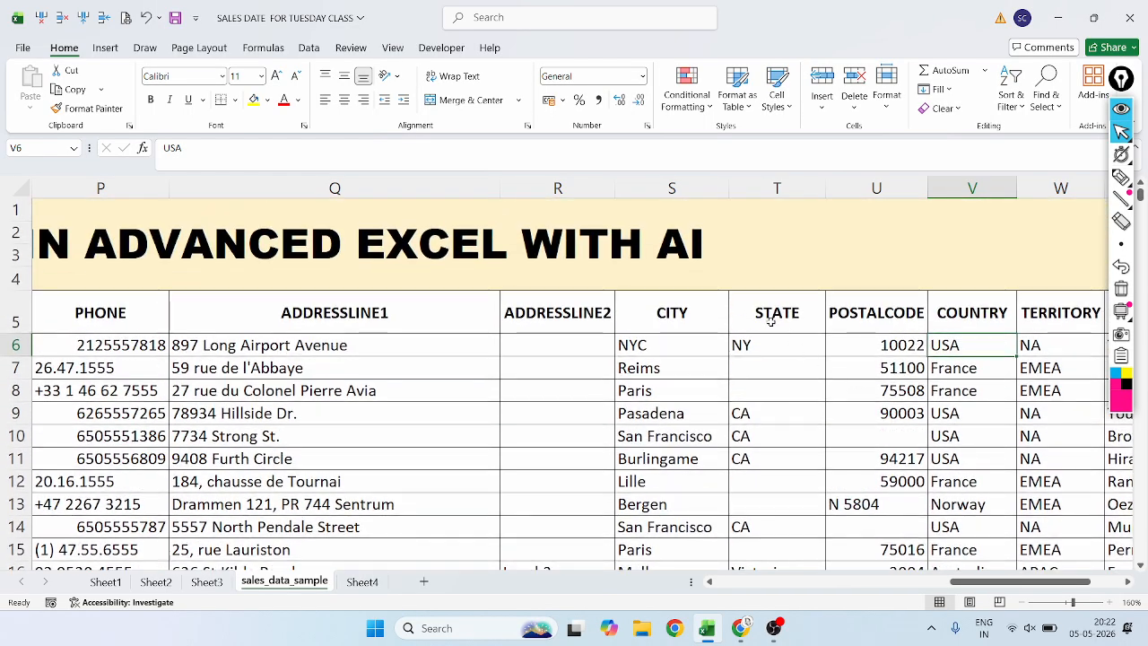
Examine the STATE column of the source records, selecting entries such as Queensland.
left_click(776, 349)
scroll(773, 376, "down", 6)
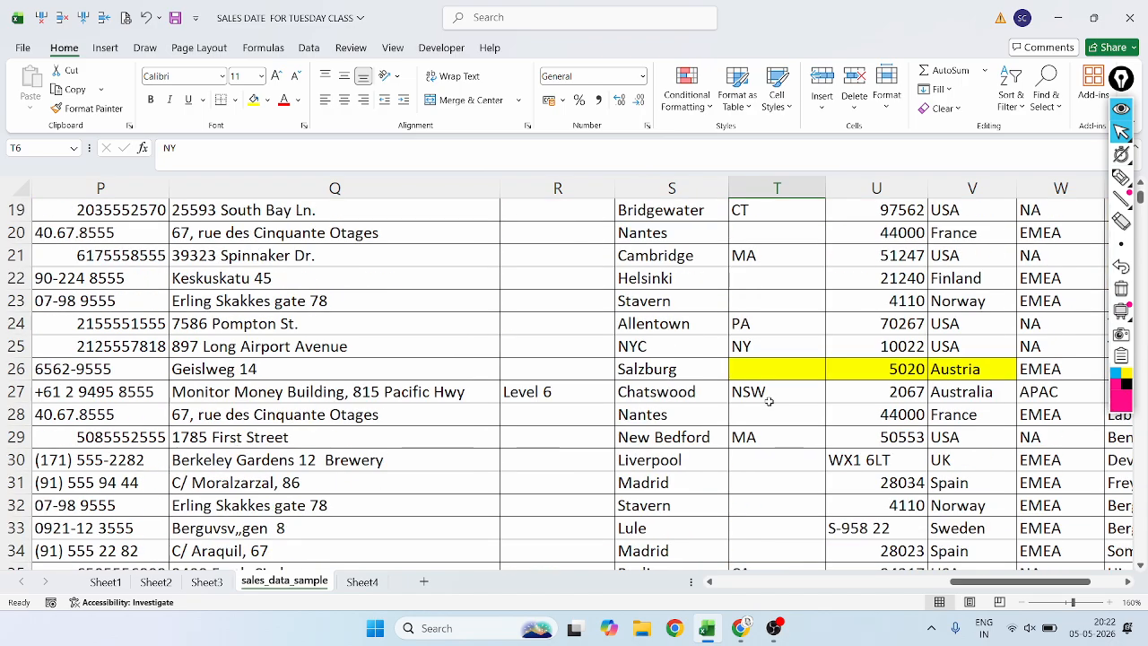
scroll(768, 401, "down", 2)
left_click(776, 252)
left_click(766, 507)
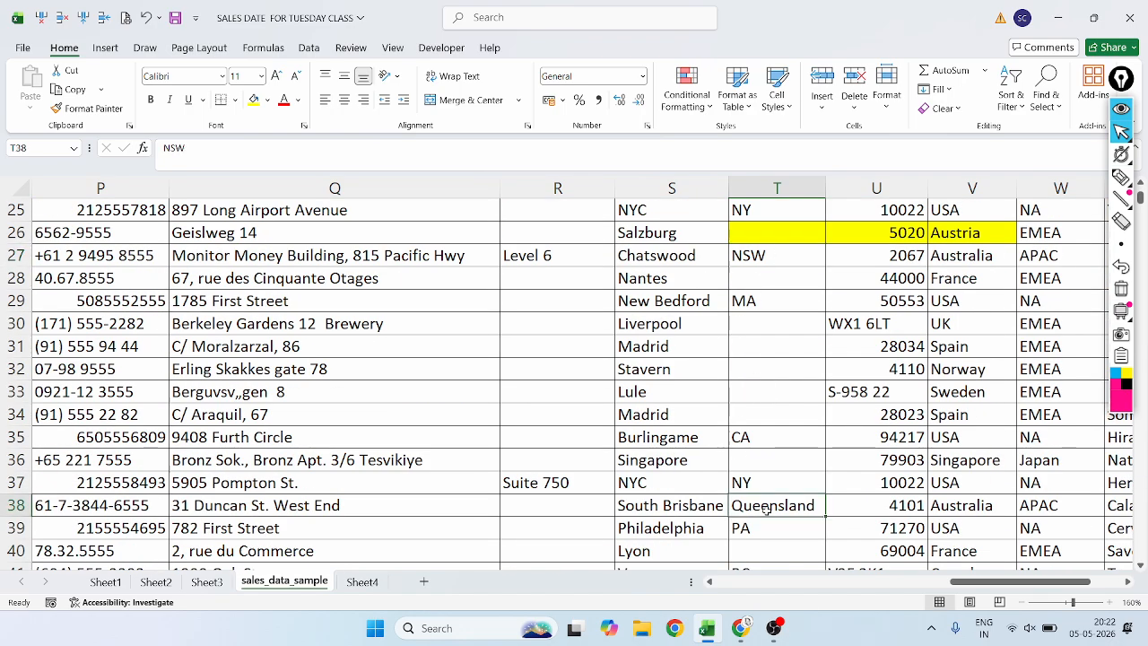
scroll(766, 504, "down", 3)
left_click(760, 468)
left_click(752, 409)
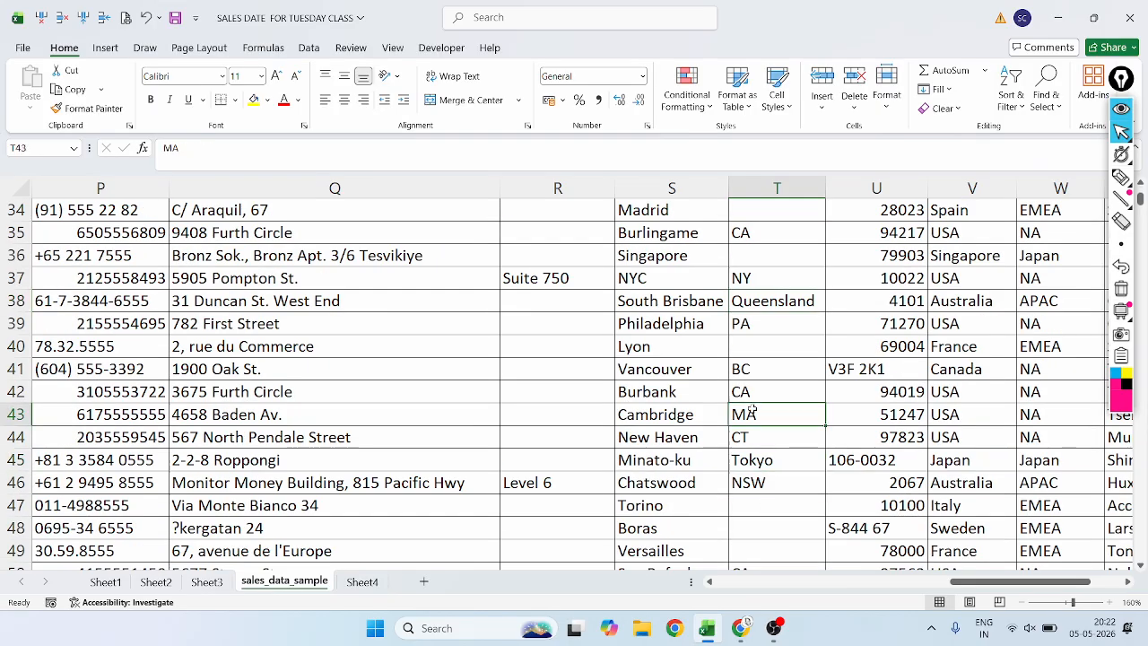
scroll(756, 489, "down", 3)
scroll(769, 488, "down", 1)
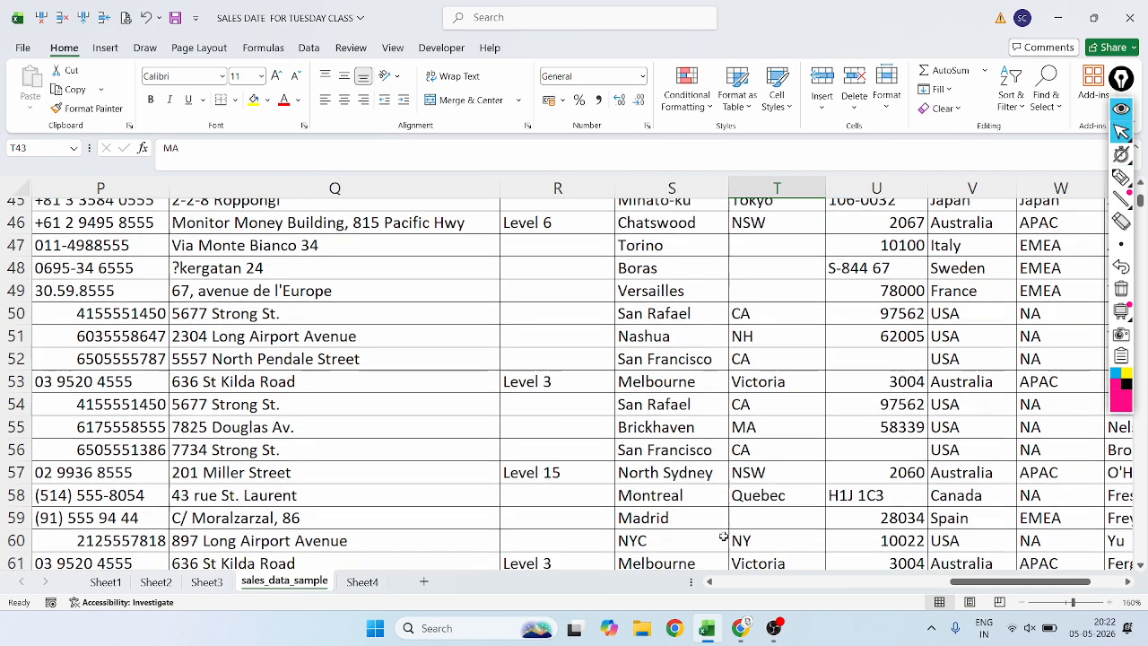
Look at Sheet3 and Sheet4, and return to the Sheet2 pivot table with its PivotTable Analyze commands shown.
left_click(207, 582)
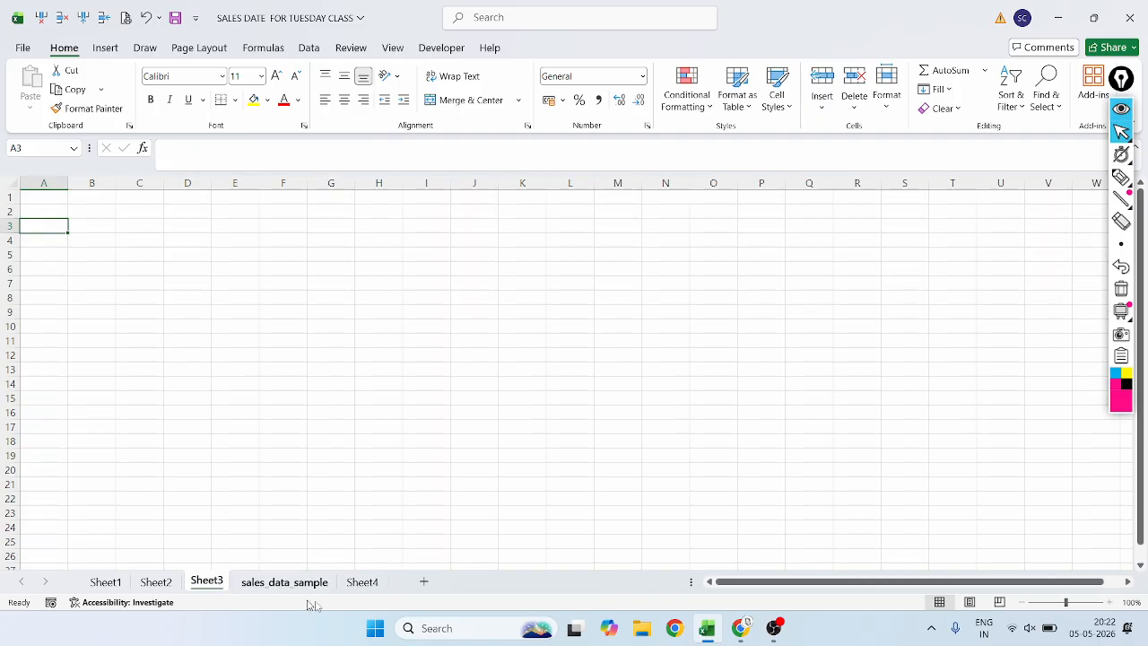
left_click(363, 582)
left_click(155, 582)
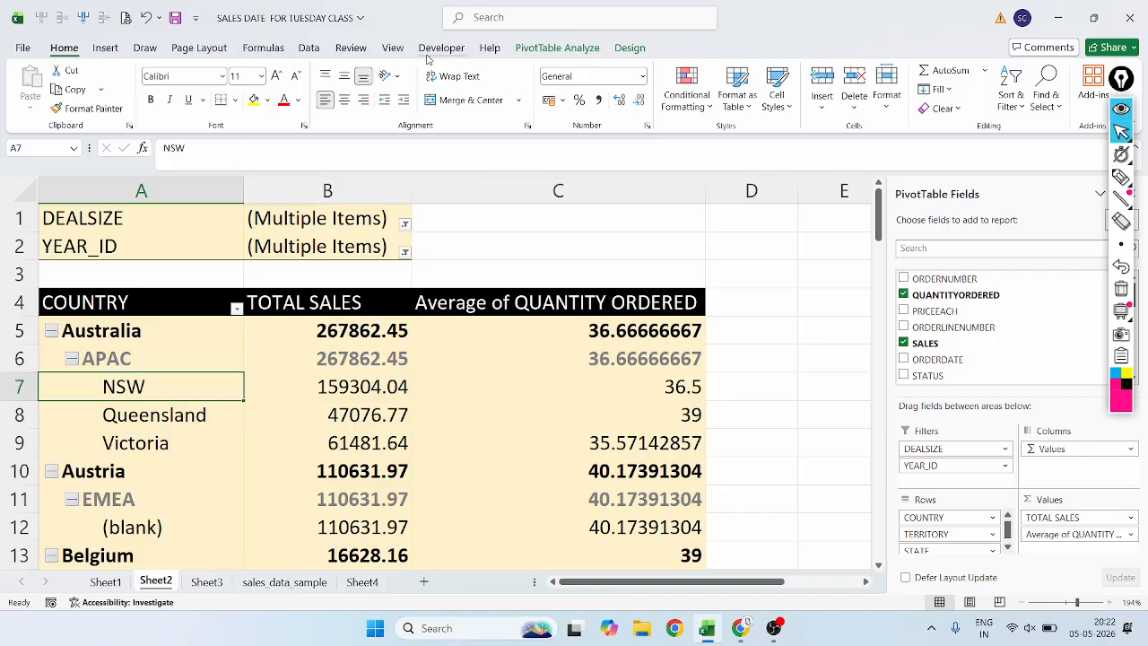
left_click(529, 48)
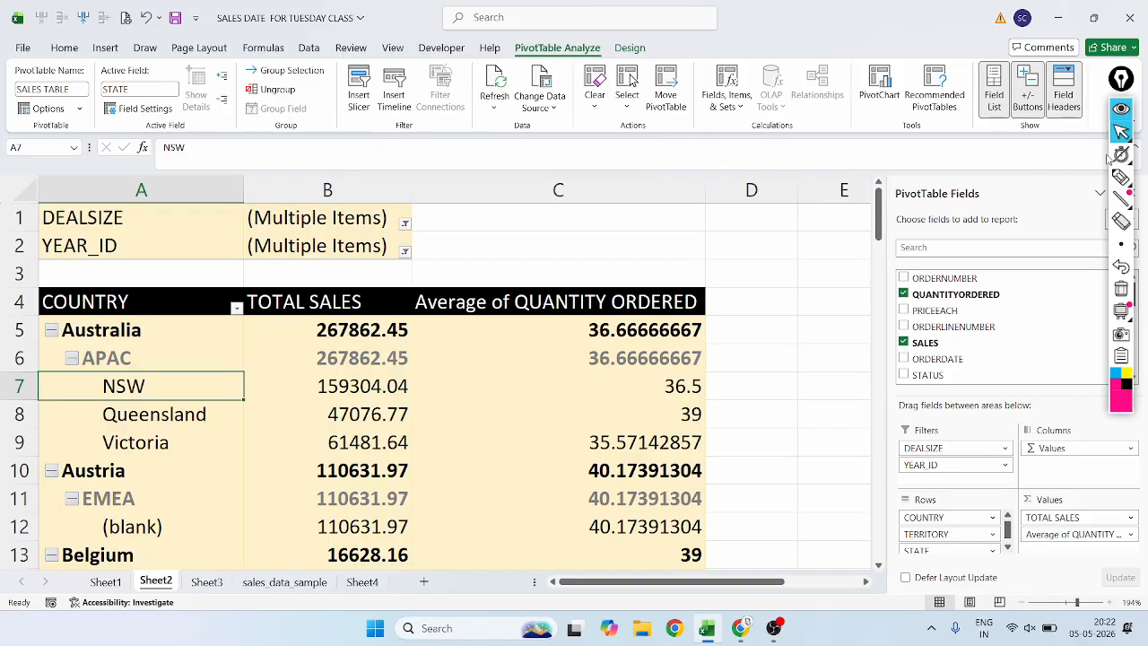
Mark the STATE active field once more in magenta ink, undo the mark and return to the normal pointer.
left_click(1121, 177)
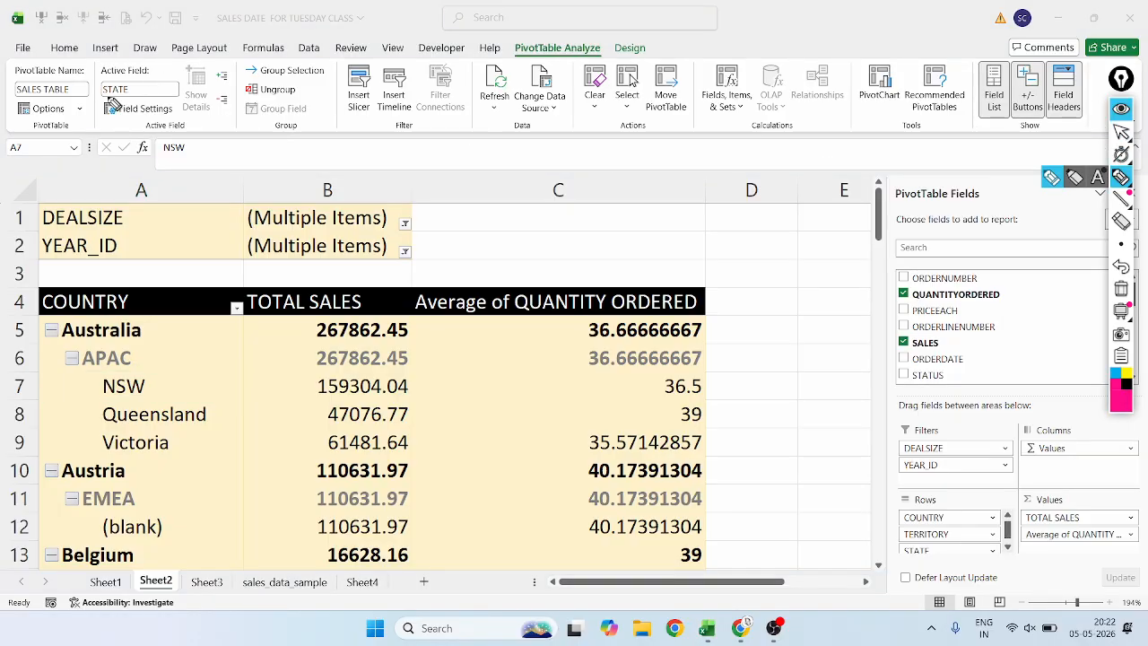
mouse_move(105, 100)
left_mouse_down()
mouse_move(145, 104)
mouse_move(110, 105)
left_mouse_up()
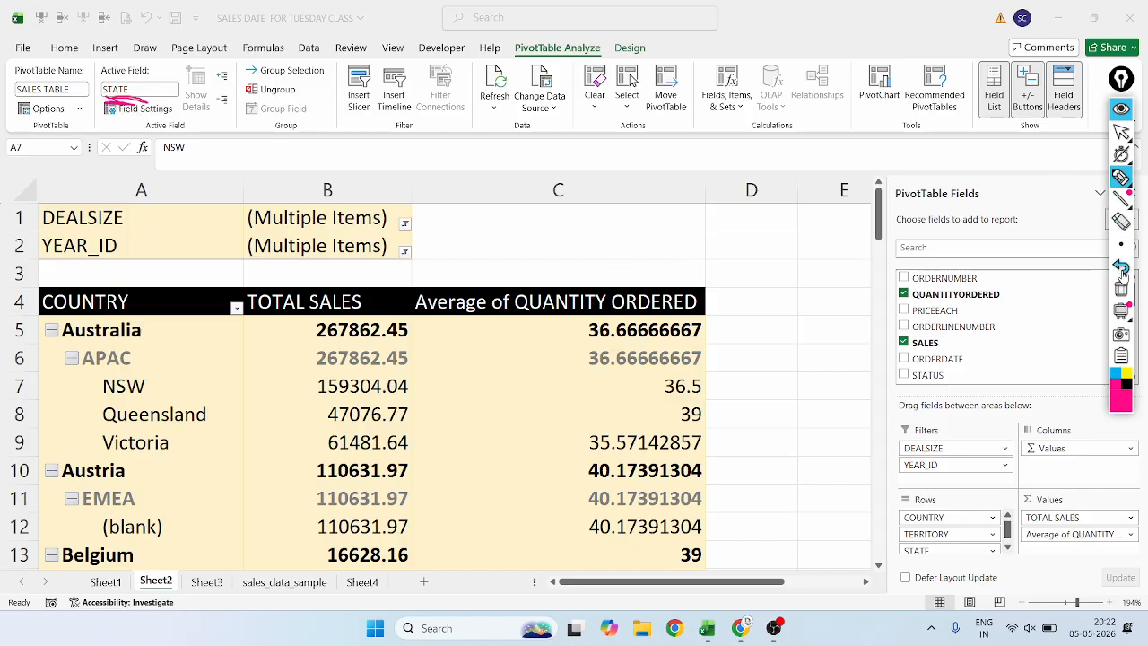
left_click(1122, 132)
left_click(1121, 132)
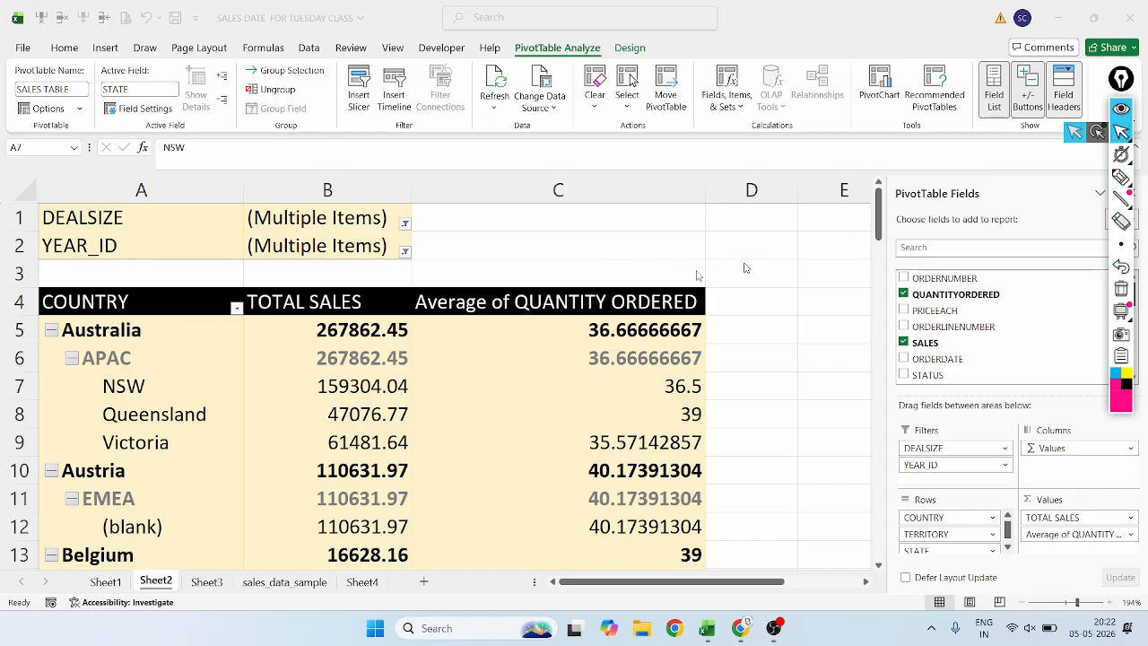
Select the Australia row label to make COUNTRY the active field, underline that field in magenta ink and undo the mark.
left_click(124, 331)
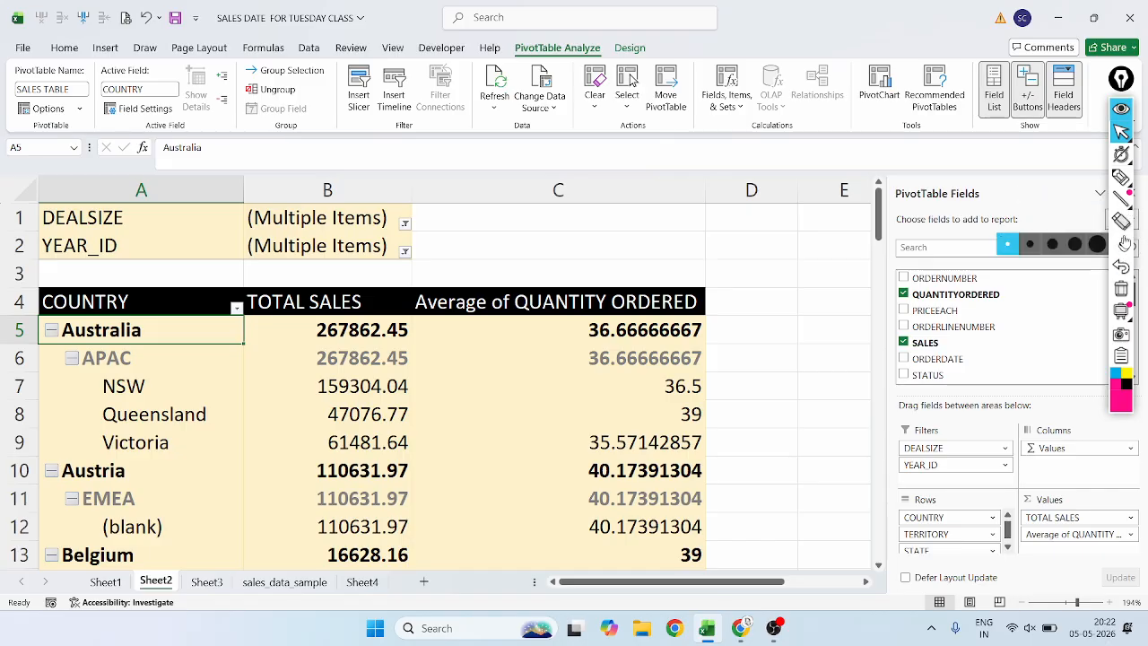
left_click(1121, 176)
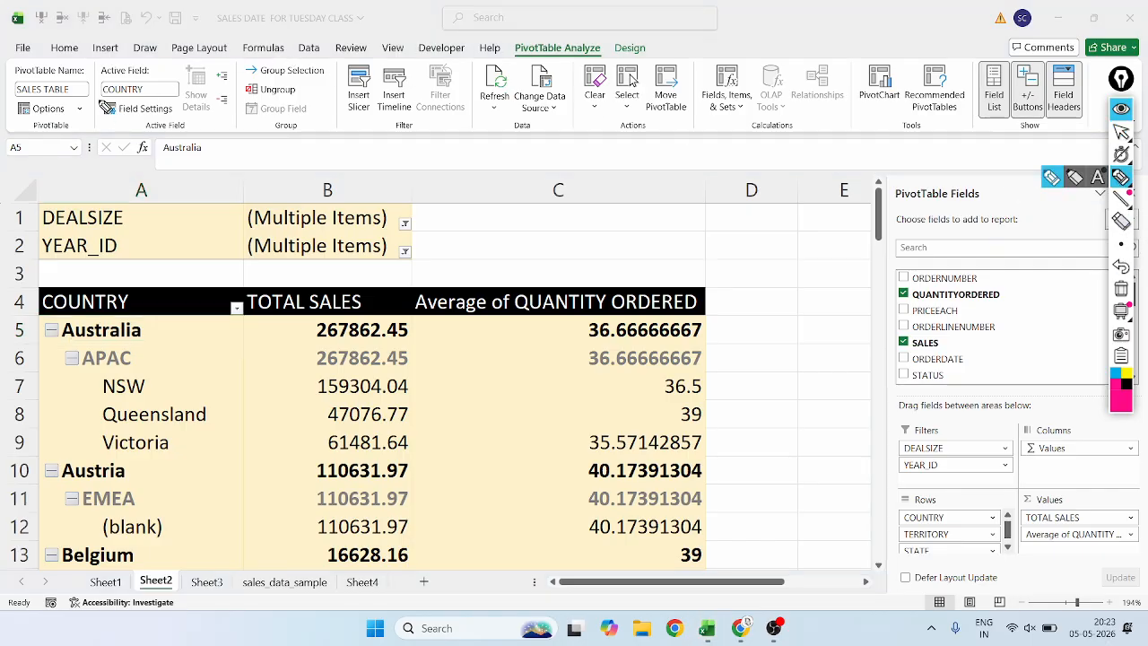
mouse_move(101, 97)
left_mouse_down()
mouse_move(154, 106)
mouse_move(97, 106)
left_mouse_up()
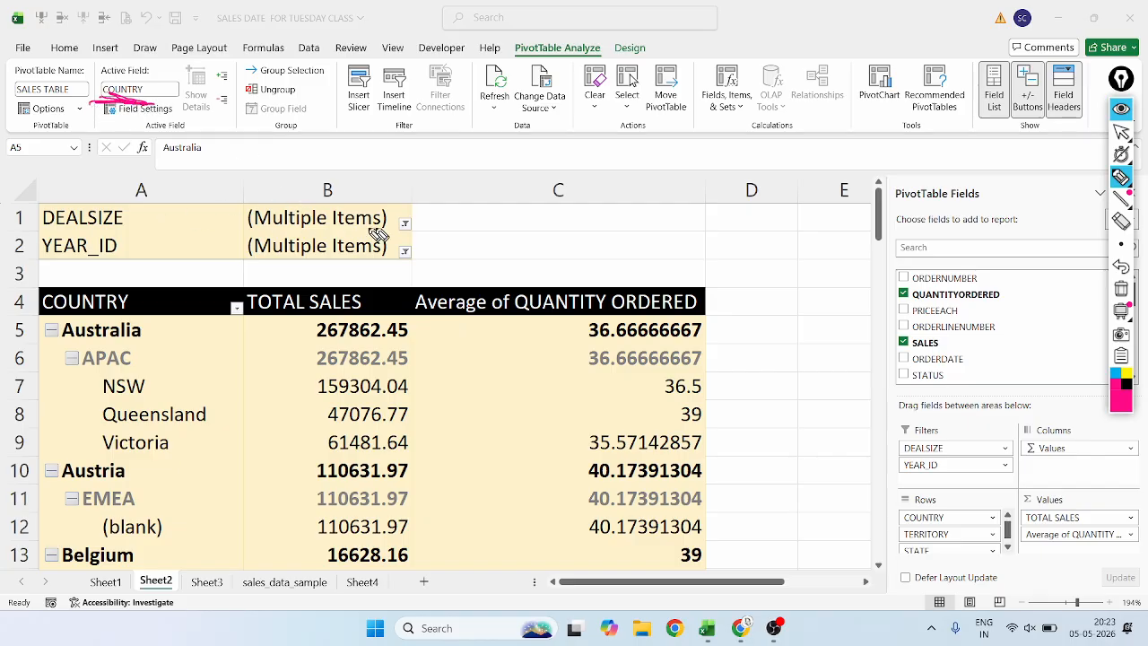
left_click(1121, 266)
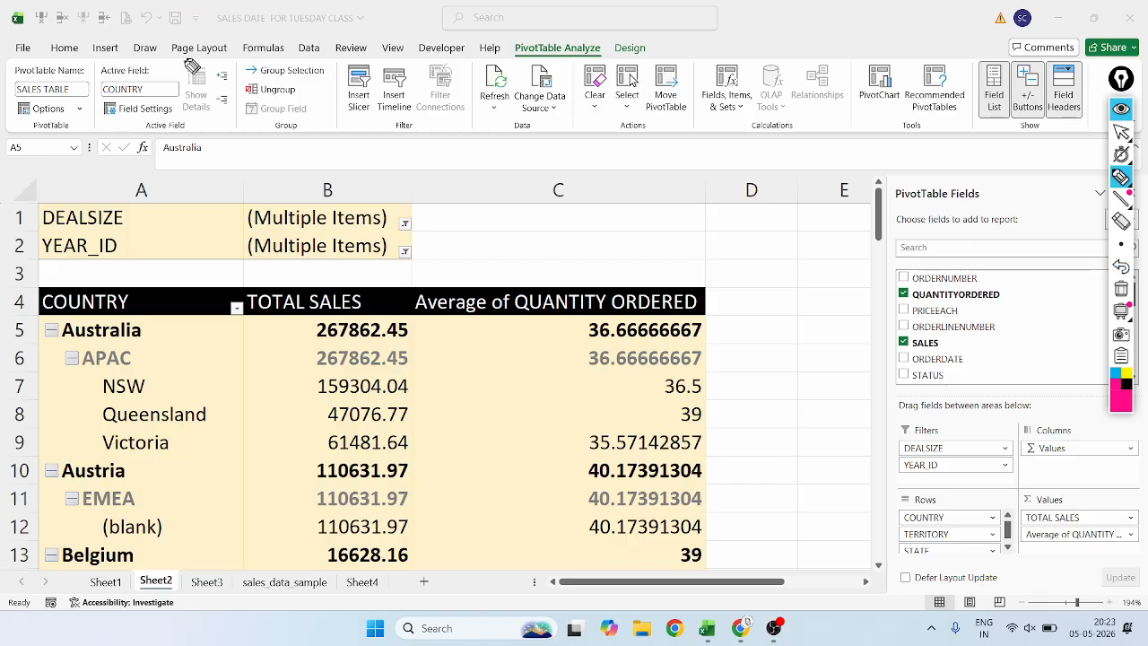
Circle the PivotTable Name and Active Field groups in magenta ink, undo both circles and return to the normal pointer.
mouse_move(7, 72)
left_mouse_down()
mouse_move(22, 133)
mouse_move(94, 134)
mouse_move(89, 55)
mouse_move(67, 46)
left_mouse_up()
mouse_move(121, 83)
left_mouse_down()
mouse_move(166, 62)
mouse_move(113, 48)
mouse_move(64, 125)
mouse_move(124, 173)
mouse_move(202, 76)
mouse_move(156, 50)
left_mouse_up()
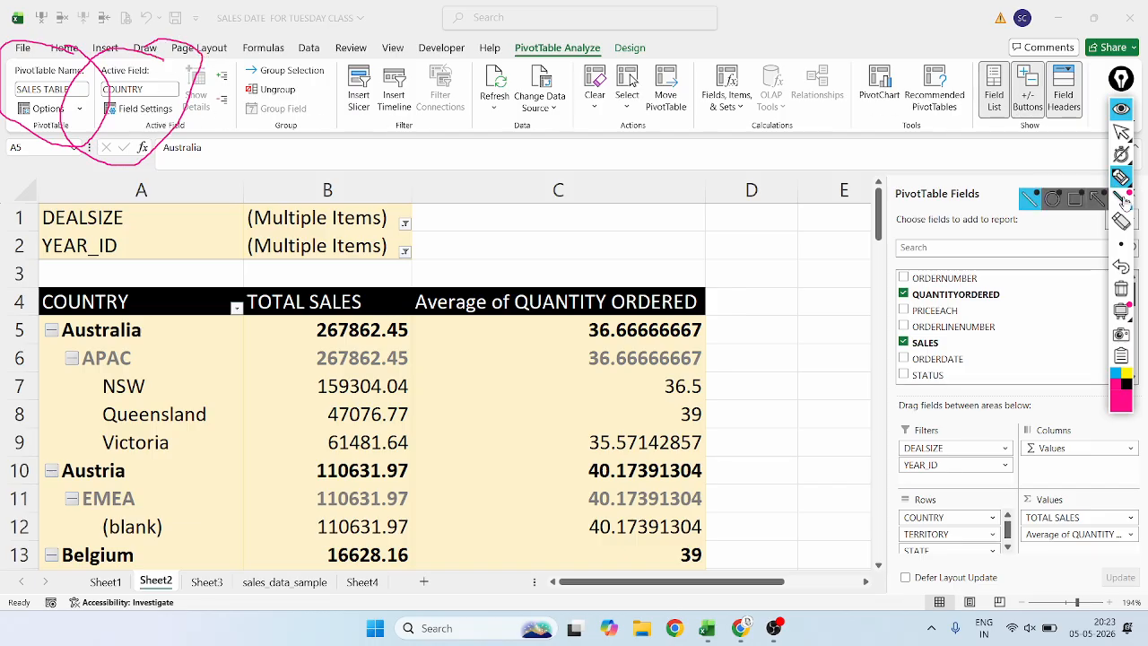
left_click(1121, 267)
left_click(1121, 267)
left_click(1121, 244)
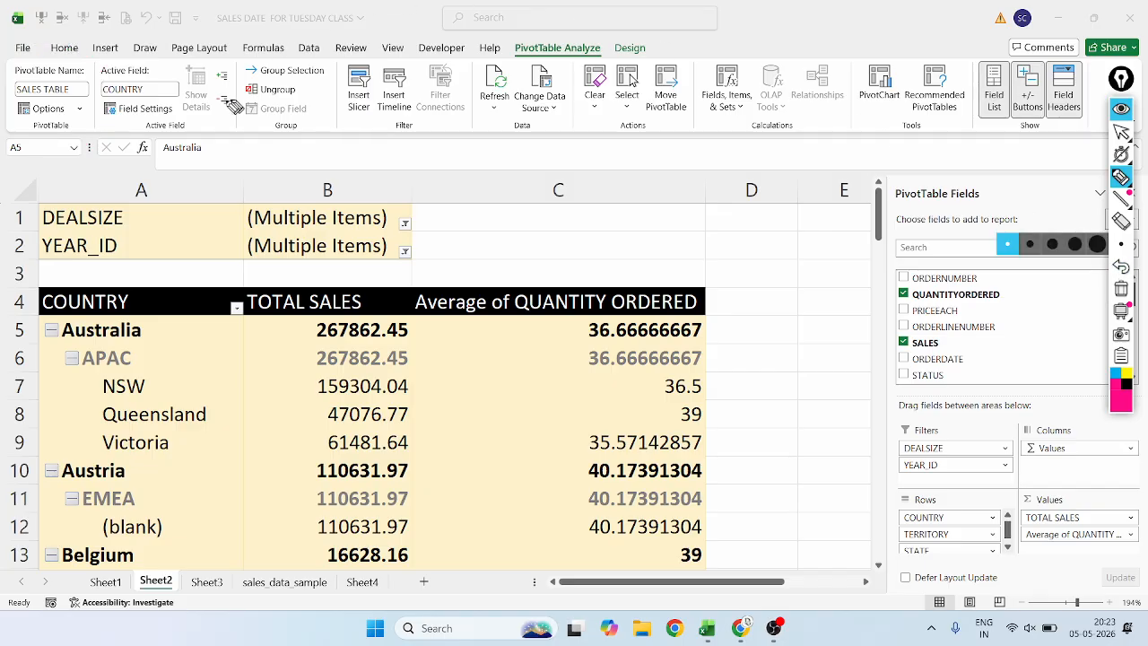
left_click(1121, 131)
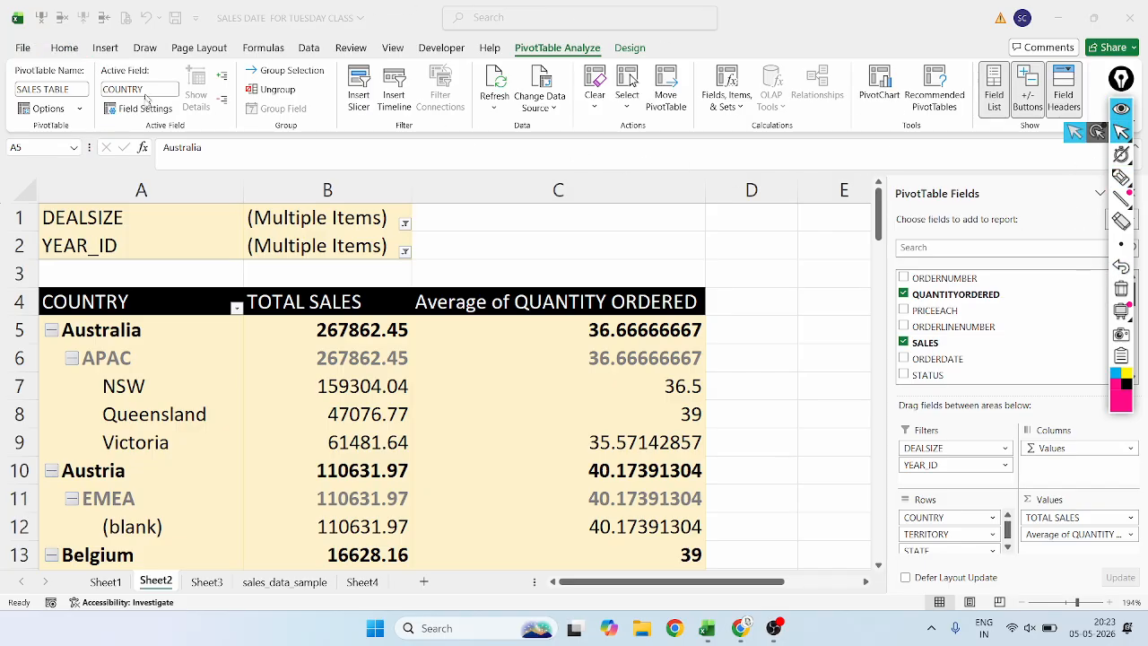
Look at the COUNTRY field's Field Settings, closing and reopening the dialog until it stays open.
left_click(136, 109)
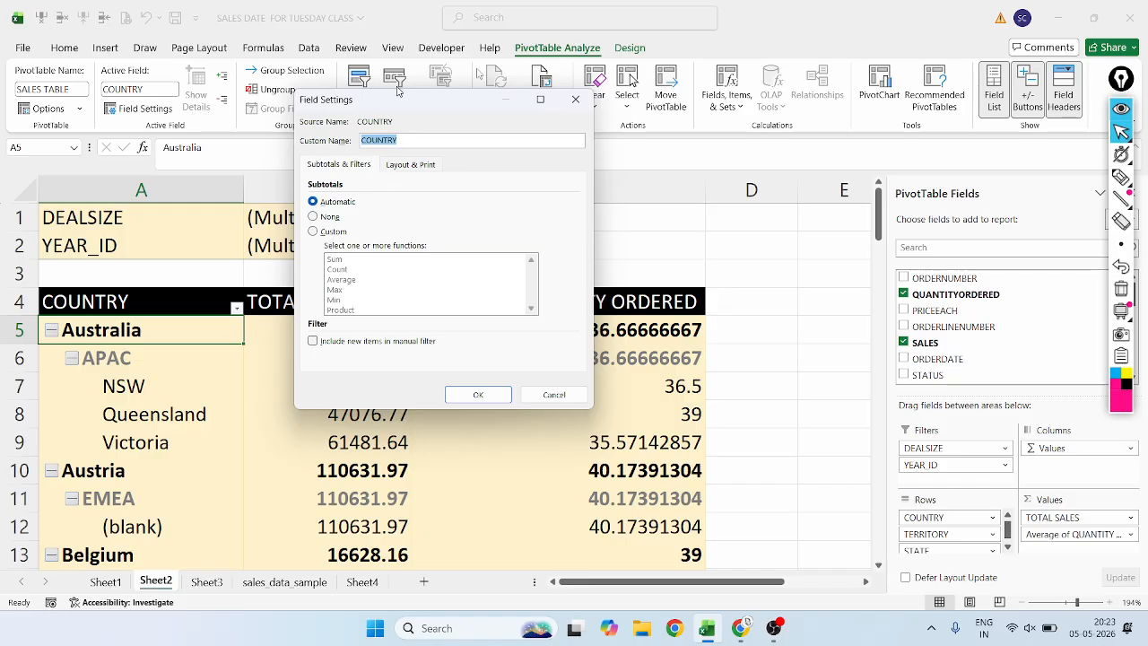
left_click(575, 99)
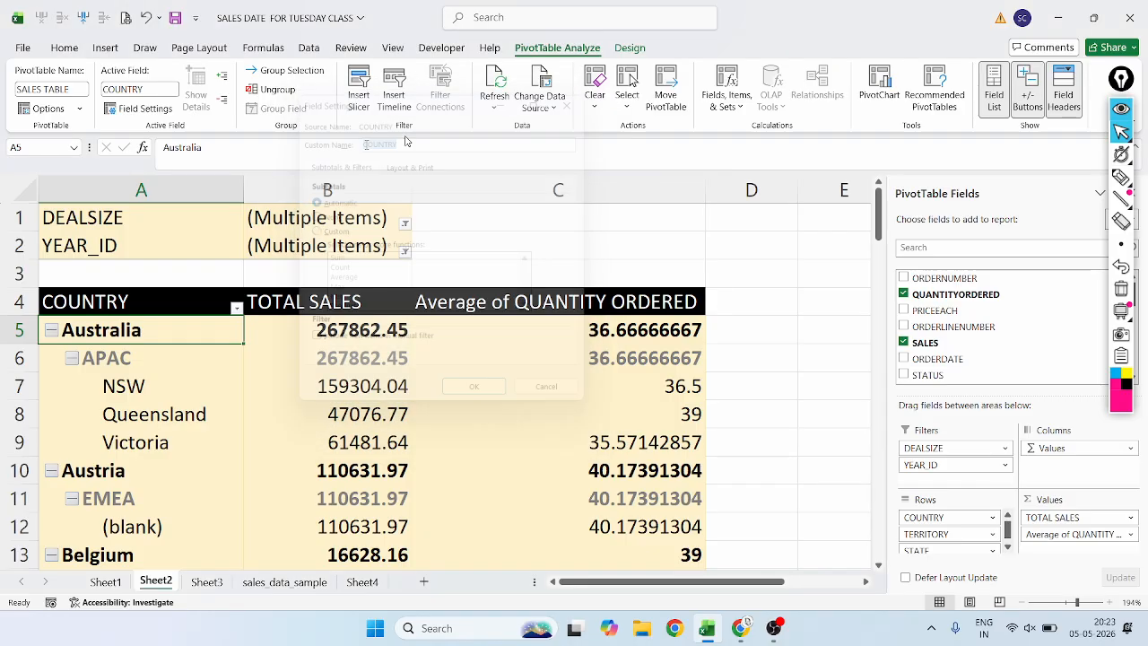
left_click(139, 109)
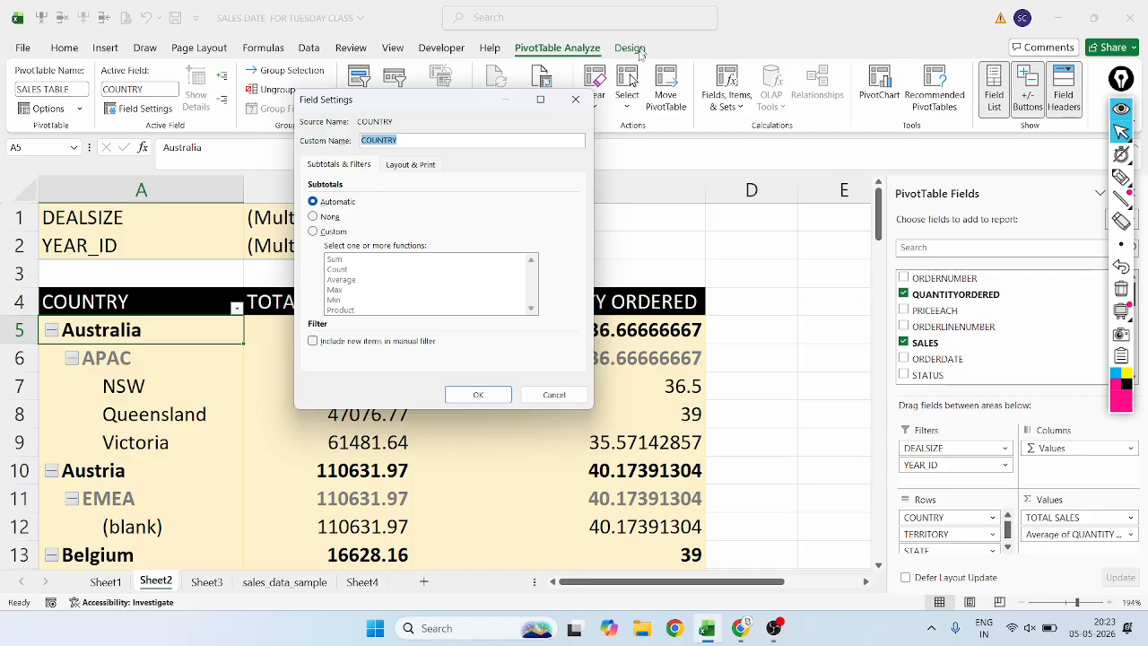
left_click(576, 99)
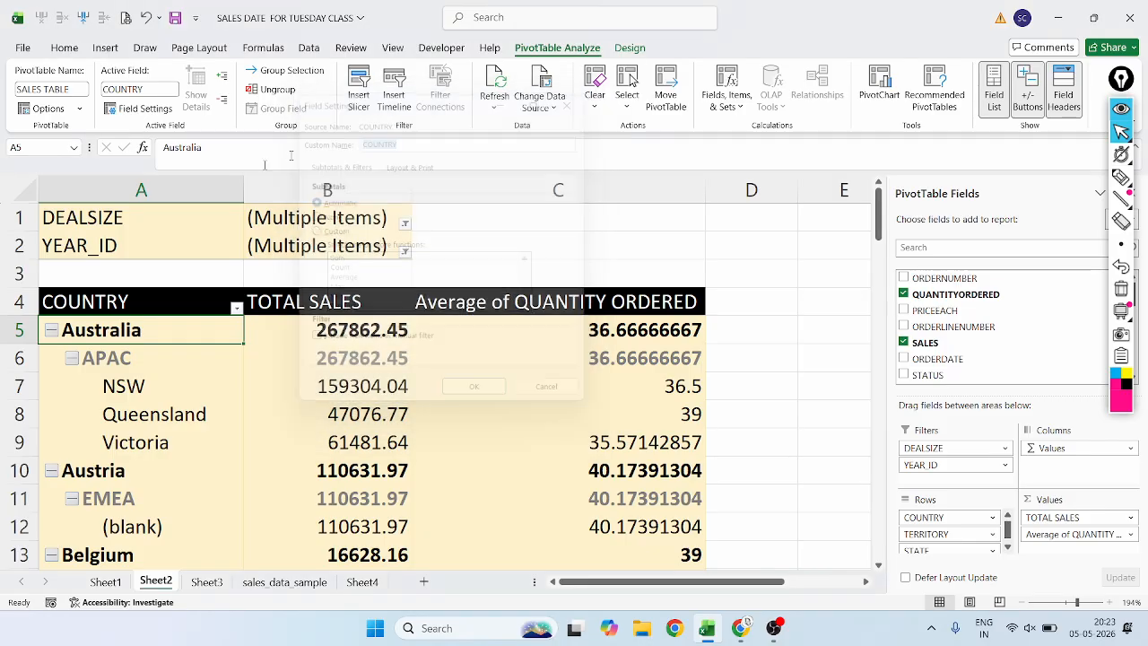
left_click(139, 109)
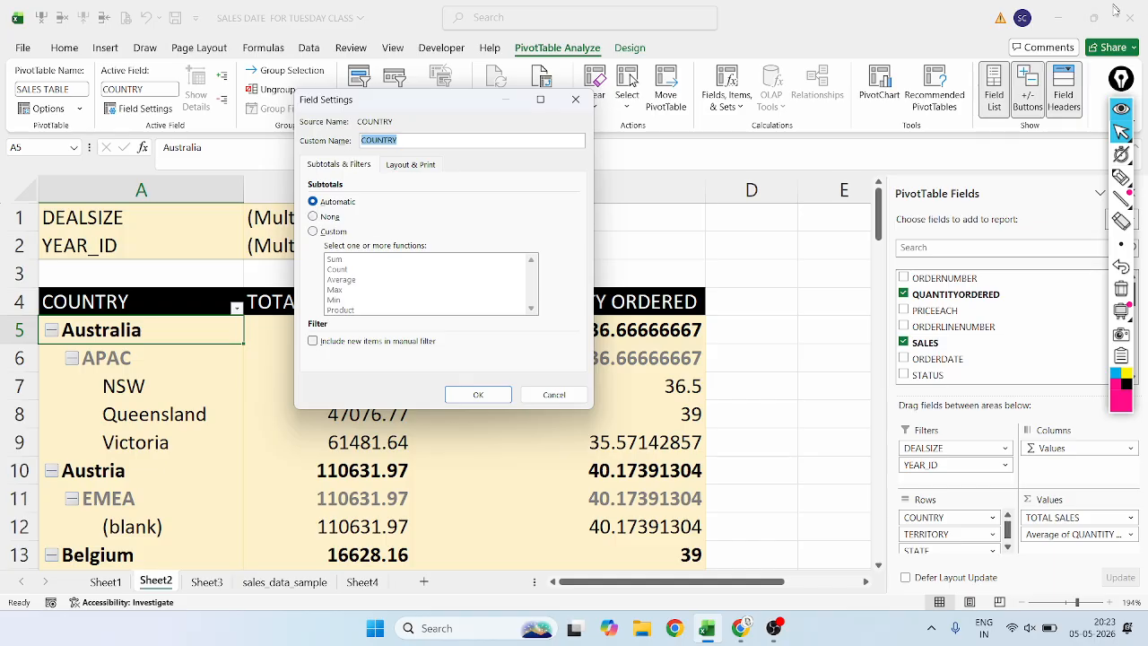
Underline the Custom Name setting and circle the COUNTRY header in magenta ink, undo the marks and return to the normal pointer.
left_click(1121, 177)
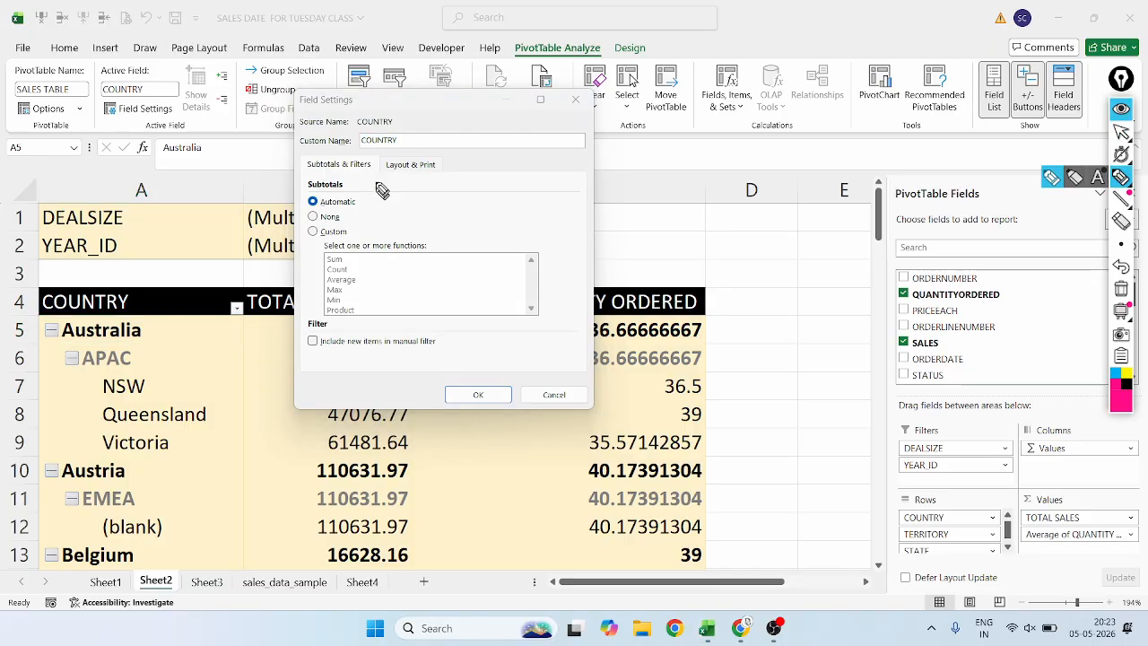
left_click_drag(349, 156, 389, 151)
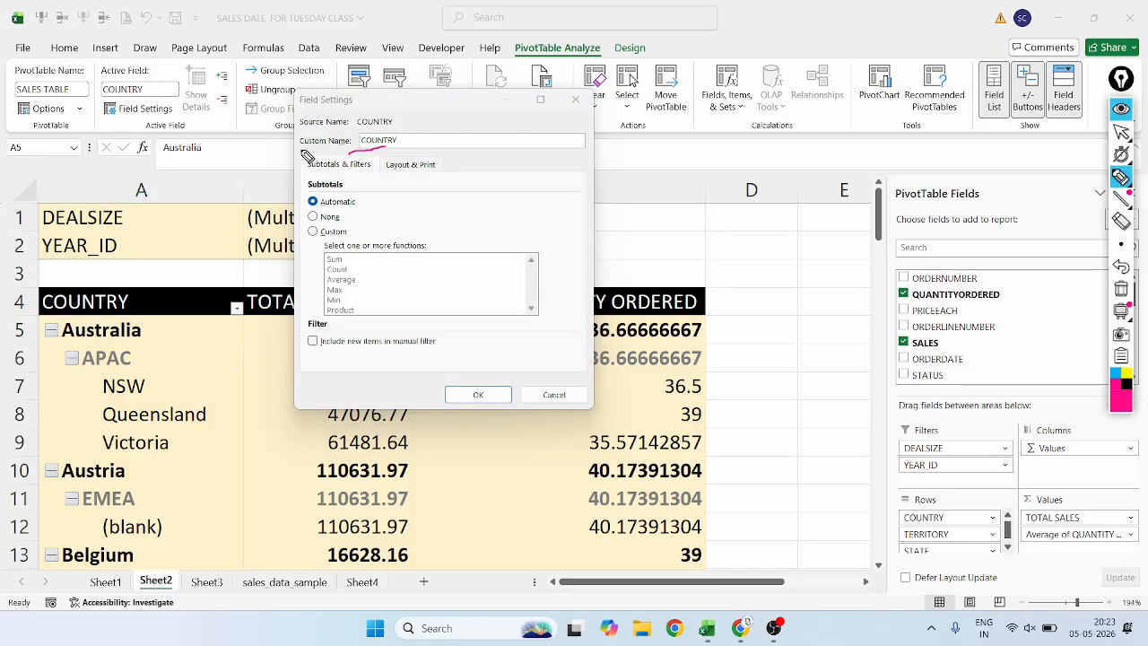
left_click_drag(301, 149, 332, 154)
left_click_drag(407, 151, 378, 158)
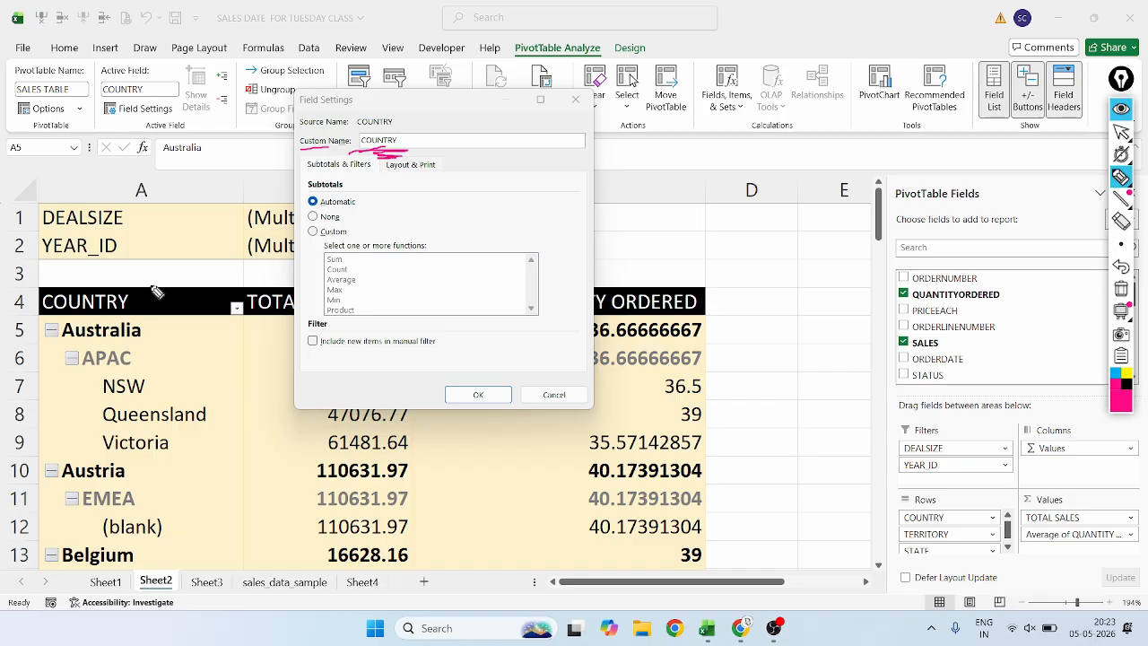
mouse_move(150, 285)
left_mouse_down()
mouse_move(52, 269)
mouse_move(29, 364)
mouse_move(151, 312)
mouse_move(152, 281)
left_mouse_up()
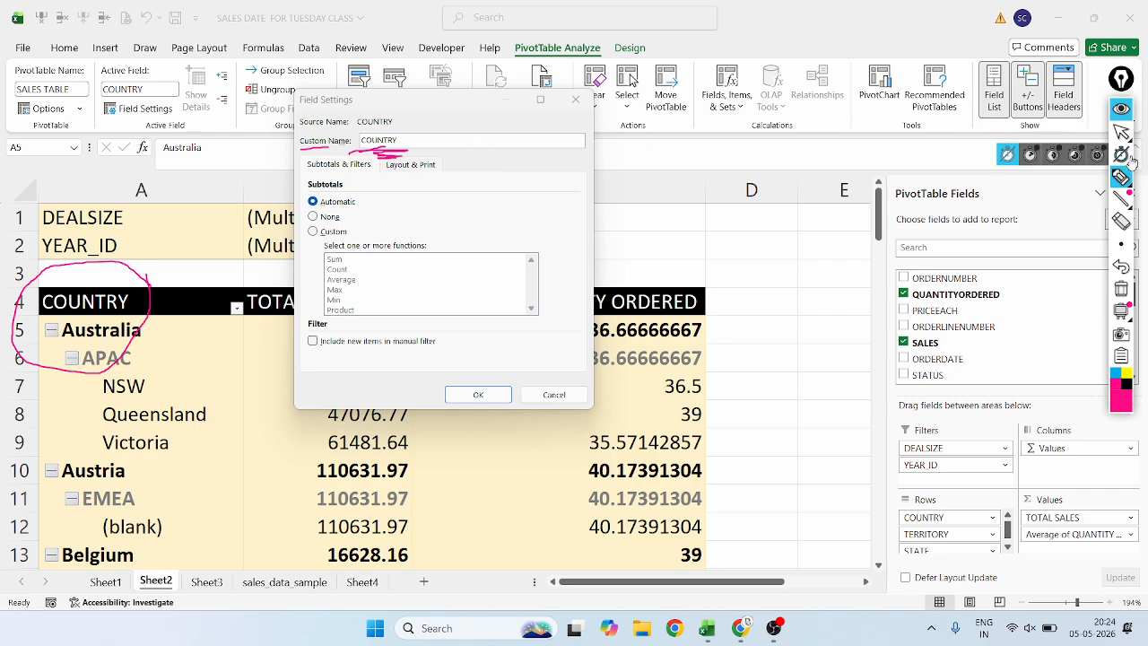
mouse_move(1126, 182)
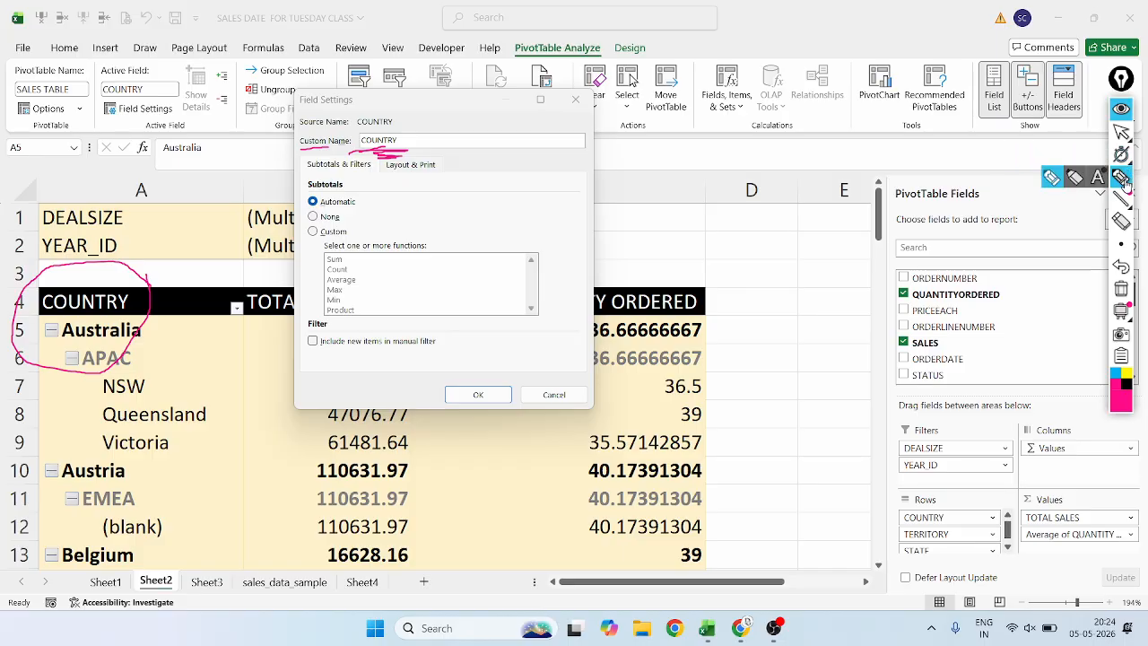
left_click(1121, 267)
left_click(1121, 267)
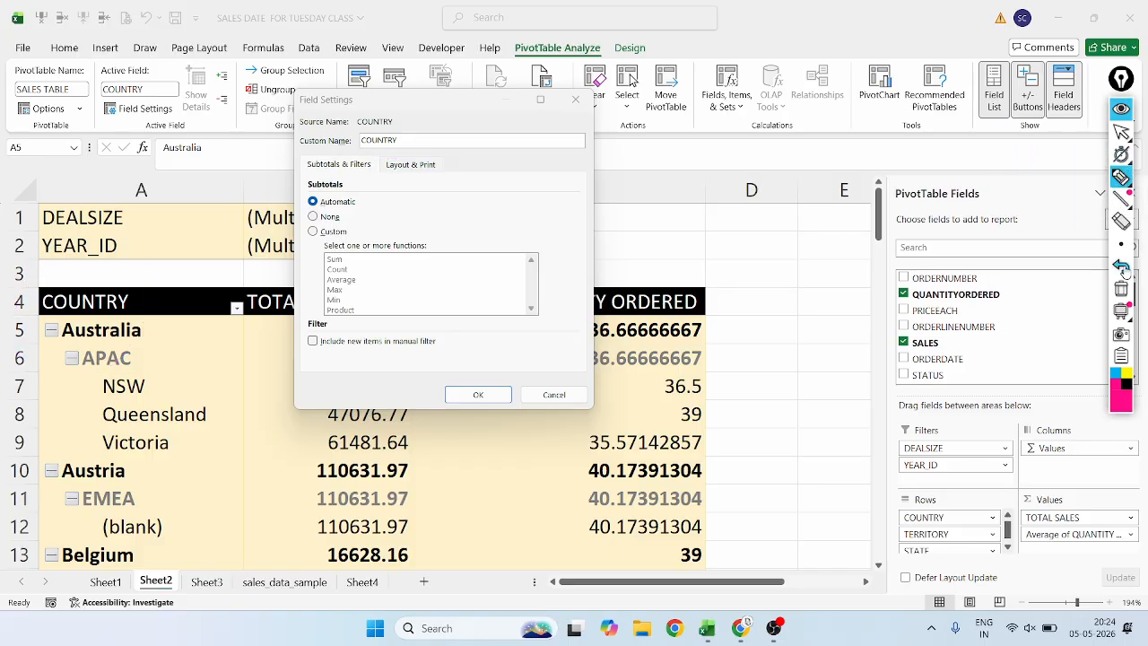
left_click(1120, 132)
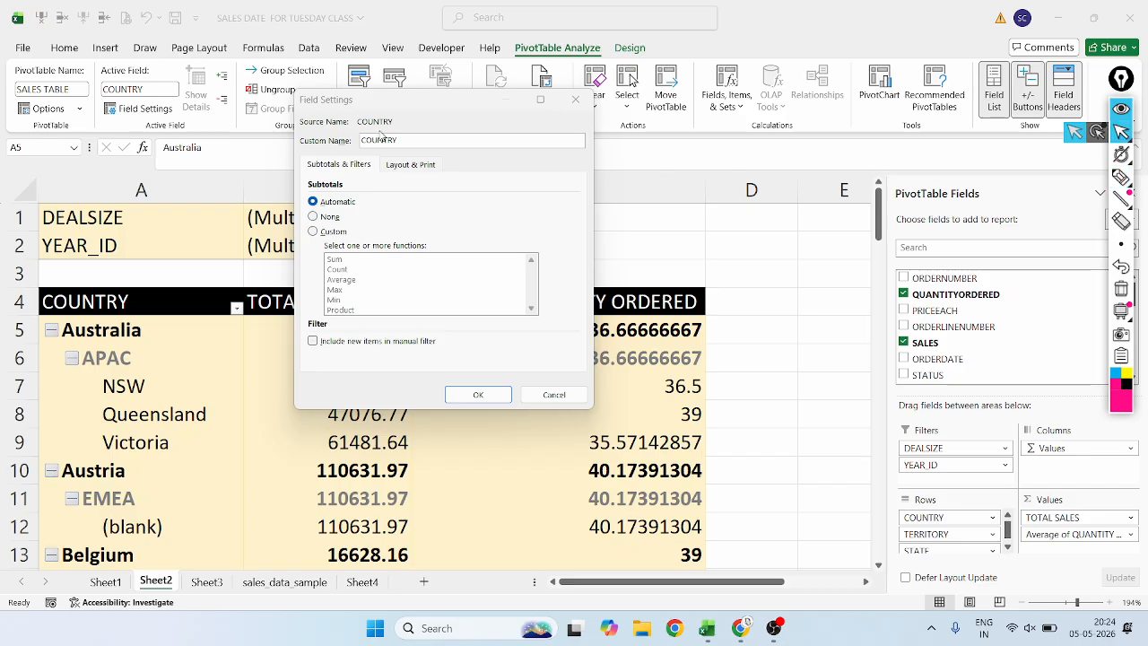
Set the COUNTRY field's custom name to NATION and apply the field settings.
left_click(380, 139)
key("BackSpace")
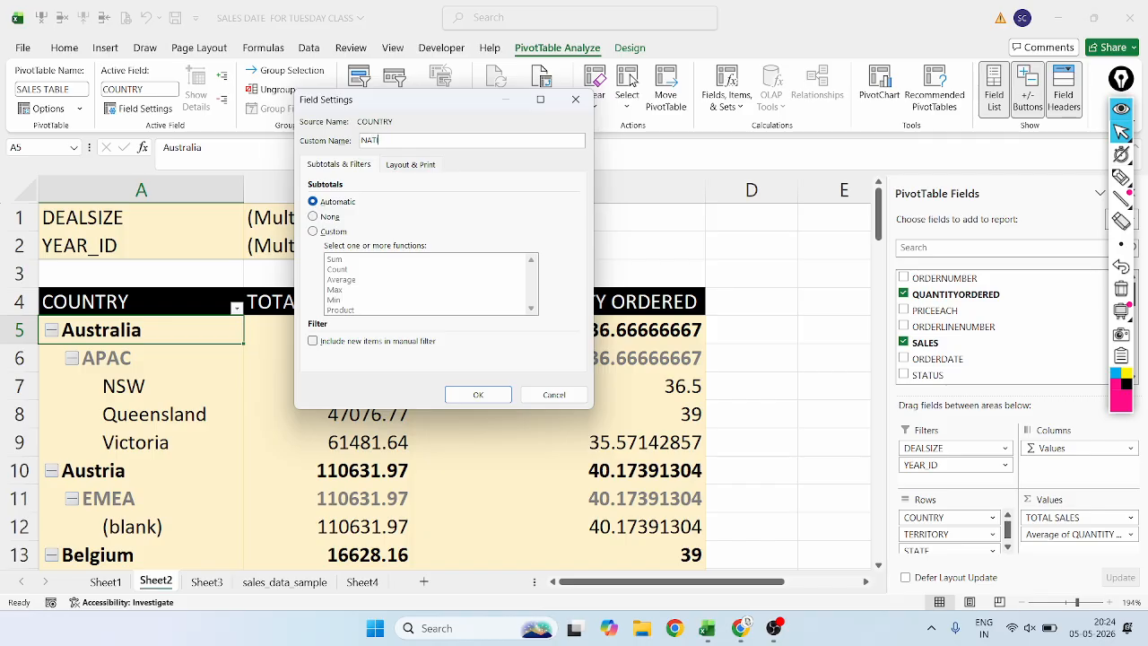
key("Return")
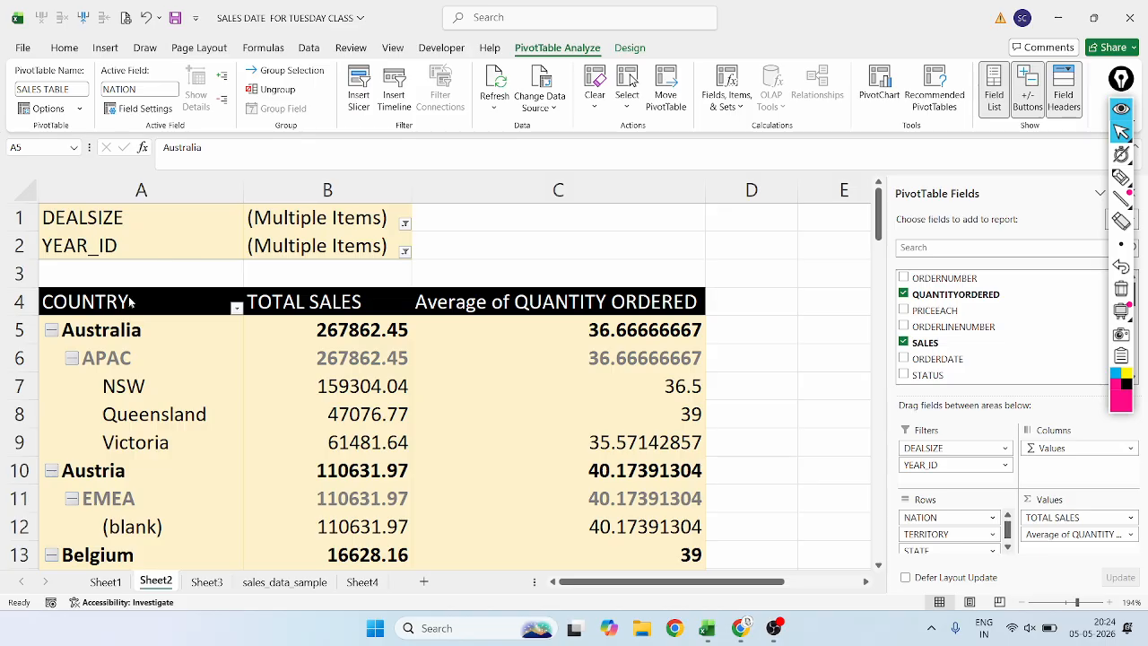
Reselect the Australia row label, circle the NATION active field in magenta ink and tick the Field Settings command.
left_click(1121, 177)
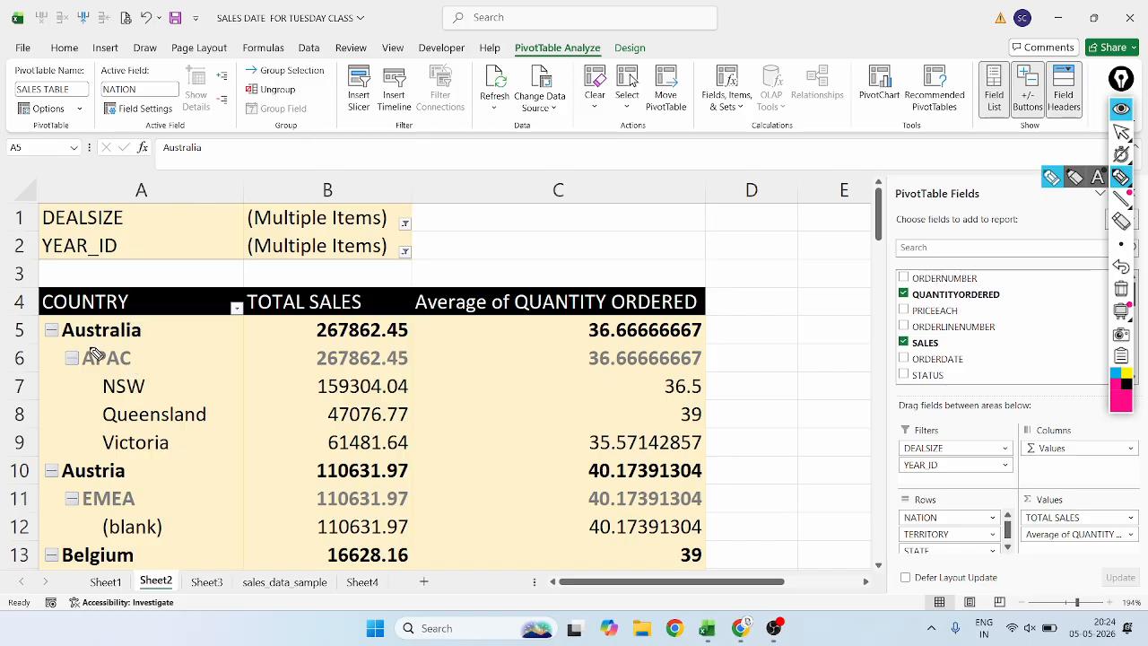
left_click(1121, 131)
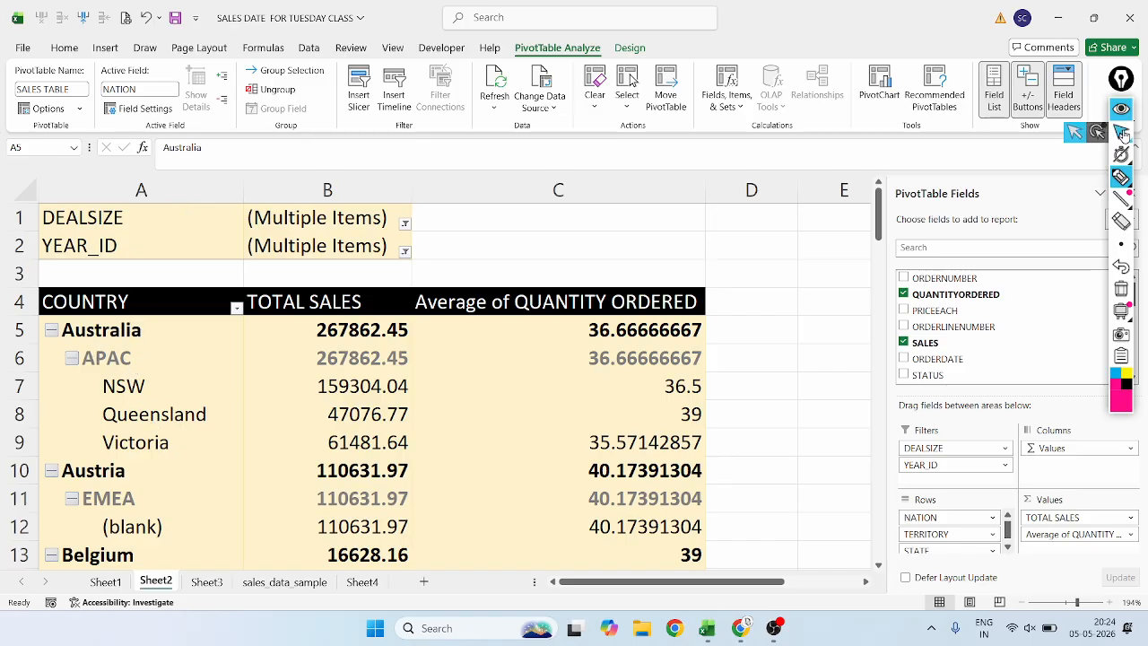
left_click(176, 333)
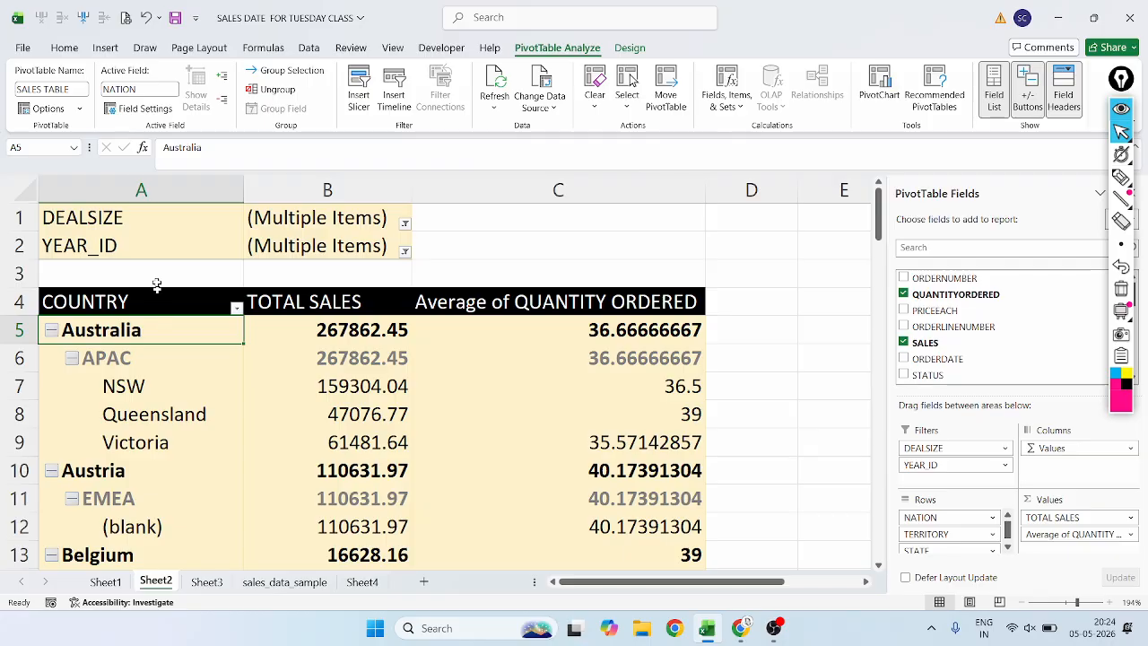
left_click(1121, 178)
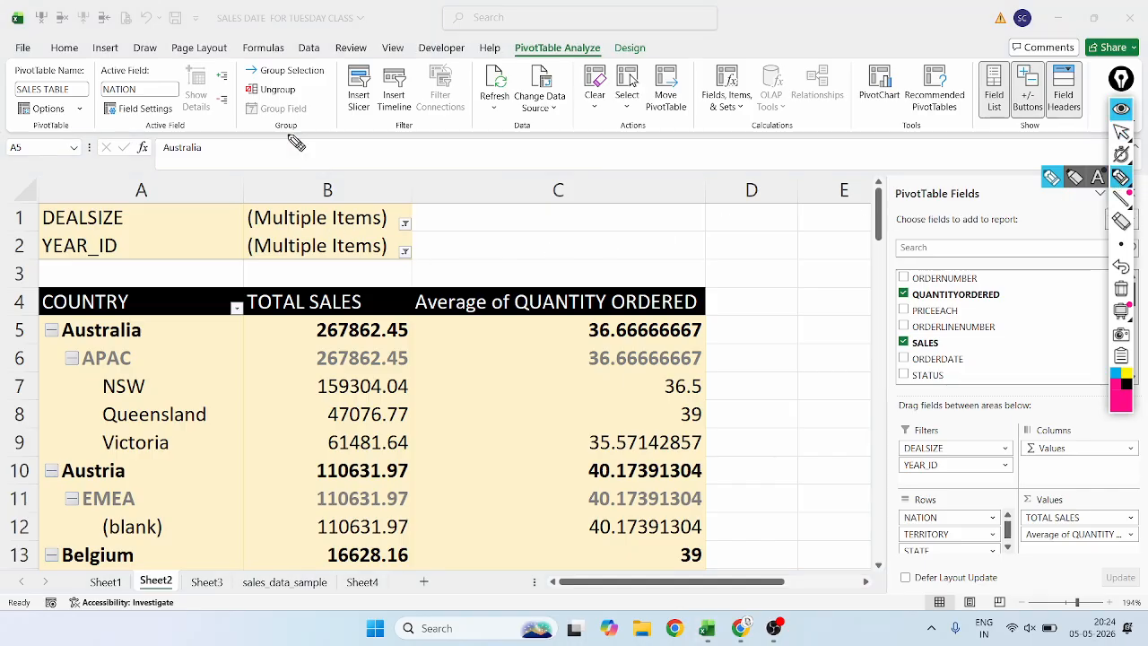
mouse_move(158, 85)
left_mouse_down()
mouse_move(95, 85)
mouse_move(90, 111)
mouse_move(178, 104)
mouse_move(167, 83)
mouse_move(151, 81)
left_mouse_up()
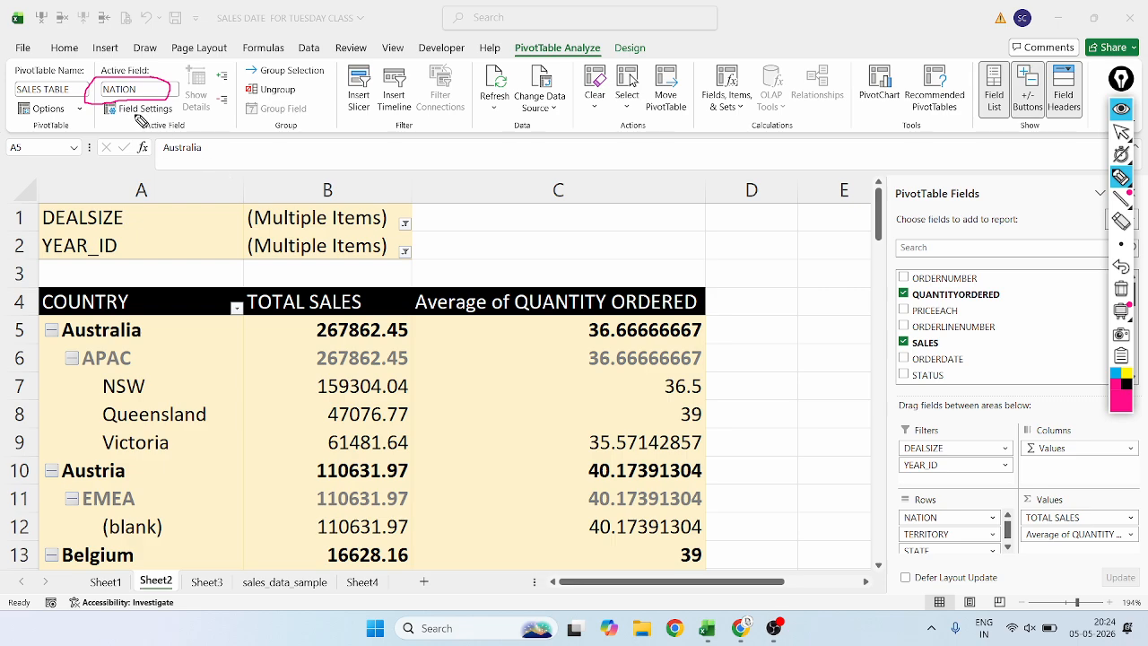
left_click_drag(144, 128, 172, 107)
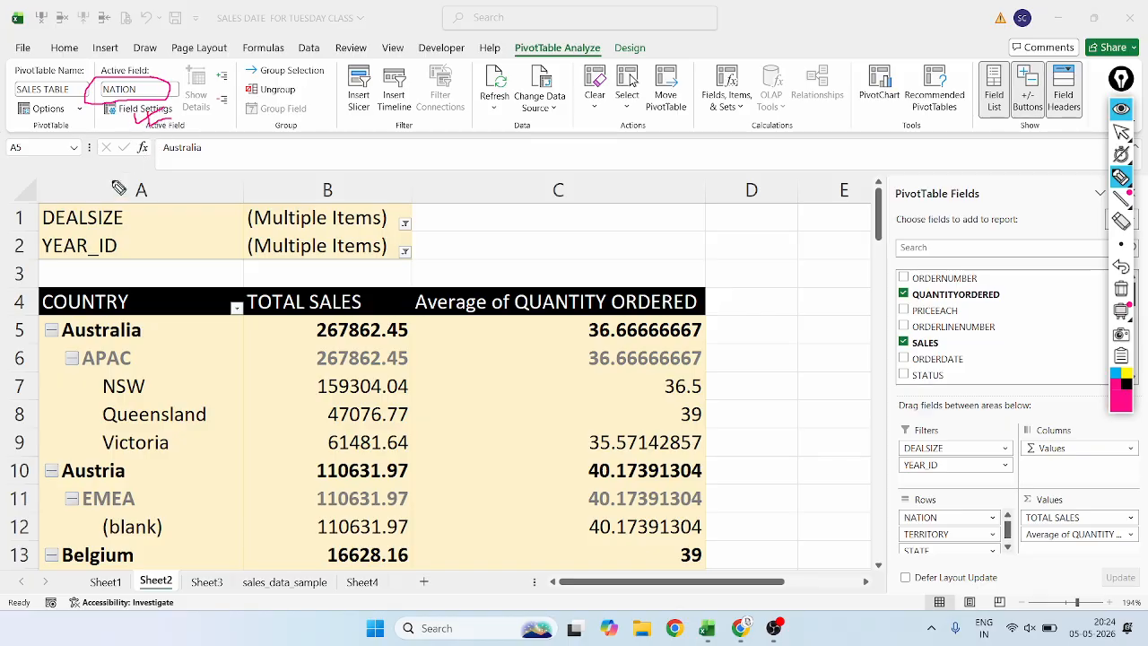
Circle the NATION active field again and the pivot table's COUNTRY header, undo all ink marks and return to the normal pointer.
mouse_move(160, 79)
left_mouse_down()
mouse_move(124, 80)
mouse_move(85, 112)
mouse_move(161, 106)
mouse_move(170, 86)
left_mouse_up()
mouse_move(145, 284)
left_mouse_down()
mouse_move(121, 267)
mouse_move(51, 276)
mouse_move(54, 338)
mouse_move(180, 324)
mouse_move(157, 288)
left_mouse_up()
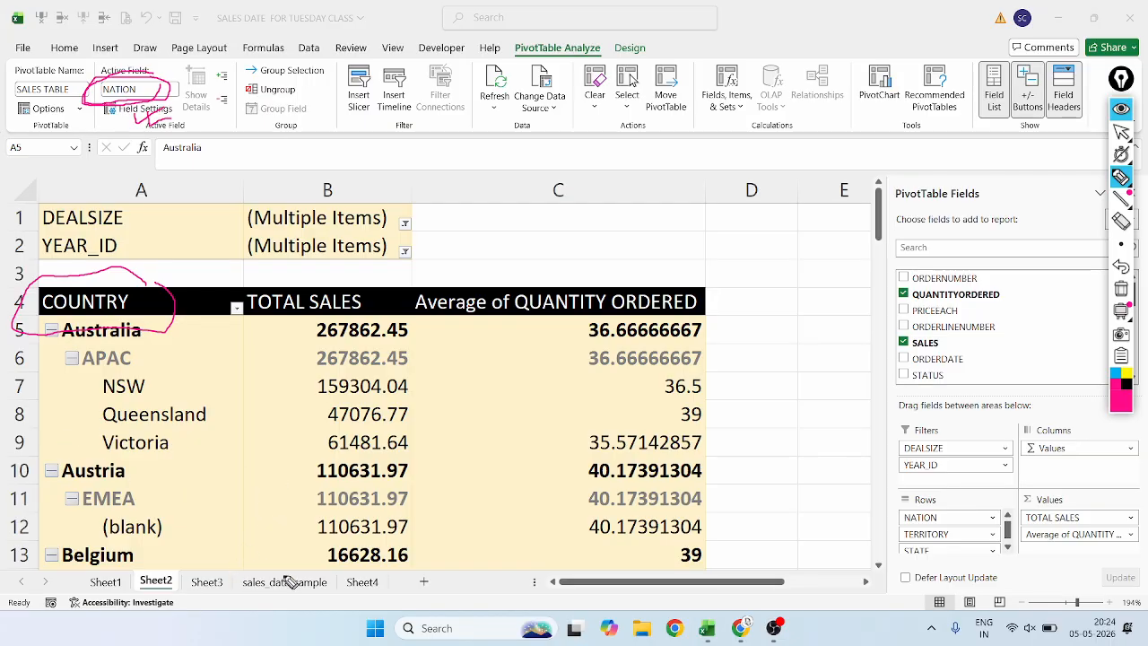
left_click(1121, 177)
left_click(1122, 268)
left_click(1122, 268)
left_click(1122, 268)
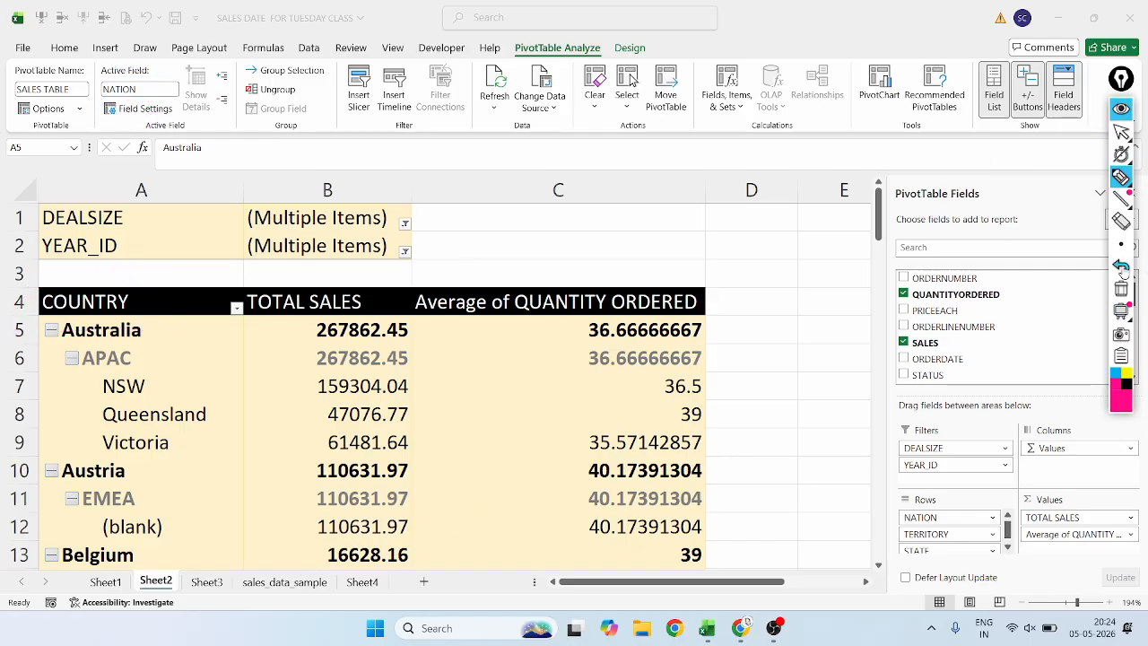
left_click(1123, 135)
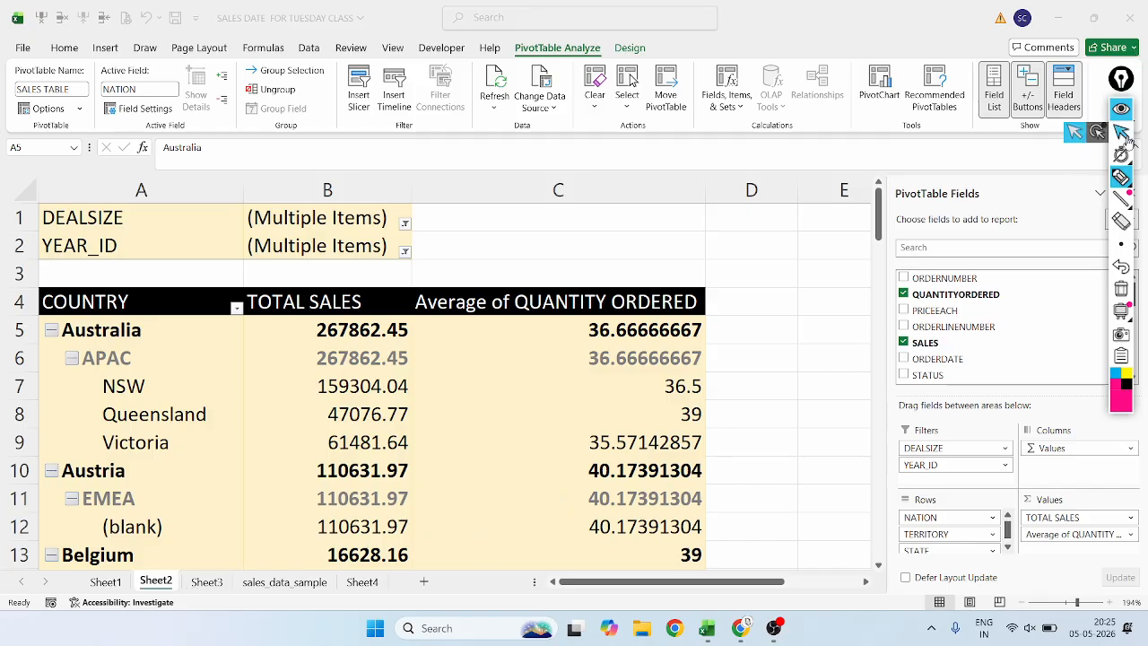
Go to the sales_data_sample sheet and select the COUNTRY column header in the source data.
left_click(285, 583)
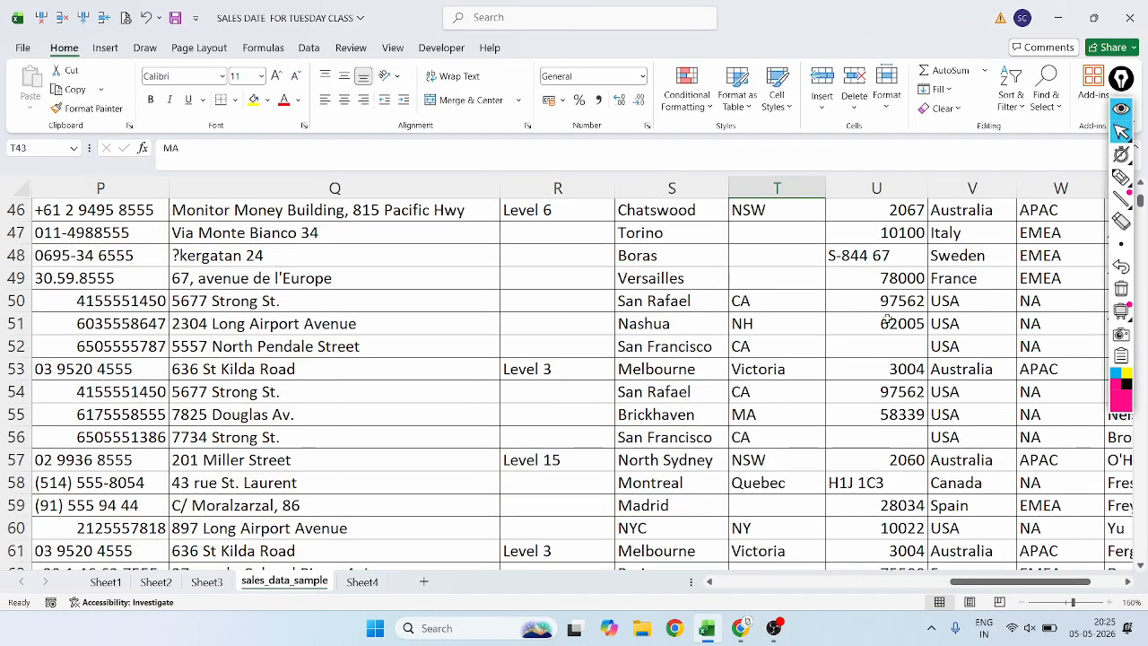
scroll(886, 311, "up", 7)
scroll(886, 311, "up", 8)
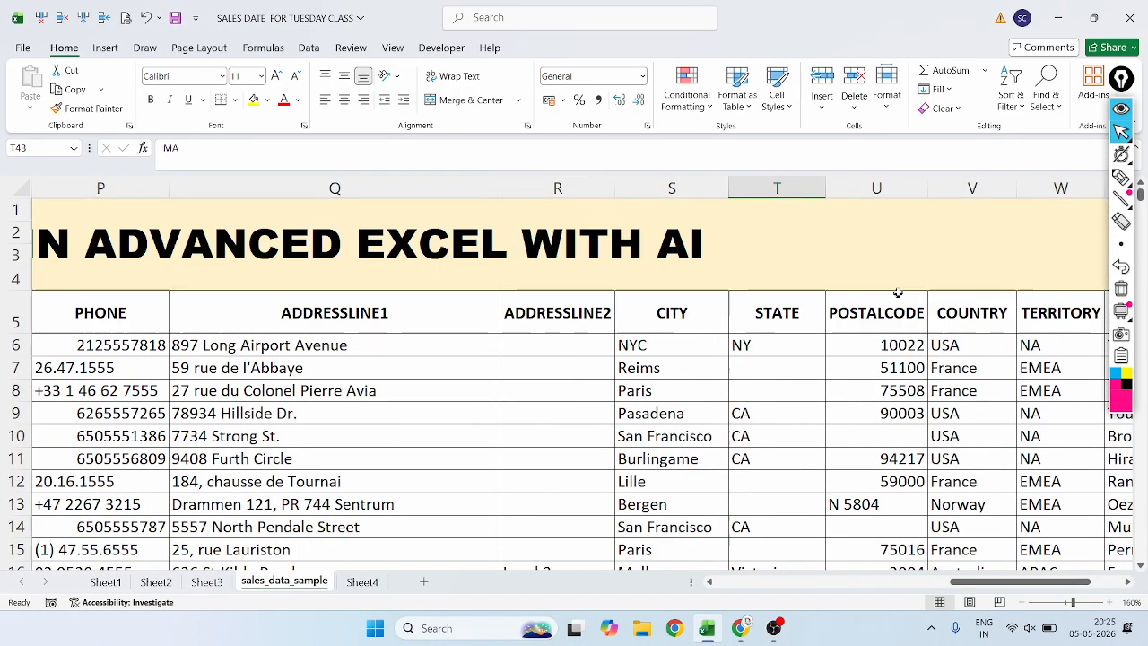
left_click(960, 296)
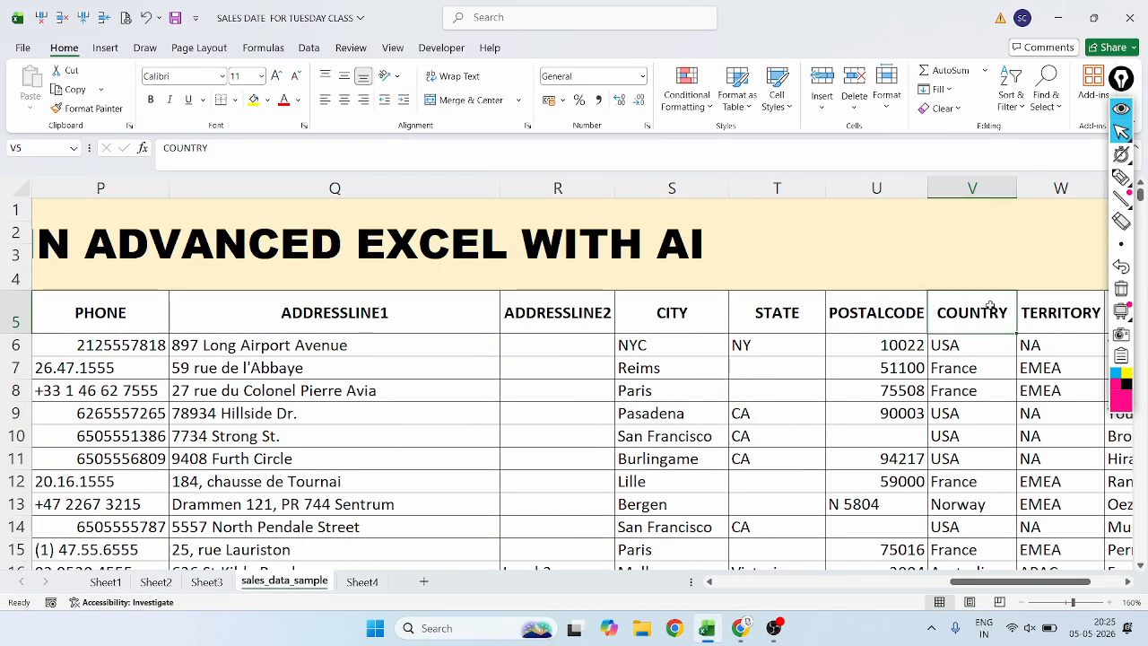
Circle the source data's COUNTRY header in magenta ink and undo the circle.
left_click(1124, 179)
mouse_move(994, 302)
left_mouse_down()
mouse_move(948, 308)
mouse_move(990, 337)
mouse_move(1020, 305)
left_mouse_up()
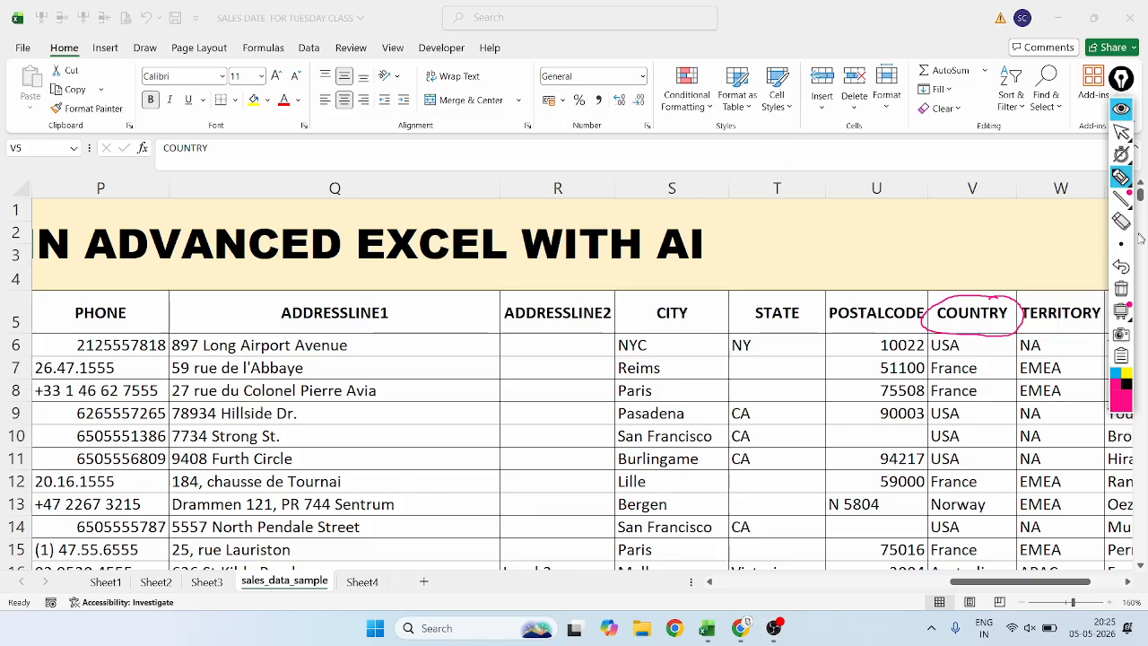
left_click(1120, 267)
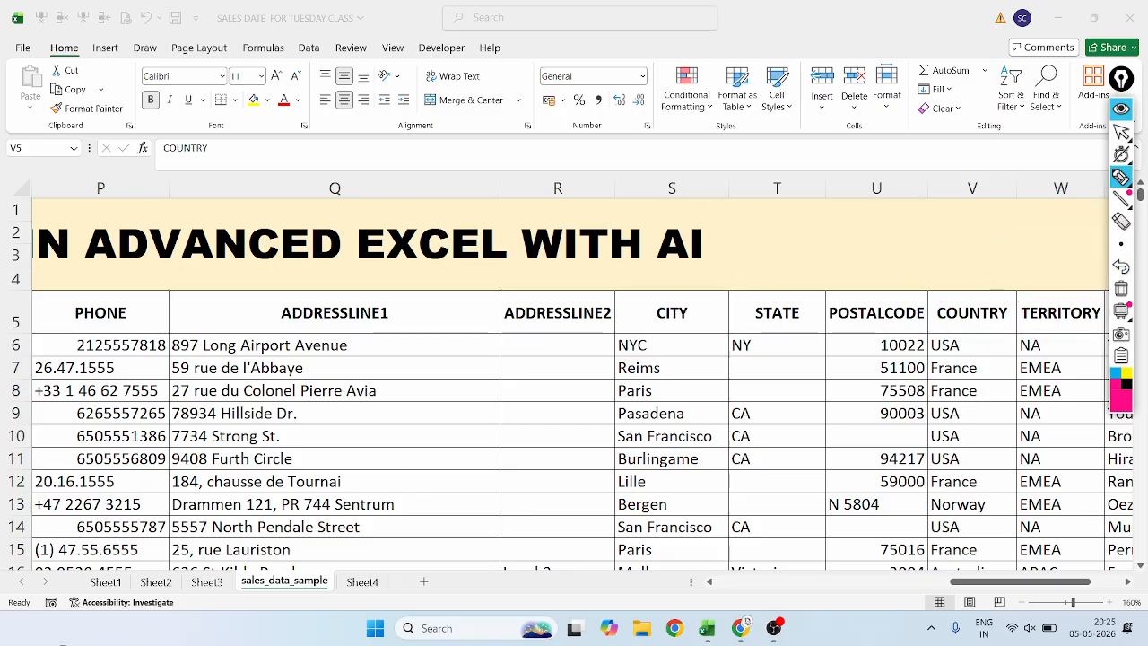
Return to the normal pointer, go back to the pivot table on Sheet2 and display the PivotTable Analyze commands.
left_click(1120, 132)
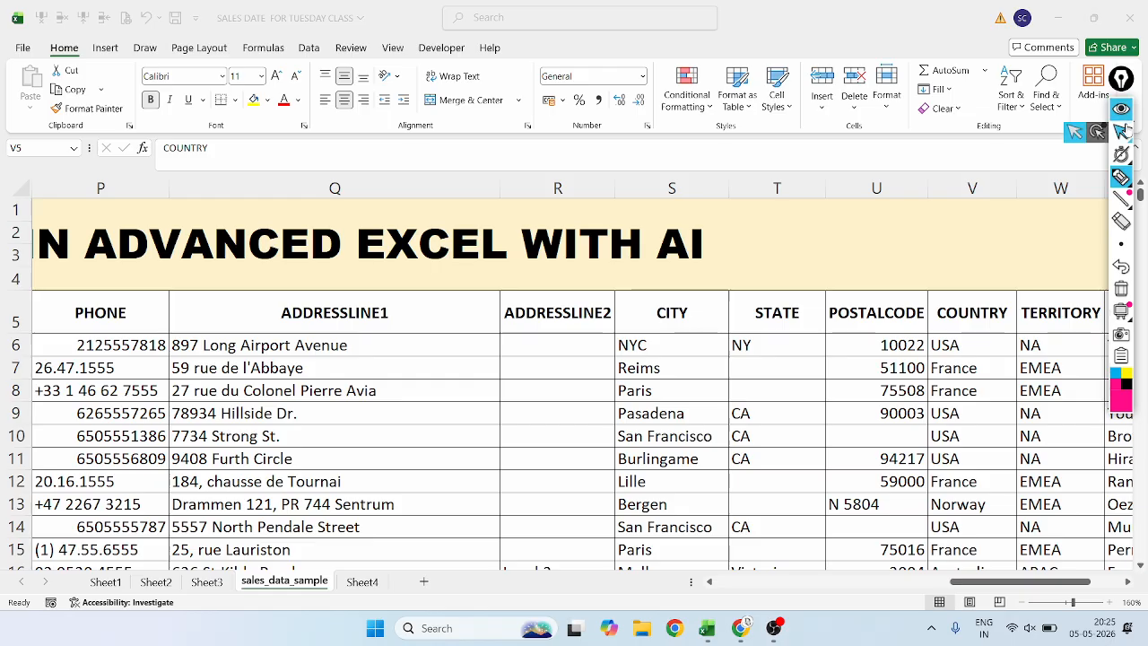
left_click(205, 584)
left_click(156, 584)
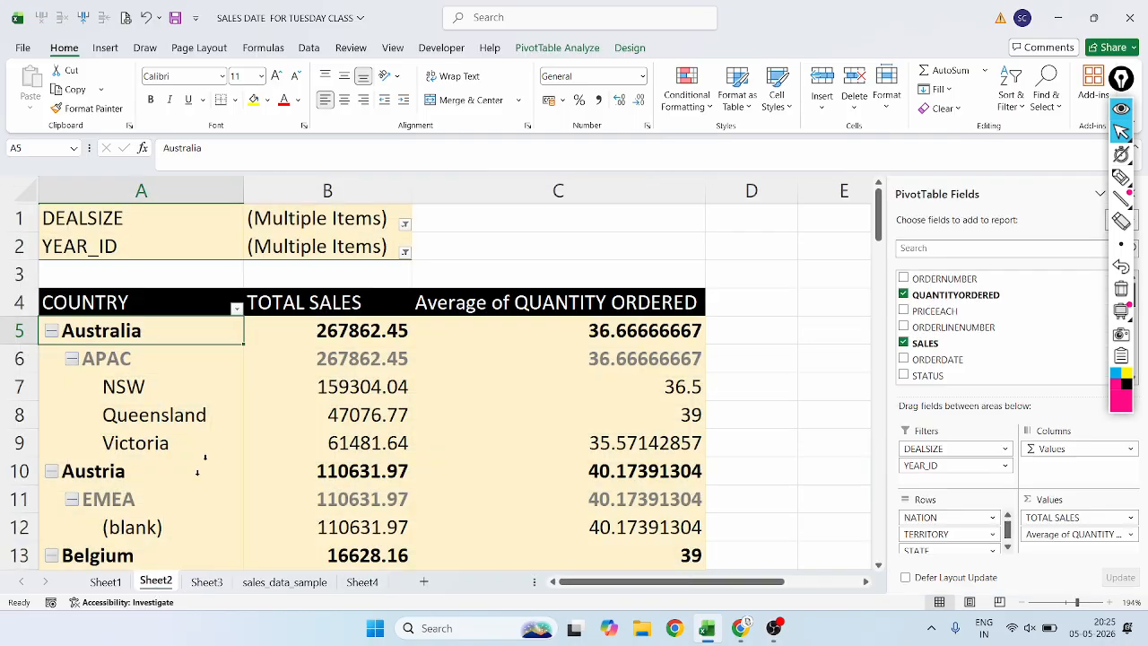
left_click(554, 49)
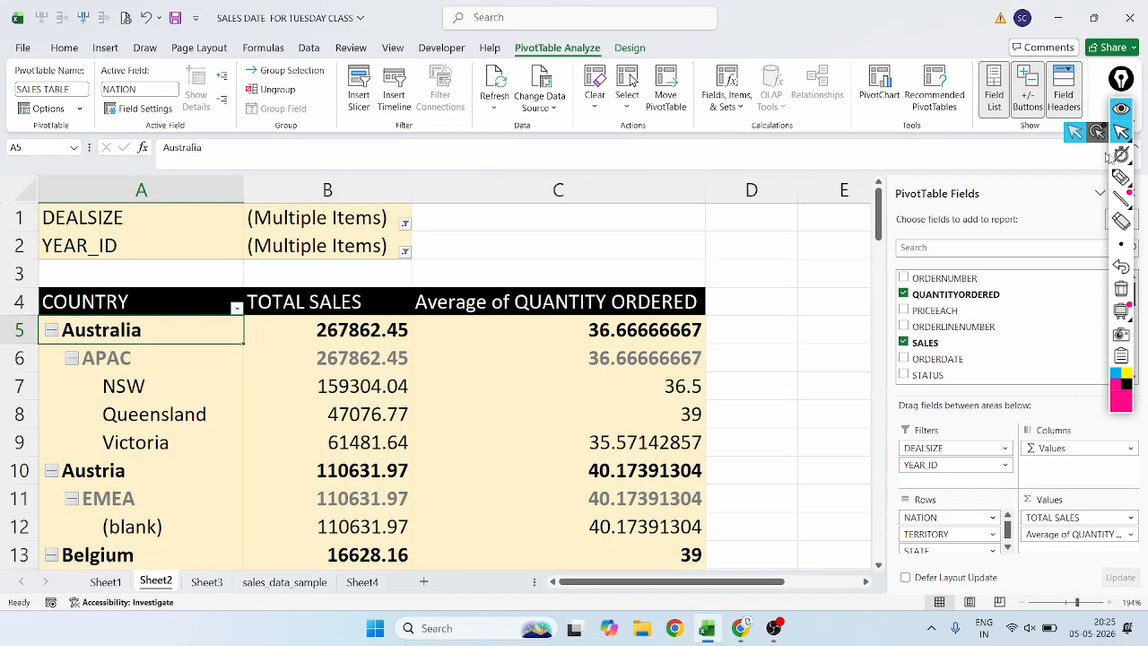
Circle the Show Details command in magenta ink, return to the normal pointer and undo the circle.
left_click(1121, 176)
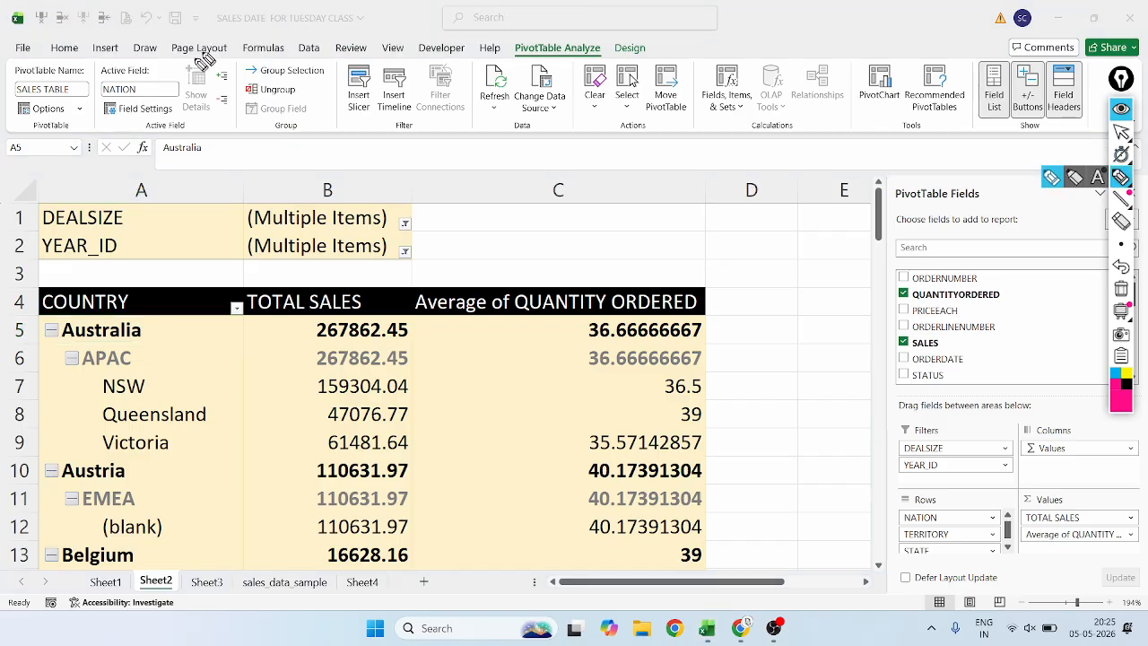
mouse_move(213, 57)
left_mouse_down()
mouse_move(166, 105)
mouse_move(218, 116)
mouse_move(215, 71)
left_mouse_up()
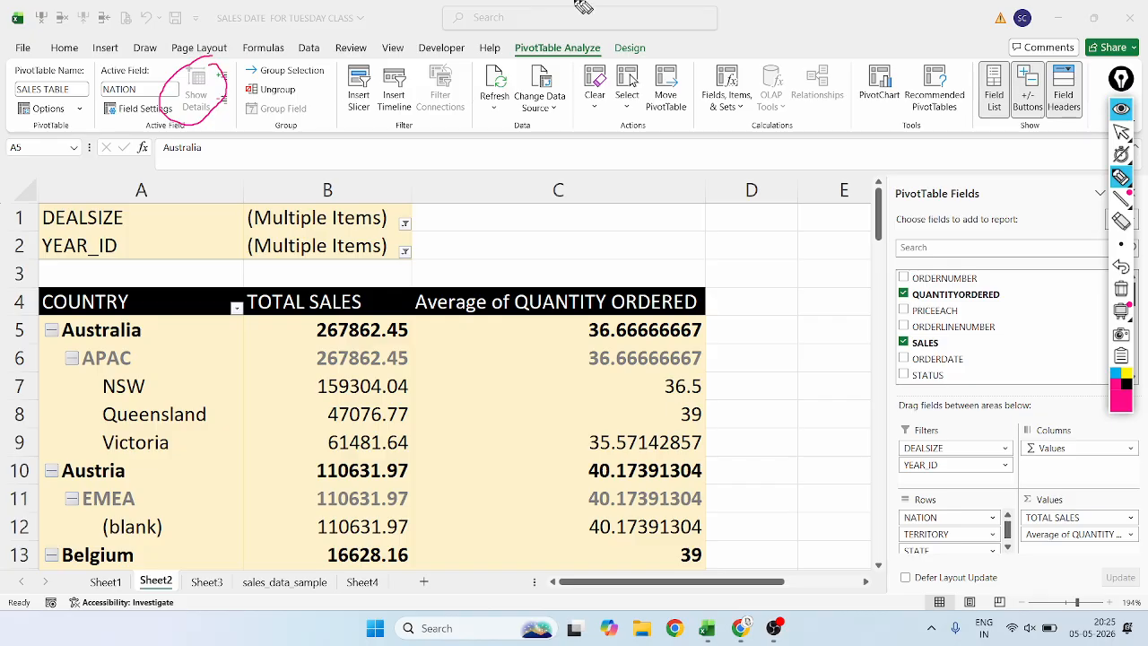
mouse_move(1126, 133)
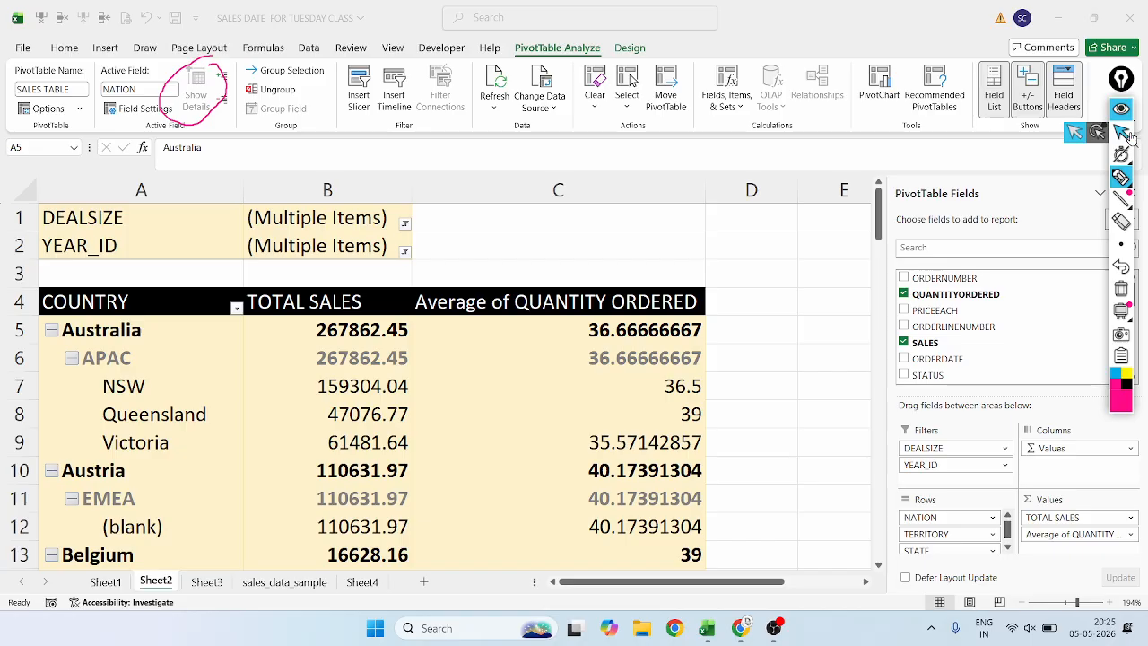
left_click(1122, 133)
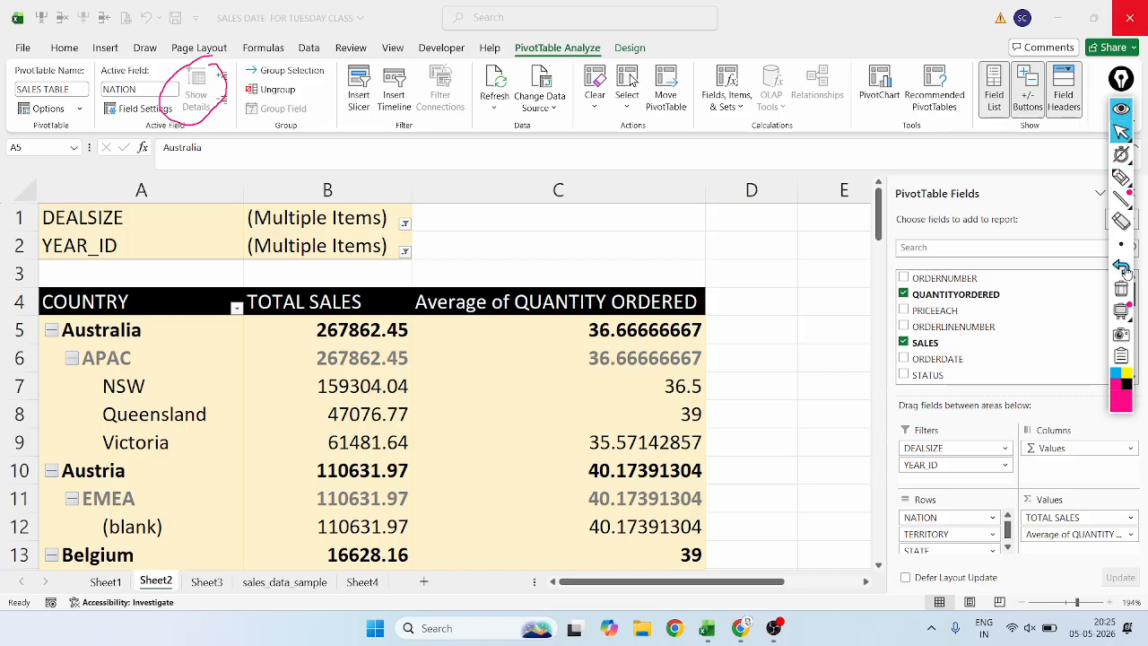
left_click(196, 94)
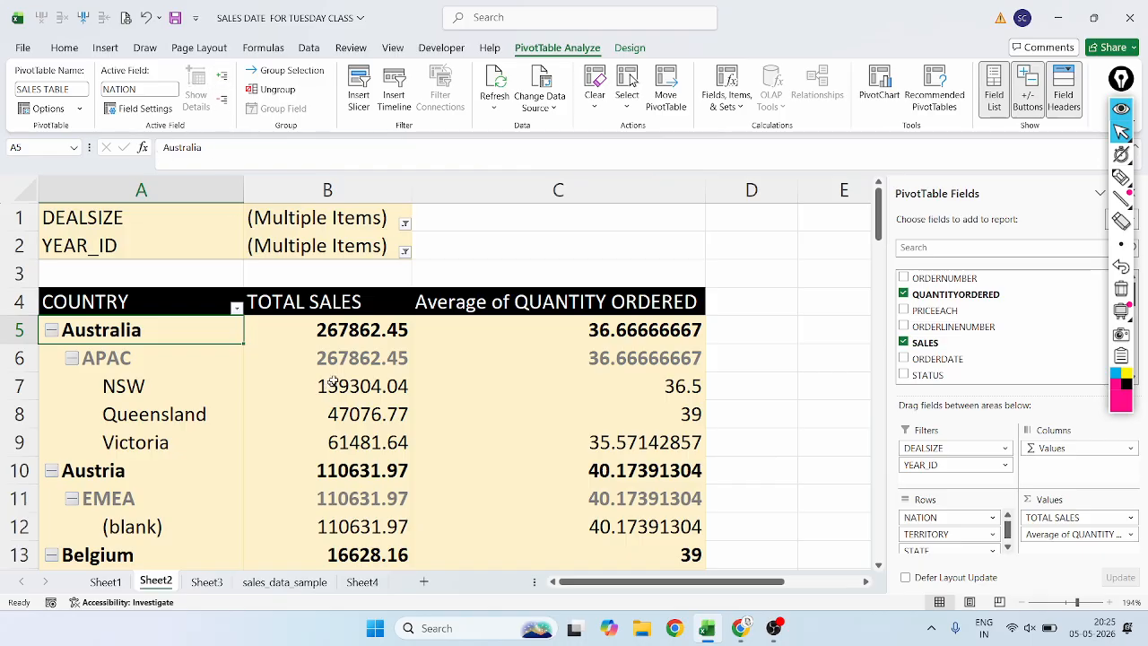
Select Australia's total sales value, the COUNTRY header and the Australia row label in turn to check whether Show Details is available.
left_click(341, 334)
left_click(151, 312)
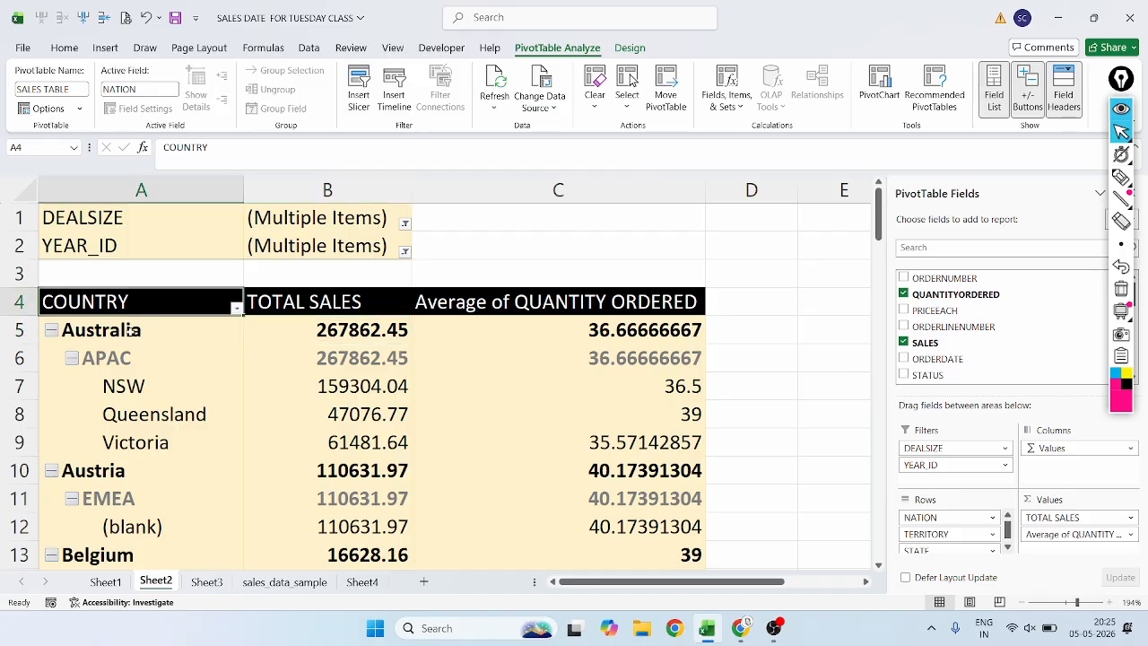
left_click(141, 319)
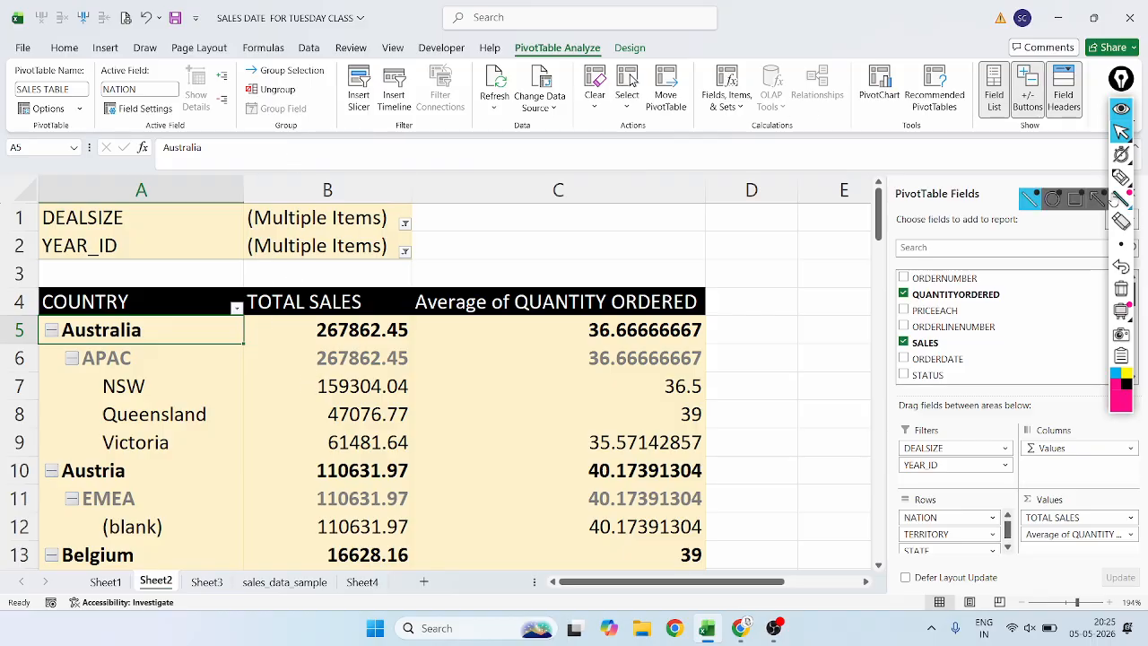
Mark the value headers, the row labels and the values area in magenta ink, undo all marks and return to the normal pointer.
left_click(1121, 177)
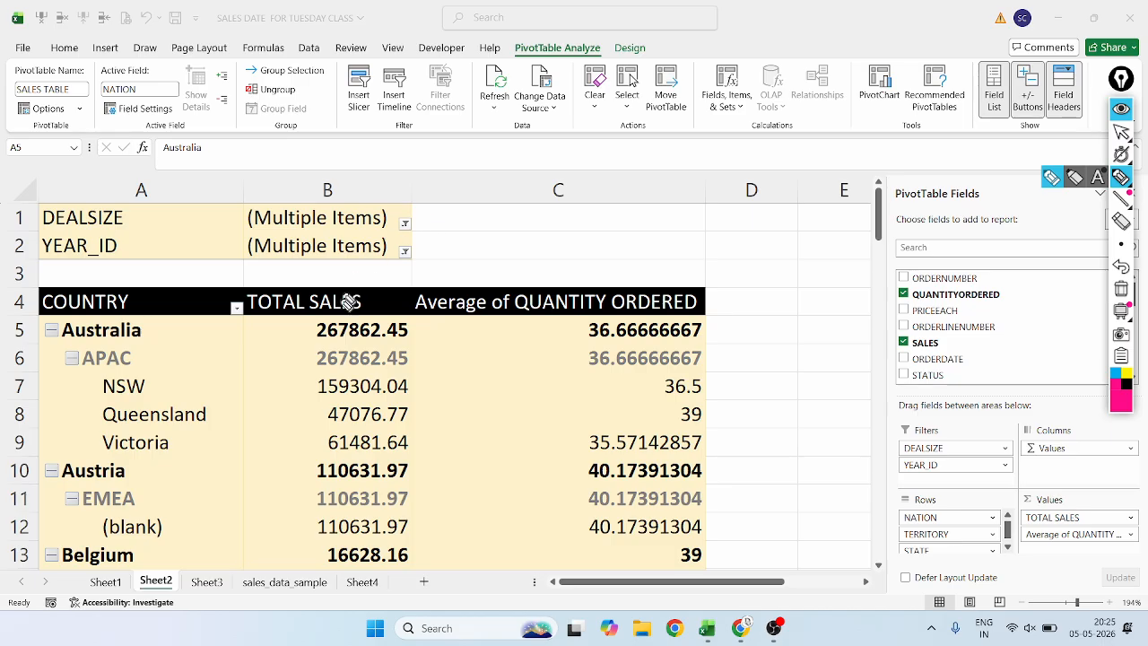
left_click_drag(683, 276, 262, 269)
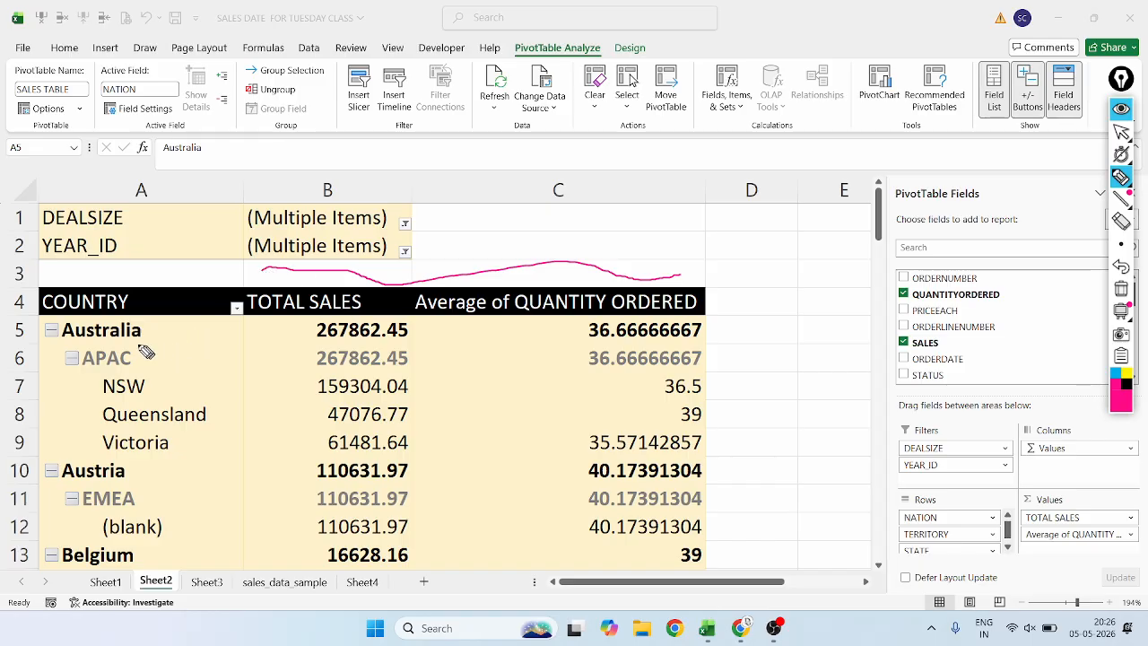
left_click_drag(147, 334, 162, 320)
mouse_move(129, 371)
left_mouse_down()
mouse_move(150, 362)
mouse_move(164, 380)
mouse_move(114, 411)
left_mouse_up()
left_click_drag(405, 314, 277, 331)
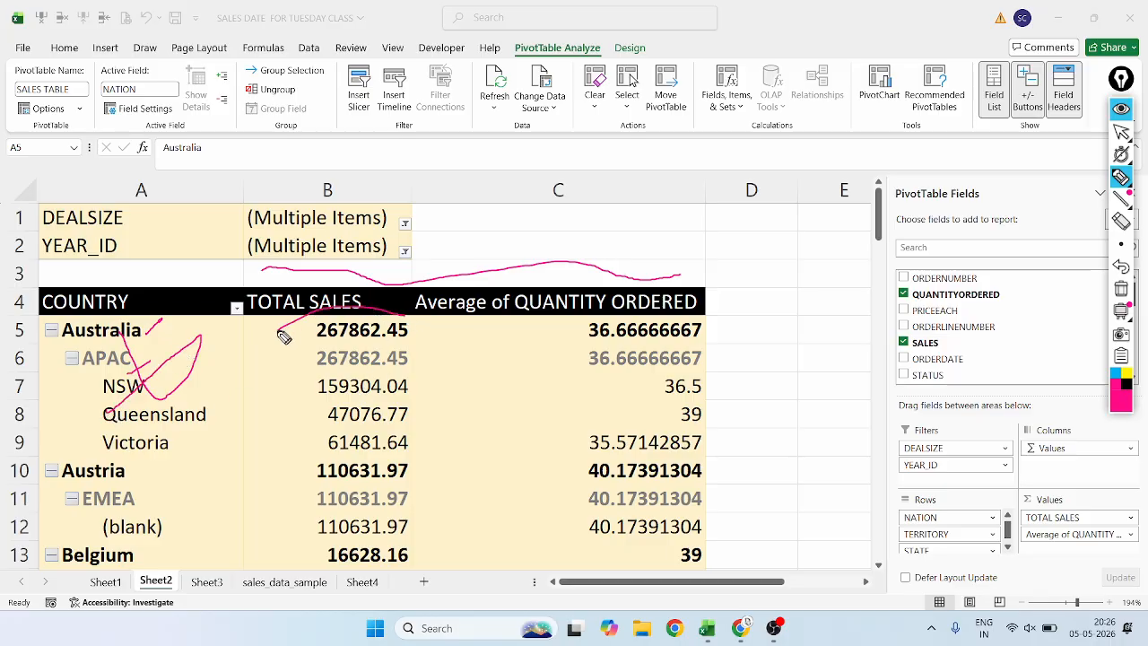
mouse_move(472, 317)
left_mouse_down()
mouse_move(668, 330)
mouse_move(715, 310)
left_mouse_up()
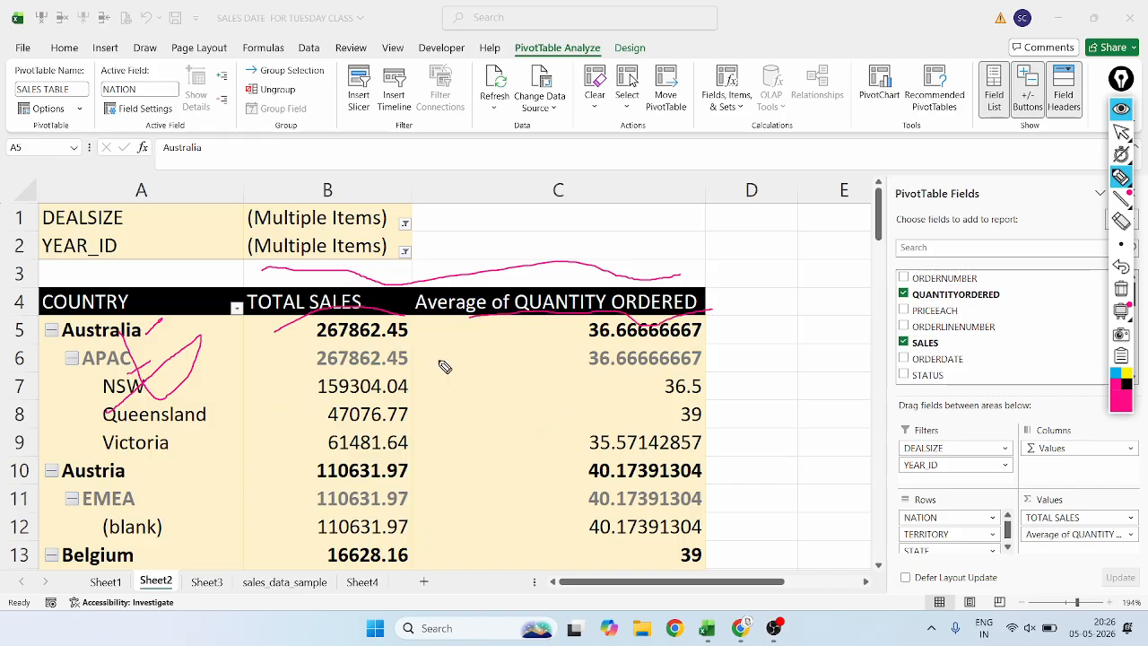
mouse_move(419, 321)
left_mouse_down()
mouse_move(276, 328)
mouse_move(259, 476)
mouse_move(267, 549)
mouse_move(735, 522)
mouse_move(722, 289)
mouse_move(706, 314)
left_mouse_up()
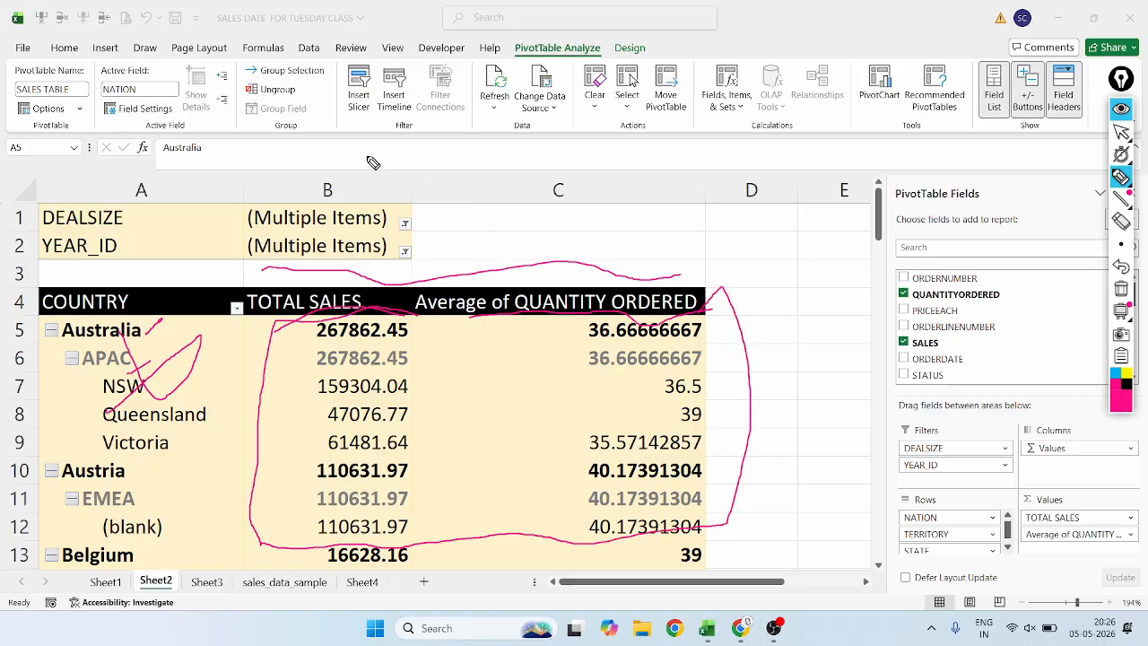
left_click(1116, 268)
left_click(1116, 268)
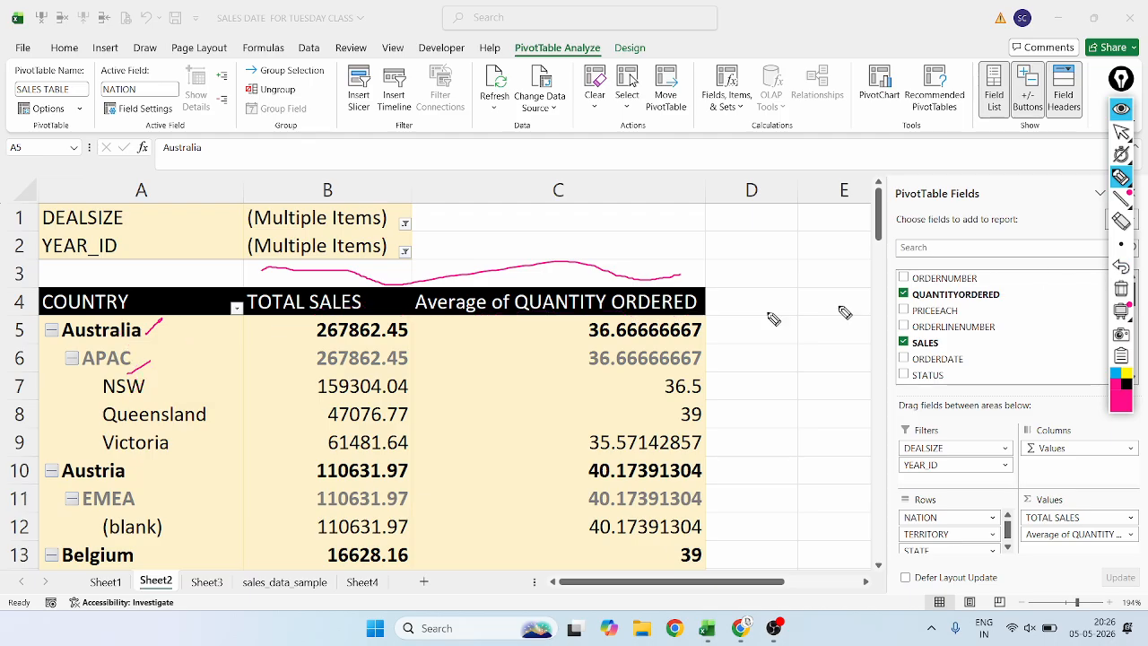
left_click(1121, 268)
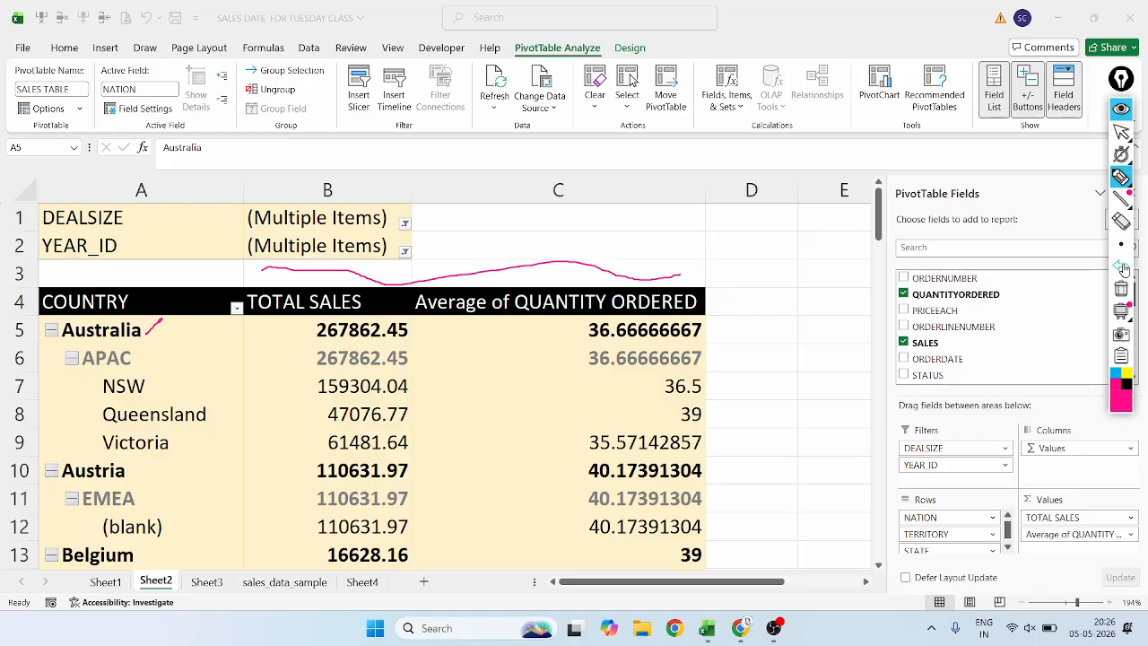
left_click(1121, 268)
left_click(1121, 268)
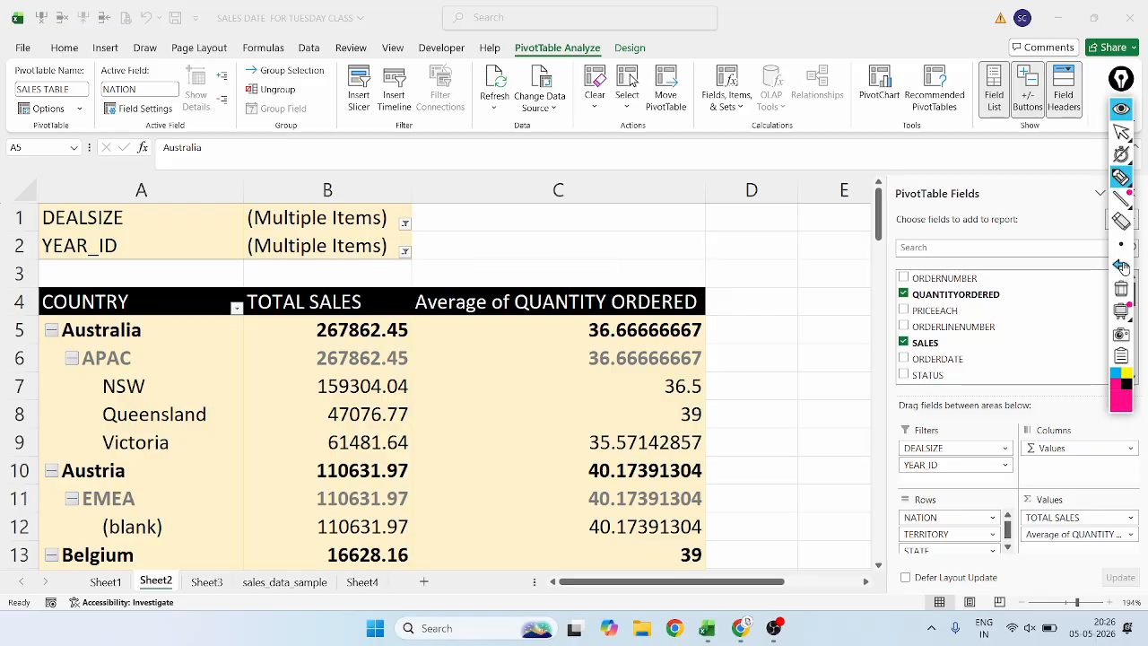
left_click(1121, 132)
Compare Show Details availability between the NSW total sales value and the Australia row label, ending on the NSW value.
left_click(325, 386)
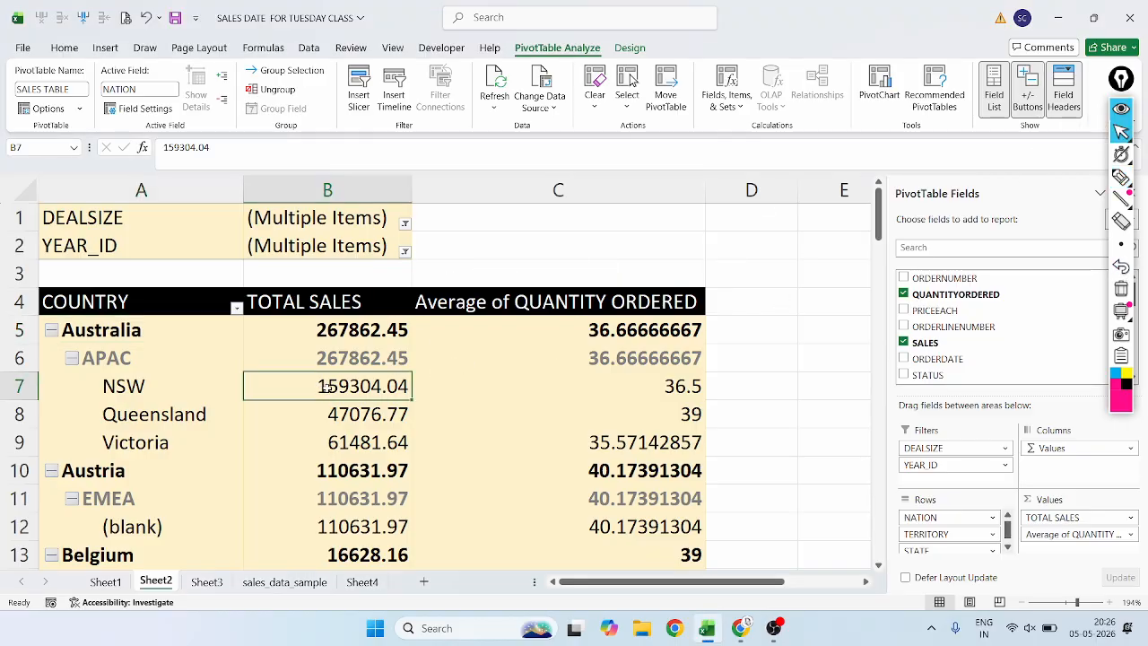
mouse_move(327, 387)
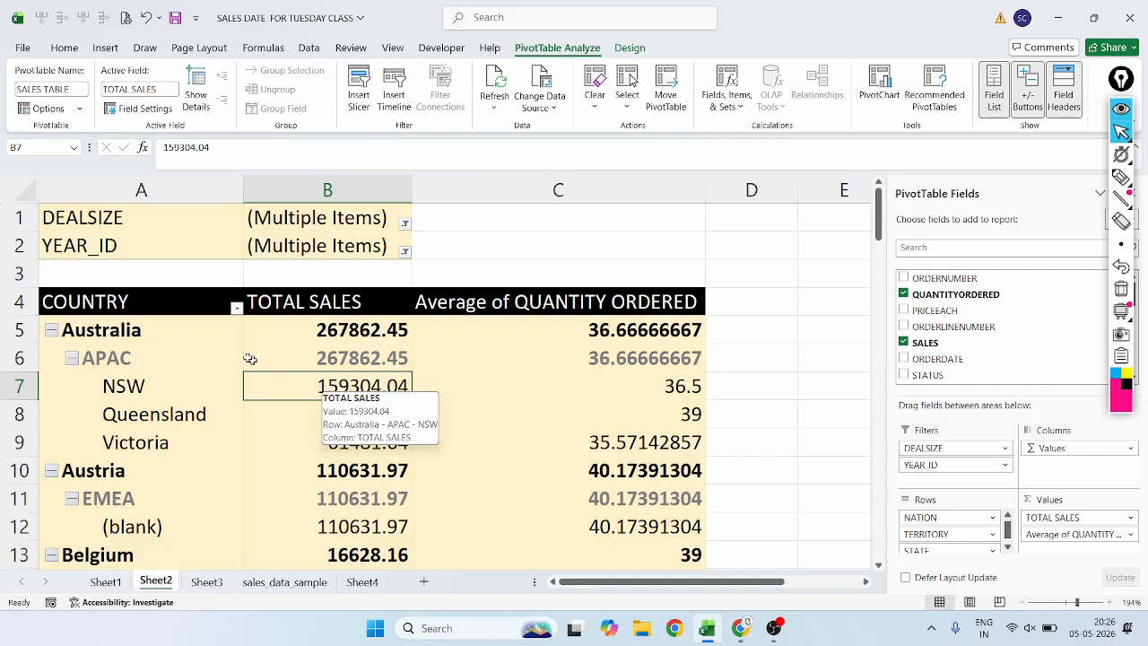
left_click(172, 327)
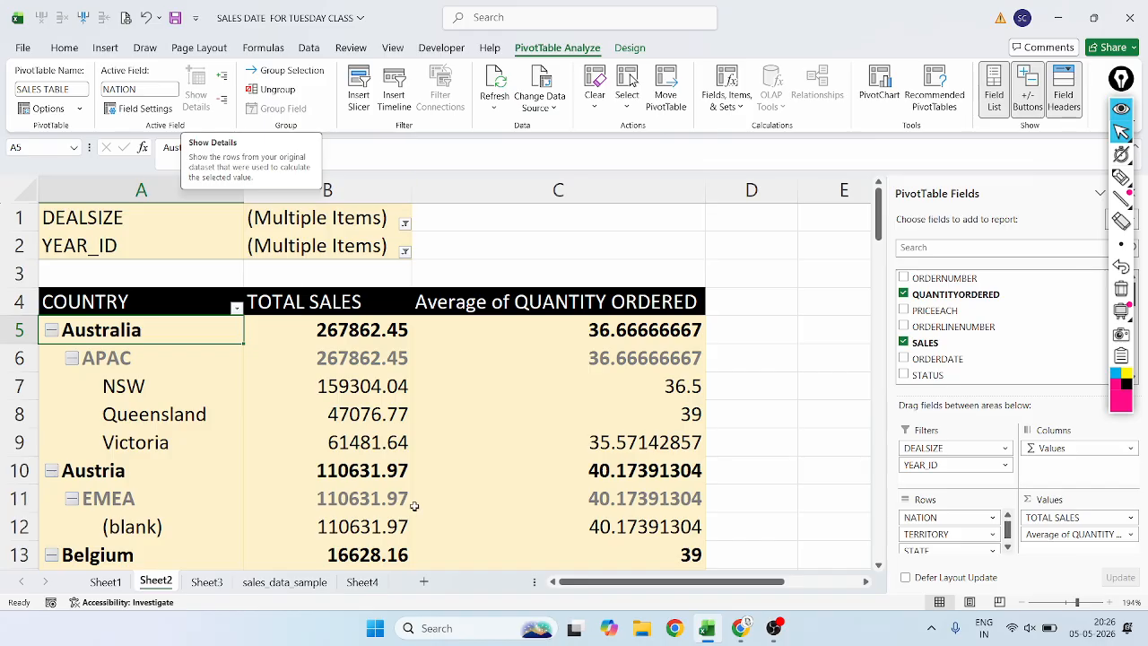
left_click(368, 388)
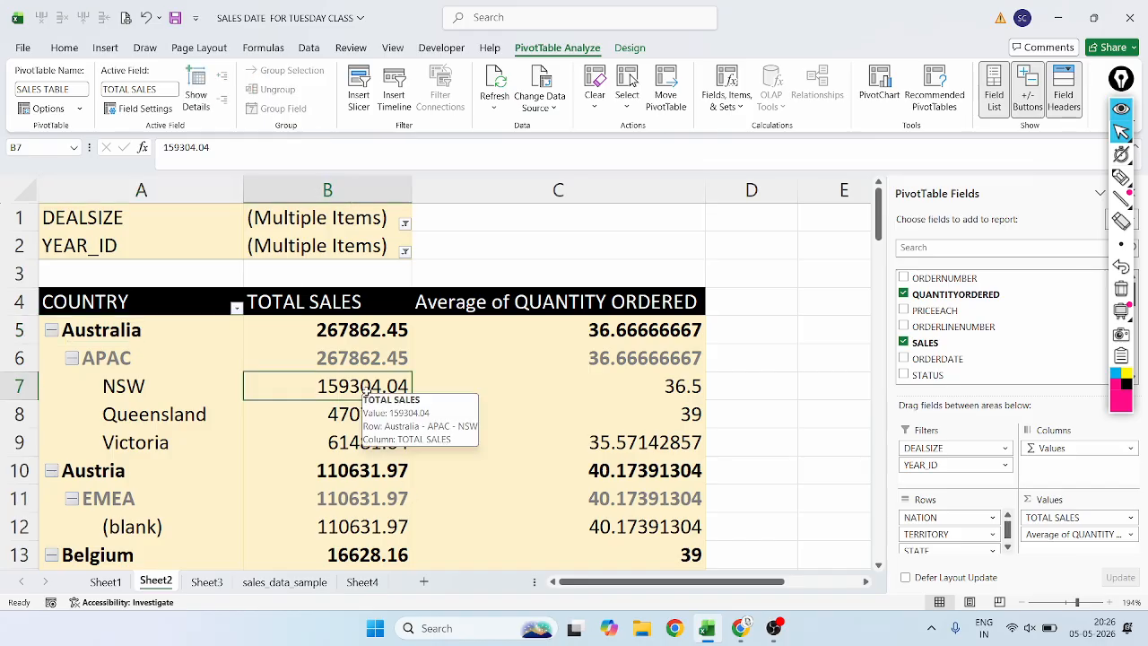
Show the source details behind Australia's APAC value under Average of QUANTITY ORDERED.
left_click(583, 361)
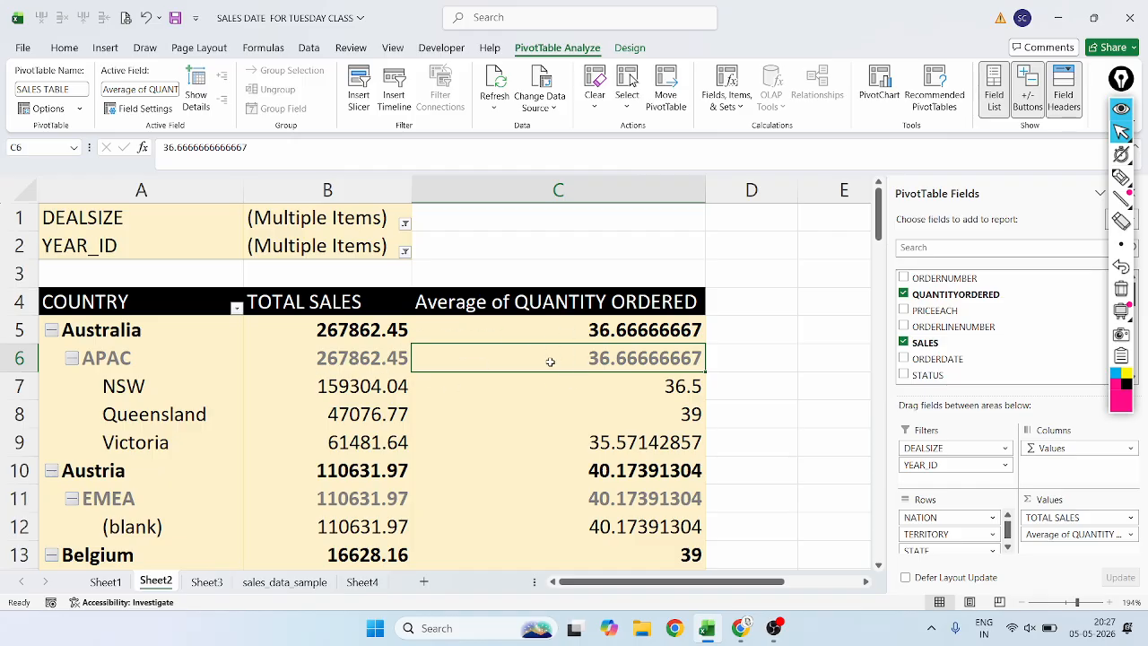
mouse_move(553, 360)
mouse_move(593, 337)
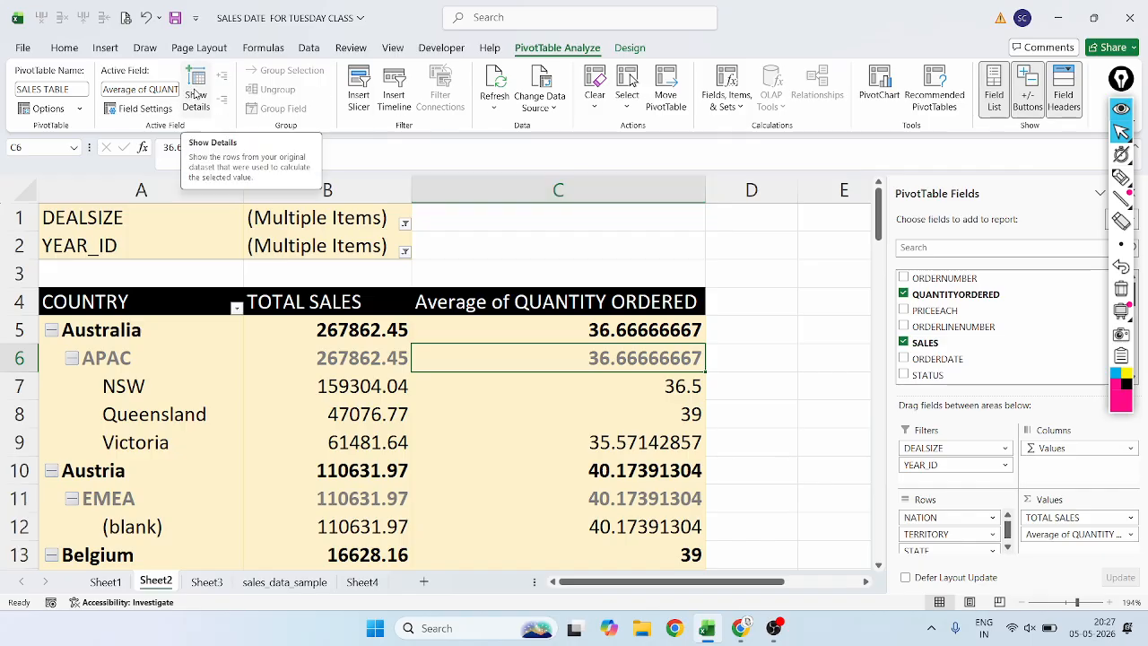
left_click(195, 93)
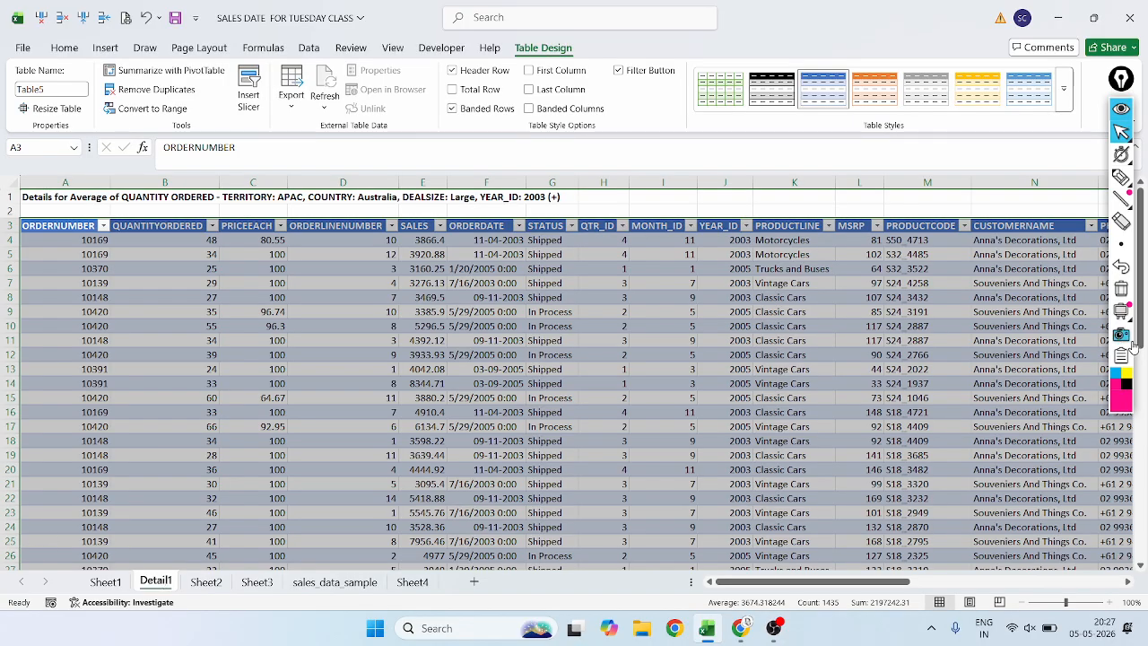
Circle the Detail1 sheet name in magenta ink and underline the other sheet names.
left_click(1120, 176)
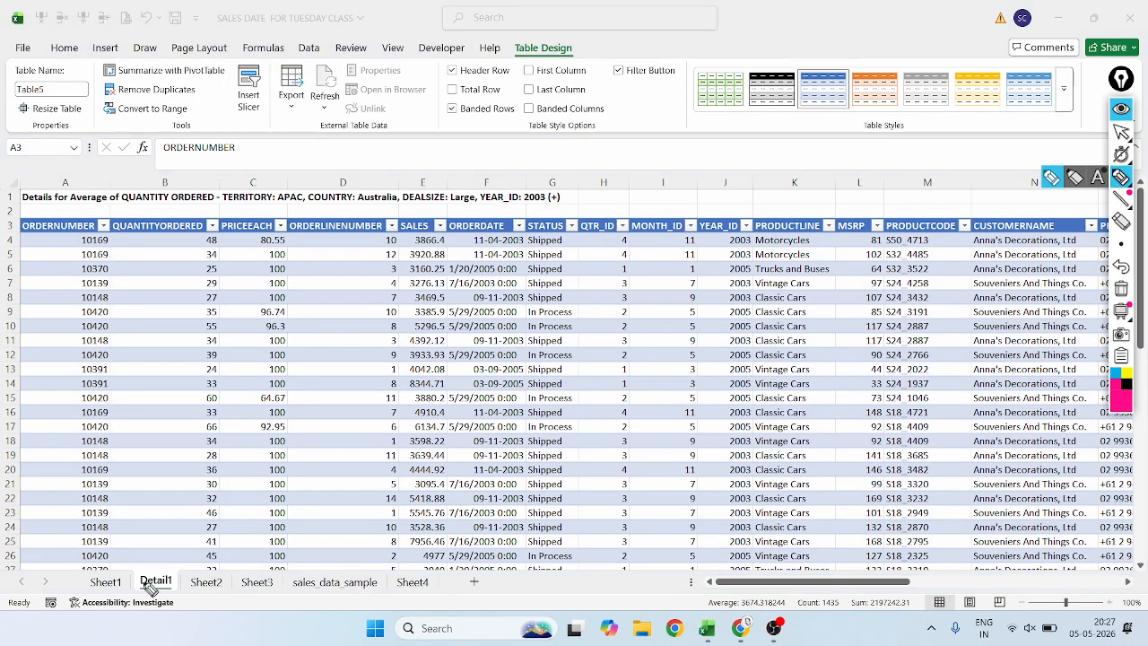
mouse_move(165, 571)
left_mouse_down()
mouse_move(137, 599)
mouse_move(190, 583)
mouse_move(142, 568)
left_mouse_up()
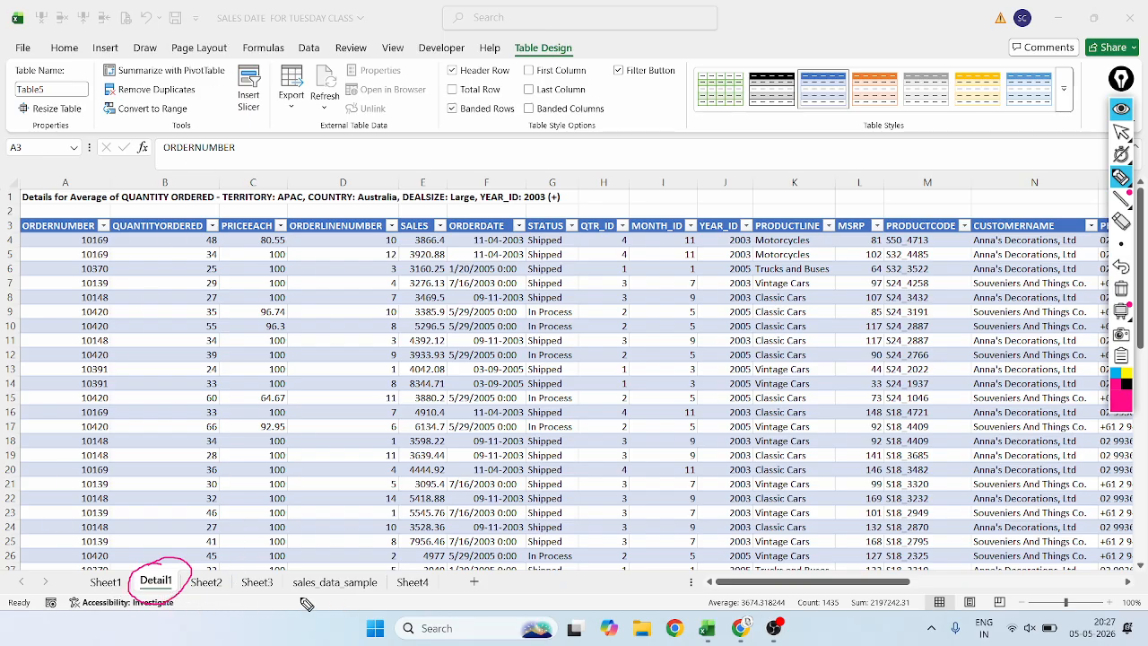
left_click_drag(294, 593, 468, 590)
left_click_drag(243, 593, 271, 592)
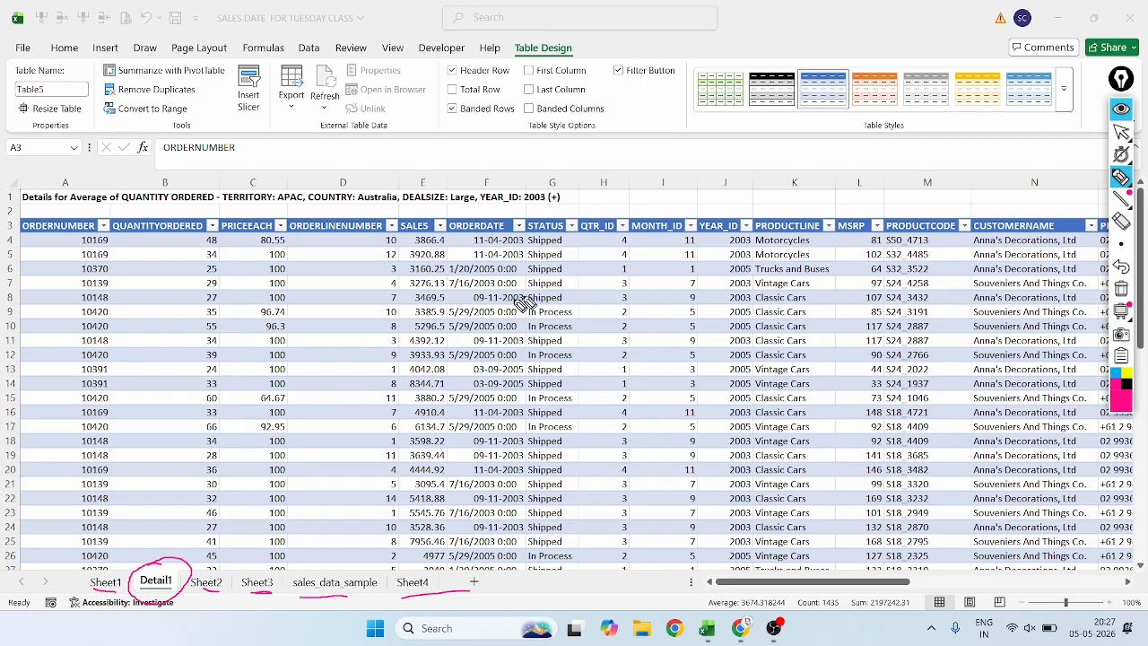
Draw five large magenta ticks across the details table and undo them along with the underline below Sheet1.
mouse_move(149, 276)
left_mouse_down()
mouse_move(179, 327)
mouse_move(333, 262)
left_mouse_up()
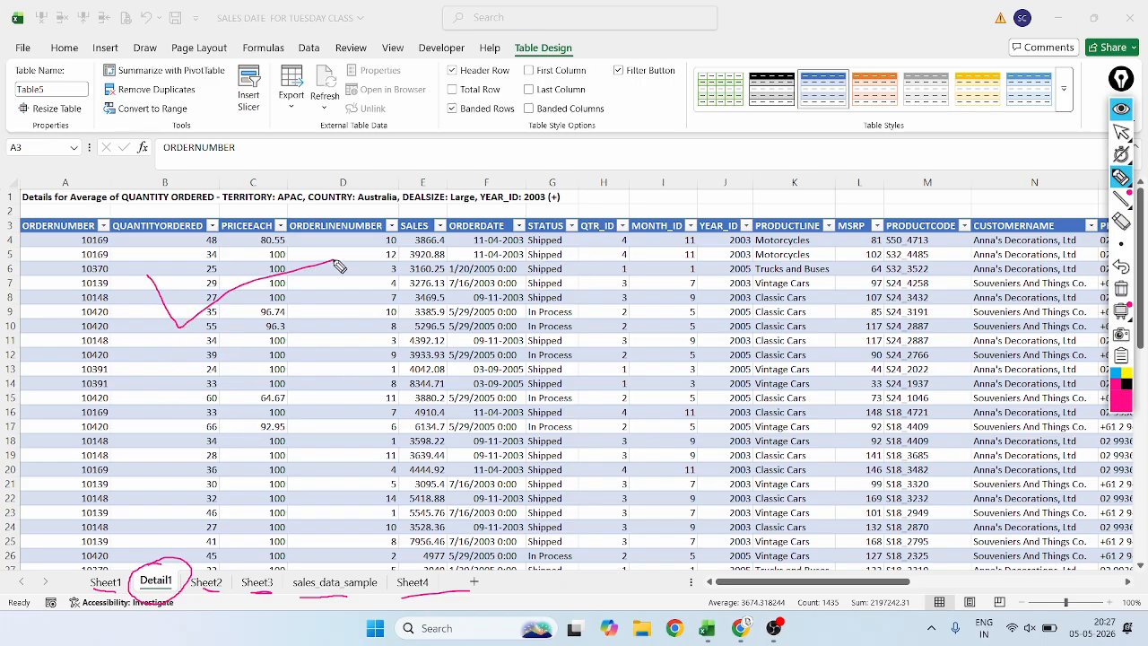
mouse_move(494, 284)
left_mouse_down()
mouse_move(532, 345)
mouse_move(762, 215)
left_mouse_up()
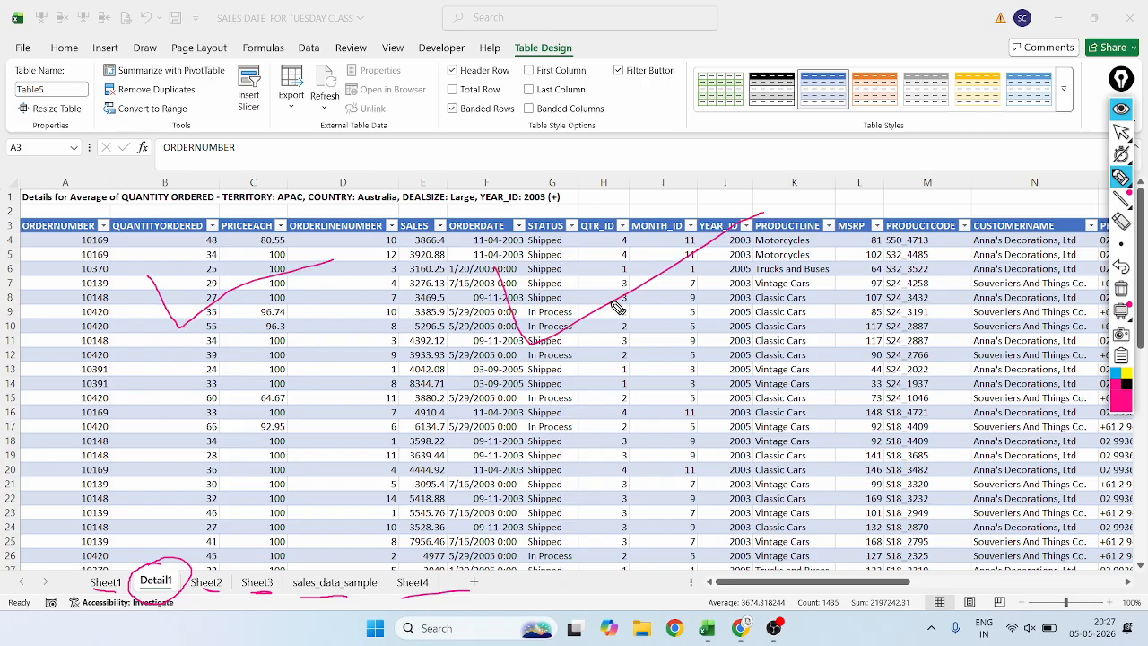
left_click_drag(611, 301, 822, 233)
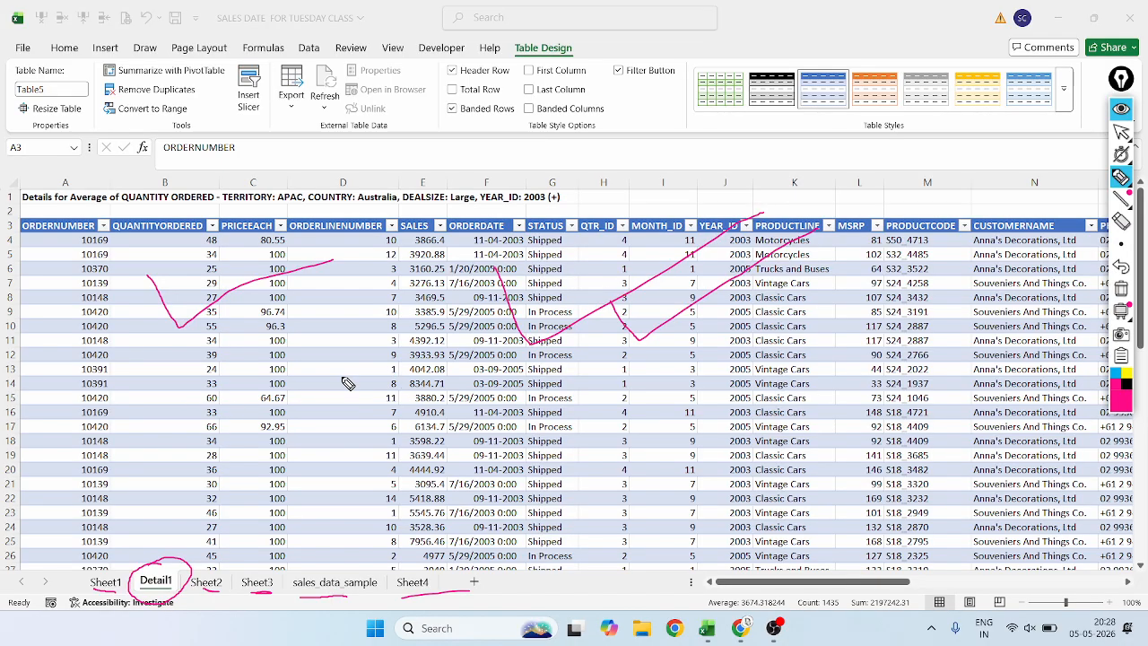
mouse_move(264, 358)
left_mouse_down()
mouse_move(281, 431)
mouse_move(494, 316)
left_mouse_up()
mouse_move(303, 352)
left_mouse_down()
mouse_move(365, 418)
mouse_move(530, 351)
left_mouse_up()
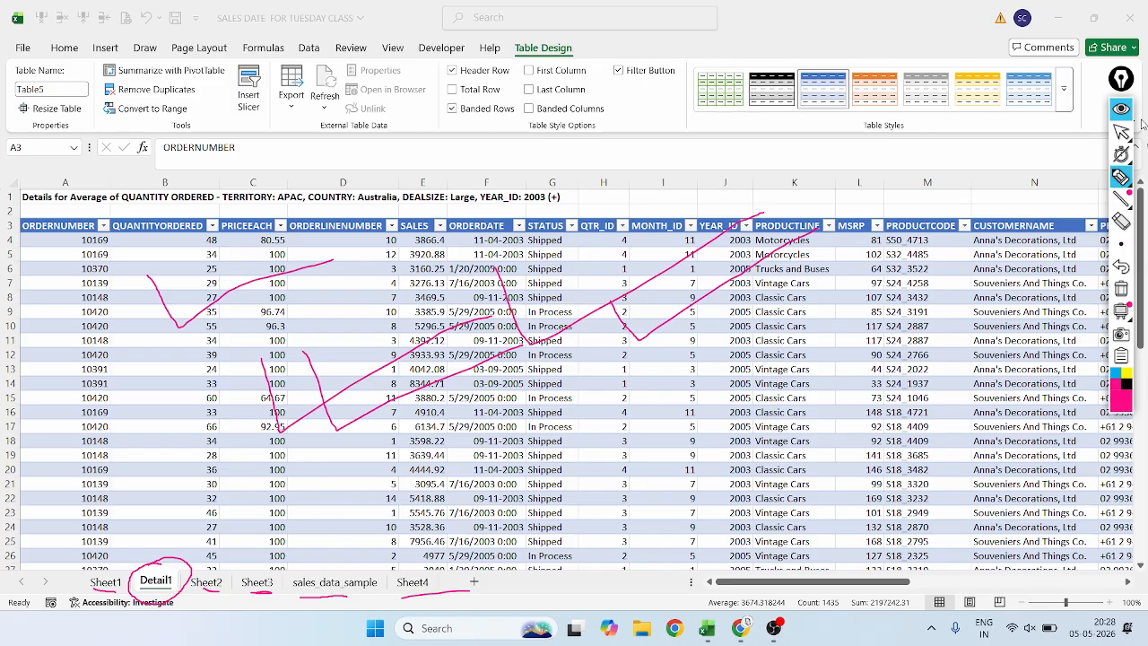
left_click(1121, 266)
left_click(1121, 266)
left_click(1121, 266)
left_click(1121, 266)
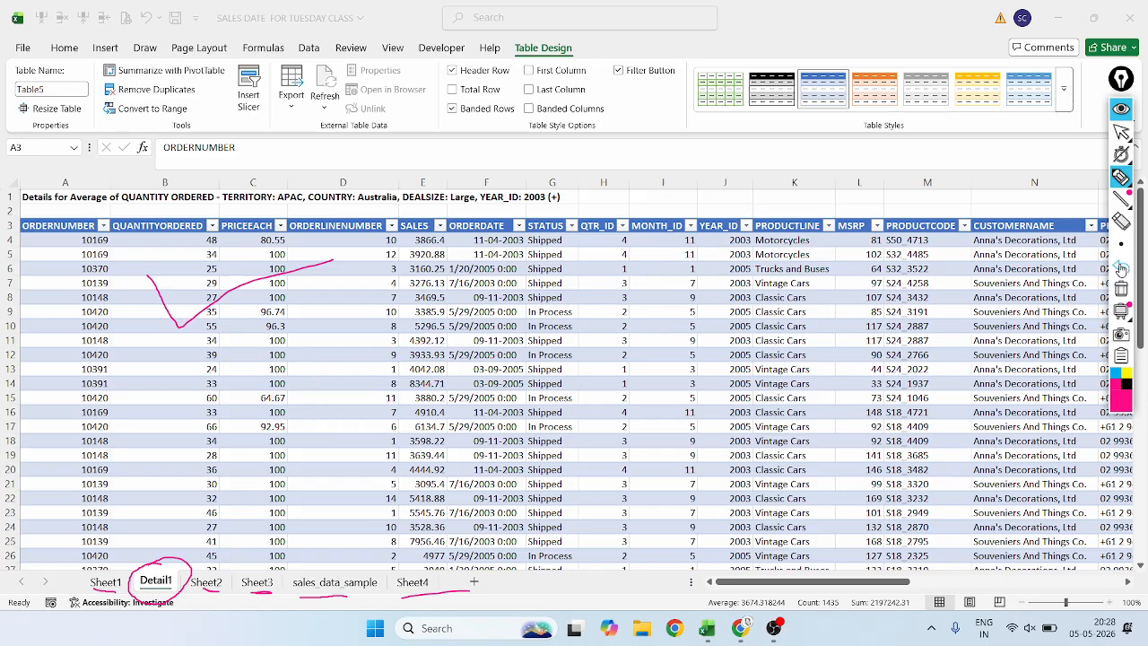
left_click(1121, 266)
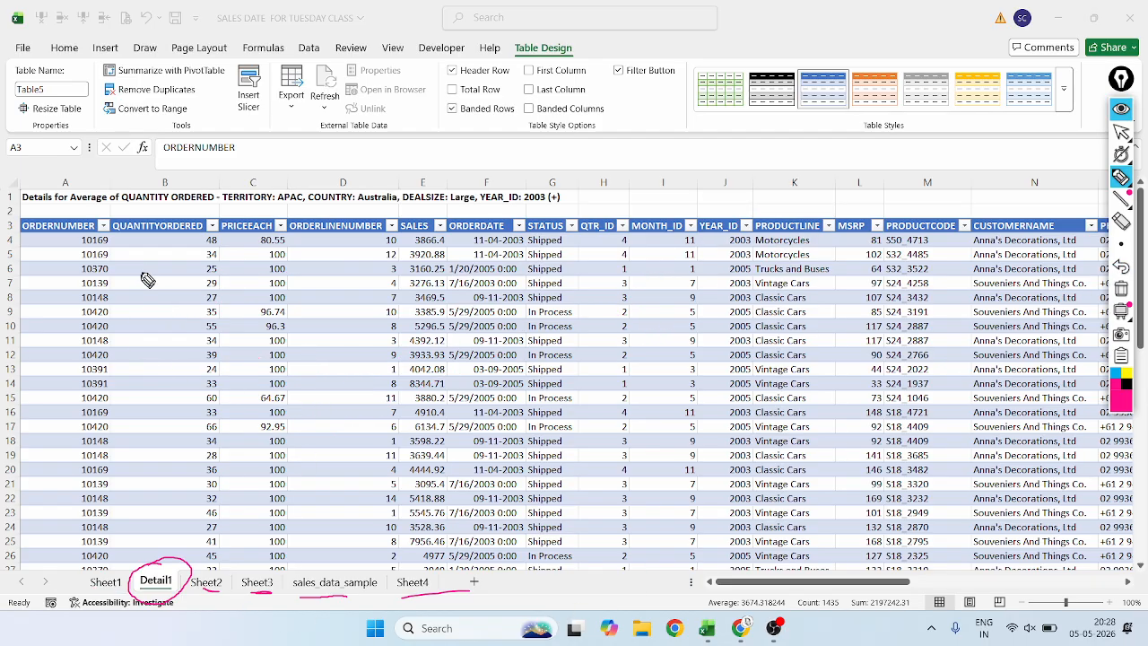
Draw two new large overlapping magenta ticks across the middle of the details table.
left_click_drag(272, 305, 556, 289)
mouse_move(353, 318)
left_mouse_down()
mouse_move(375, 399)
mouse_move(647, 283)
left_mouse_up()
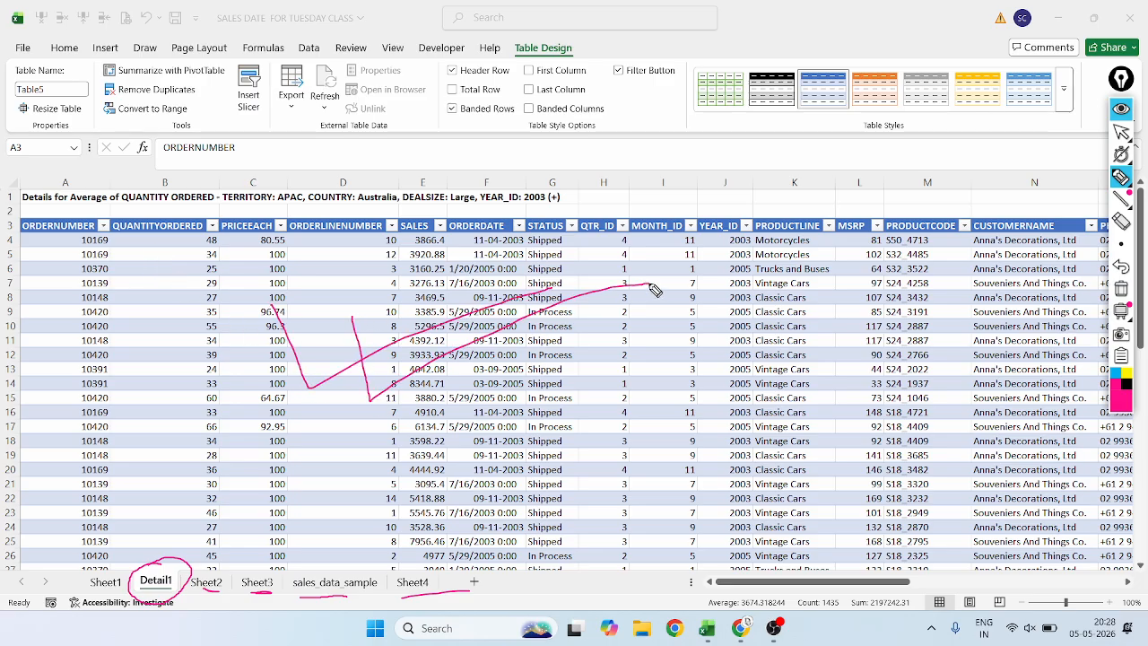
Draw a third large magenta tick on the details table, then undo all ticks and the underlines below Sheet2 and Sheet3.
left_click_drag(563, 339, 721, 288)
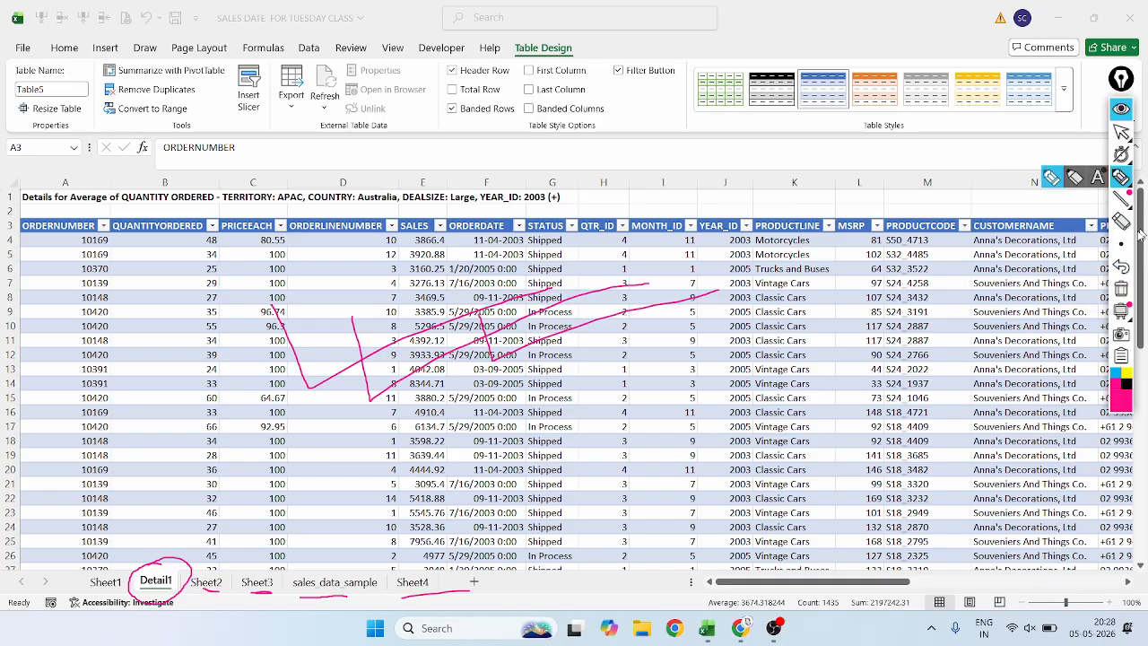
left_click(1120, 267)
left_click(1120, 267)
left_click(1120, 267)
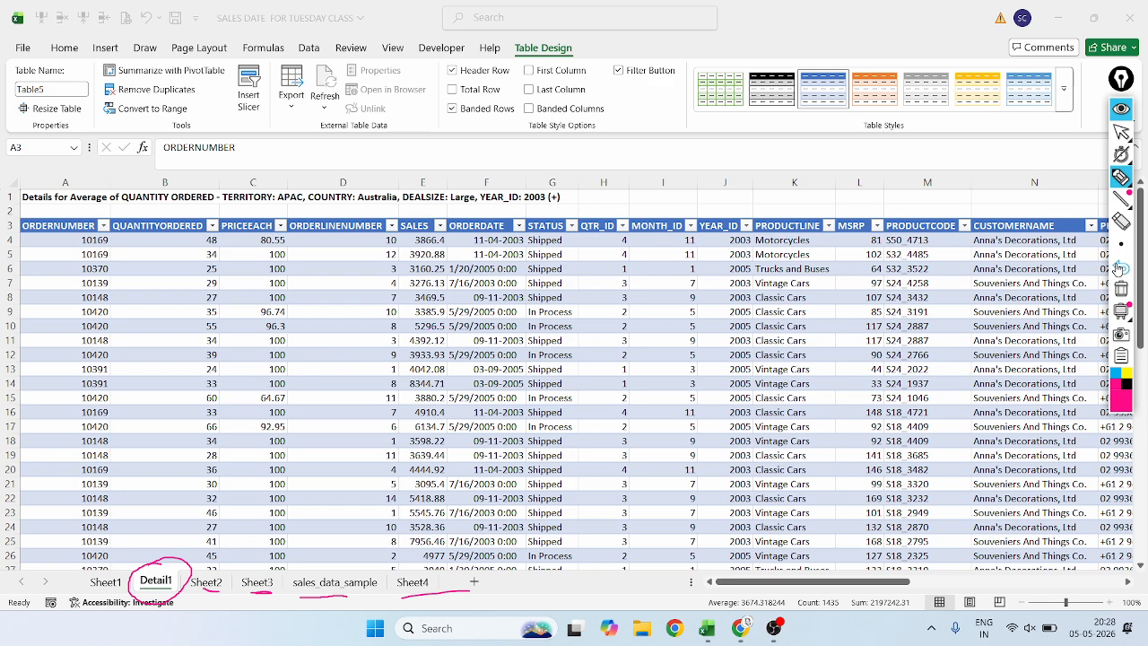
left_click(1120, 267)
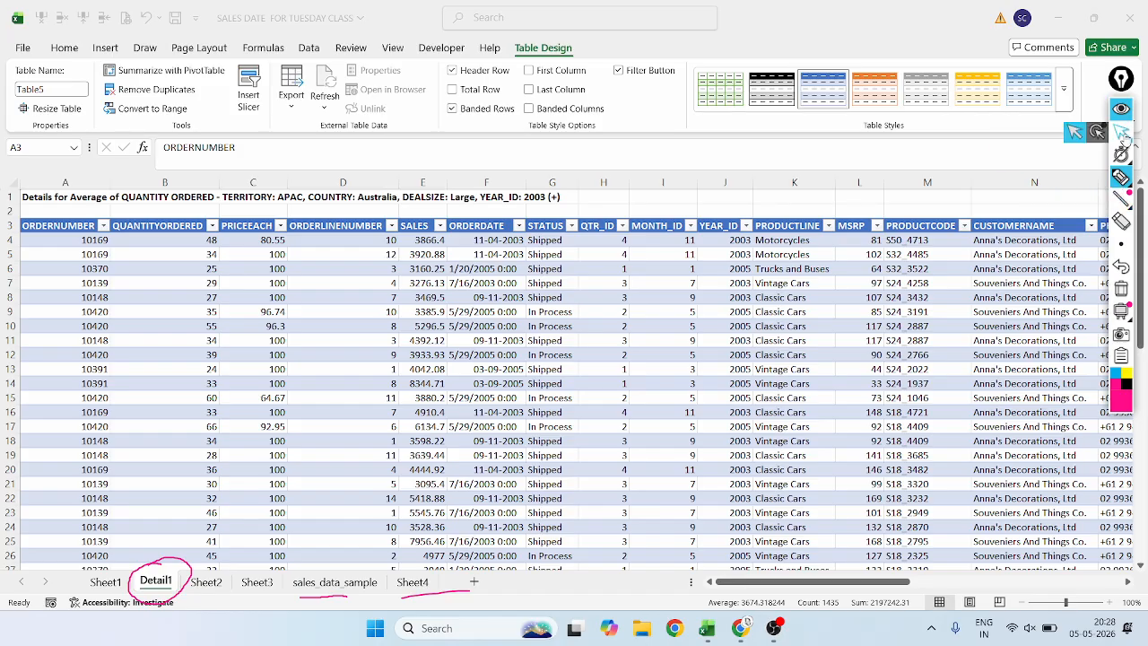
Undo the Detail1 extraction and show the source details behind Australia's APAC Average of QUANTITY ORDERED again.
left_click(1122, 132)
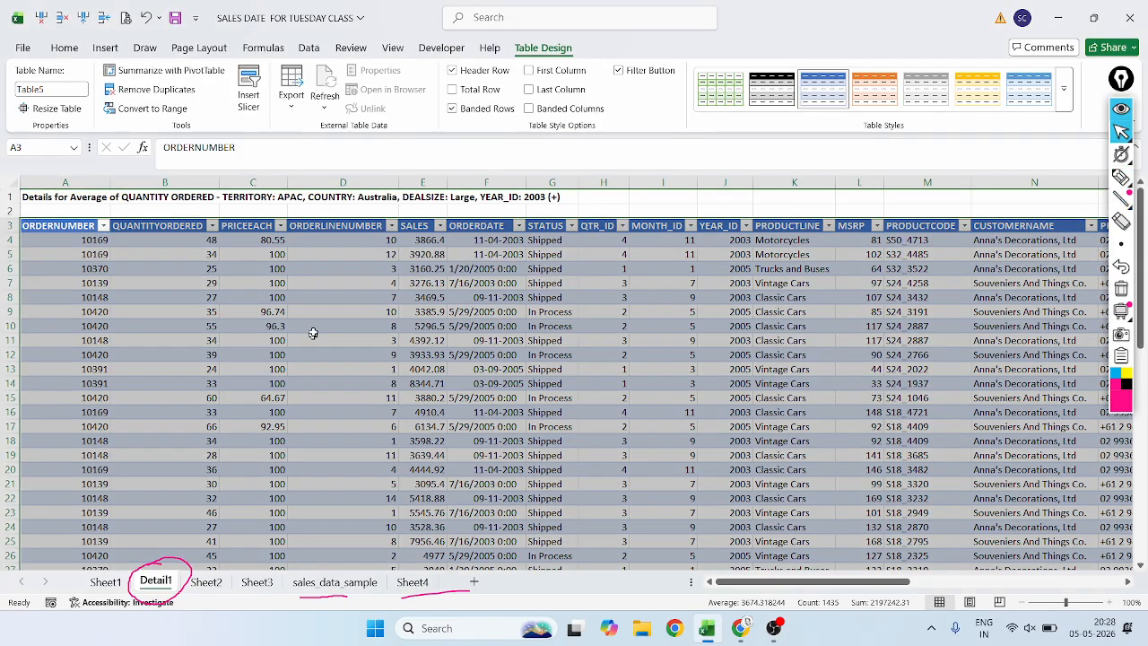
left_click(145, 17)
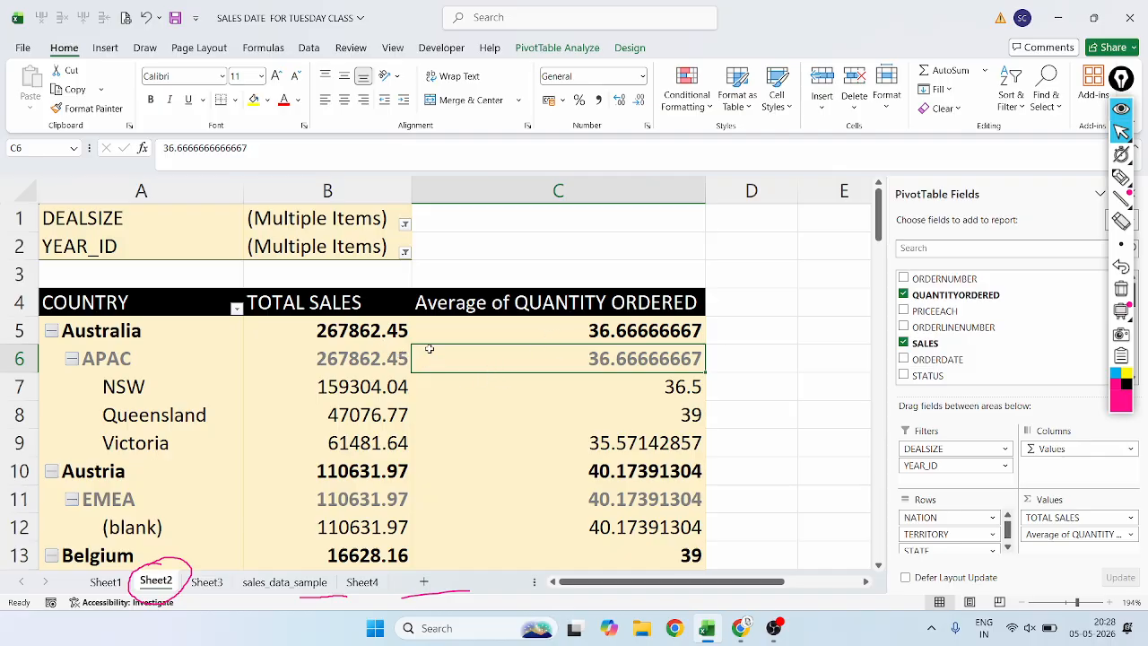
mouse_move(432, 357)
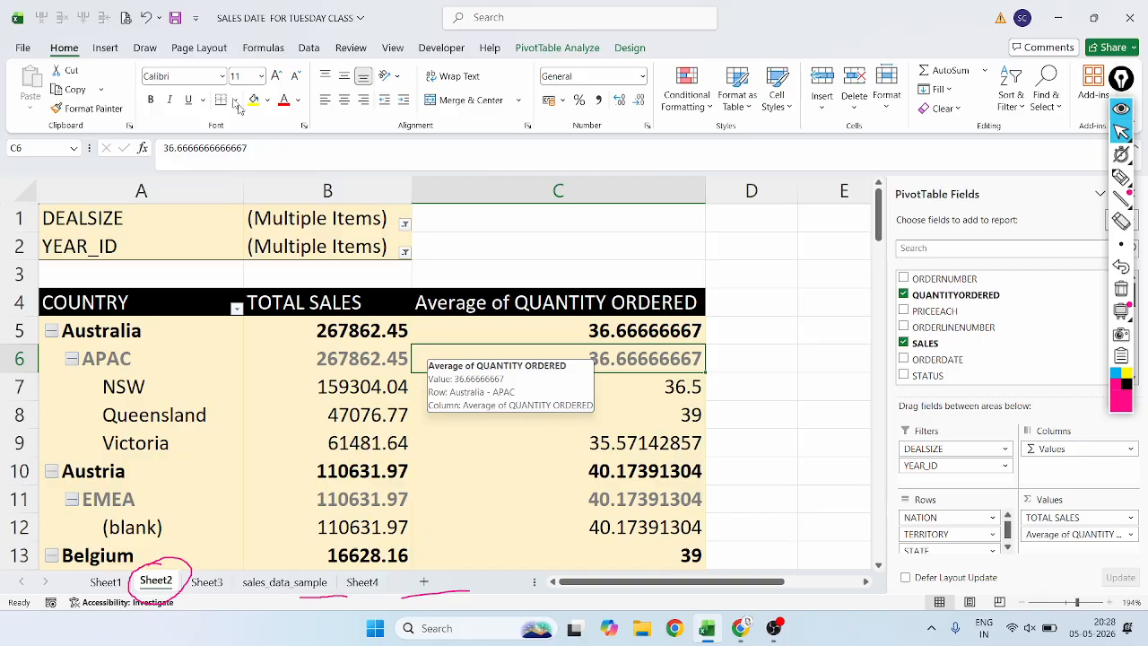
left_click(578, 46)
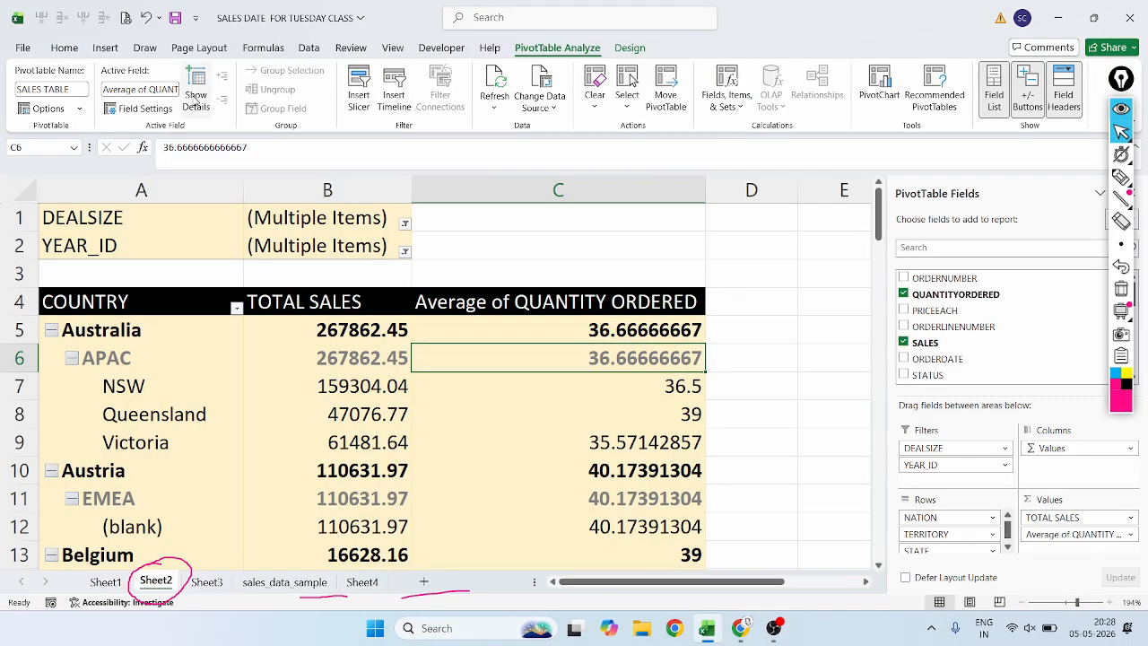
left_click(196, 99)
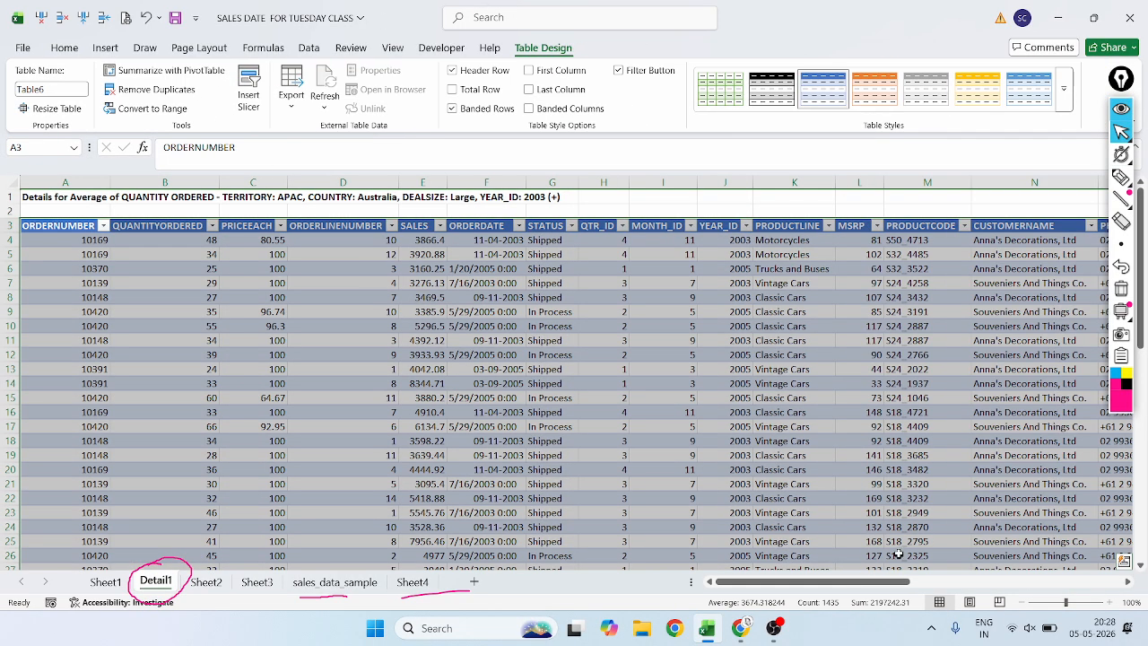
Undo the repeated details extraction and outline Australia's APAC average quantity twice in magenta ink on Sheet2.
mouse_move(843, 581)
left_mouse_down()
mouse_move(1020, 557)
mouse_move(838, 565)
left_mouse_up()
left_click(206, 582)
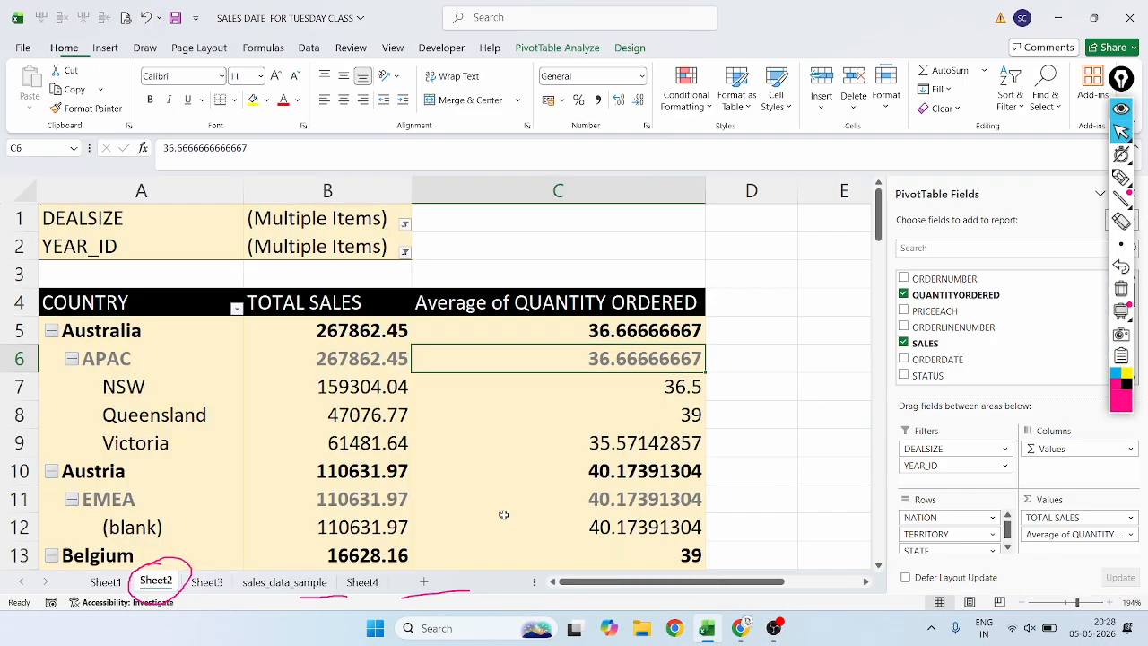
left_click(1121, 177)
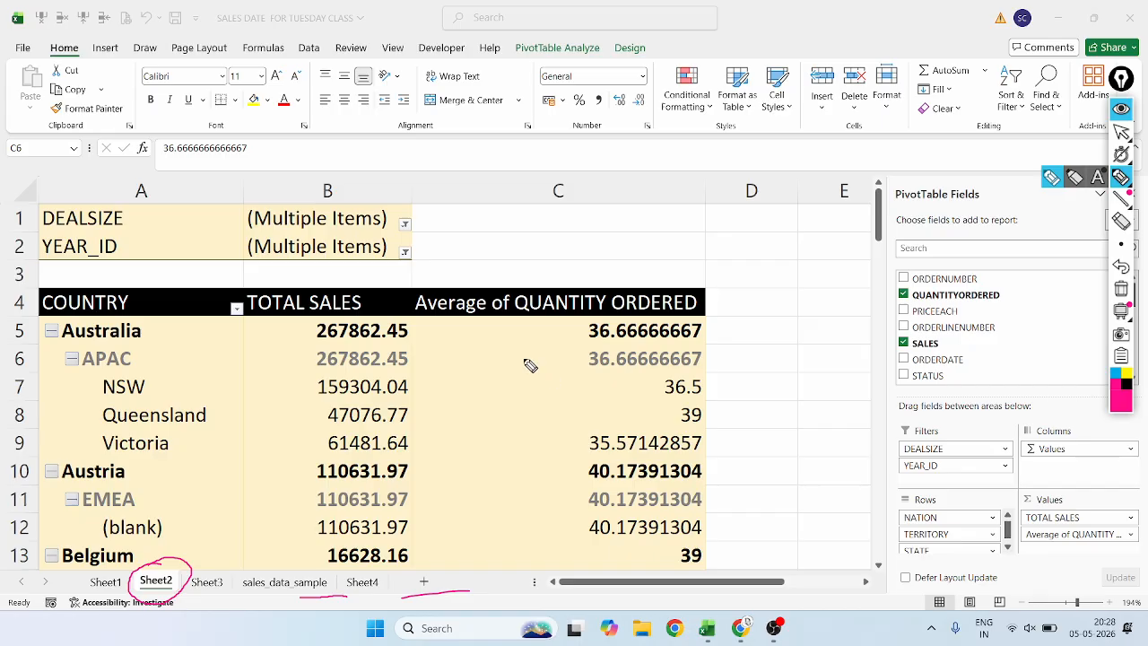
mouse_move(466, 370)
left_mouse_down()
mouse_move(515, 380)
mouse_move(722, 366)
mouse_move(720, 348)
mouse_move(633, 345)
mouse_move(502, 351)
mouse_move(475, 372)
left_mouse_up()
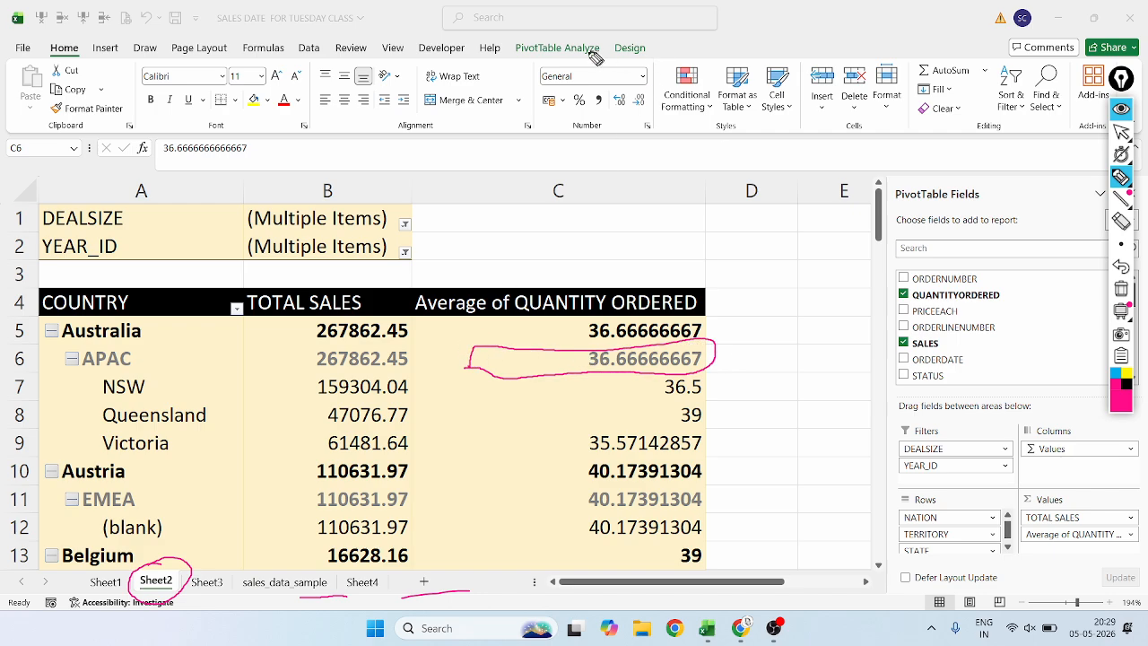
left_click(1121, 132)
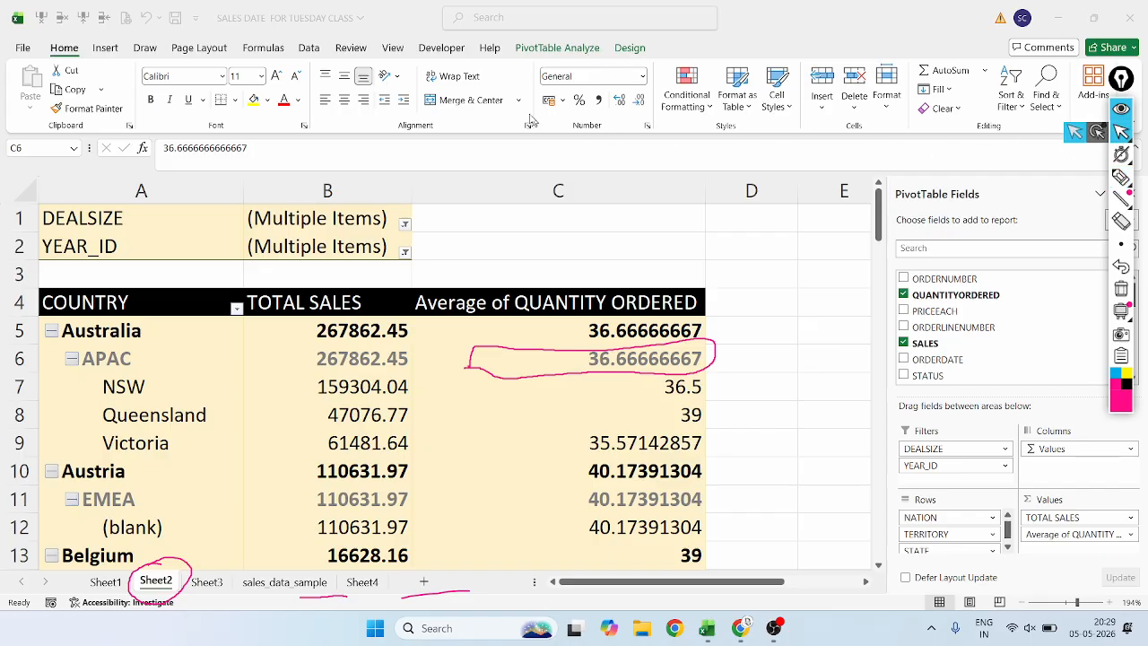
left_click(565, 48)
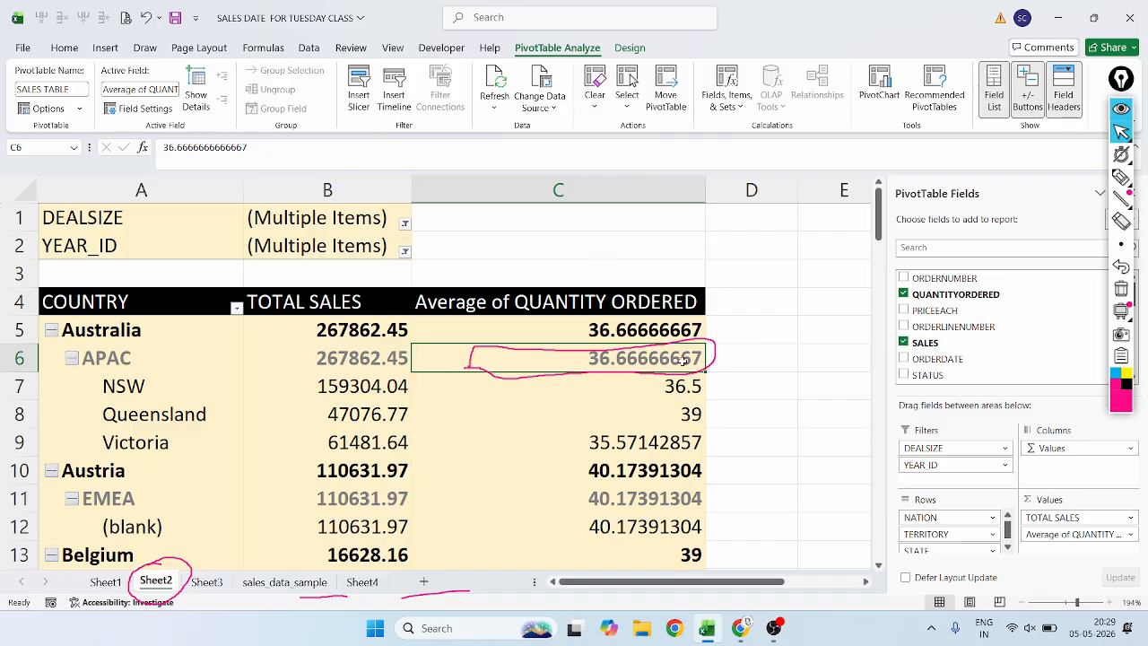
left_click(1121, 177)
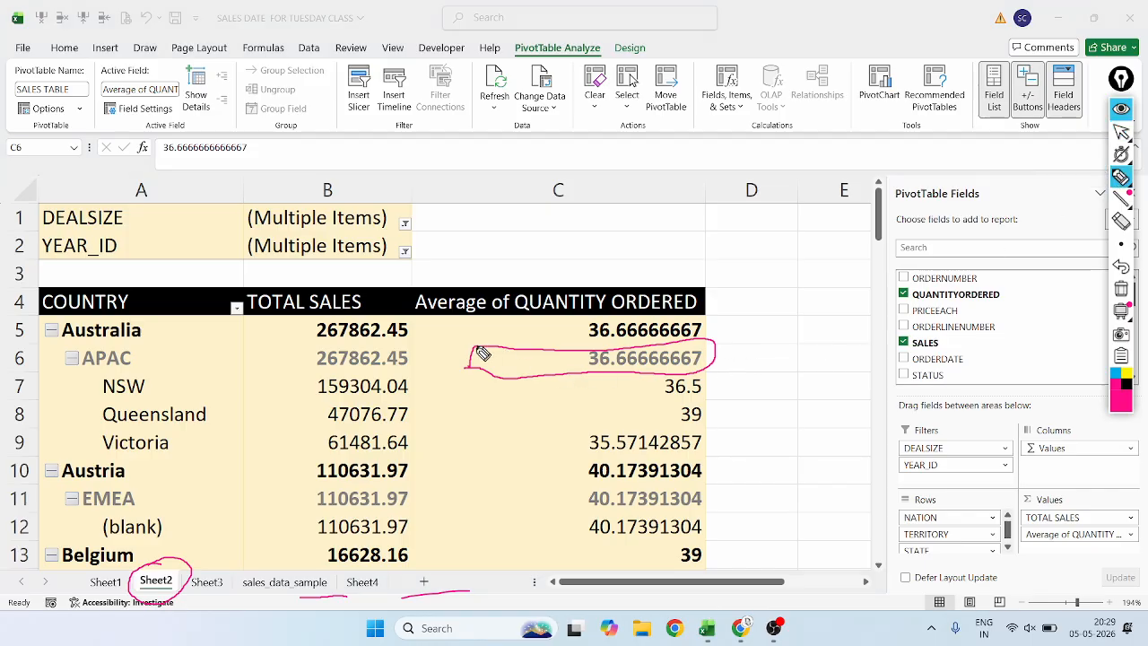
mouse_move(484, 380)
left_mouse_down()
mouse_move(722, 380)
mouse_move(728, 347)
mouse_move(467, 348)
left_mouse_up()
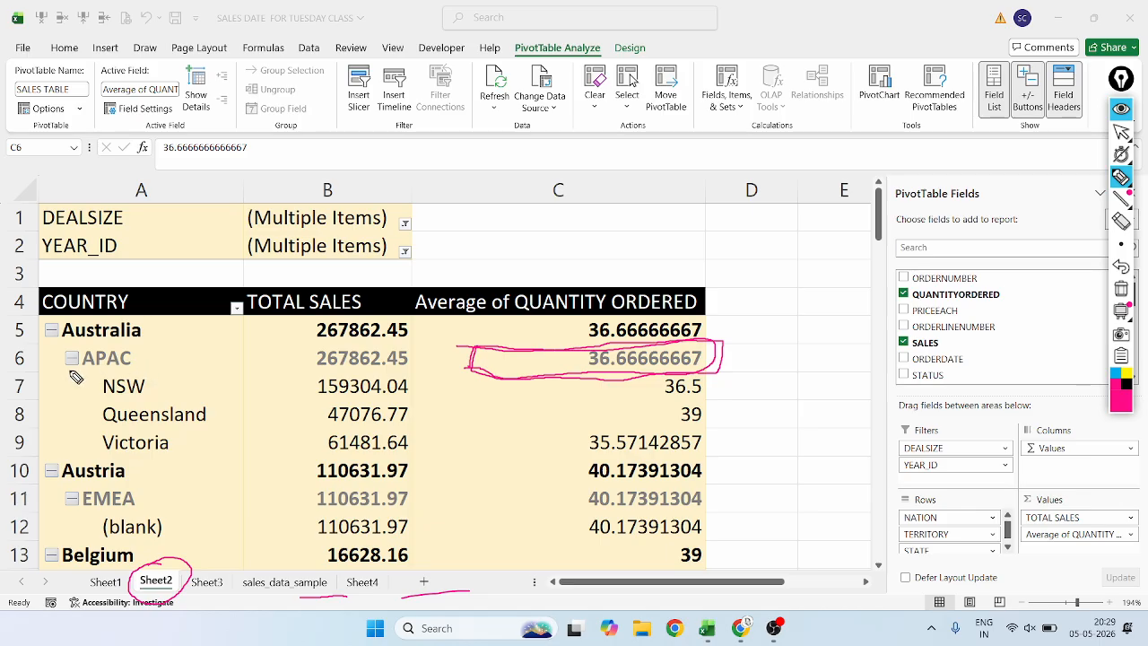
Box APAC, bracket its three states and mark the country, territory and state levels with handwritten C, T and S.
left_click_drag(59, 342, 145, 344)
mouse_move(64, 350)
left_mouse_down()
mouse_move(59, 368)
mouse_move(89, 371)
mouse_move(155, 372)
mouse_move(156, 352)
mouse_move(65, 354)
left_mouse_up()
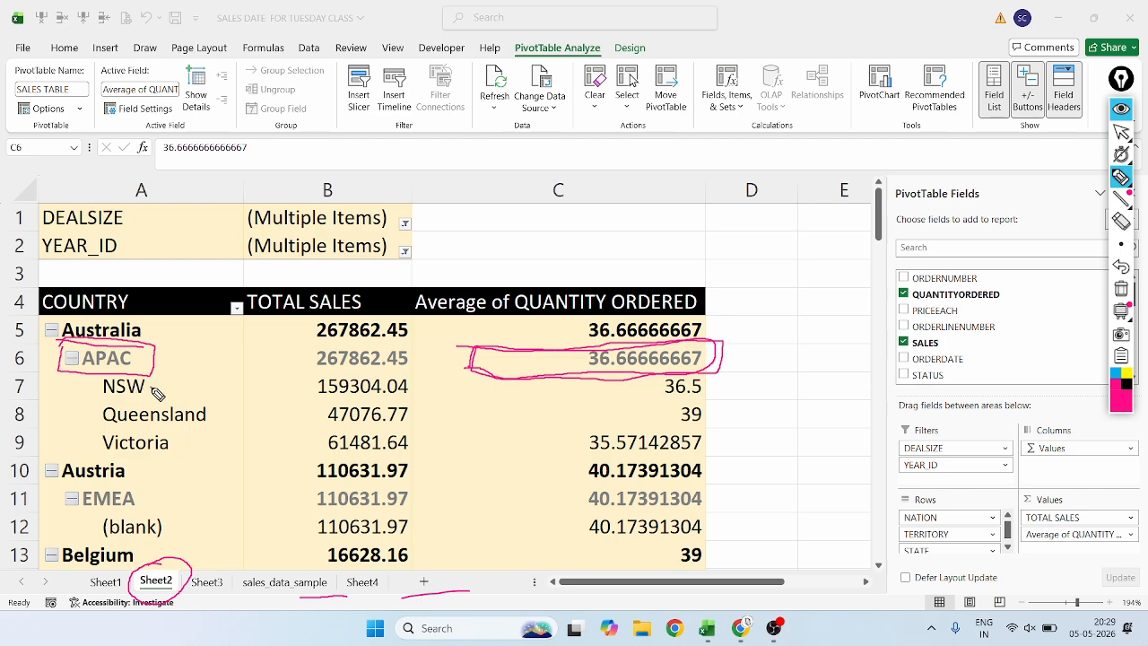
mouse_move(153, 389)
left_mouse_down()
mouse_move(174, 380)
mouse_move(225, 411)
mouse_move(214, 445)
left_mouse_up()
mouse_move(165, 321)
left_mouse_down()
mouse_move(186, 374)
mouse_move(194, 347)
left_mouse_up()
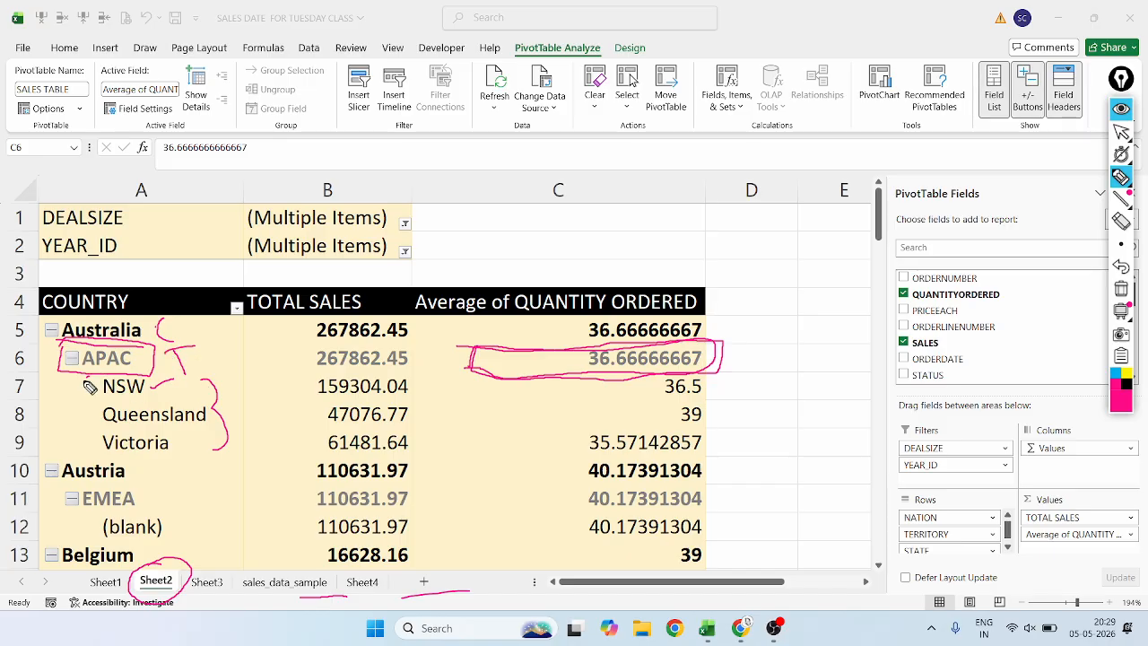
mouse_move(90, 385)
left_mouse_down()
mouse_move(75, 432)
mouse_move(85, 450)
left_mouse_up()
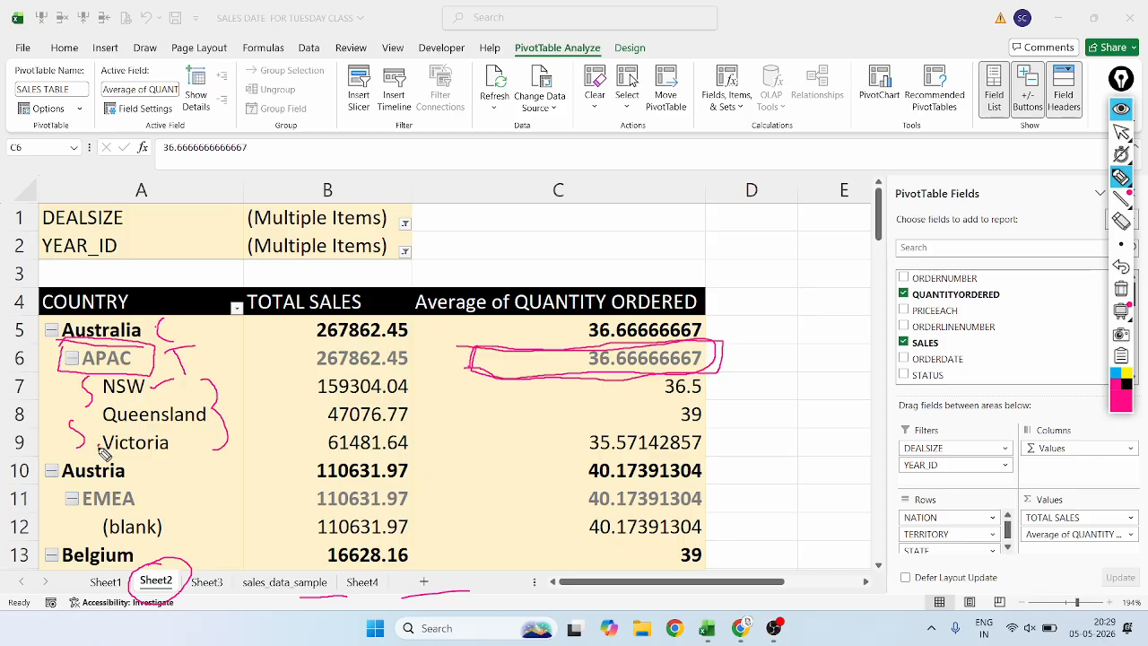
Circle the STATE, COUNTRY and TERRITORY headings in magenta ink on the sales_data_sample sheet.
left_click(1122, 130)
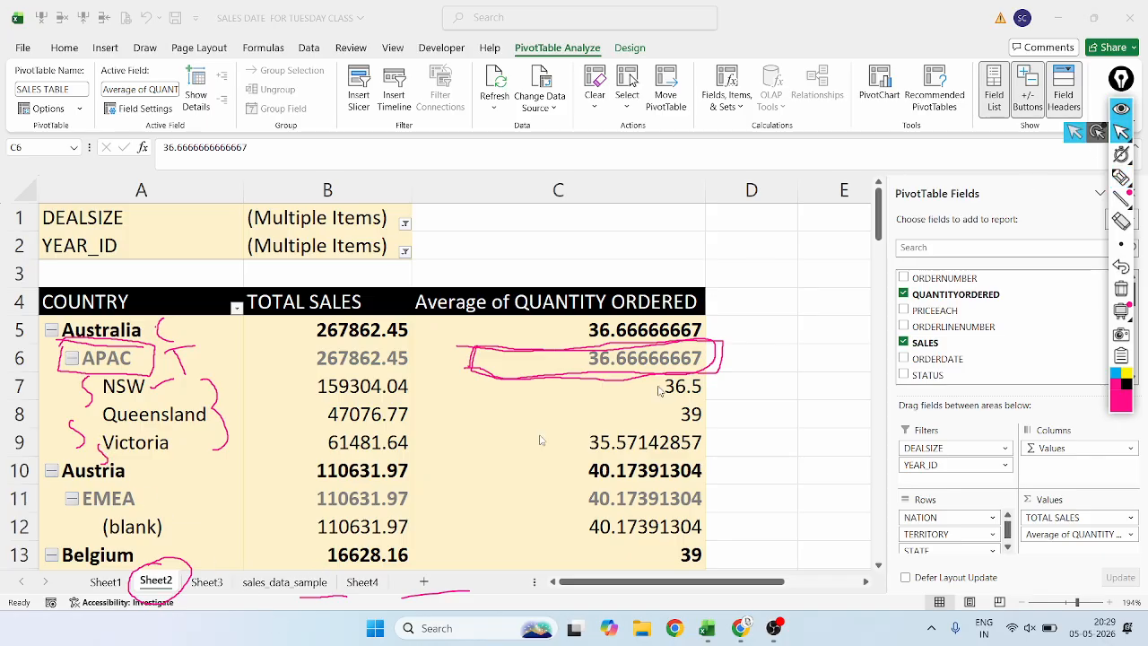
left_click(284, 583)
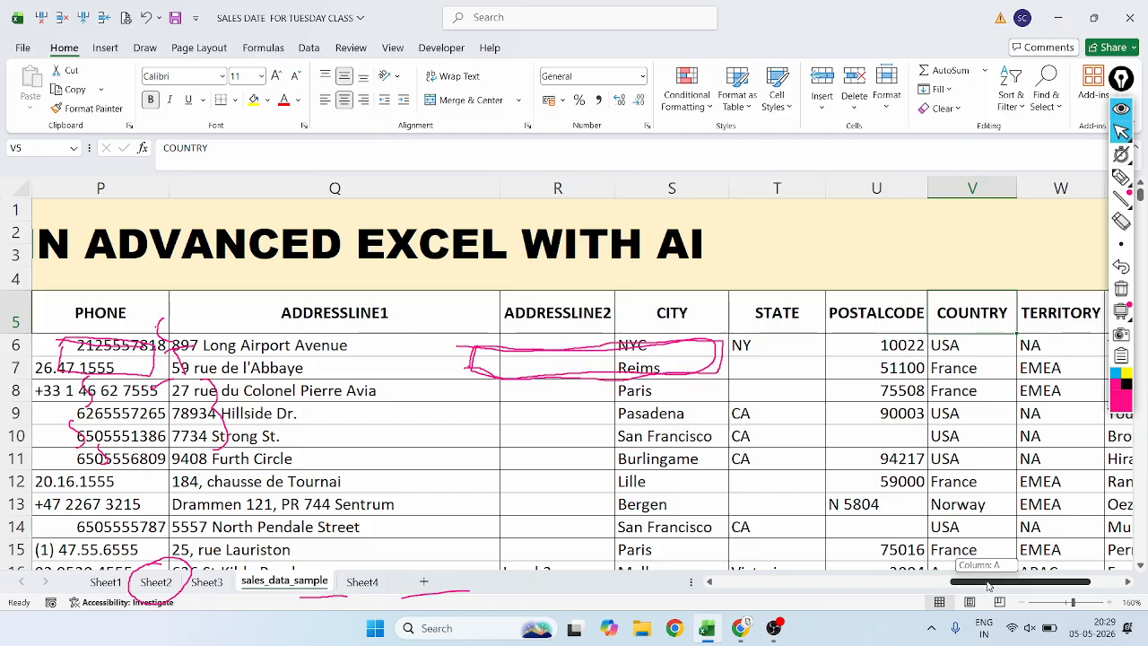
scroll(979, 552, "right", 5)
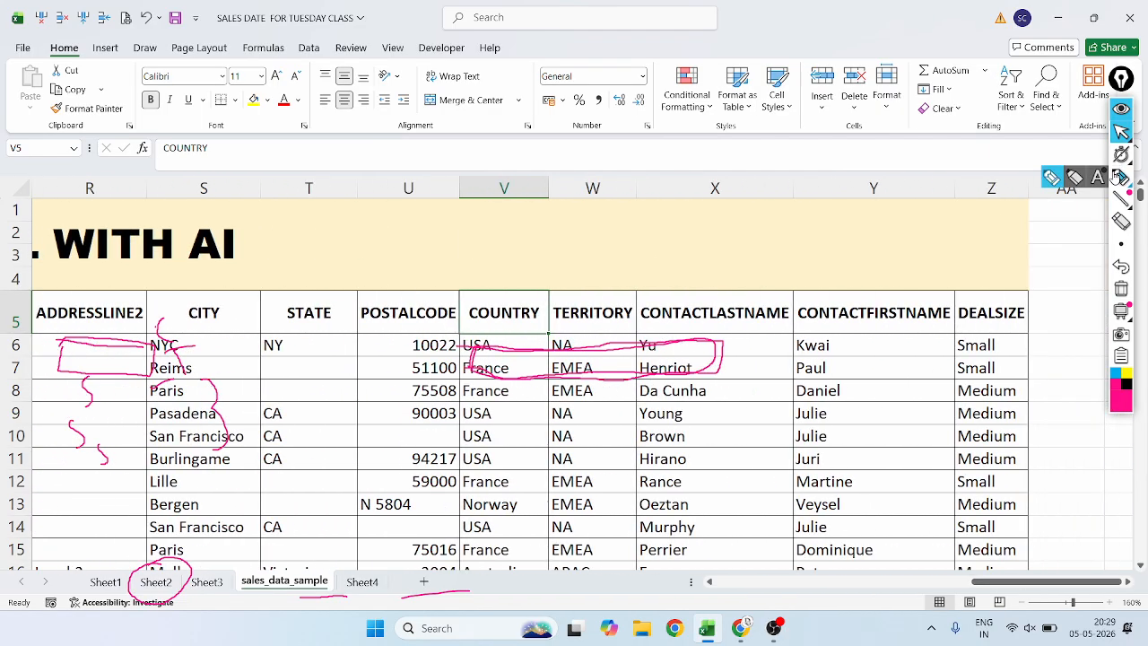
left_click(1121, 176)
mouse_move(314, 290)
left_mouse_down()
mouse_move(270, 324)
mouse_move(348, 334)
mouse_move(335, 296)
left_mouse_up()
mouse_move(561, 284)
left_mouse_down()
mouse_move(449, 315)
mouse_move(547, 333)
mouse_move(551, 302)
mouse_move(549, 314)
mouse_move(664, 323)
mouse_move(612, 285)
left_mouse_up()
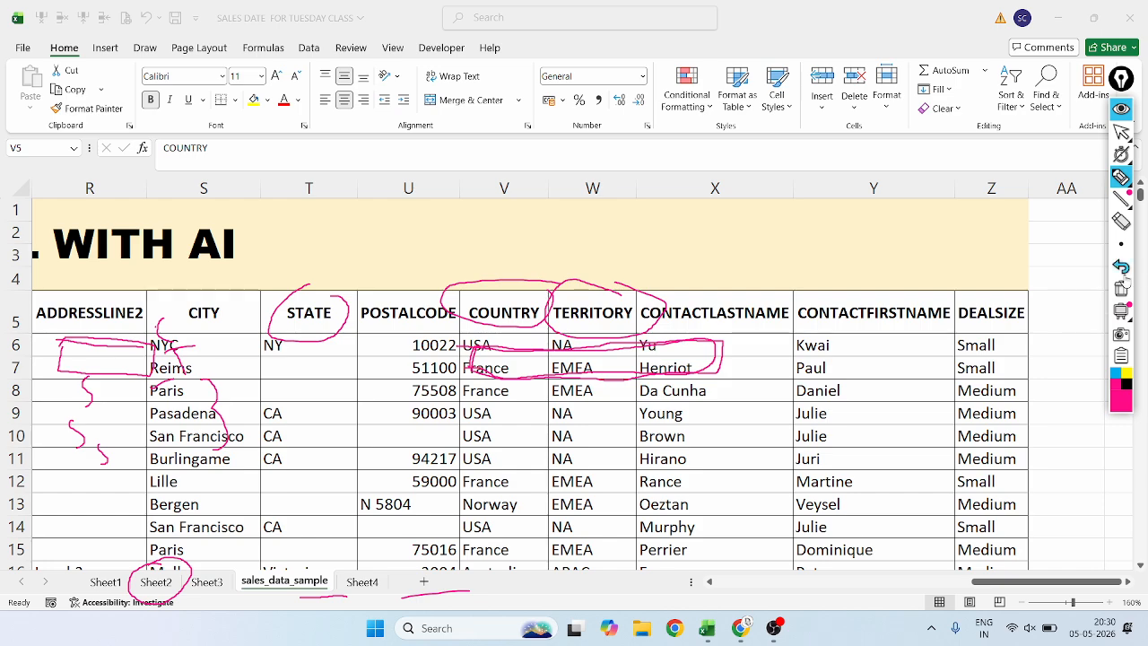
Erase the magenta circles, boxes, letters and sheet-name markings over the sales_data_sample sheet.
left_click(1121, 220)
mouse_move(618, 296)
left_mouse_down()
mouse_move(530, 359)
mouse_move(439, 277)
mouse_move(123, 392)
mouse_move(130, 374)
mouse_move(112, 638)
mouse_move(218, 561)
mouse_move(157, 436)
left_mouse_up()
mouse_move(100, 460)
left_mouse_down()
mouse_move(430, 595)
mouse_move(322, 608)
left_mouse_up()
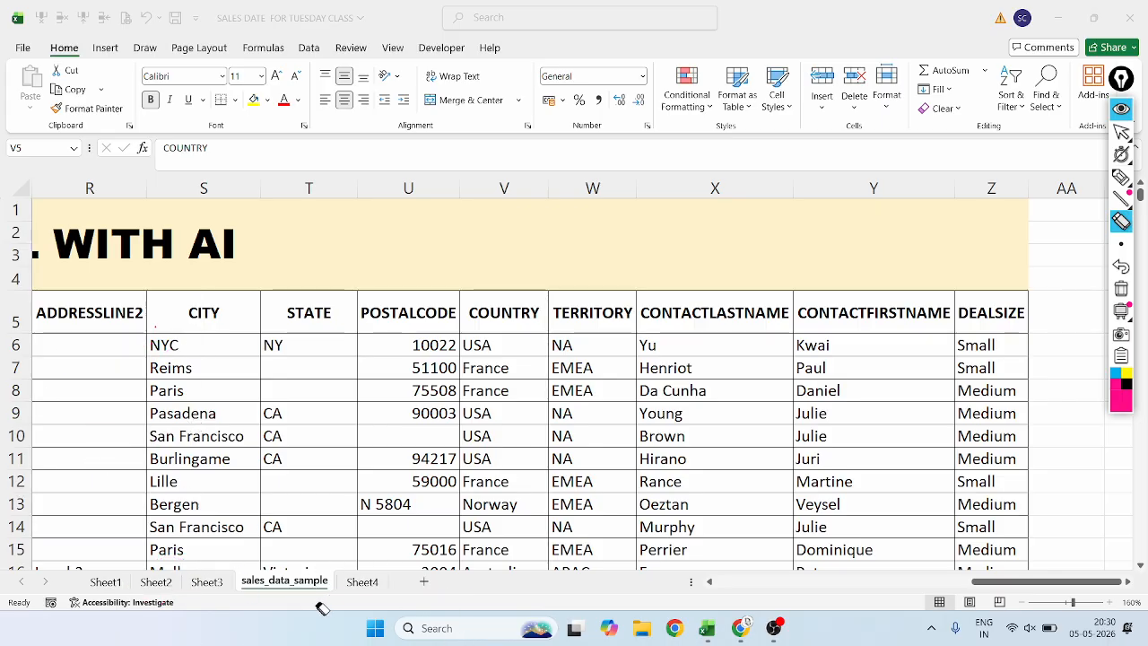
left_click(1121, 131)
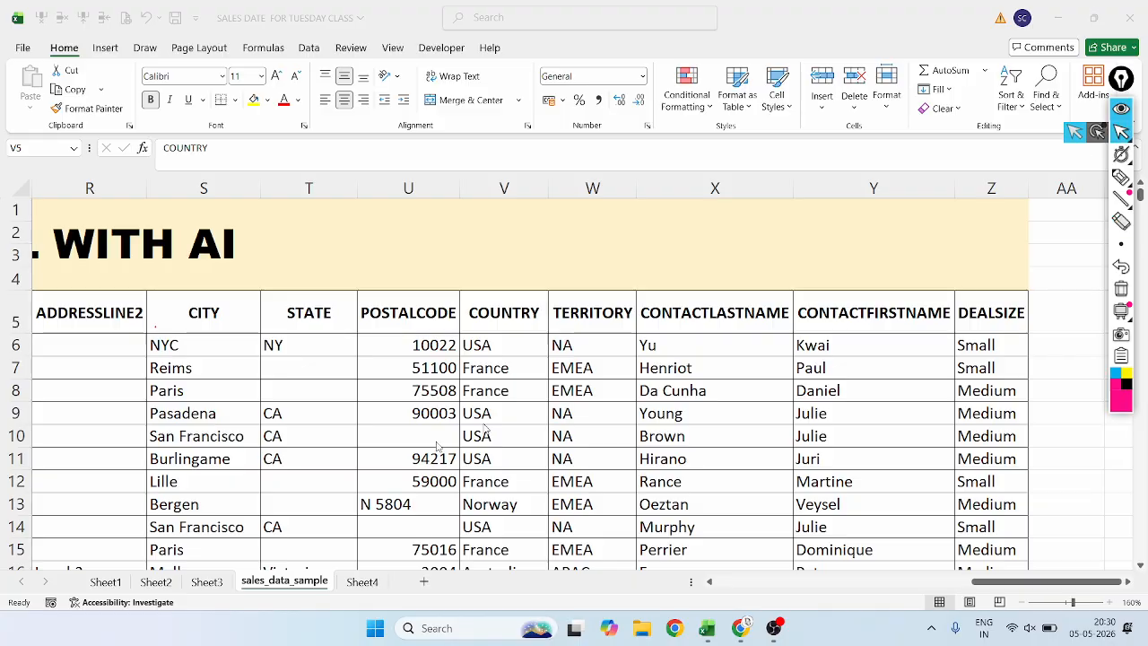
On Sheet2, circle Australia's APAC average quantity, tick Australia and draw a magenta arrow from the circle to APAC.
left_click(156, 582)
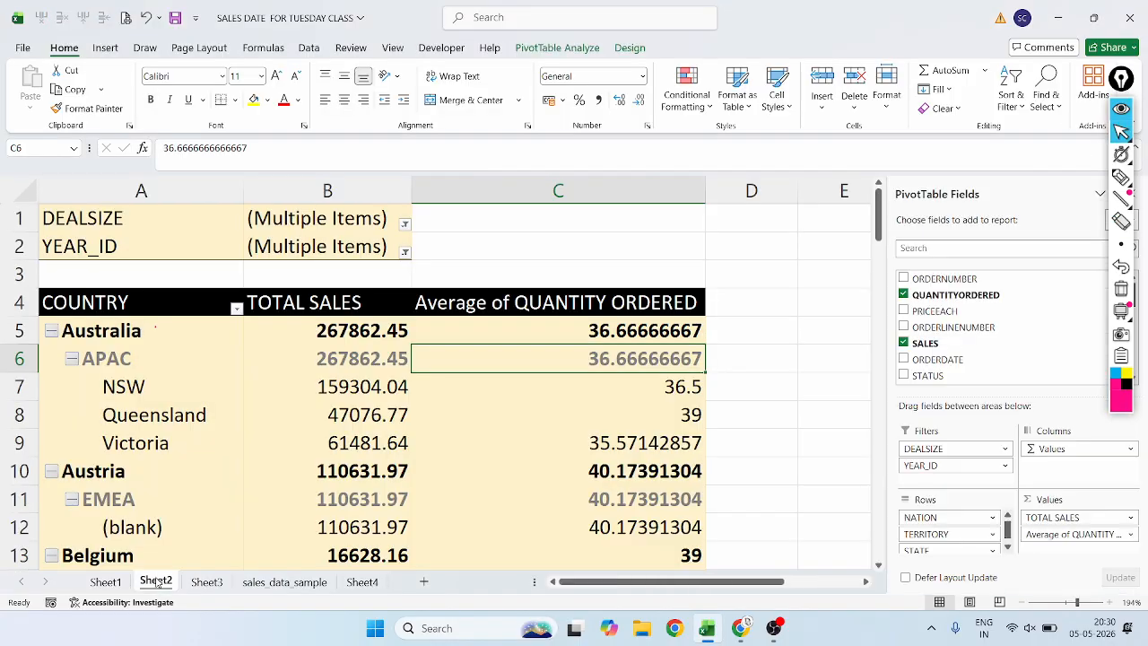
left_click(1121, 177)
mouse_move(452, 374)
left_mouse_down()
mouse_move(610, 386)
mouse_move(692, 382)
mouse_move(715, 367)
mouse_move(635, 343)
mouse_move(439, 356)
mouse_move(439, 379)
left_mouse_up()
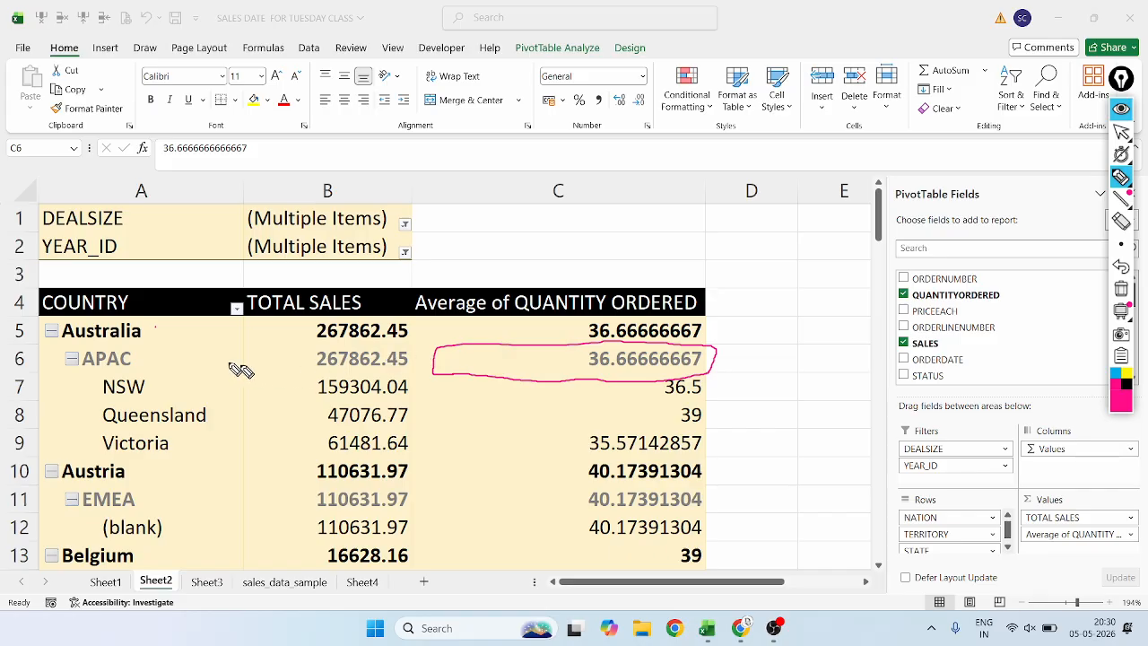
left_click_drag(150, 328, 193, 321)
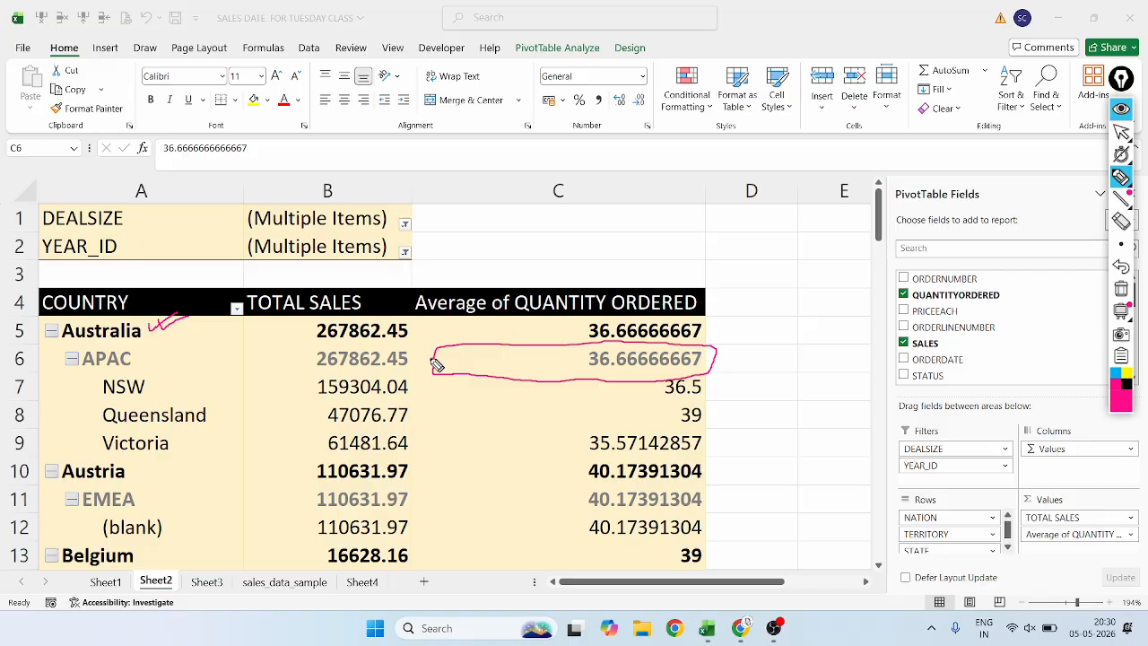
mouse_move(434, 363)
left_mouse_down()
mouse_move(151, 354)
mouse_move(167, 378)
left_mouse_up()
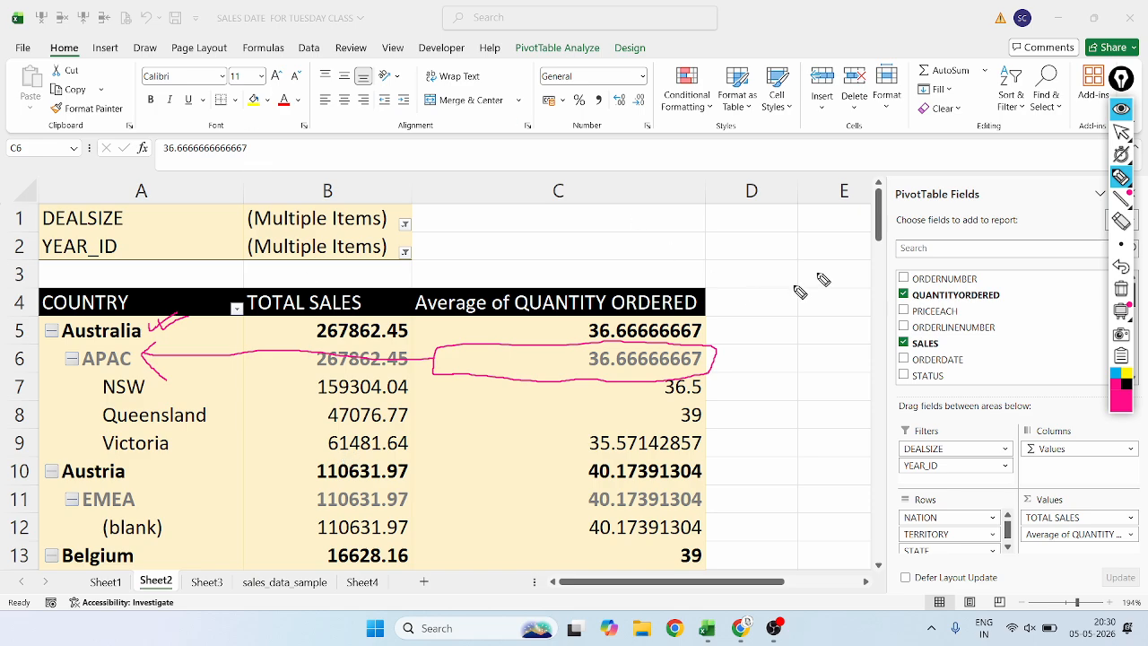
Extract the source rows behind Australia's APAC average quantity onto a new sheet with Show Details and deselect the table.
left_click(1121, 132)
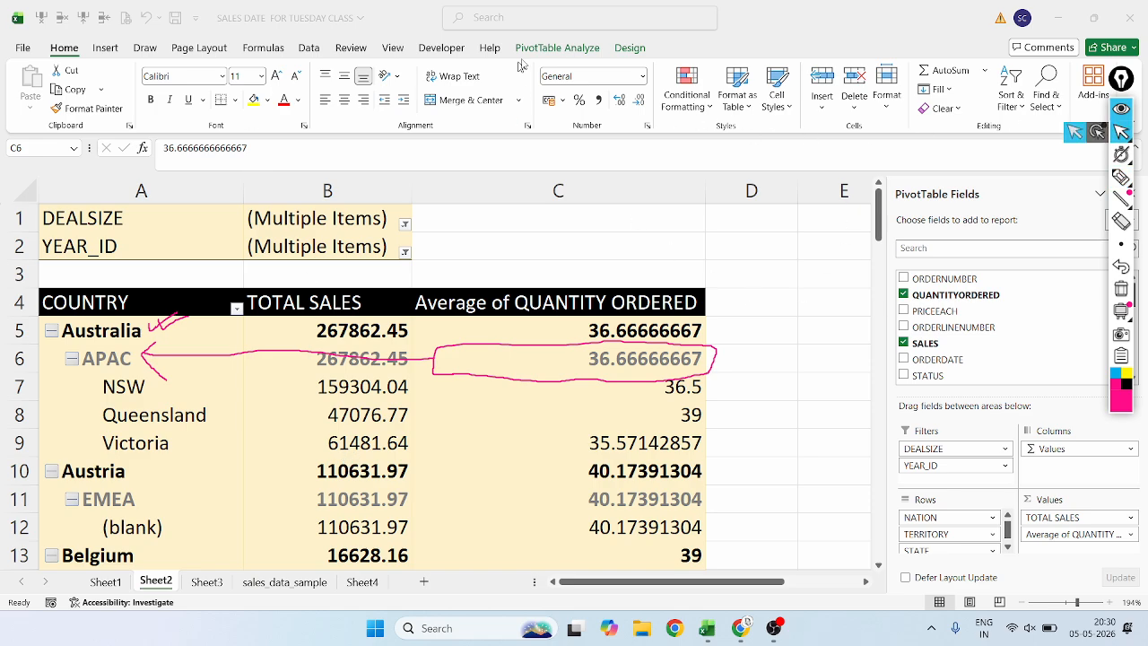
left_click_drag(593, 17, 601, 22)
double_click(599, 20)
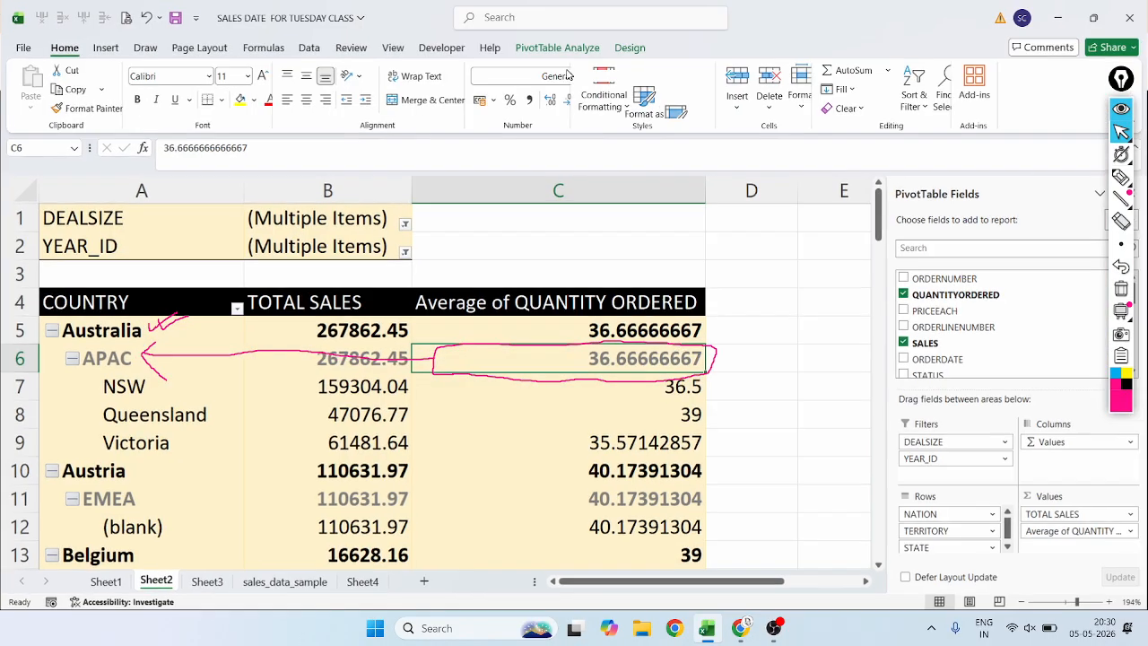
left_click(536, 46)
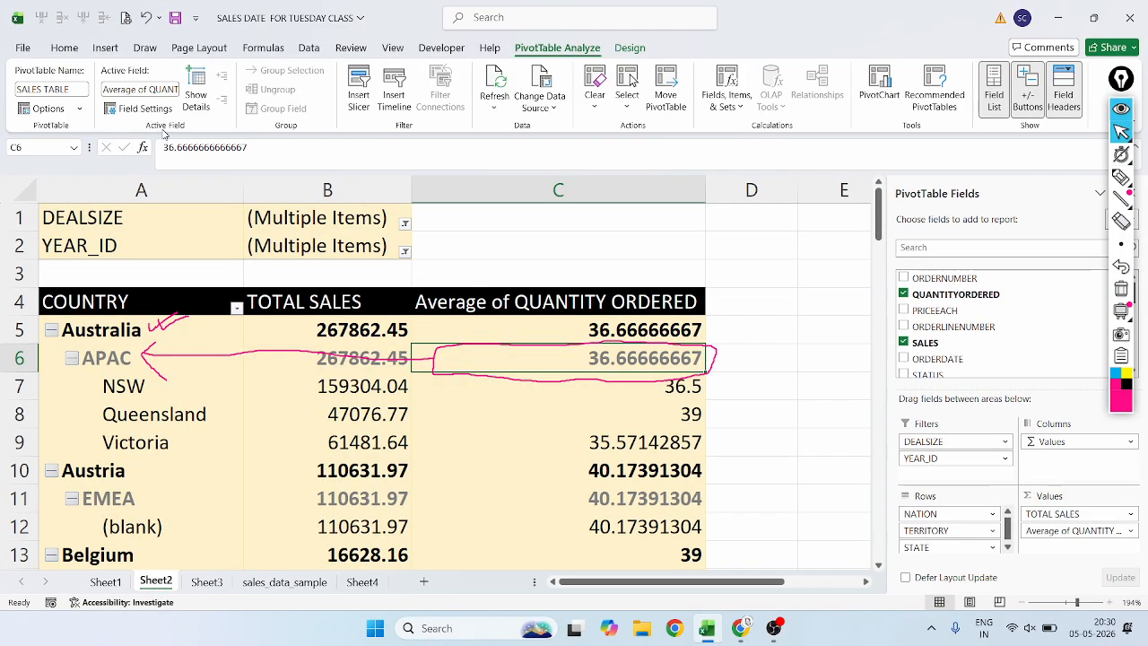
left_click(195, 95)
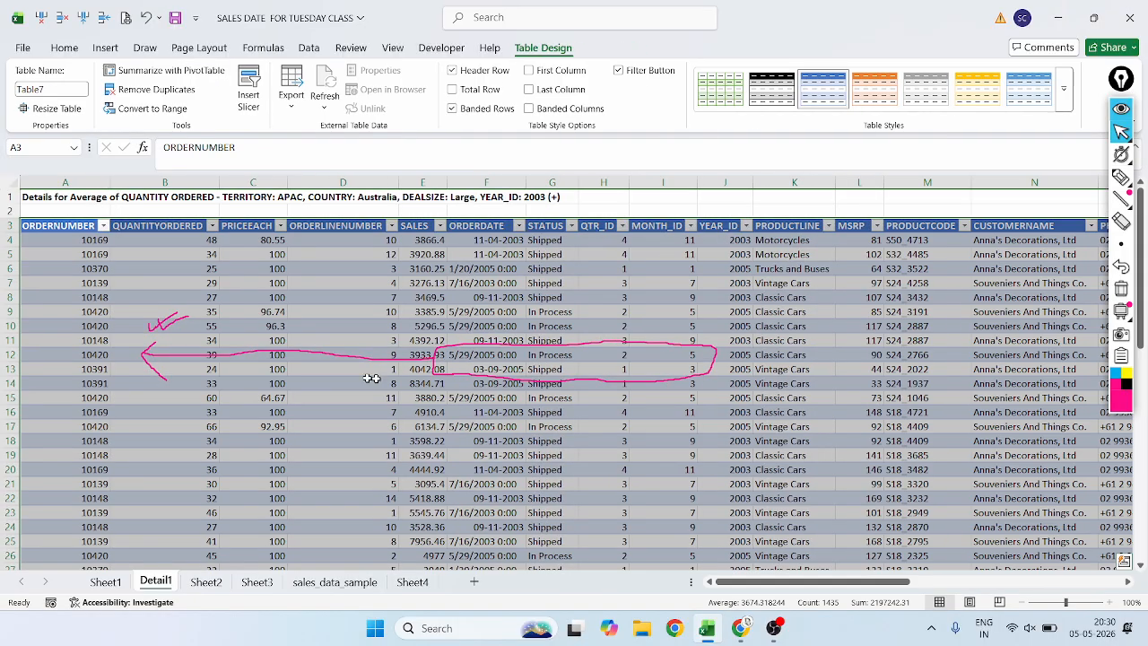
left_click(932, 341)
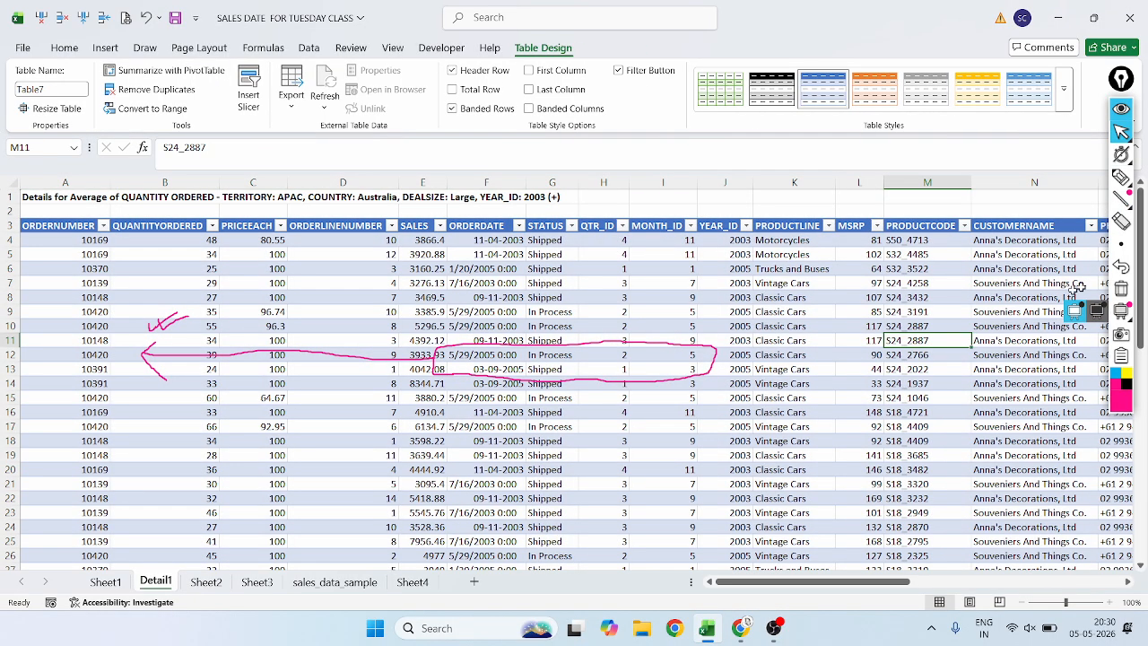
Erase the magenta circle, arrow and tick lying over the extracted details table.
left_click(1121, 221)
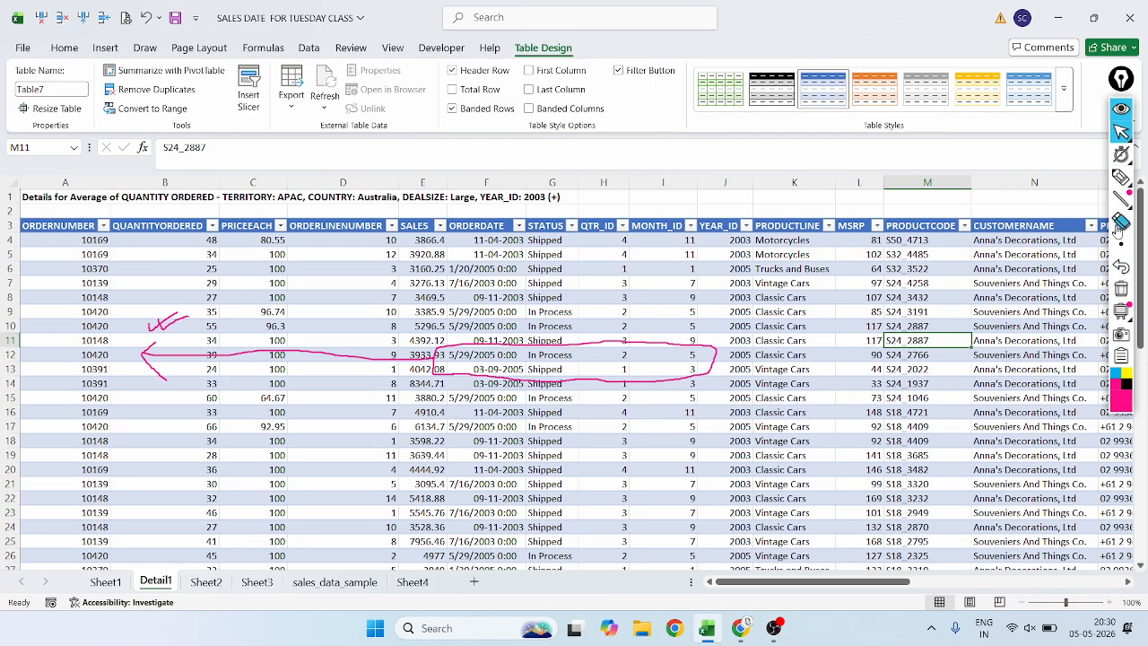
left_click(551, 346)
left_click(269, 356)
left_click_drag(164, 358, 163, 322)
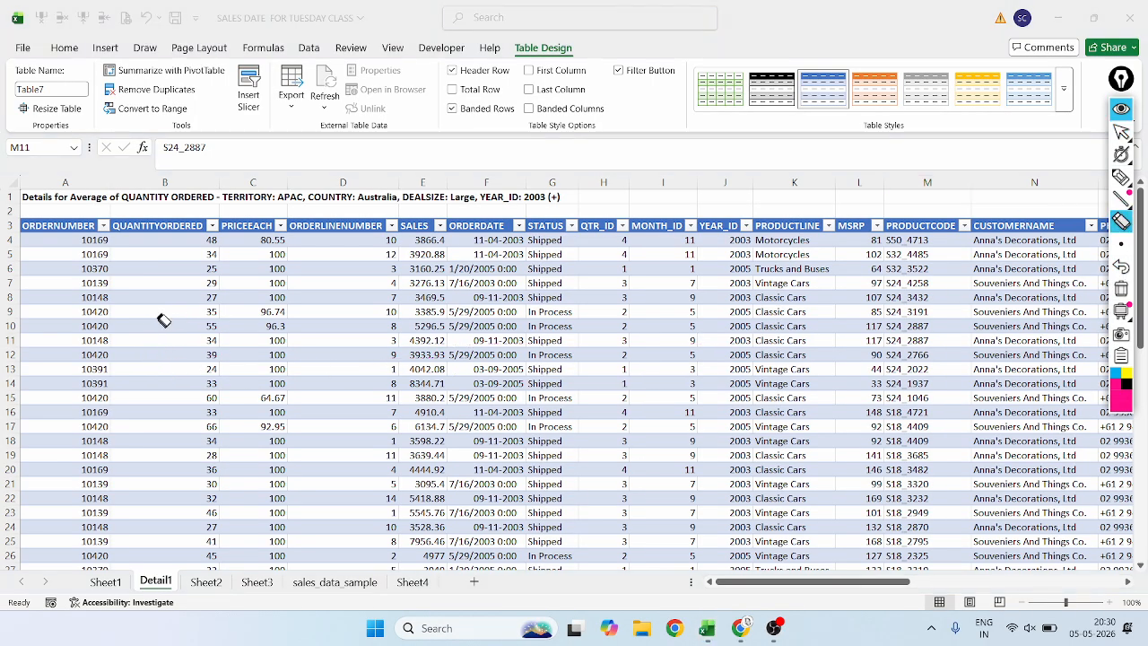
Look through the COUNTRY and TERRITORY columns of the sales_data_sample sheet for the scattered Australia and APAC rows.
left_click(1121, 177)
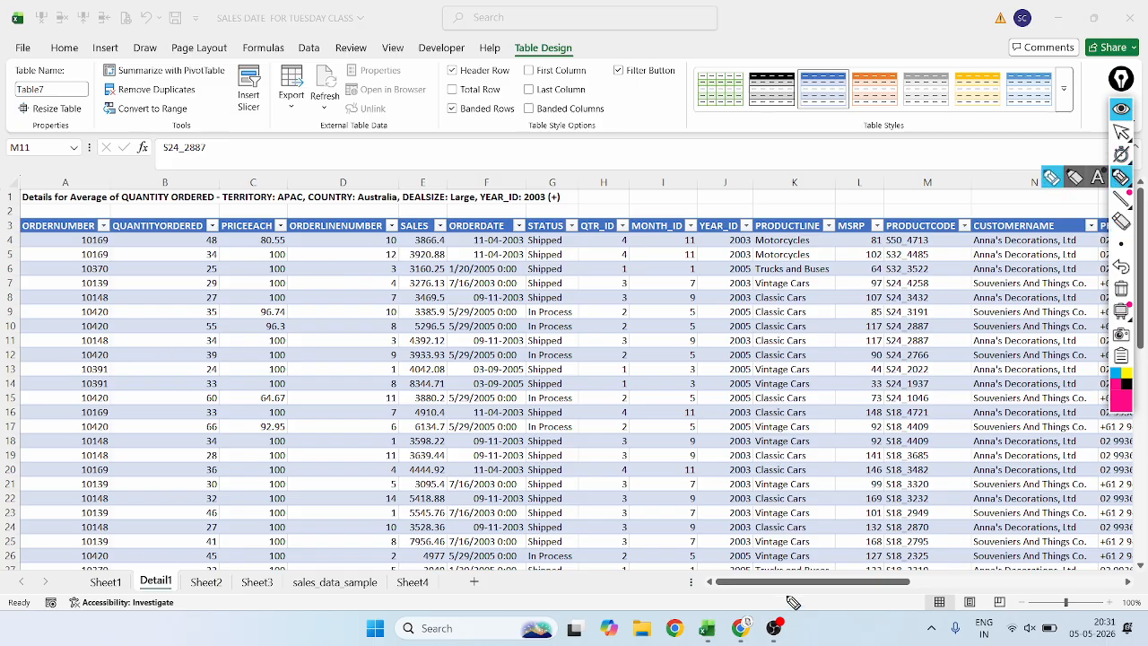
left_click(1121, 132)
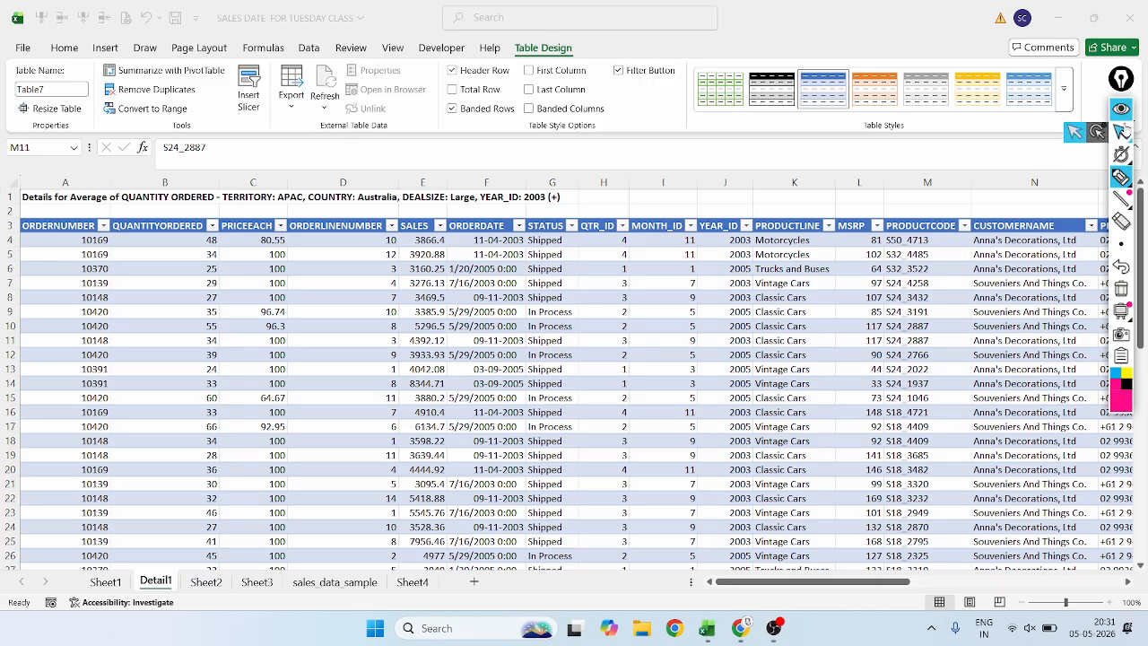
left_click(768, 581)
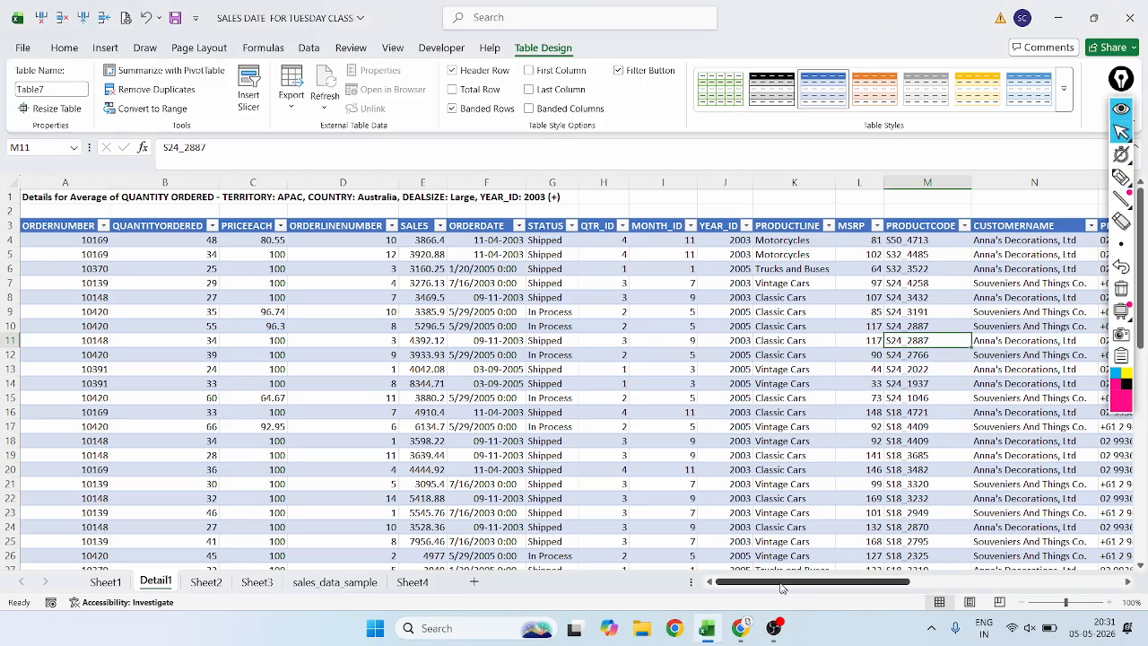
left_click(335, 582)
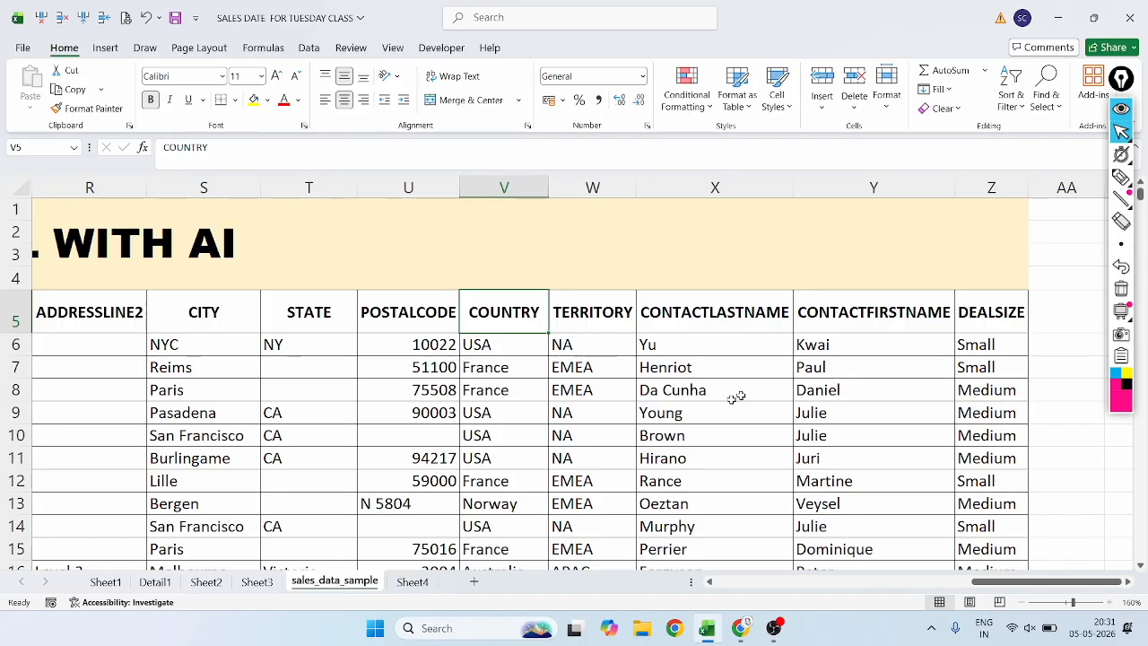
scroll(738, 397, "down", 5)
scroll(644, 407, "down", 20)
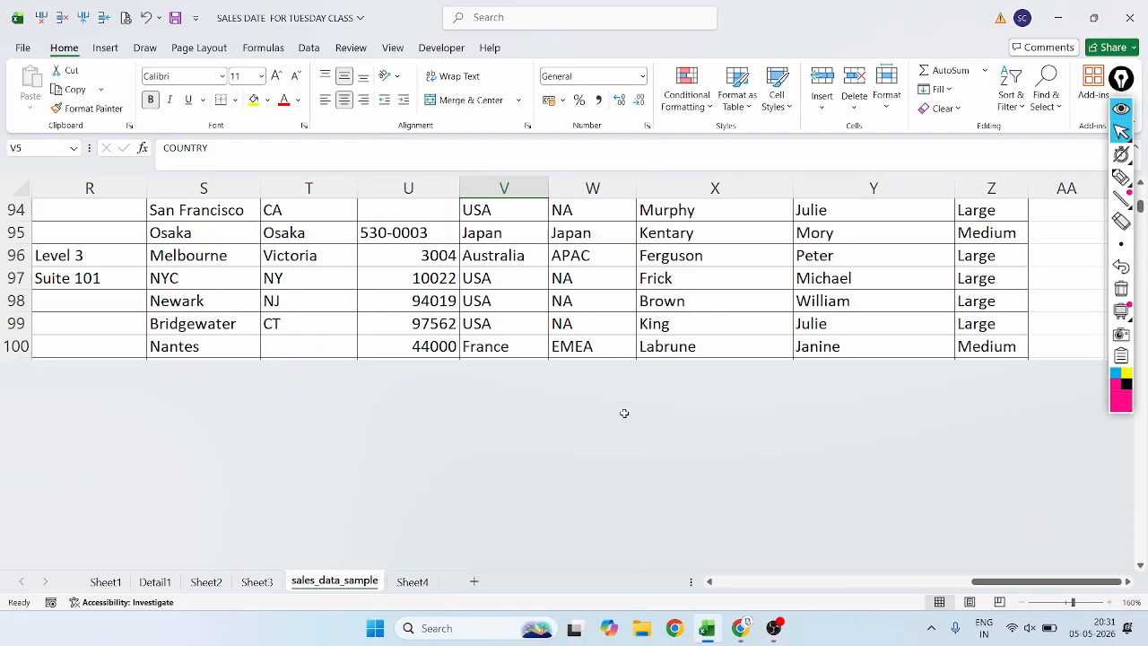
scroll(624, 411, "up", 14)
scroll(624, 414, "up", 17)
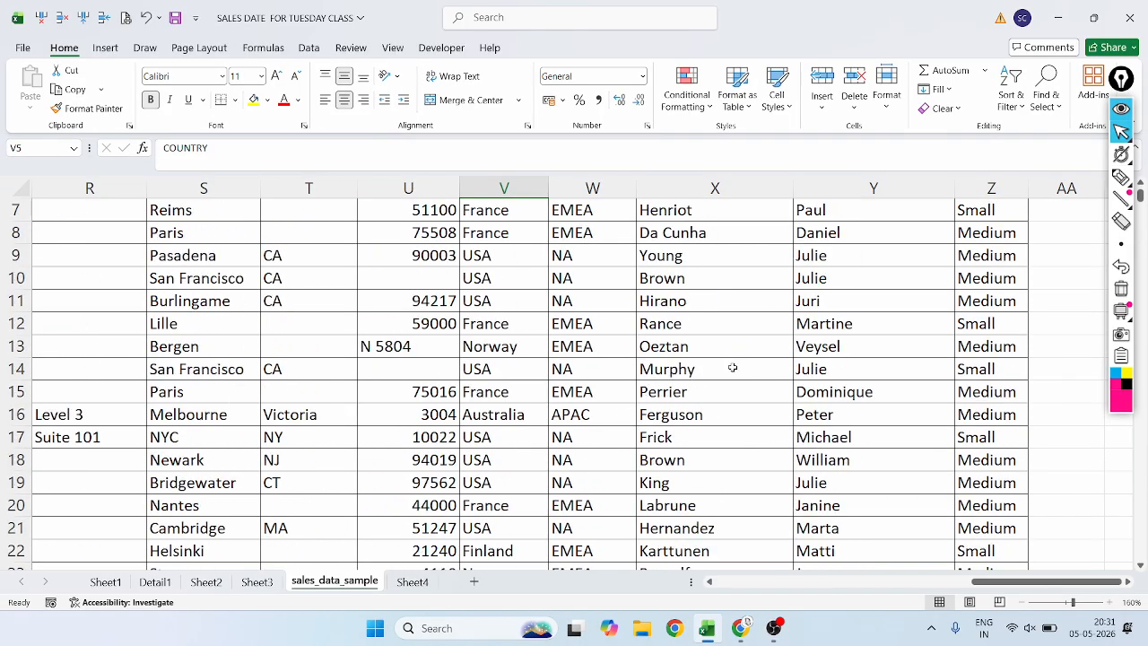
scroll(729, 369, "down", 20)
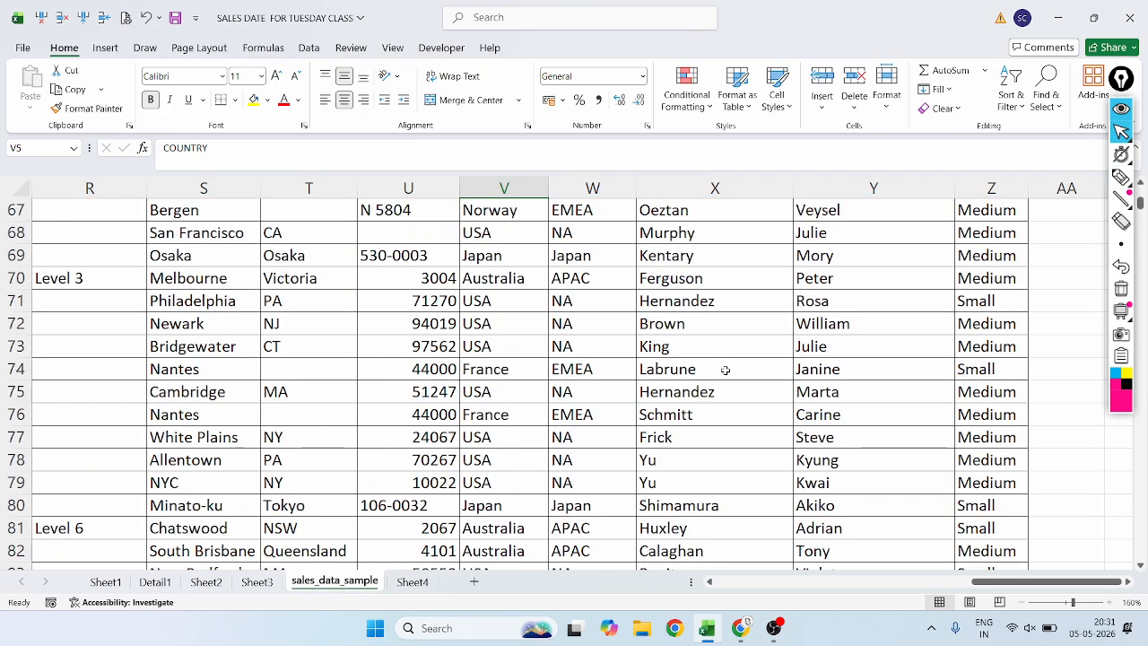
scroll(523, 465, "down", 14)
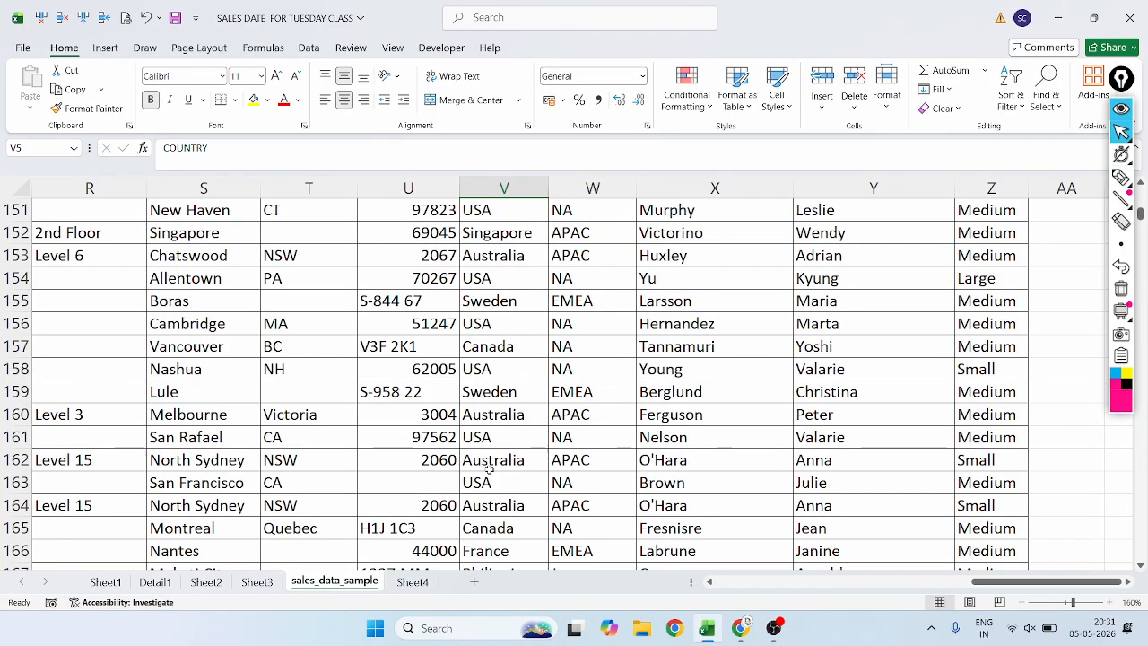
scroll(487, 465, "up", 20)
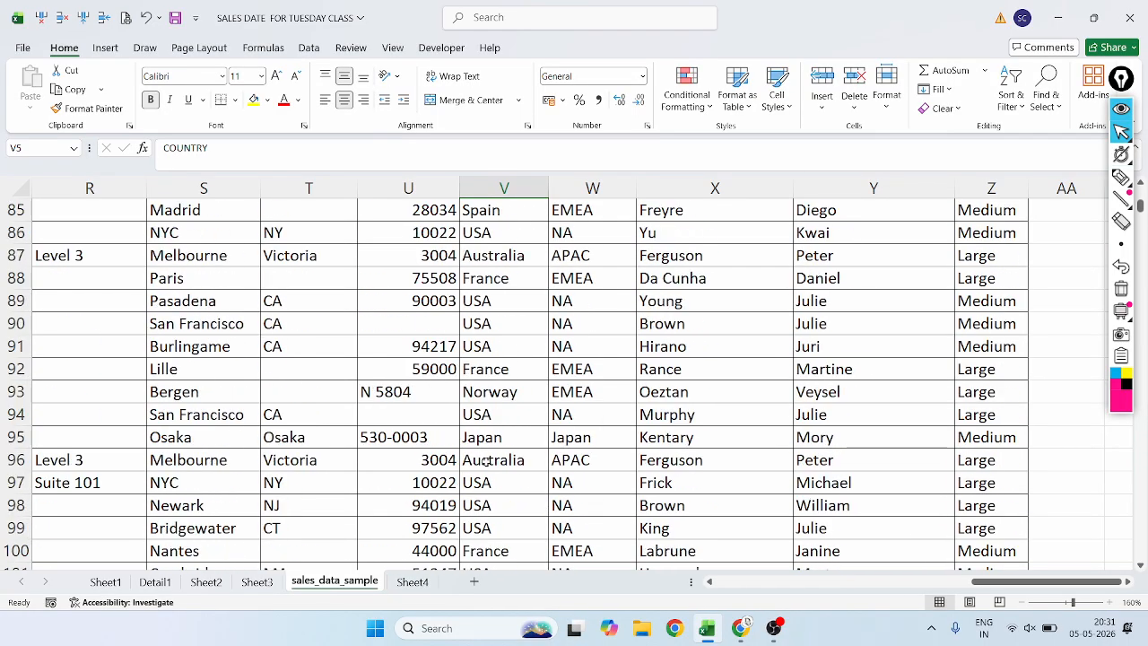
scroll(485, 460, "up", 8)
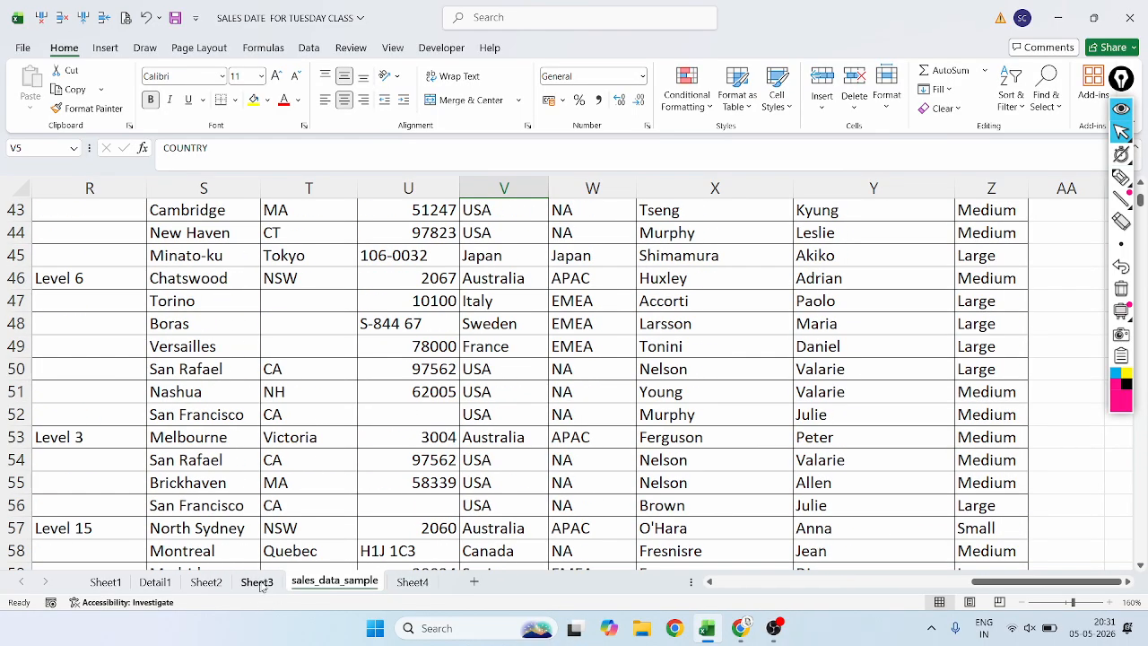
On the Detail1 sheet, circle the COUNTRY and TERRITORY columns in magenta with the pen.
left_click(154, 583)
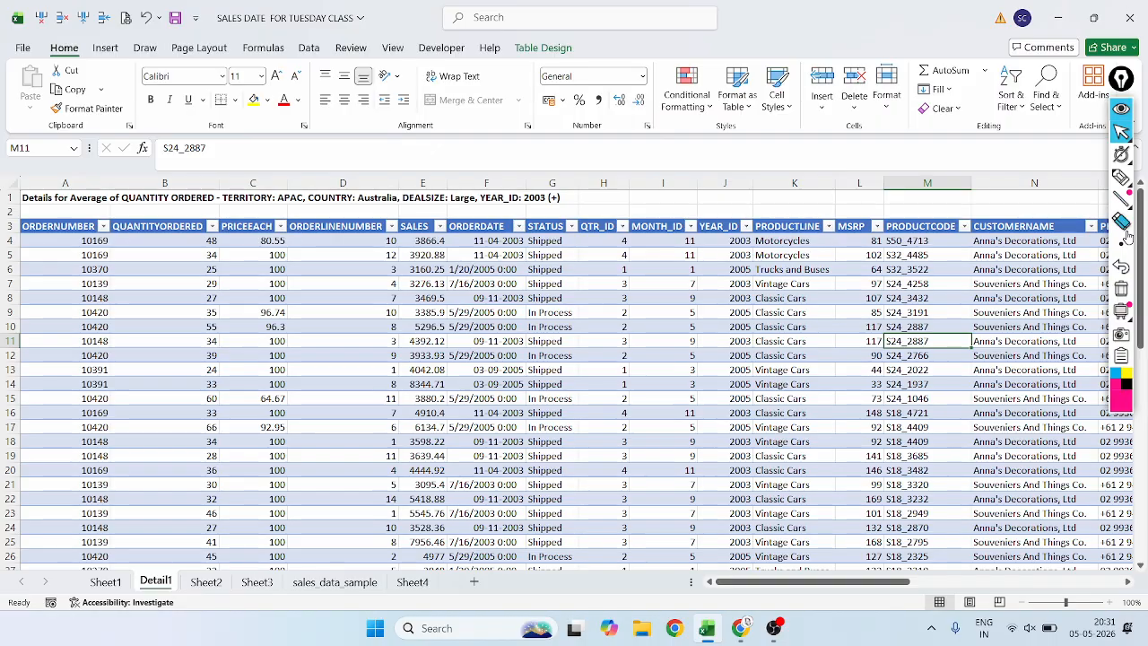
mouse_move(1114, 176)
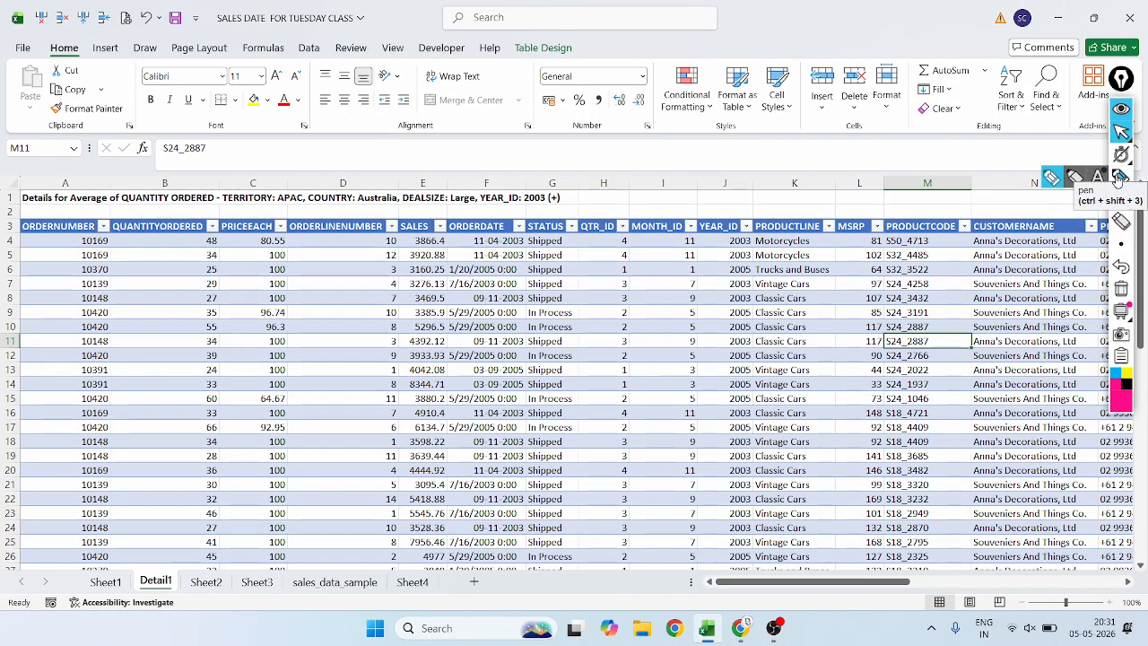
left_click(1116, 177)
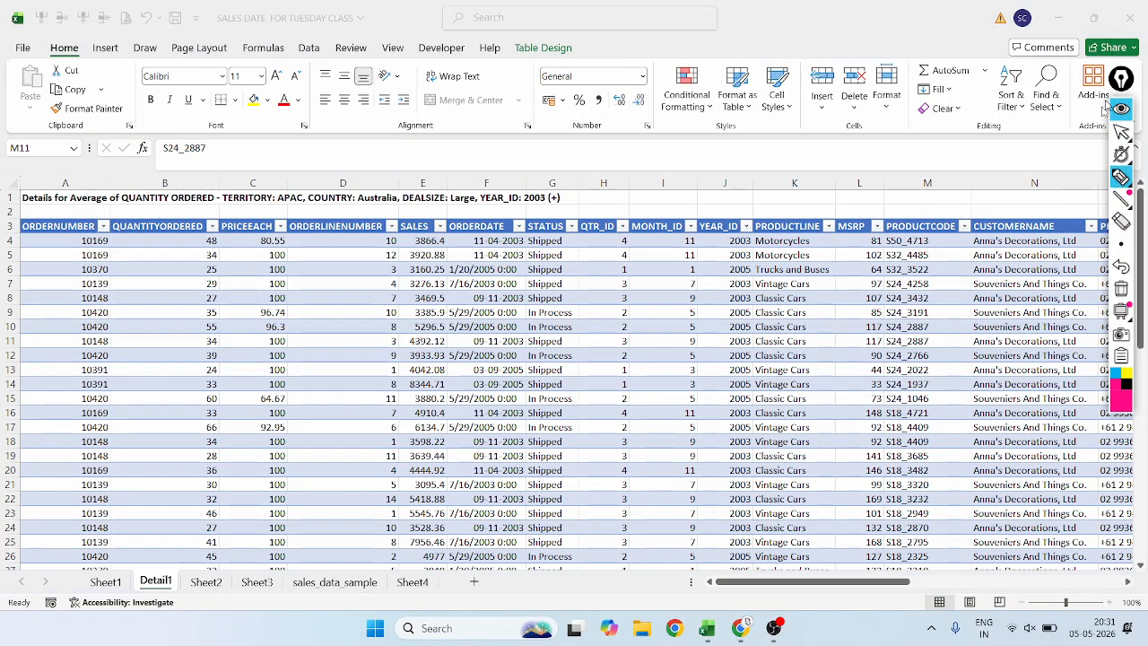
left_click(1121, 131)
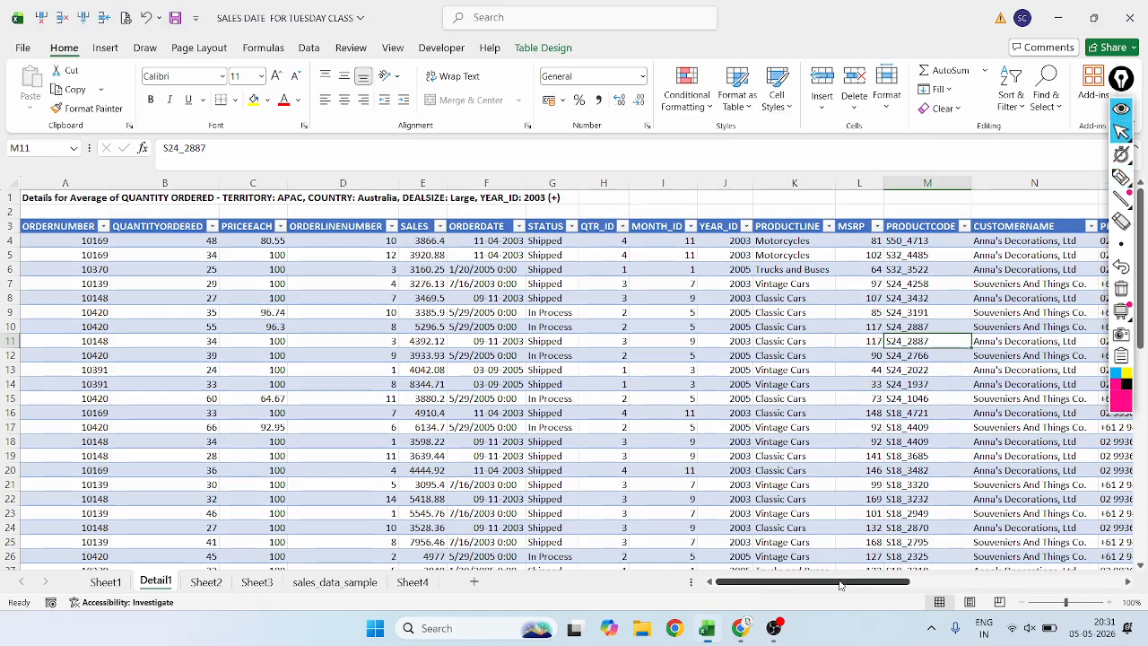
left_click_drag(843, 583, 1058, 578)
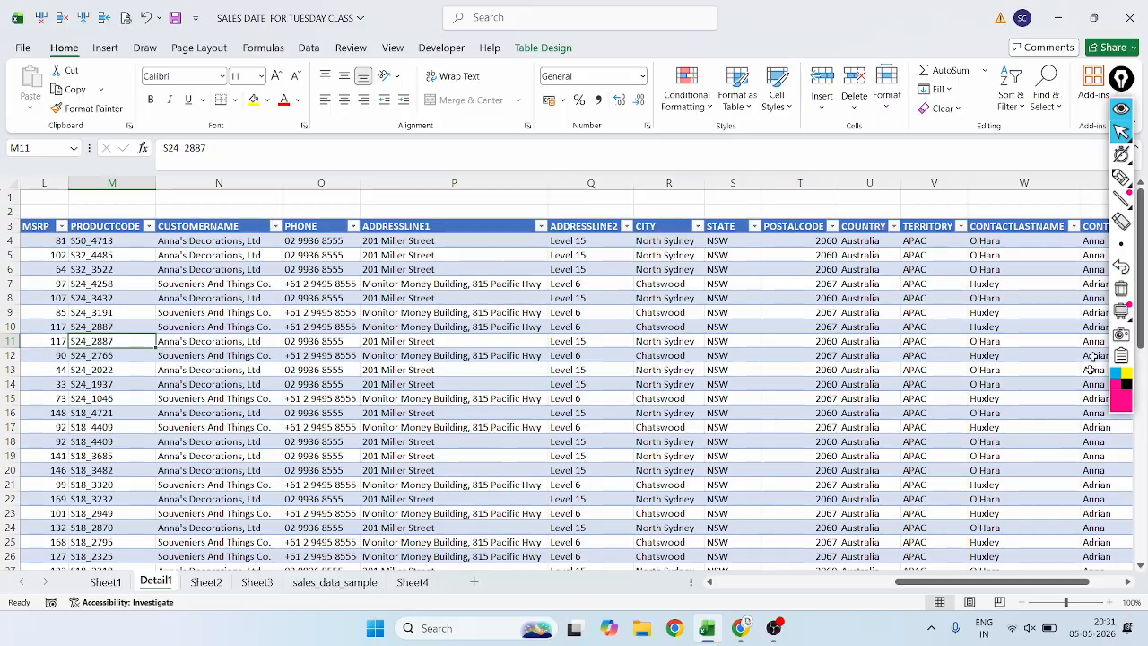
left_click(1121, 176)
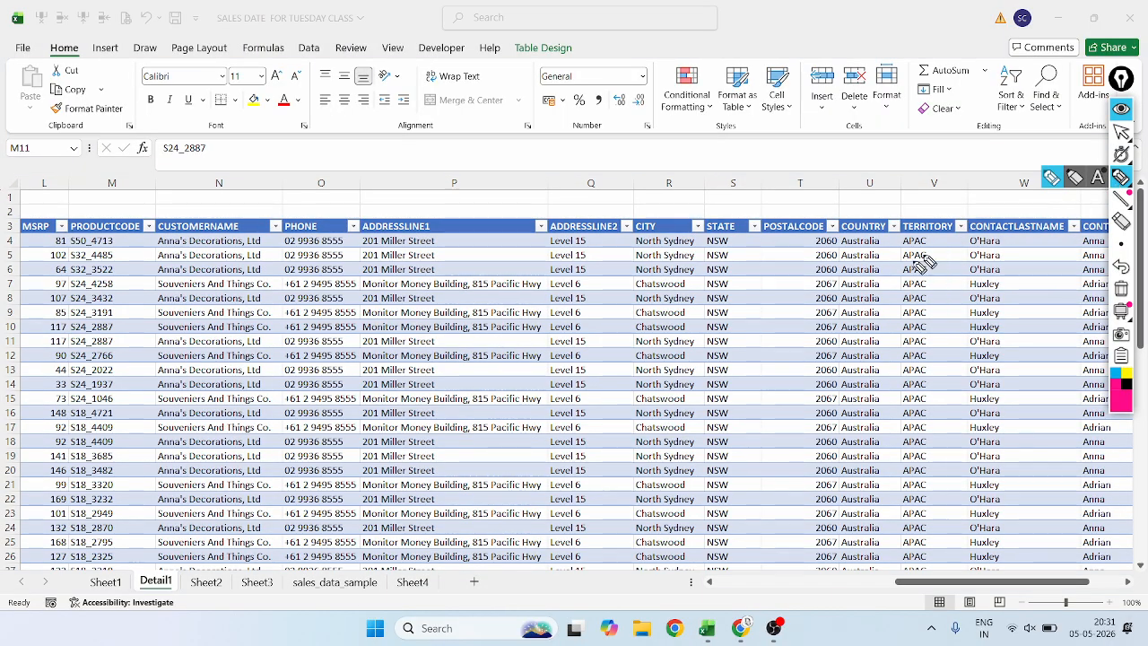
mouse_move(875, 236)
left_mouse_down()
mouse_move(843, 258)
mouse_move(848, 559)
mouse_move(877, 563)
mouse_move(894, 509)
mouse_move(893, 244)
mouse_move(905, 572)
mouse_move(951, 565)
mouse_move(944, 226)
left_mouse_up()
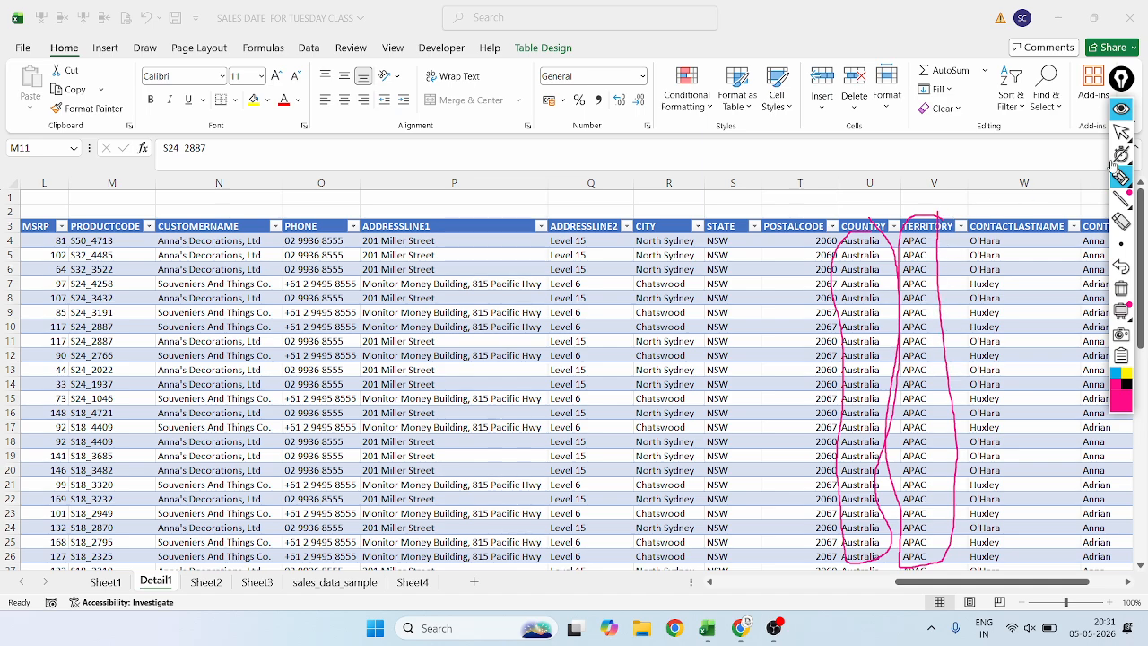
mouse_move(1132, 206)
left_click(1121, 132)
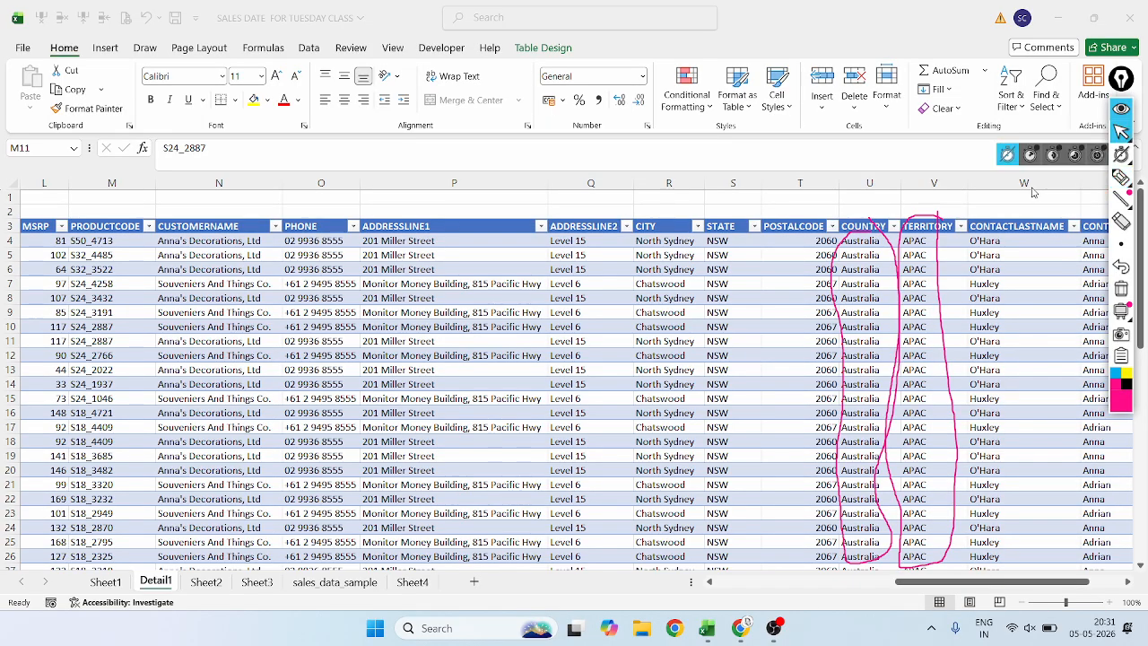
Enlarge the Detail1 sheet and check the country and territory of its rows down to the table's end.
scroll(907, 367, "up", 4)
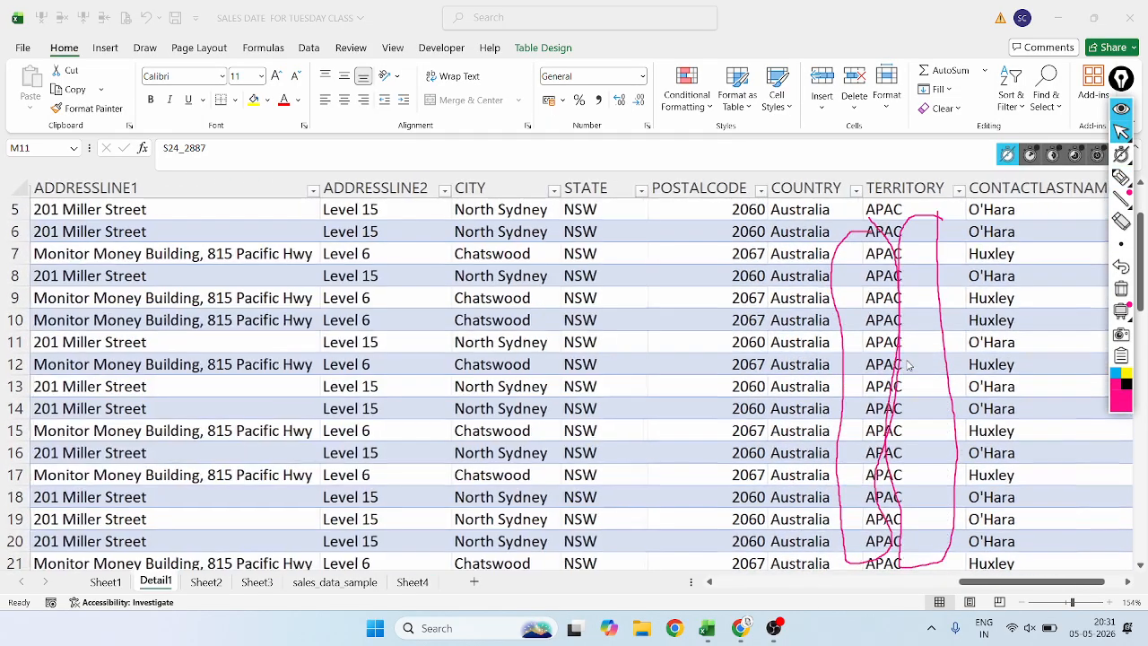
scroll(893, 319, "down", 20)
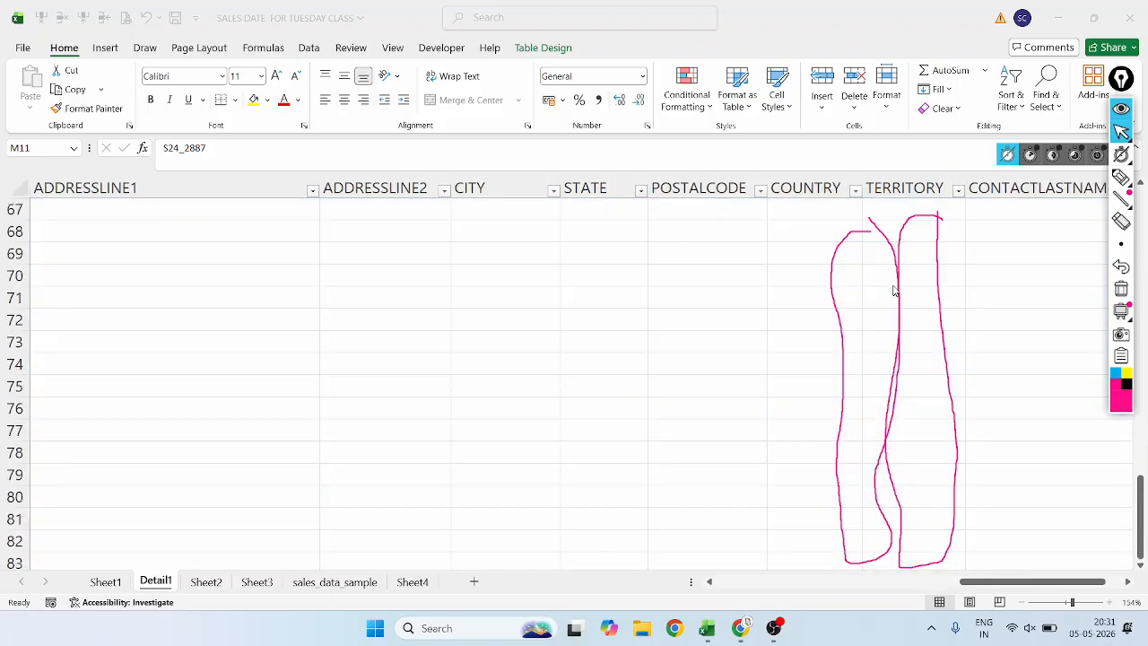
scroll(893, 287, "up", 8)
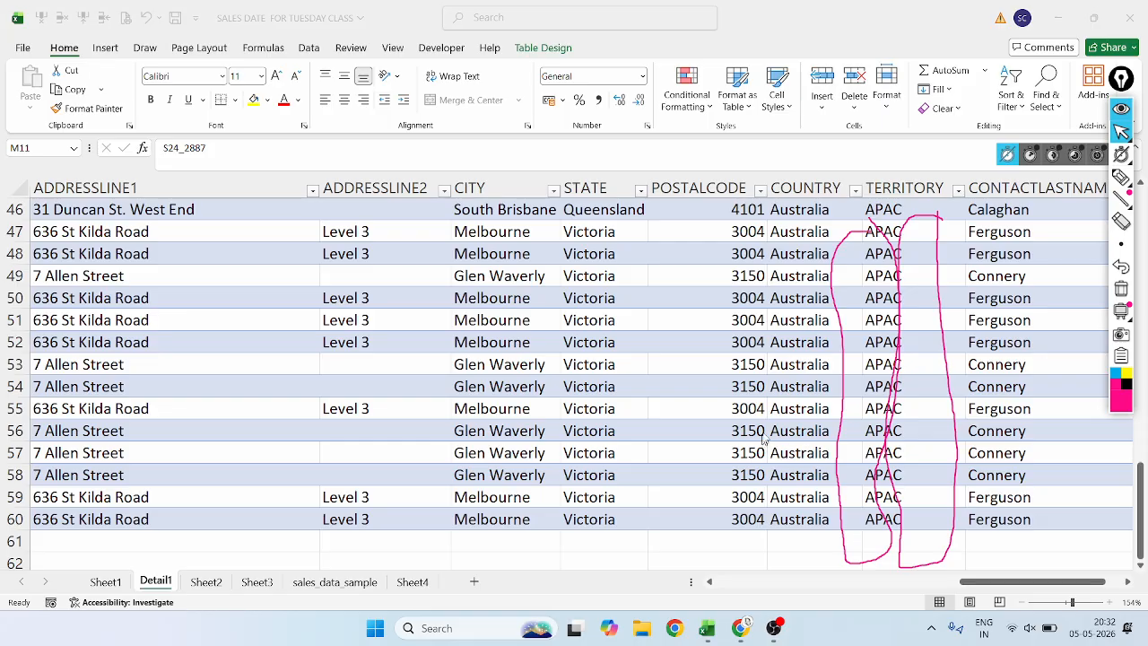
scroll(827, 456, "up", 15)
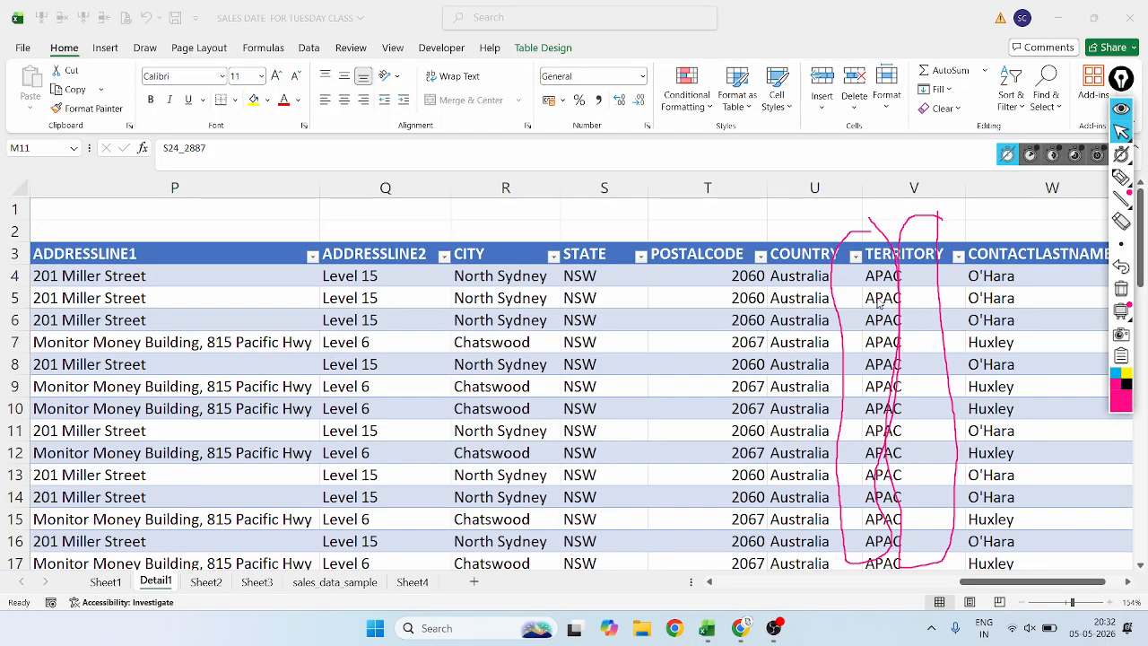
scroll(880, 306, "down", 15)
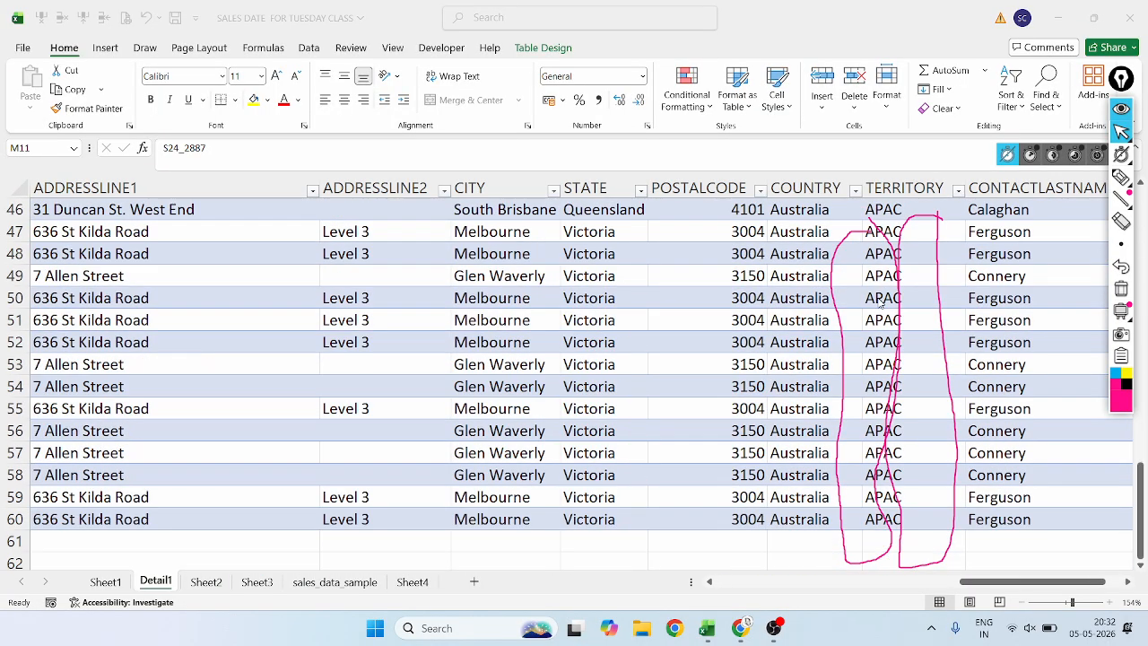
scroll(880, 305, "up", 15)
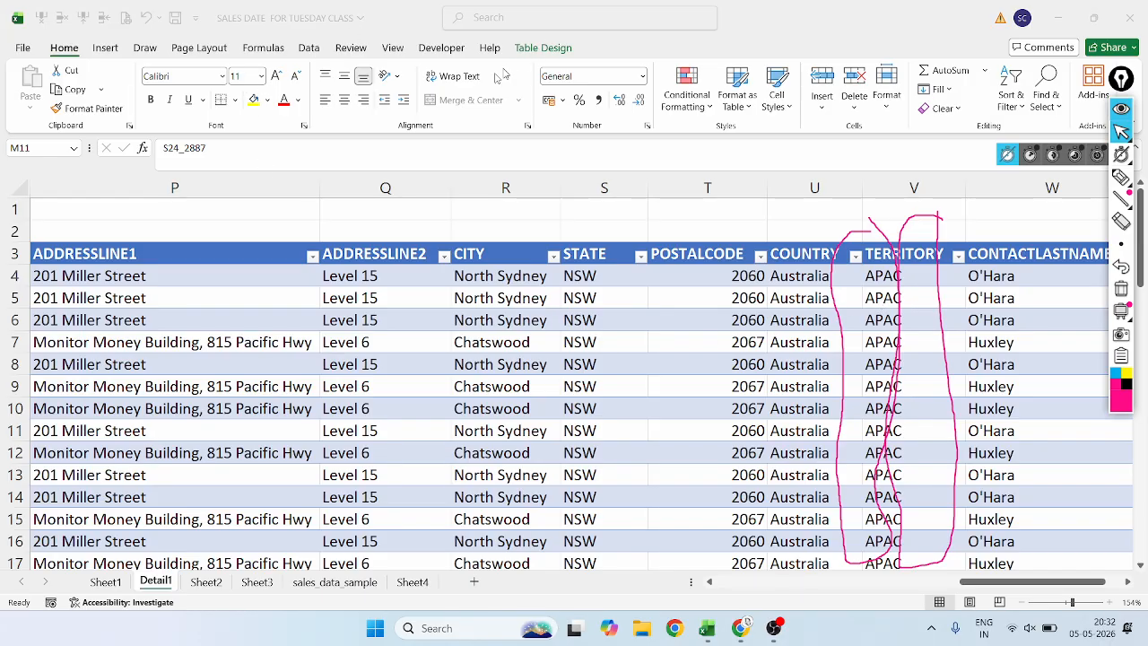
Undo the Show Details extraction, removing the Detail1 sheet and returning to the pivot table on Sheet2.
left_click(233, 429)
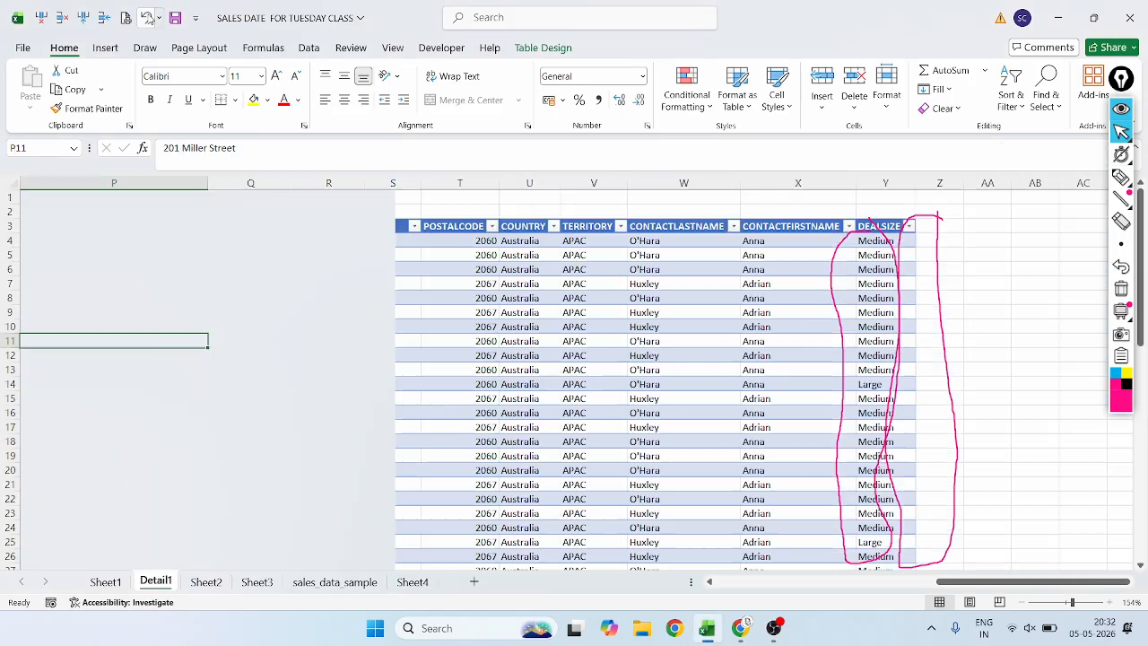
left_click(146, 17)
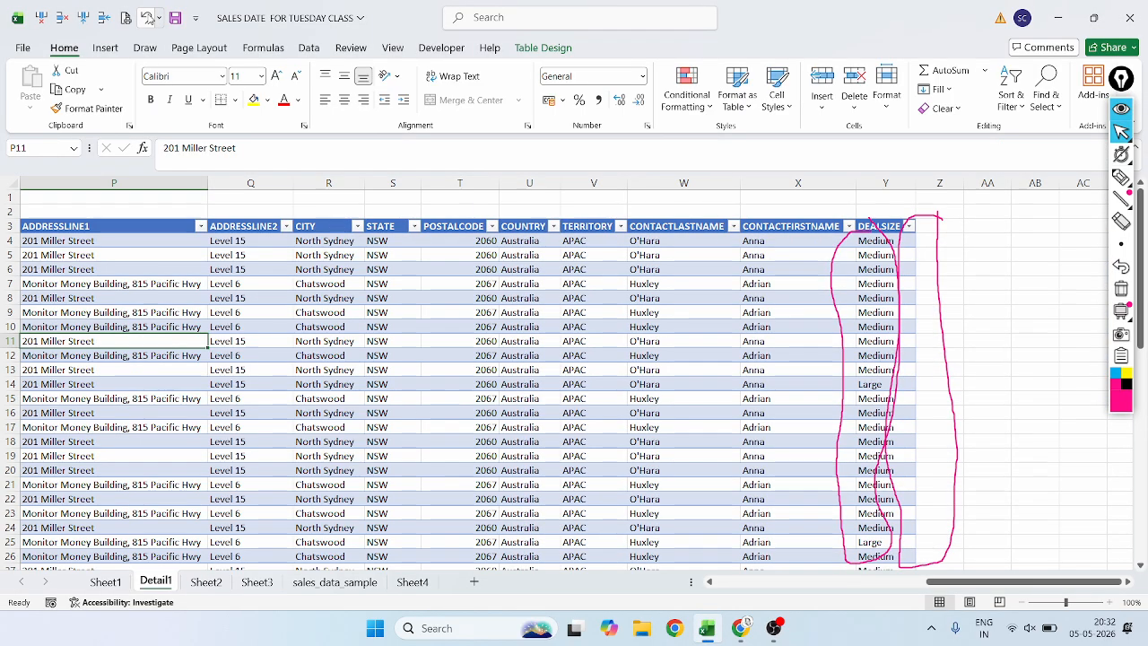
left_click(146, 17)
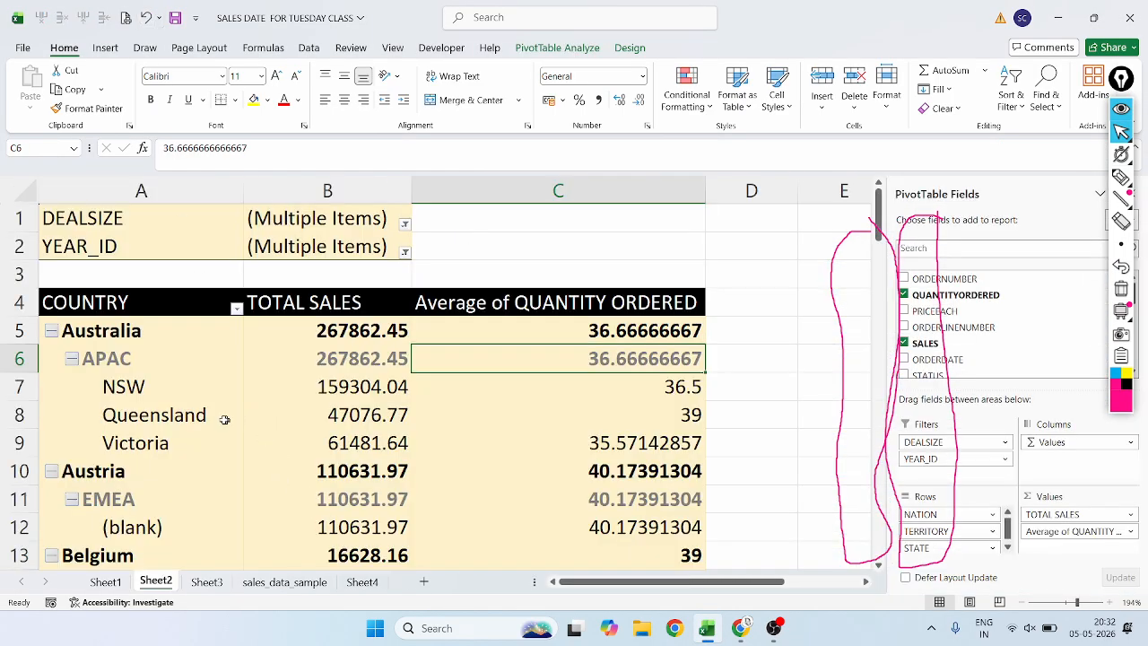
Select Tokyo's total sales value under Japan in the pivot table and circle it in magenta.
scroll(224, 418, "down", 10)
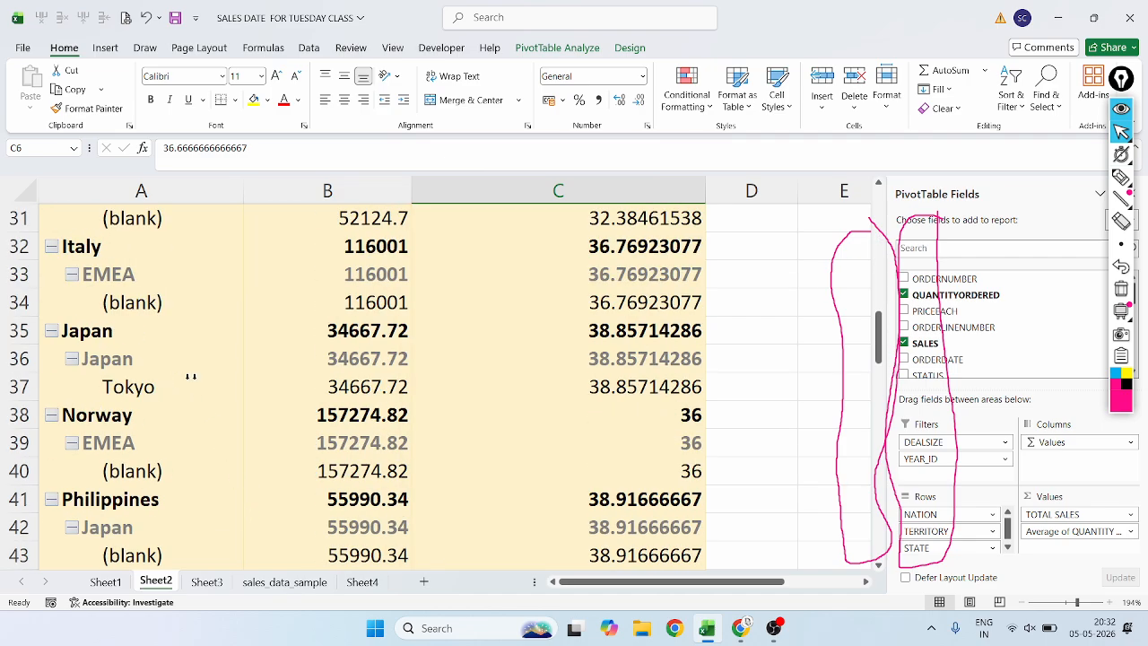
left_click(358, 385)
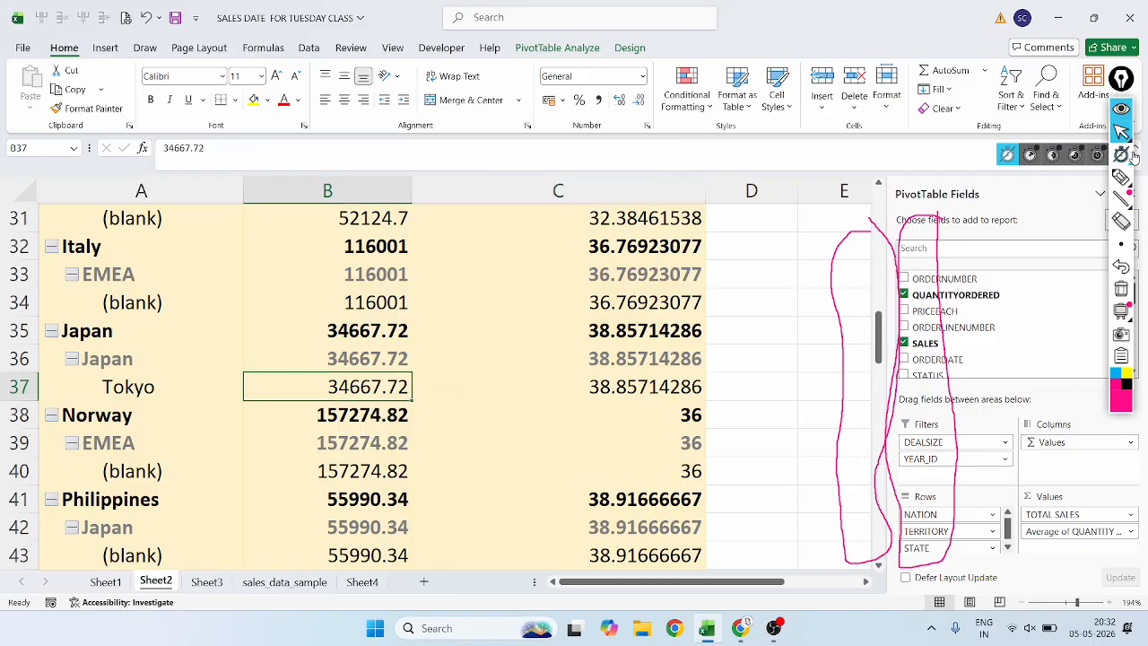
left_click(1121, 178)
left_click(1120, 178)
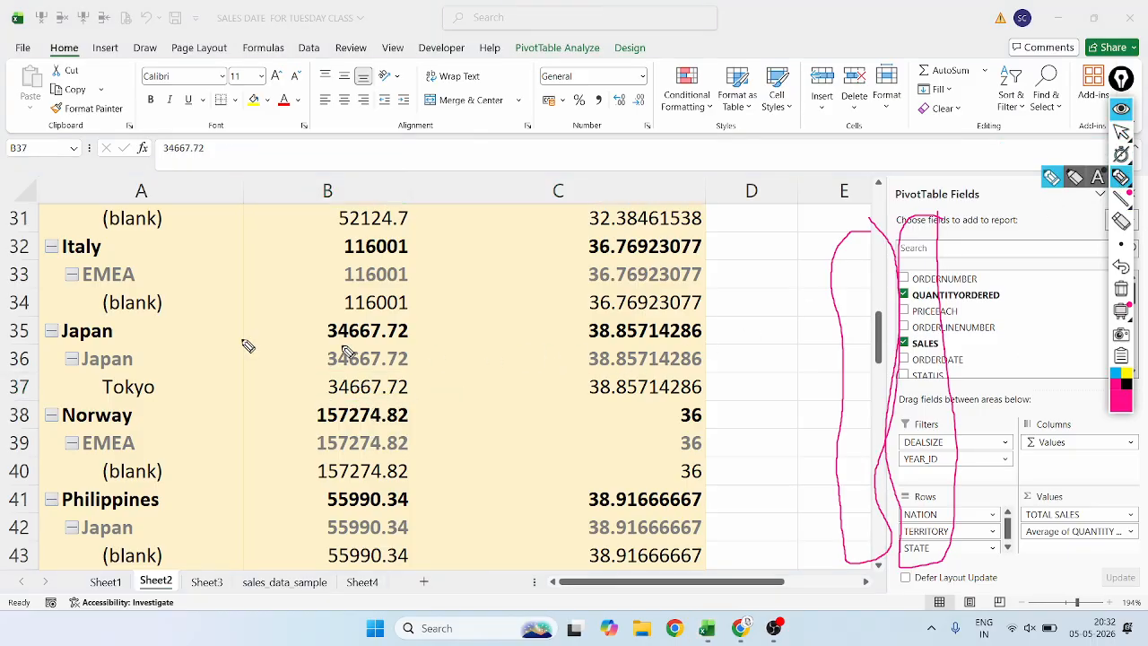
mouse_move(421, 381)
left_mouse_down()
mouse_move(279, 377)
mouse_move(246, 400)
mouse_move(412, 405)
mouse_move(444, 390)
mouse_move(422, 378)
left_mouse_up()
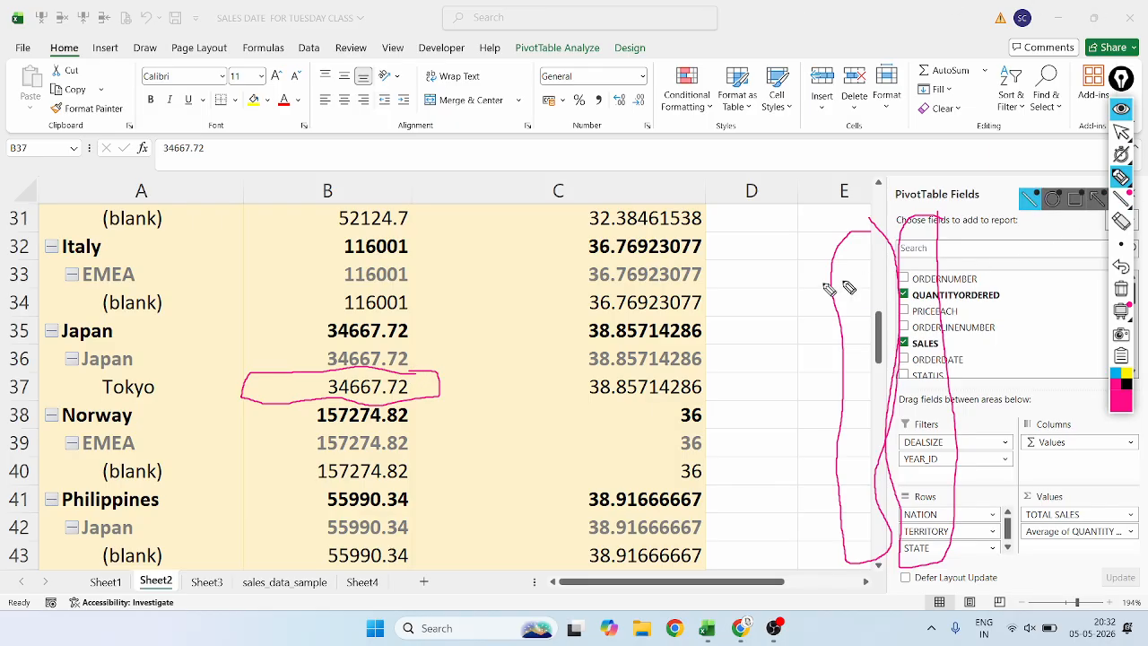
Erase the two leftover magenta column outlines lying over column E and the PivotTable Fields pane.
mouse_move(1117, 204)
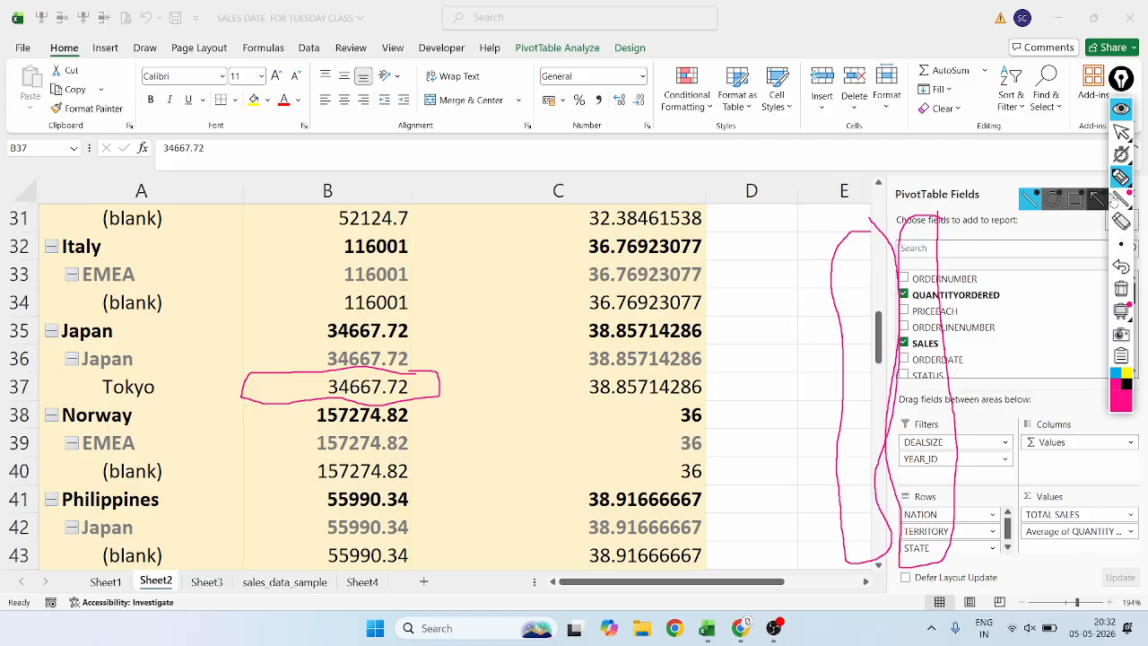
left_click(1121, 219)
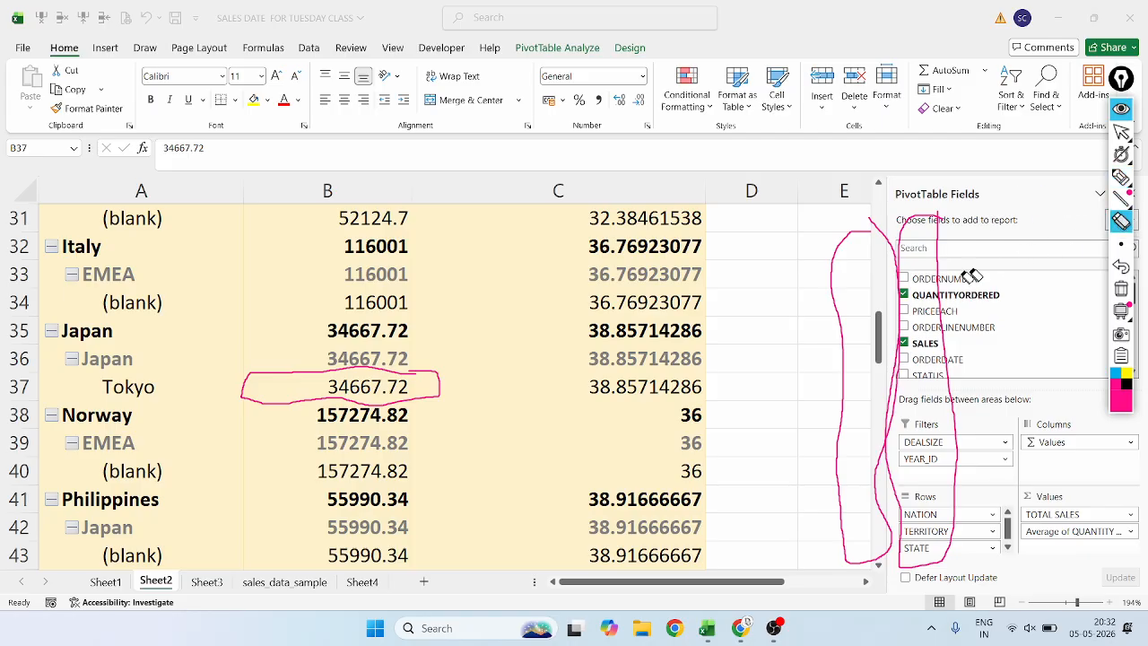
left_click_drag(972, 276, 868, 312)
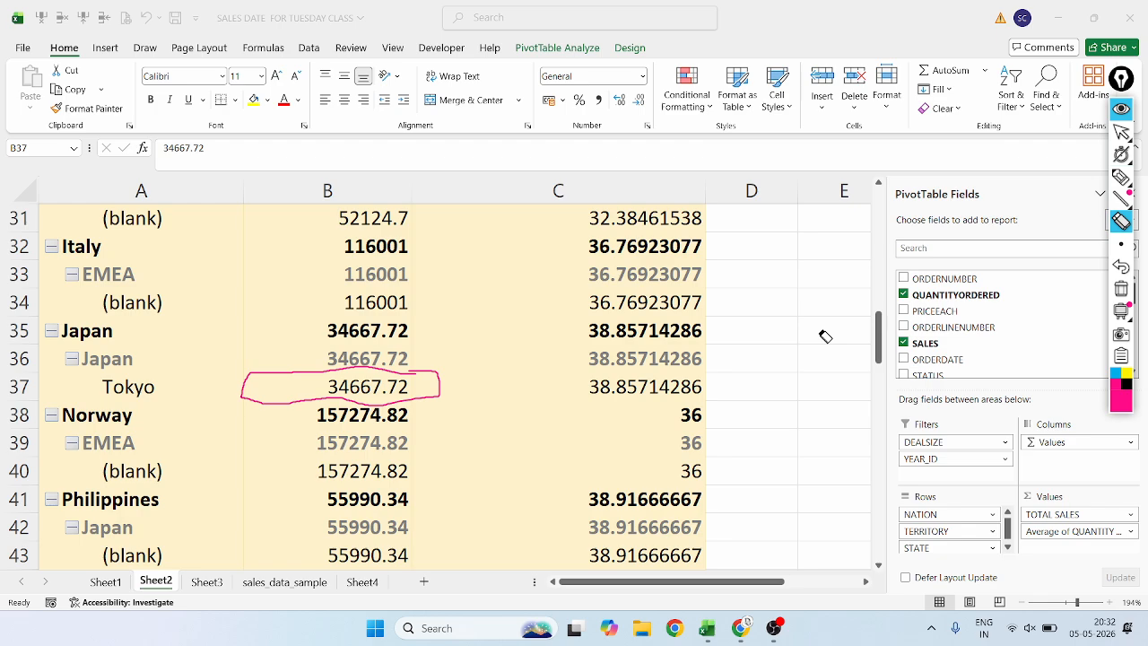
Draw magenta arrows from the circled total sales value to Tokyo and to the Japan country row.
left_click(1121, 176)
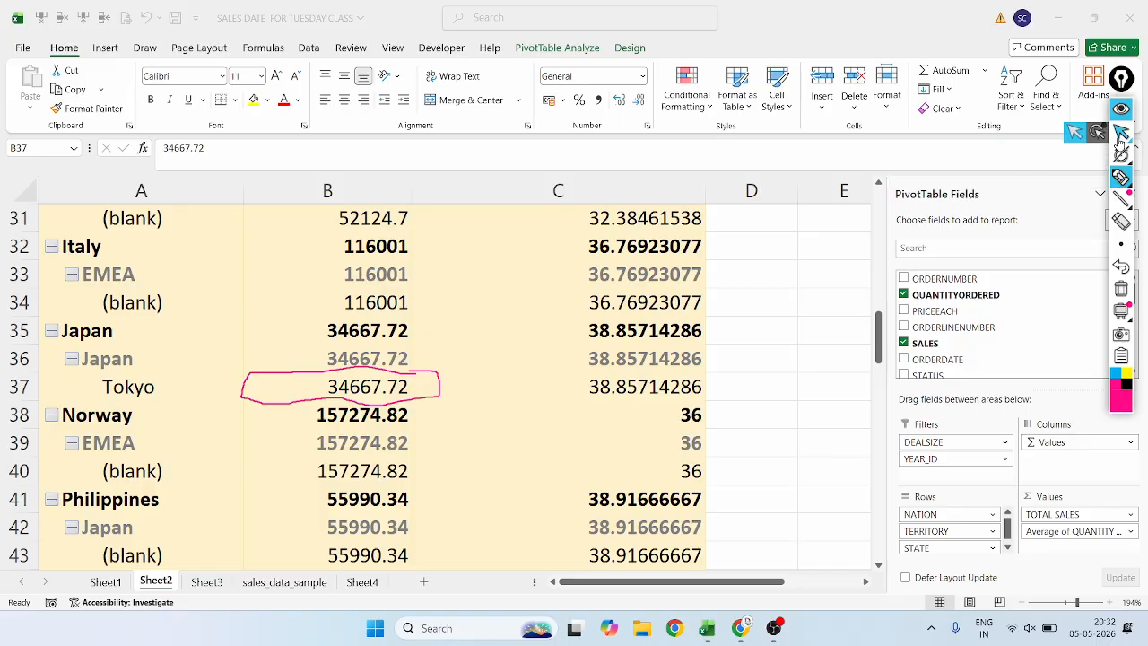
left_click(1119, 134)
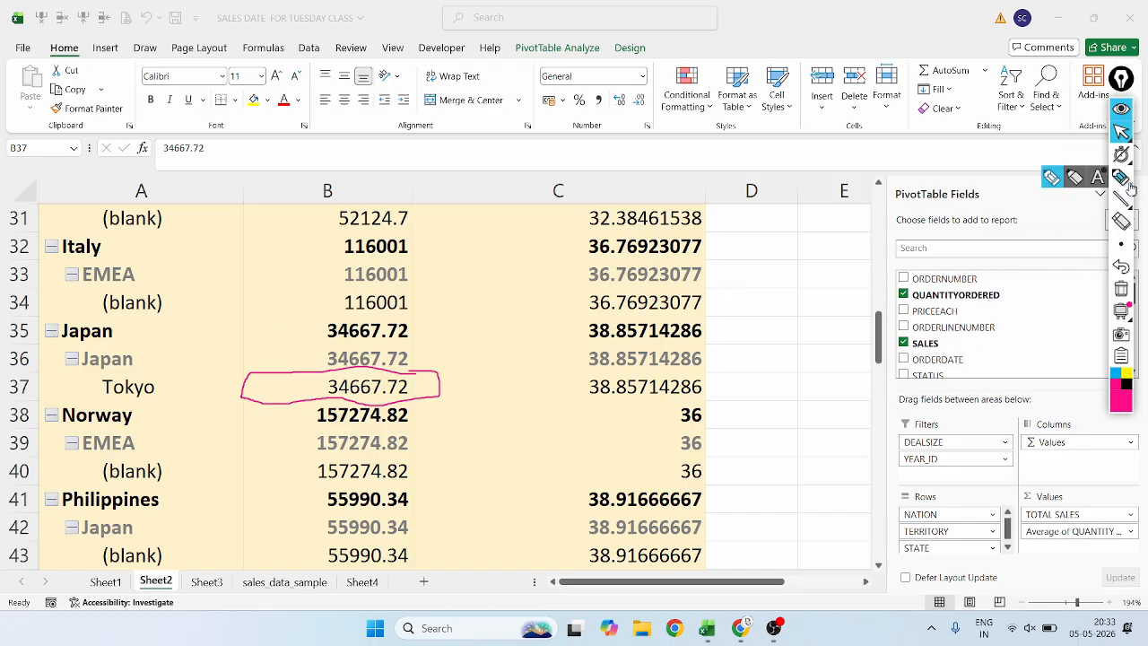
left_click(1121, 177)
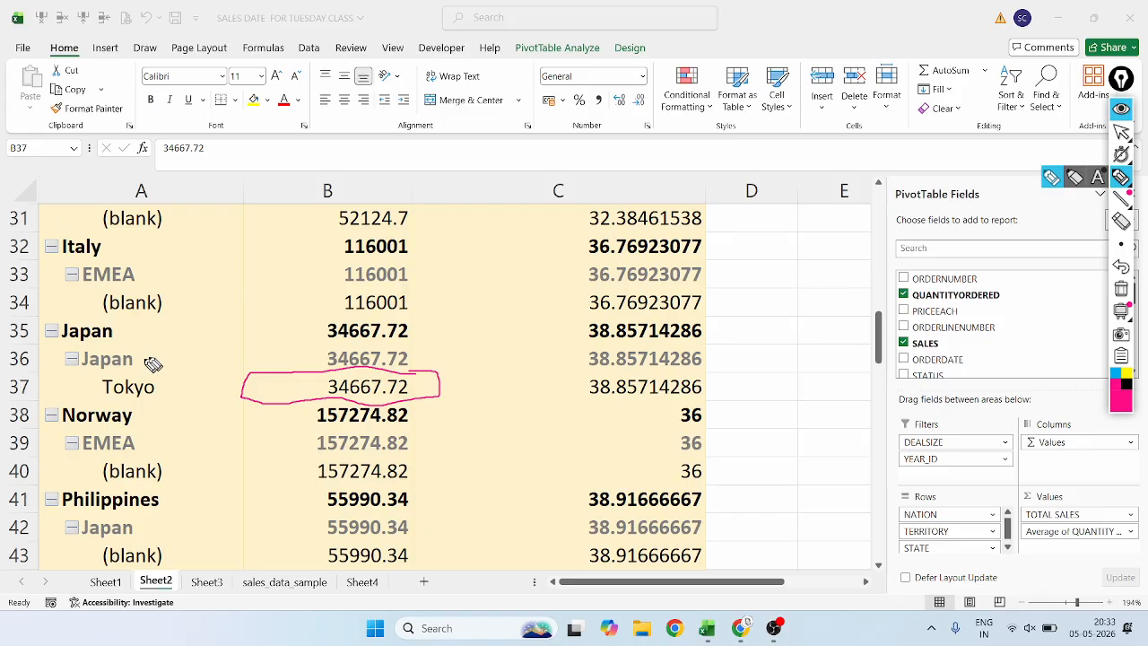
left_click_drag(251, 395, 171, 400)
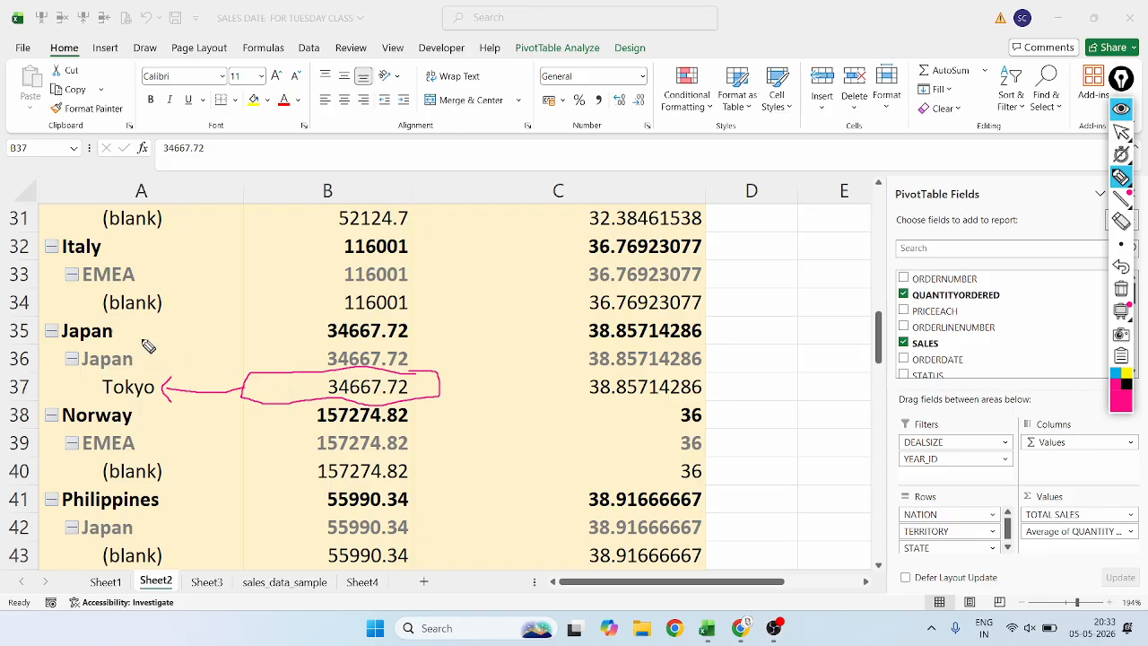
mouse_move(237, 385)
left_mouse_down()
mouse_move(237, 346)
mouse_move(148, 323)
mouse_move(136, 346)
mouse_move(166, 384)
left_mouse_up()
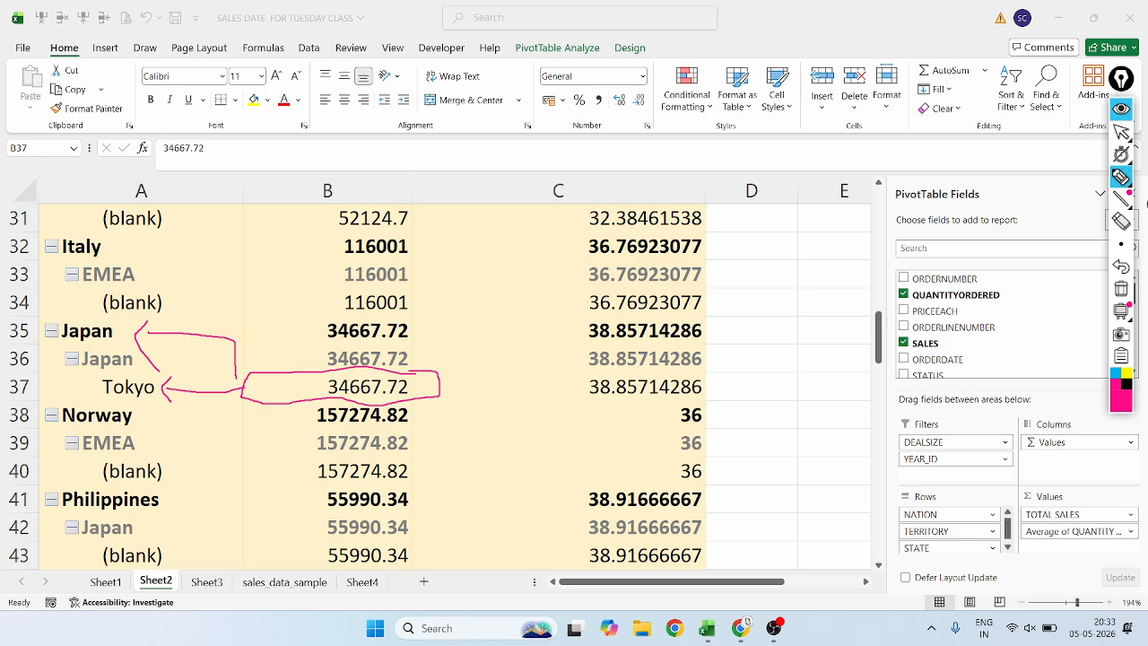
Undo the magenta arrows and erase the outline around Tokyo's total sales value.
left_click(1120, 266)
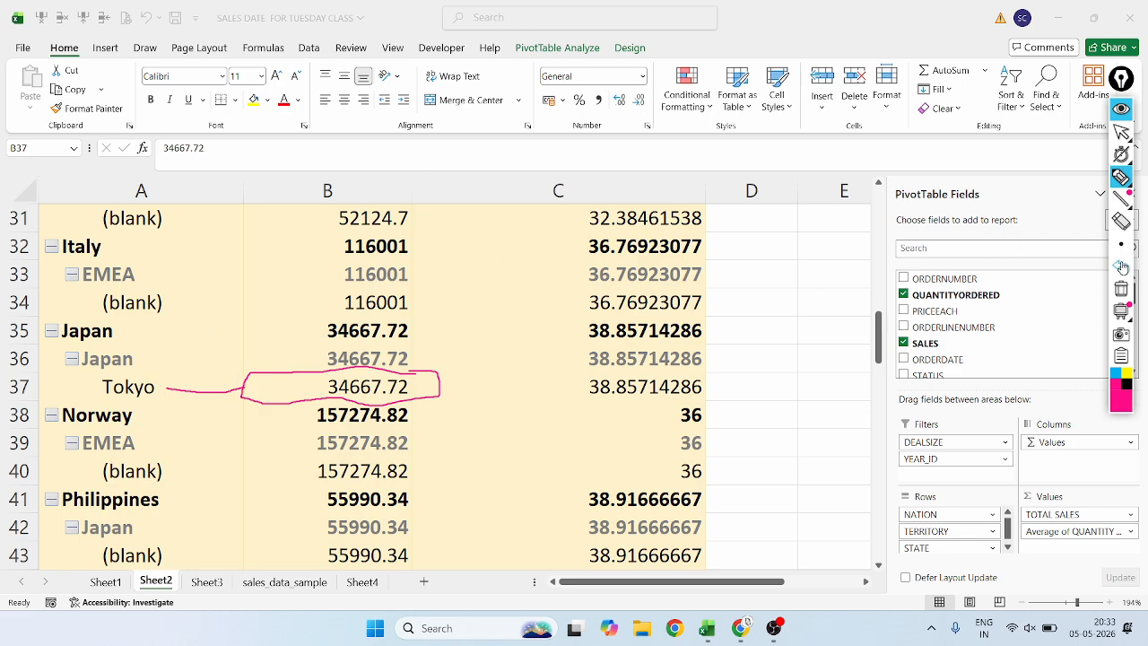
left_click(1121, 266)
left_click(1121, 266)
left_click(1121, 267)
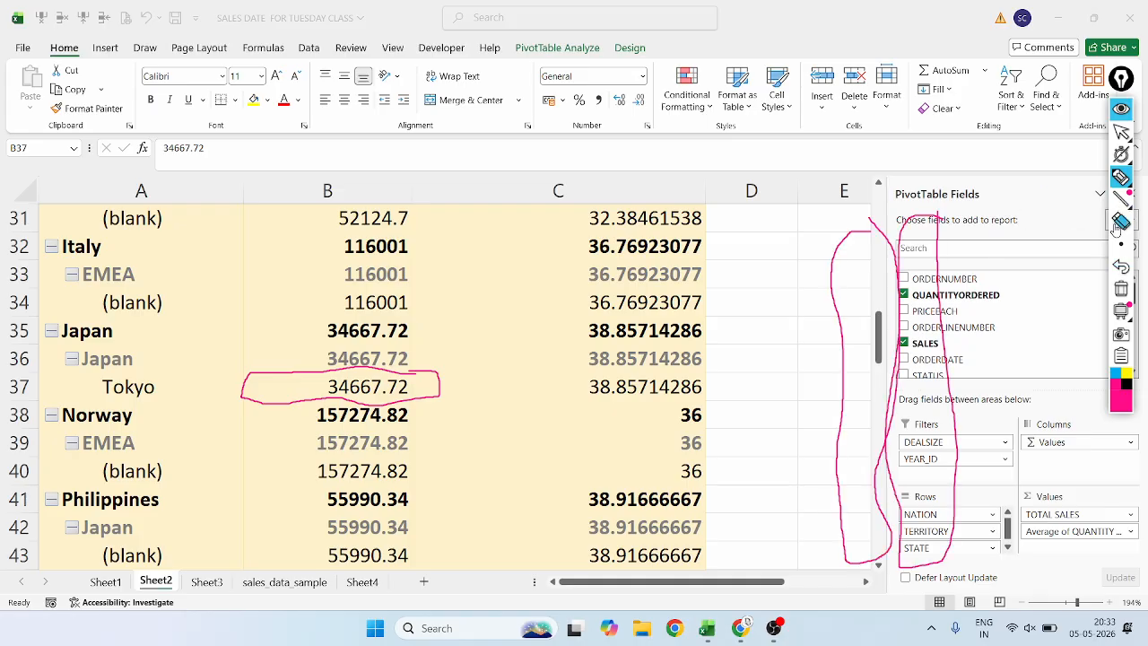
left_click(1116, 227)
mouse_move(1007, 236)
left_mouse_down()
mouse_move(838, 305)
mouse_move(284, 389)
left_mouse_up()
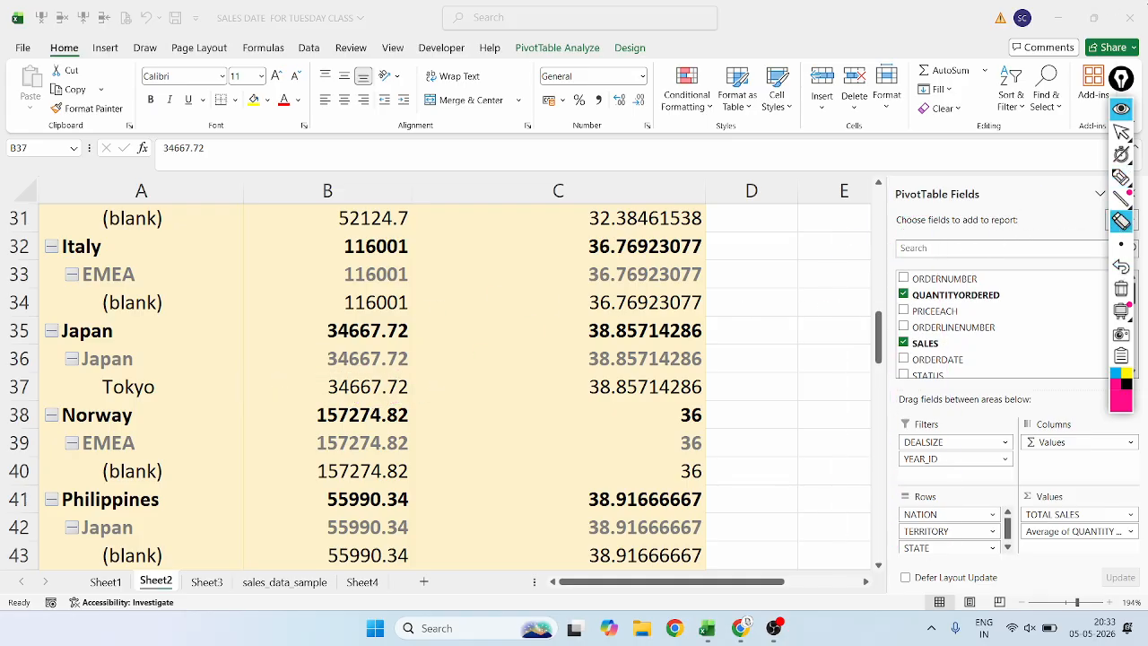
Extract the source rows behind Tokyo's total sales value with Show Details.
left_click(1121, 132)
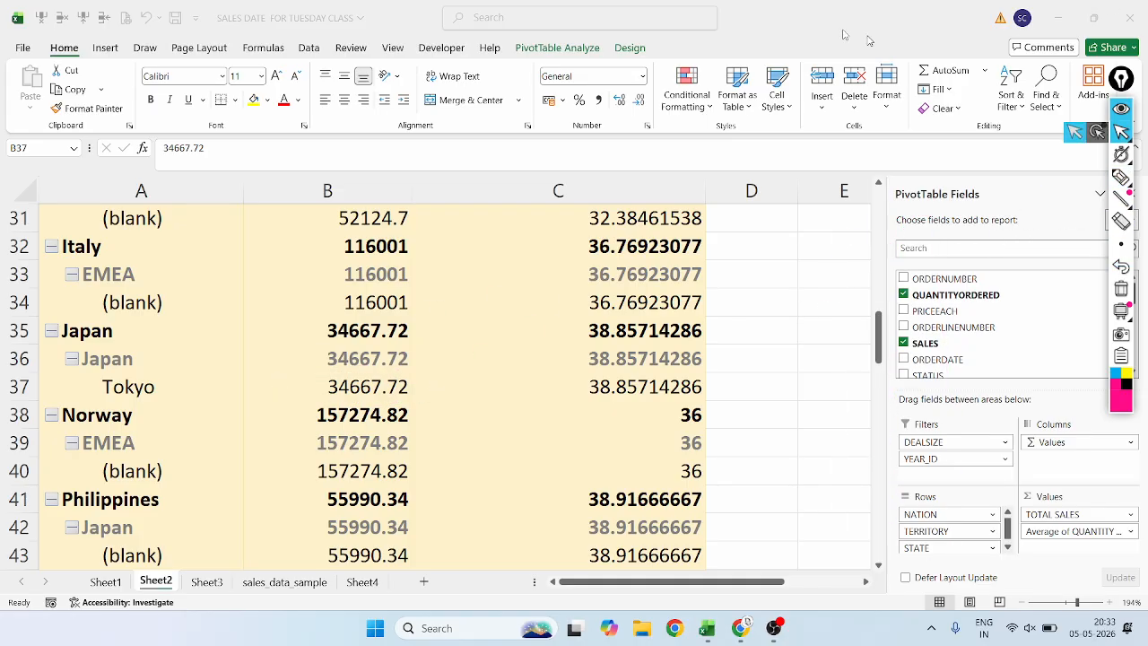
left_click(557, 48)
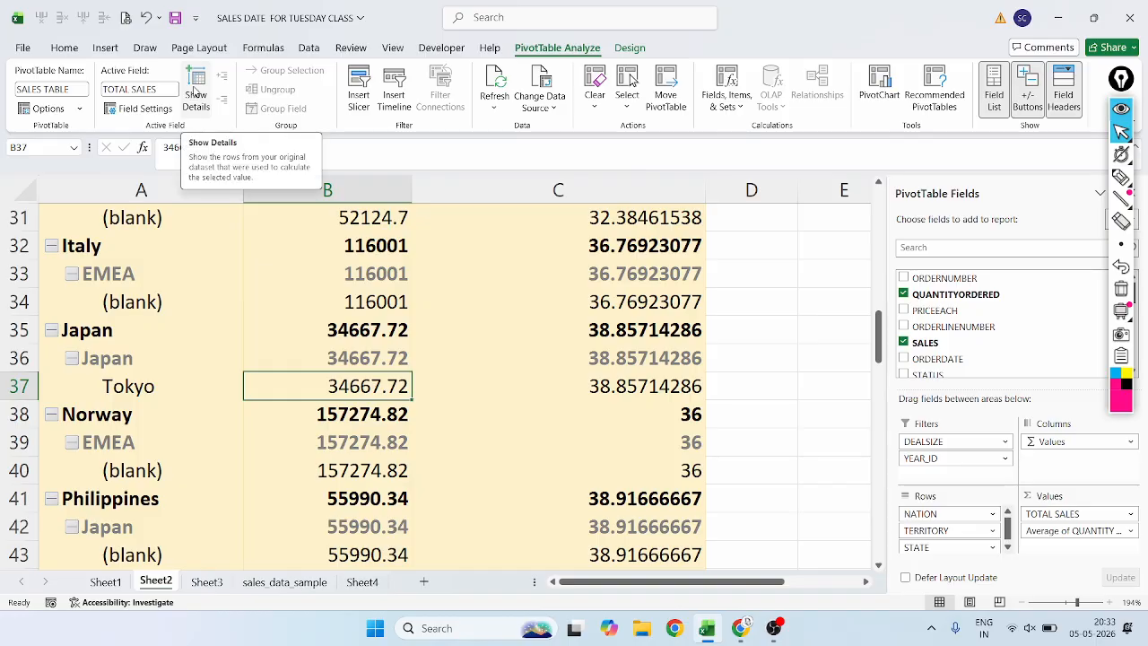
left_click(195, 92)
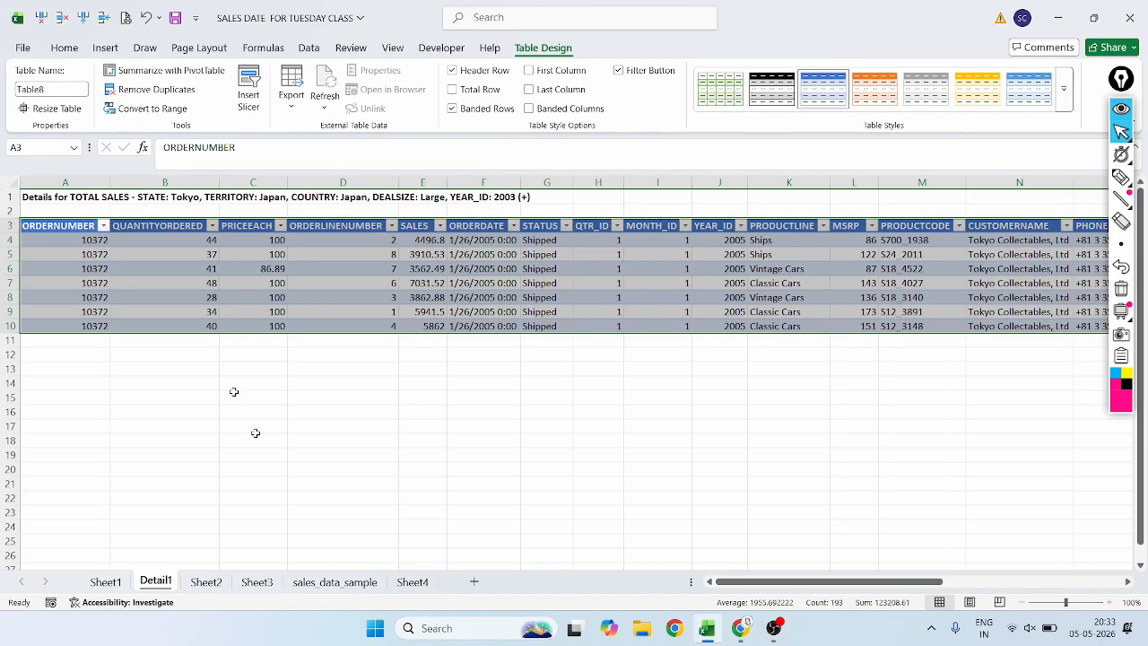
Circle the Japan entries under COUNTRY and the Tokyo entries under STATE in magenta in the extracted table.
left_click(315, 367)
left_click_drag(556, 269, 563, 258)
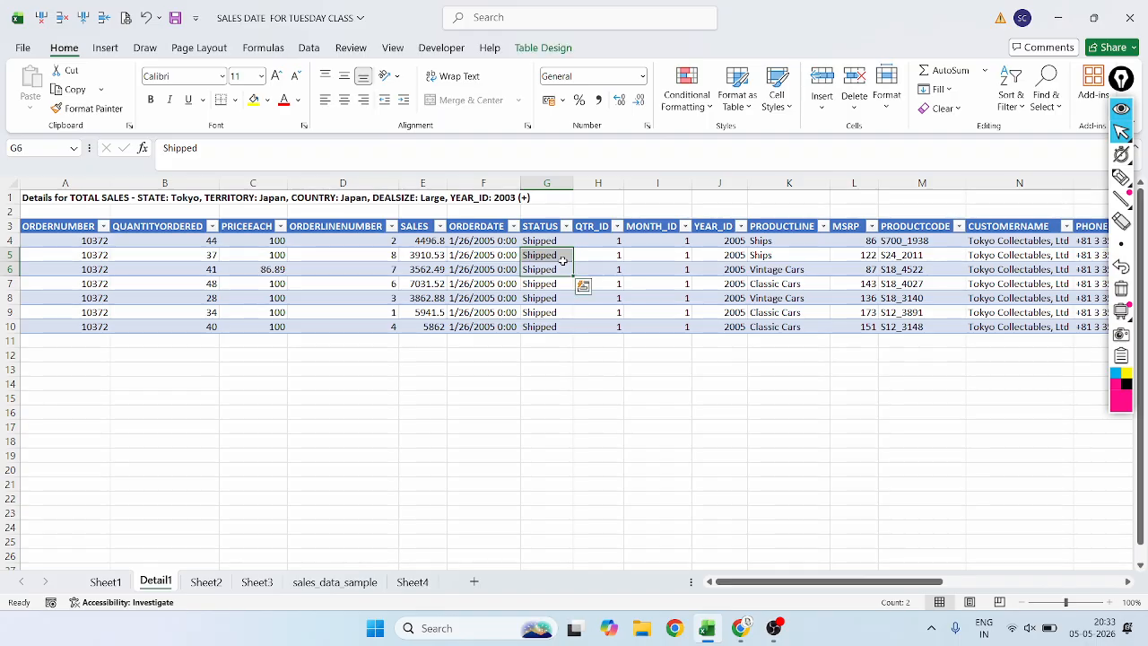
scroll(563, 258, "up", 4, "ctrl")
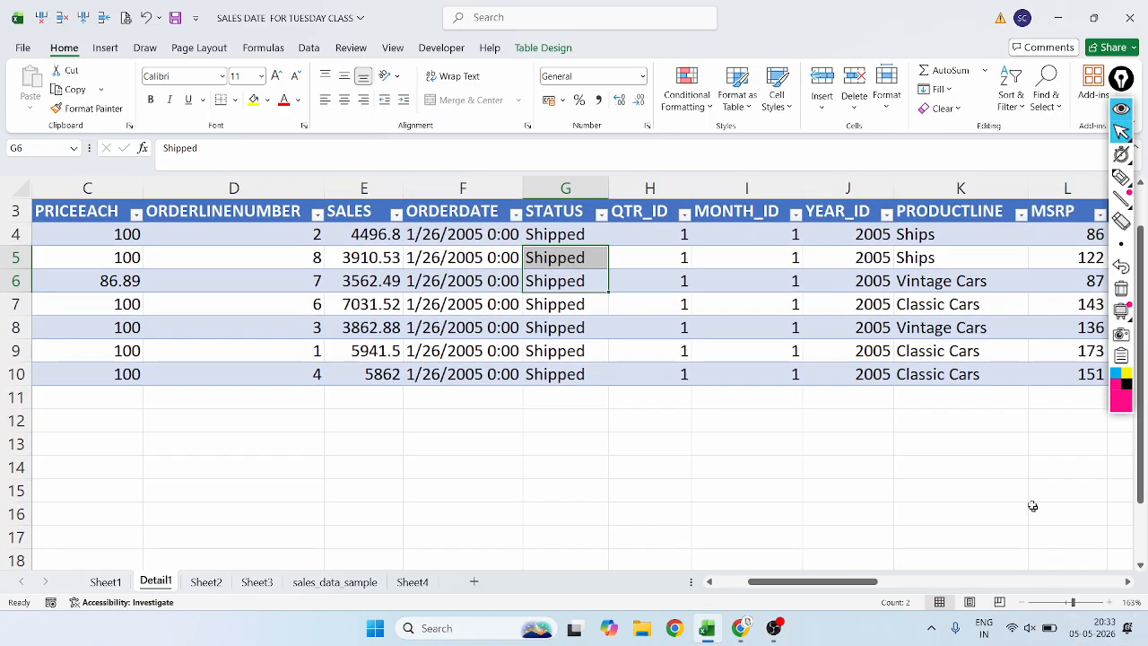
left_click_drag(853, 582, 1081, 596)
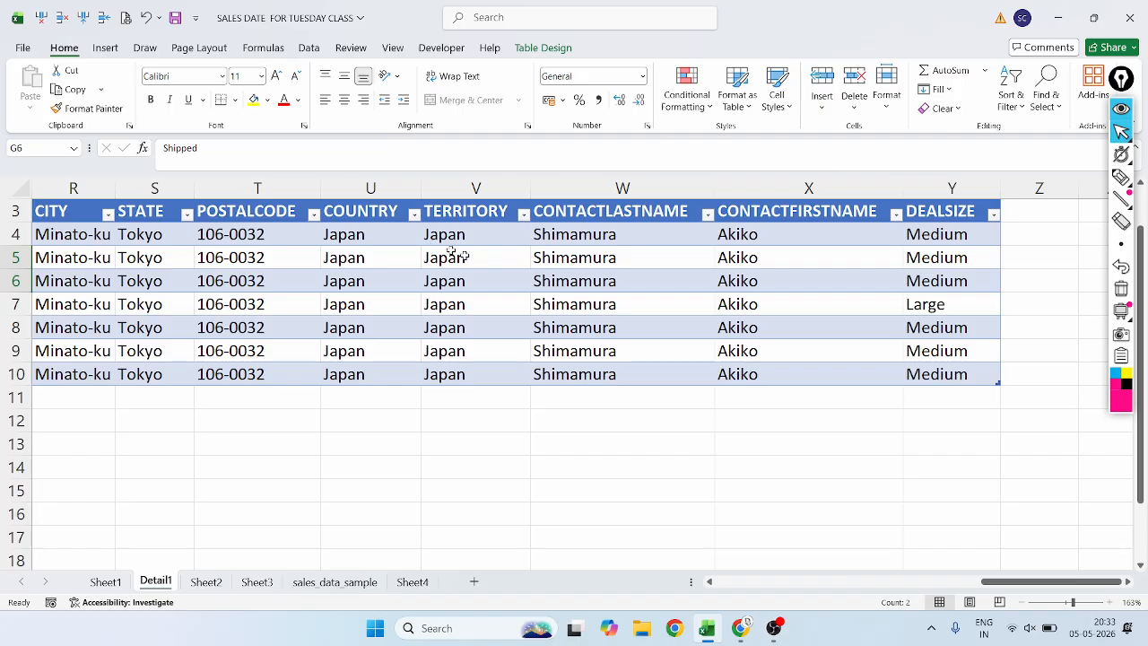
left_click(1121, 177)
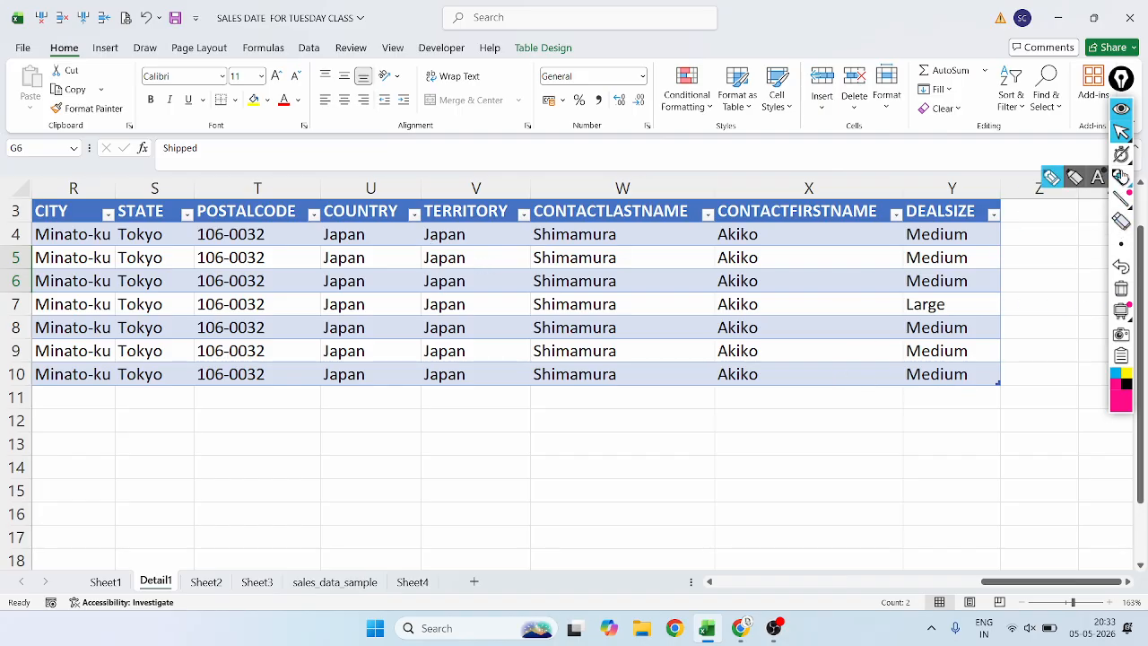
mouse_move(354, 225)
left_mouse_down()
mouse_move(287, 395)
mouse_move(452, 341)
mouse_move(385, 228)
left_mouse_up()
mouse_move(171, 215)
left_mouse_down()
mouse_move(130, 217)
mouse_move(63, 386)
mouse_move(229, 287)
mouse_move(167, 205)
left_mouse_up()
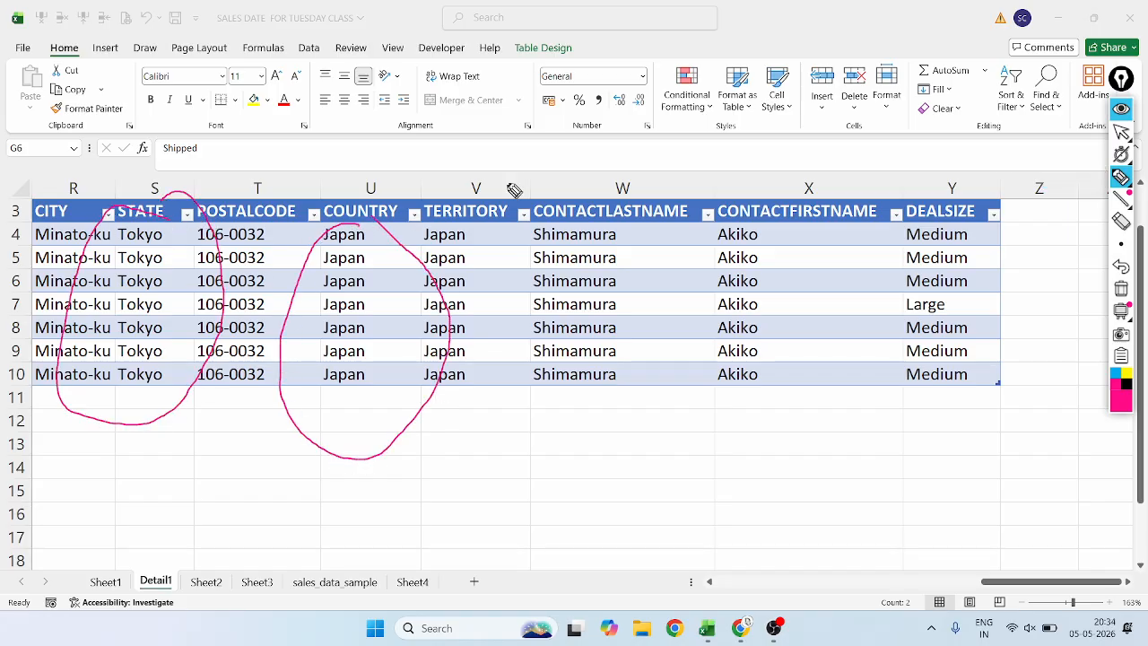
Undo the circles around the STATE and COUNTRY entries and erase the leftover magenta outline near row 10.
left_click(1121, 267)
left_click(1120, 267)
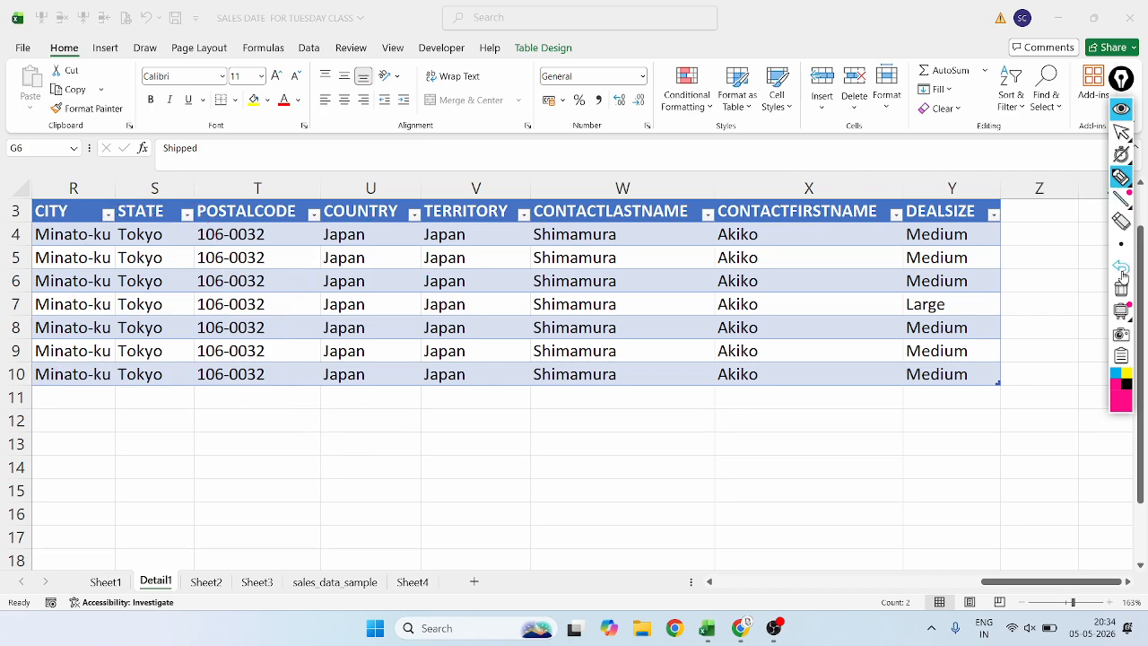
left_click(1121, 267)
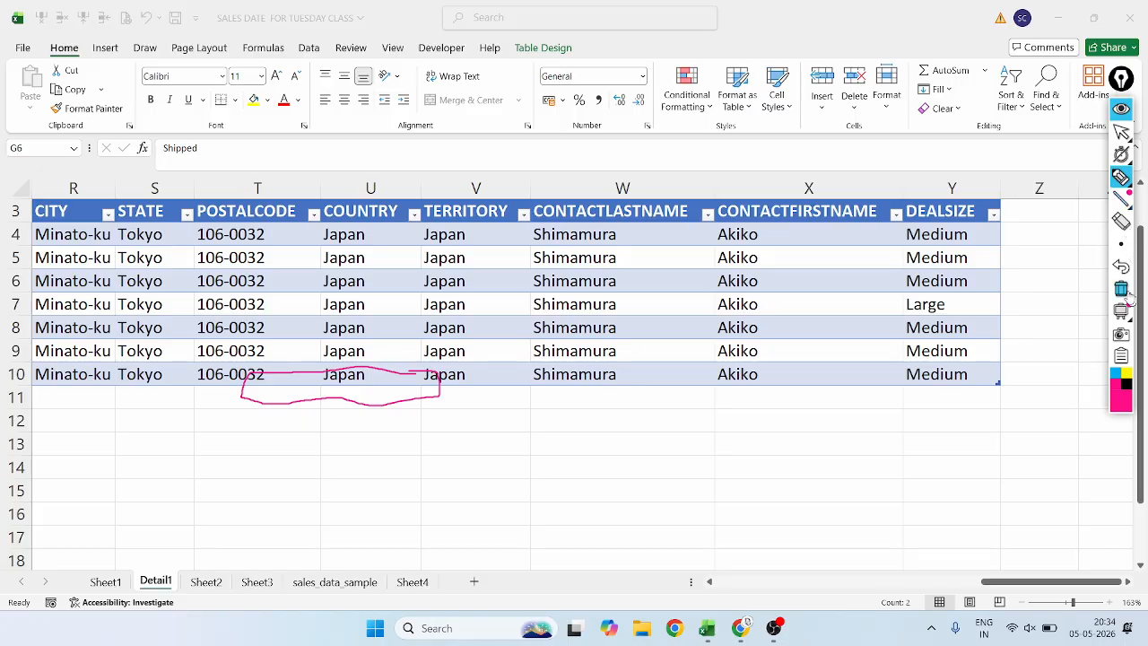
left_click(1121, 220)
left_click_drag(440, 418, 428, 333)
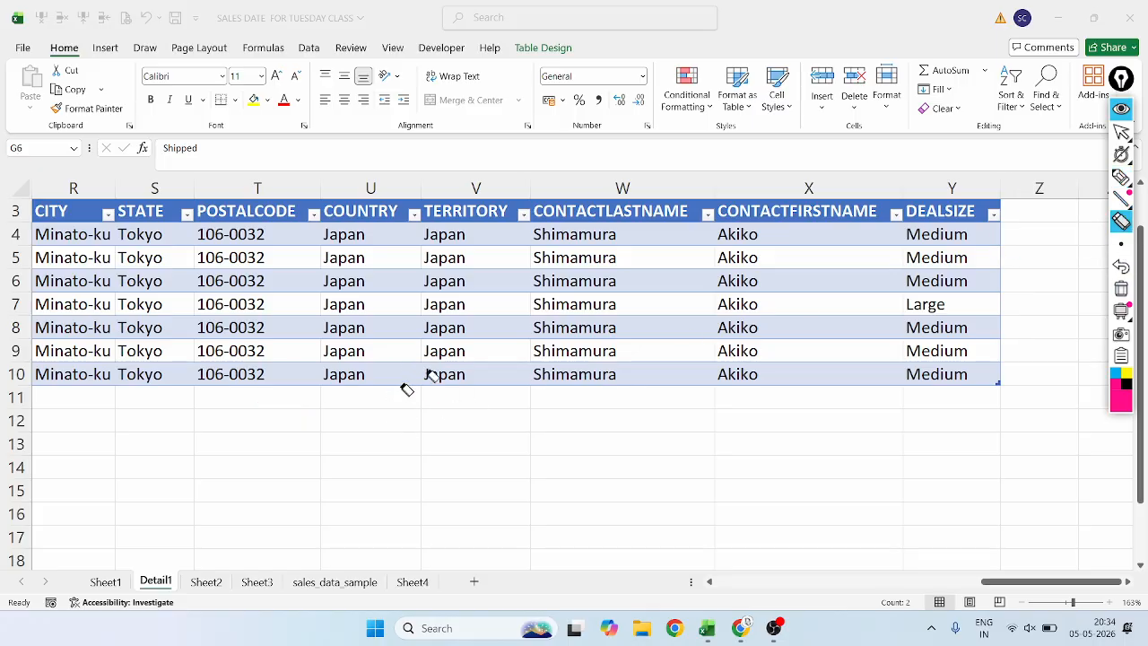
mouse_move(1121, 178)
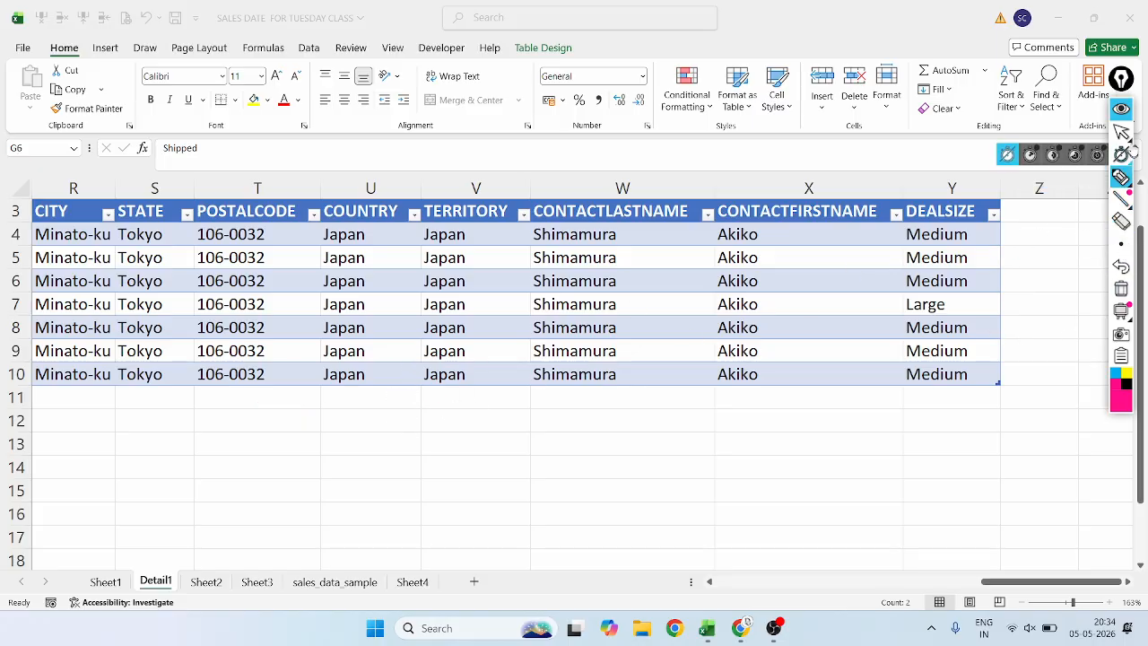
left_click(1122, 133)
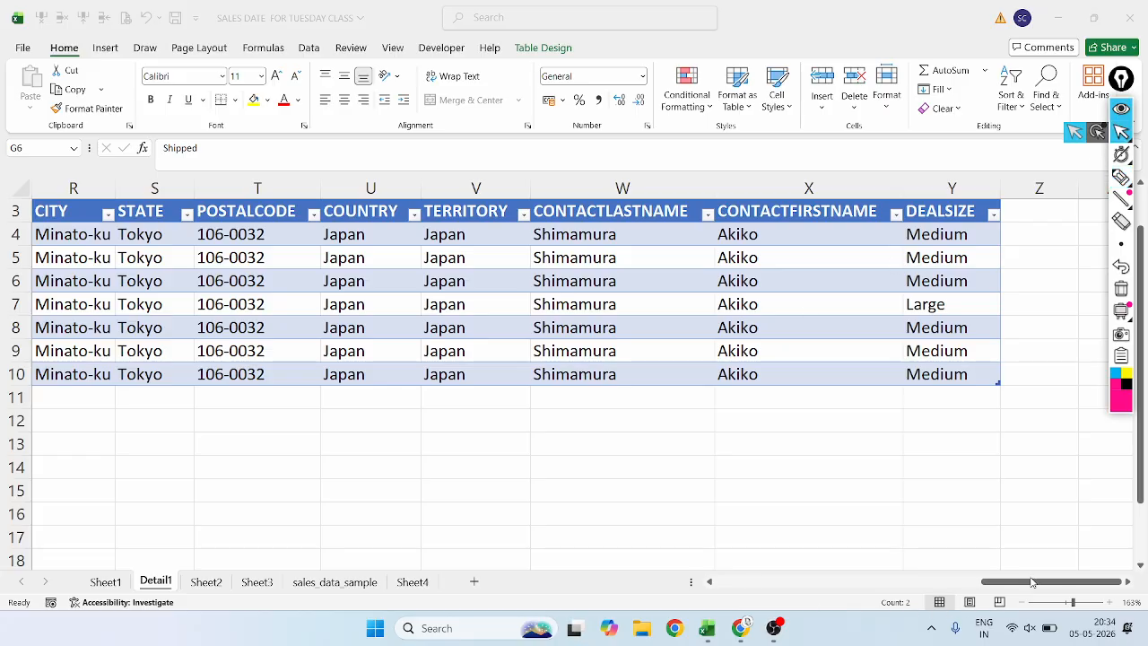
Undo the Show Details extraction for Tokyo to return to the pivot table on Sheet2.
left_click_drag(1032, 582, 767, 582)
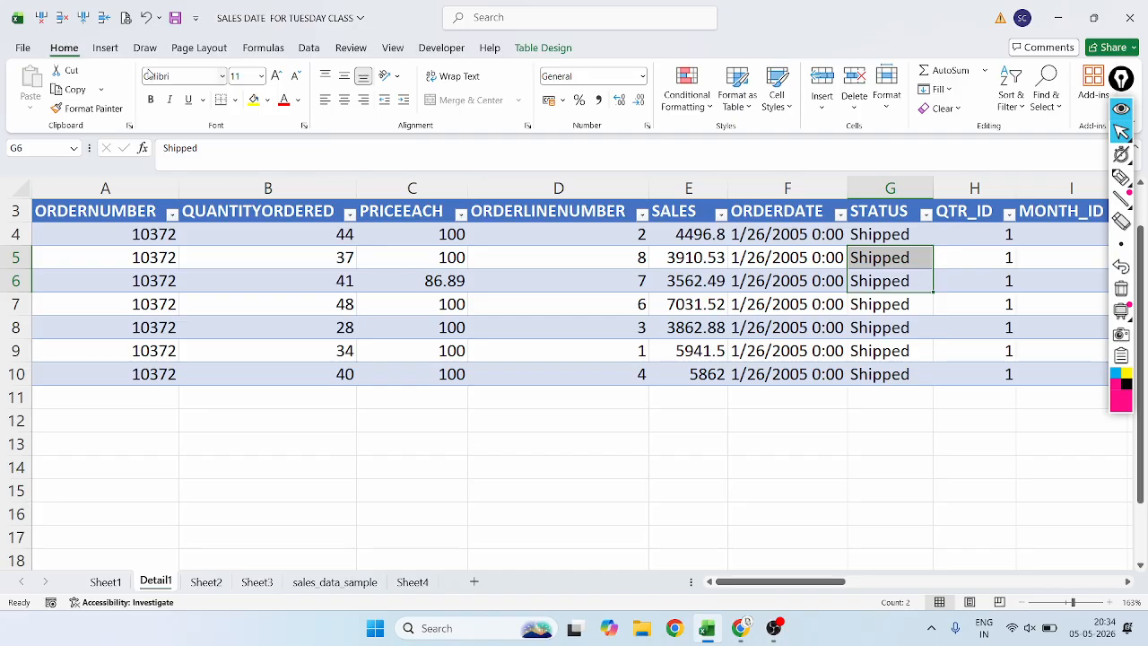
scroll(148, 25, "down", 4)
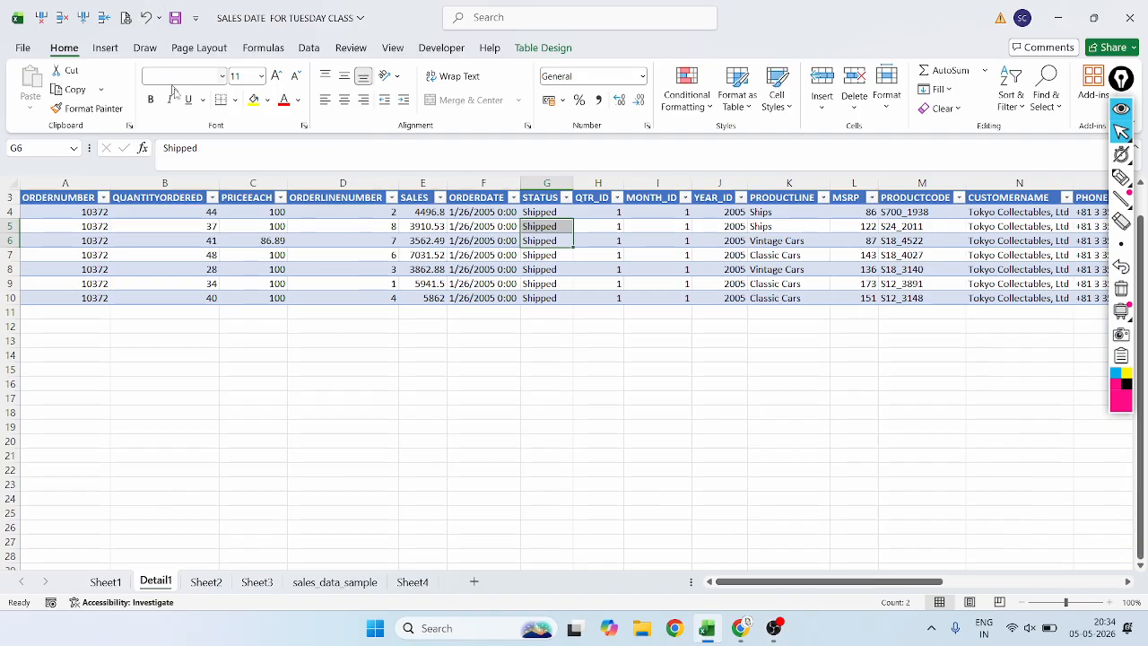
left_click(147, 23)
Cross out the PivotTable and Active Field command groups, tick Show Details, and circle the Group commands in magenta.
scroll(260, 314, "up", 10)
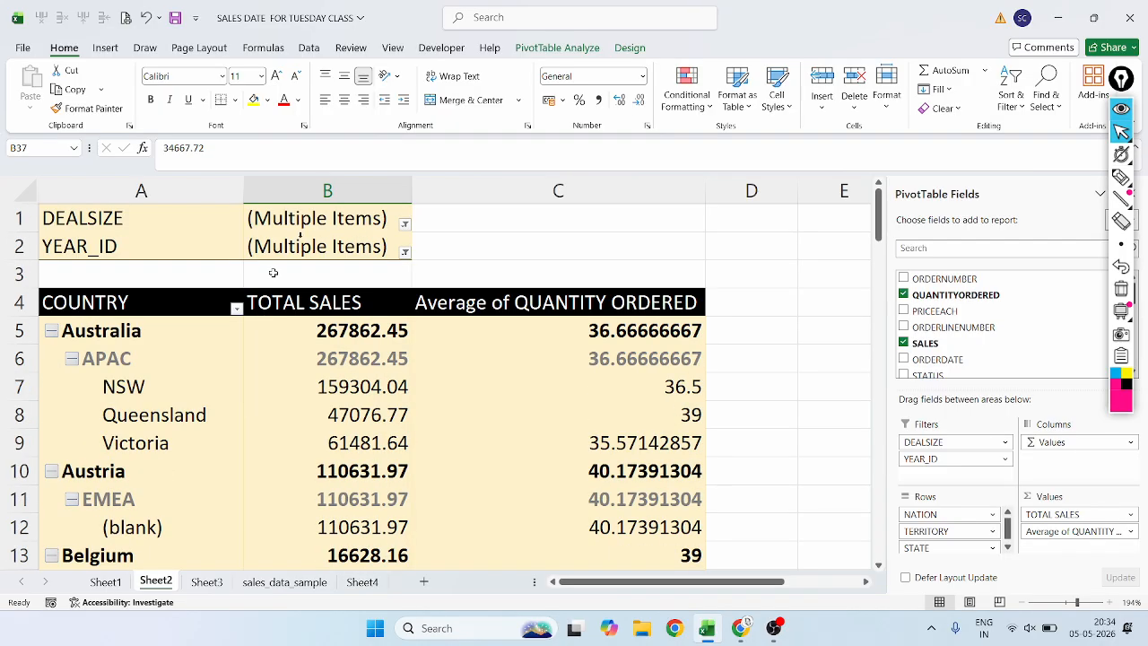
left_click(554, 49)
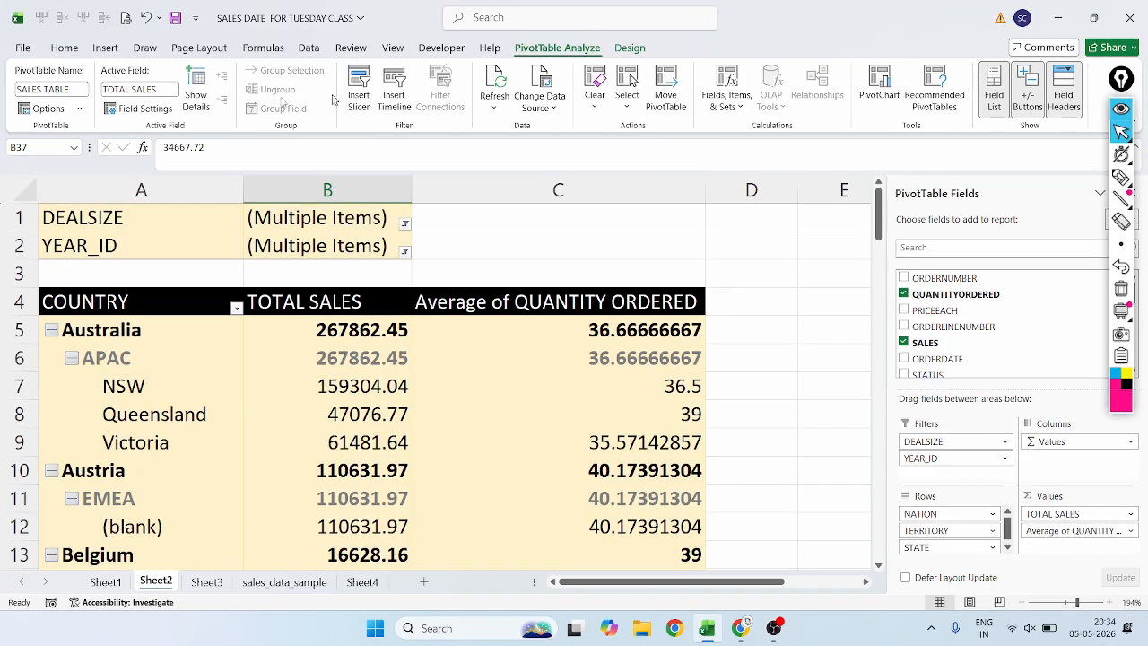
left_click(1121, 177)
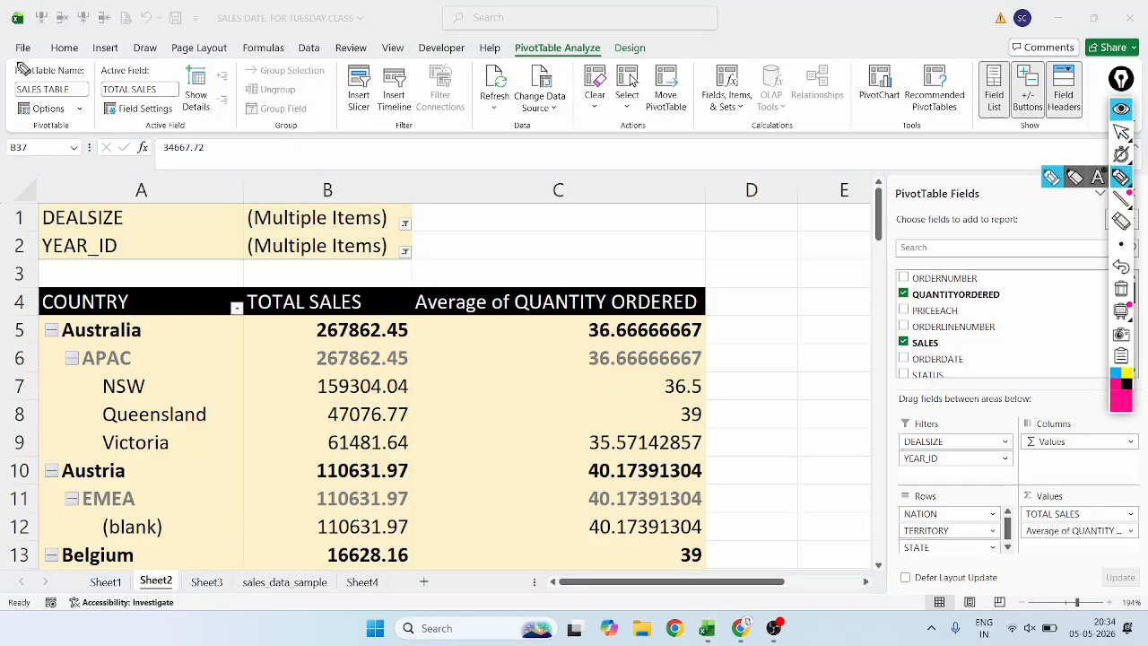
mouse_move(18, 65)
left_mouse_down()
mouse_move(67, 112)
mouse_move(95, 90)
mouse_move(78, 79)
mouse_move(156, 85)
mouse_move(184, 56)
mouse_move(222, 100)
mouse_move(242, 73)
left_mouse_up()
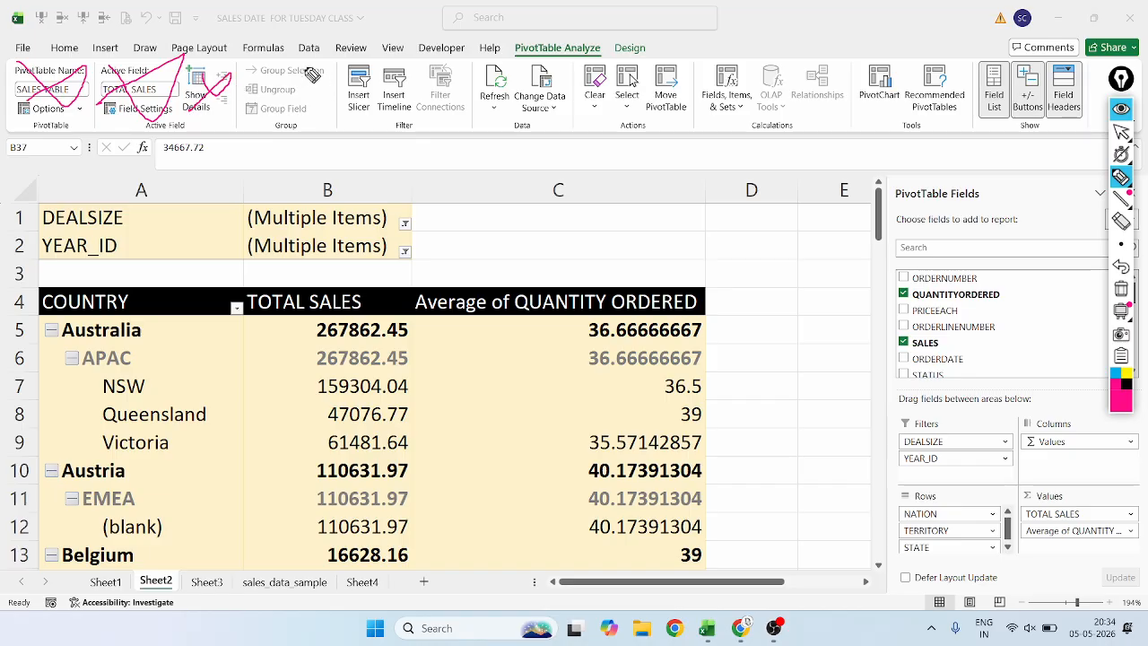
mouse_move(314, 61)
left_mouse_down()
mouse_move(289, 54)
mouse_move(230, 86)
mouse_move(302, 153)
mouse_move(347, 92)
mouse_move(312, 57)
left_mouse_up()
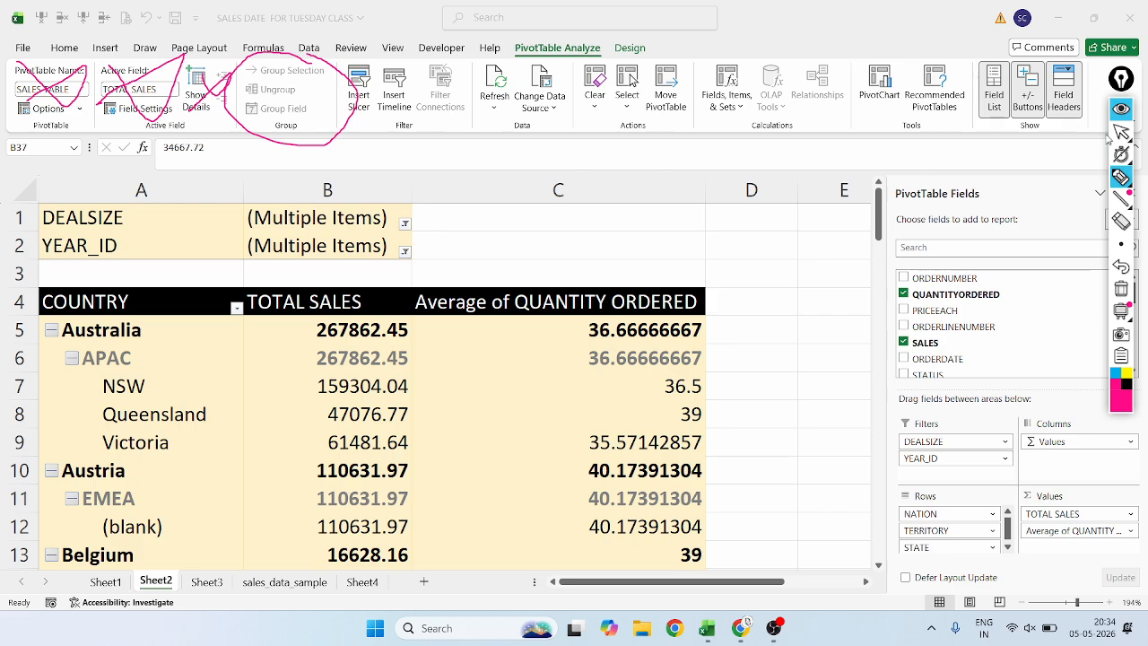
Undo the magenta marks over the PivotTable commands and erase the leftover outline around NSW's total sales value.
left_click(1122, 267)
left_click(1123, 266)
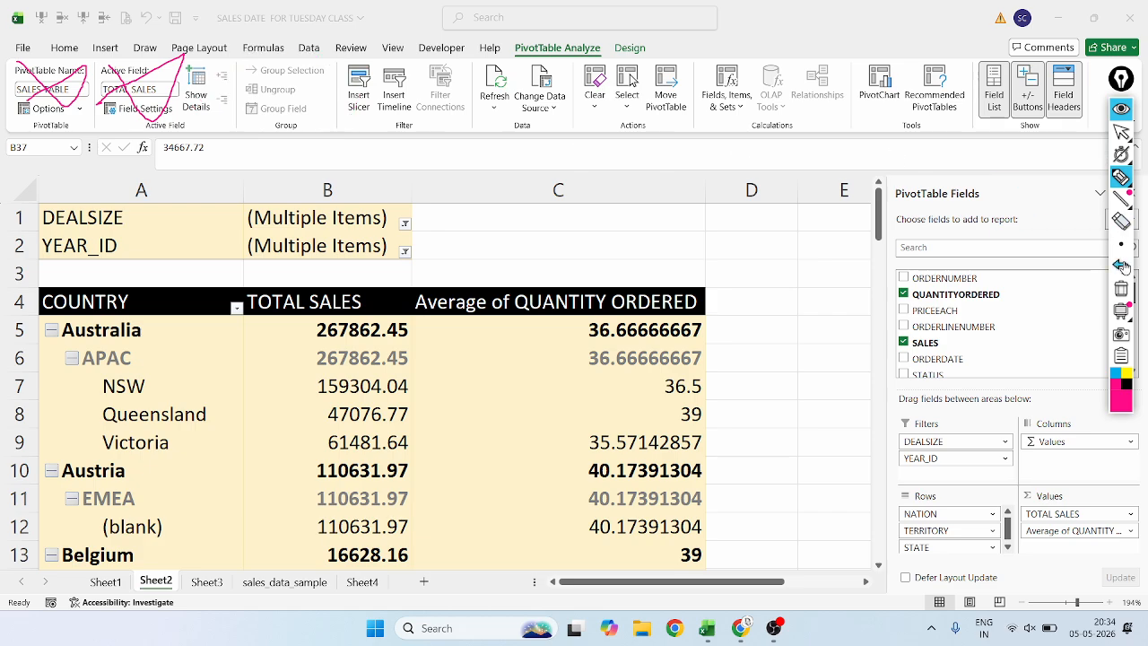
left_click(1123, 267)
left_click(1122, 267)
left_click(1123, 266)
mouse_move(1133, 154)
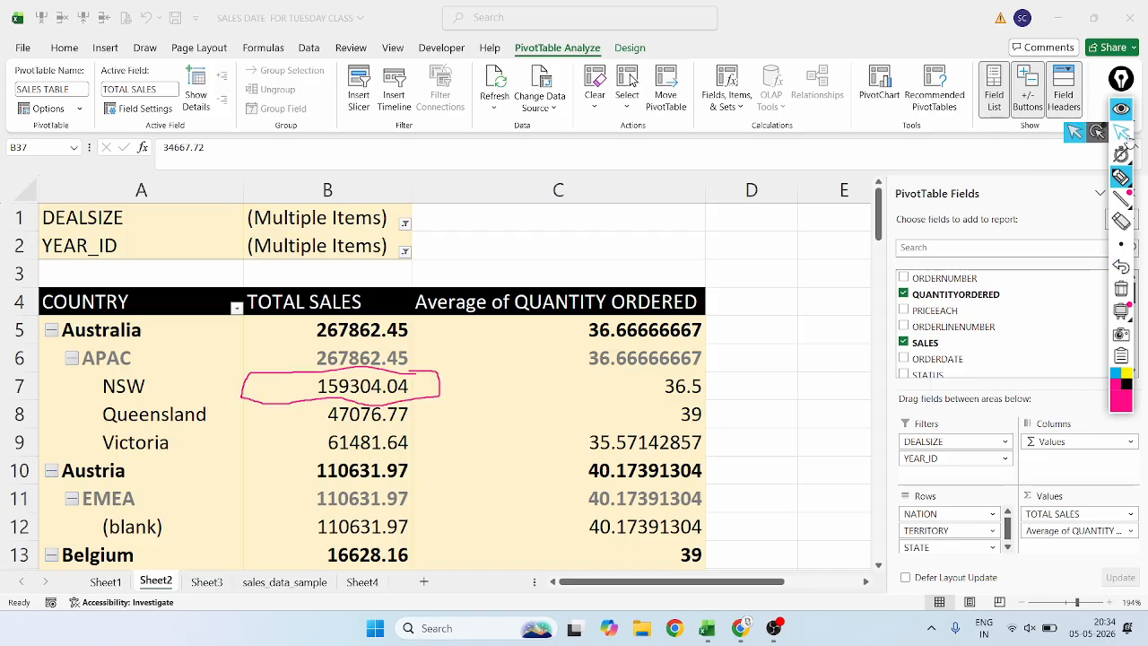
left_click(1122, 134)
left_click(331, 418)
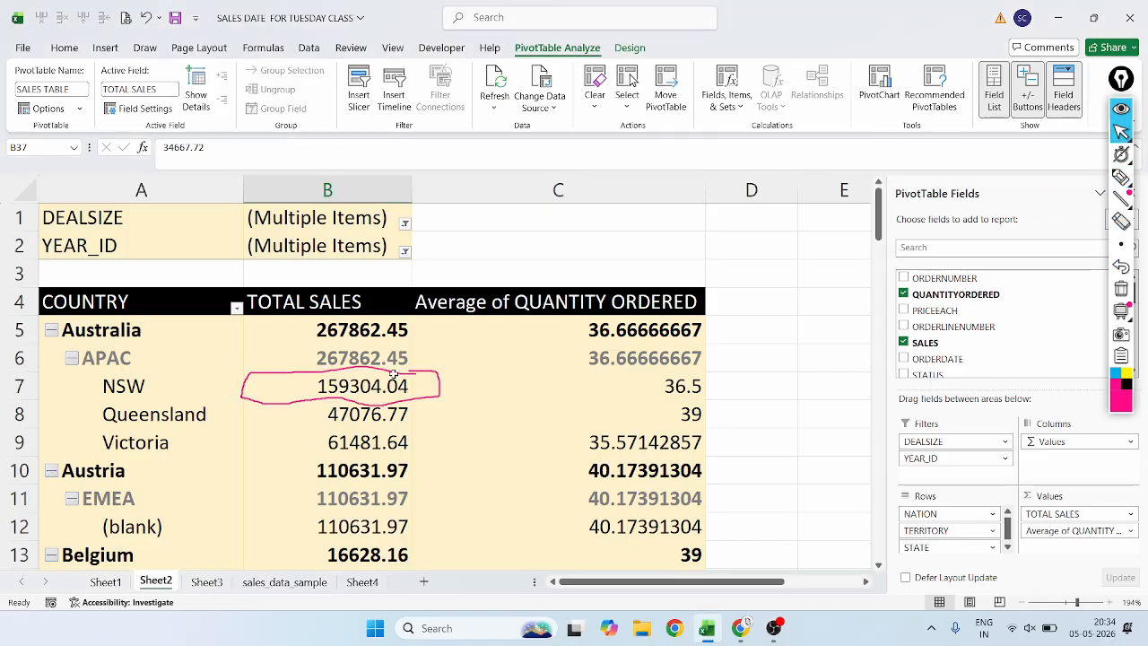
left_click_drag(350, 359, 358, 390)
left_click(1120, 224)
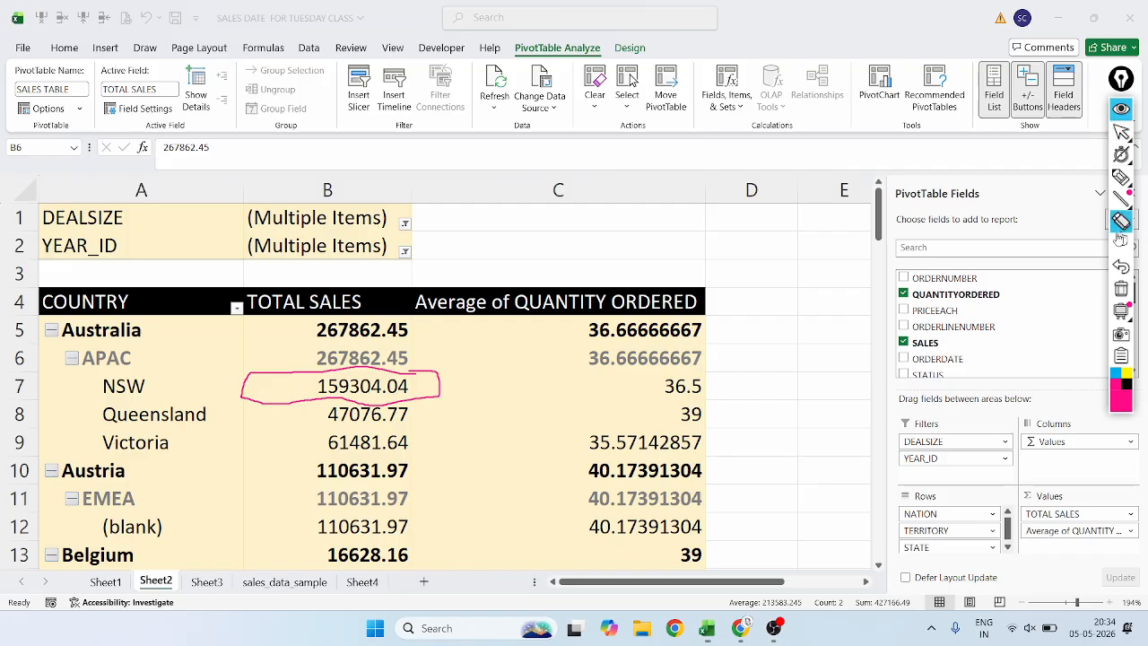
left_click(310, 382)
left_click(1122, 133)
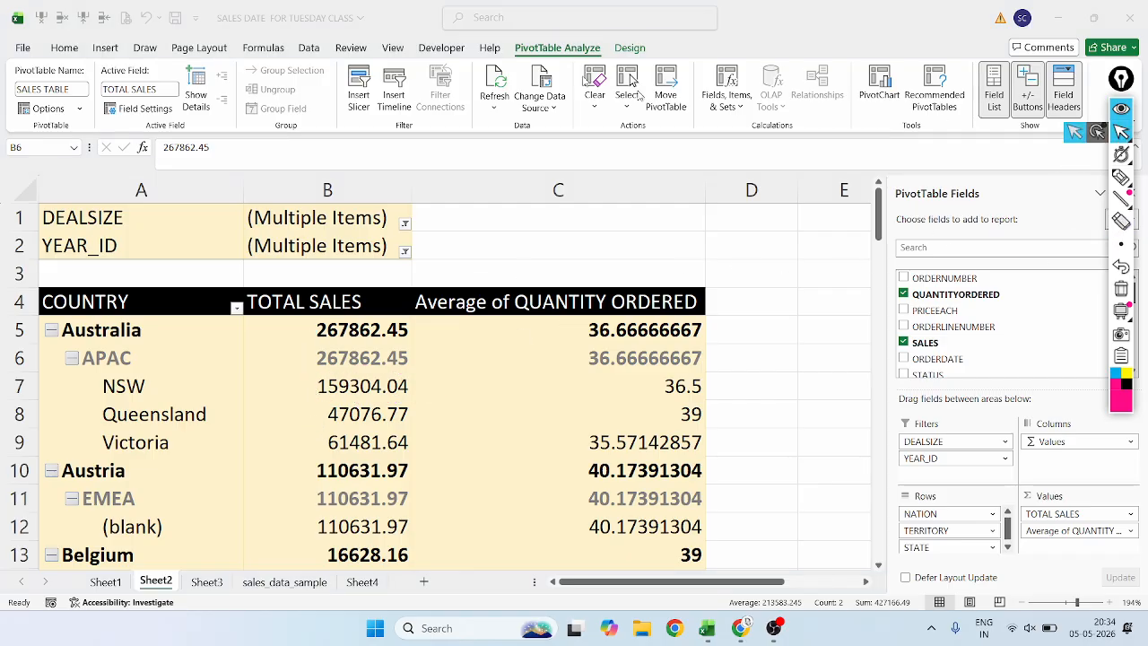
Group the NSW, Queensland and Victoria state labels under Australia's APAC territory with Group Selection.
left_click(133, 386)
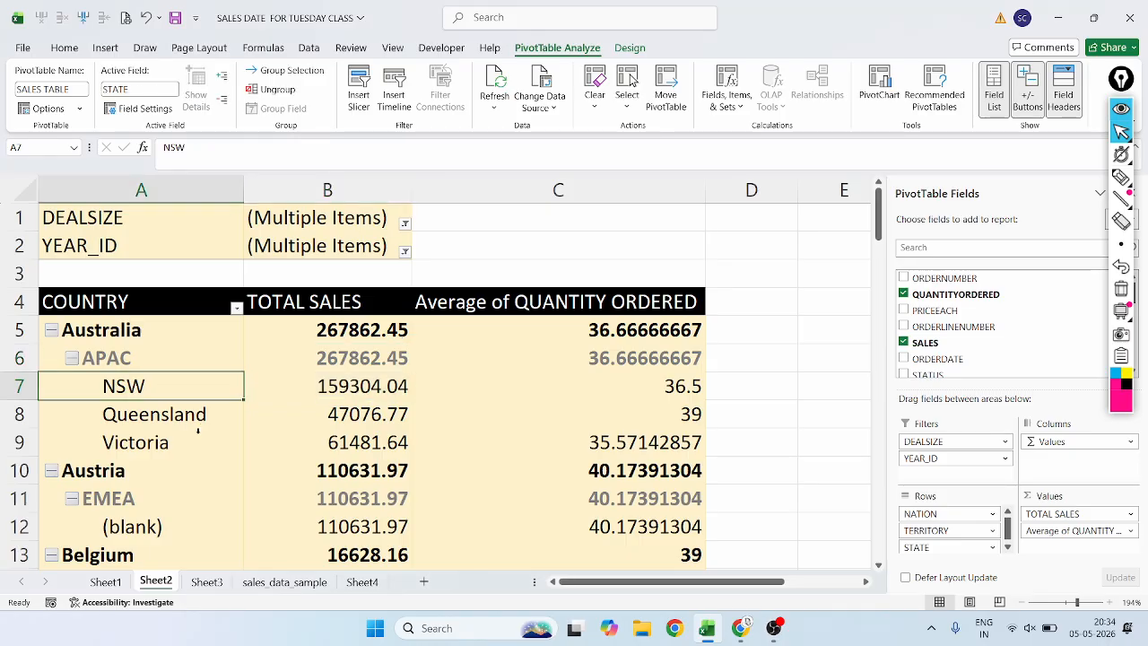
left_click(149, 402)
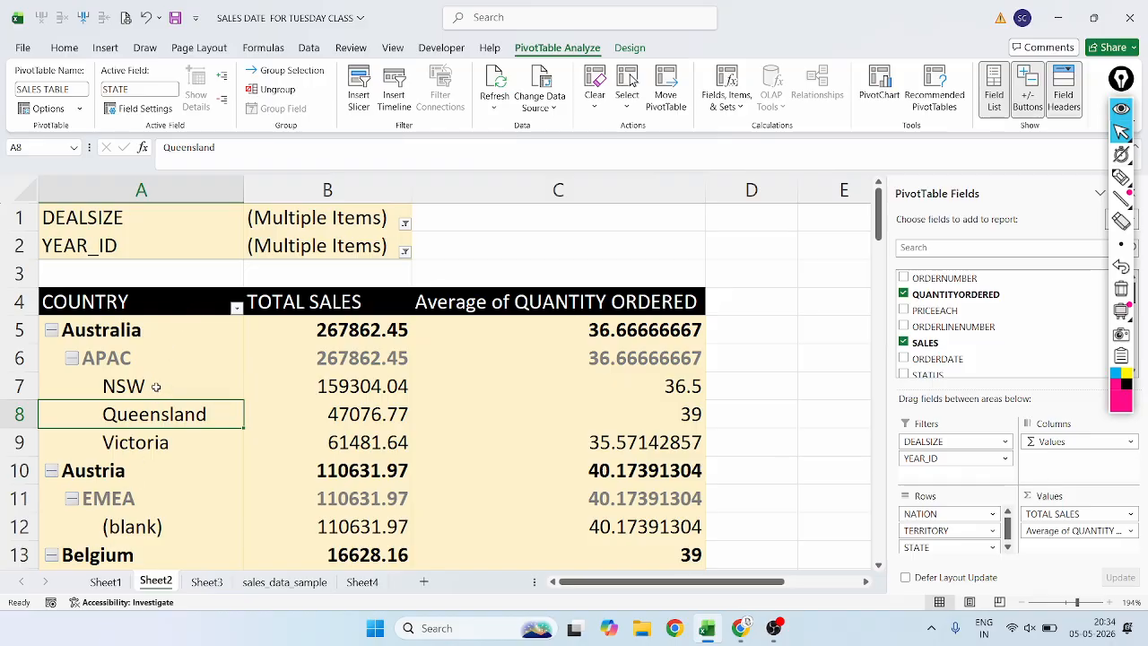
left_click_drag(156, 386, 156, 442)
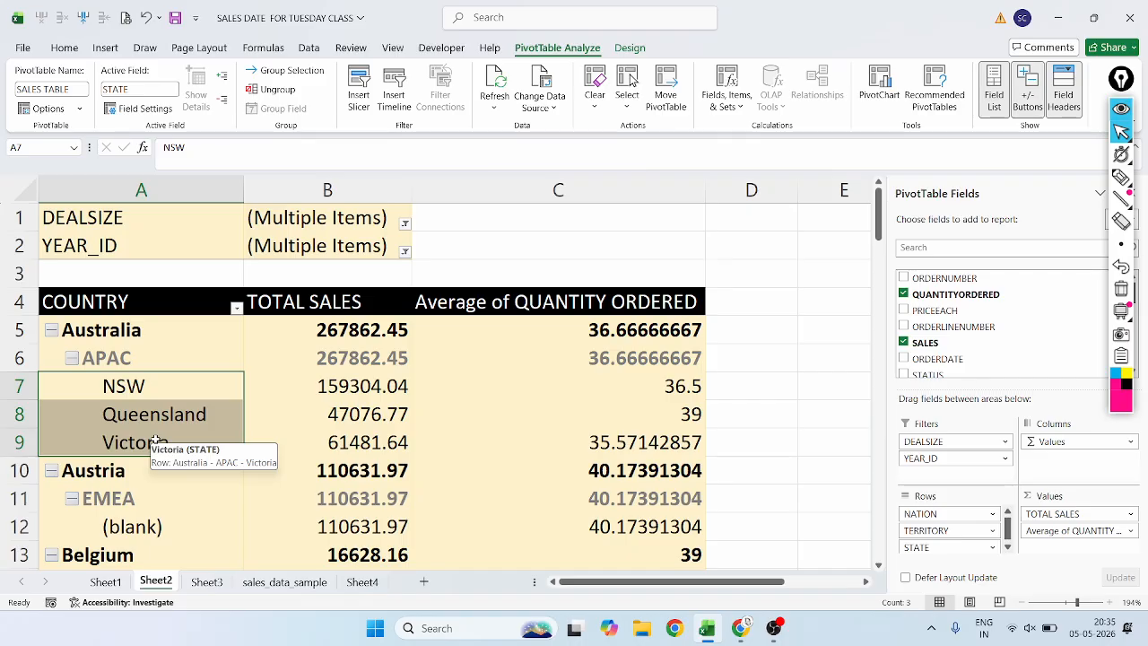
left_click(151, 382)
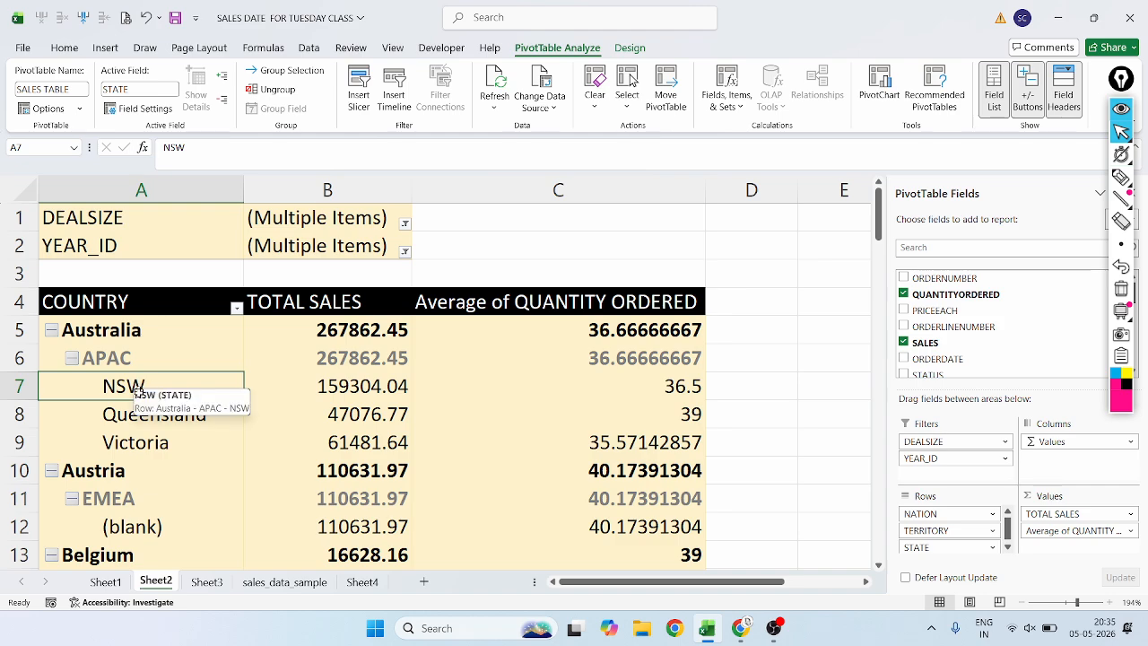
left_click_drag(137, 392, 134, 444)
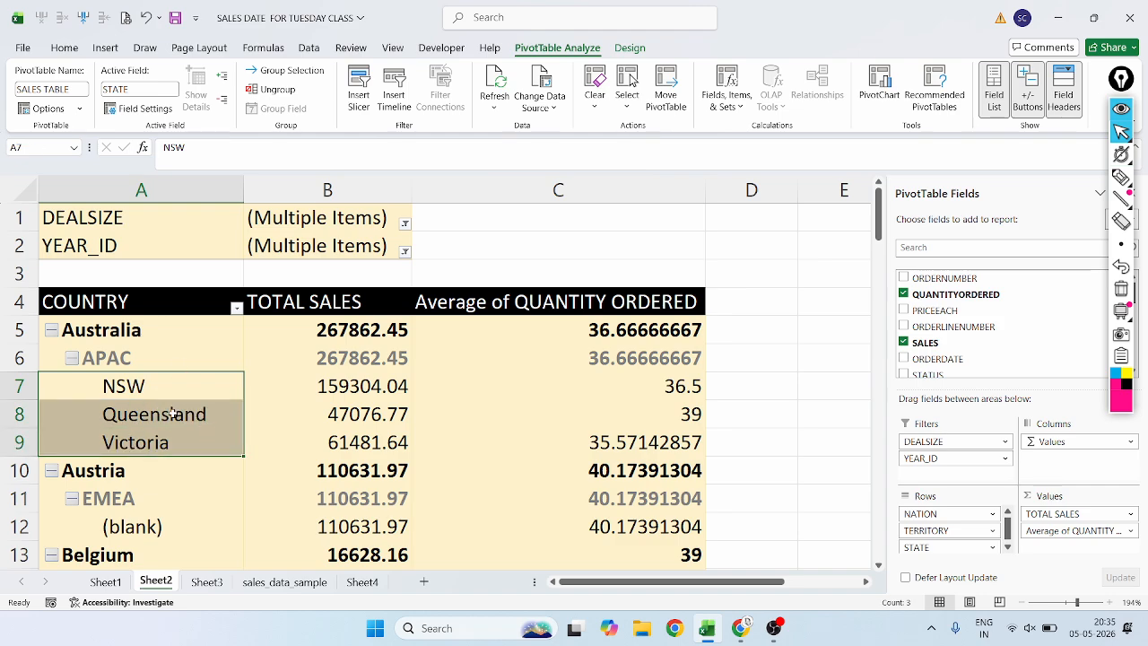
left_click(278, 77)
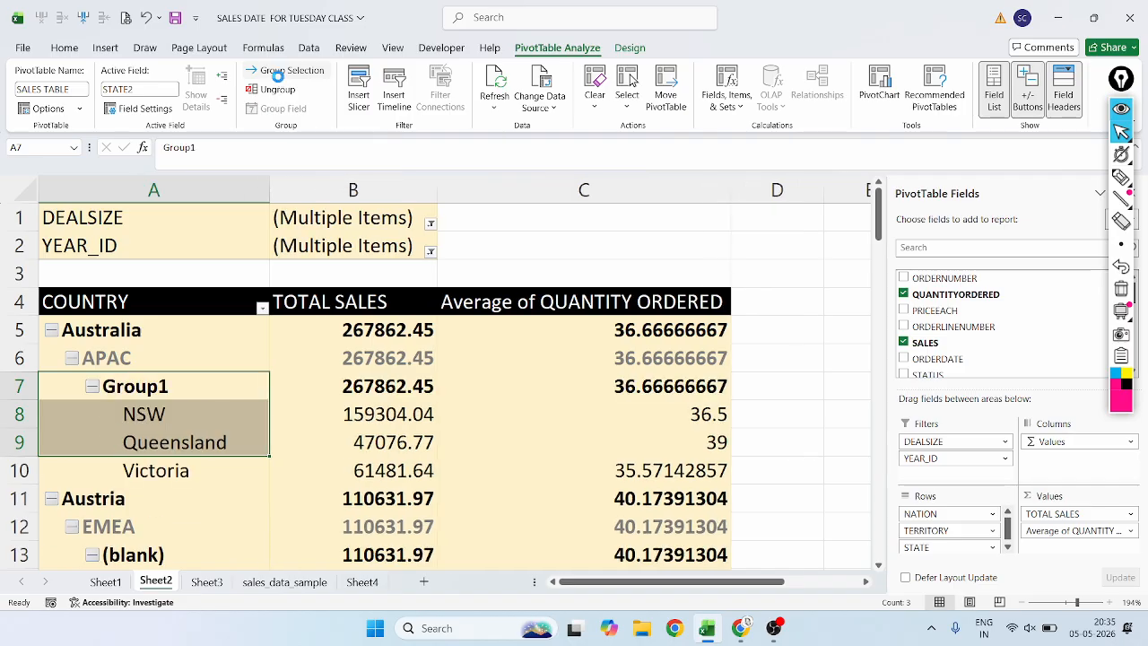
left_click(166, 406)
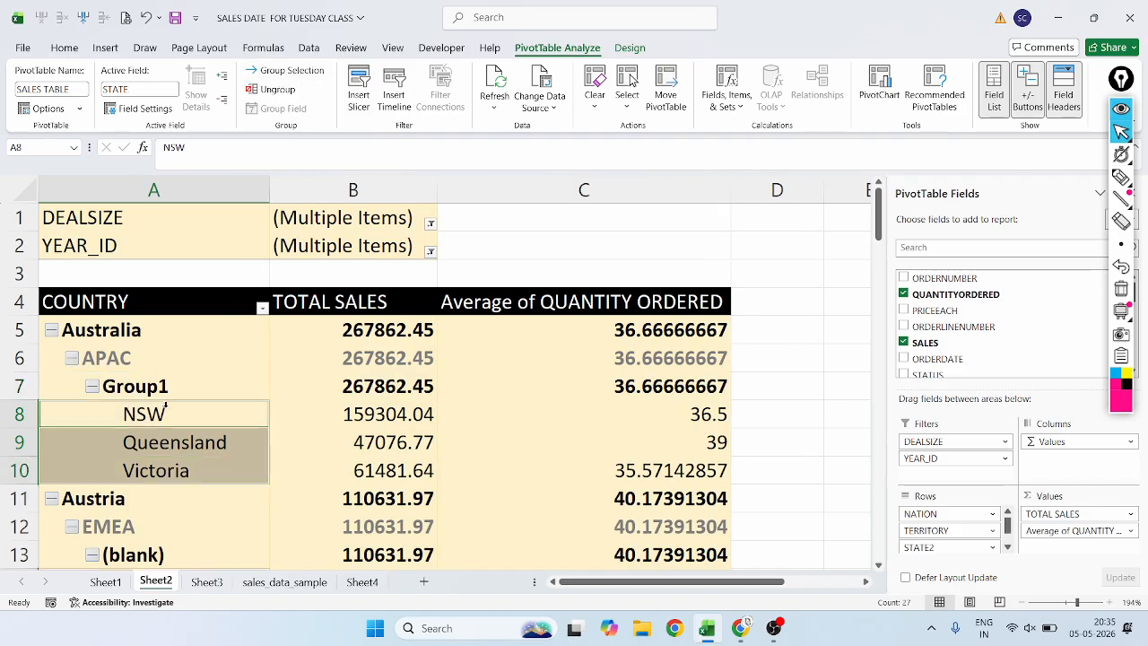
Point out the grouped NSW, Queensland and Victoria items and their Group1 heading by selecting their cells in turn.
left_click(178, 417)
left_click(174, 442)
left_click(166, 473)
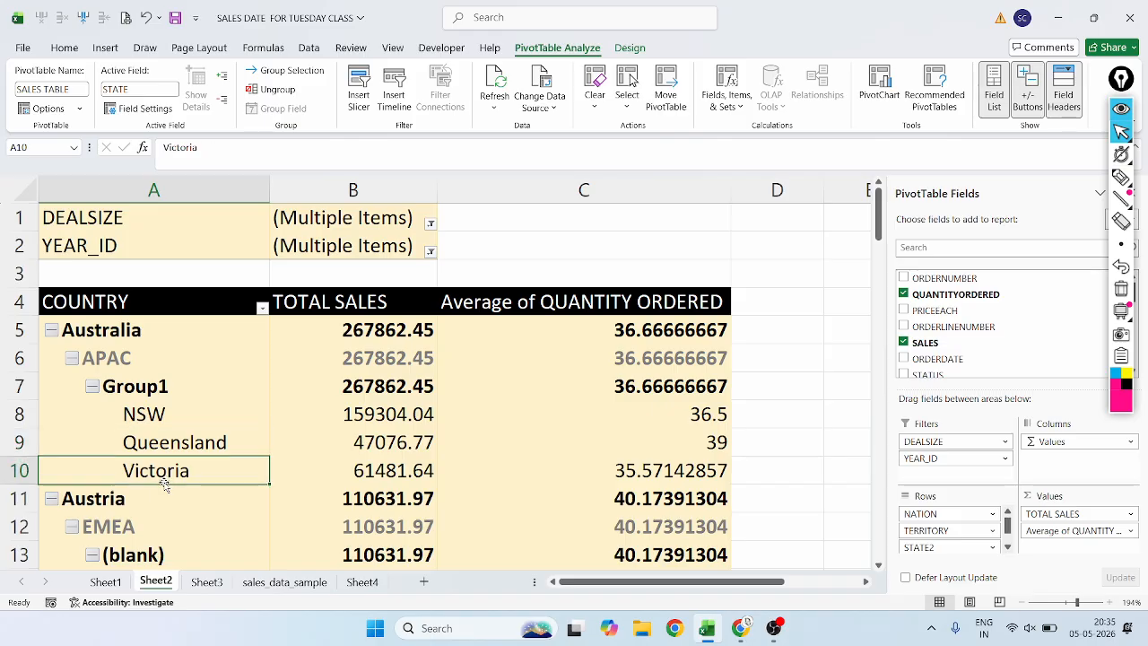
left_click(147, 401)
left_click(144, 434)
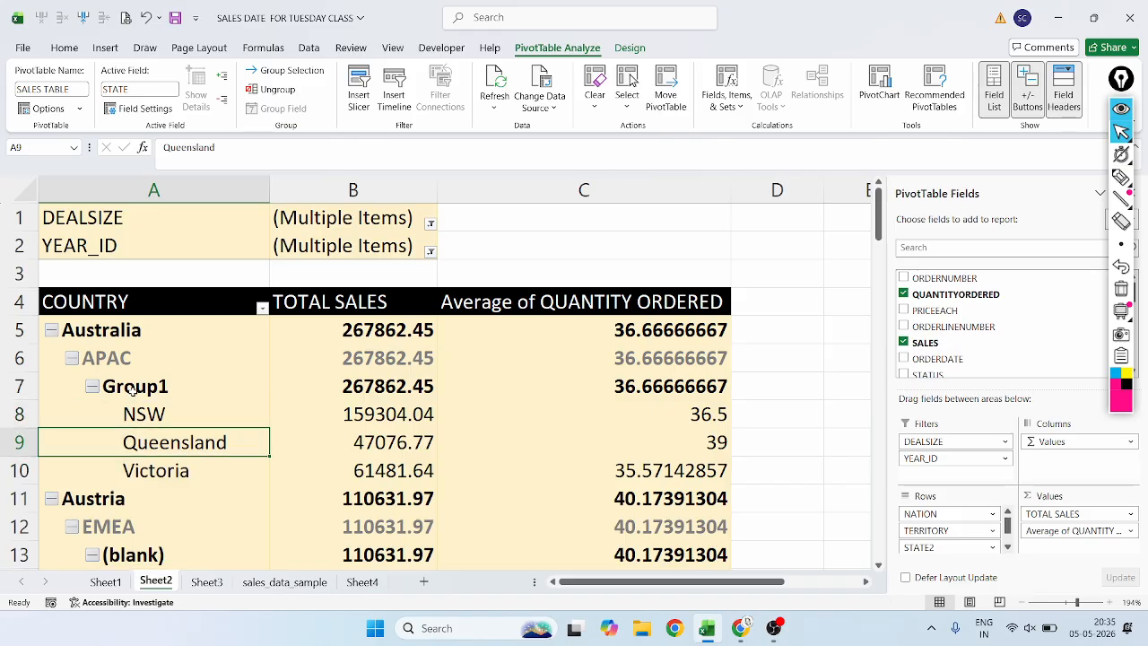
left_click(133, 390)
Underline Group1, NSW, Queensland and Victoria in magenta with the pen, and circle the Group1 heading.
left_click(1112, 176)
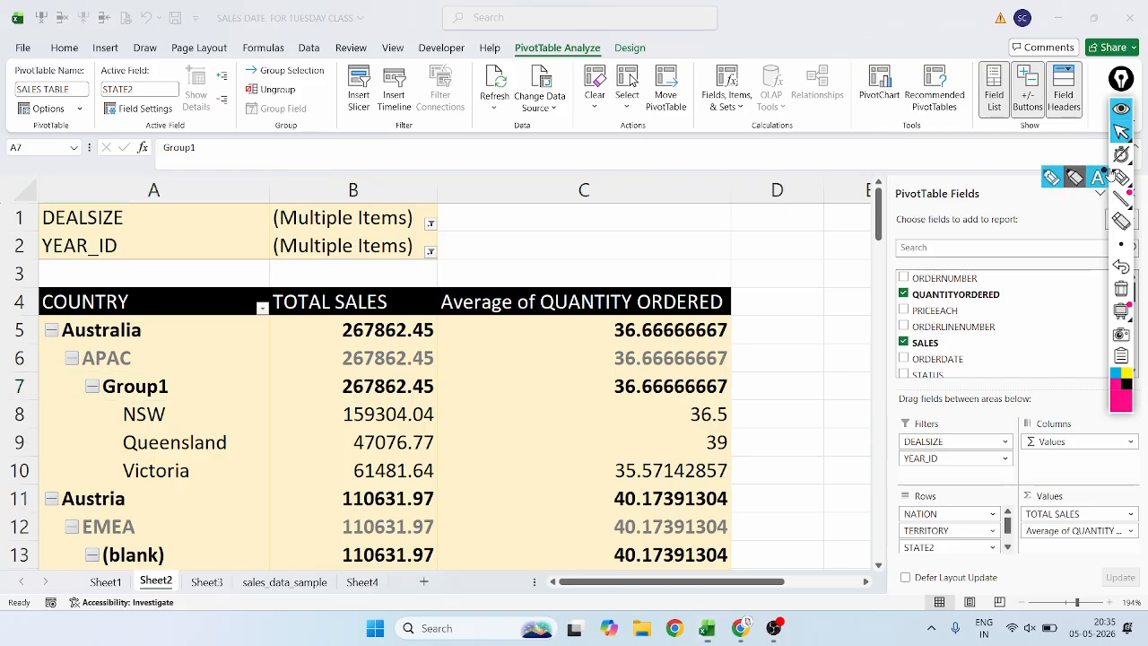
left_click(1107, 175)
left_click(722, 280)
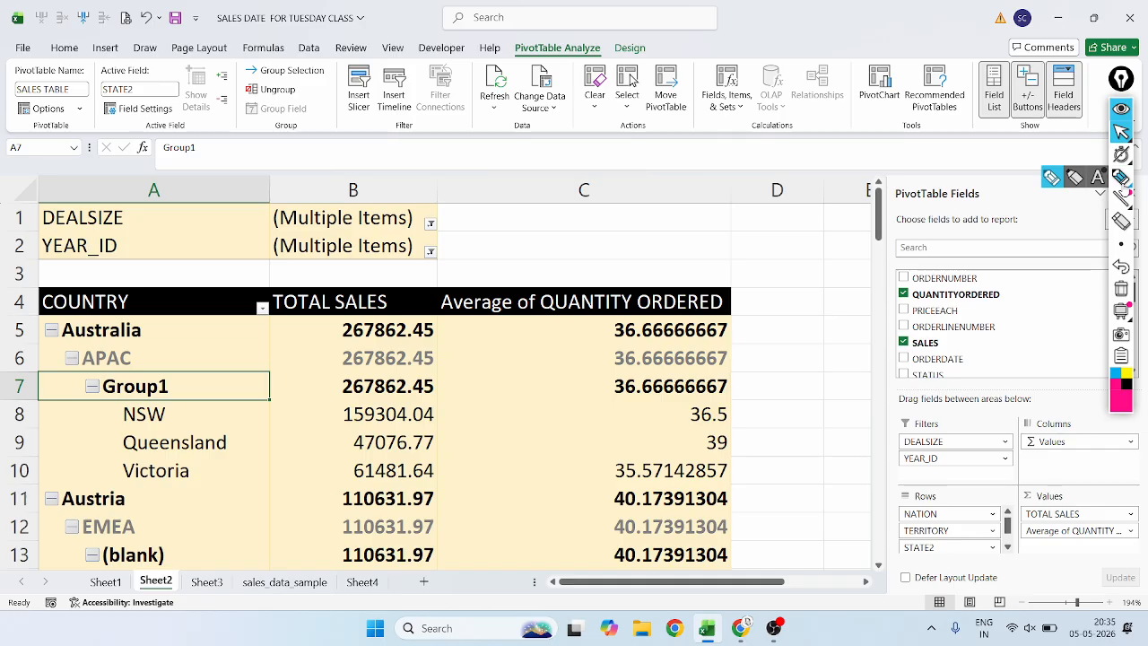
left_click(1121, 179)
mouse_move(91, 402)
left_mouse_down()
mouse_move(168, 396)
mouse_move(166, 429)
mouse_move(196, 460)
mouse_move(223, 456)
left_mouse_up()
left_click_drag(120, 482, 196, 480)
mouse_move(167, 368)
left_mouse_down()
mouse_move(83, 377)
mouse_move(81, 418)
mouse_move(175, 413)
mouse_move(183, 381)
mouse_move(169, 371)
left_mouse_up()
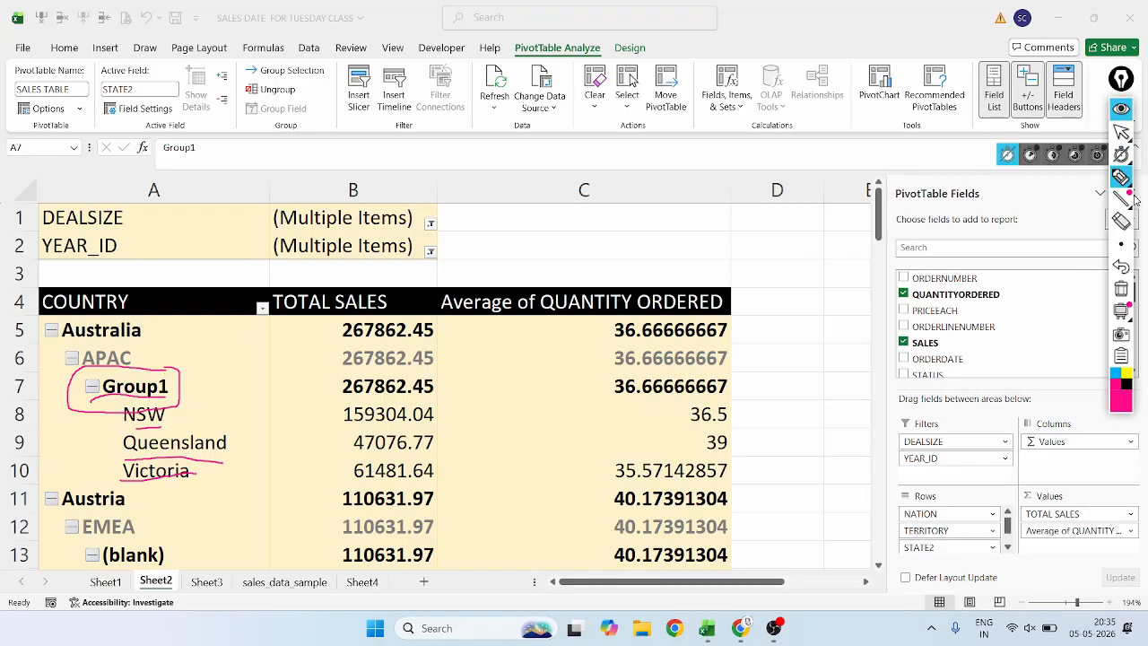
Undo the magenta marks on Group1 and its states, and erase the outline around Group1's total sales value.
left_click(1118, 267)
left_click(1118, 267)
left_click(1118, 268)
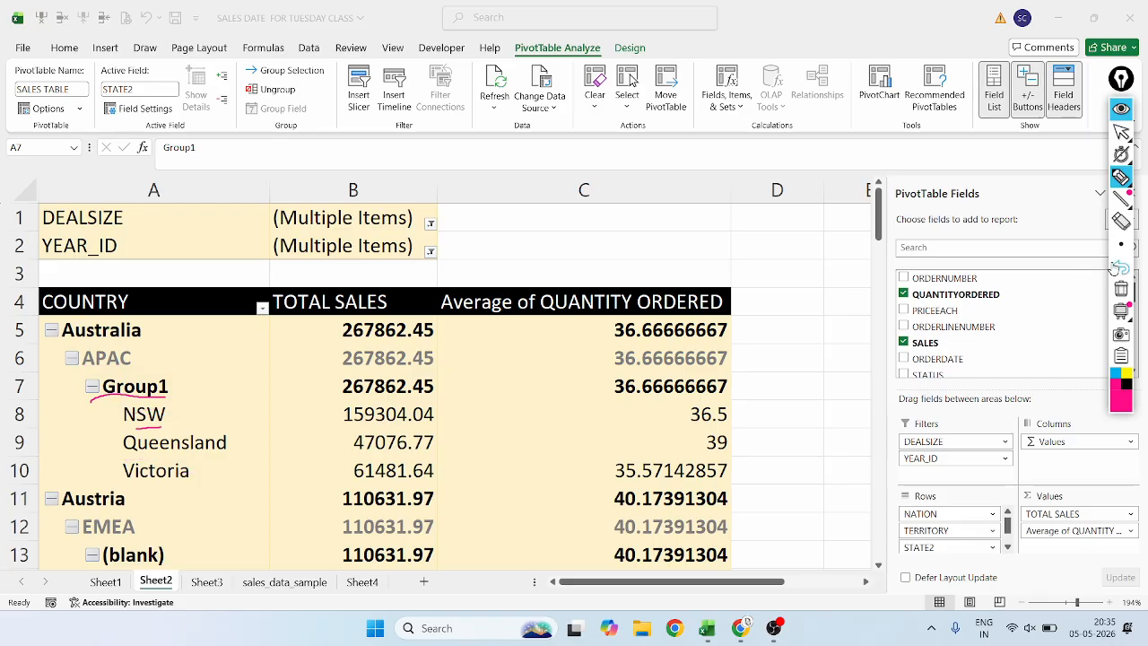
left_click(1118, 267)
left_click(1119, 268)
left_click(1118, 267)
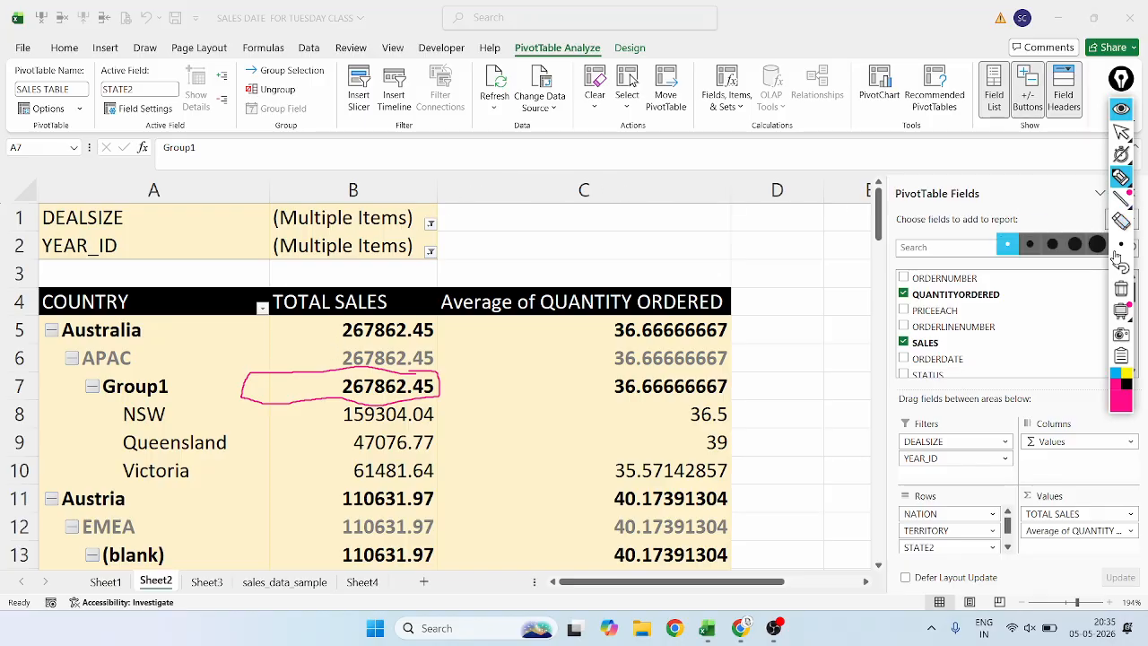
left_click(1120, 219)
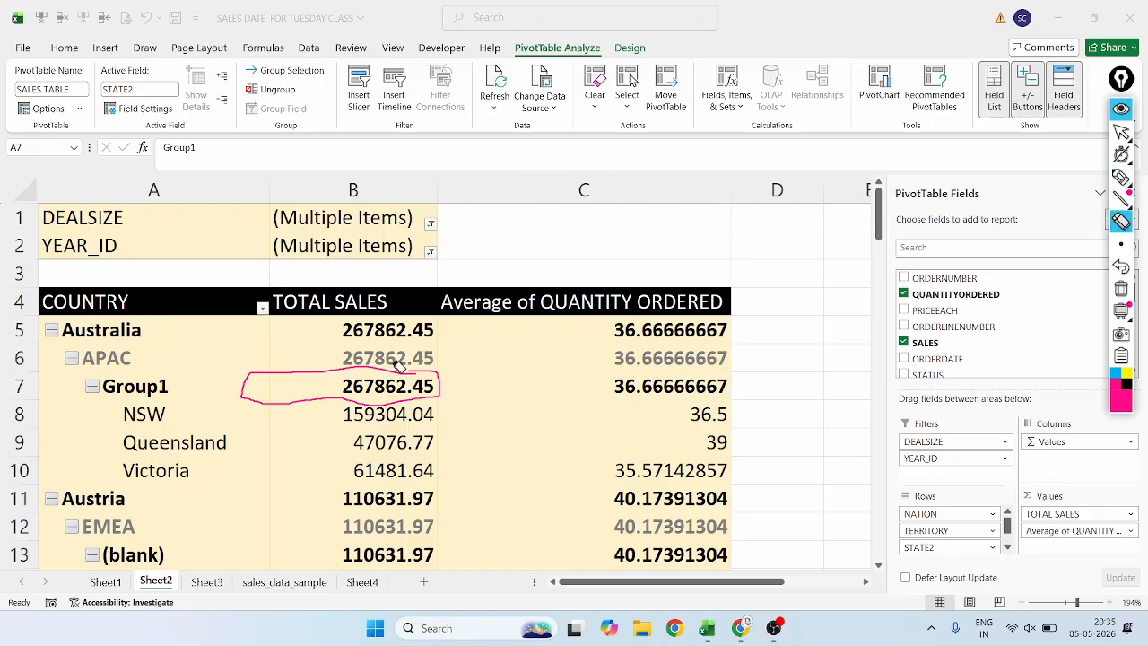
left_click(359, 399)
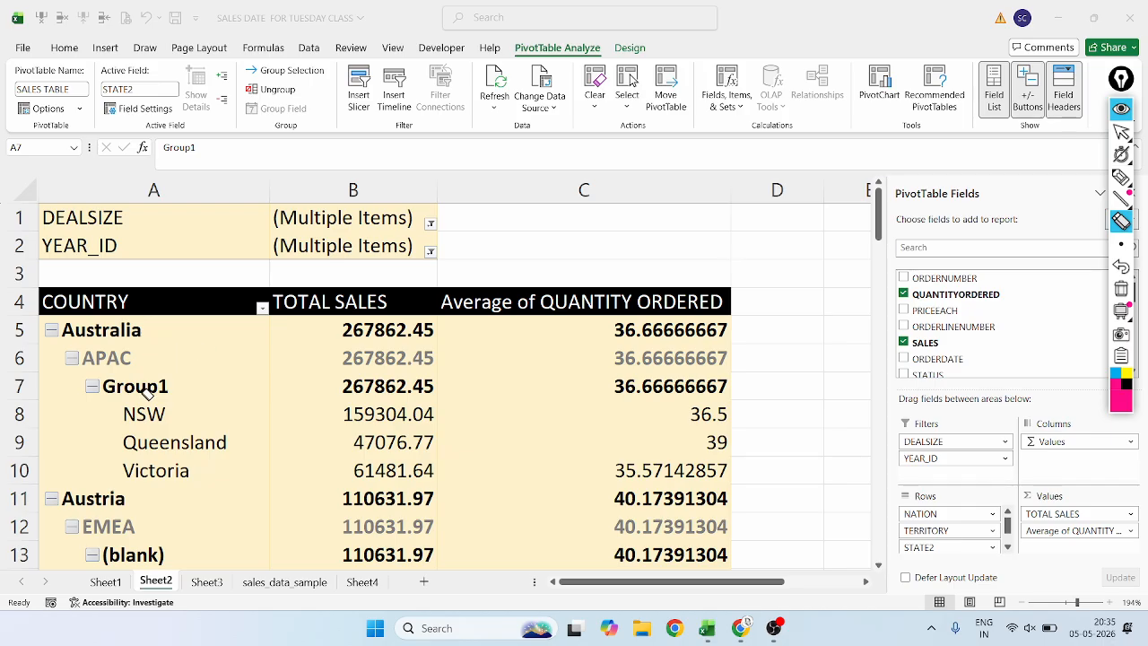
Ungroup the NSW, Queensland and Victoria state items under Australia's APAC territory.
left_click(1121, 132)
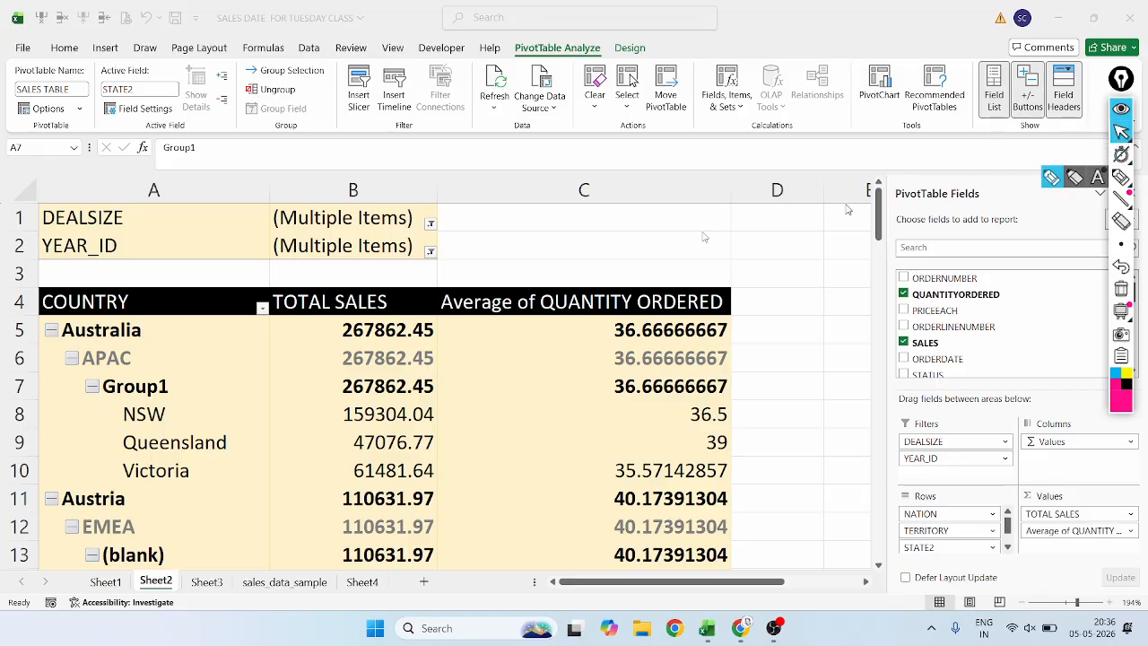
left_click(179, 388)
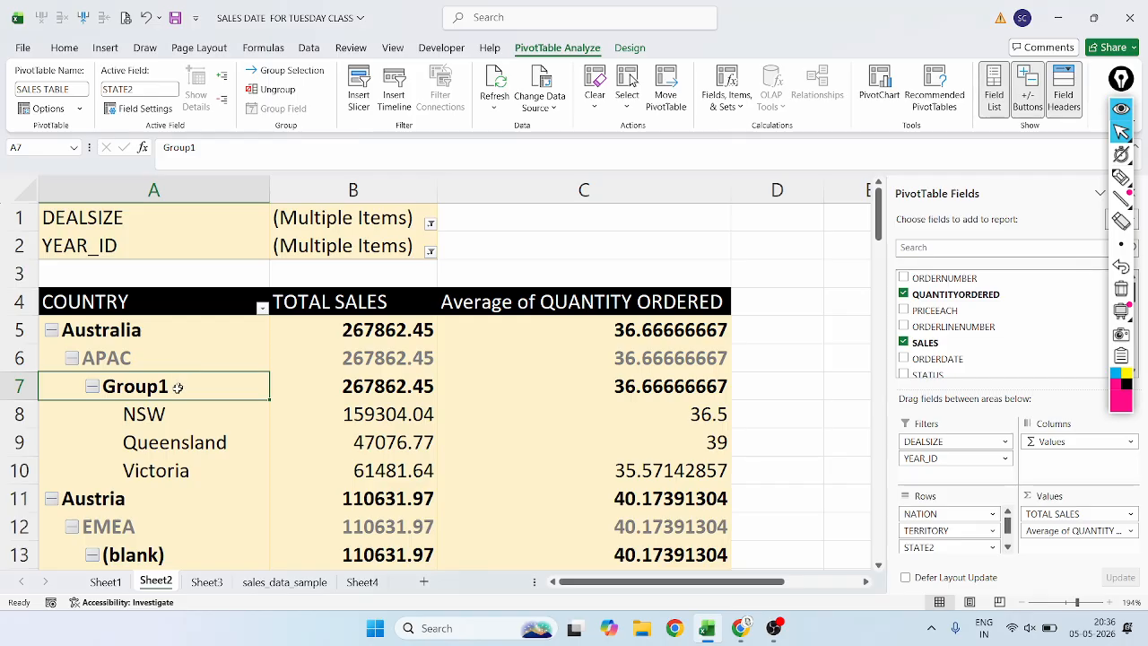
left_click(165, 407)
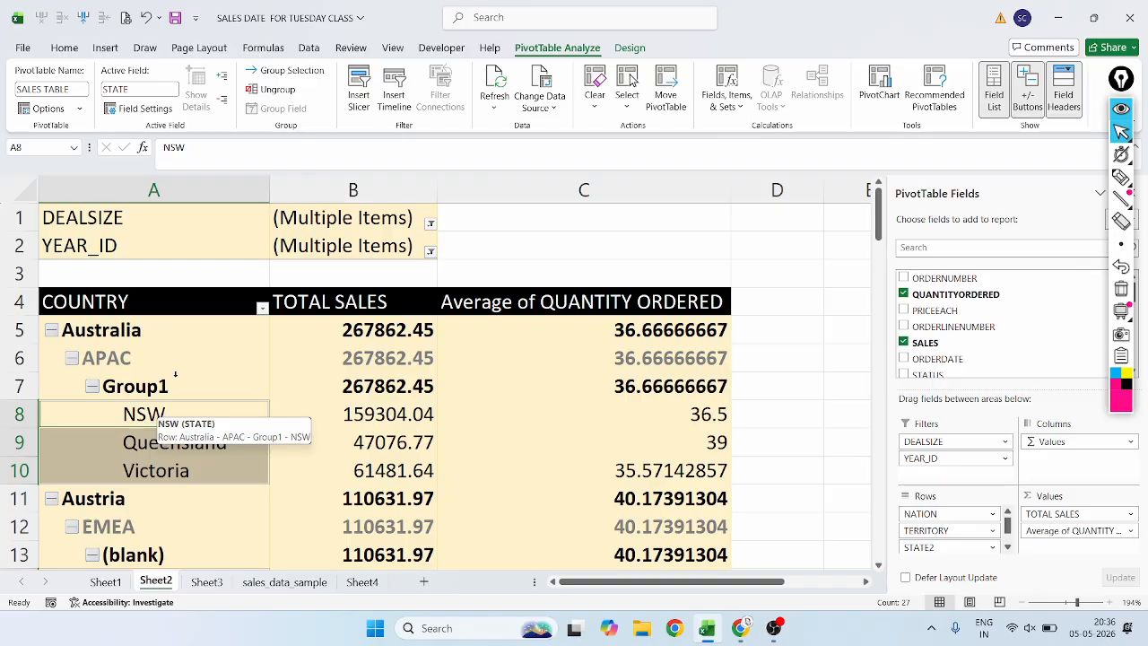
left_click(281, 89)
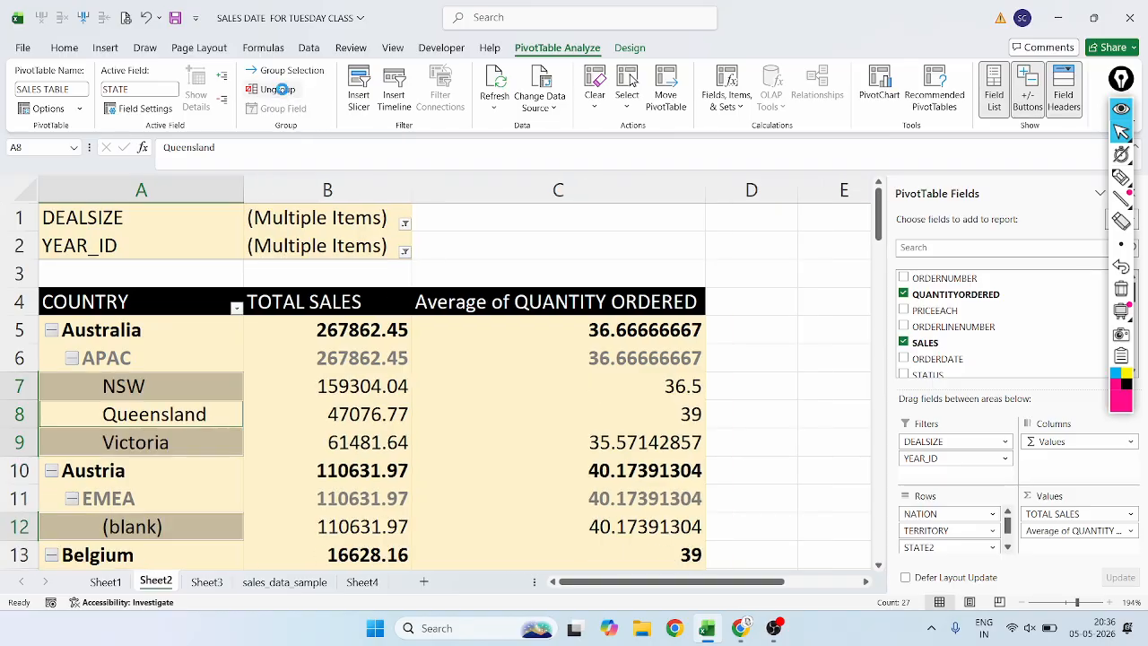
left_click(128, 421)
left_click(141, 383)
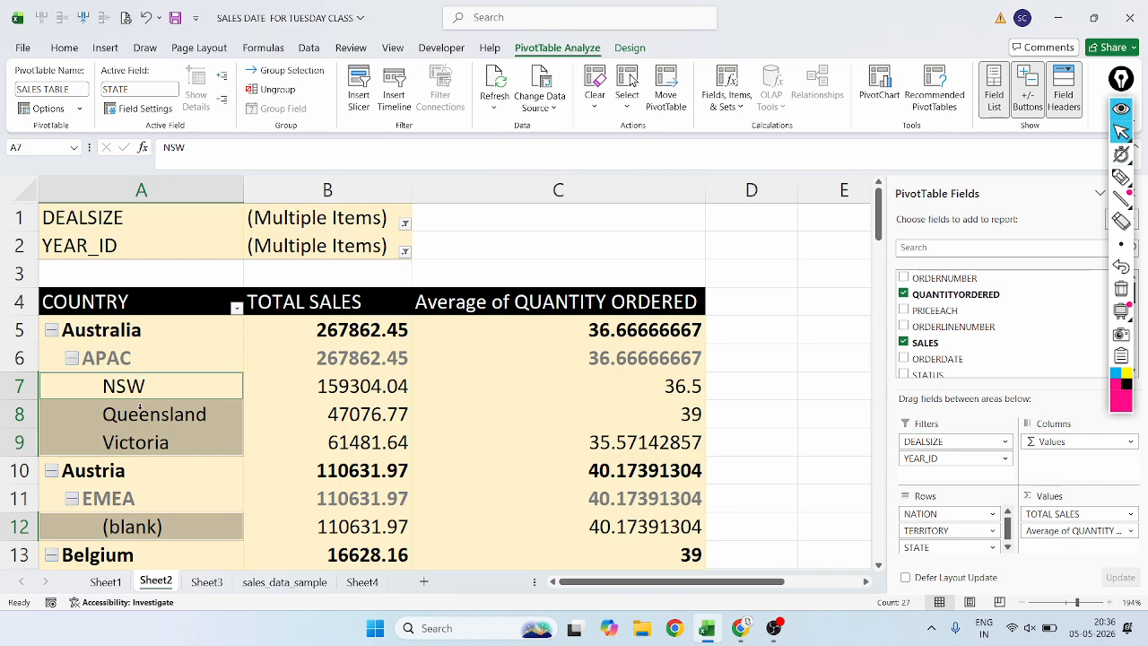
left_click(163, 472)
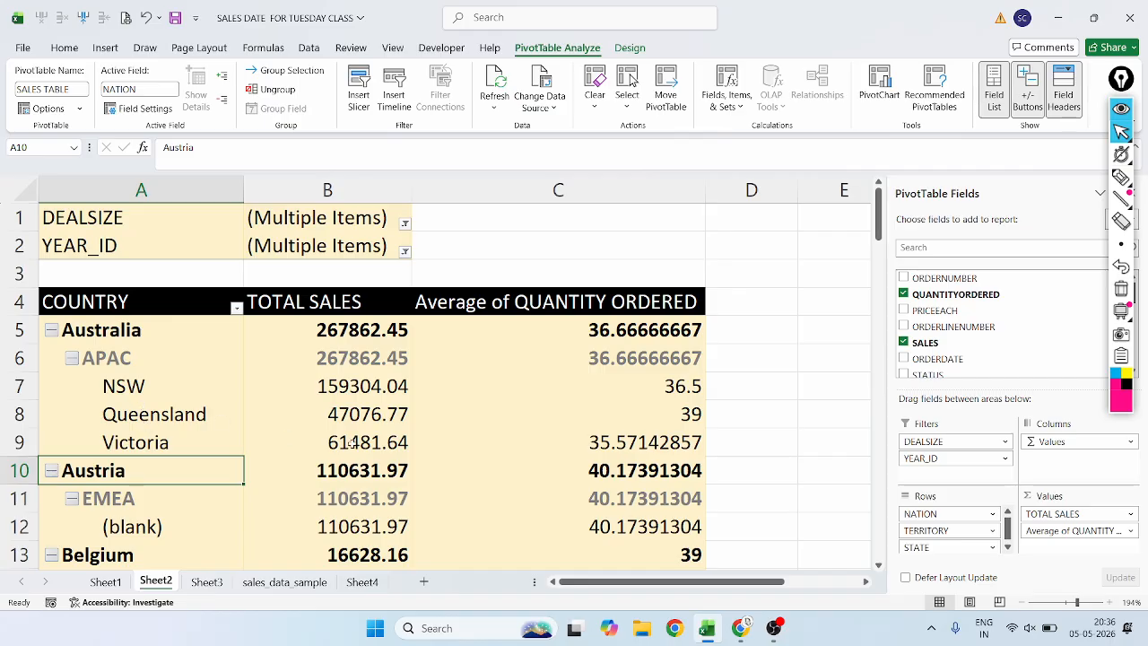
Group the state labels from CA to PA under USA's NA territory with Group Selection.
mouse_move(350, 443)
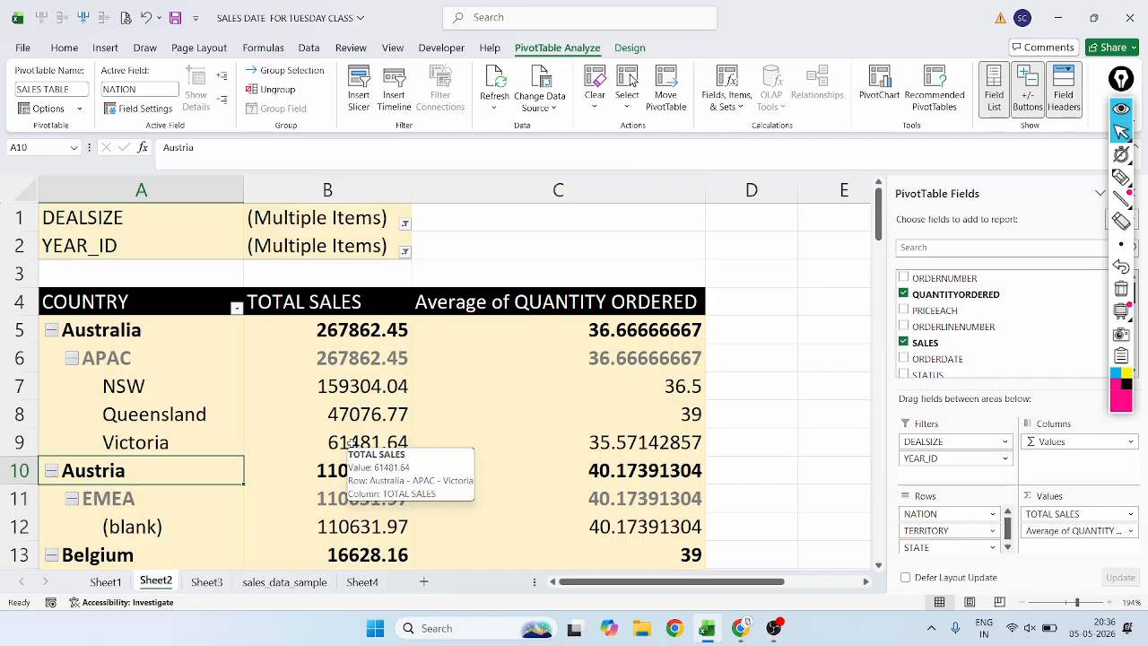
scroll(264, 415, "down", 20)
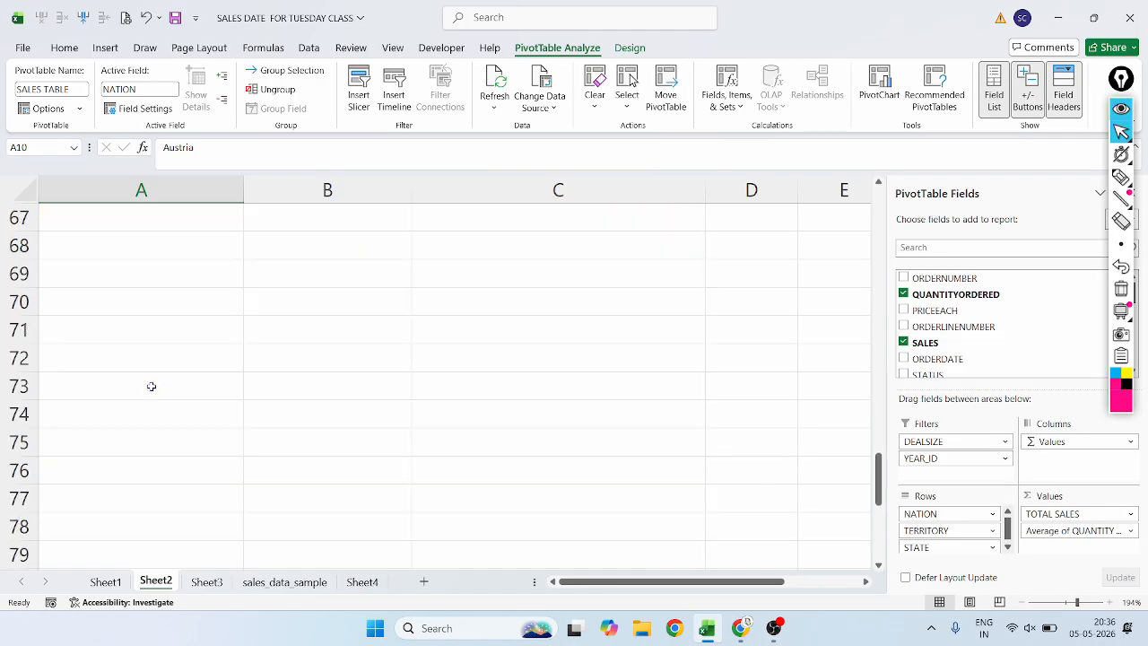
scroll(151, 386, "up", 5)
scroll(151, 386, "down", 1)
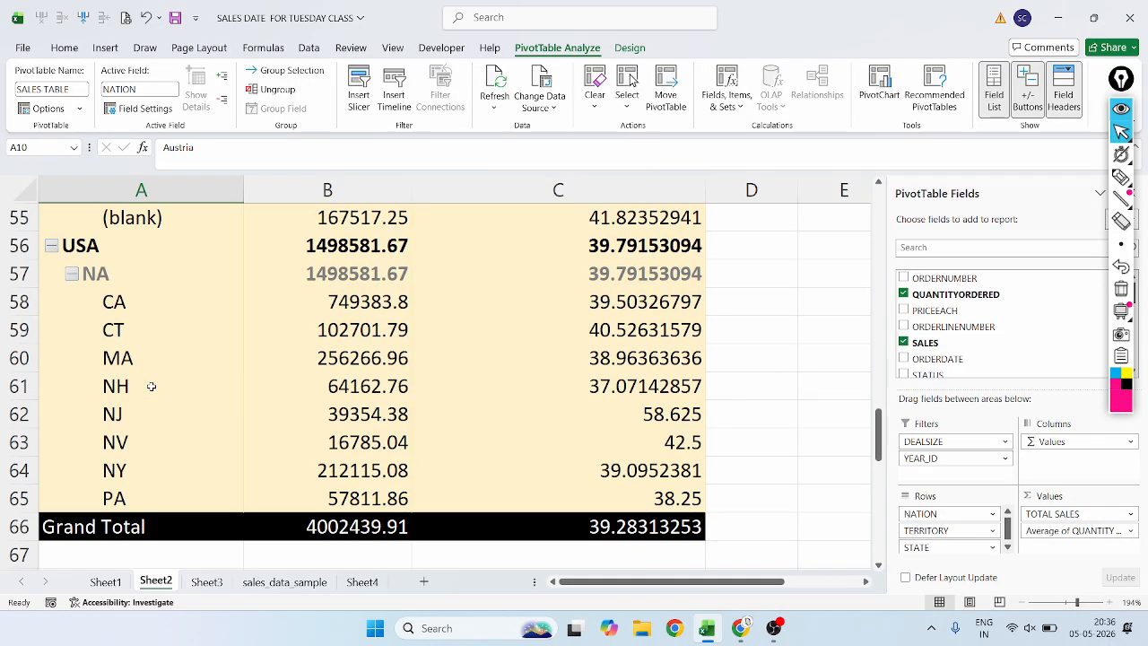
left_click(116, 306)
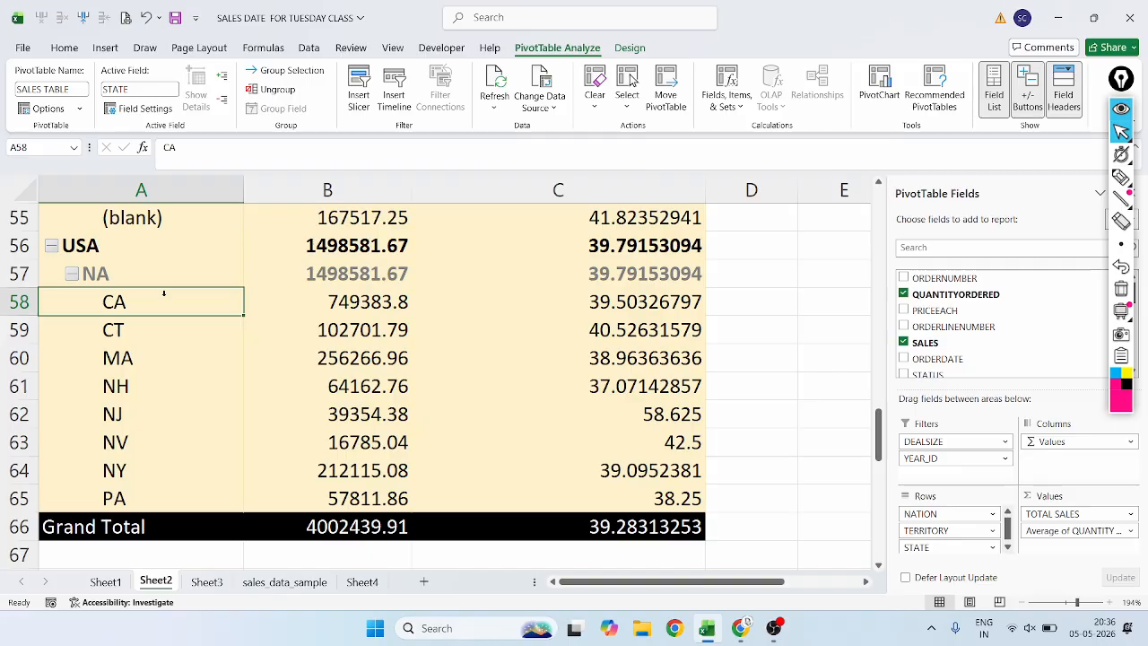
double_click(131, 294)
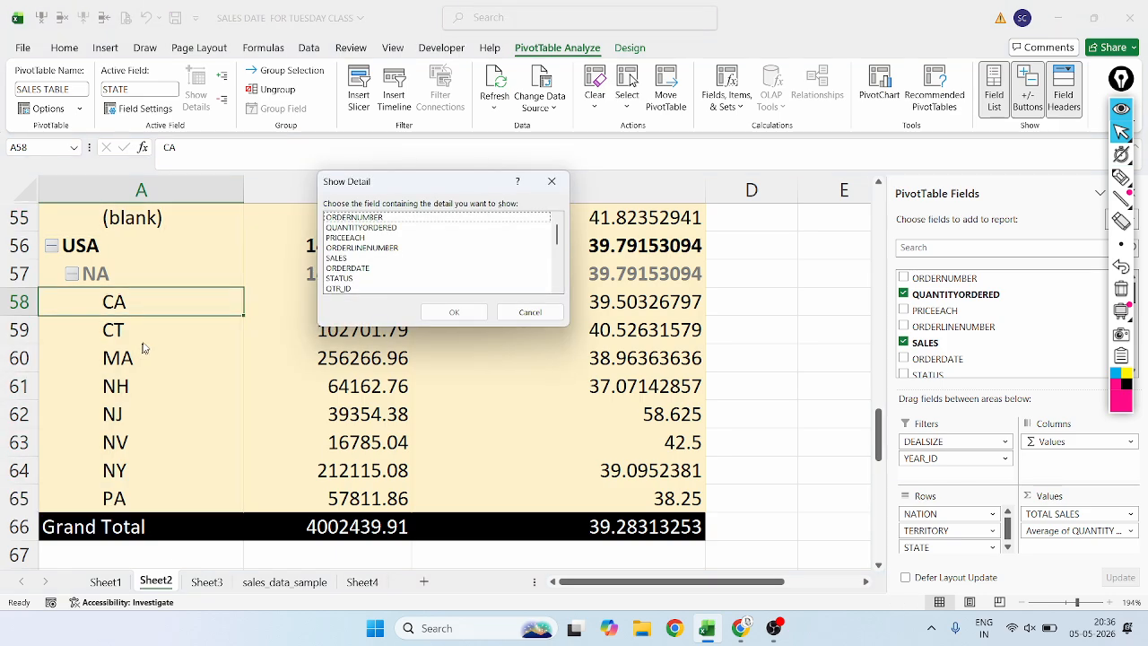
left_click(551, 182)
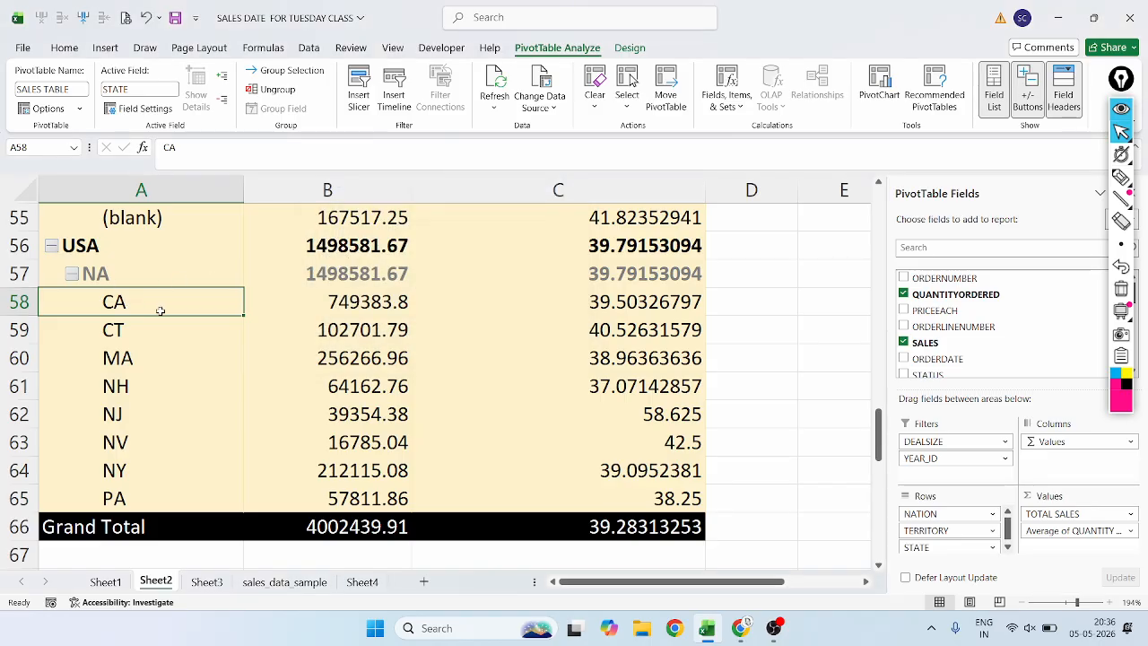
left_click_drag(160, 310, 127, 497)
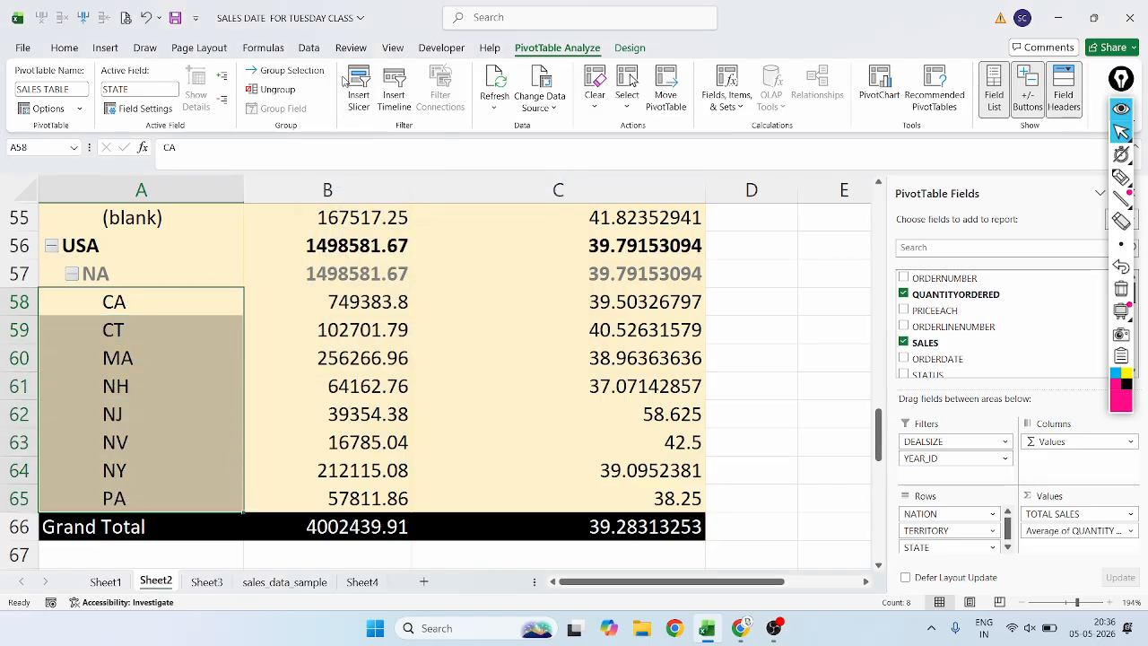
left_click(294, 70)
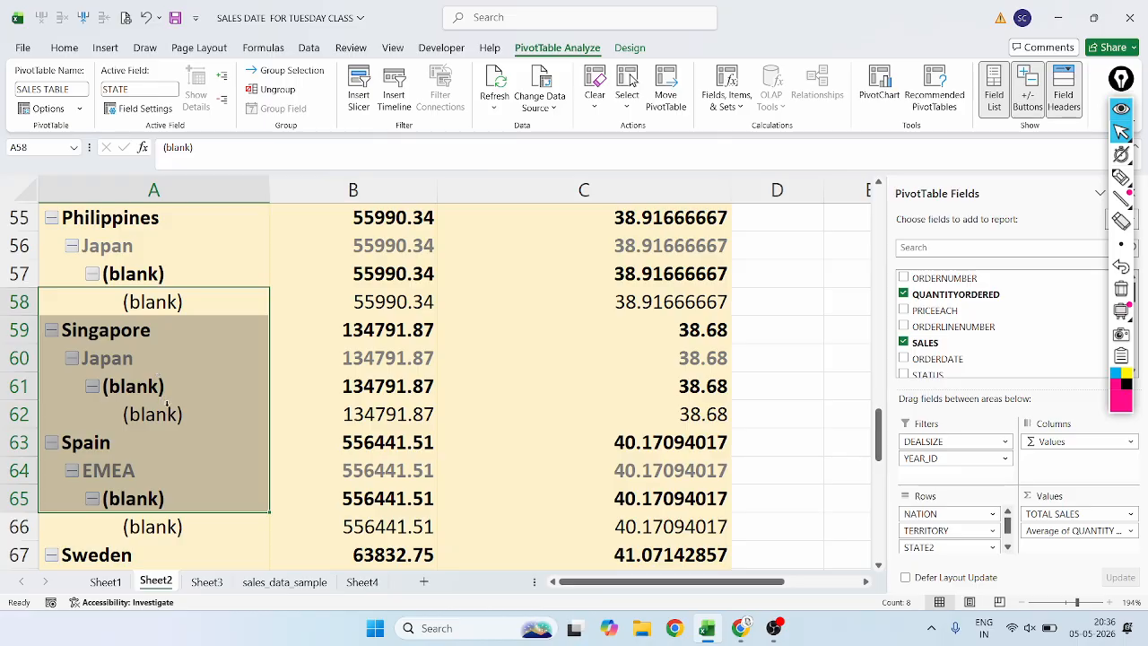
scroll(164, 401, "down", 15)
scroll(168, 401, "up", 5)
scroll(168, 401, "up", 4)
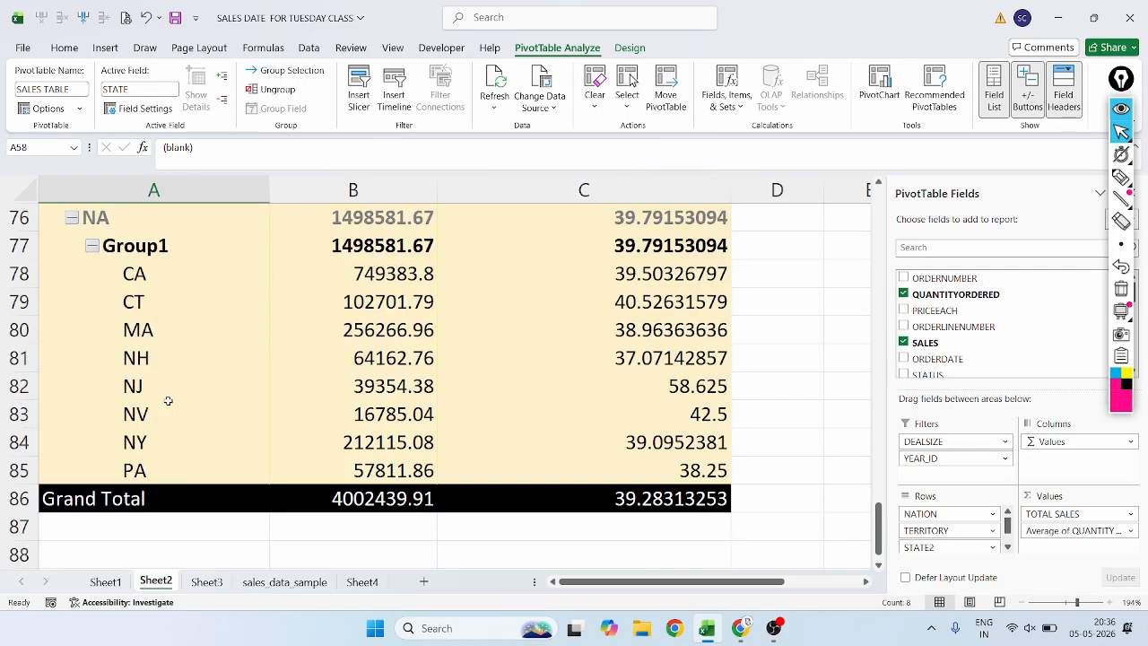
Ungroup the Group1 heading that holds the USA states.
left_click(164, 329)
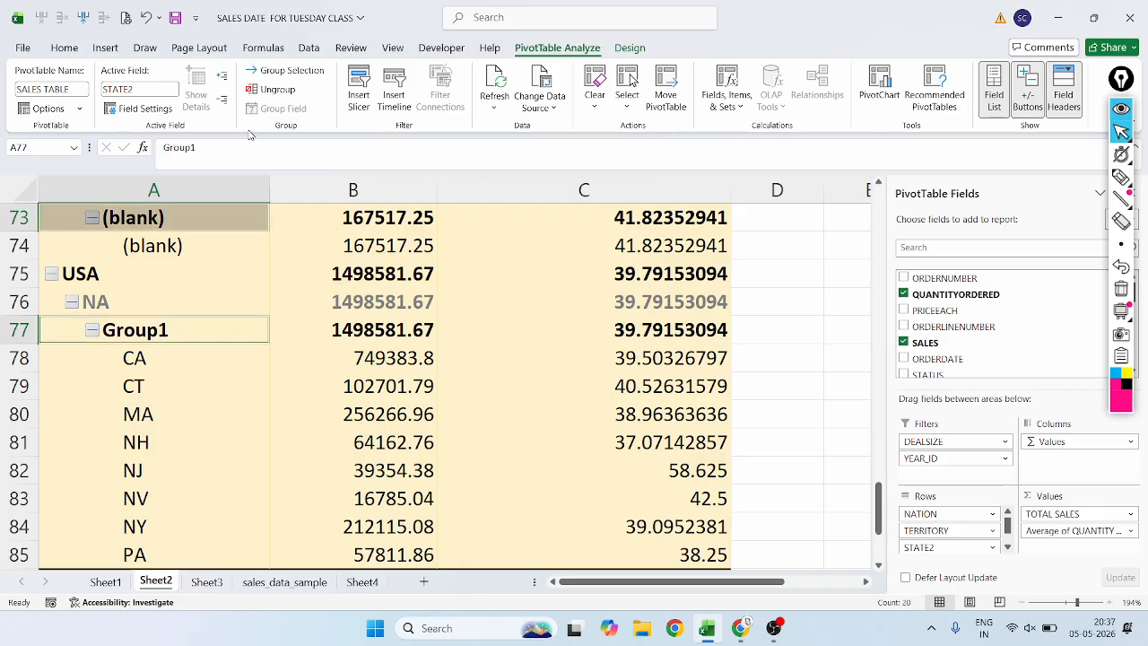
left_click(278, 90)
scroll(141, 366, "up", 8)
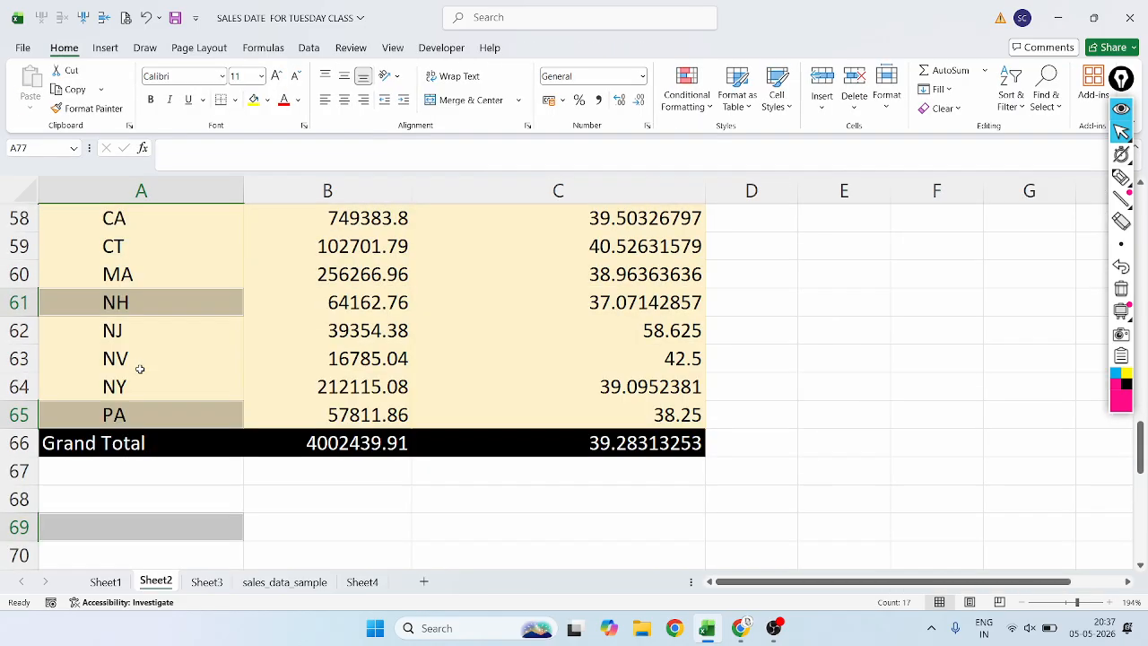
Cross out the PivotTable, Active Field and Group command groups in magenta, and circle the Filter commands.
left_click(153, 472)
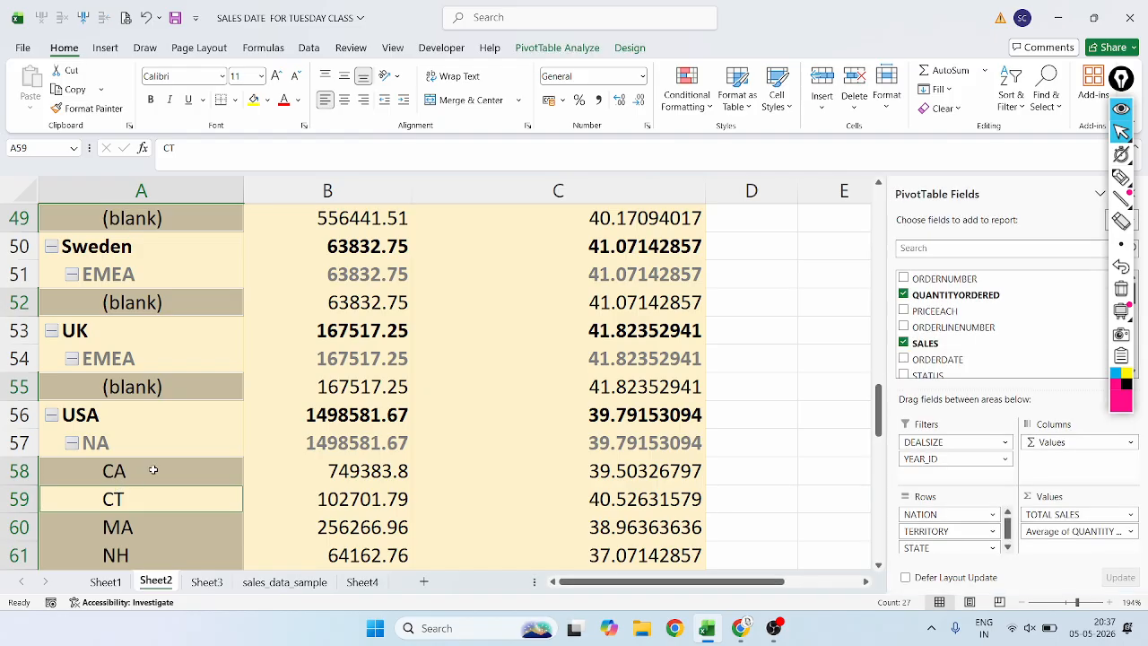
left_click(204, 350)
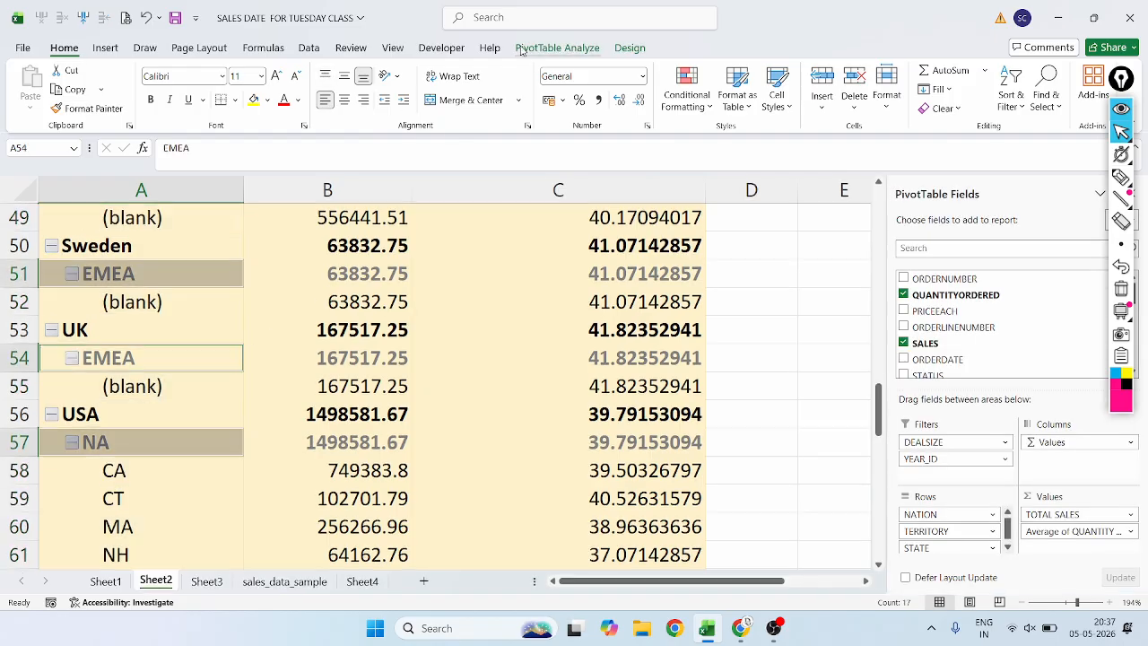
left_click(557, 47)
scroll(391, 281, "up", 16)
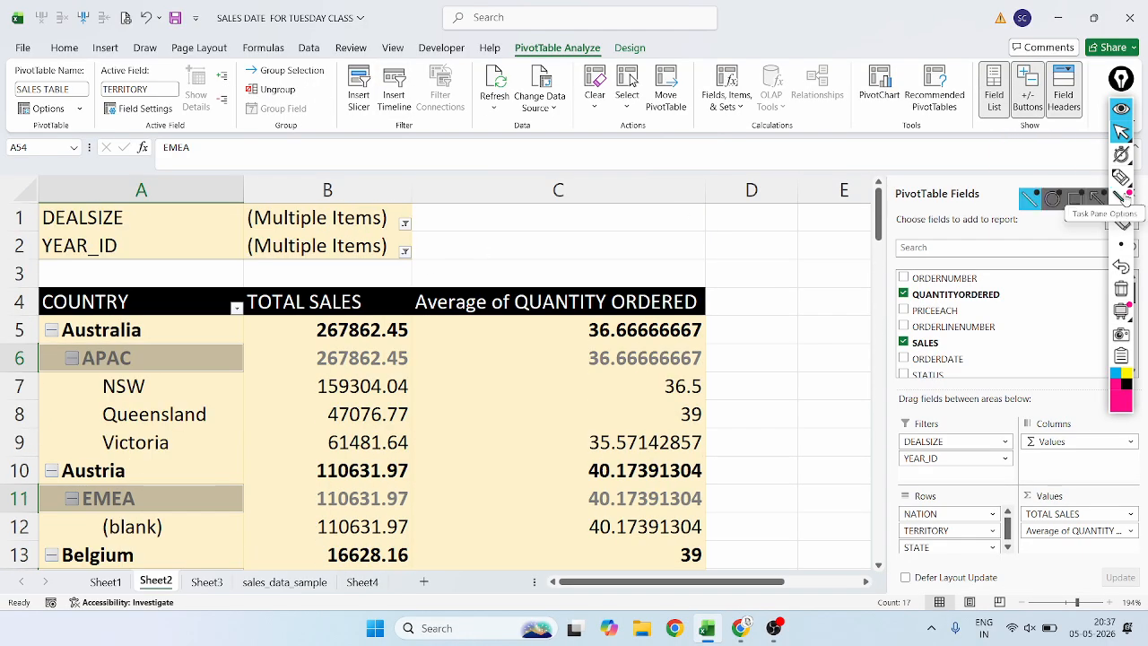
left_click(1121, 176)
mouse_move(26, 79)
left_mouse_down()
mouse_move(70, 108)
mouse_move(86, 75)
mouse_move(20, 108)
left_mouse_up()
mouse_move(157, 115)
left_mouse_down()
mouse_move(107, 109)
mouse_move(208, 88)
mouse_move(211, 100)
mouse_move(280, 72)
mouse_move(268, 101)
left_mouse_up()
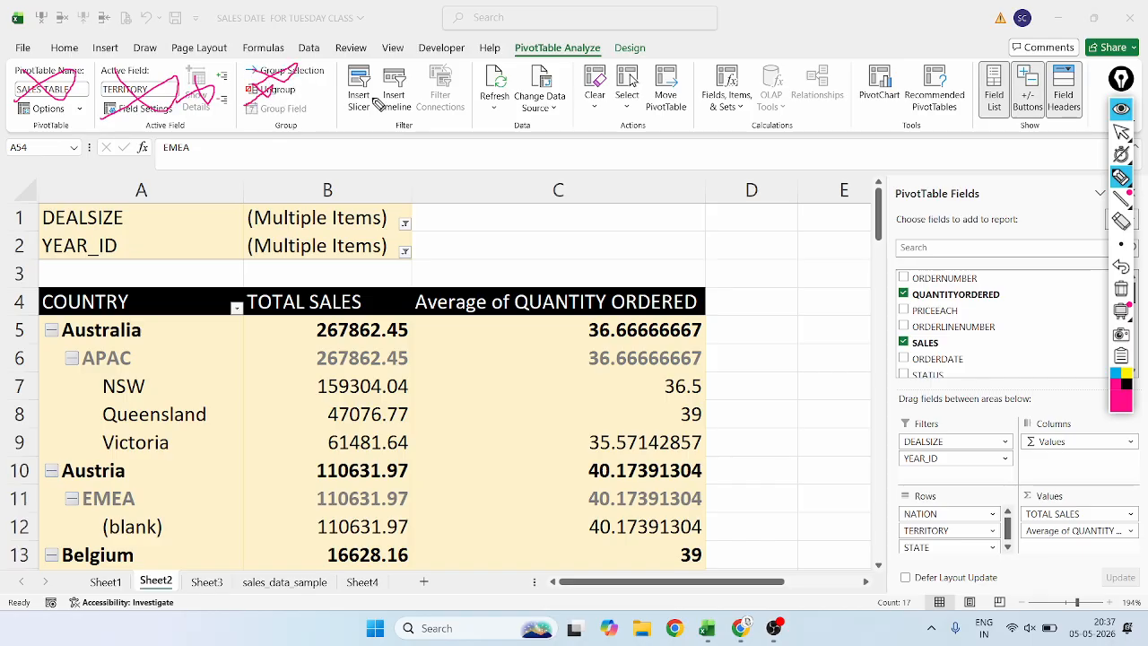
mouse_move(477, 56)
left_mouse_down()
mouse_move(333, 45)
mouse_move(301, 111)
mouse_move(453, 154)
mouse_move(490, 106)
mouse_move(487, 67)
left_mouse_up()
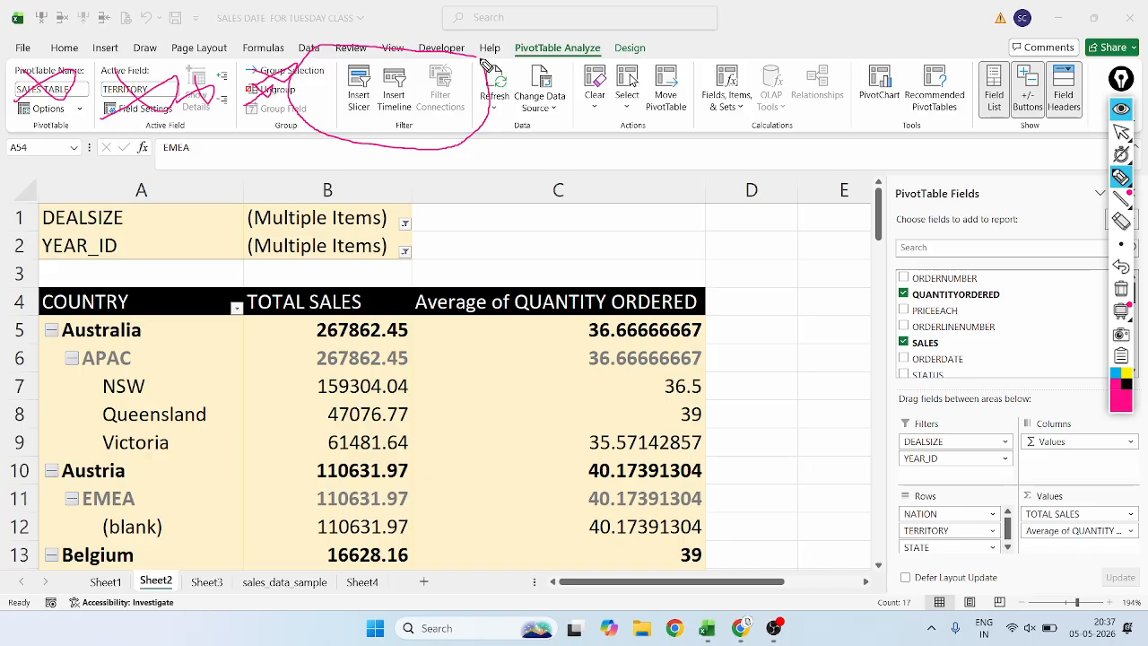
Sketch a laptop-like outline over the column C header with an arrow toward it, and outline the pivot table with an outward arrow.
left_click(1121, 198)
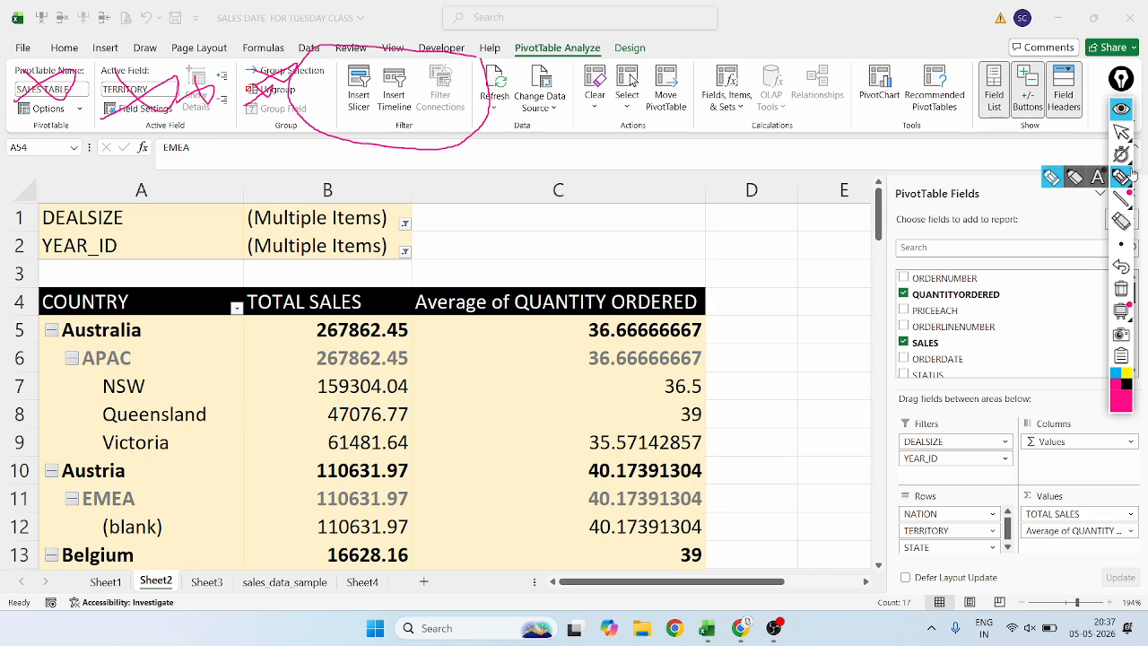
left_click(1120, 177)
mouse_move(500, 205)
left_mouse_down()
mouse_move(502, 170)
mouse_move(639, 149)
mouse_move(663, 206)
left_mouse_up()
mouse_move(502, 204)
left_mouse_down()
mouse_move(502, 225)
mouse_move(682, 225)
mouse_move(664, 206)
left_mouse_up()
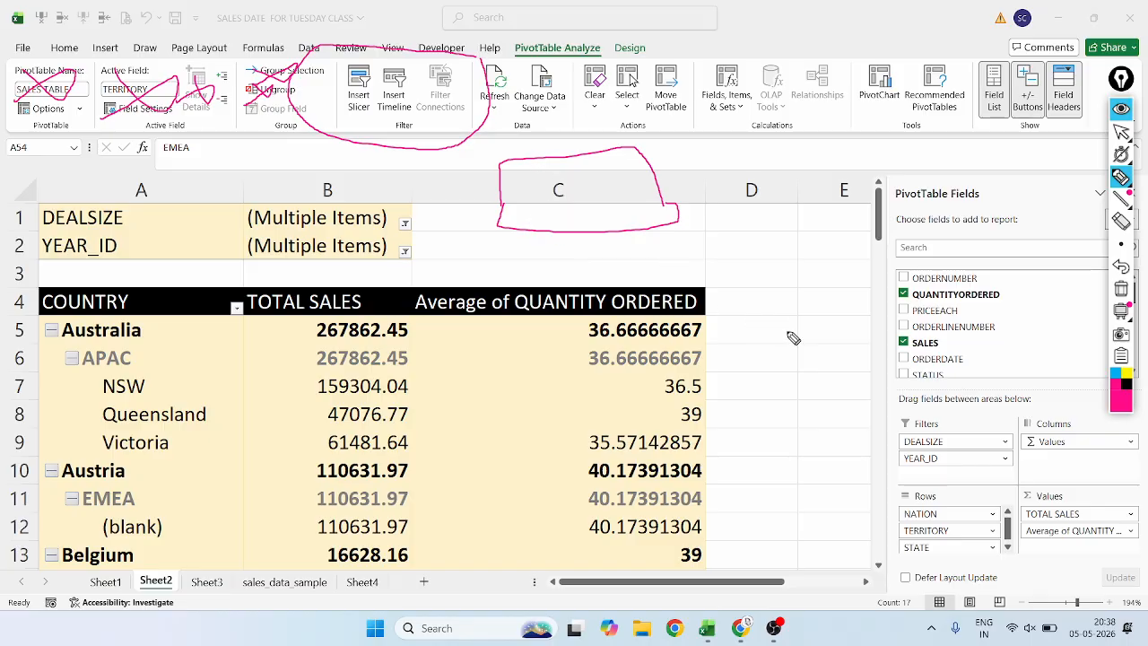
mouse_move(786, 332)
left_mouse_down()
mouse_move(724, 266)
mouse_move(697, 264)
mouse_move(692, 248)
mouse_move(738, 236)
left_mouse_up()
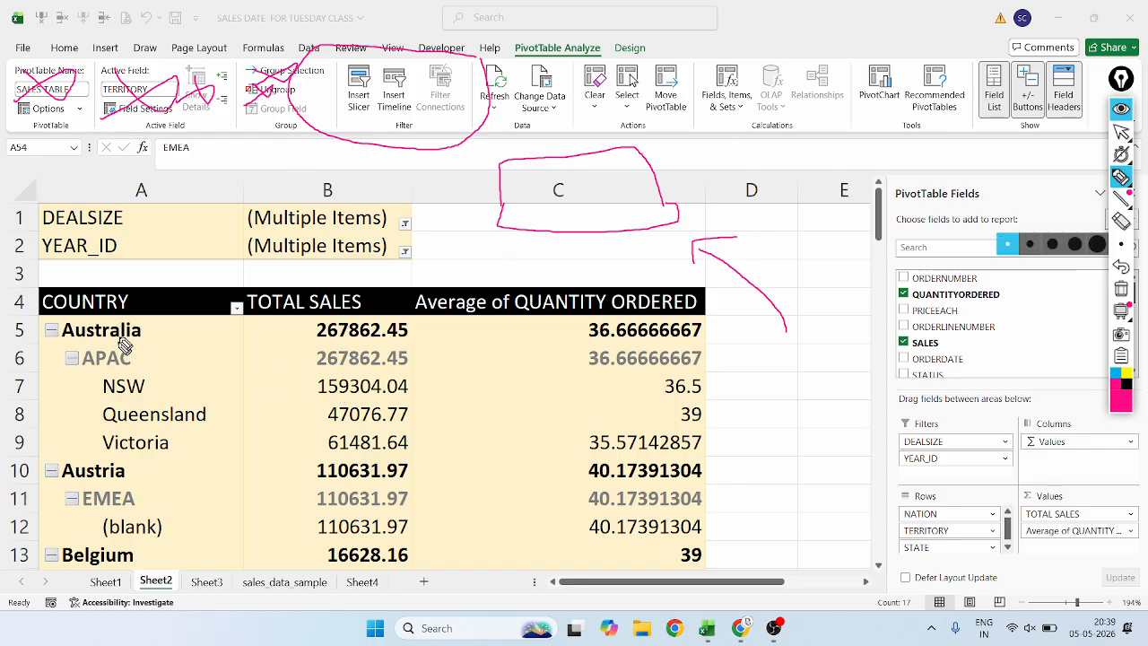
mouse_move(724, 296)
left_mouse_down()
mouse_move(508, 244)
mouse_move(251, 235)
mouse_move(70, 260)
mouse_move(5, 339)
mouse_move(5, 440)
mouse_move(25, 527)
mouse_move(120, 585)
mouse_move(421, 637)
mouse_move(673, 560)
mouse_move(743, 471)
mouse_move(724, 308)
mouse_move(818, 276)
mouse_move(812, 304)
left_mouse_up()
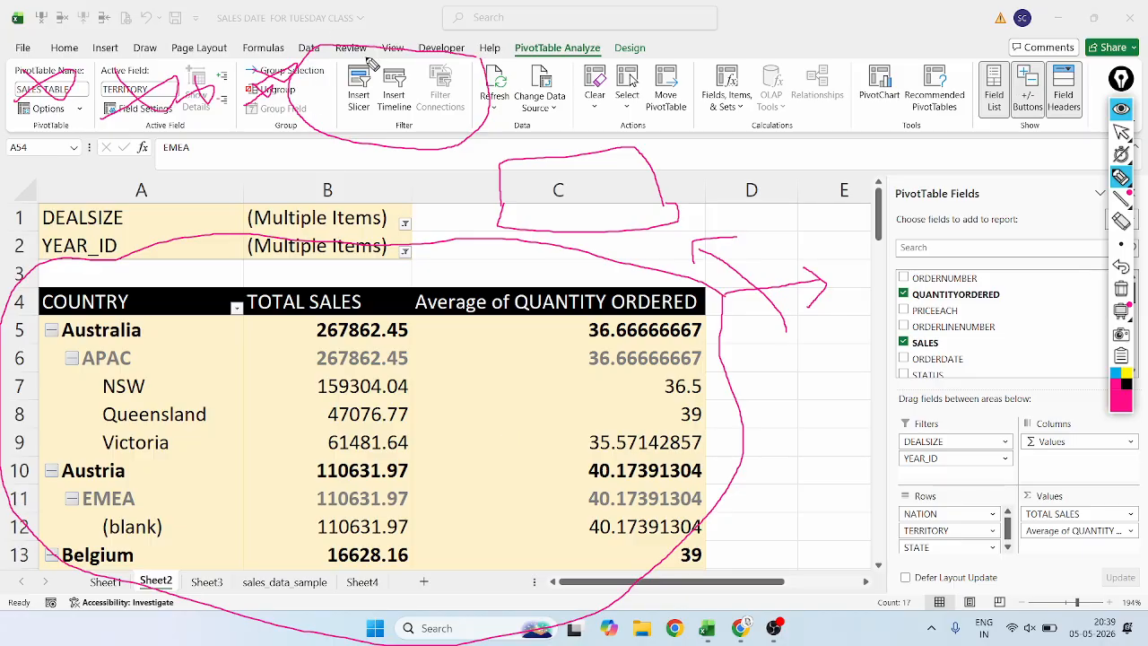
Circle the Insert Slicer command in magenta, and erase all pen marks from the ribbon and worksheet.
mouse_move(339, 97)
left_mouse_down()
mouse_move(358, 139)
mouse_move(388, 104)
mouse_move(372, 65)
left_mouse_up()
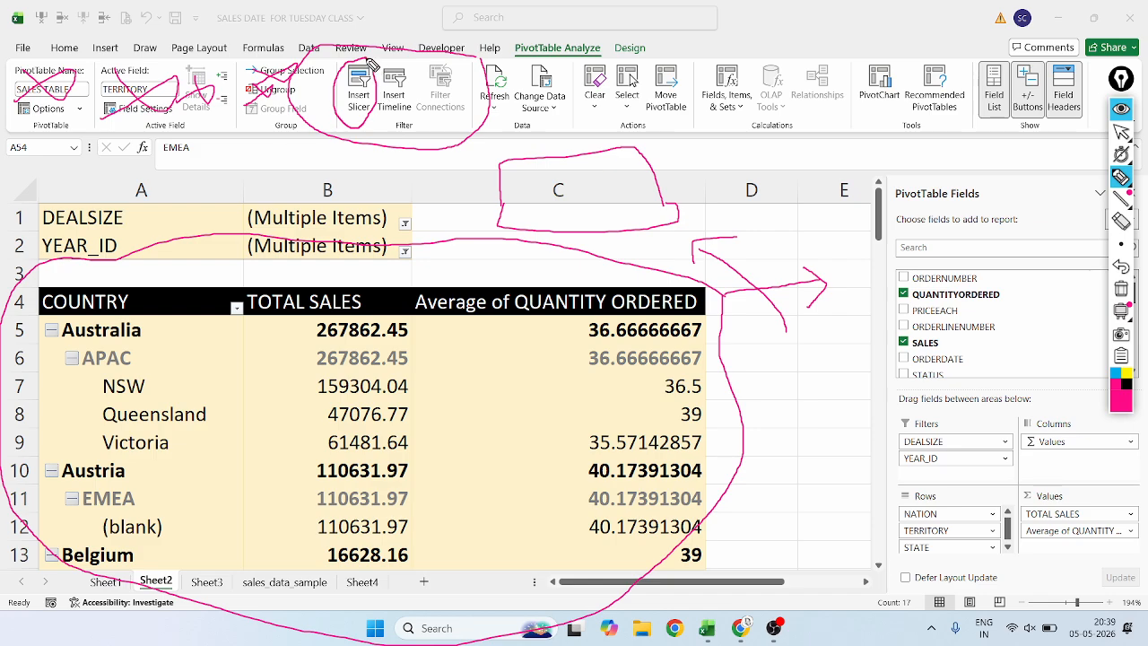
left_click(1122, 221)
mouse_move(798, 269)
left_mouse_down()
mouse_move(684, 225)
mouse_move(621, 112)
left_mouse_up()
left_click_drag(747, 279, 686, 225)
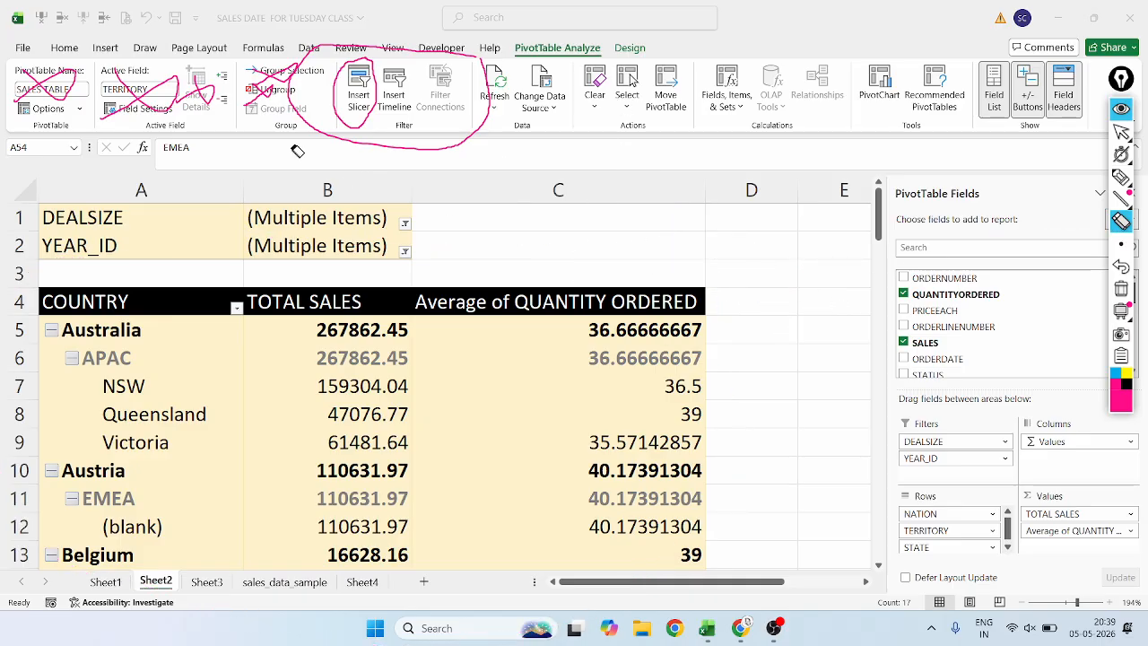
mouse_move(290, 148)
left_mouse_down()
mouse_move(82, 50)
mouse_move(309, 111)
left_mouse_up()
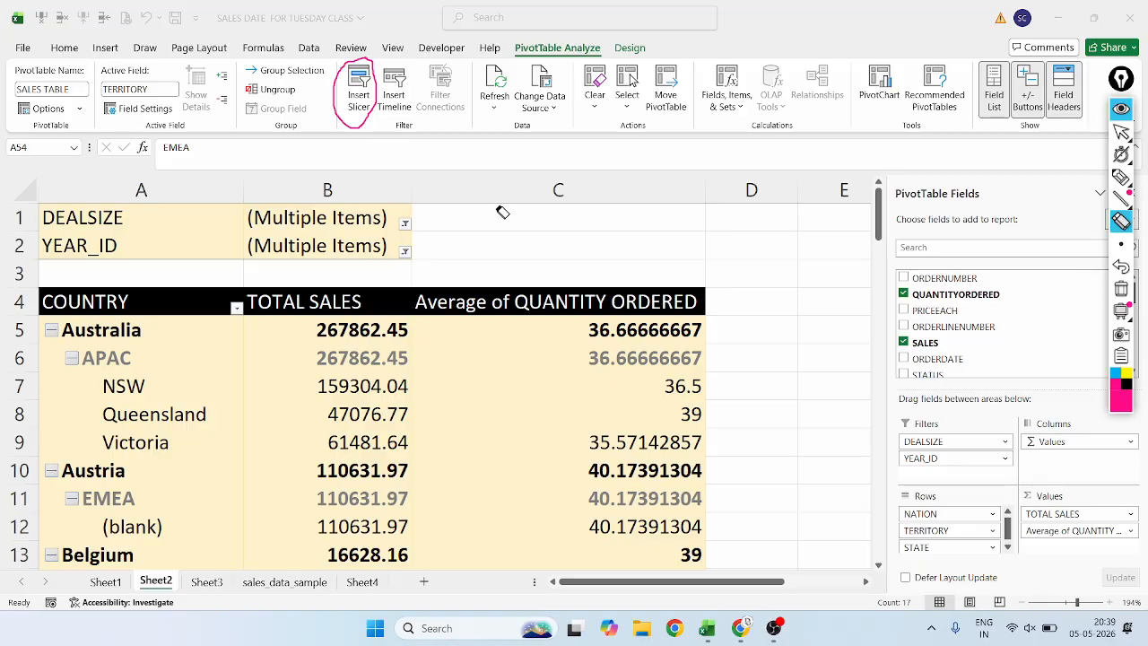
left_click_drag(426, 128, 372, 120)
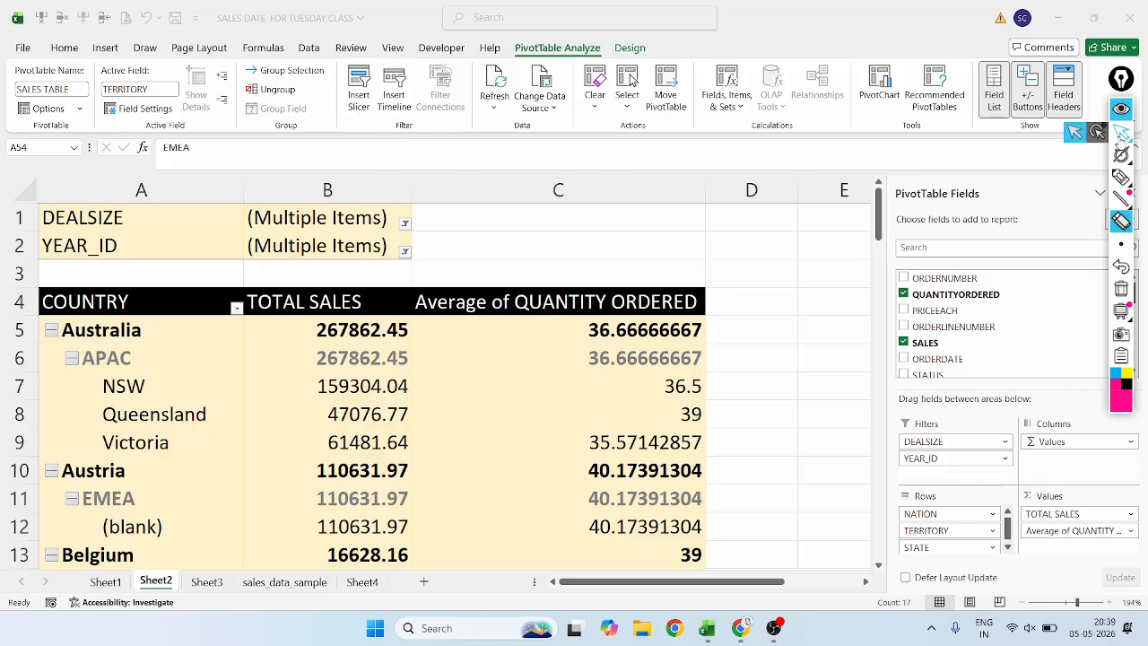
left_click(1120, 132)
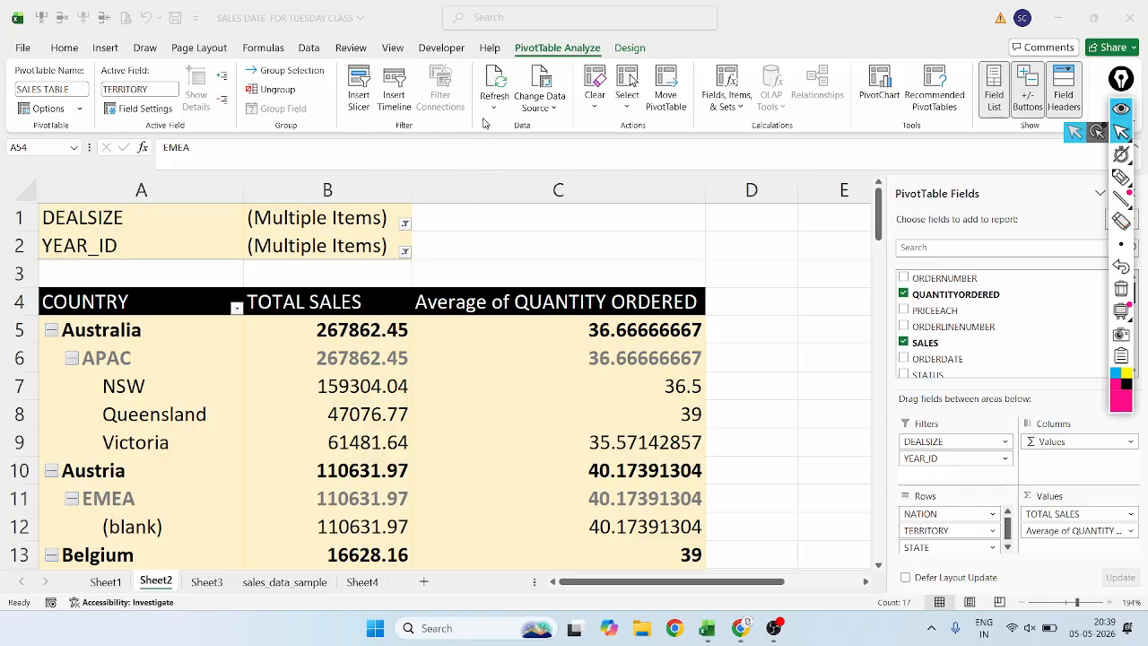
Open the Insert Slicers dialog and enlarge it until the whole field list from ORDERNUMBER to DEALSIZE shows.
left_click(356, 97)
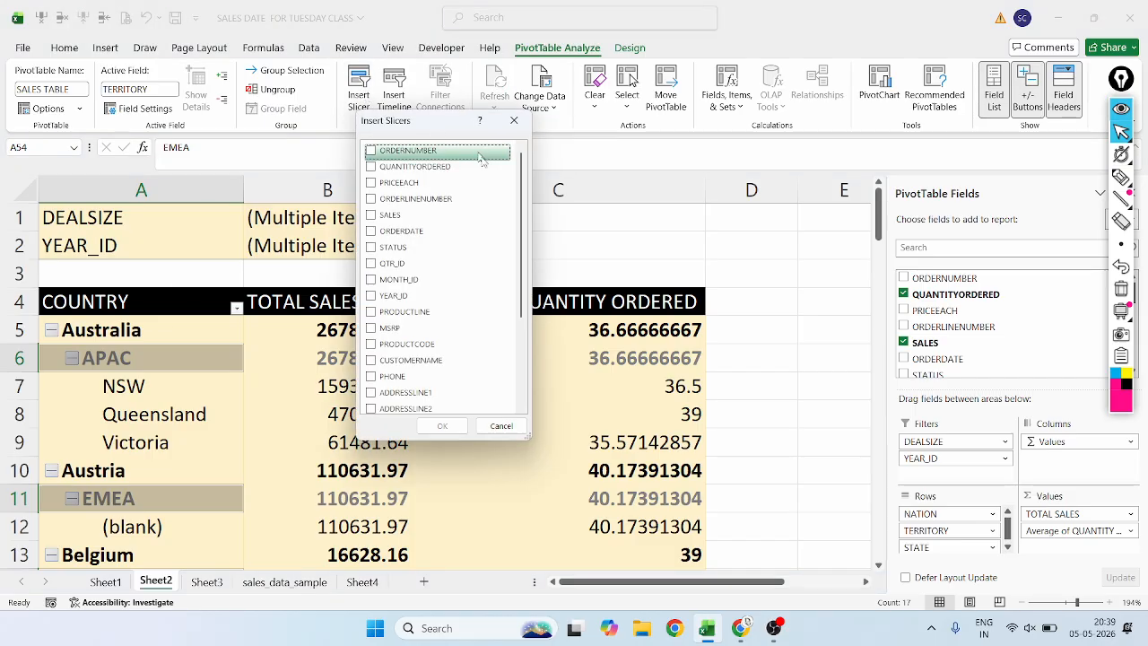
left_click_drag(532, 437, 844, 581)
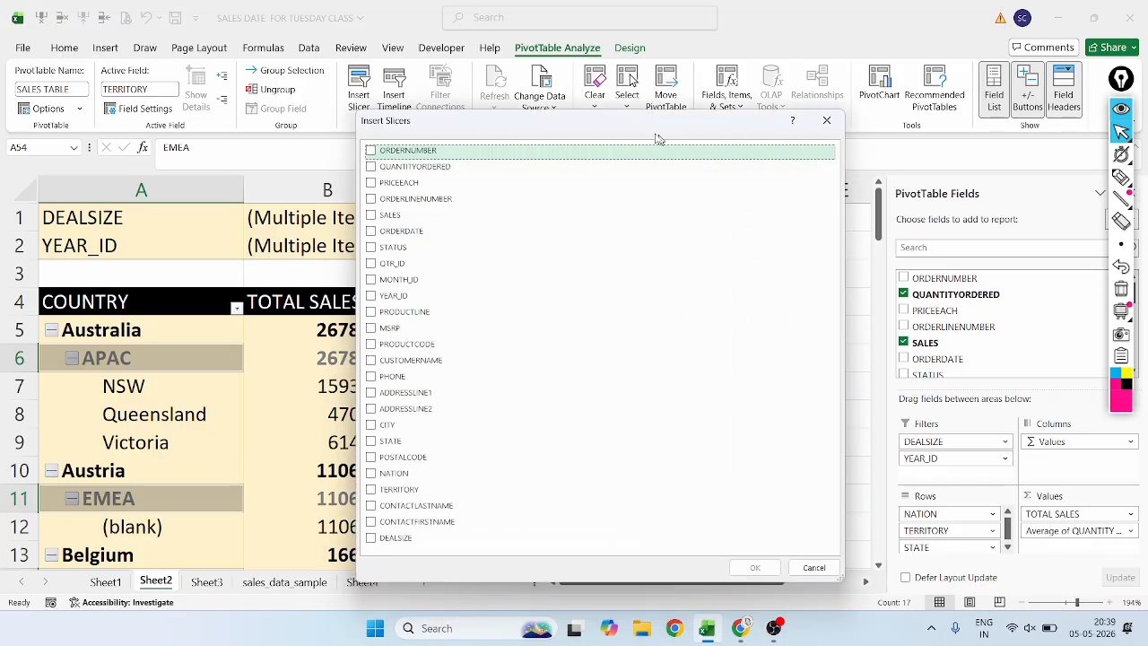
left_click_drag(625, 124, 381, 17)
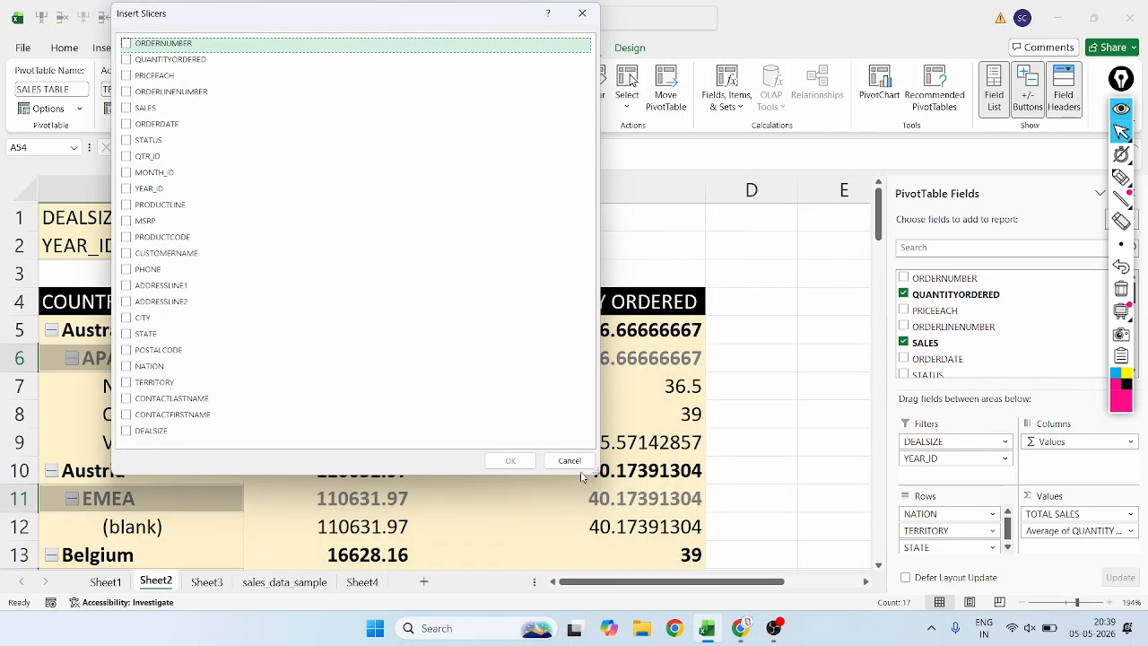
left_click_drag(592, 475, 796, 620)
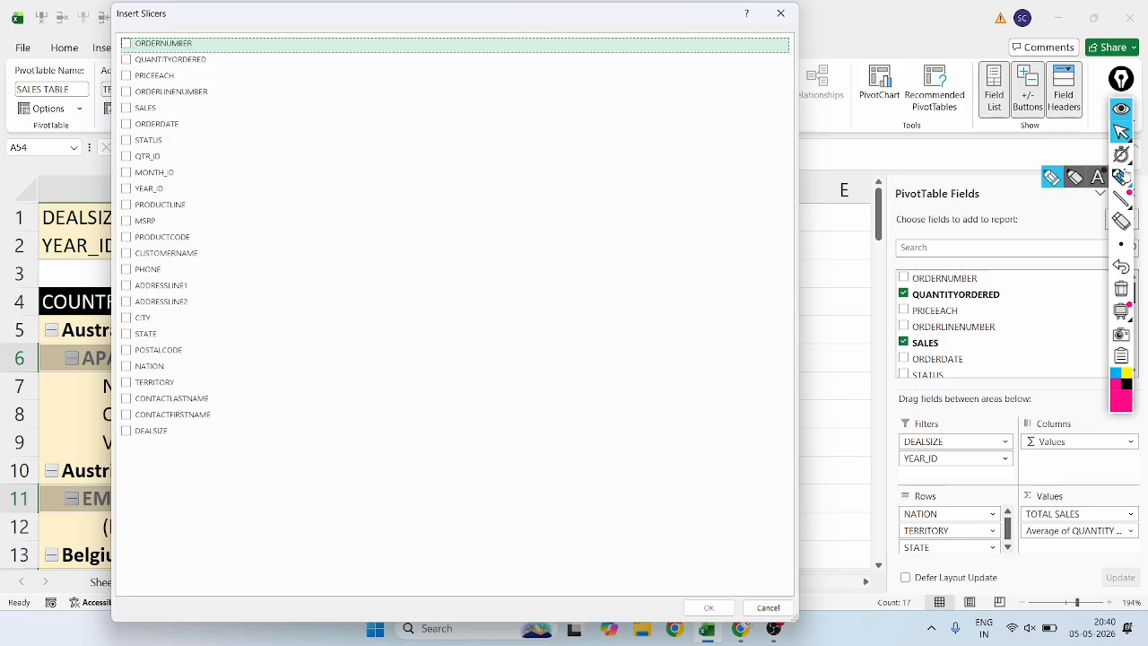
Circle the slicer field list in magenta and underline the fields from ORDERNUMBER to MONTH_ID.
left_click(1121, 177)
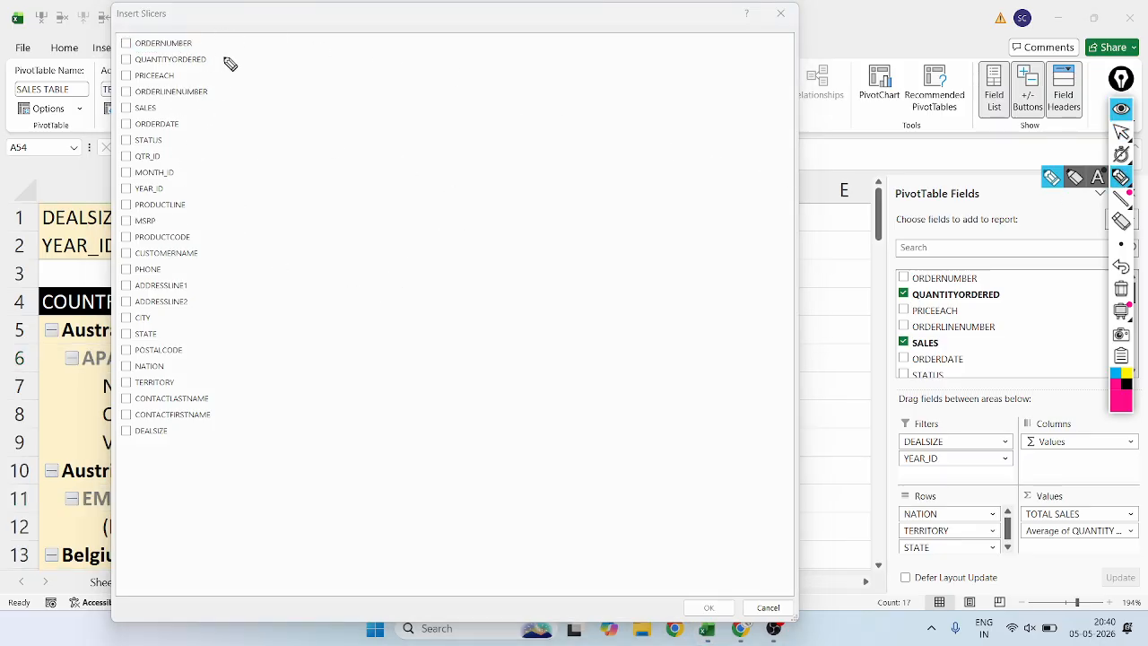
mouse_move(227, 38)
left_mouse_down()
mouse_move(177, 25)
mouse_move(116, 40)
mouse_move(61, 173)
mouse_move(20, 385)
mouse_move(82, 475)
mouse_move(290, 451)
mouse_move(335, 117)
mouse_move(205, 18)
left_mouse_up()
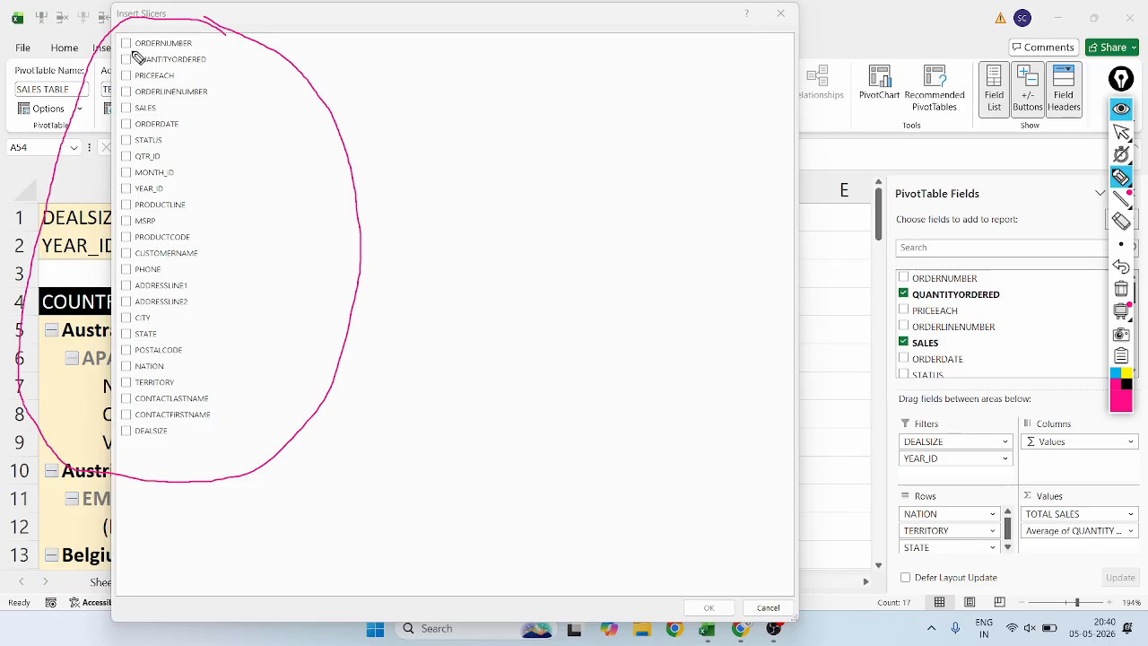
mouse_move(206, 64)
left_mouse_down()
mouse_move(133, 65)
mouse_move(185, 96)
mouse_move(206, 95)
left_mouse_up()
mouse_move(133, 113)
left_mouse_down()
mouse_move(159, 113)
mouse_move(161, 161)
left_mouse_up()
mouse_move(135, 178)
left_mouse_down()
mouse_move(174, 176)
mouse_move(152, 192)
mouse_move(167, 192)
left_mouse_up()
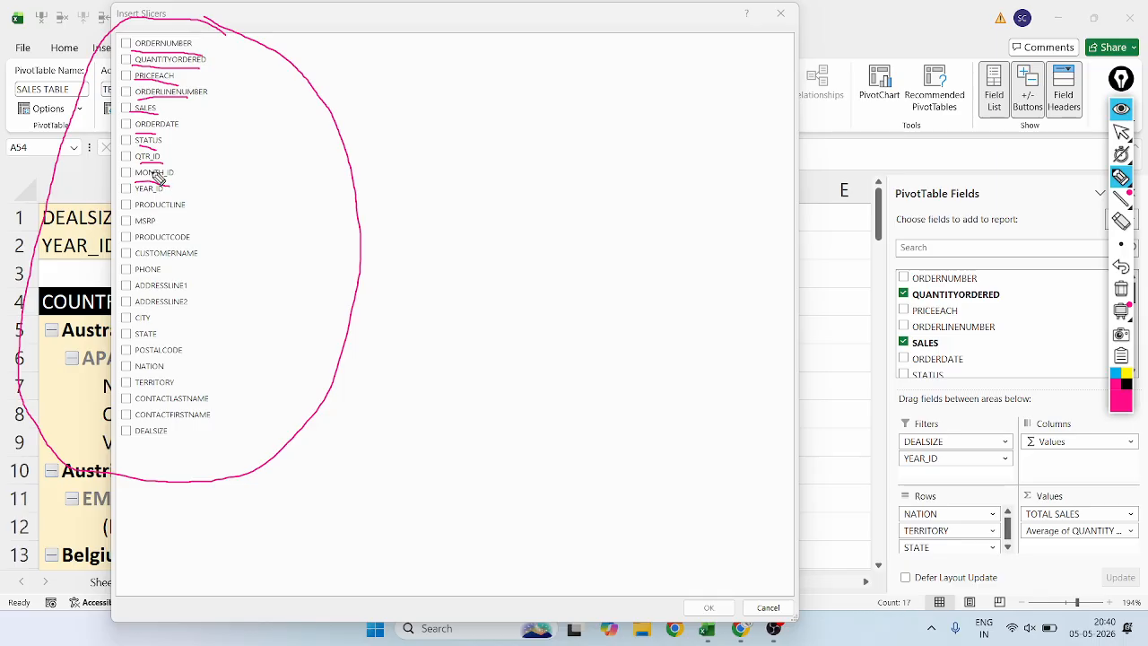
Erase the pen marks over the slicer field list and close the Insert Slicers dialog without adding a slicer.
left_click(1120, 223)
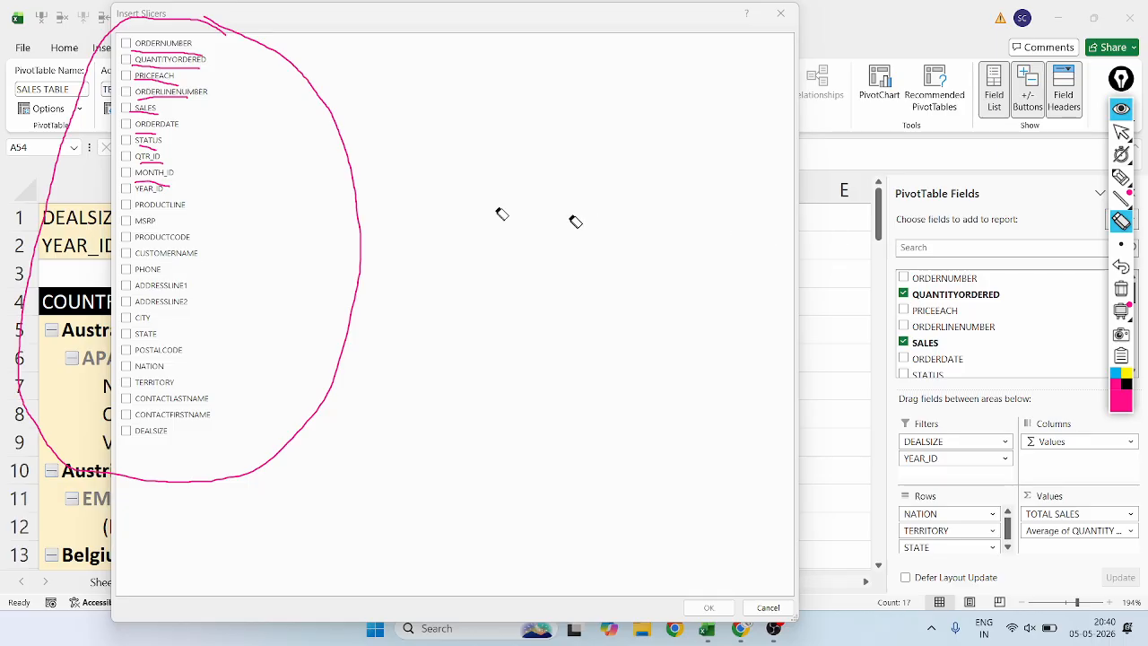
mouse_move(360, 186)
left_mouse_down()
mouse_move(215, 167)
mouse_move(134, 110)
mouse_move(168, 132)
left_mouse_up()
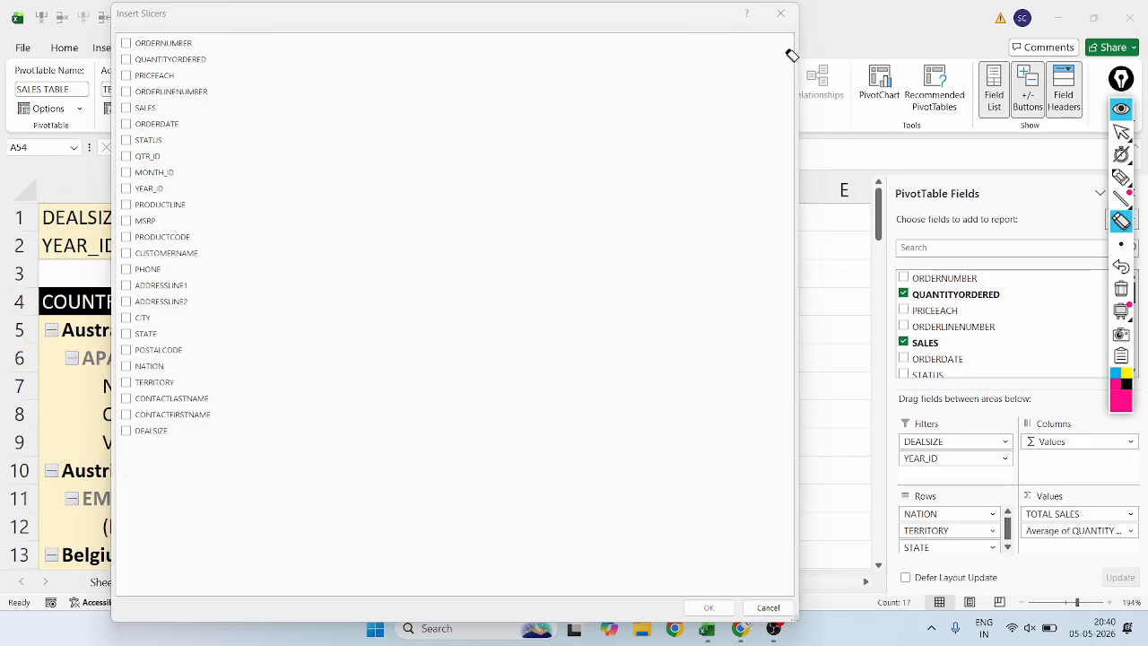
left_click(1121, 132)
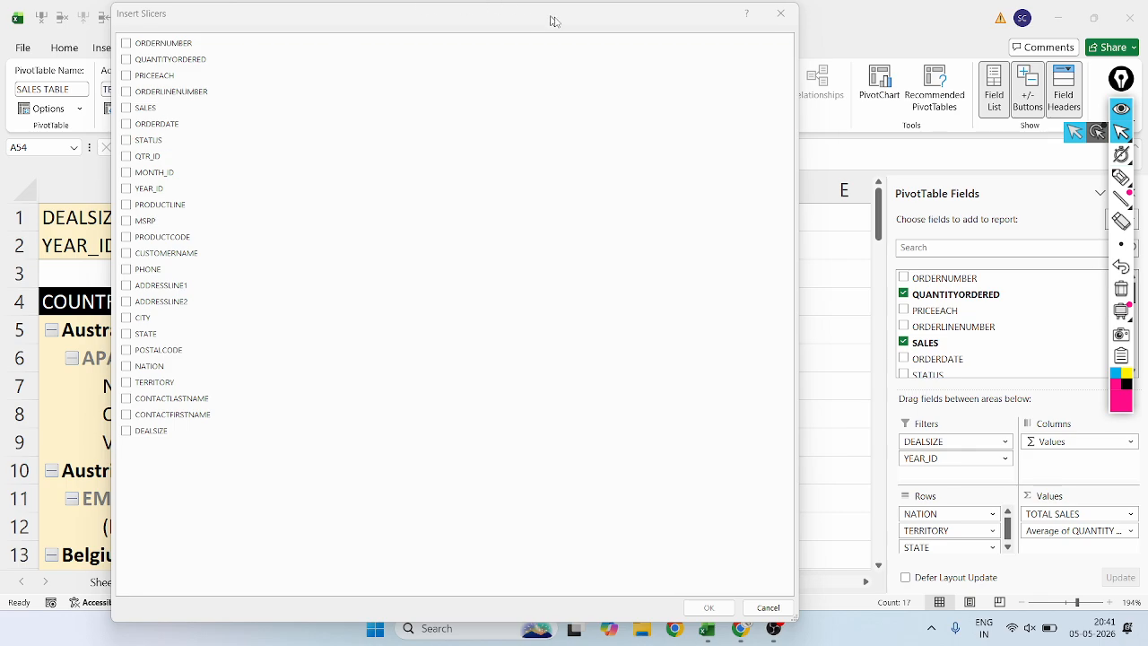
left_click(780, 13)
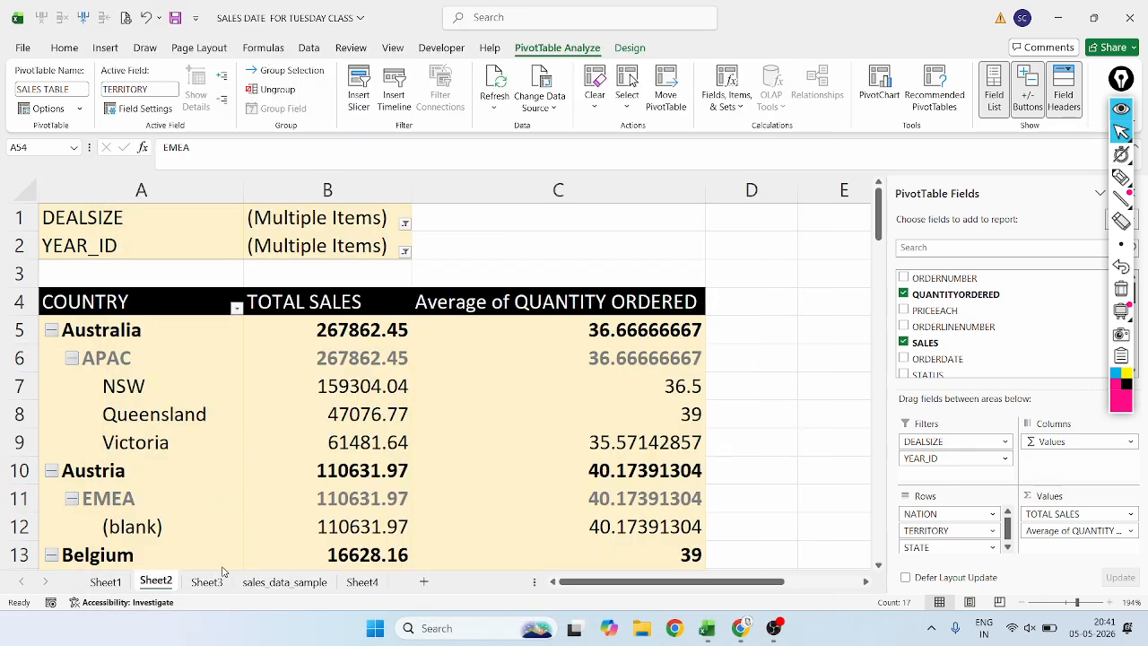
Examine the row 5 column headers of the sales_data_sample sheet, going from DEALSIZE back to DATE.
left_click(293, 584)
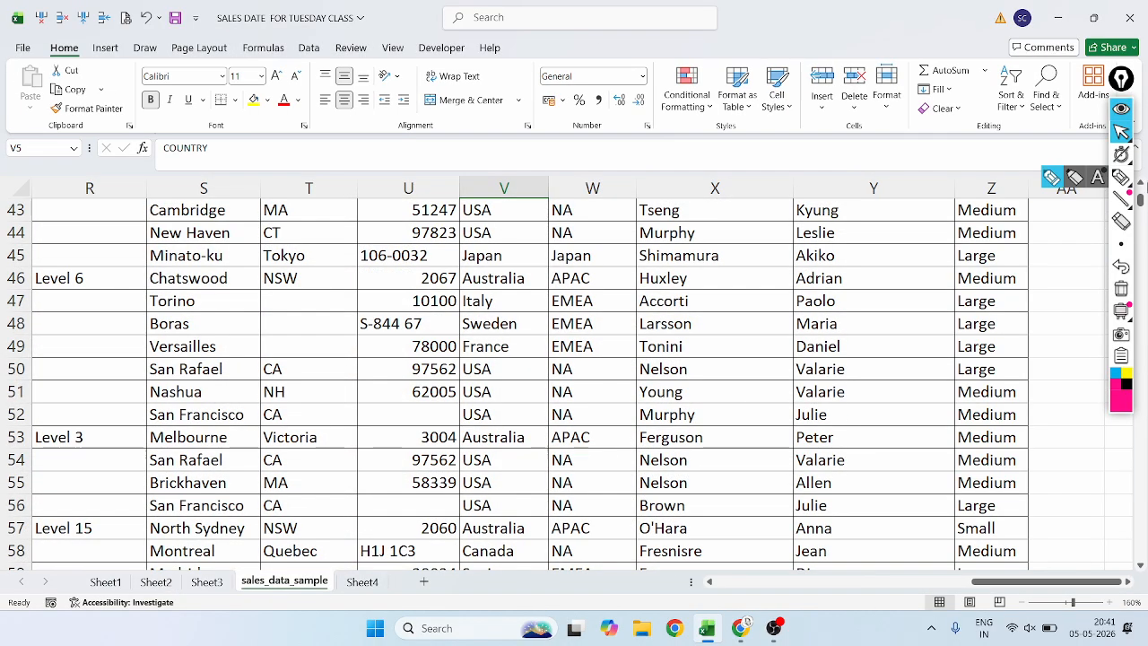
scroll(771, 408, "up", 7)
scroll(771, 407, "up", 7)
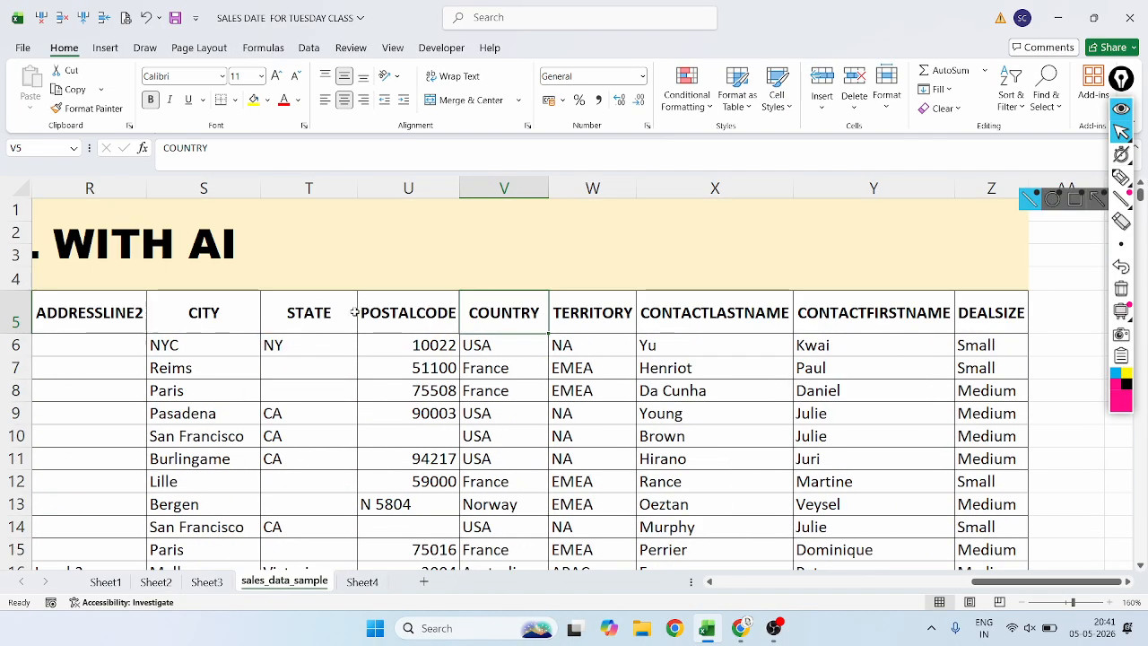
left_click(188, 314)
key("Left")
key("Left")
key("Left")
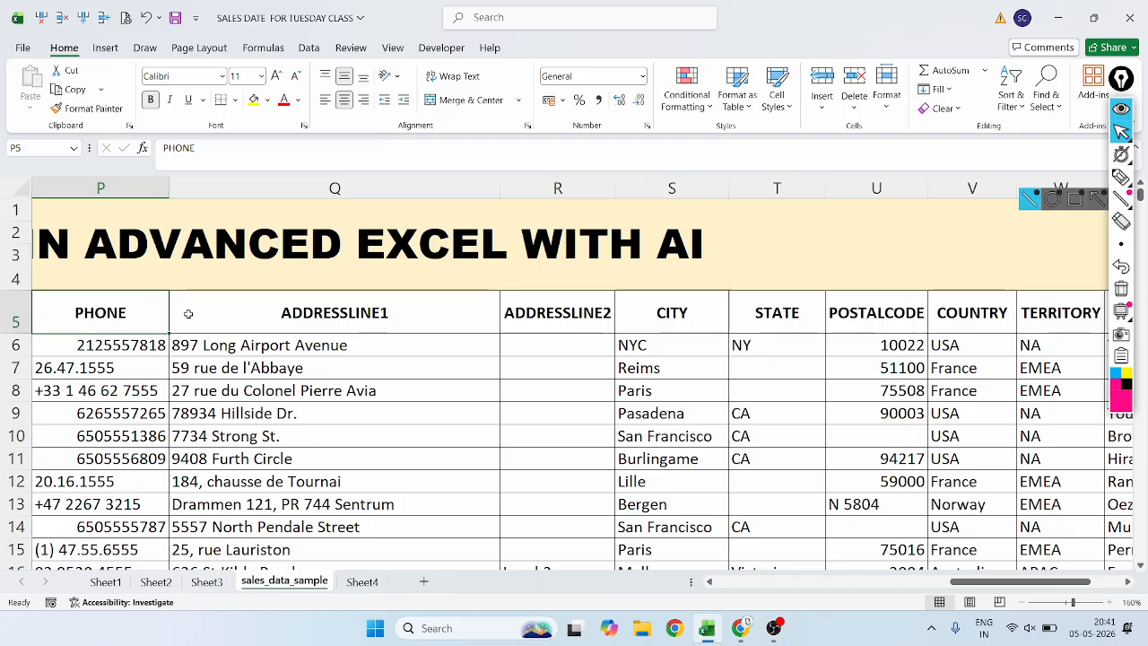
key("Left")
key("Left")
key("Left")
key("Left")
key("Left")
key("Left")
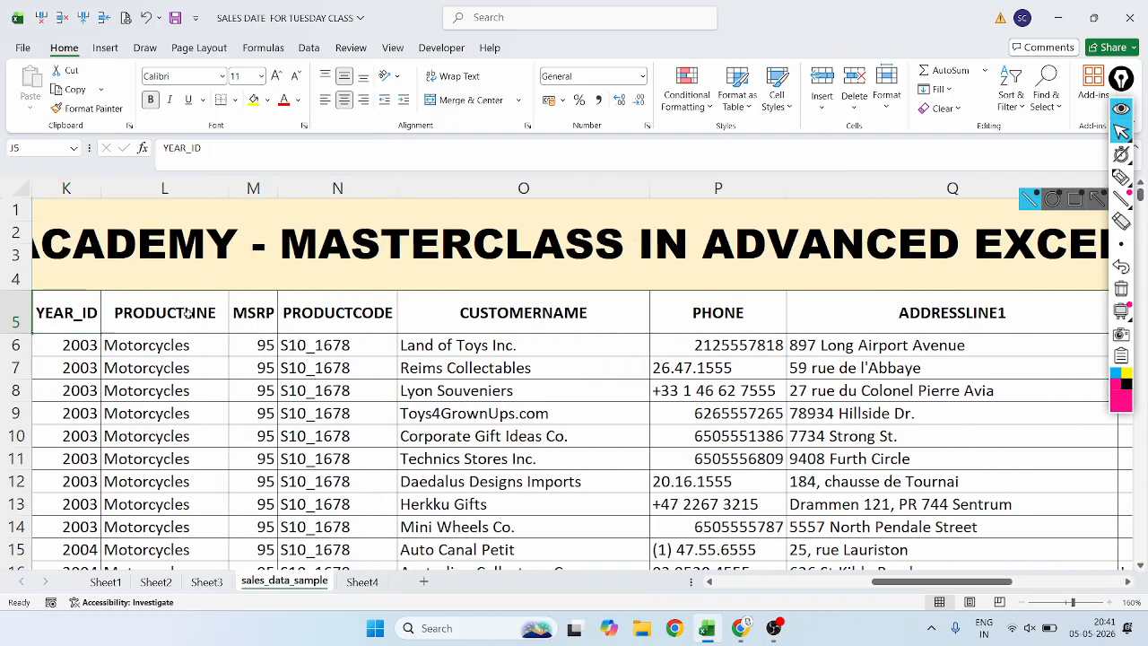
key("Left")
key("Left")
key("Left")
key("Left")
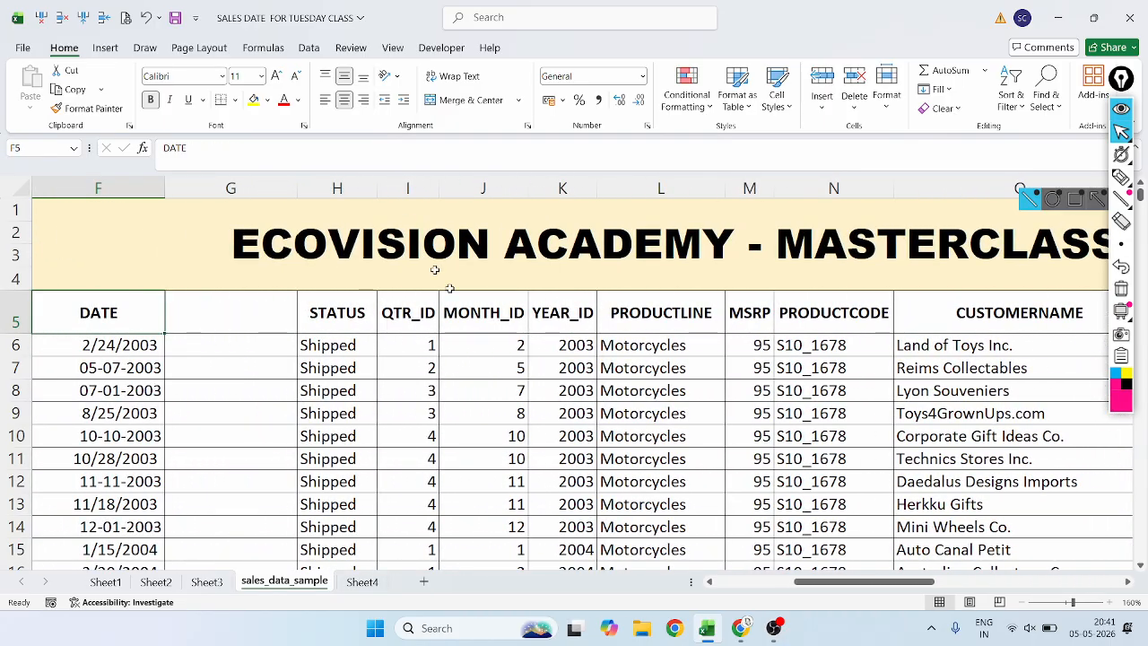
Look through the STATUS column of the sales data for the different order statuses.
left_click(305, 390)
scroll(305, 390, "up", 9)
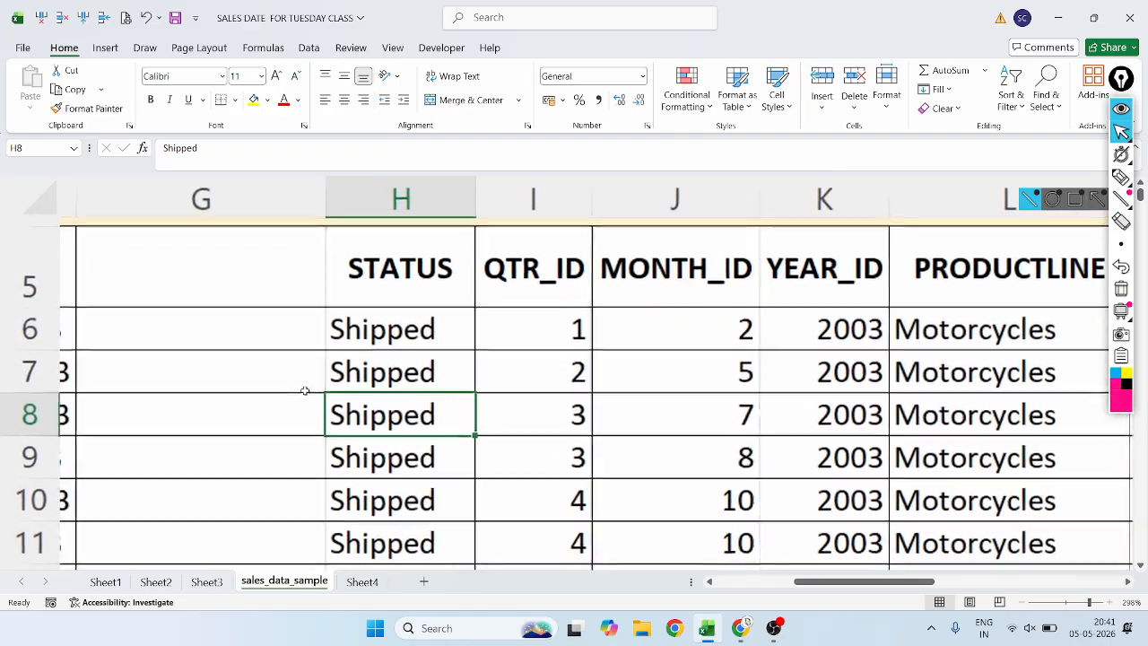
scroll(336, 410, "down", 8)
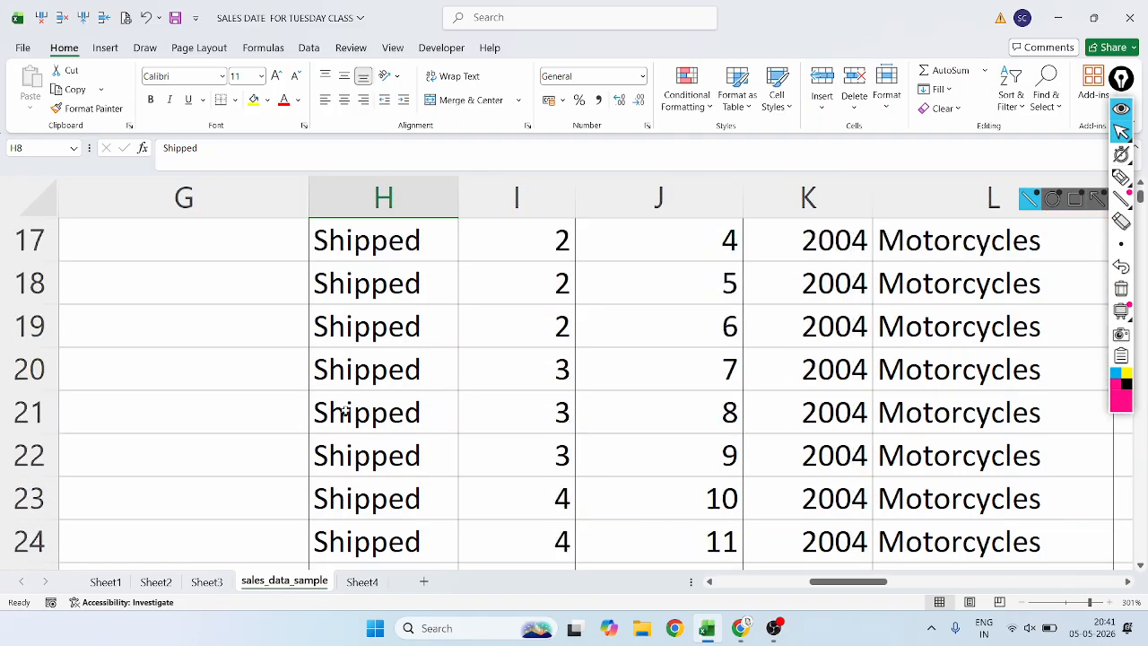
scroll(368, 406, "down", 20)
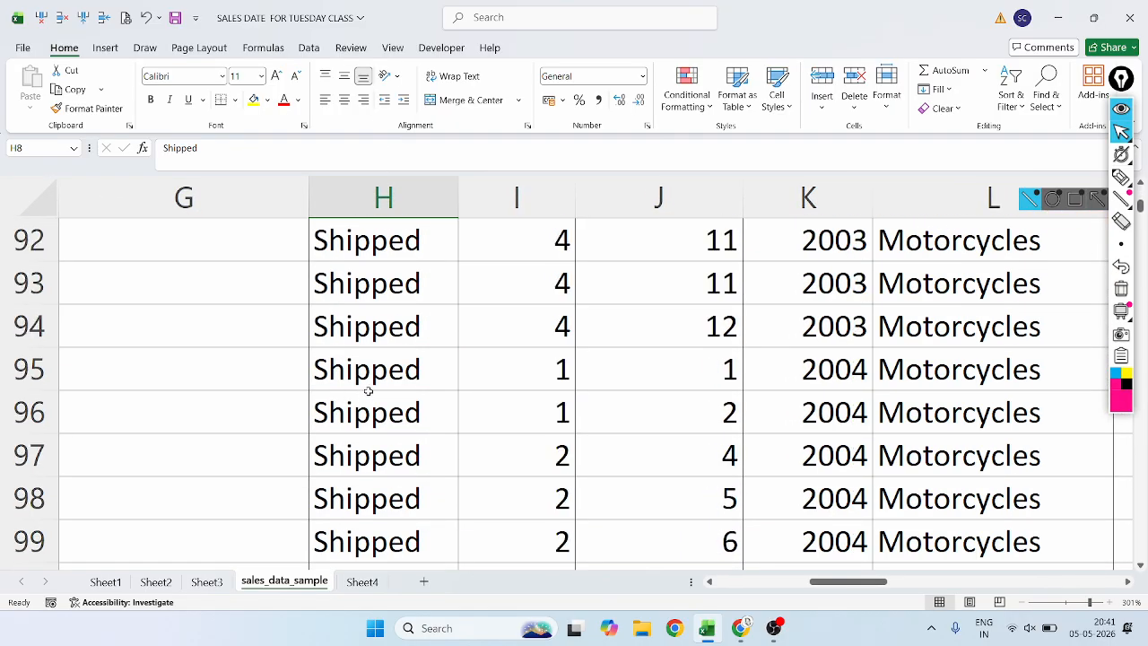
left_click(349, 543)
scroll(350, 542, "down", 5)
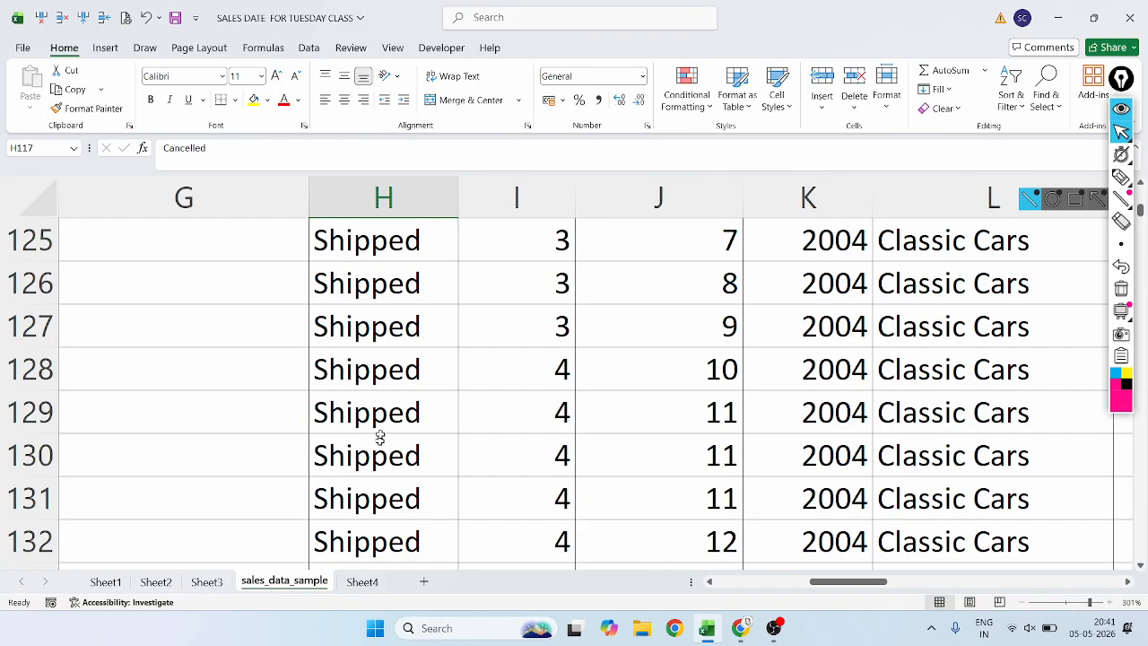
scroll(386, 323, "up", 4)
scroll(372, 400, "down", 12)
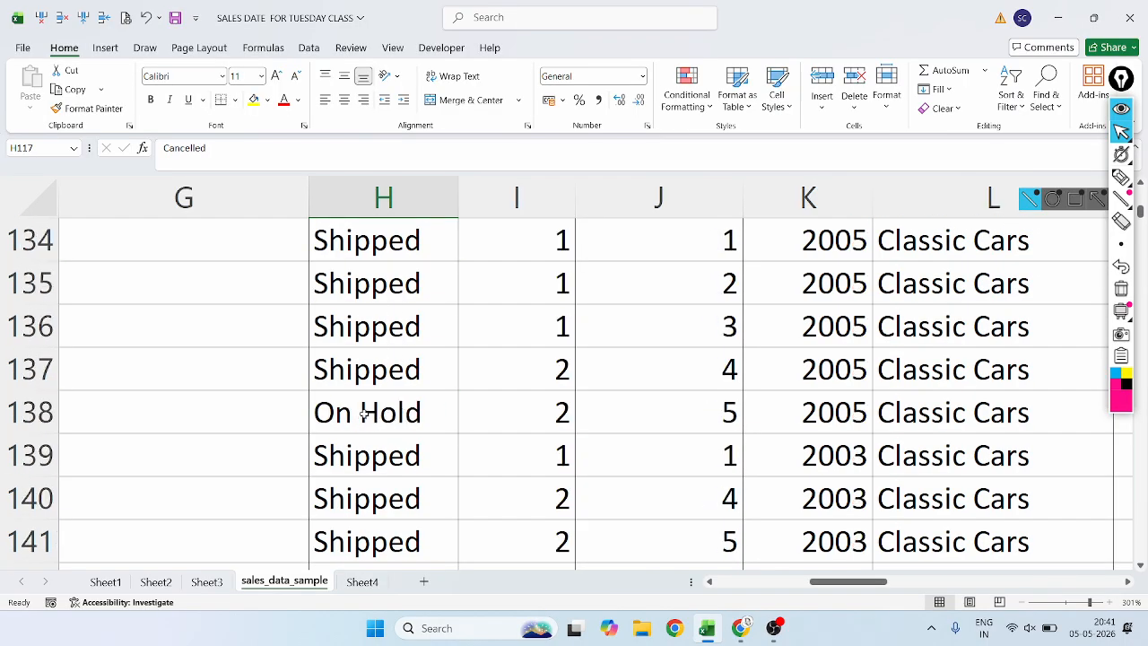
scroll(375, 372, "up", 3)
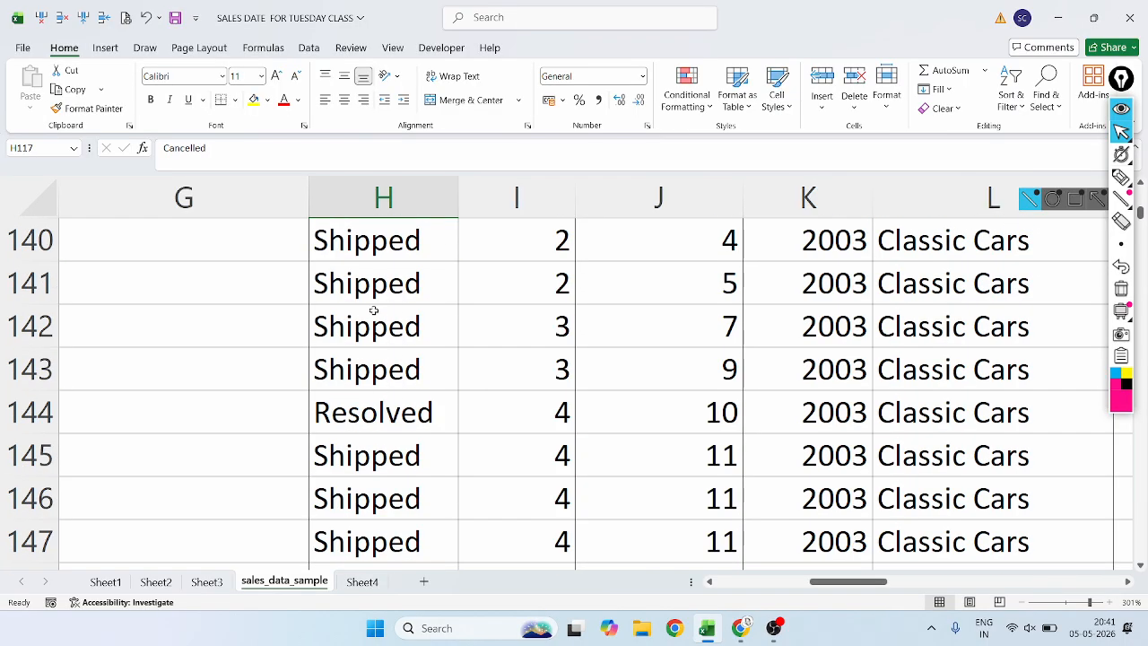
left_click(372, 428)
scroll(384, 509, "down", 9)
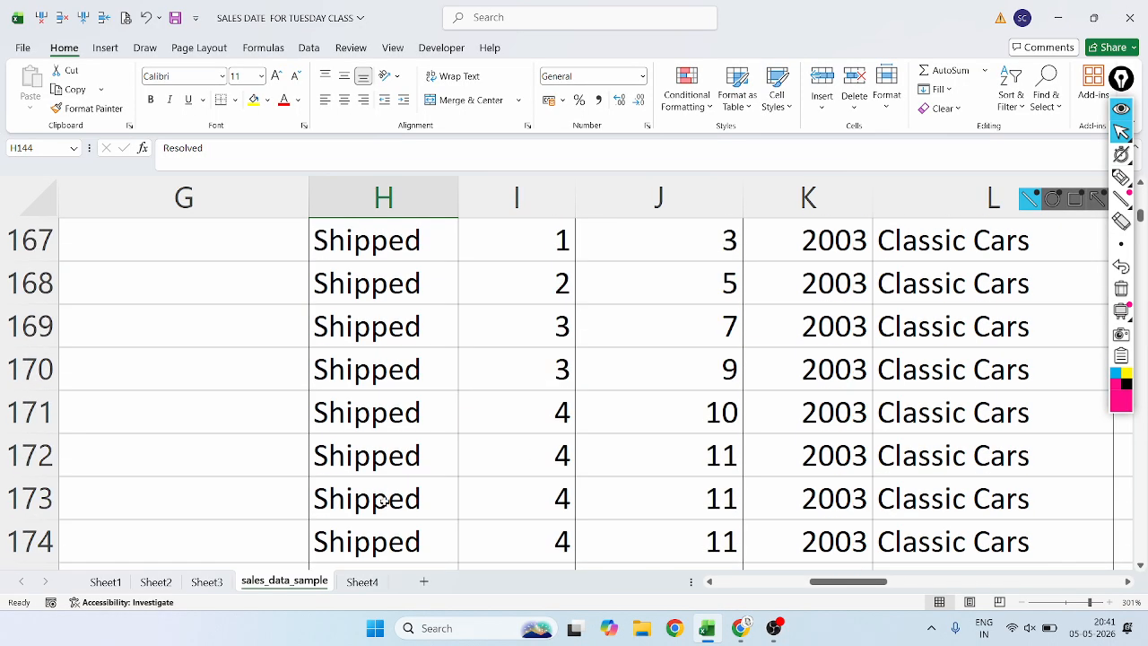
scroll(374, 296, "down", 20)
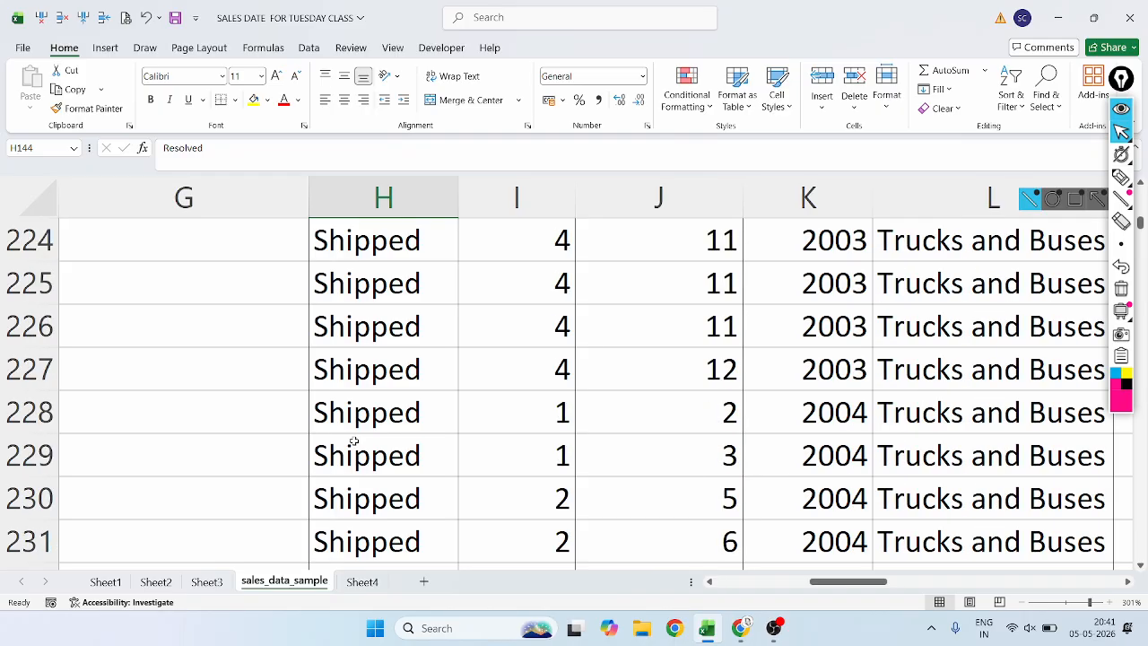
Highlight the In Process status in cell H245 with yellow fill.
scroll(354, 441, "up", 8)
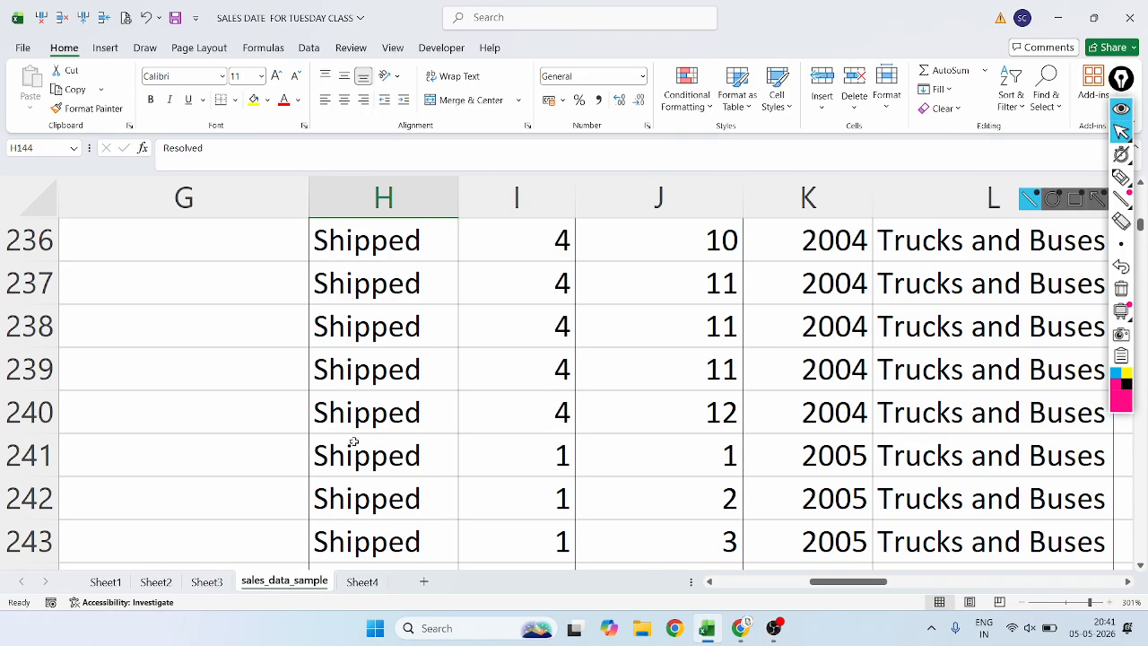
scroll(354, 441, "down", 3)
left_click(381, 245)
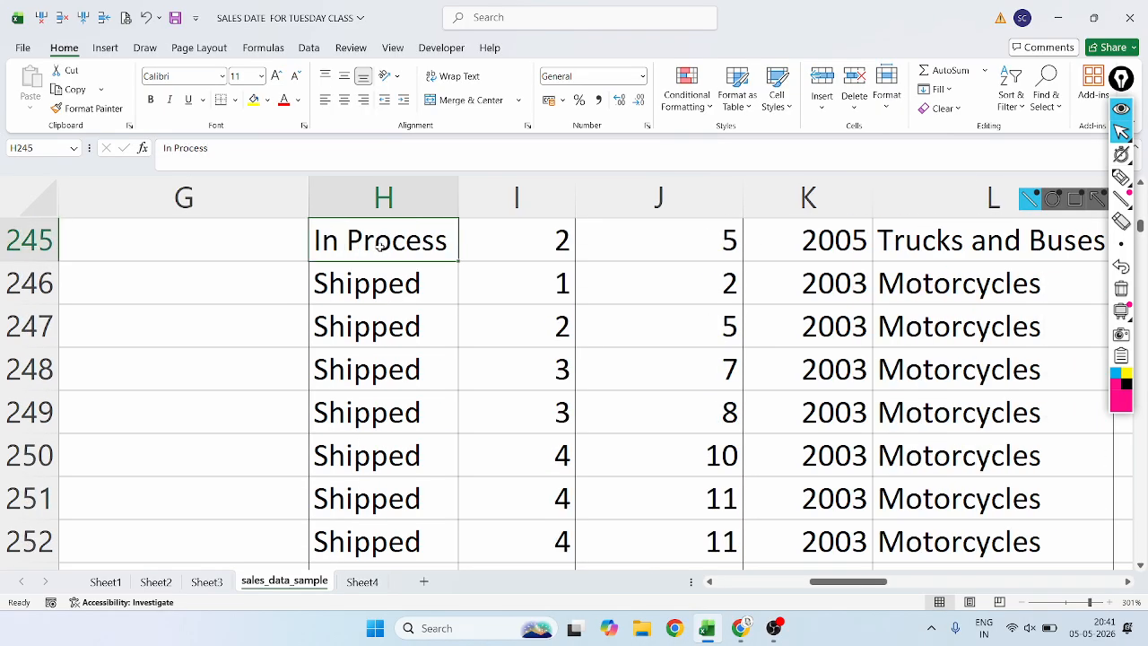
left_click(254, 99)
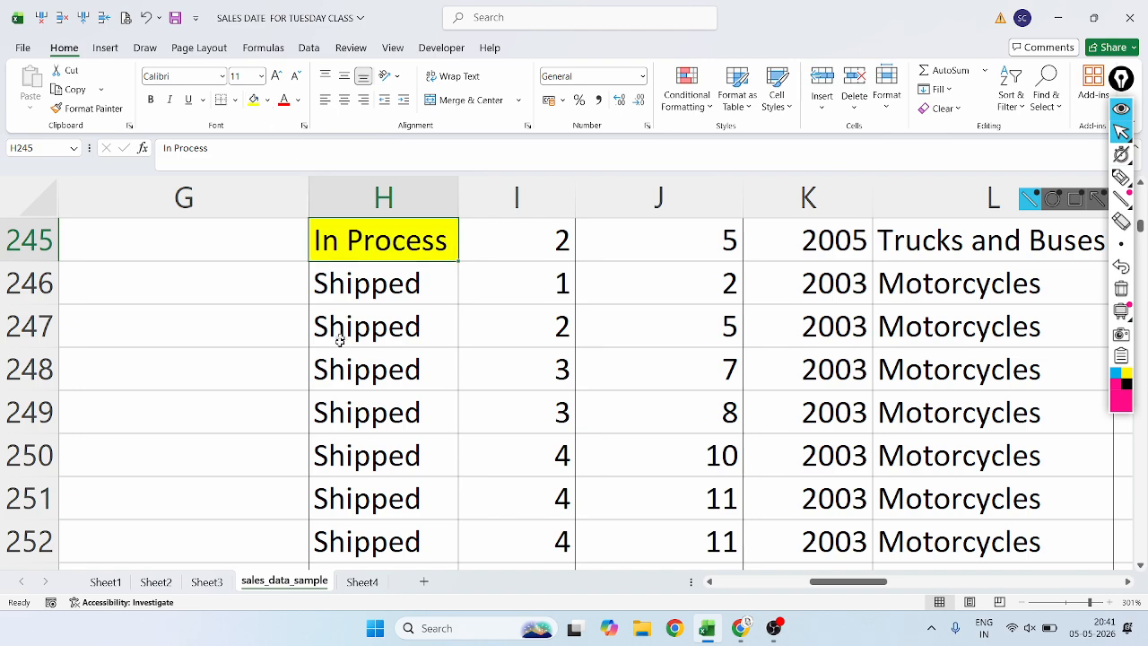
Finish browsing the STATUS column and switch to Sheet3 with its small order table.
scroll(339, 341, "down", 20)
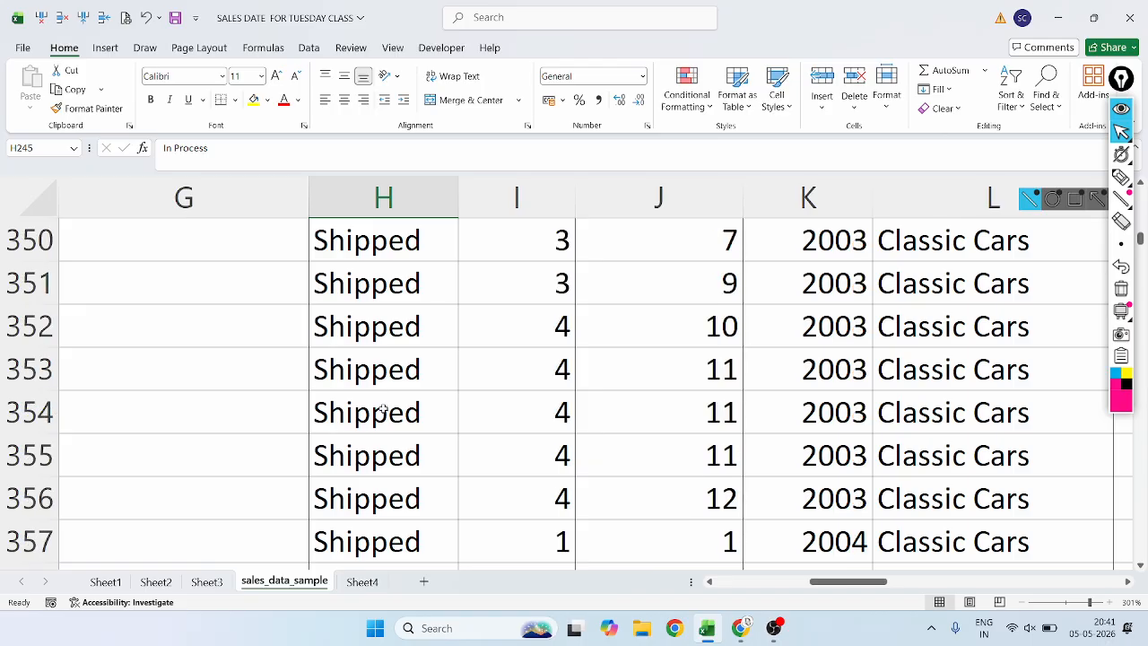
scroll(383, 410, "up", 20)
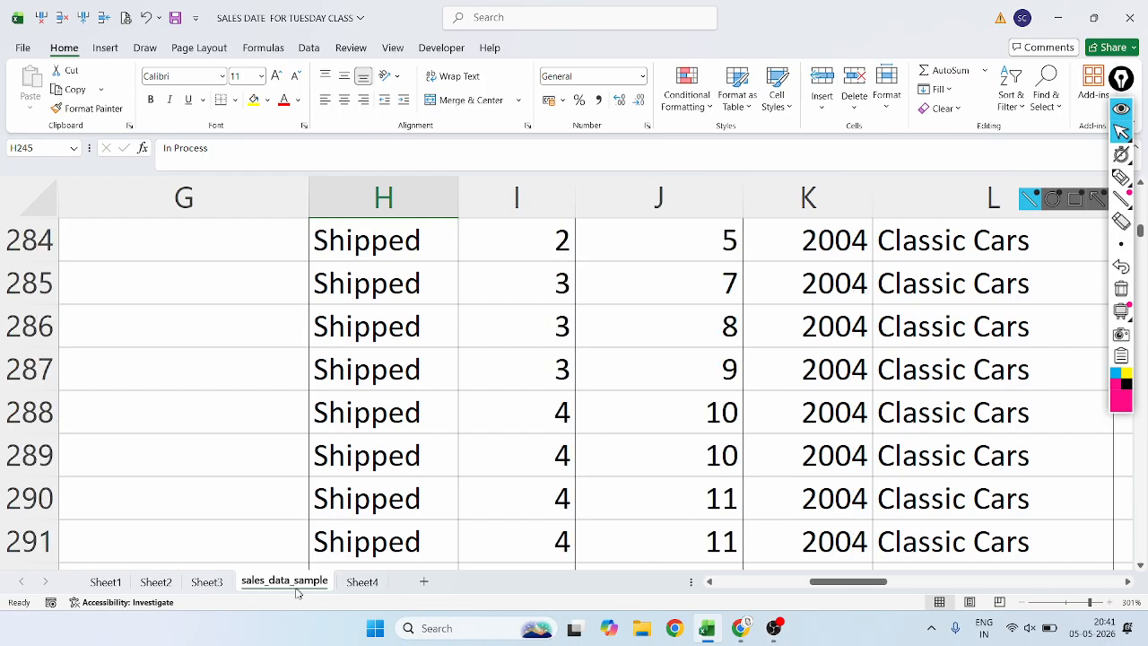
left_click(362, 582)
left_click(199, 581)
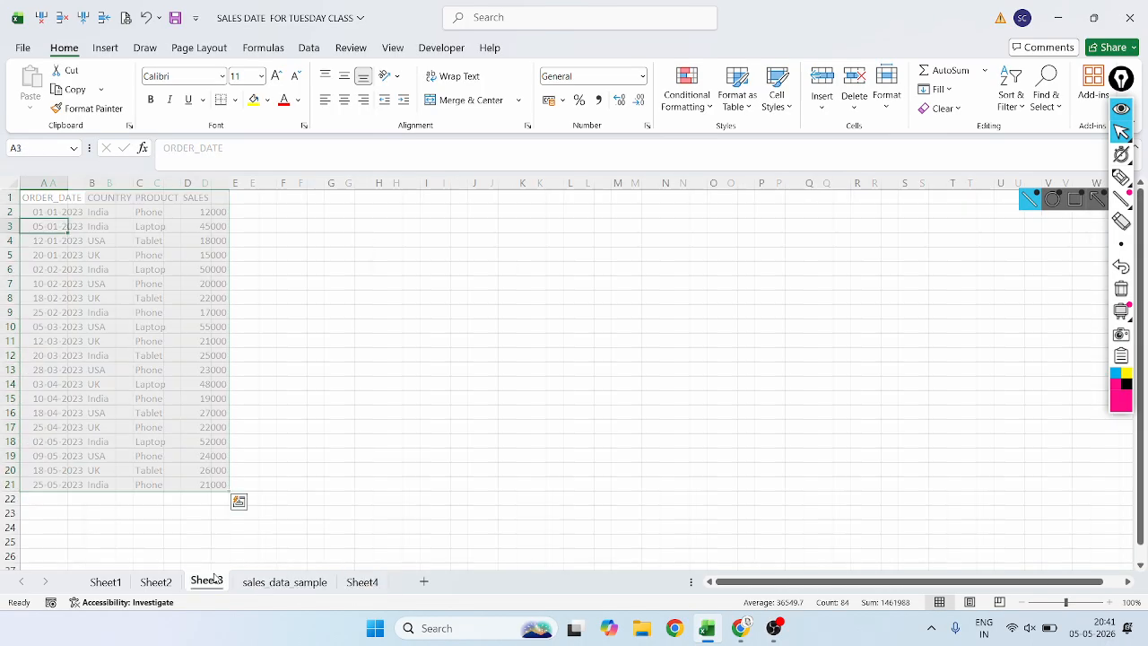
Open Insert Slicer for the Sheet2 pivot table, enlarge the dialog to show more fields and highlight the STATUS entry.
left_click(155, 581)
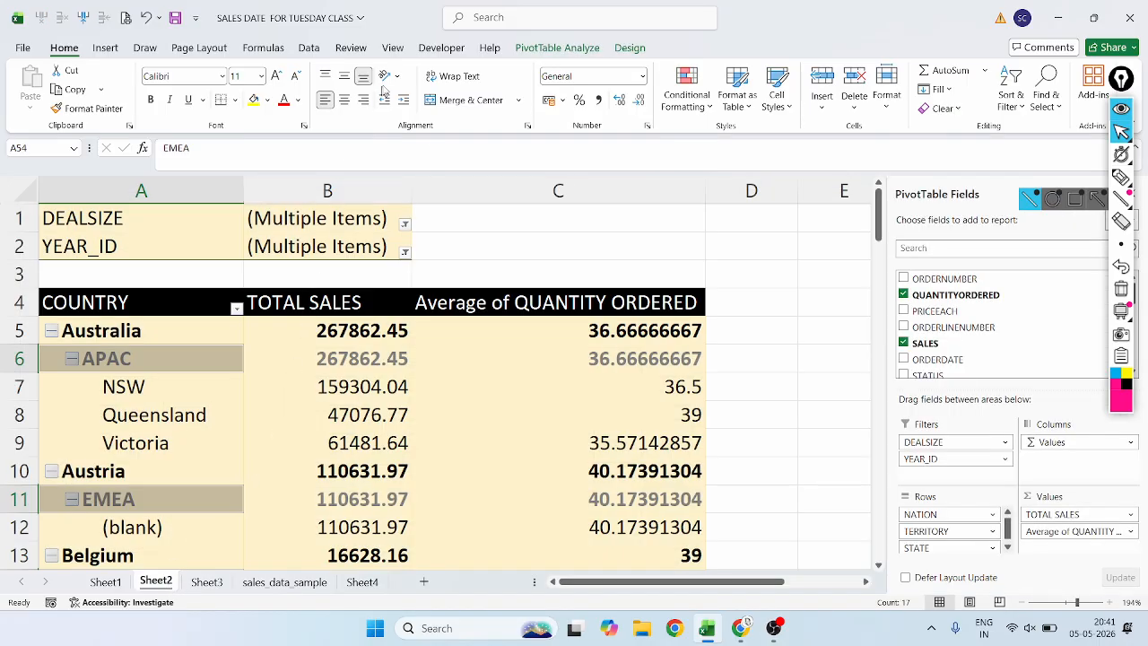
left_click(550, 47)
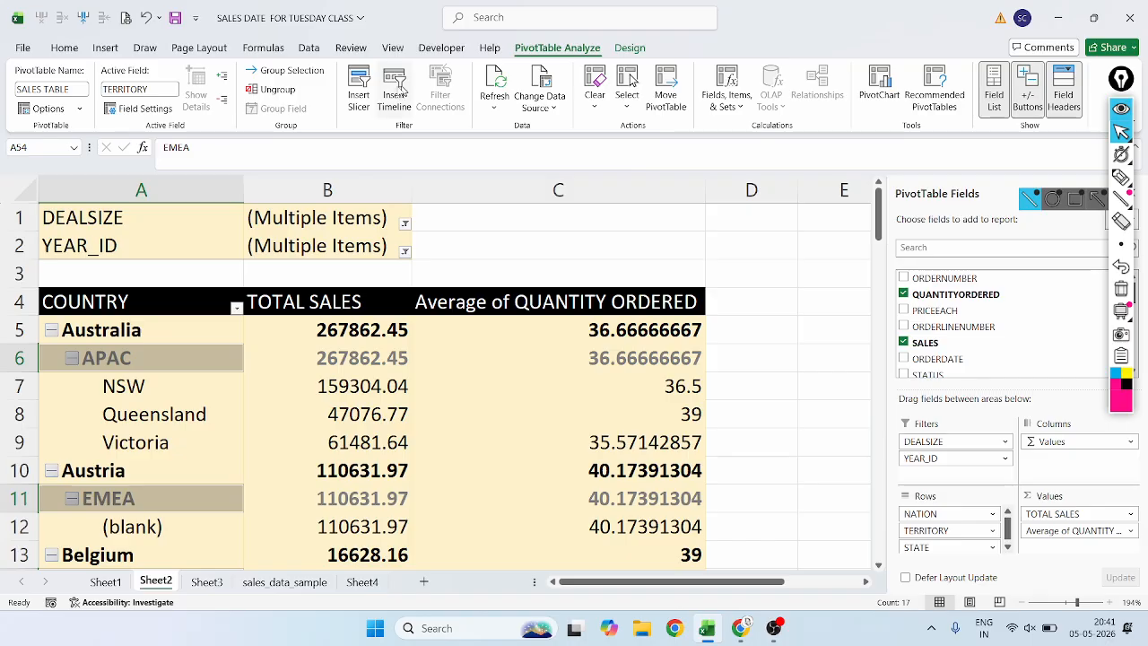
left_click(358, 89)
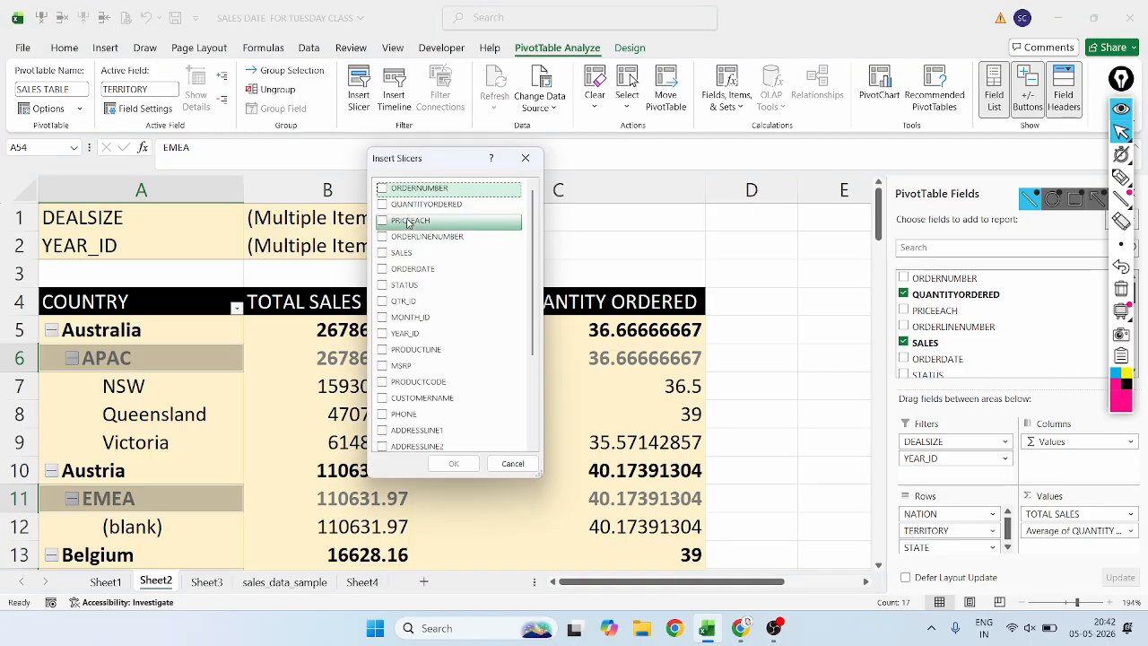
left_click_drag(538, 478, 833, 606)
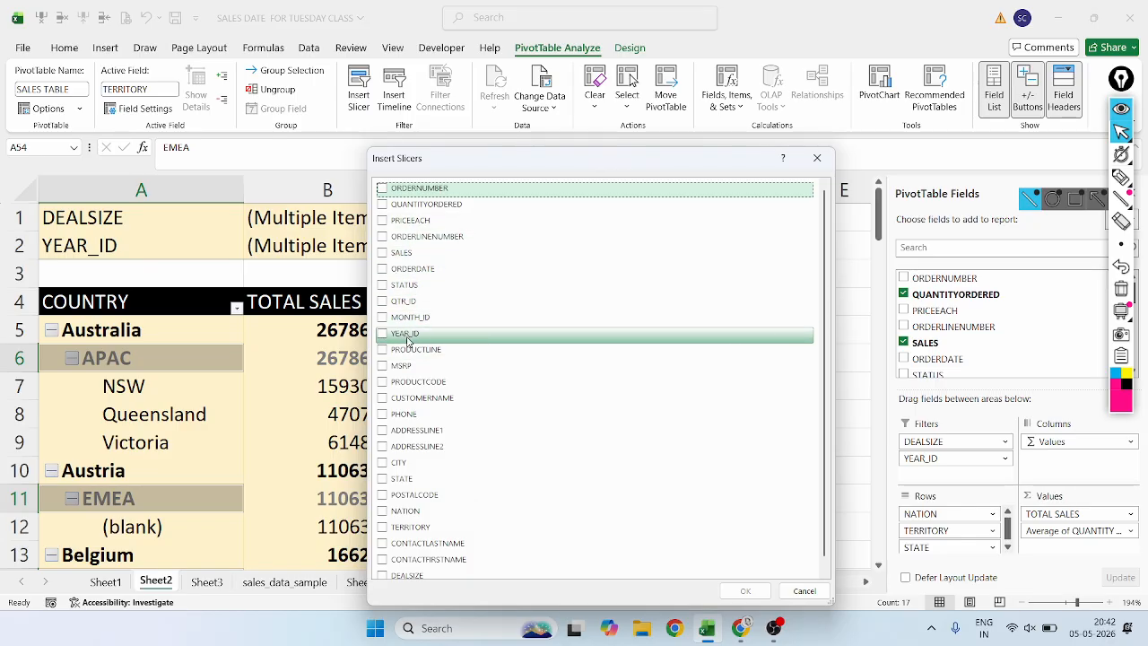
left_click(410, 287)
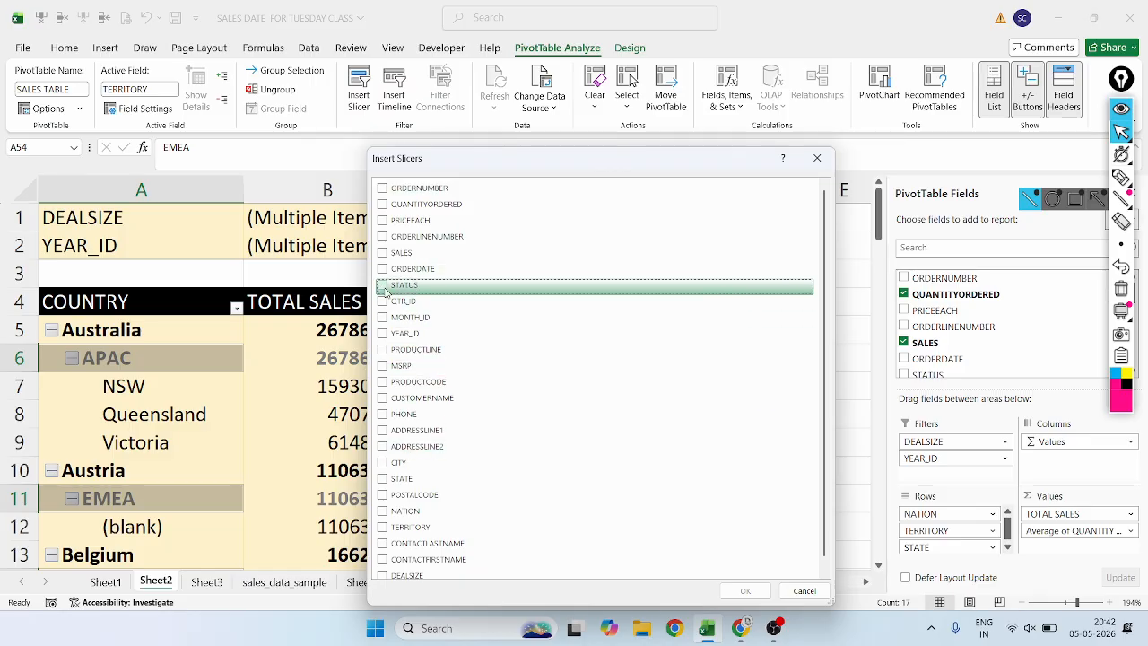
Circle the STATUS checkbox with the annotation pen and undo the mark.
left_click(1121, 177)
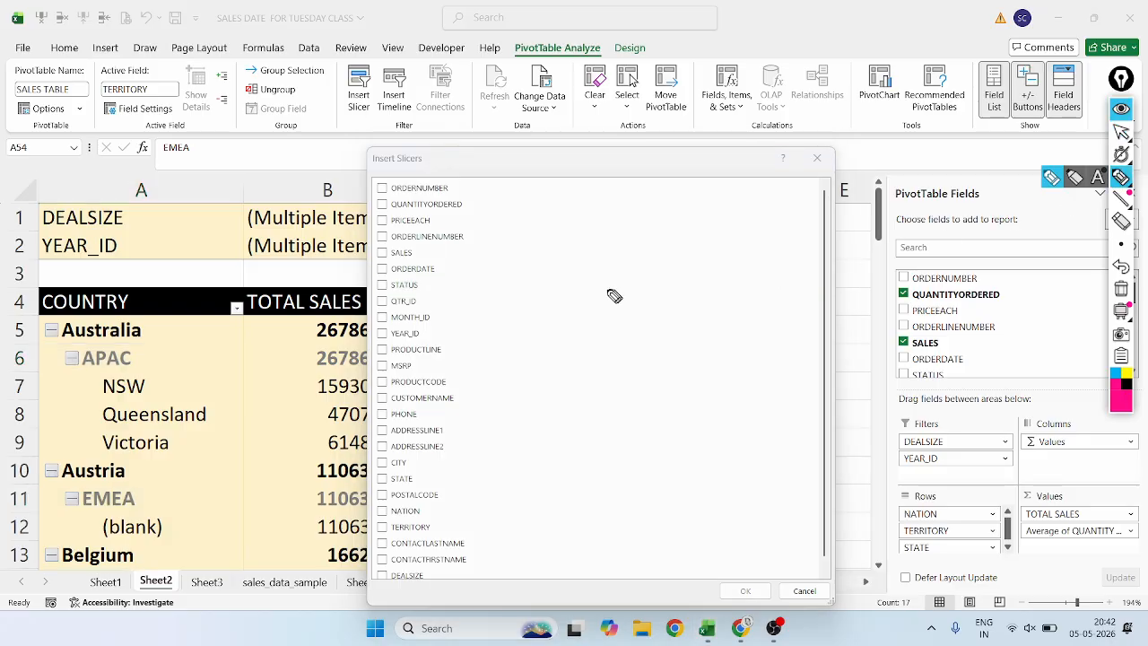
mouse_move(379, 277)
left_mouse_down()
mouse_move(384, 296)
mouse_move(385, 278)
left_mouse_up()
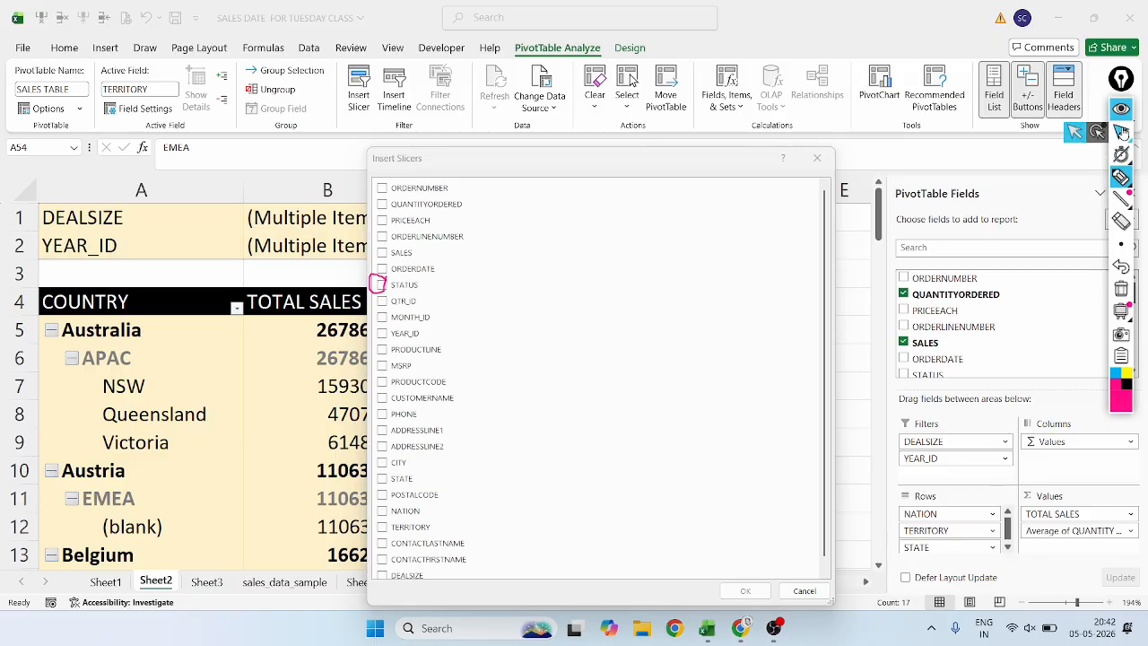
left_click(1120, 132)
left_click(1117, 267)
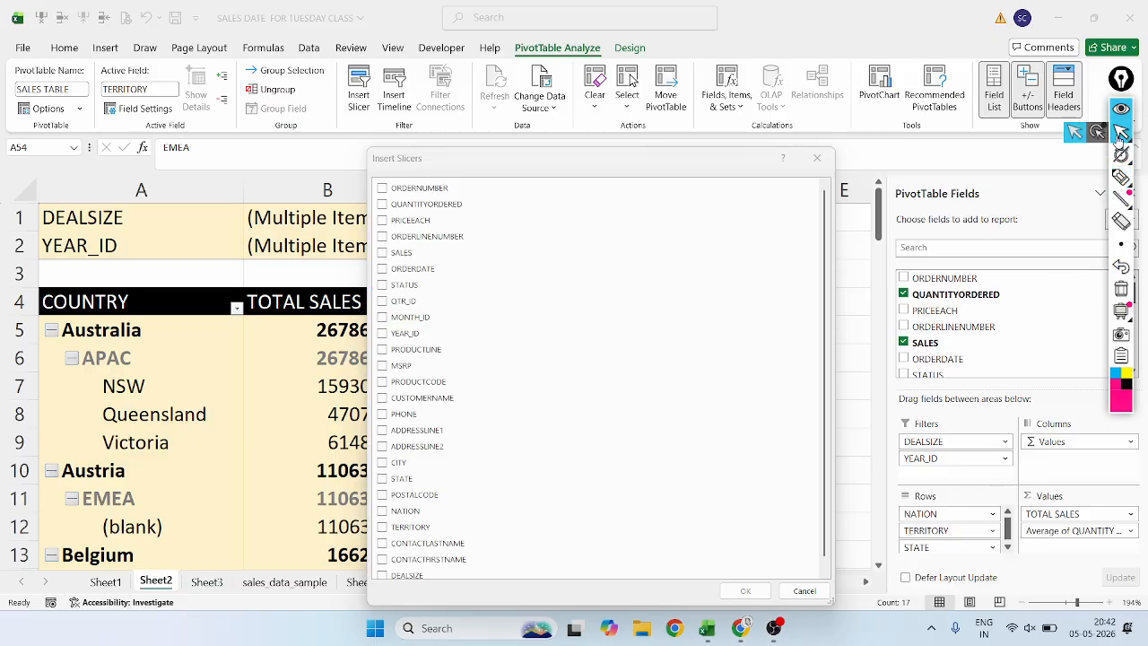
Insert a slicer for the STATUS field, enlarge it to about 11.5 × 11.7 cm and place it over columns B and C.
left_click(383, 284)
left_click(743, 590)
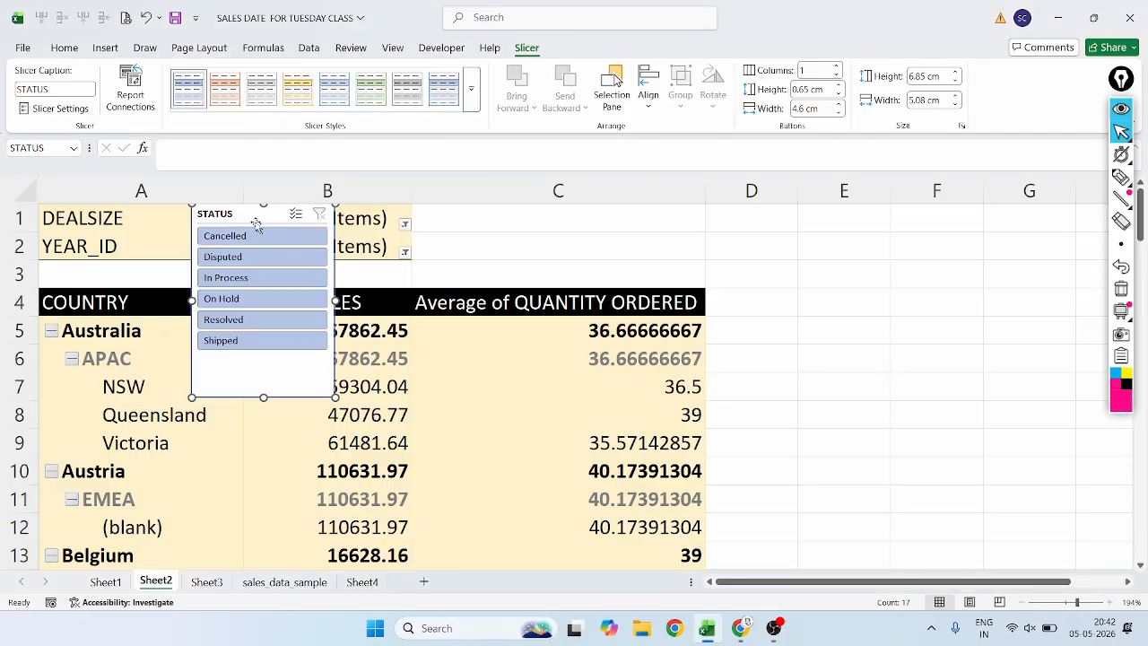
left_click_drag(267, 212, 807, 231)
left_click_drag(896, 410, 1076, 548)
left_click_drag(968, 431, 408, 440)
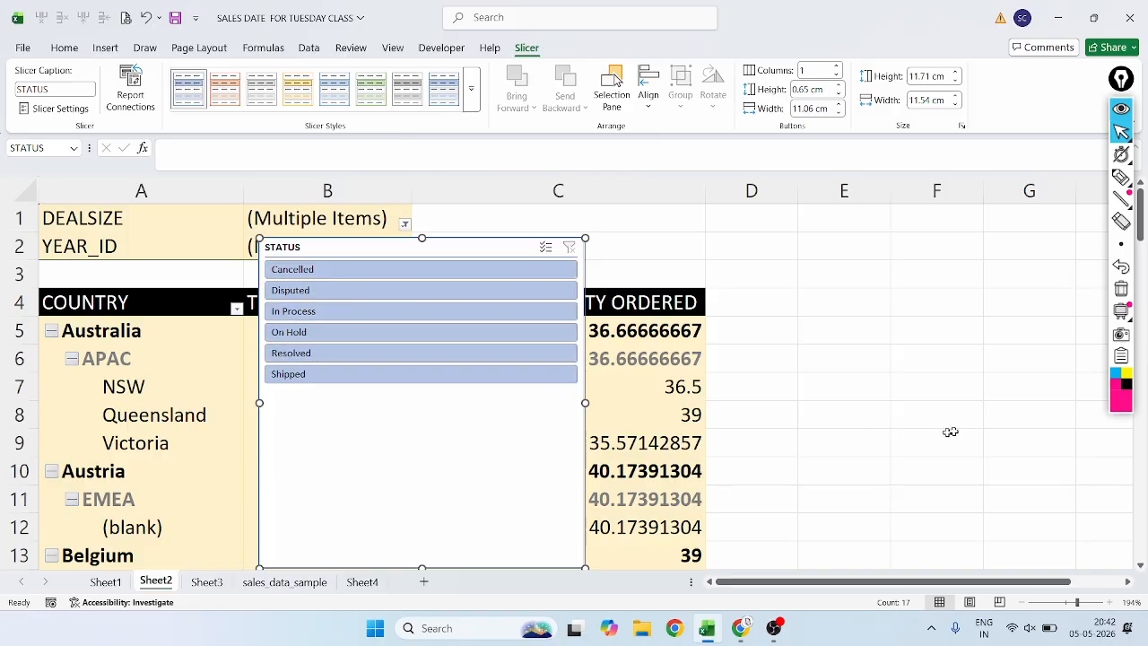
Underline the order statuses in the slicer with the annotation pen and circle its STATUS title.
mouse_move(1121, 178)
left_click(1074, 181)
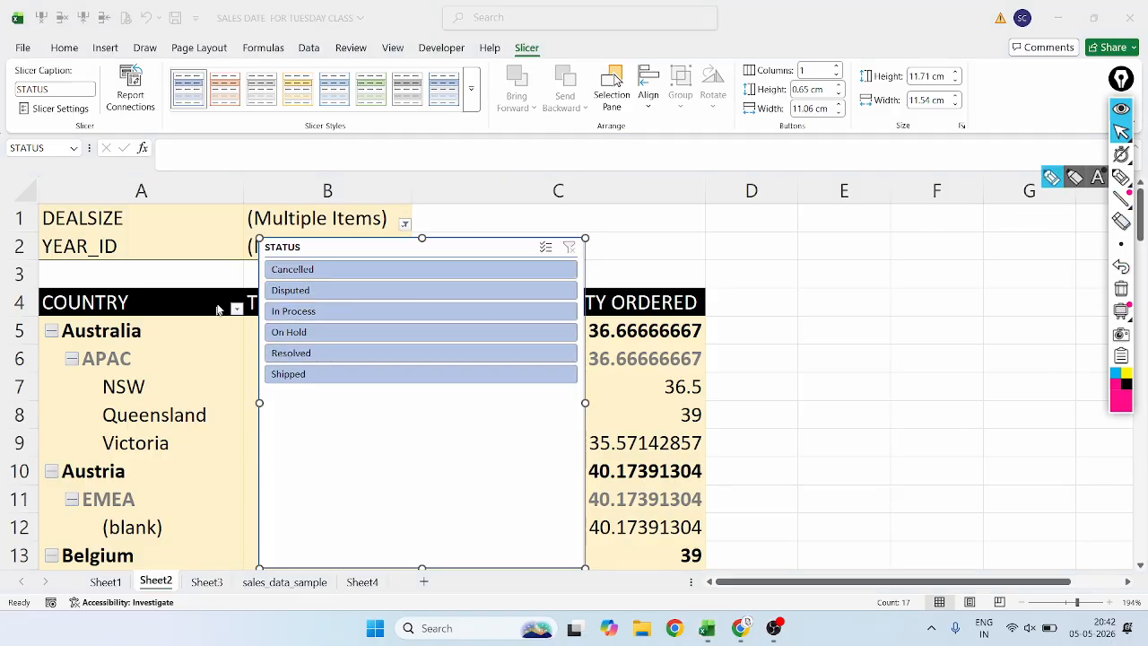
left_click(276, 281)
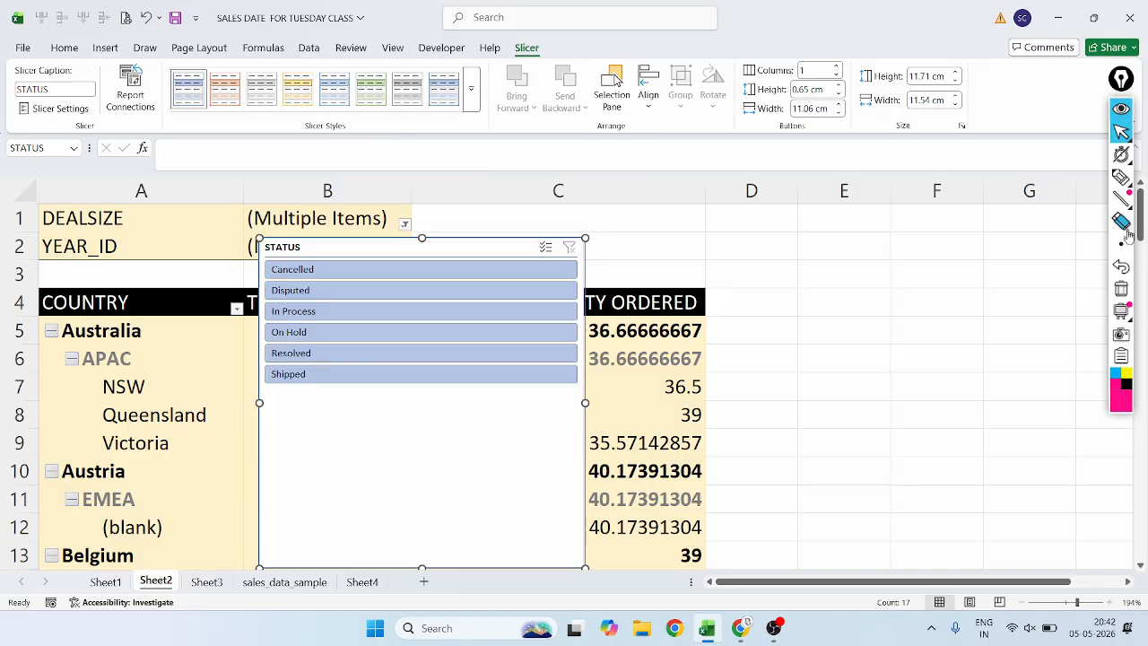
left_click(1121, 177)
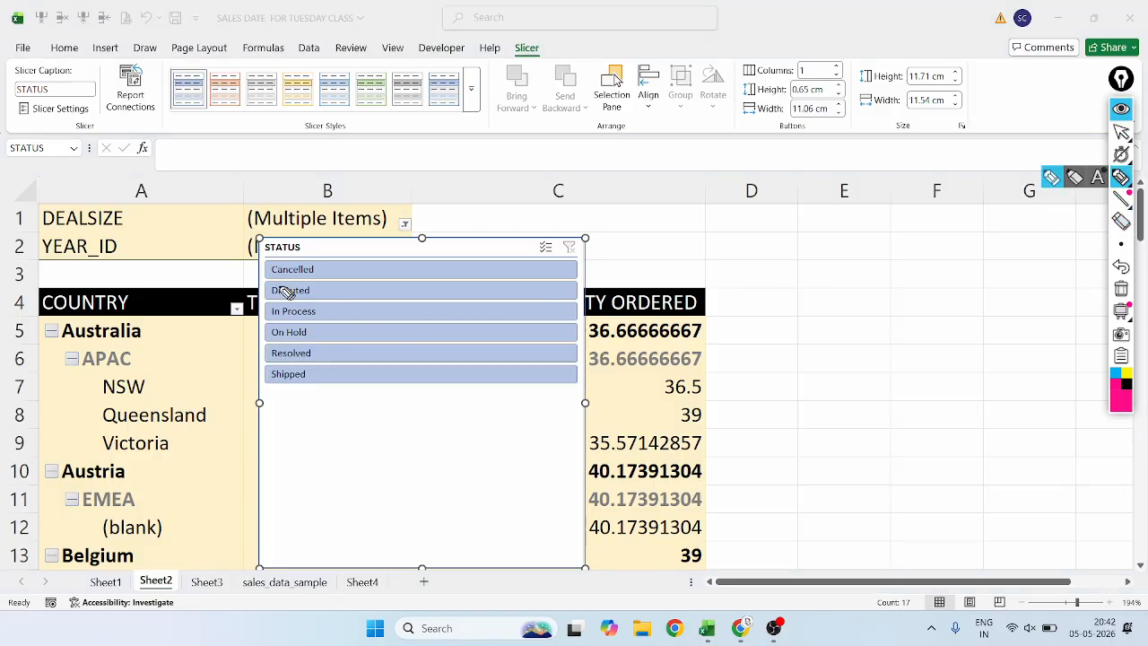
left_click_drag(268, 280, 330, 281)
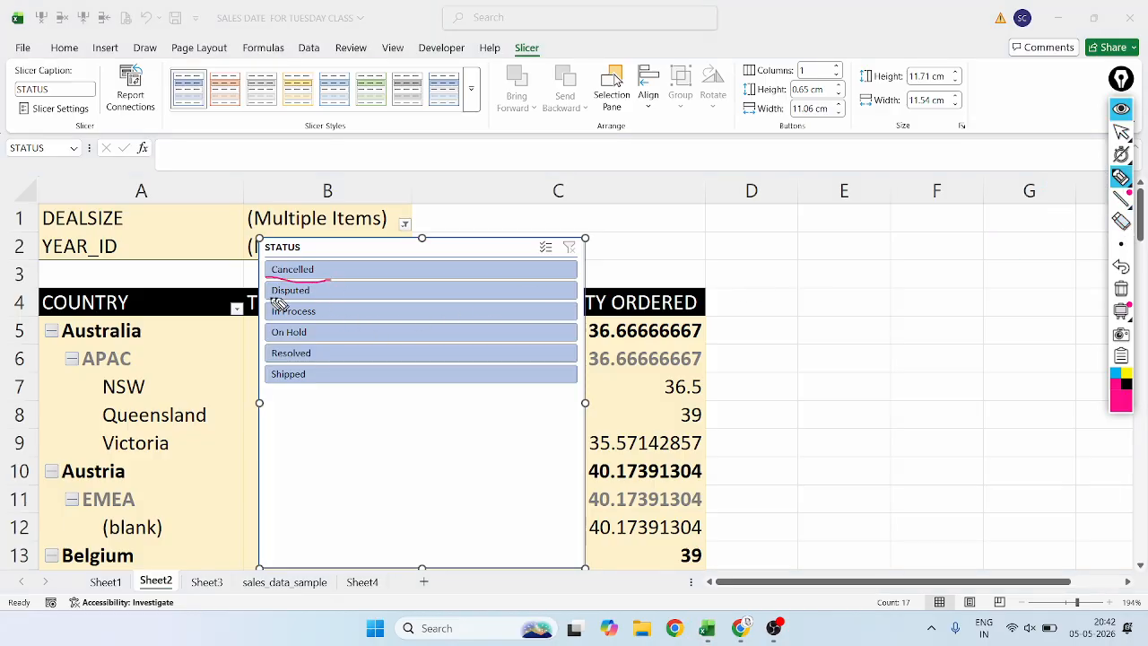
mouse_move(269, 300)
left_mouse_down()
mouse_move(314, 302)
mouse_move(316, 339)
mouse_move(332, 346)
left_mouse_up()
left_click_drag(276, 383, 283, 385)
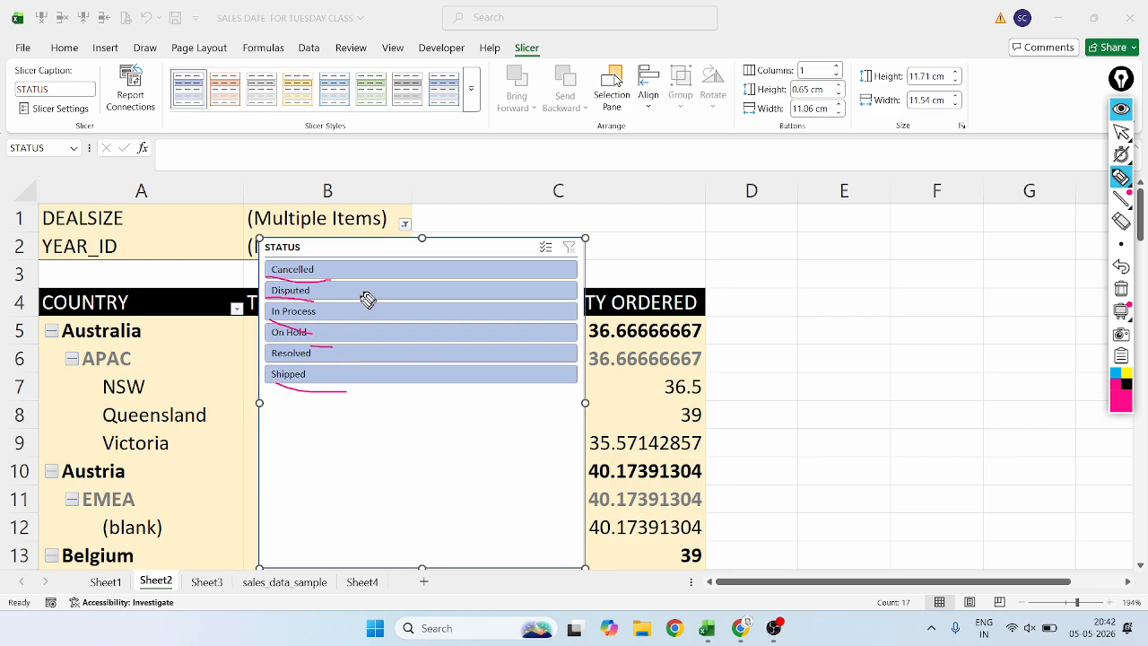
mouse_move(325, 242)
left_mouse_down()
mouse_move(254, 236)
mouse_move(256, 260)
left_mouse_up()
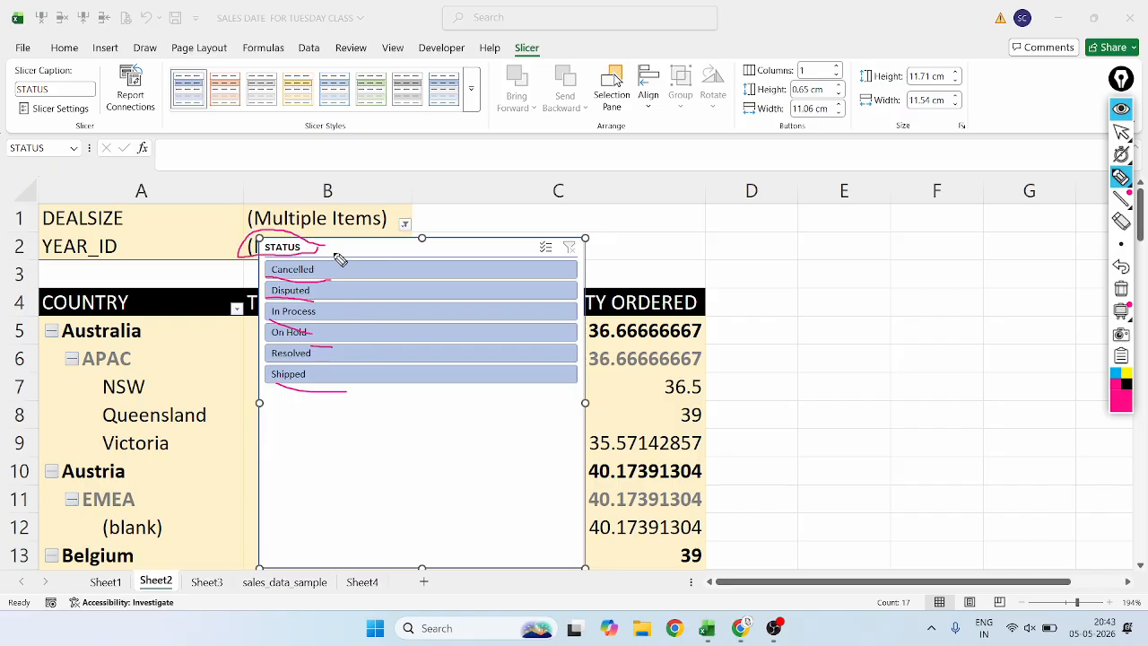
Draw tick marks with the annotation pen beside the slicer options from Cancelled to Shipped.
left_click_drag(325, 270, 386, 251)
left_click_drag(333, 298, 404, 276)
mouse_move(323, 317)
left_mouse_down()
mouse_move(408, 304)
mouse_move(324, 339)
left_mouse_up()
mouse_move(429, 321)
left_mouse_down()
mouse_move(330, 344)
mouse_move(421, 340)
left_mouse_up()
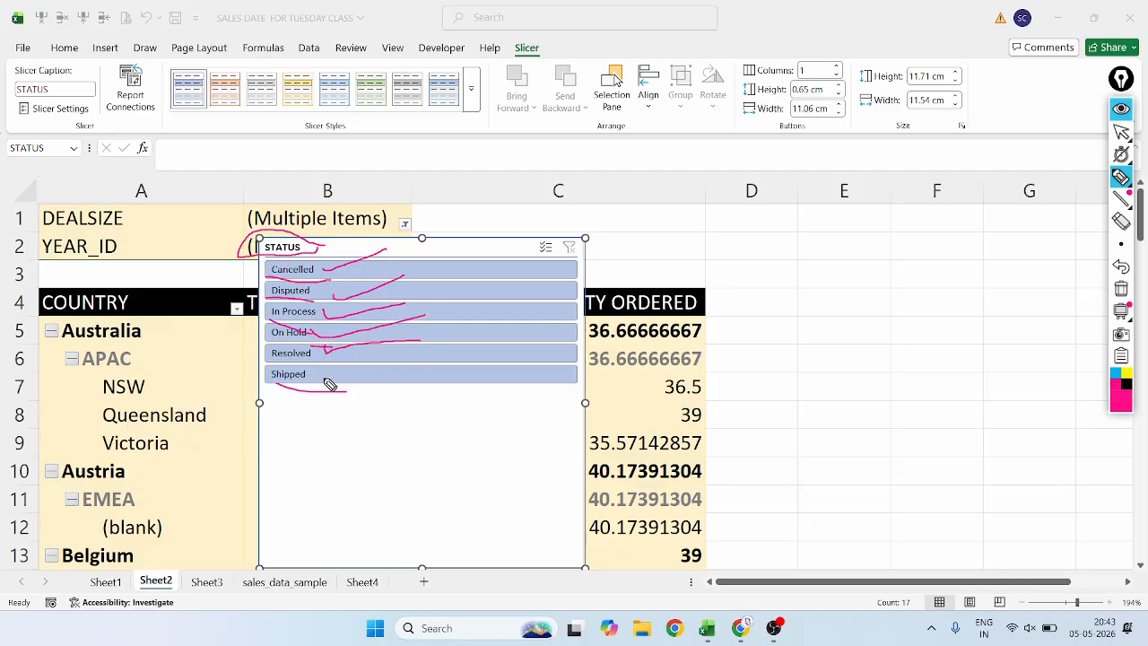
left_click_drag(324, 385, 545, 353)
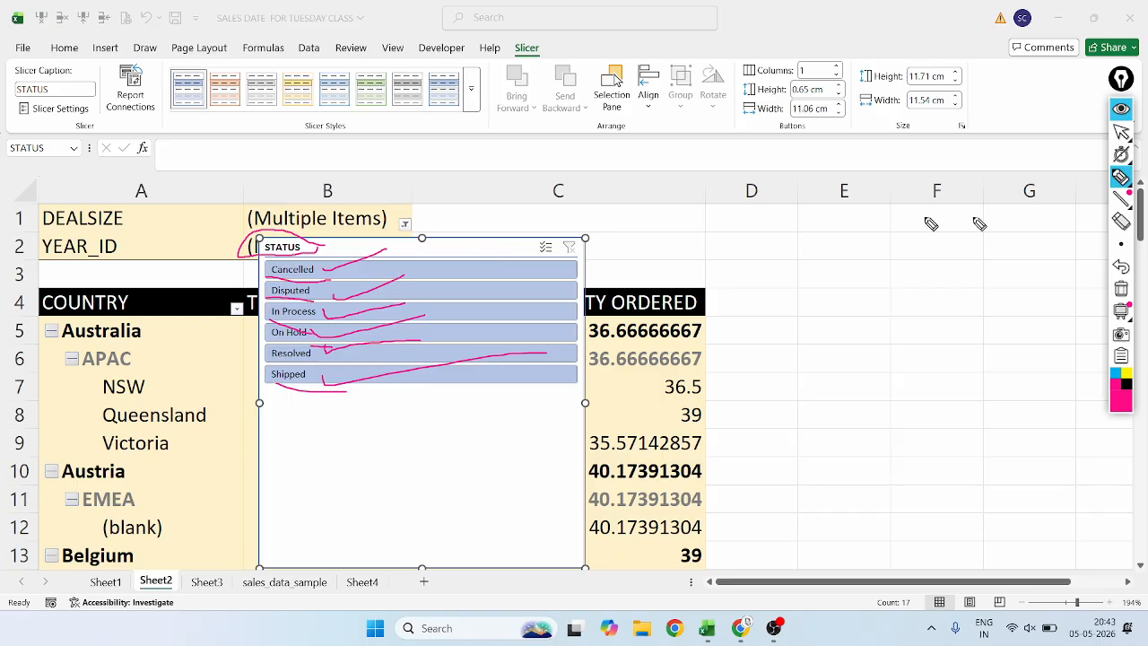
Undo all pen marks on the STATUS slicer and return to the normal pointer.
mouse_move(1112, 196)
left_click(1121, 266)
left_click(1121, 266)
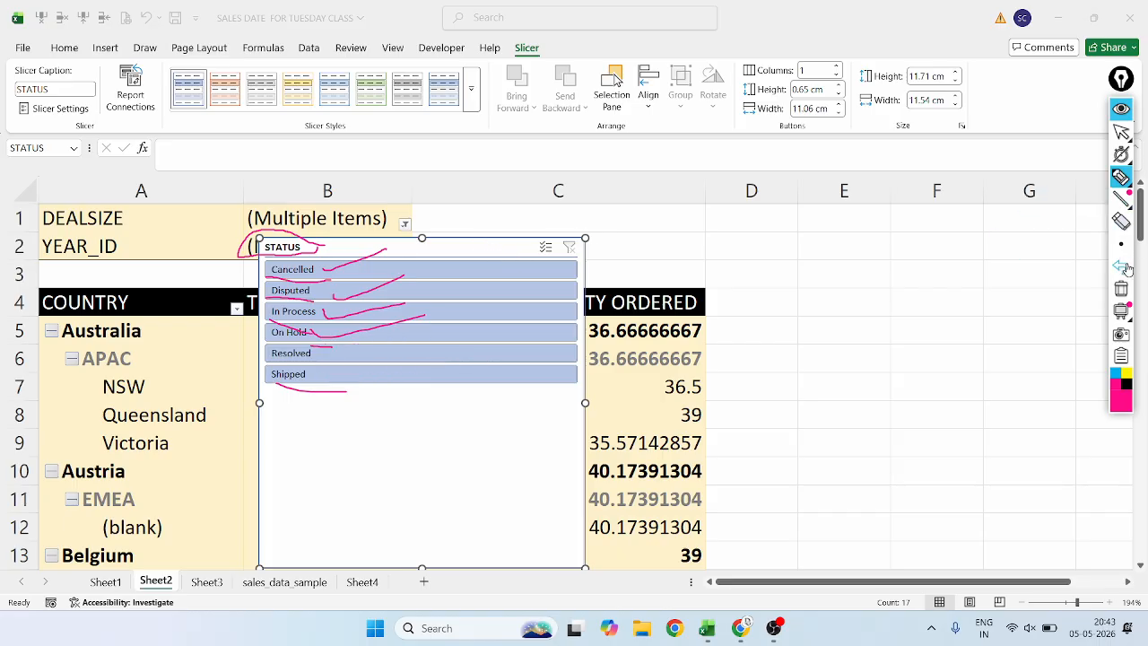
left_click(1121, 266)
left_click(1121, 267)
left_click(1120, 266)
left_click(1121, 267)
left_click(1120, 266)
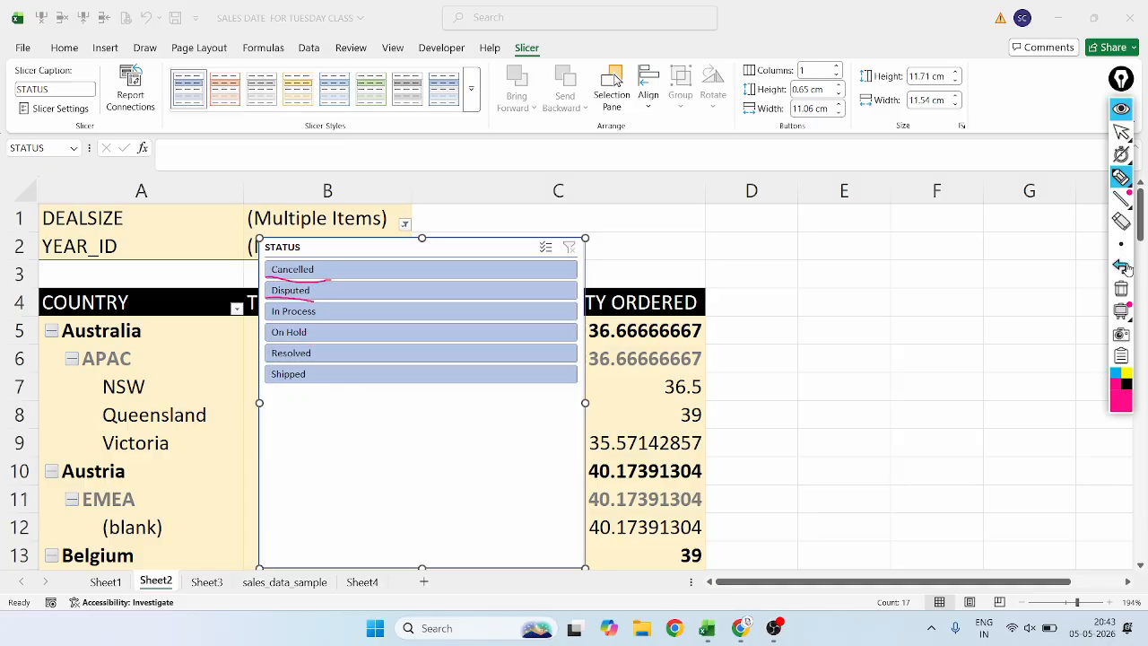
left_click(1121, 267)
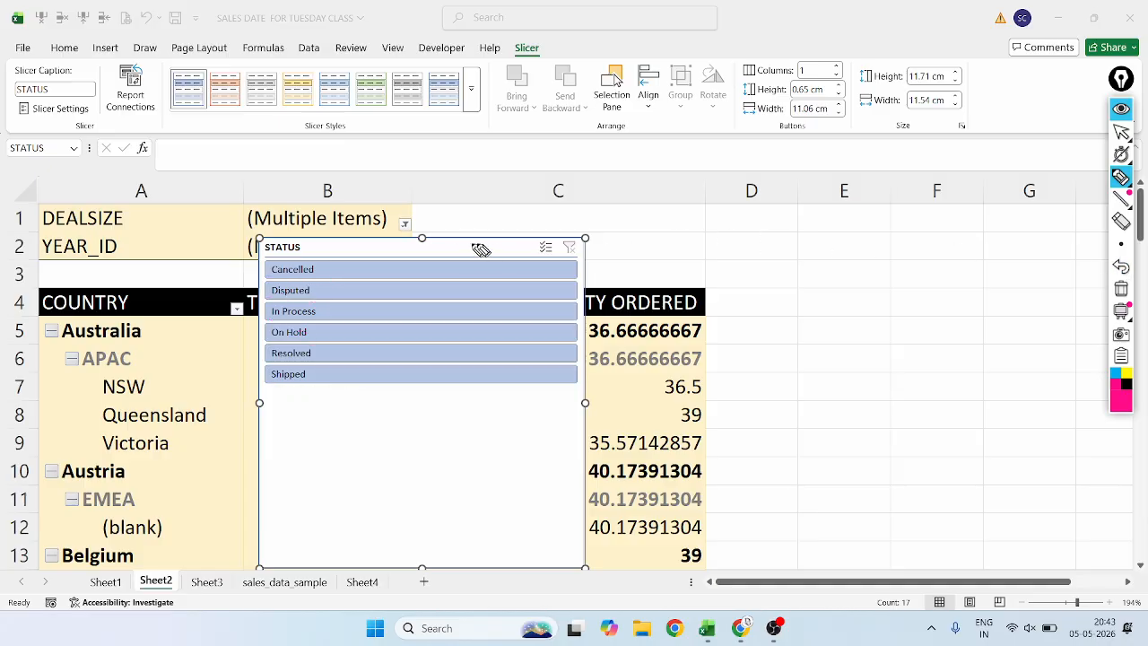
left_click(1123, 133)
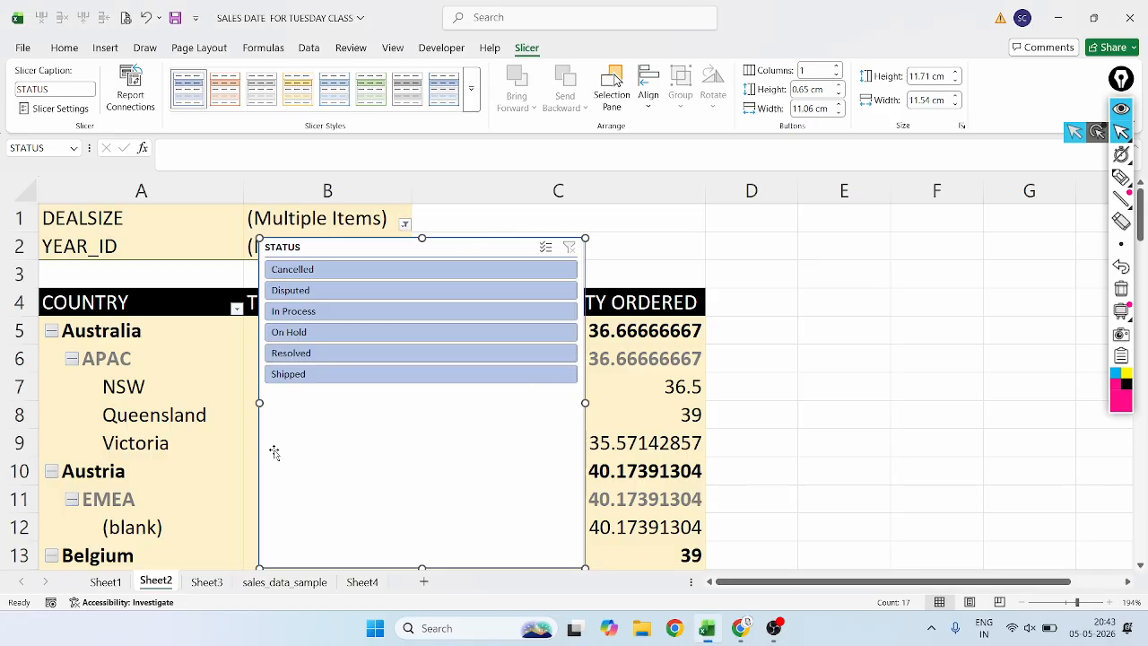
Shrink the STATUS slicer to about 9.6 × 6.7 cm and place it beside the pivot table, over columns D to F.
left_click_drag(377, 476, 814, 399)
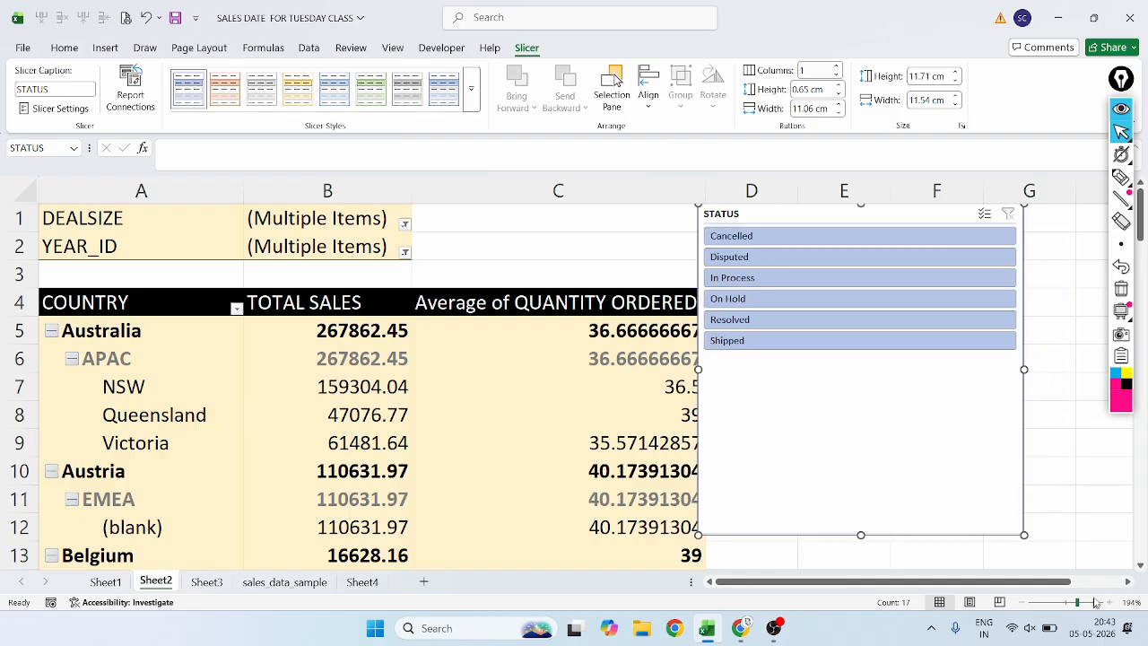
left_click_drag(1023, 534, 969, 392)
left_click_drag(858, 380, 831, 418)
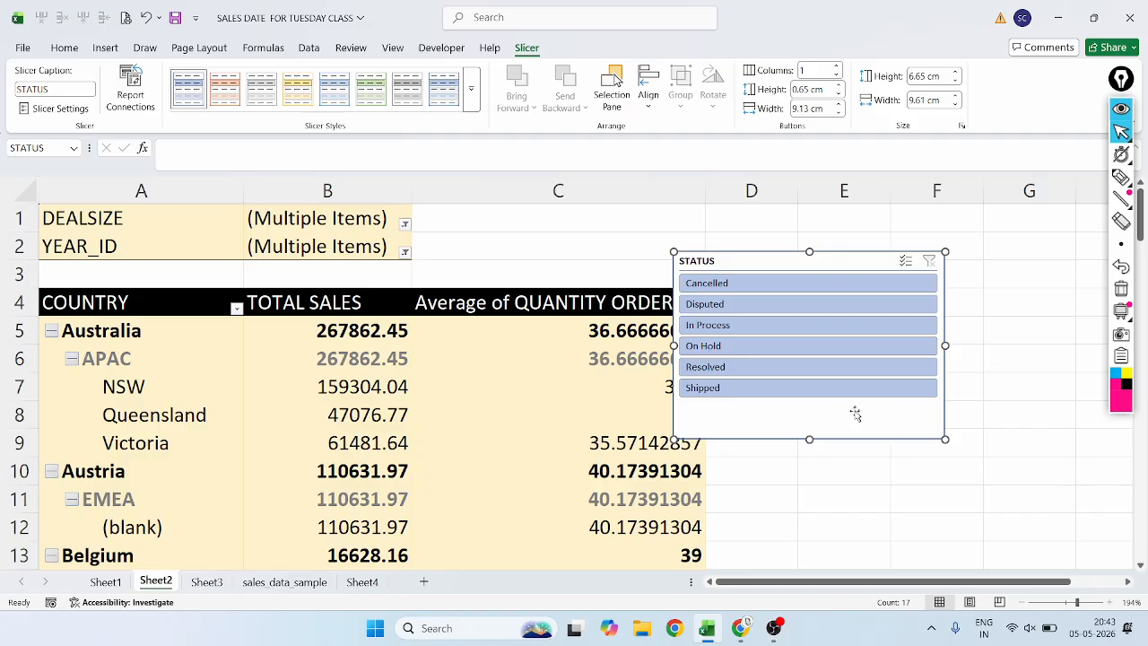
left_click_drag(840, 425, 909, 442)
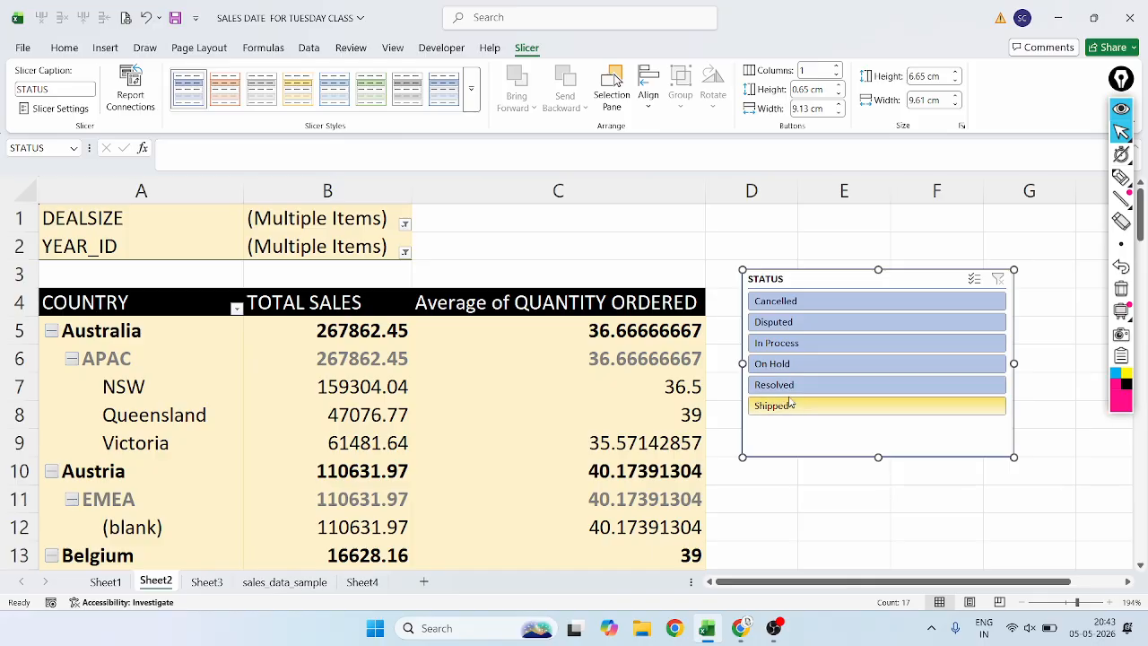
Filter the pivot table to Shipped orders with the STATUS slicer.
mouse_move(1114, 206)
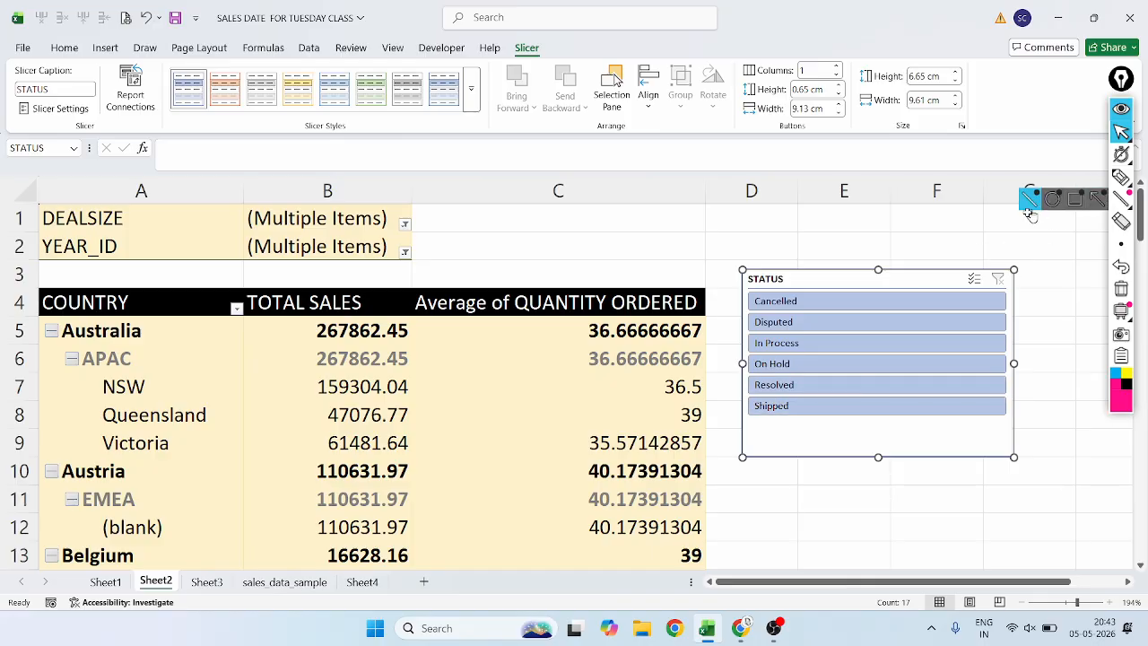
mouse_move(1121, 177)
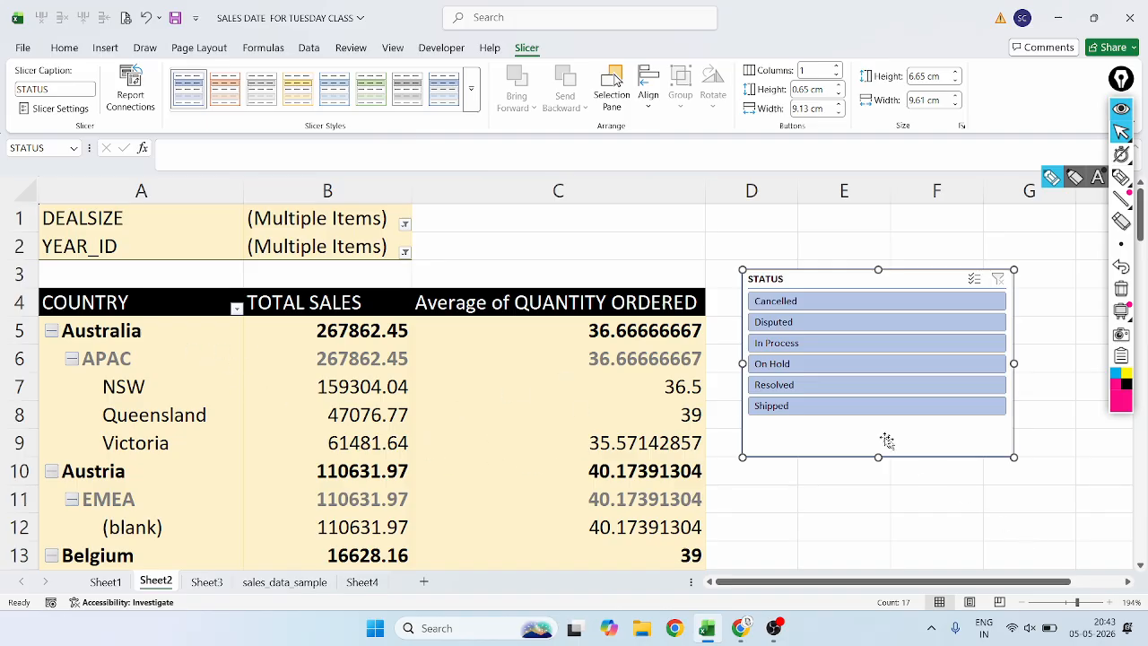
left_click(806, 413)
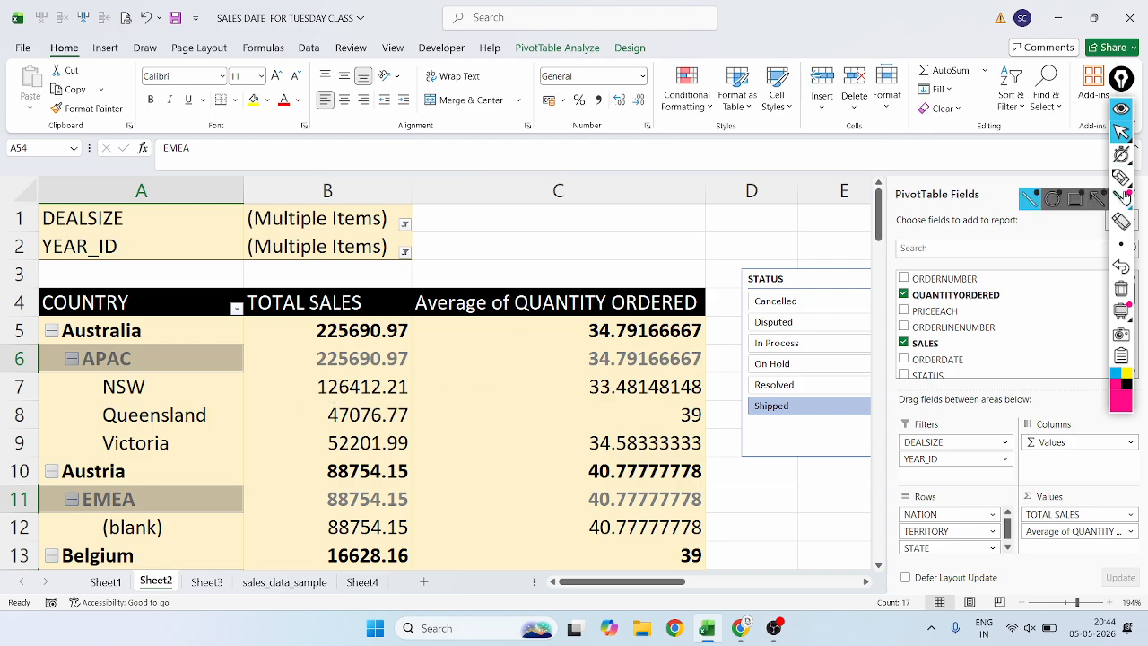
Circle the filtered sales and quantity values with the annotation pen, undo the mark and return to the pointer.
left_click(1120, 177)
mouse_move(425, 338)
left_mouse_down()
mouse_move(210, 389)
mouse_move(687, 602)
mouse_move(655, 292)
mouse_move(296, 269)
mouse_move(235, 308)
left_mouse_up()
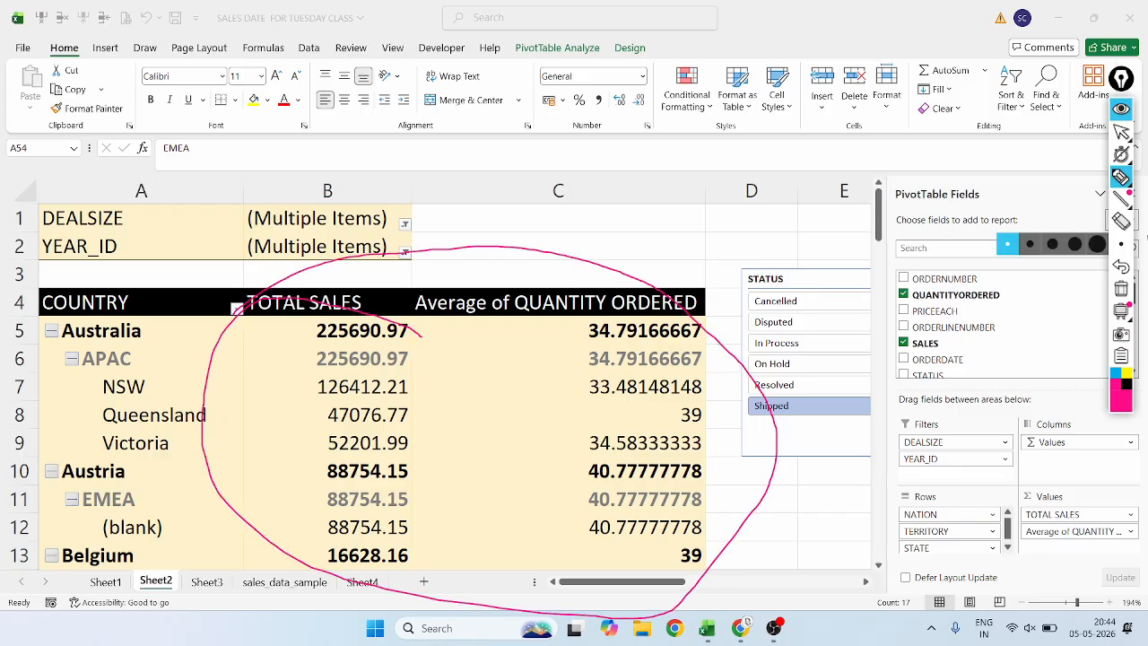
left_click(1121, 267)
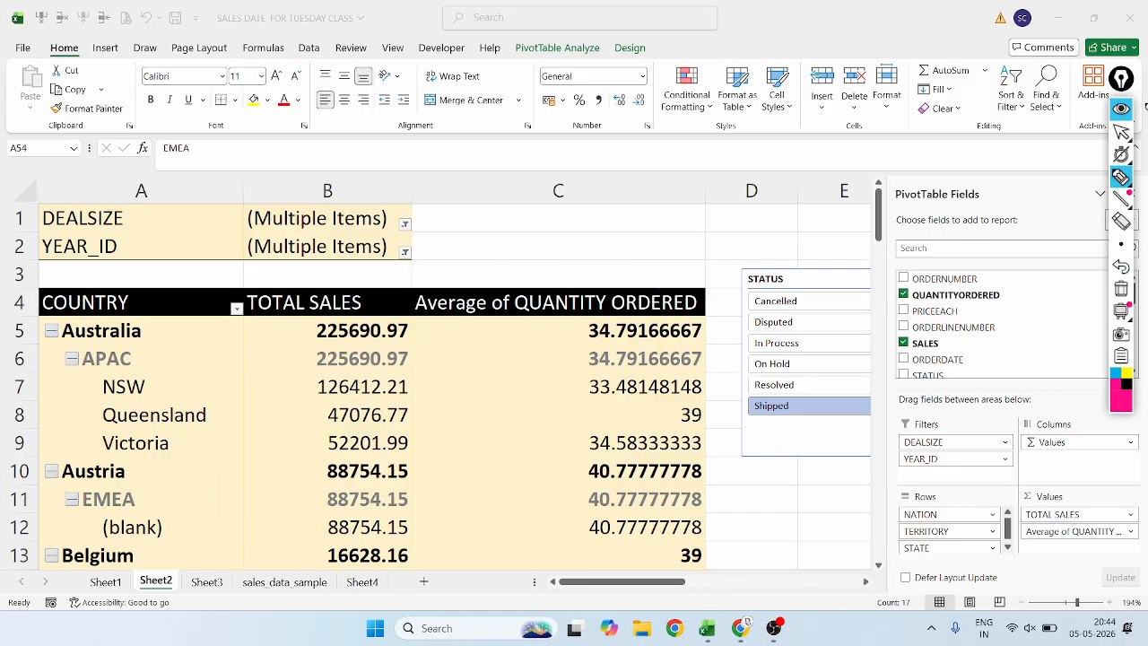
left_click(1121, 133)
Undo the Shipped filter on the pivot table and return to the top of the sheet.
left_click(266, 277)
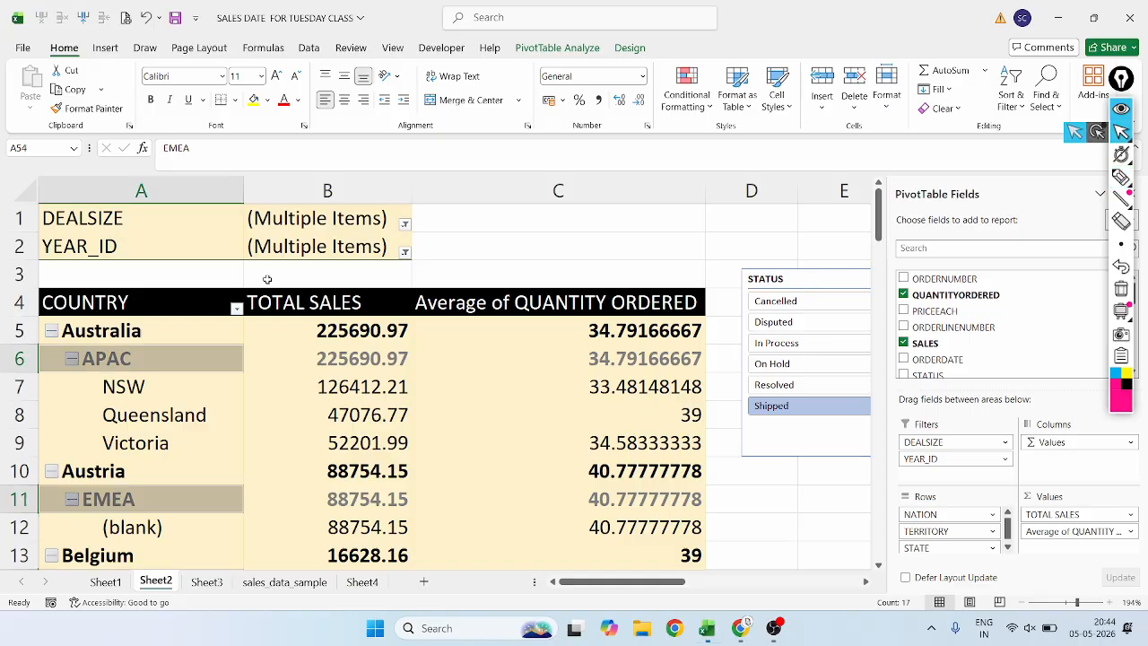
left_click(143, 17)
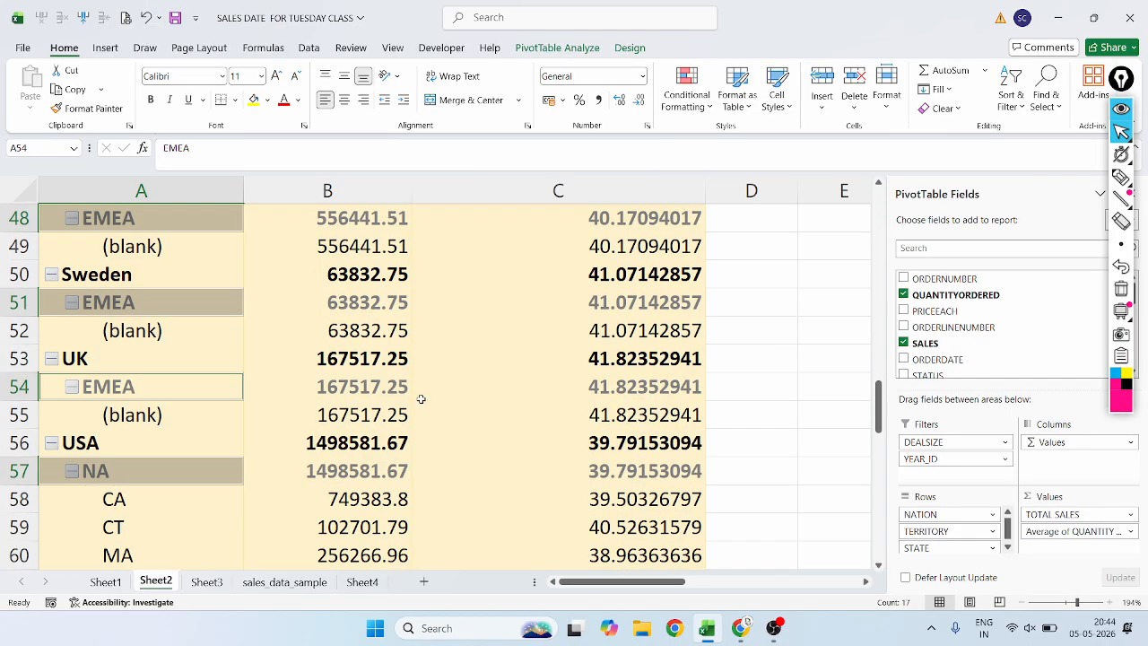
scroll(420, 399, "up", 16)
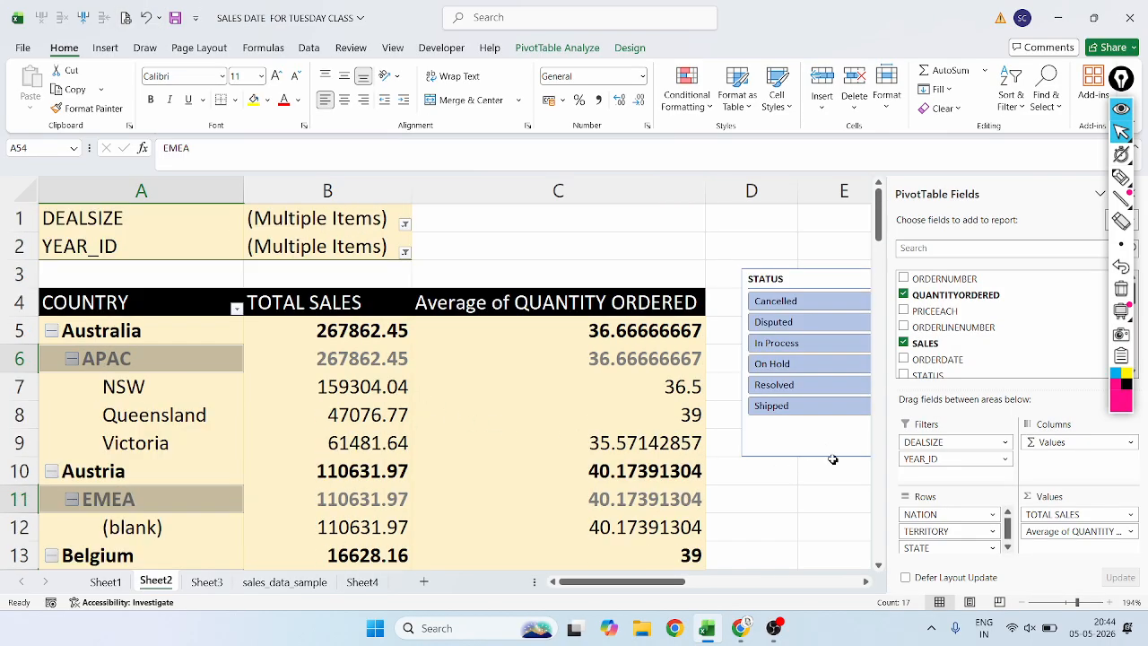
Reposition the STATUS slicer closer to the pivot table's right edge, starting in column D beside rows 2 to 9.
left_click_drag(832, 459, 797, 449)
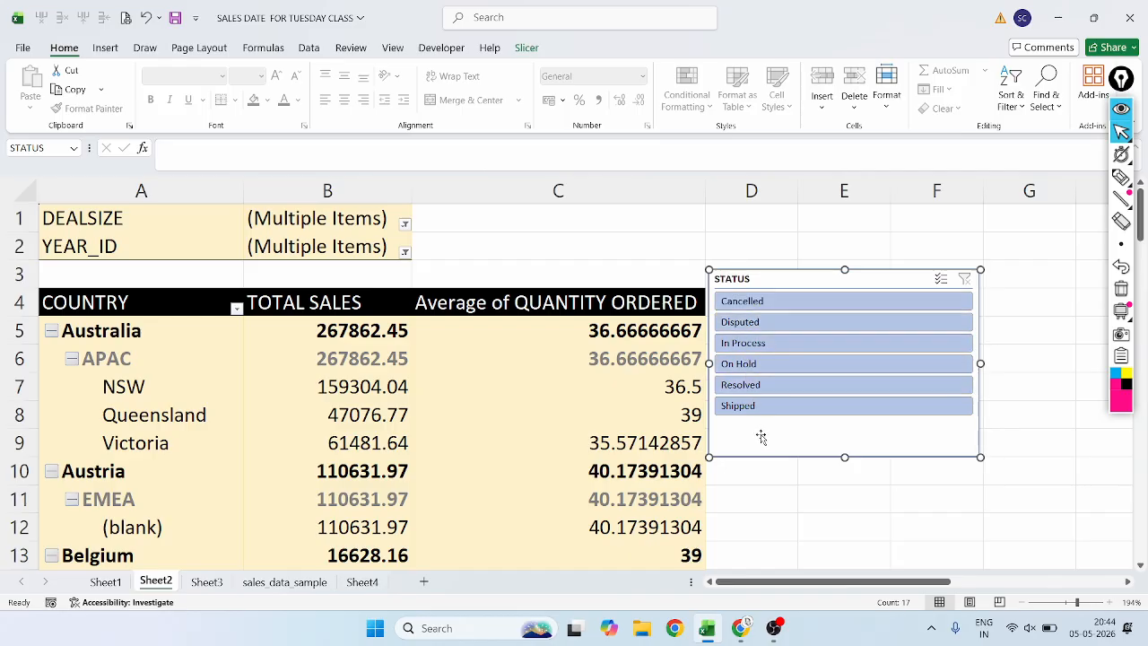
left_click_drag(761, 437, 772, 415)
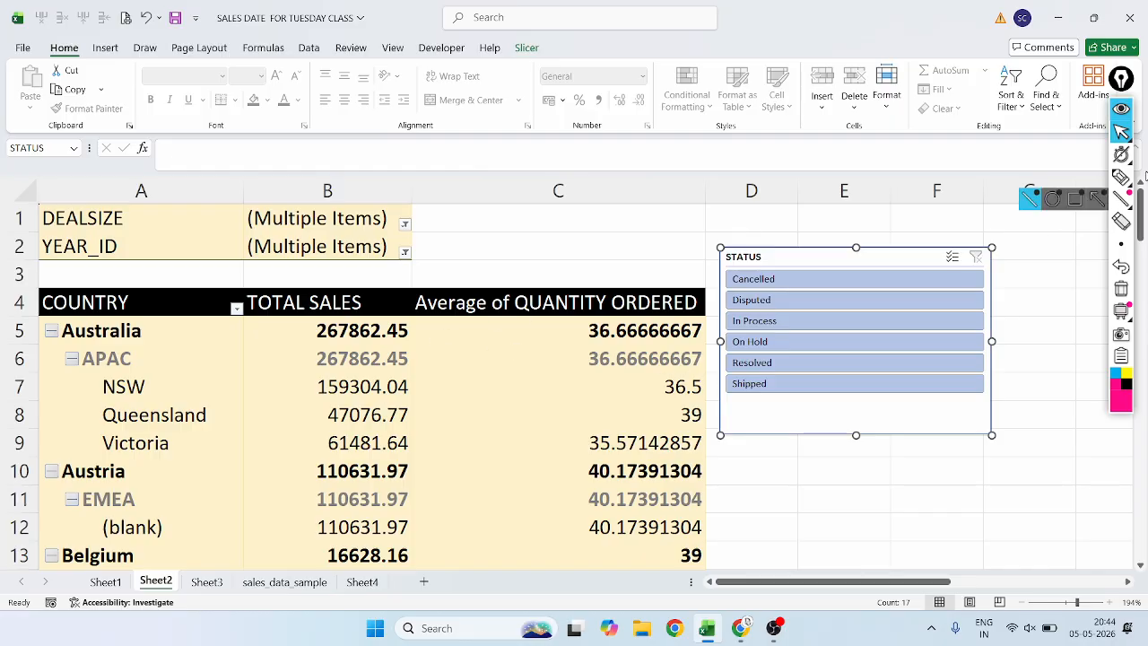
Underline Australia's TOTAL SALES value and draw an arrow to it from the country name with the annotation pen.
left_click(1121, 176)
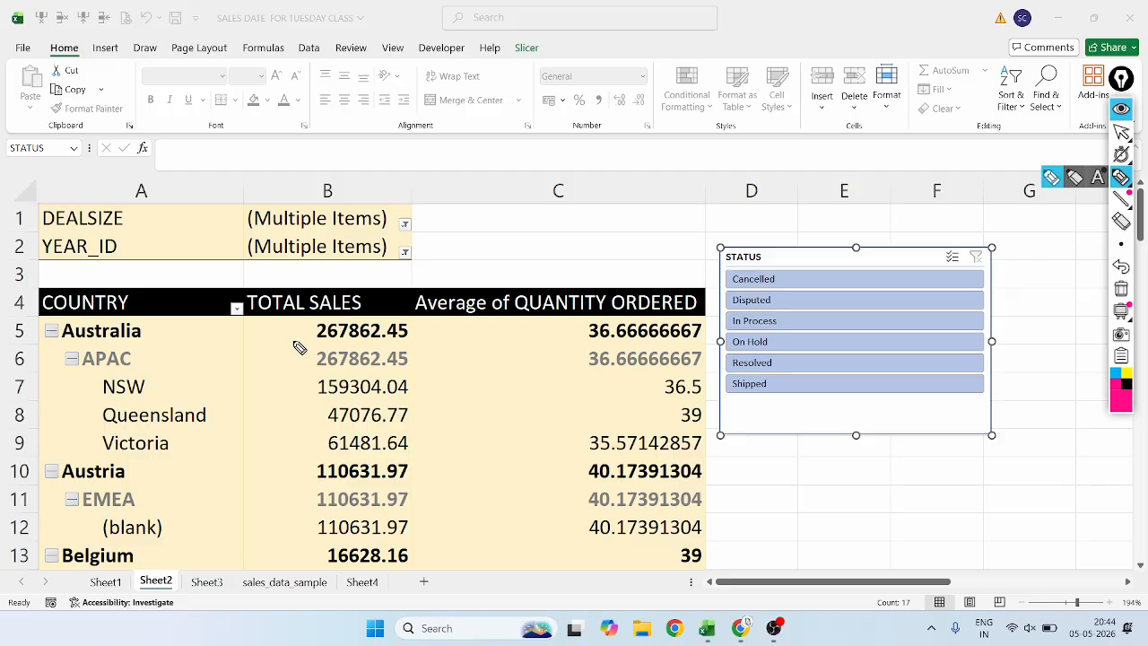
left_click_drag(295, 343, 422, 346)
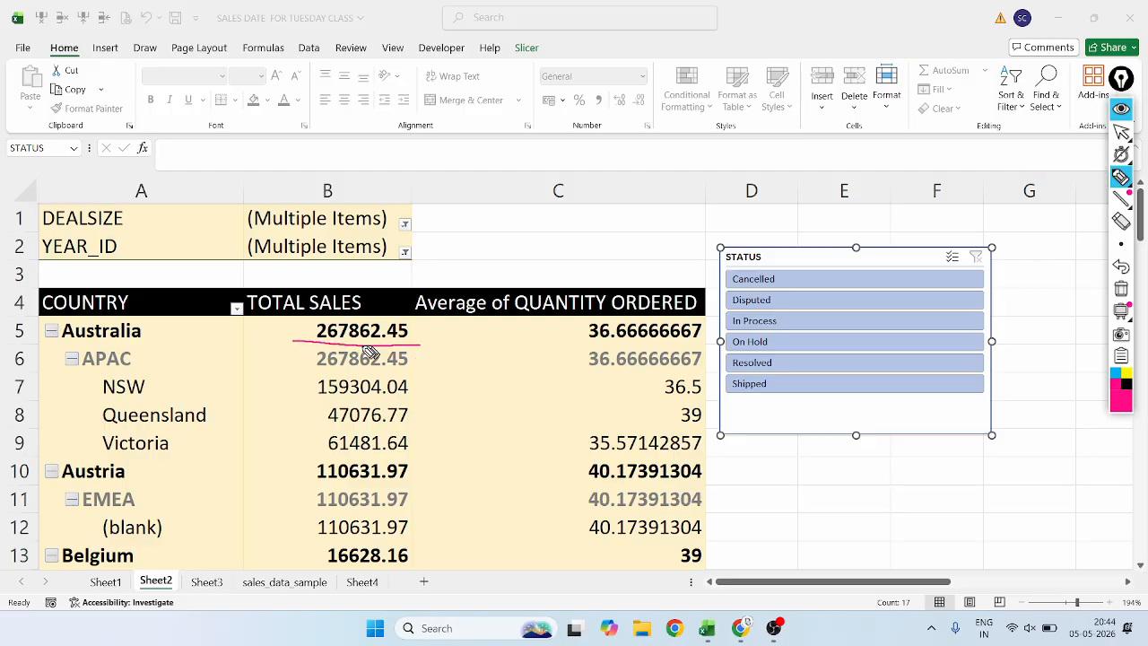
mouse_move(159, 331)
left_mouse_down()
mouse_move(277, 333)
mouse_move(259, 358)
left_mouse_up()
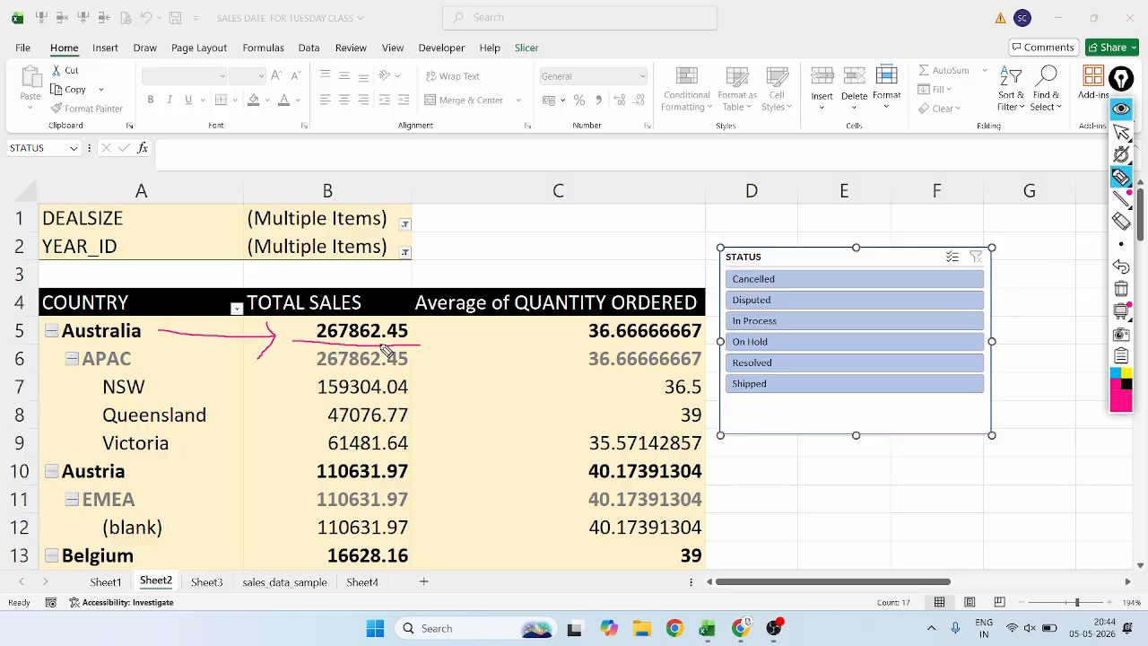
left_click(1122, 133)
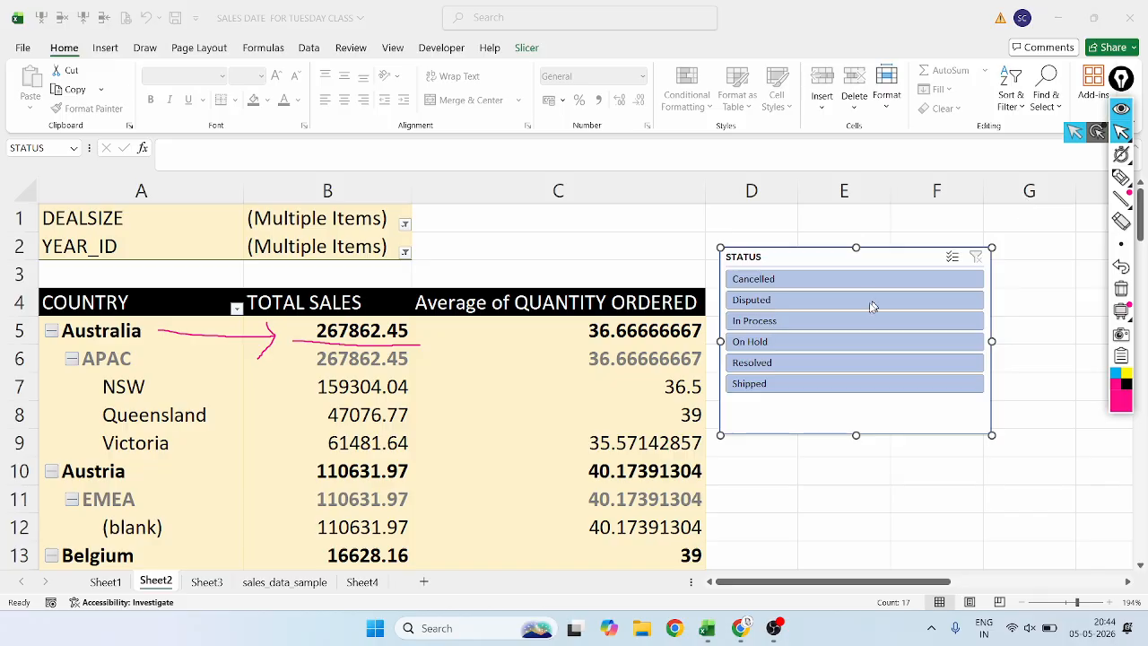
Filter the pivot table to Shipped orders with the STATUS slicer and review Australia's total sales and the countries below.
left_click(752, 387)
left_click(751, 386)
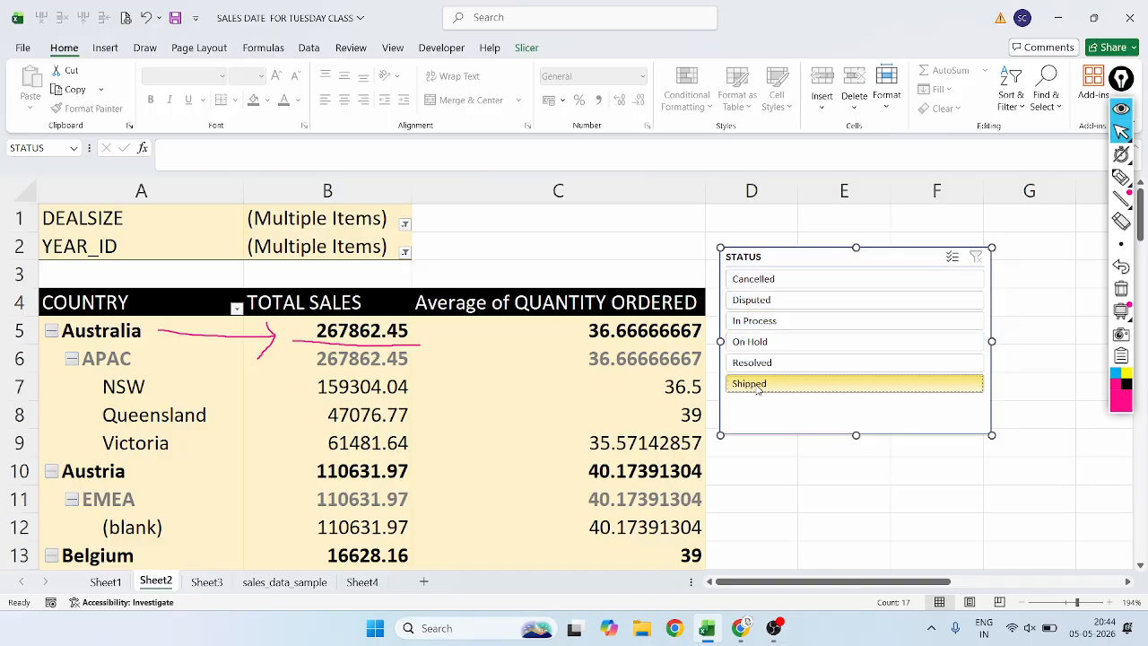
left_click(448, 356)
left_click(355, 331)
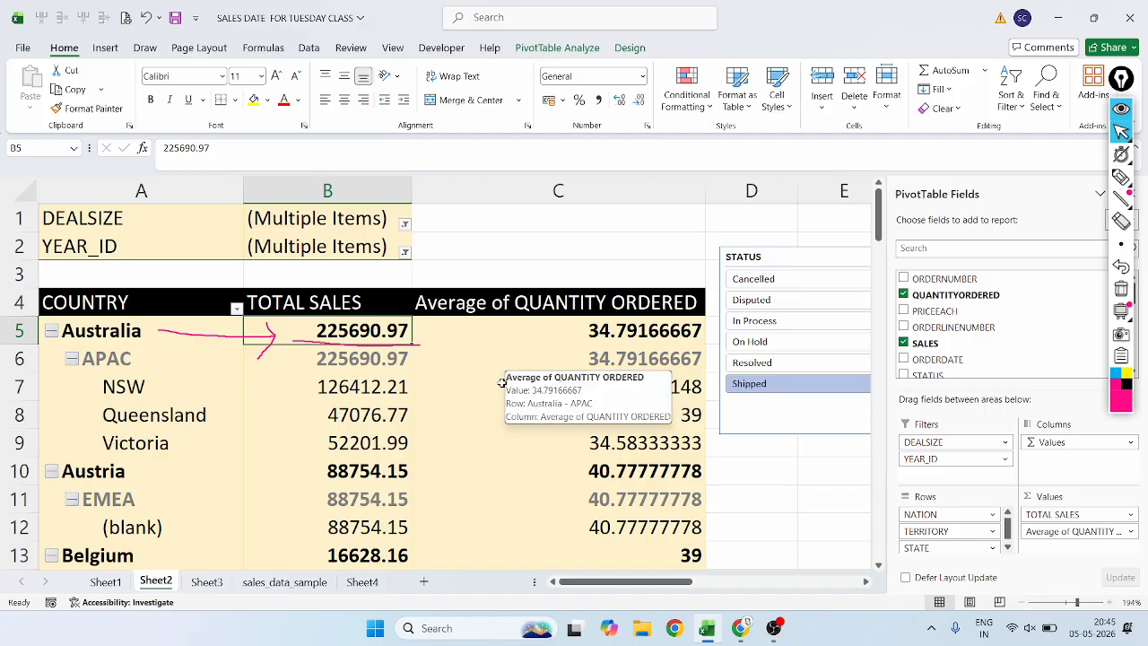
scroll(501, 380, "down", 4)
scroll(501, 380, "up", 4)
scroll(510, 416, "down", 17)
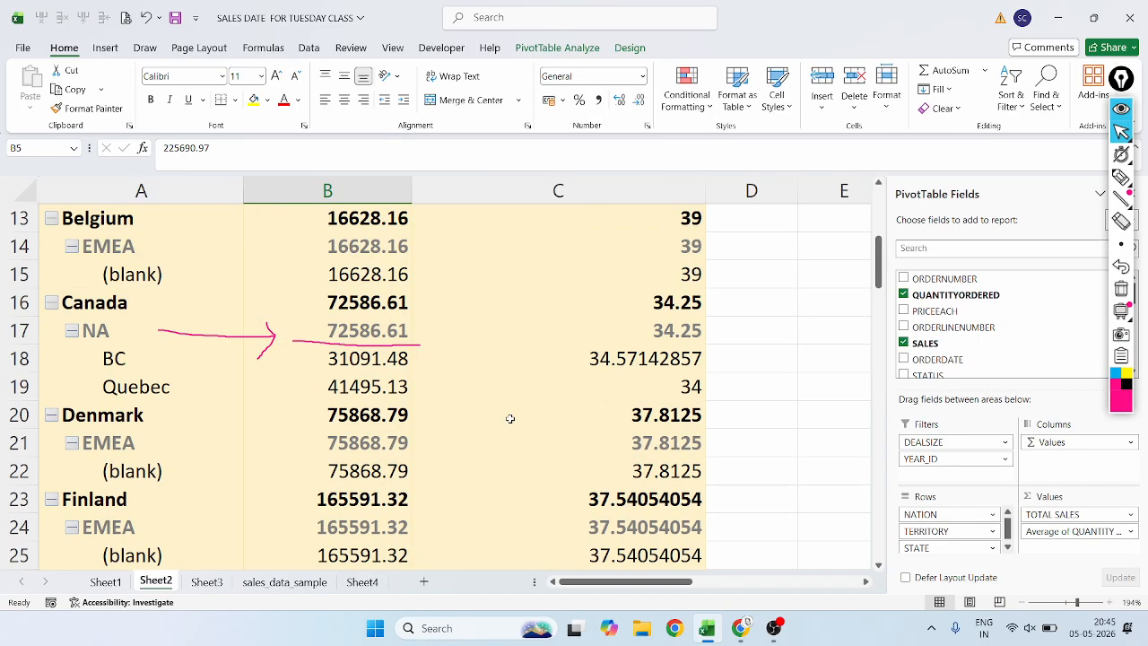
scroll(509, 415, "up", 5)
scroll(510, 415, "up", 12)
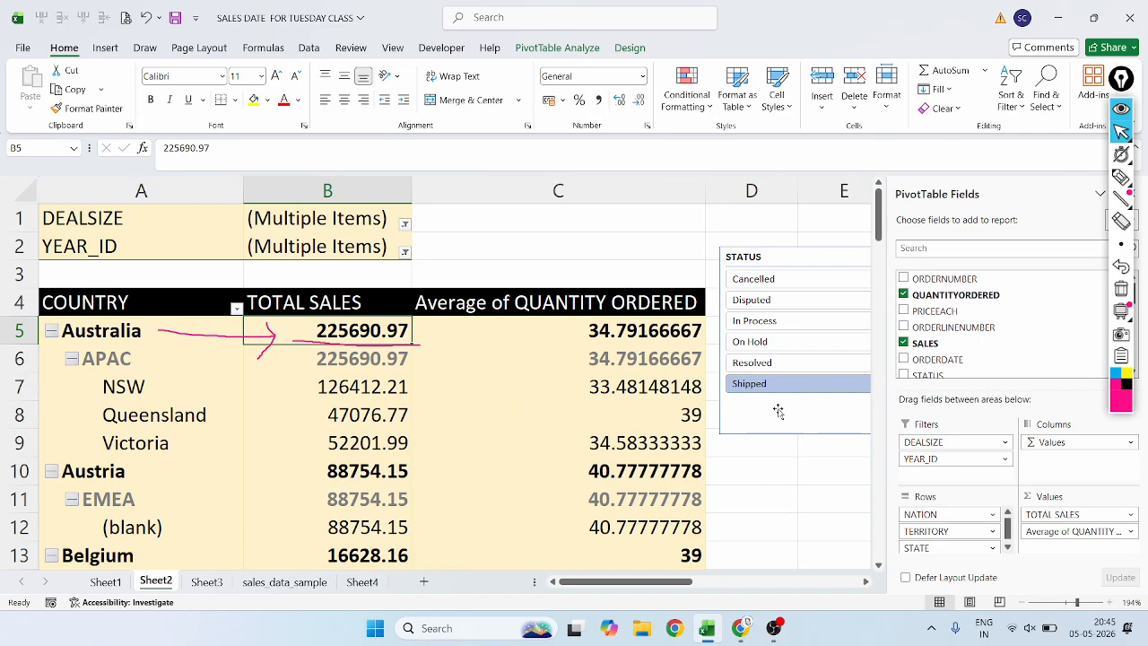
Filter the pivot table to In Process orders with the STATUS slicer and place the slicer clear of the table over columns E to G.
left_click_drag(778, 411, 673, 420)
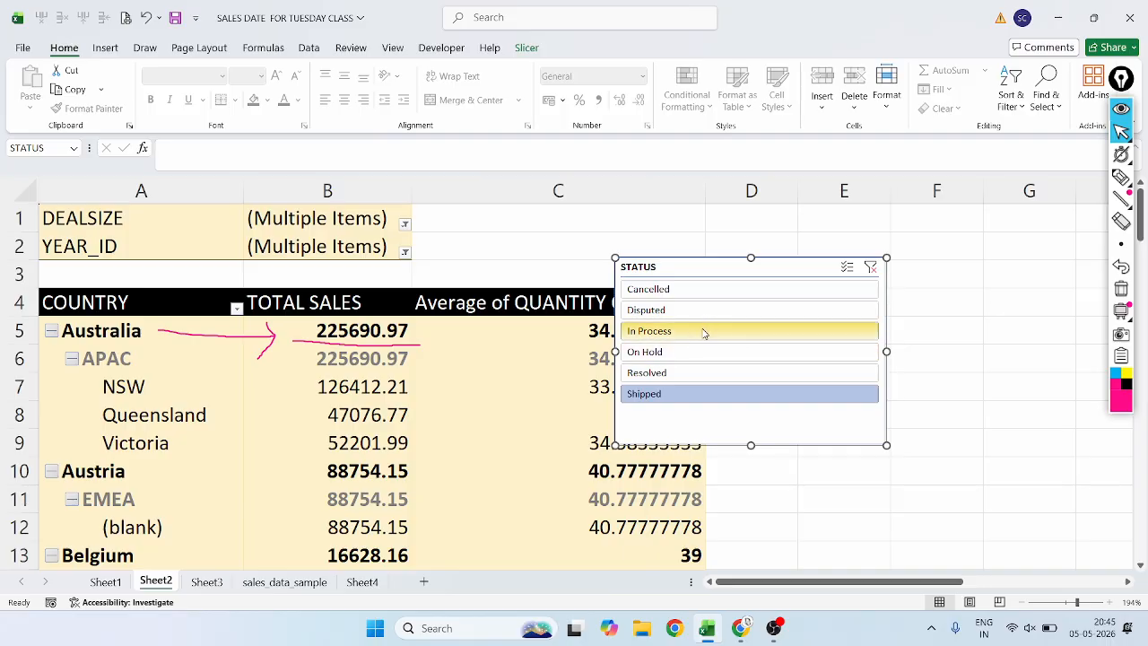
left_click(1121, 177)
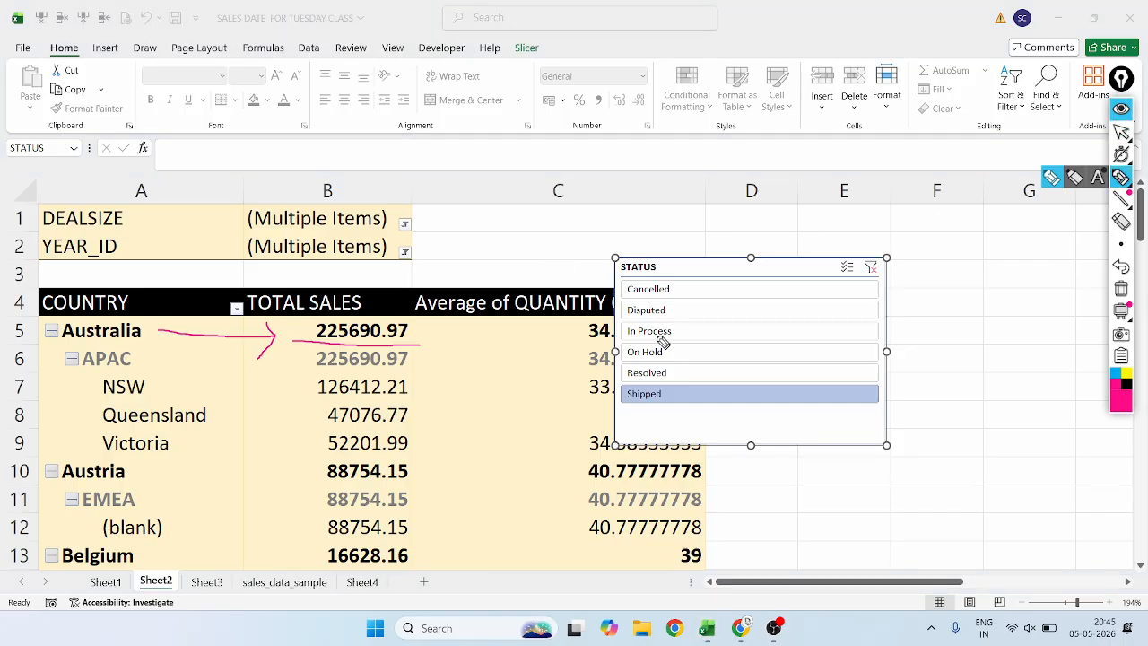
mouse_move(691, 321)
left_mouse_down()
mouse_move(644, 313)
mouse_move(671, 356)
mouse_move(686, 321)
left_mouse_up()
left_click(1121, 267)
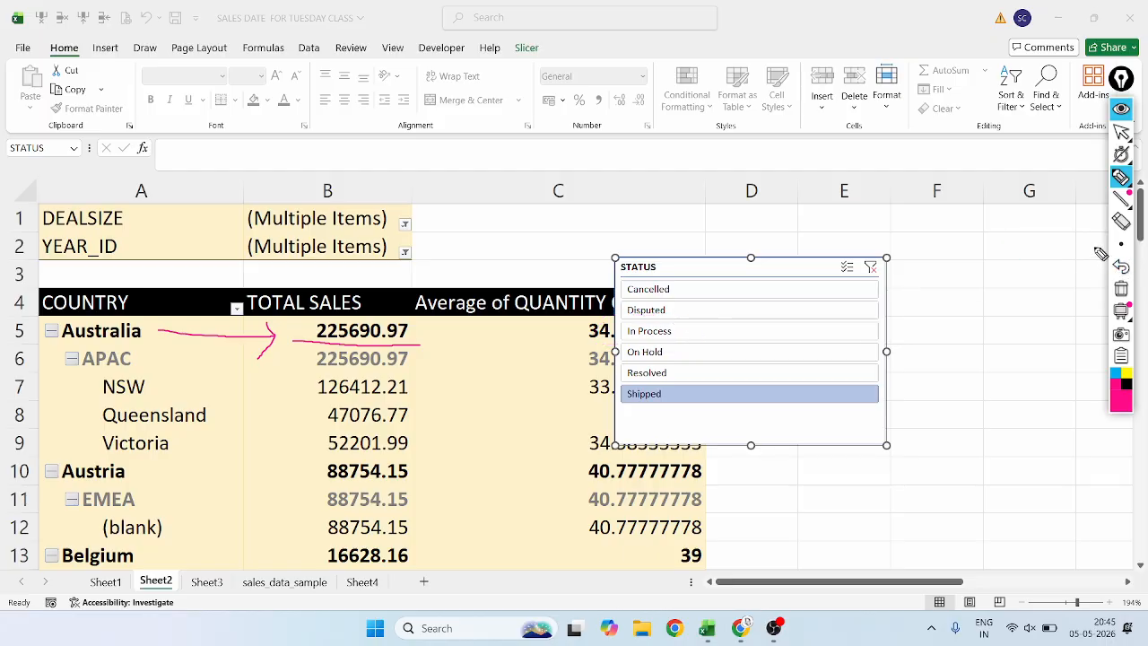
left_click(1121, 131)
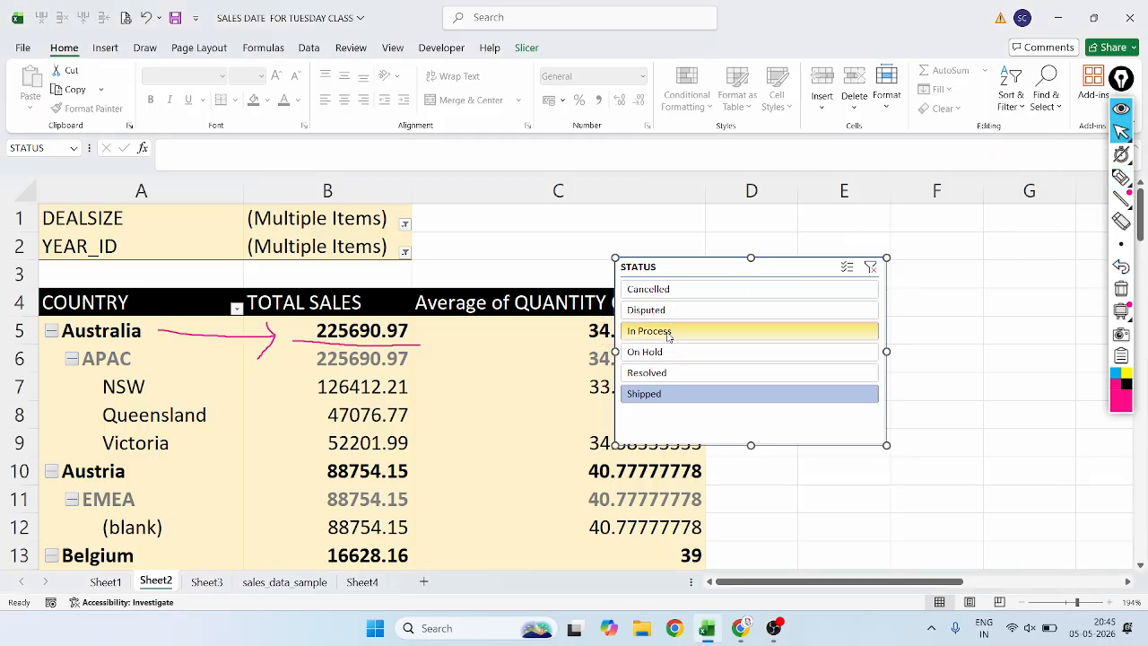
left_click(677, 331)
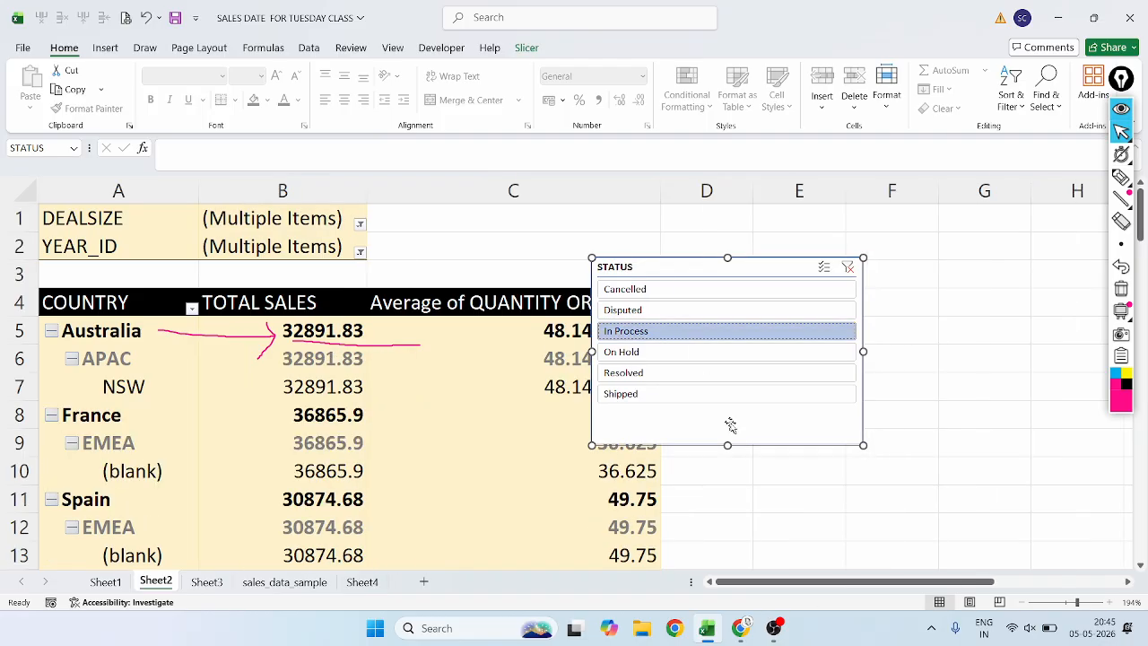
left_click_drag(743, 421, 913, 431)
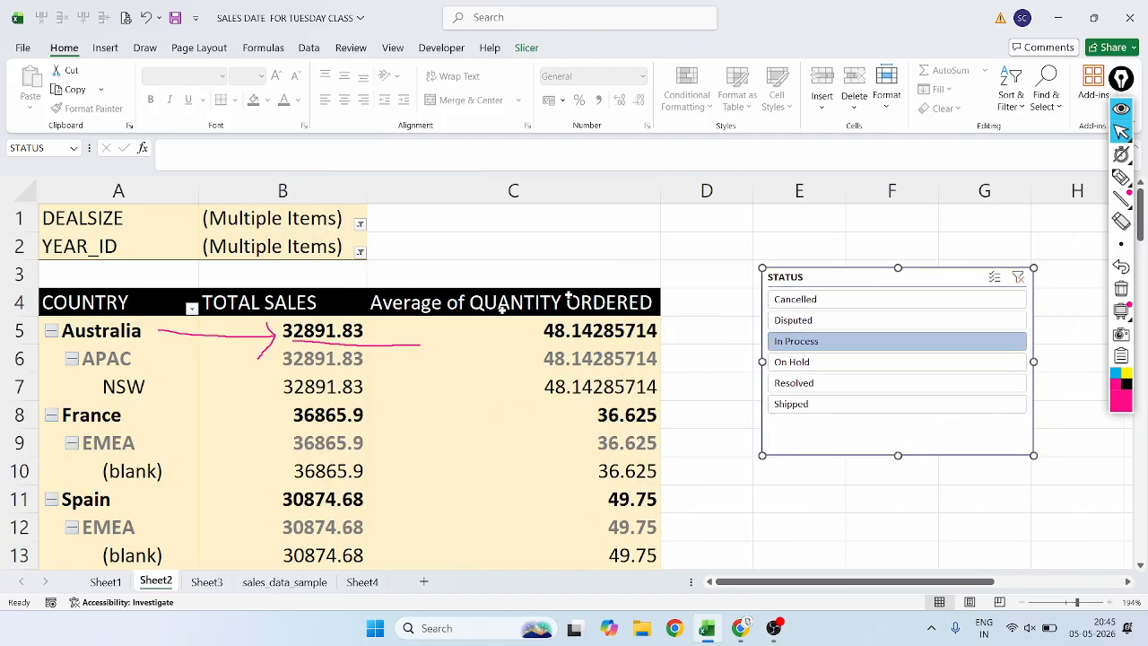
Circle the filtered pivot table with the annotation pen and undo the mark.
left_click(1121, 176)
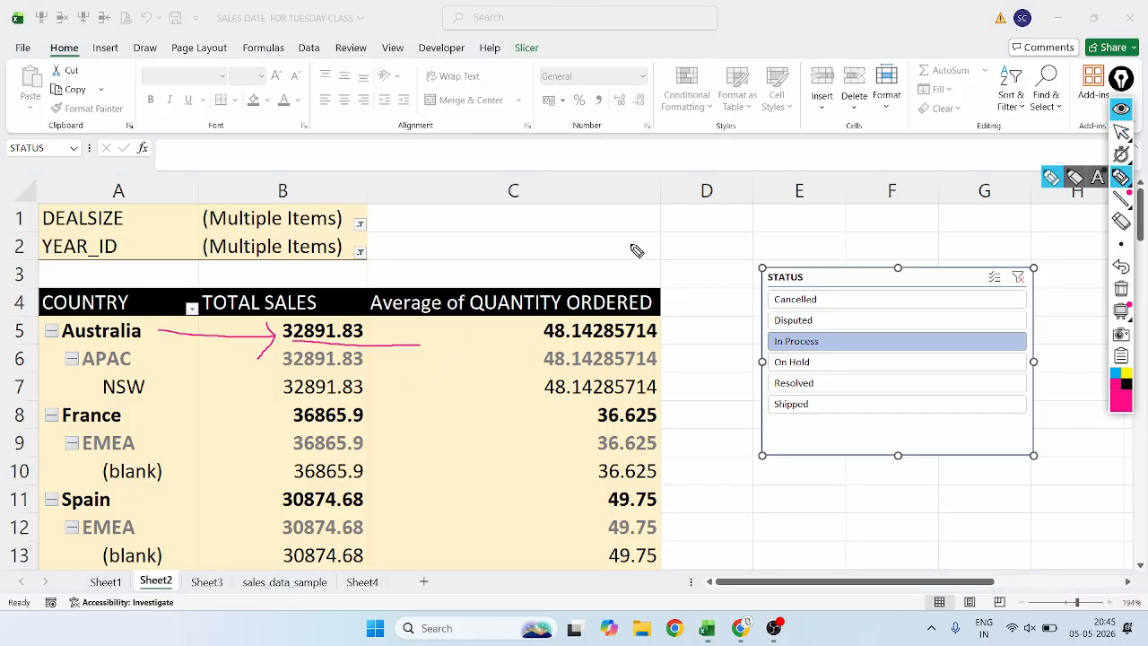
mouse_move(649, 270)
left_mouse_down()
mouse_move(302, 261)
mouse_move(57, 400)
mouse_move(715, 492)
mouse_move(594, 257)
left_mouse_up()
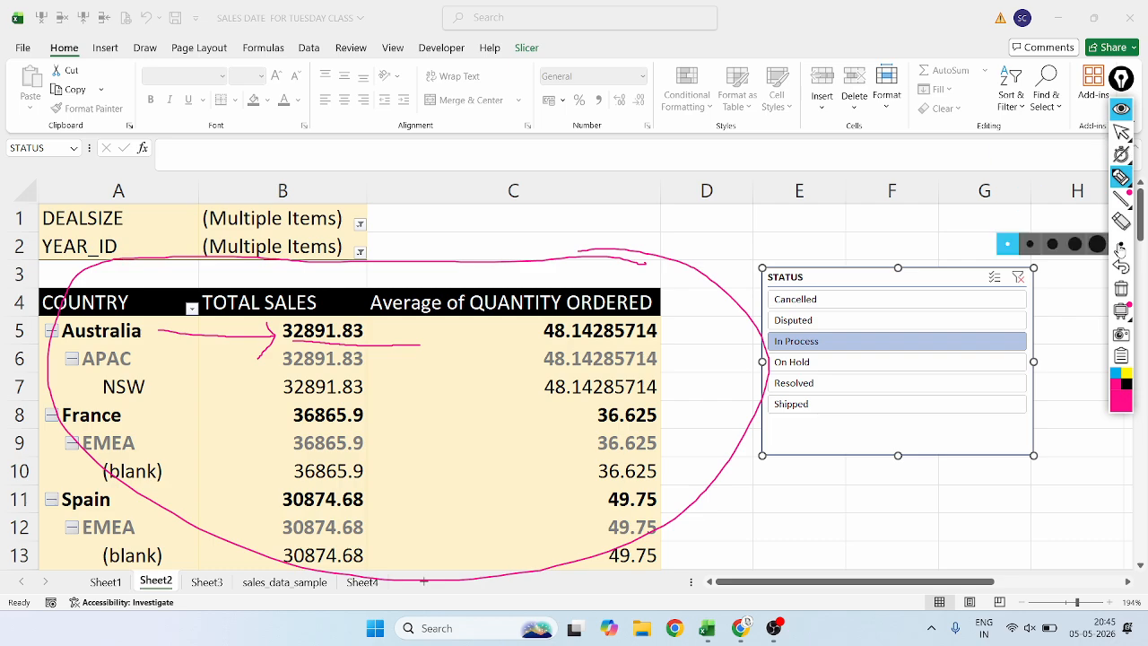
left_click(1129, 268)
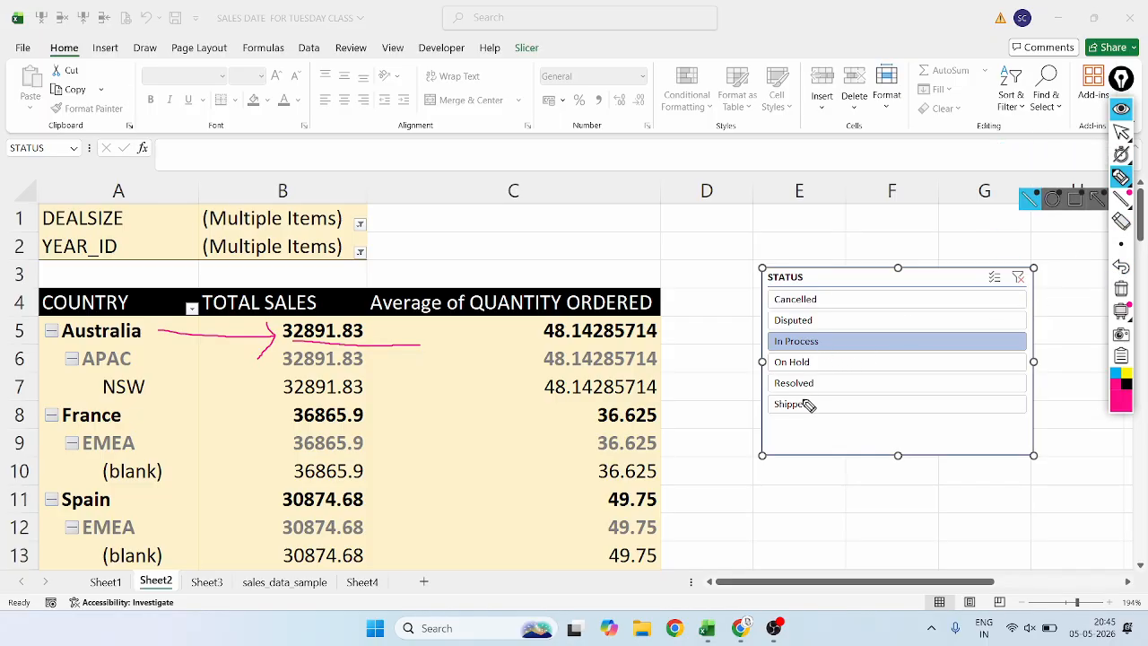
Draw tick marks beside Shipped and In Process on the STATUS slicer with the annotation pen and return to the pointer.
left_click_drag(812, 402, 838, 396)
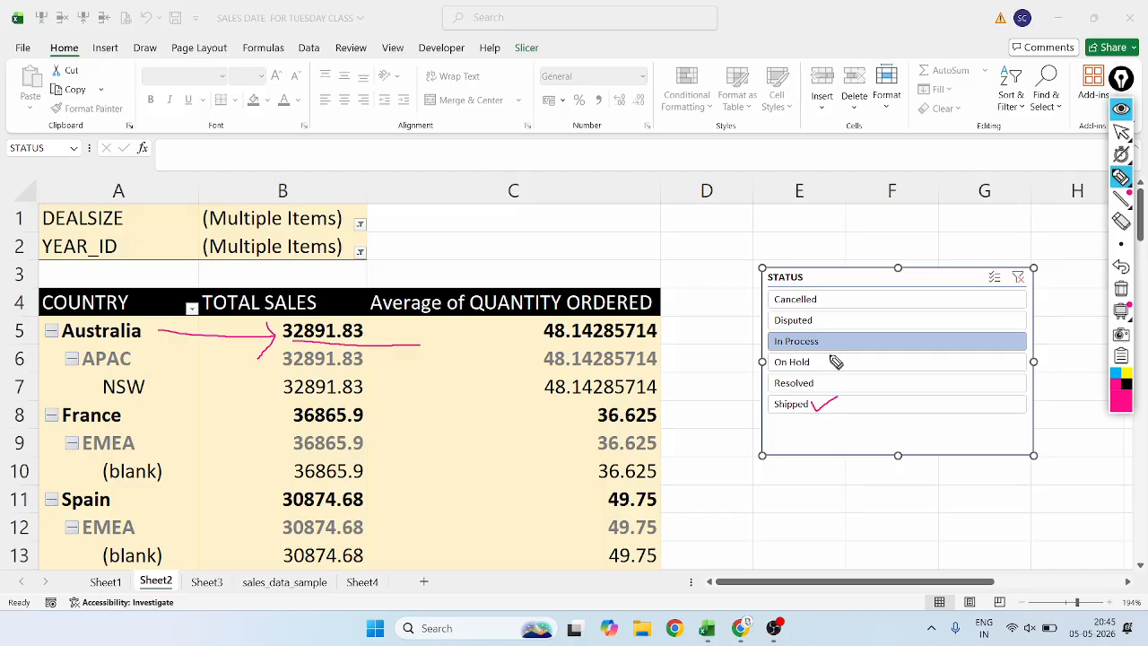
left_click_drag(830, 345, 868, 329)
left_click(1121, 132)
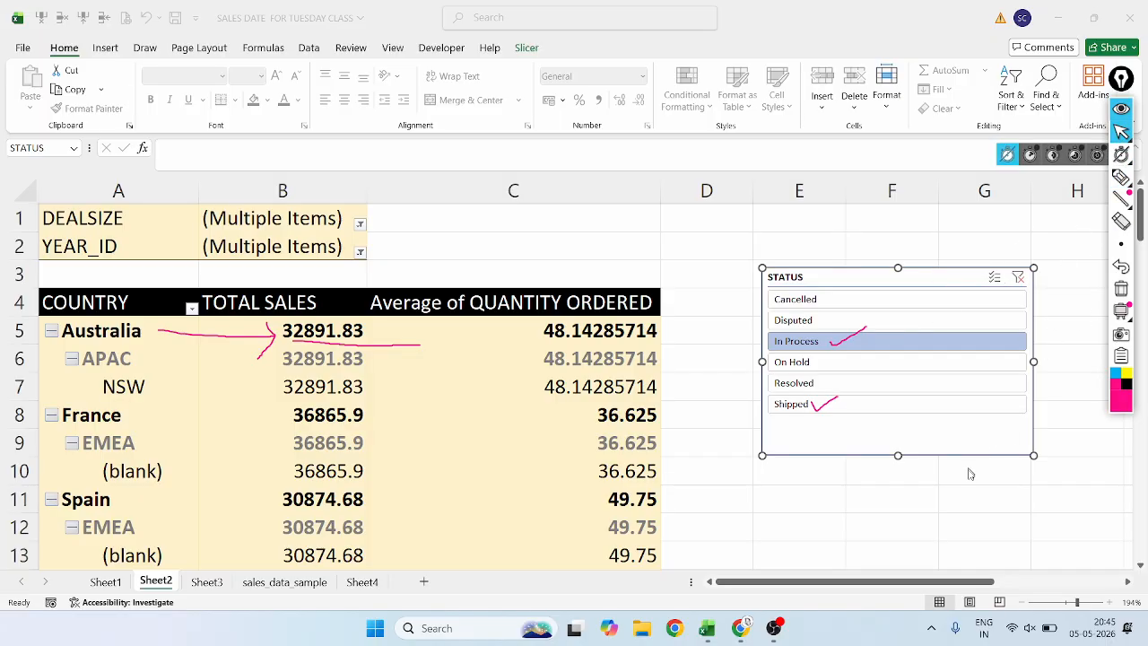
Move the STATUS slicer over column C and enlarge it to reach column G and row 11.
left_click_drag(943, 433, 740, 418)
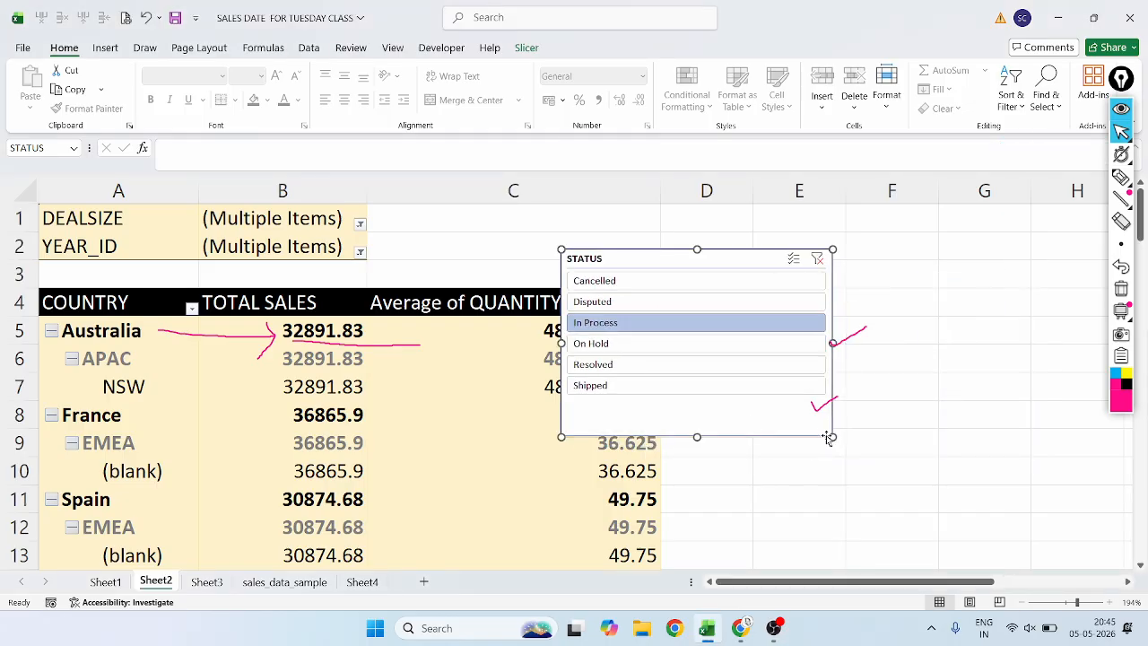
left_click_drag(832, 437, 944, 499)
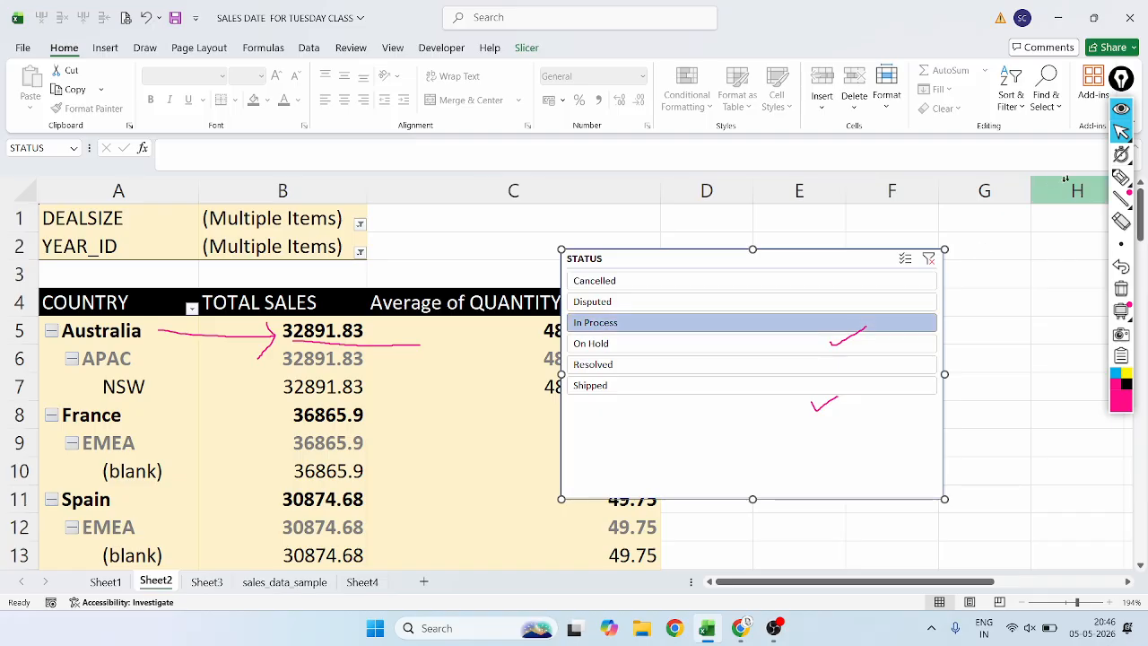
Circle the STATUS slicer's Multi-Select option with the annotation pen, undo the marks and return to the pointer.
left_click(1121, 177)
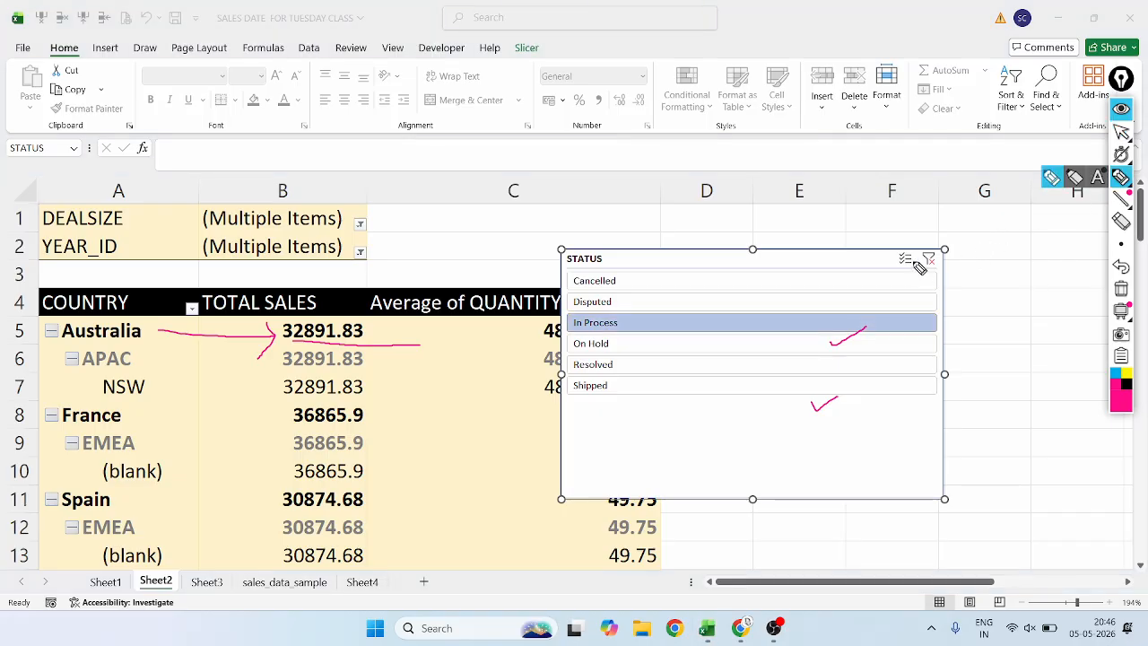
mouse_move(915, 249)
left_mouse_down()
mouse_move(888, 241)
mouse_move(913, 271)
left_mouse_up()
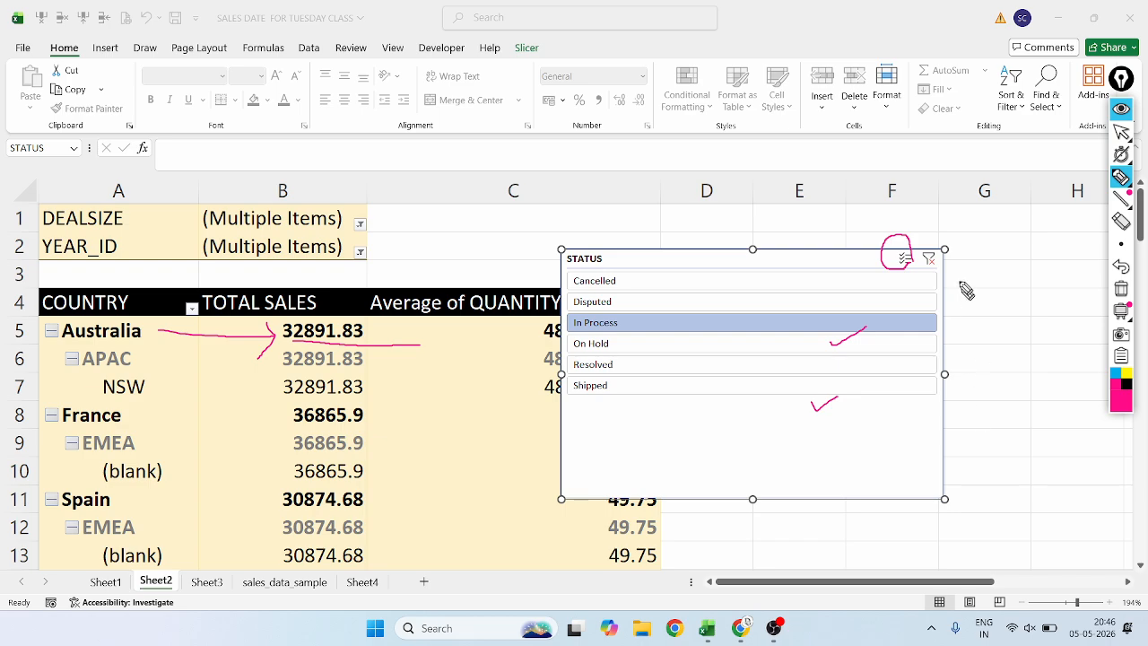
mouse_move(919, 242)
left_mouse_down()
mouse_move(871, 281)
mouse_move(919, 272)
mouse_move(916, 238)
mouse_move(884, 282)
mouse_move(927, 237)
left_mouse_up()
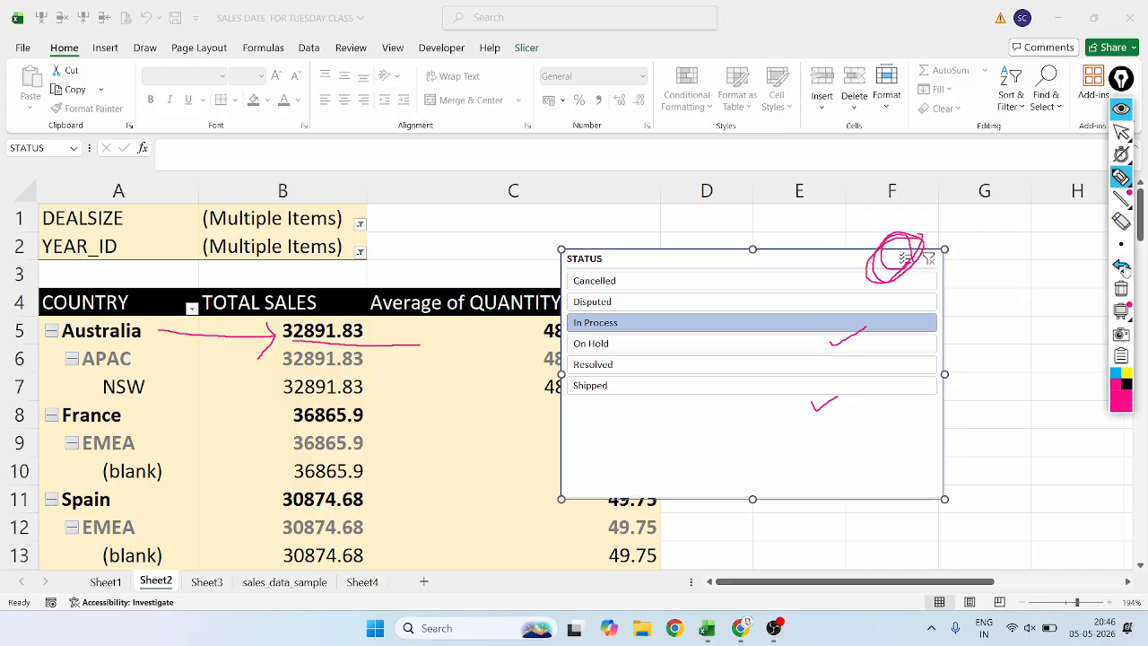
left_click(1122, 270)
left_click(1123, 271)
left_click(1122, 271)
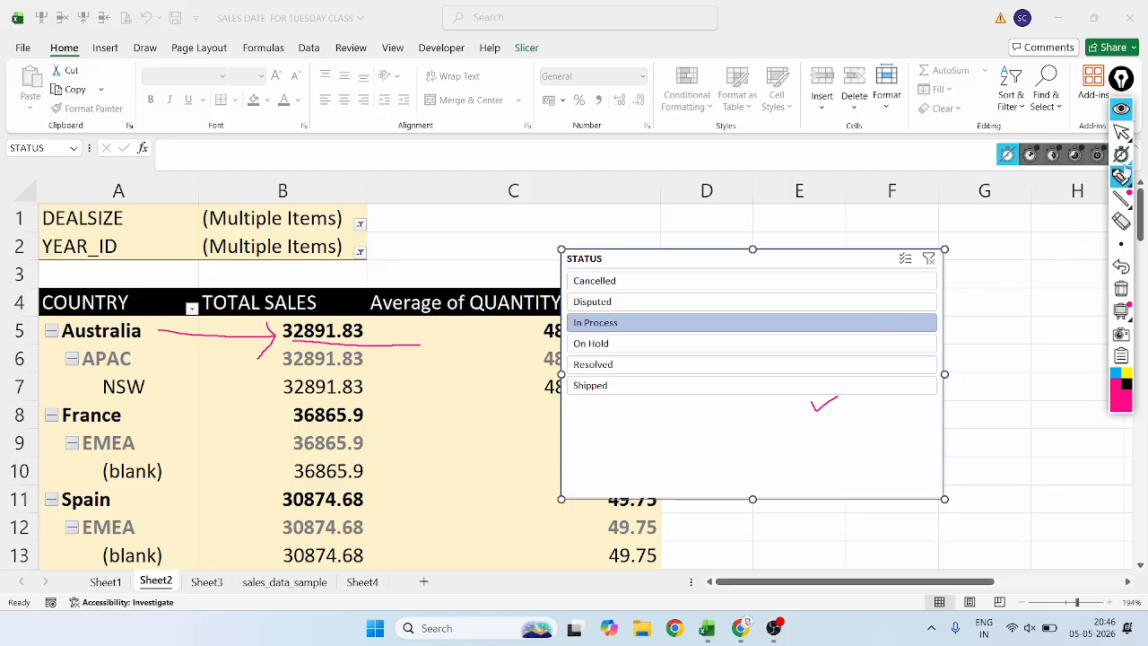
left_click(1120, 132)
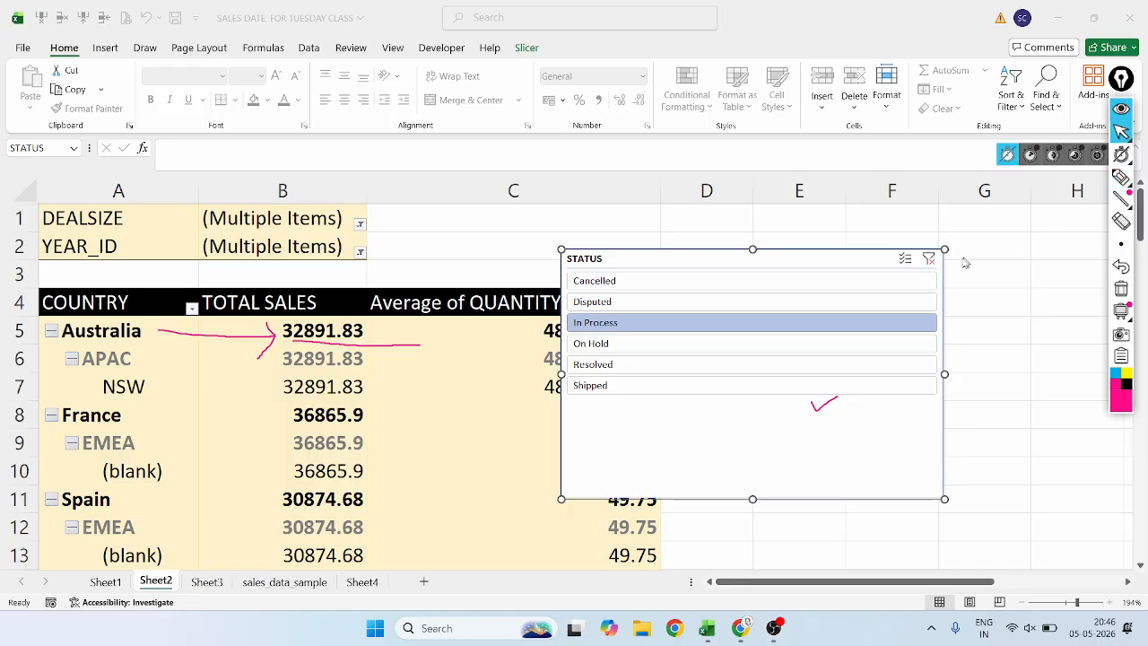
Switch the STATUS slicer's filter to Shipped and turn on multi-select.
left_click(906, 260)
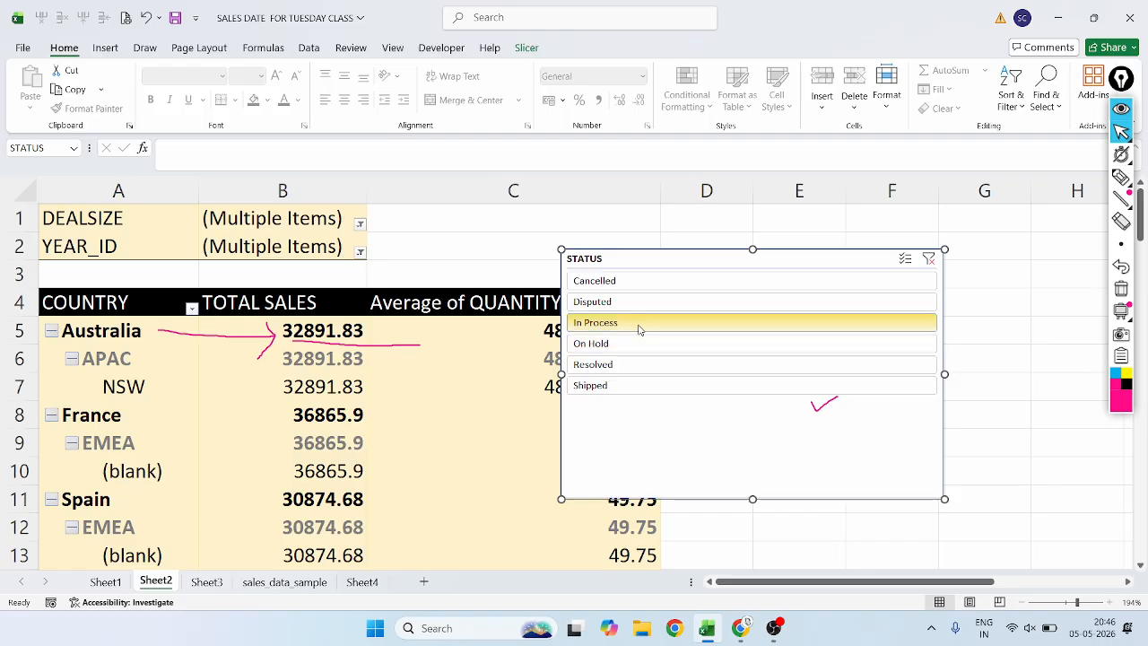
left_click(619, 385)
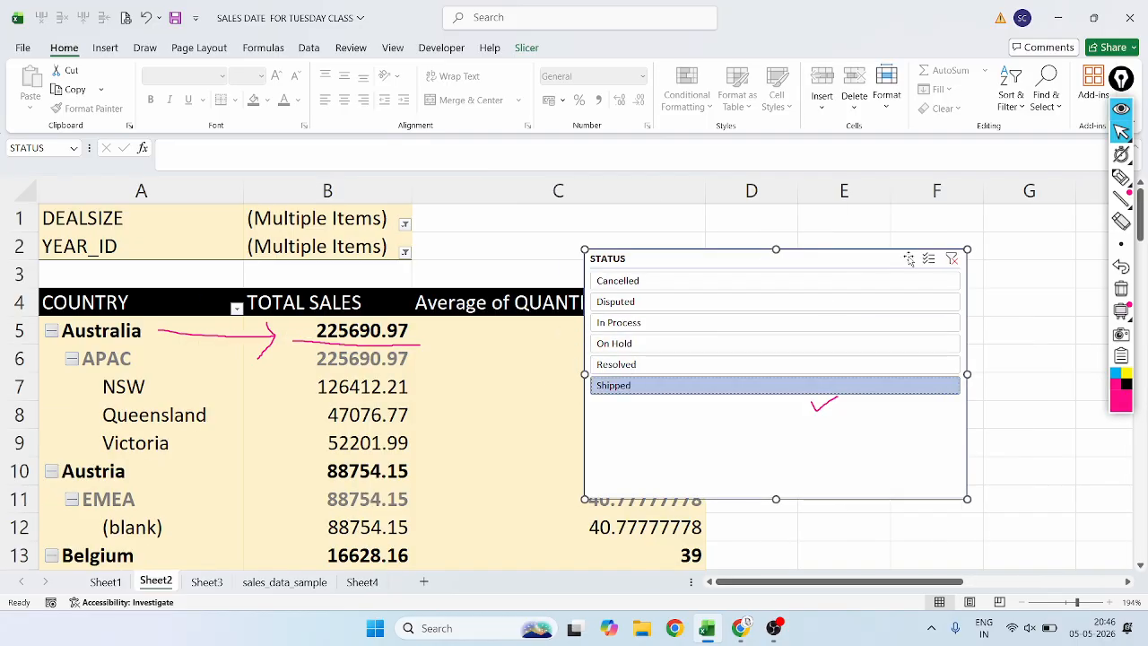
left_click(928, 265)
Circle the slicer's activated Multi-Select option with the annotation pen, undo the circle and return to the pointer.
left_click(1122, 178)
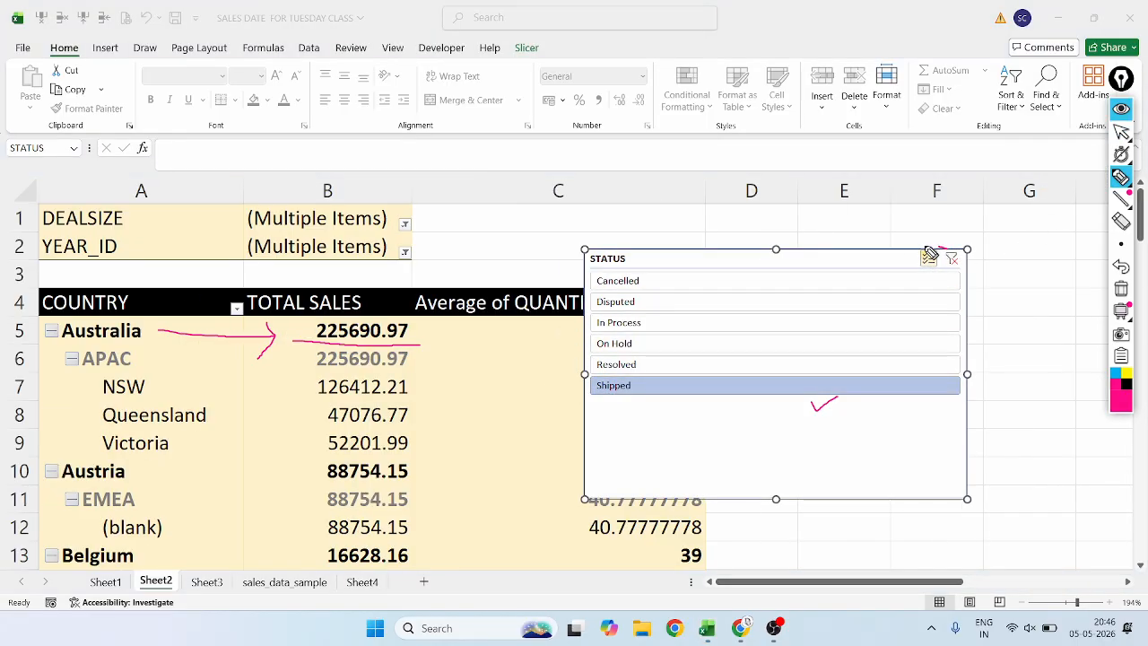
mouse_move(940, 248)
left_mouse_down()
mouse_move(927, 275)
mouse_move(938, 258)
left_mouse_up()
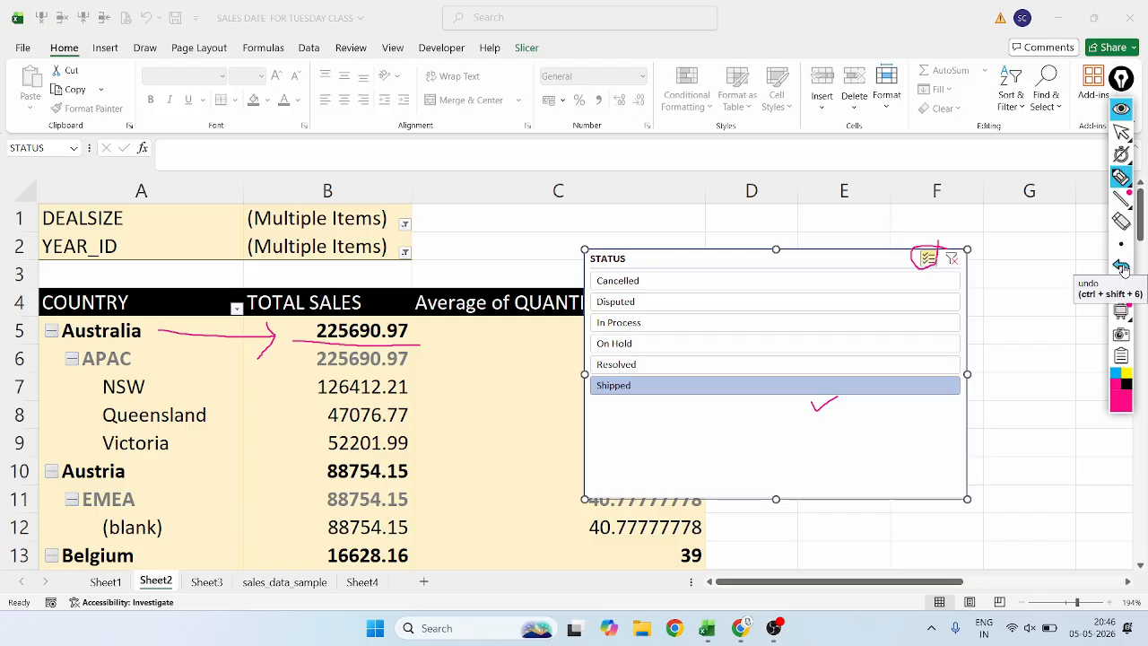
left_click(1121, 267)
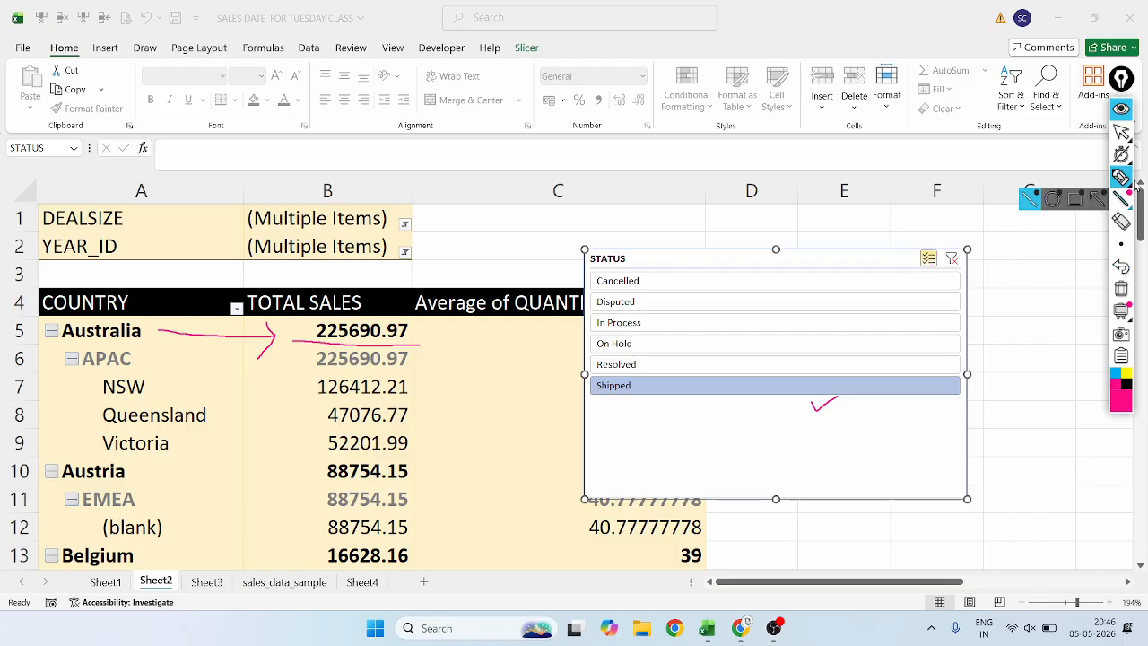
mouse_move(1126, 154)
left_click(1121, 132)
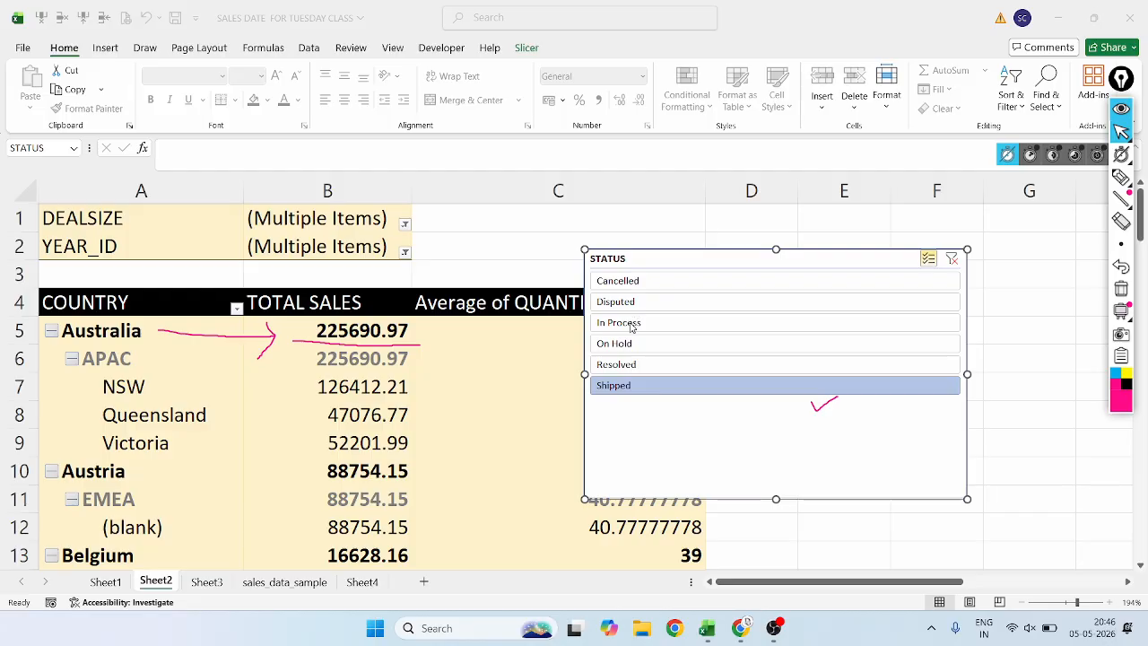
Add In Process to the slicer's Shipped selection, and shrink and move the slicer to column D beside rows 3 to 8.
left_click(686, 328)
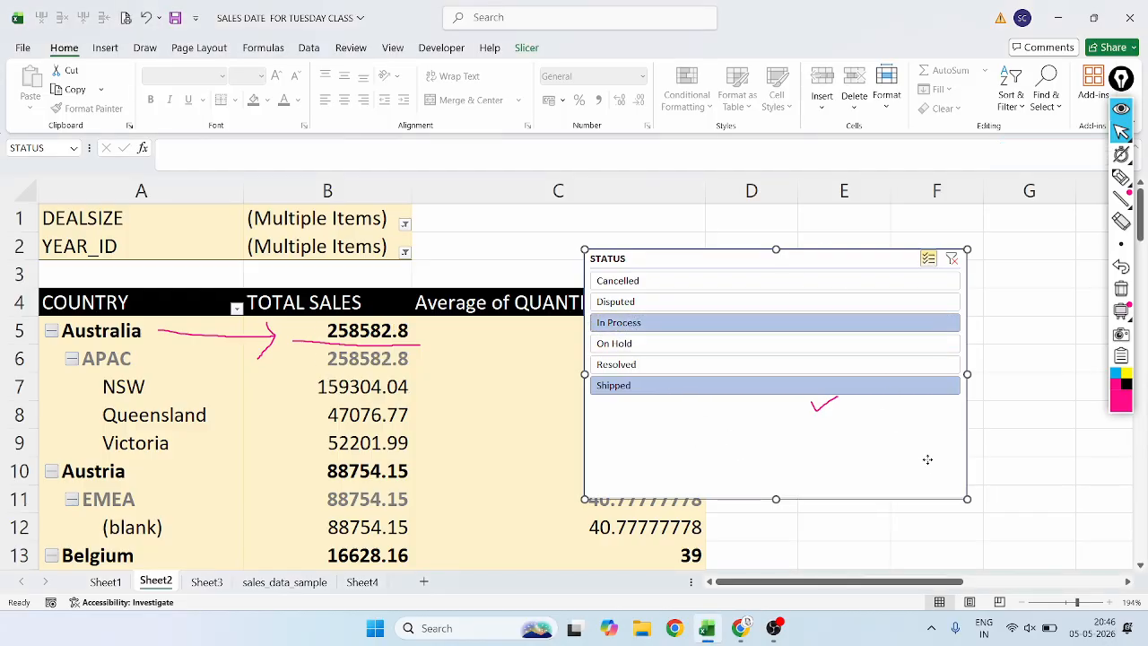
left_click_drag(927, 460, 717, 412)
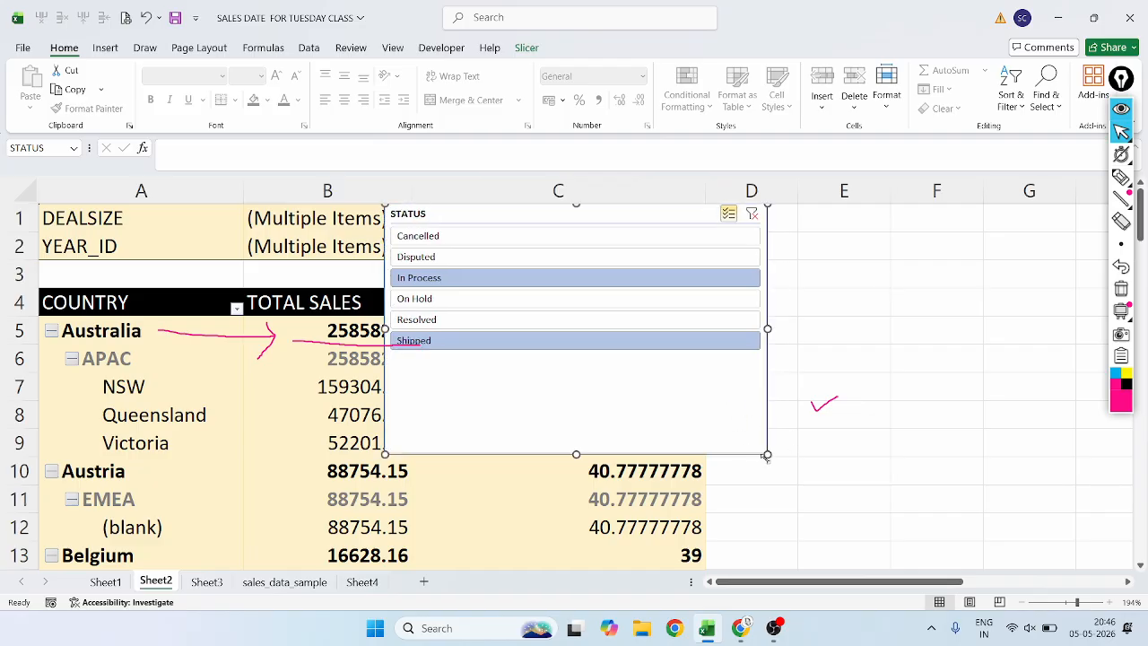
left_click_drag(766, 454, 925, 423)
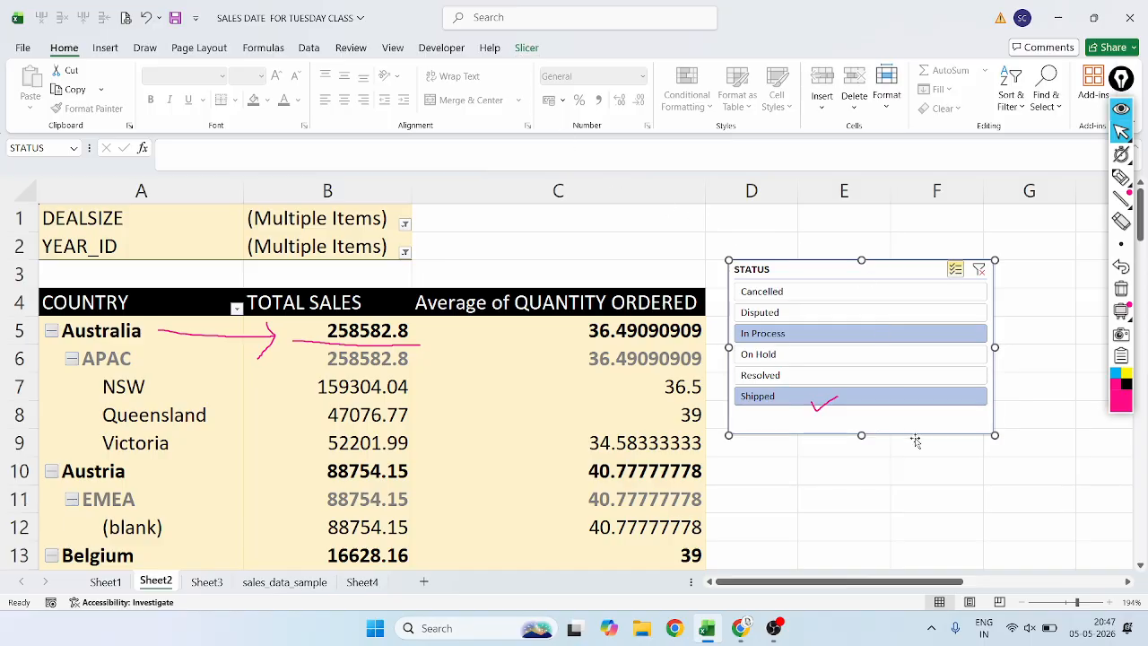
Move the STATUS slicer partly over column C, circle the Slicer ribbon heading with the annotation pen and return to the pointer.
mouse_move(915, 427)
left_mouse_down()
mouse_move(803, 368)
mouse_move(862, 427)
left_mouse_up()
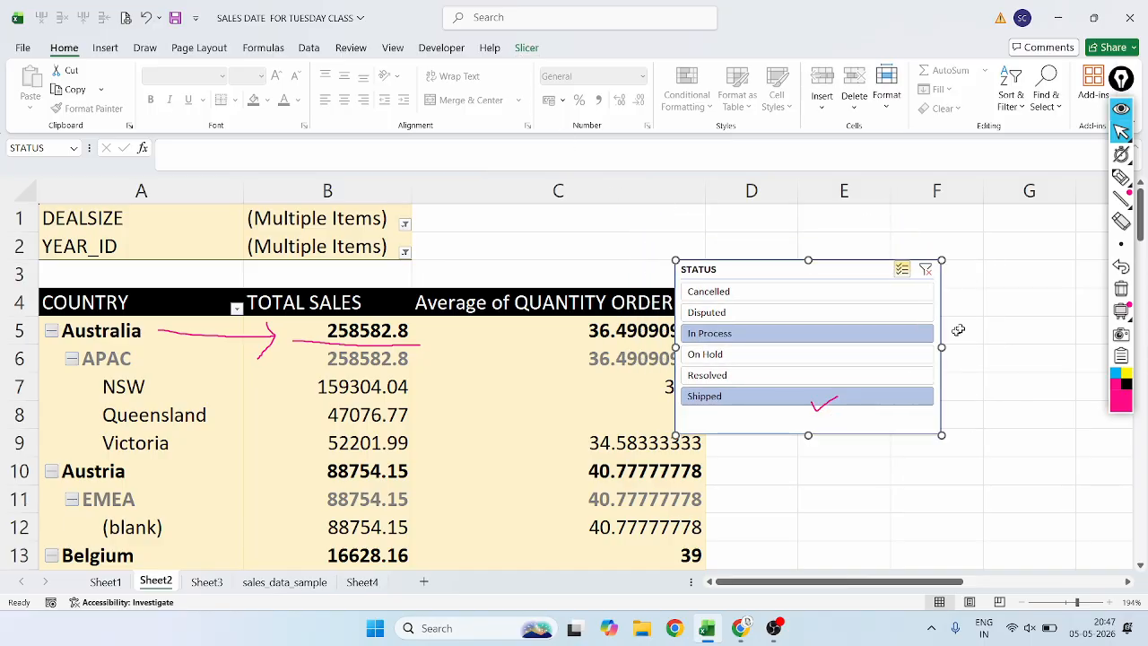
mouse_move(1123, 198)
left_click(1121, 177)
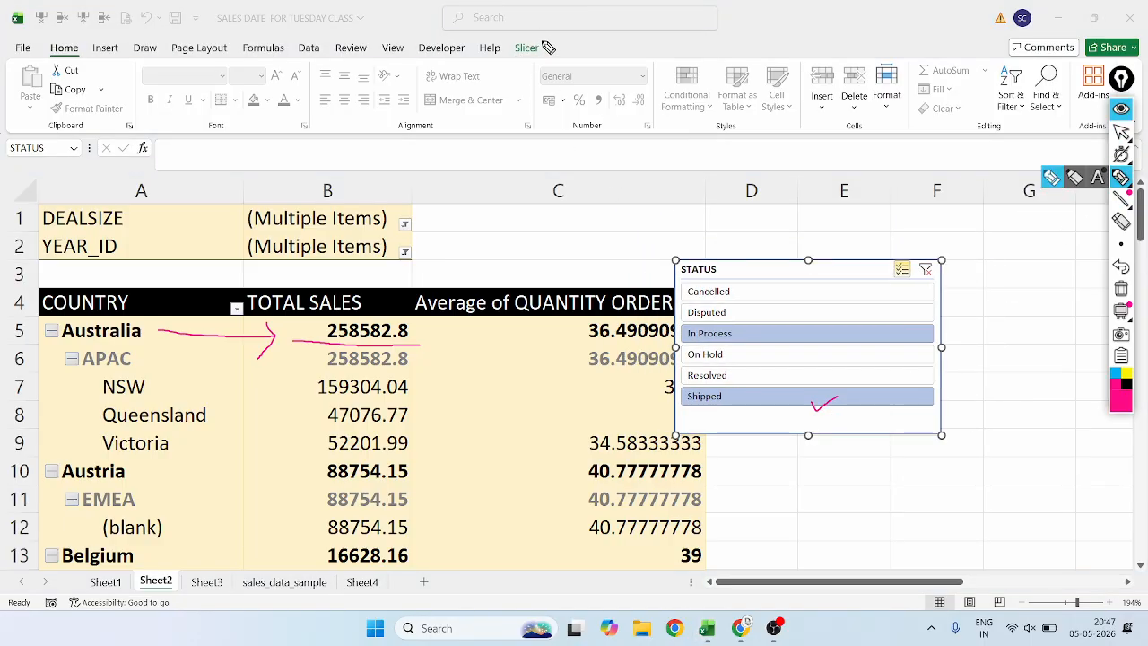
mouse_move(542, 48)
left_mouse_down()
mouse_move(495, 51)
mouse_move(538, 63)
mouse_move(535, 33)
left_mouse_up()
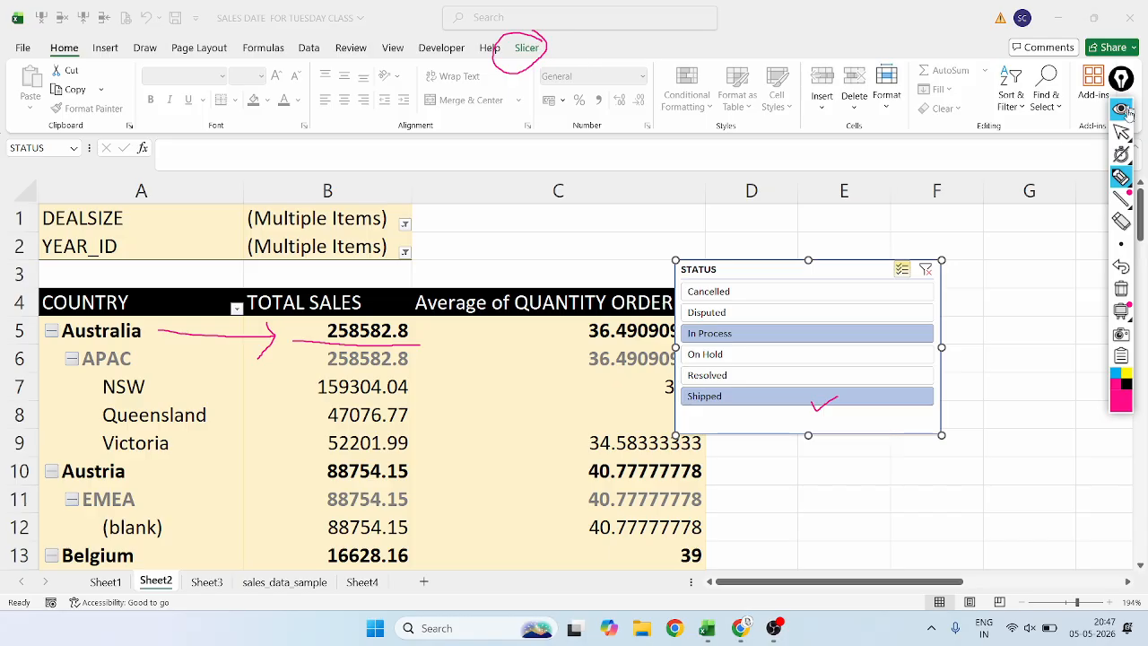
left_click(1112, 131)
Apply the dark yellow slicer style to the STATUS slicer, and toggle Shipped off and back on.
left_click(526, 47)
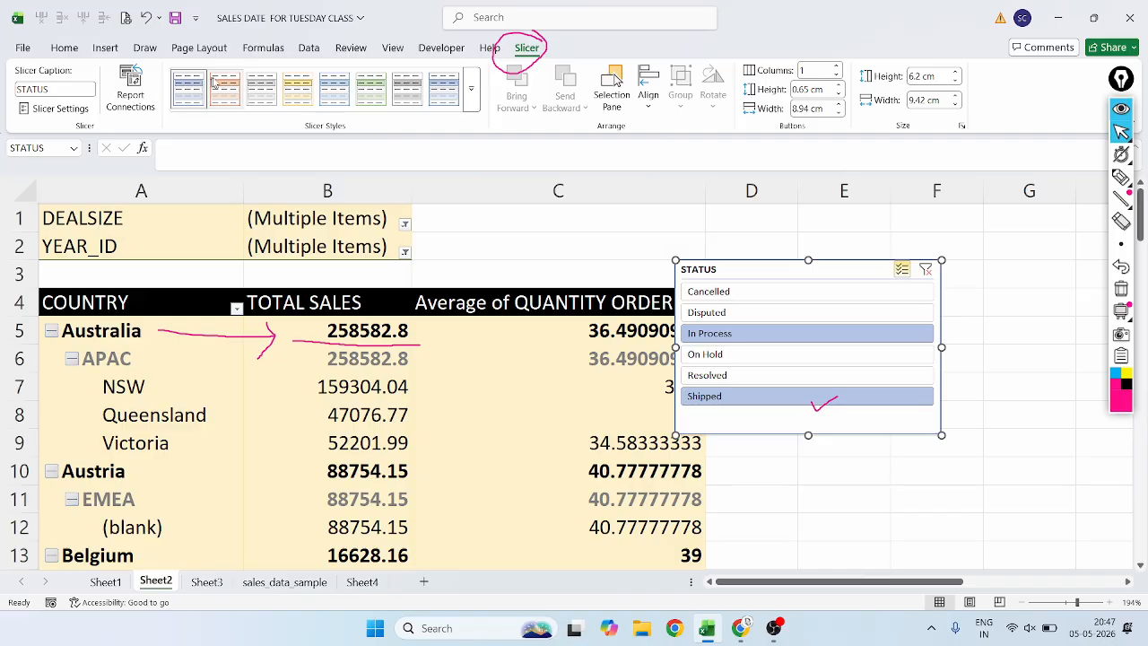
left_click(471, 90)
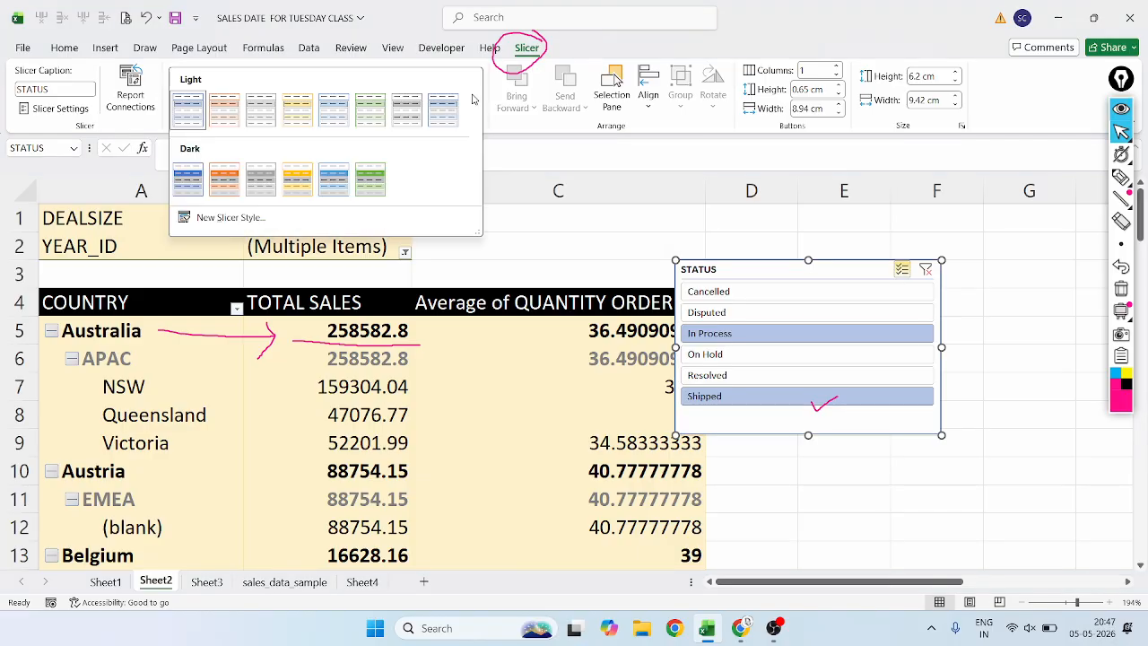
left_click(290, 186)
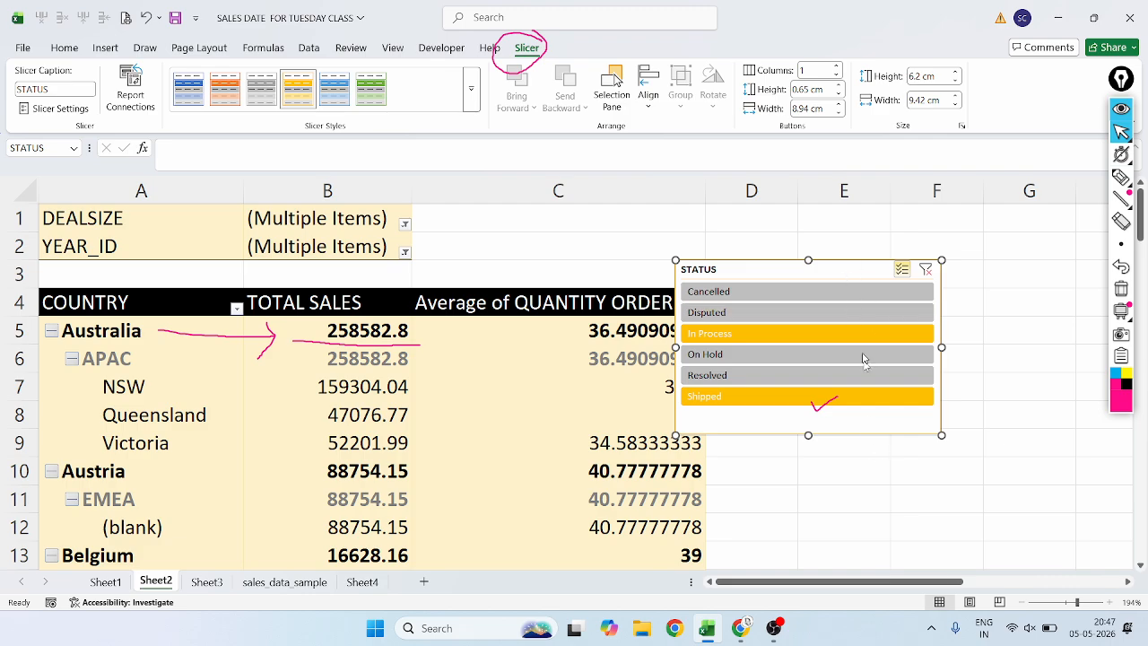
left_click(841, 401)
left_click(838, 399)
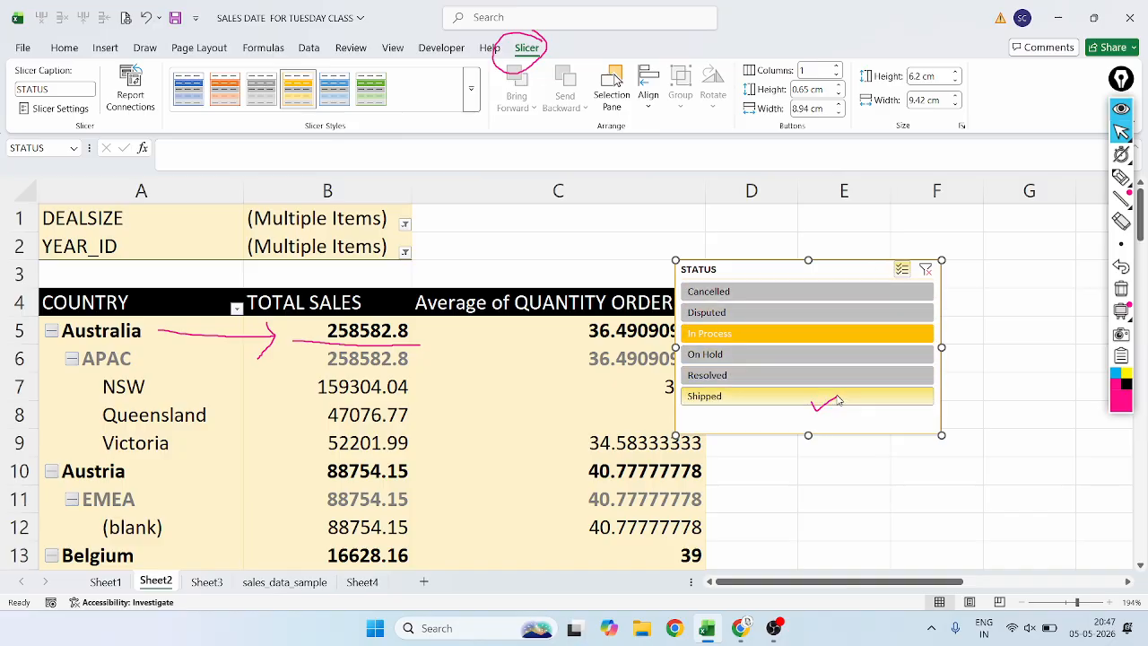
left_click(836, 396)
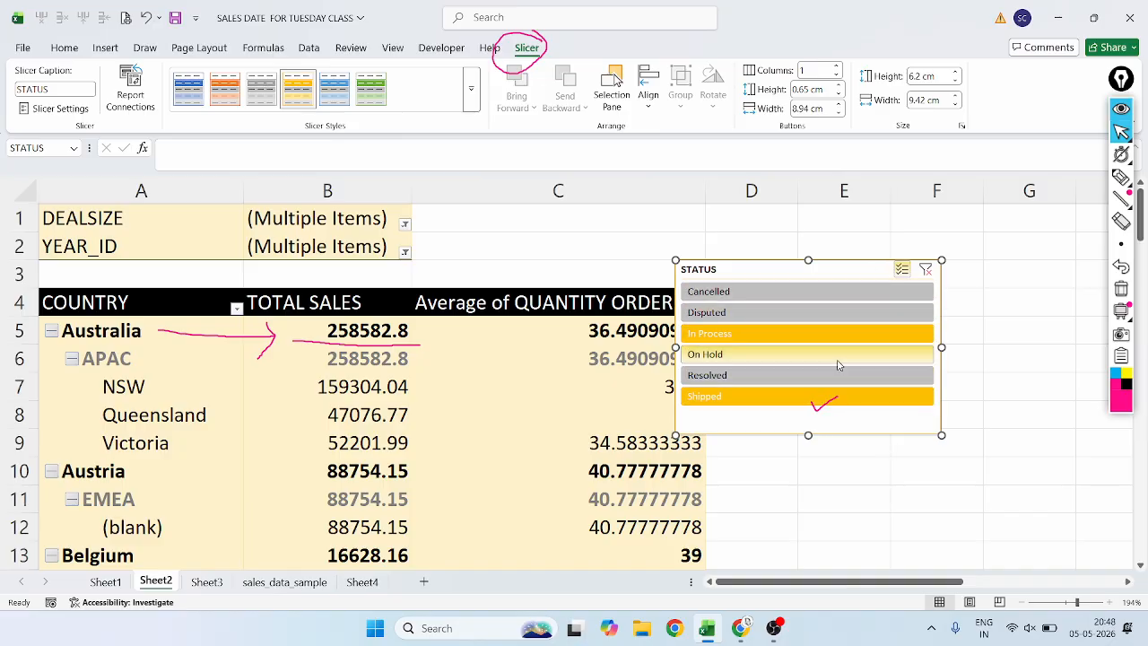
Circle the slicer's Columns setting with the annotation pen and return to the pointer.
left_click(808, 71)
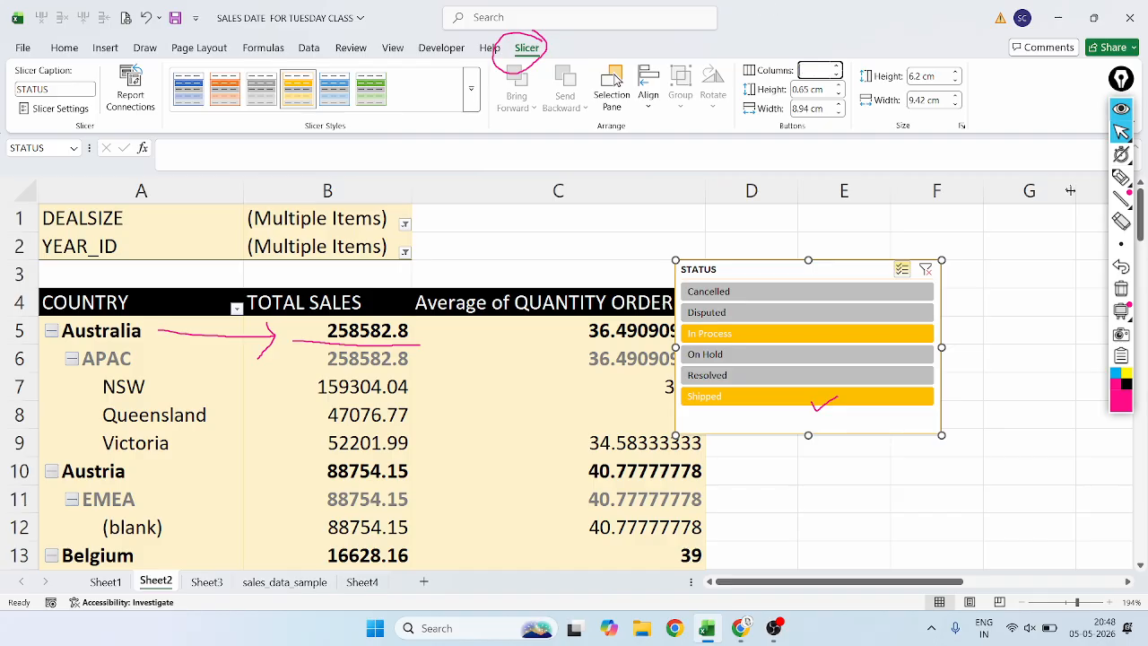
left_click(1121, 177)
mouse_move(860, 54)
left_mouse_down()
mouse_move(779, 35)
mouse_move(768, 103)
mouse_move(869, 76)
mouse_move(866, 59)
left_mouse_up()
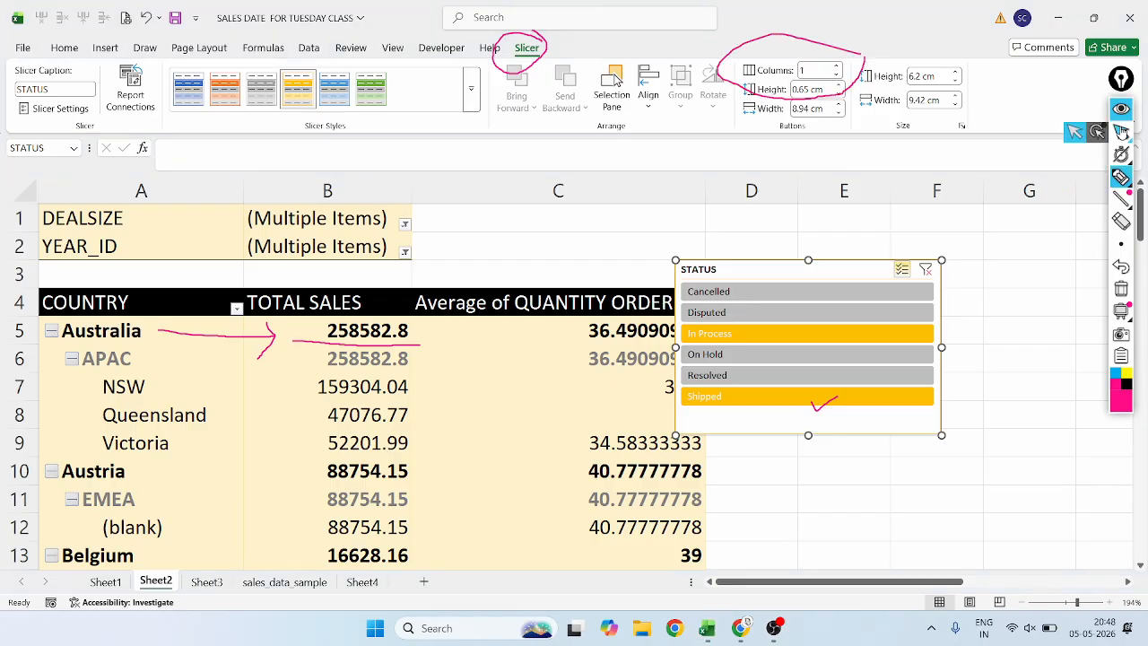
left_click(1121, 132)
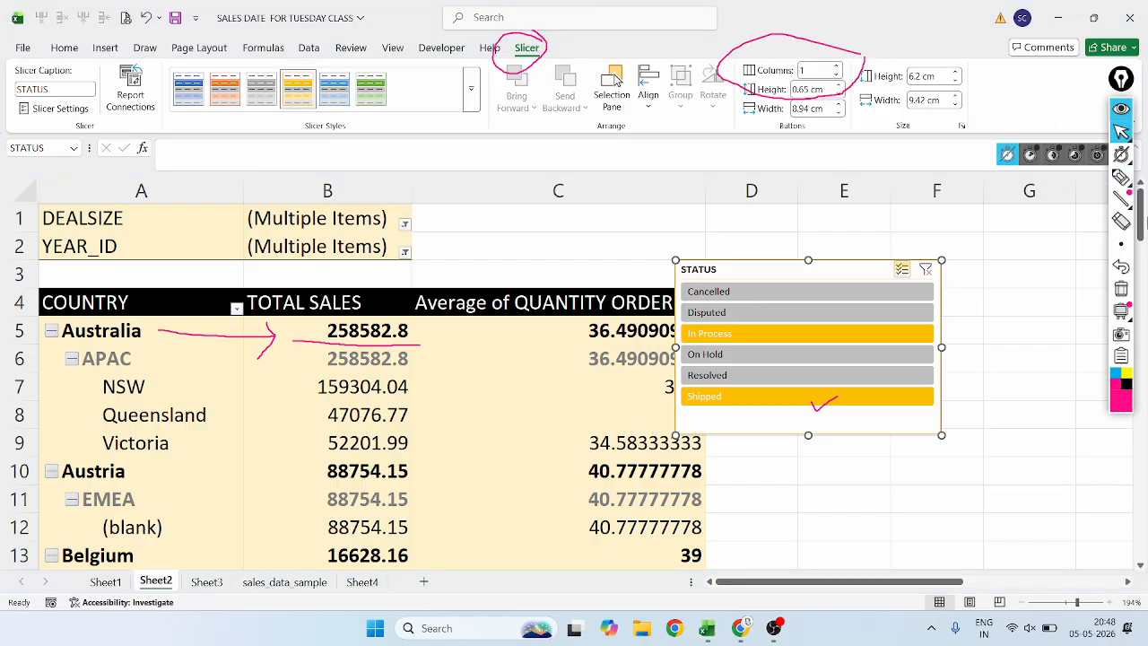
Arrange the STATUS slicer's buttons in 3 columns.
left_click(811, 70)
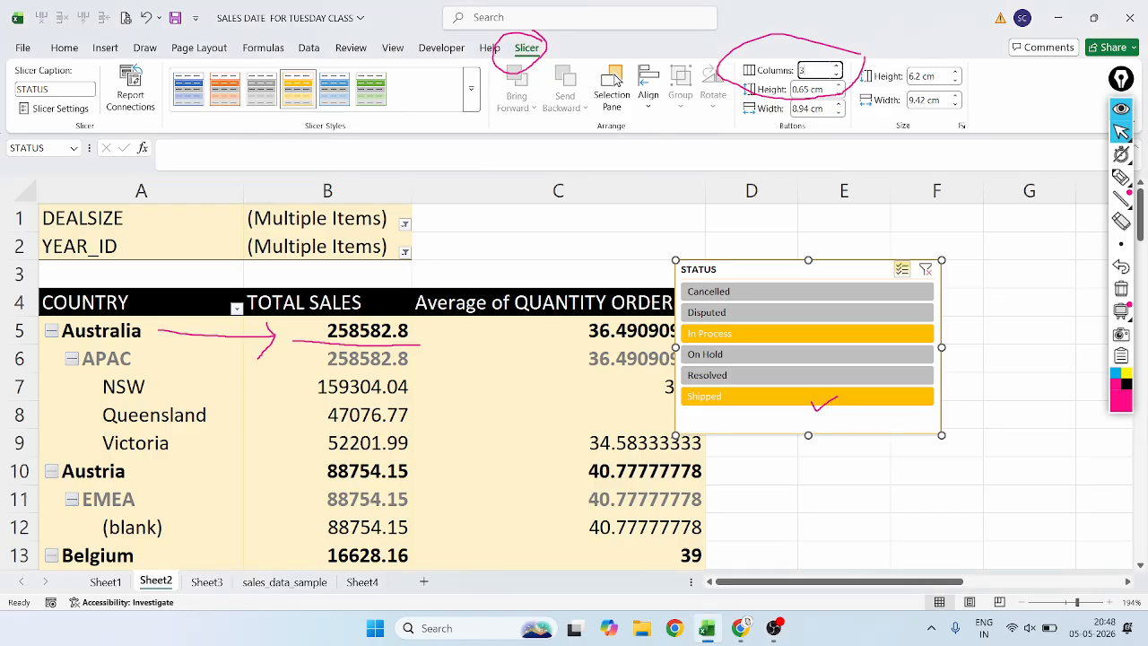
key("Return")
scroll(799, 50, "up", 1)
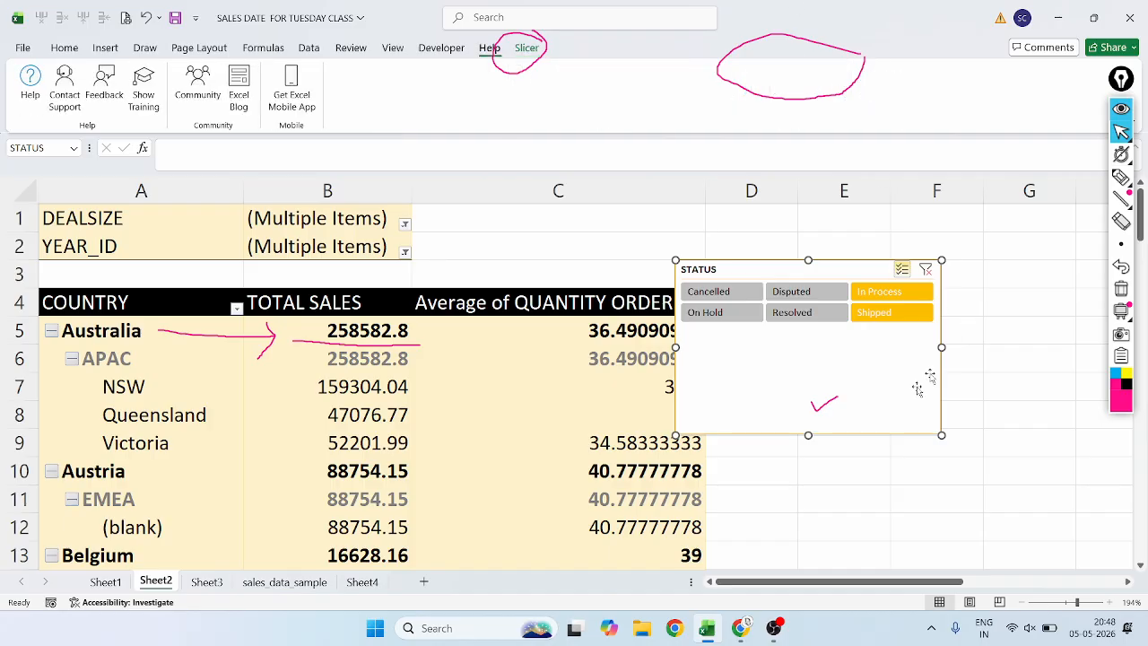
Shorten and widen the STATUS slicer, and move it over columns C and D at rows 1 to 4.
left_click_drag(808, 435, 809, 349)
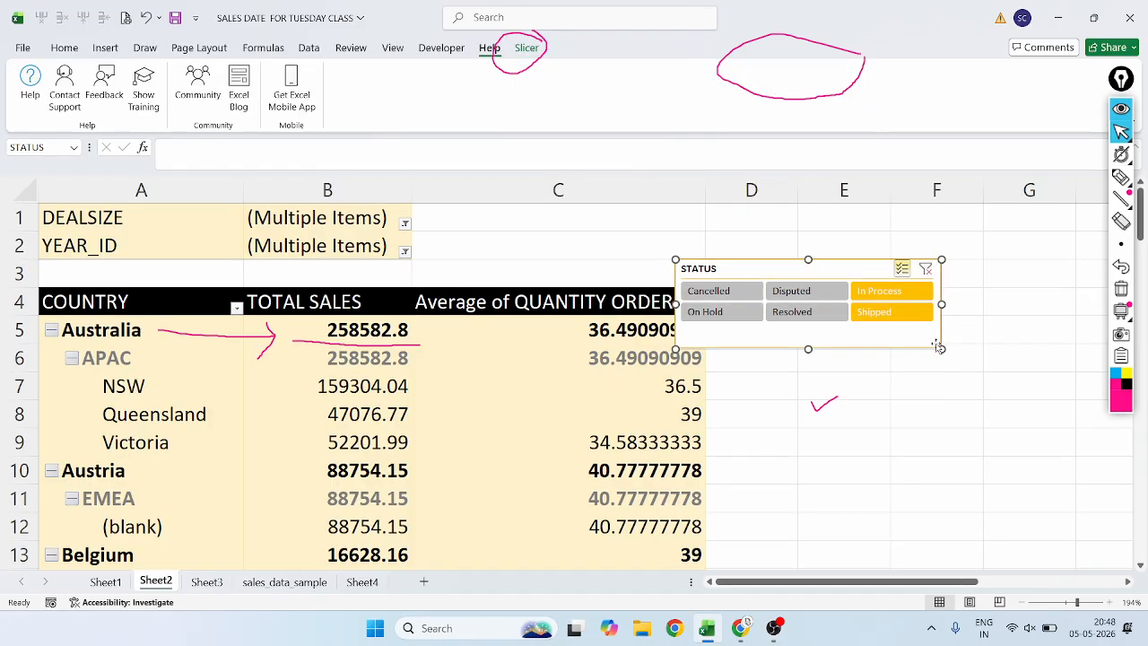
left_click_drag(942, 349, 1017, 448)
left_click_drag(940, 397, 761, 351)
left_click_drag(796, 391, 790, 311)
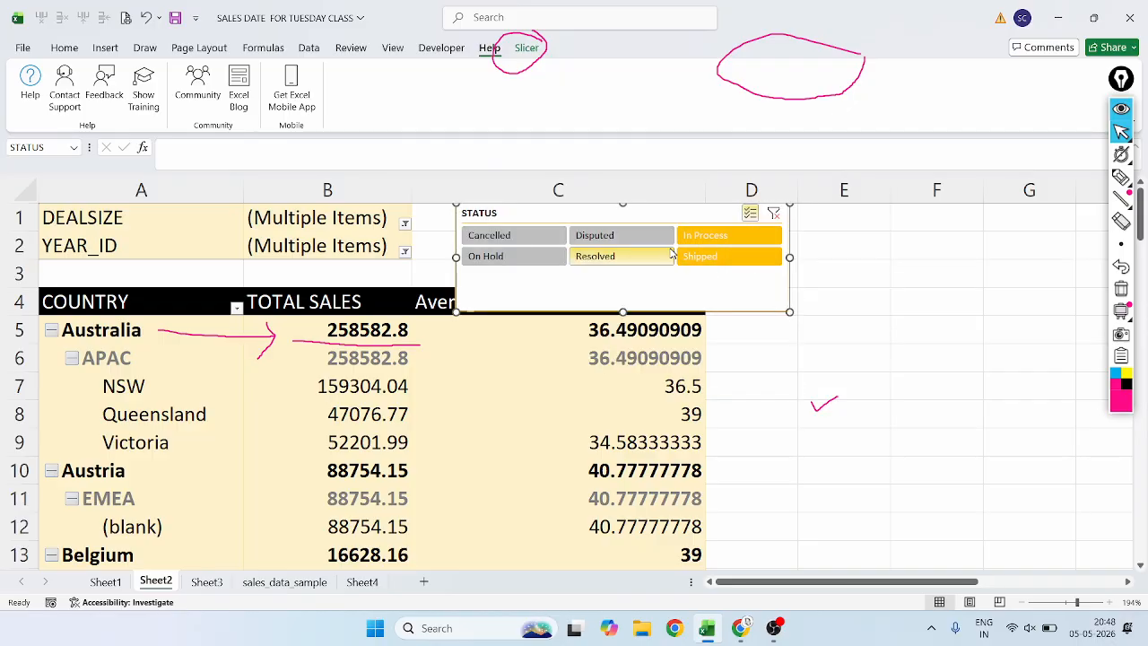
Change the STATUS slicer's selection to Cancelled, In Process, On Hold and Resolved.
left_click(615, 235)
left_click(493, 235)
left_click(484, 256)
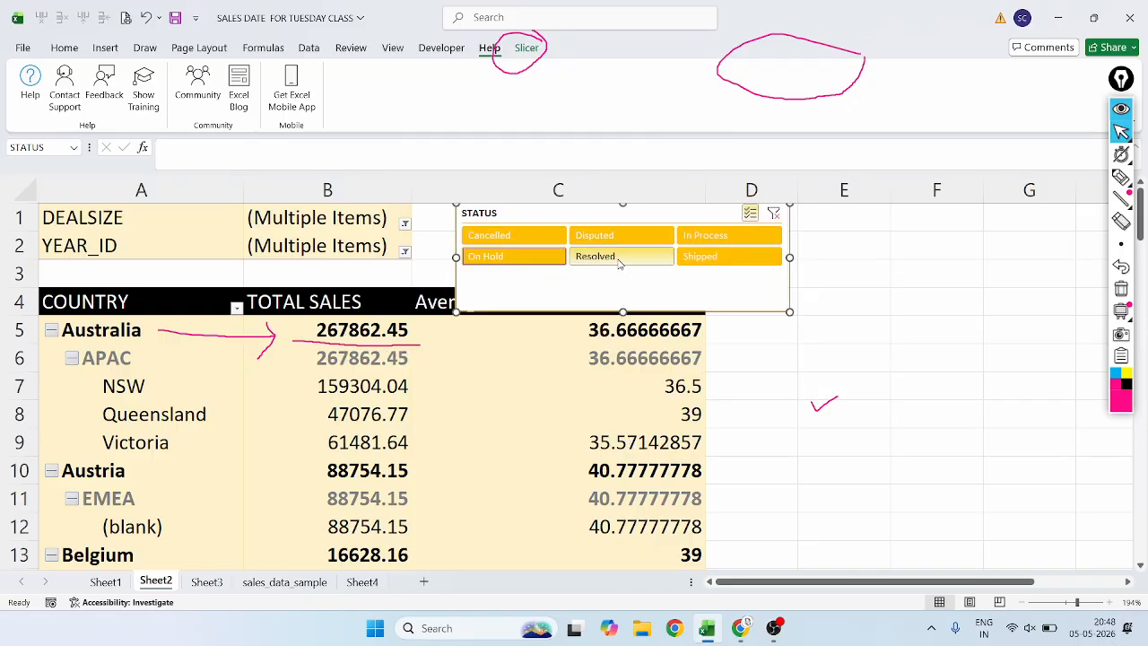
left_click(619, 255)
left_click(619, 235)
left_click(742, 262)
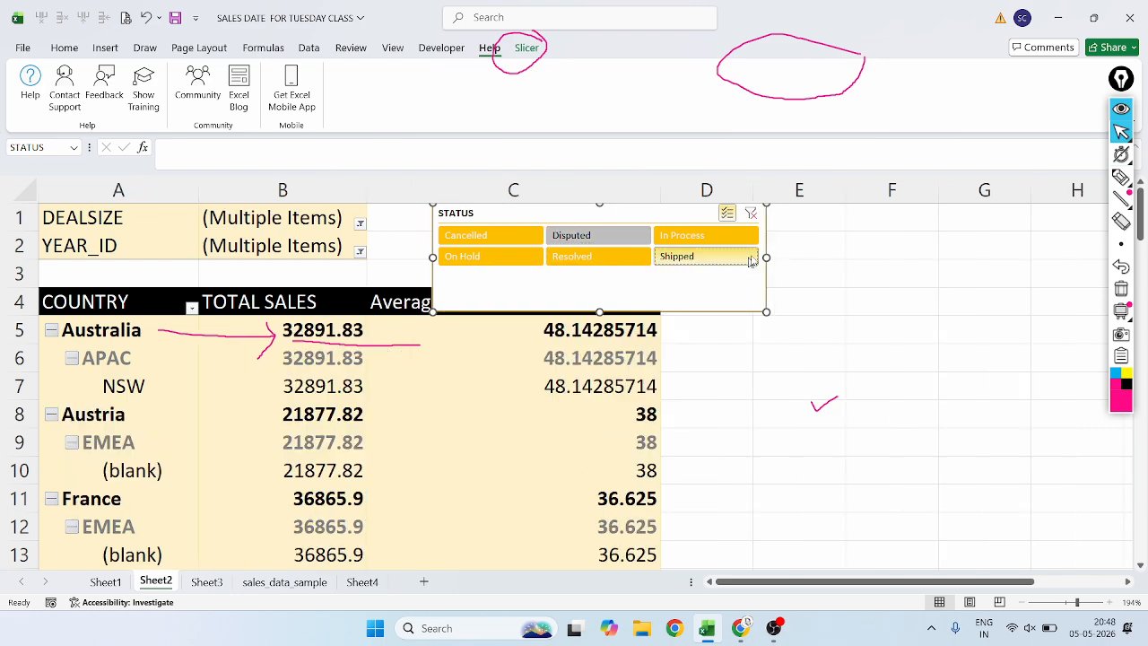
Shrink the STATUS slicer to about 3.3 cm by 10.32 cm and move it to columns D to G beside rows 4 to 7.
left_click_drag(761, 305, 723, 294)
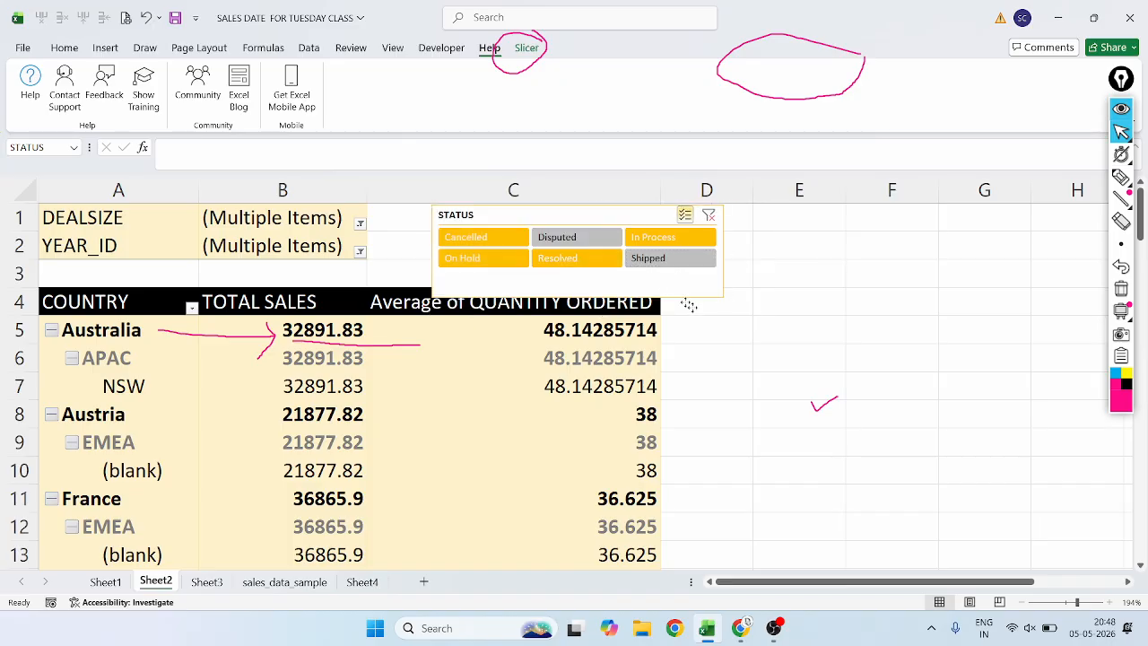
left_click_drag(658, 280, 920, 363)
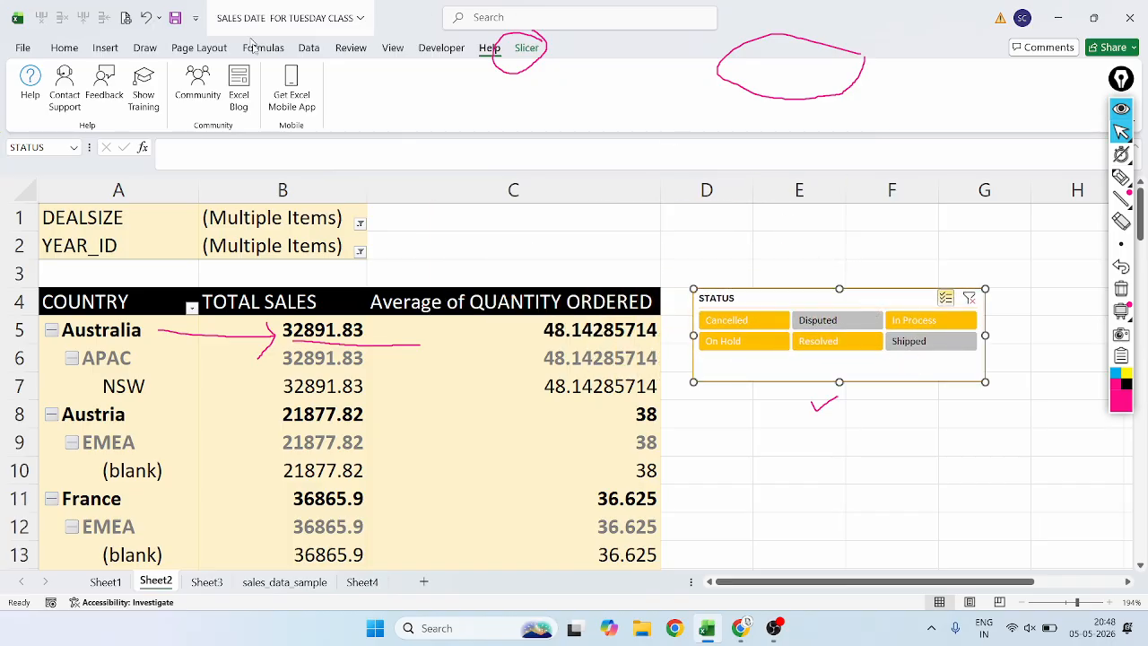
Bring back the slicer options and erase the annotation circle around the Columns setting.
left_click(527, 52)
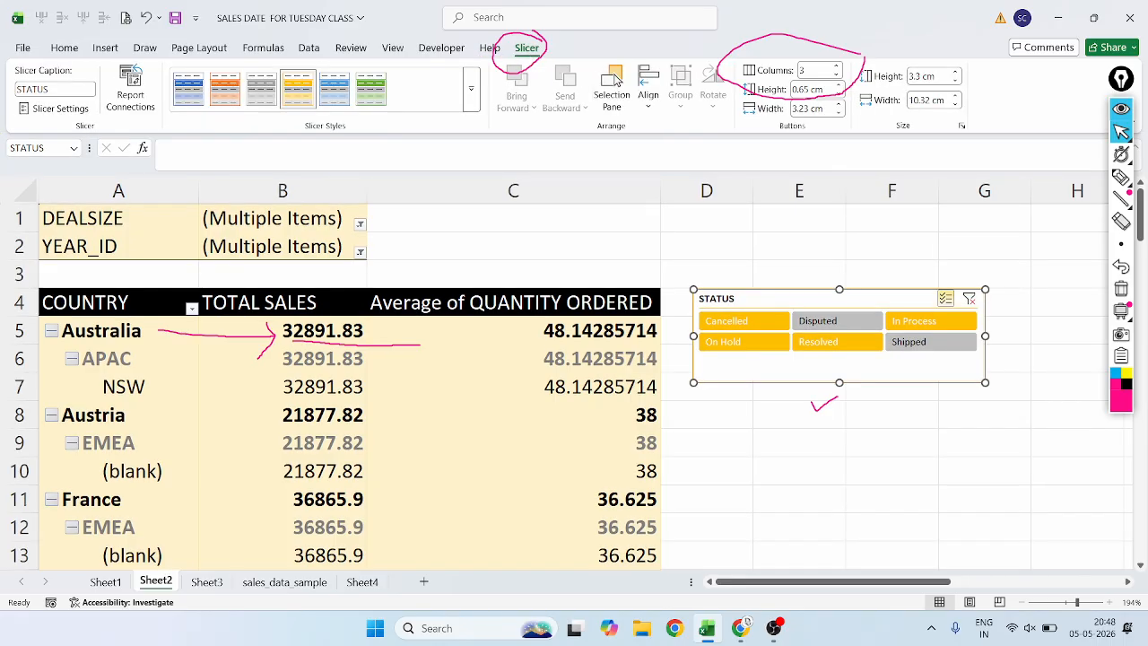
mouse_move(1121, 177)
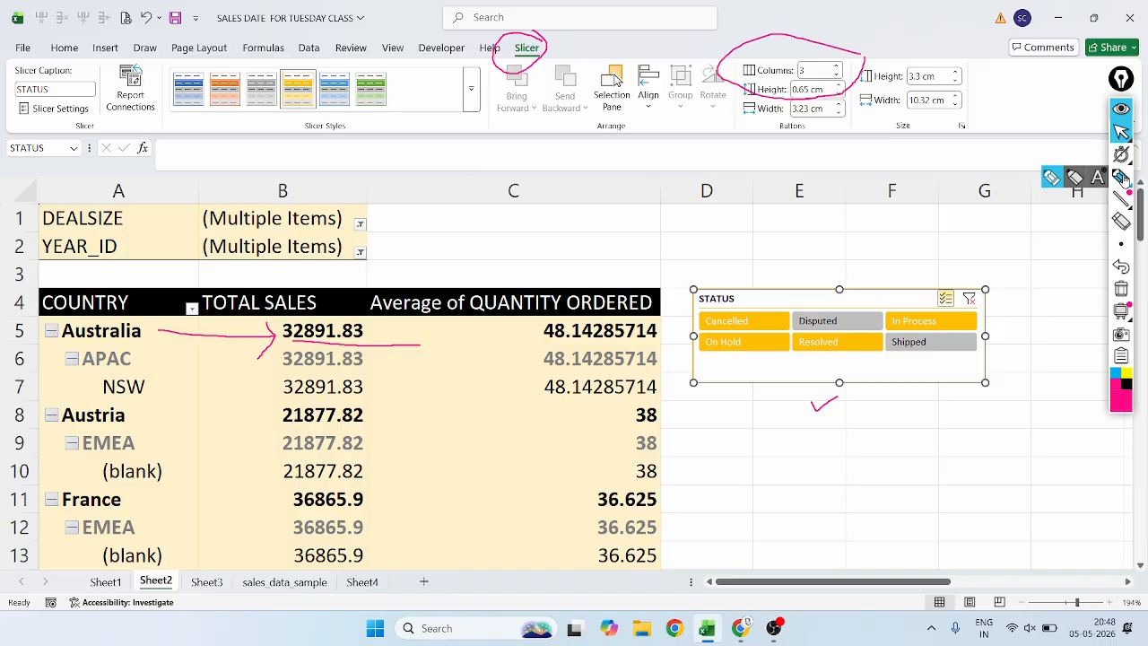
left_click(1121, 220)
left_click(807, 98)
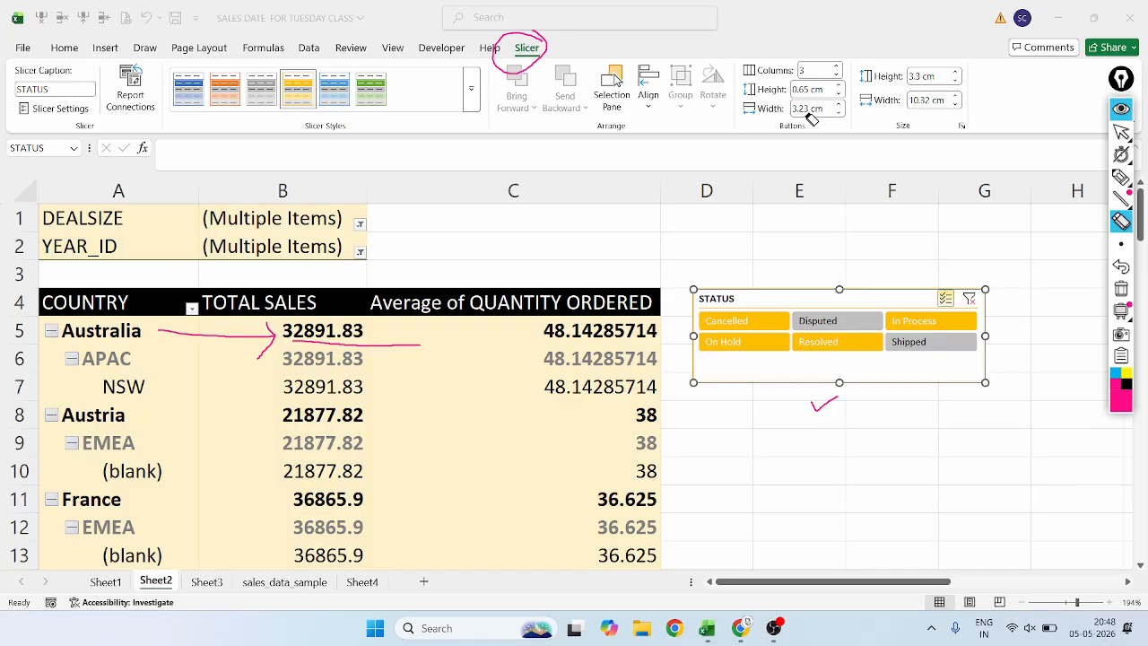
Set the slicer's button height to 0.2 cm and stretch the slicer to a height of about 5.55 cm.
mouse_move(1123, 176)
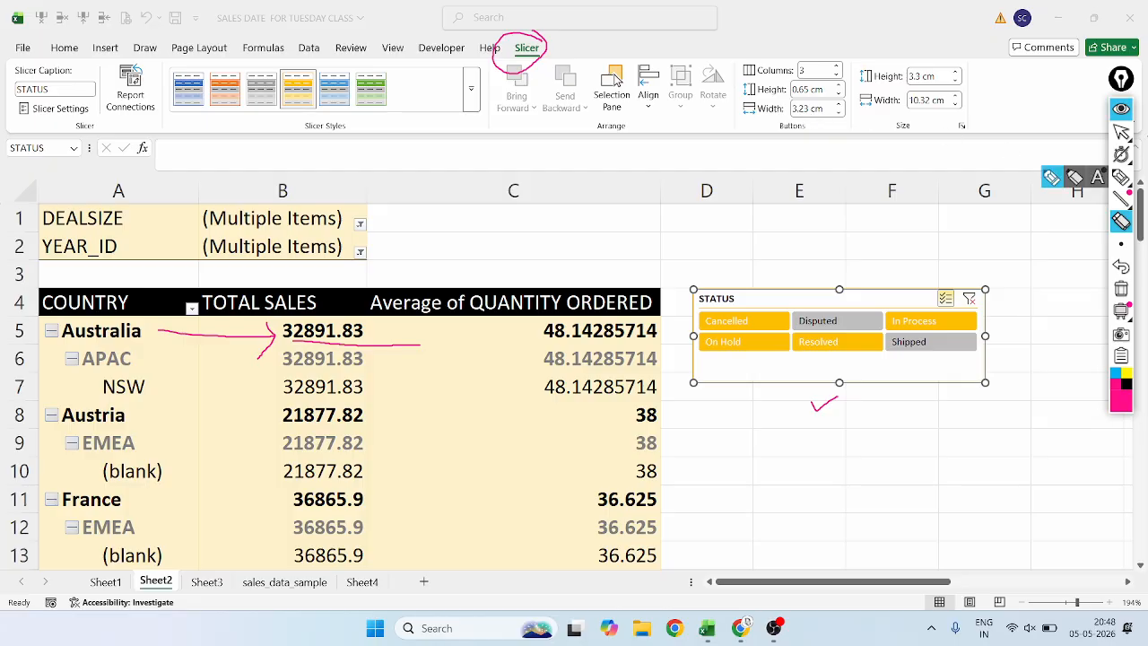
left_click(1121, 132)
left_click(805, 91)
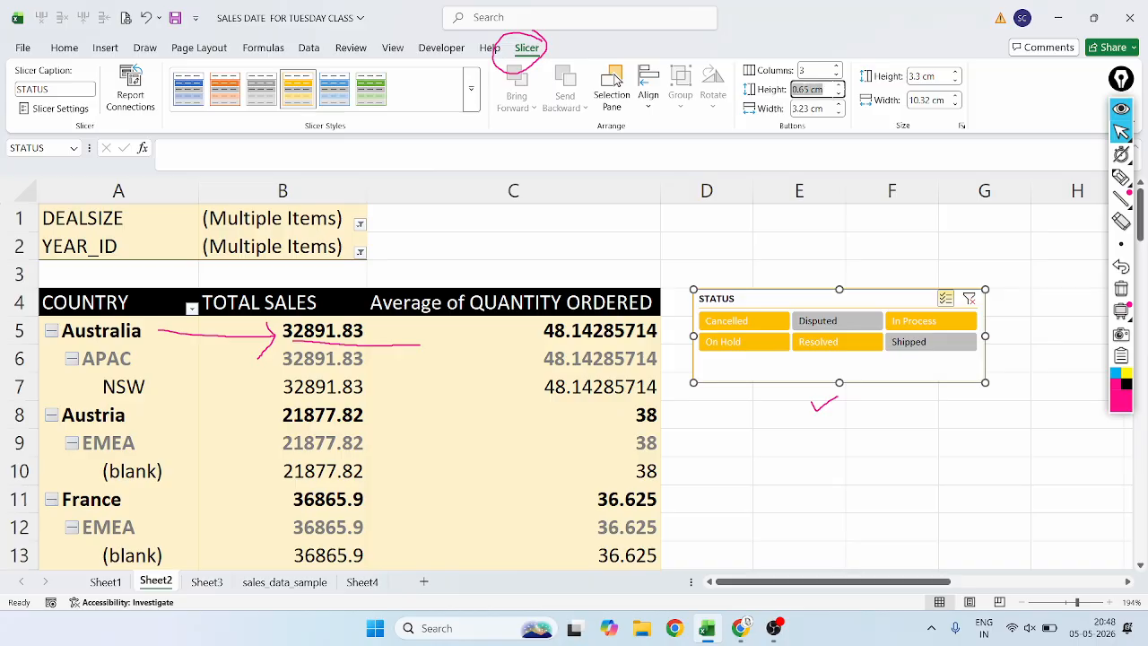
key("BackSpace")
key("Return")
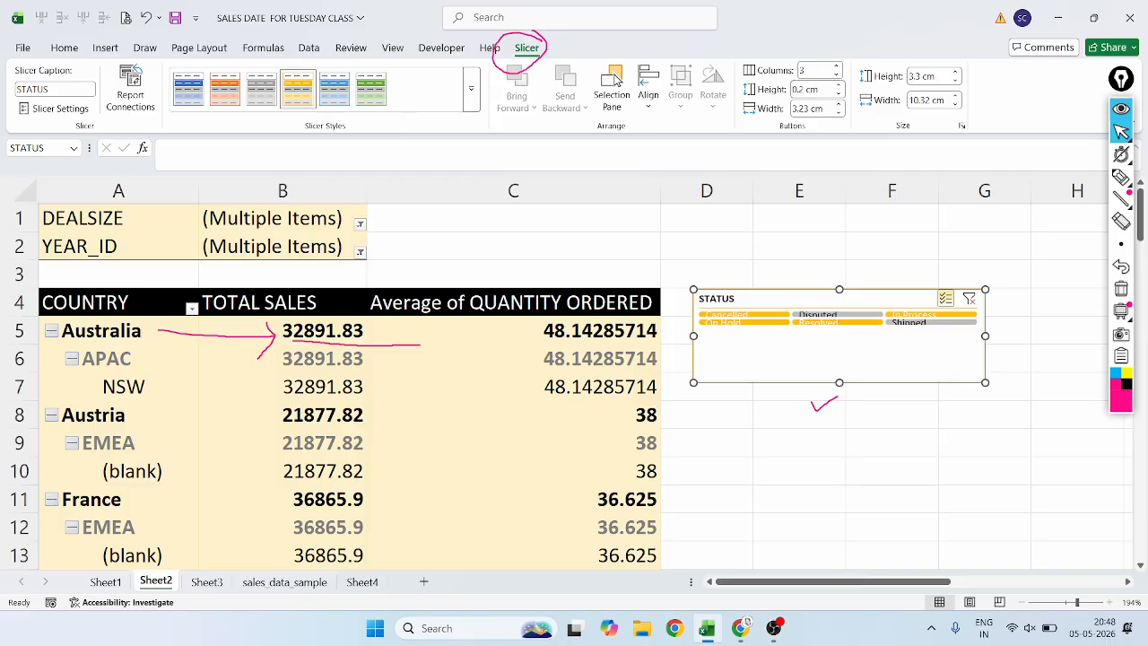
left_click_drag(839, 382, 838, 445)
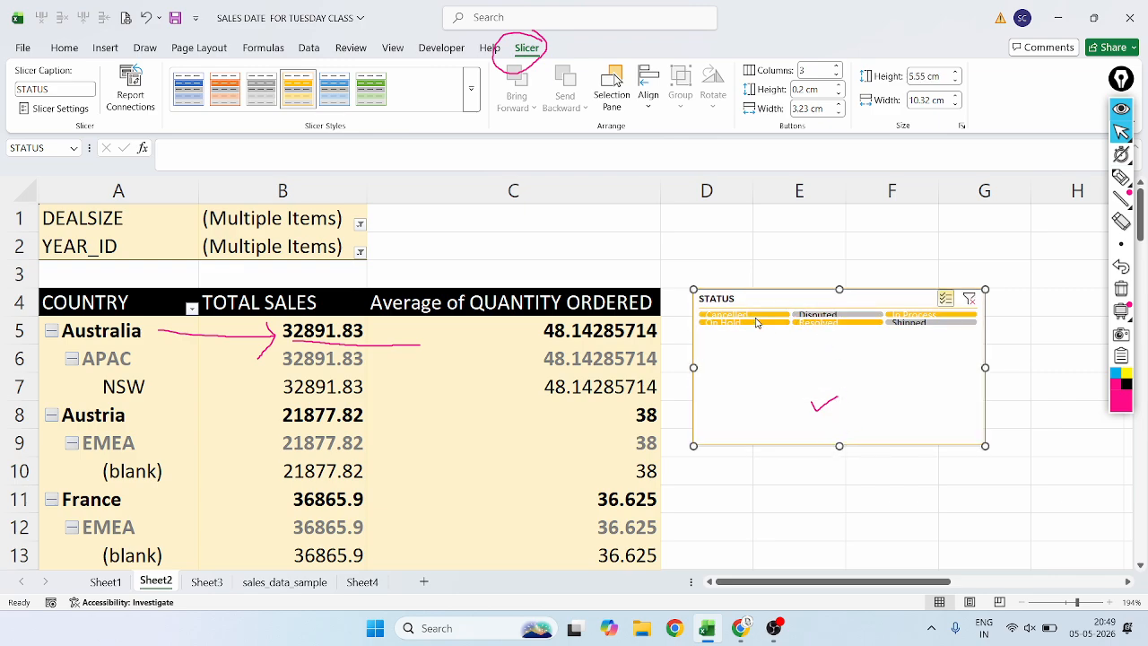
Circle the STATUS slicer's flattened buttons with the annotation pen, undo the circle and return to the pointer.
left_click(806, 90)
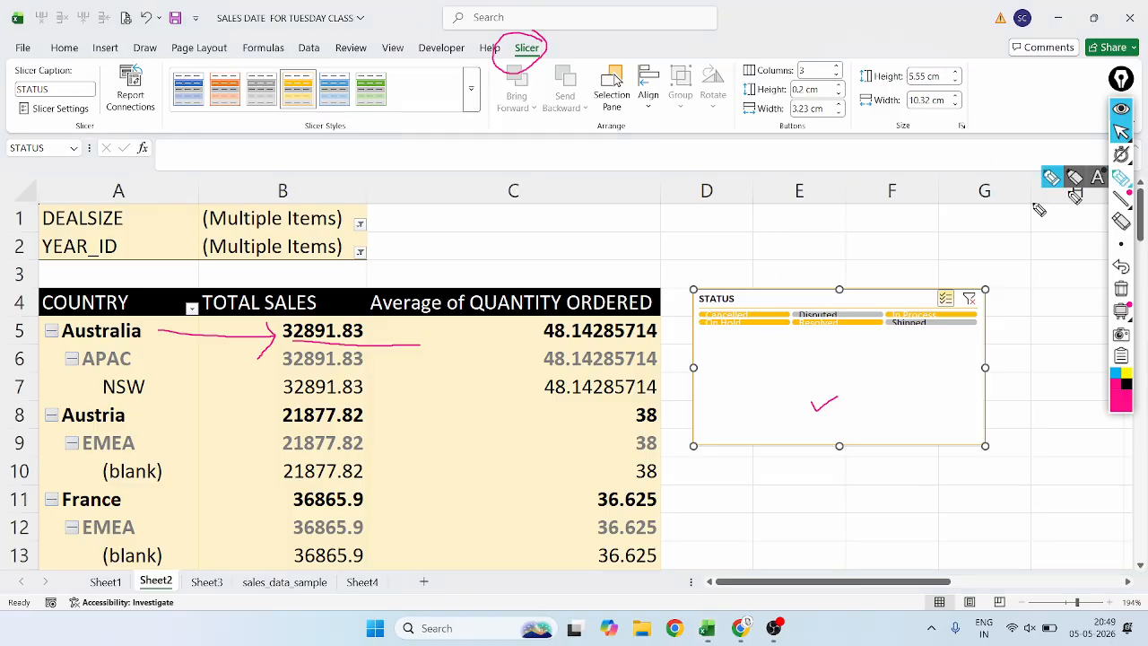
left_click(1121, 177)
mouse_move(779, 306)
left_mouse_down()
mouse_move(761, 304)
mouse_move(708, 346)
mouse_move(962, 357)
mouse_move(941, 298)
mouse_move(755, 292)
mouse_move(722, 311)
left_mouse_up()
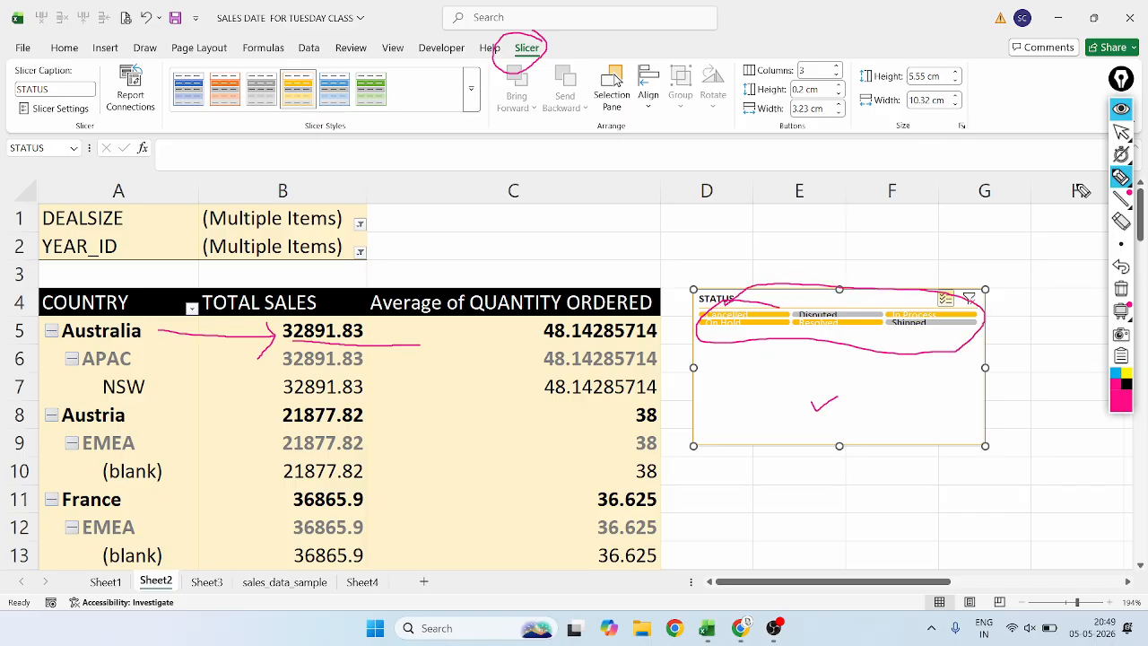
left_click(1121, 131)
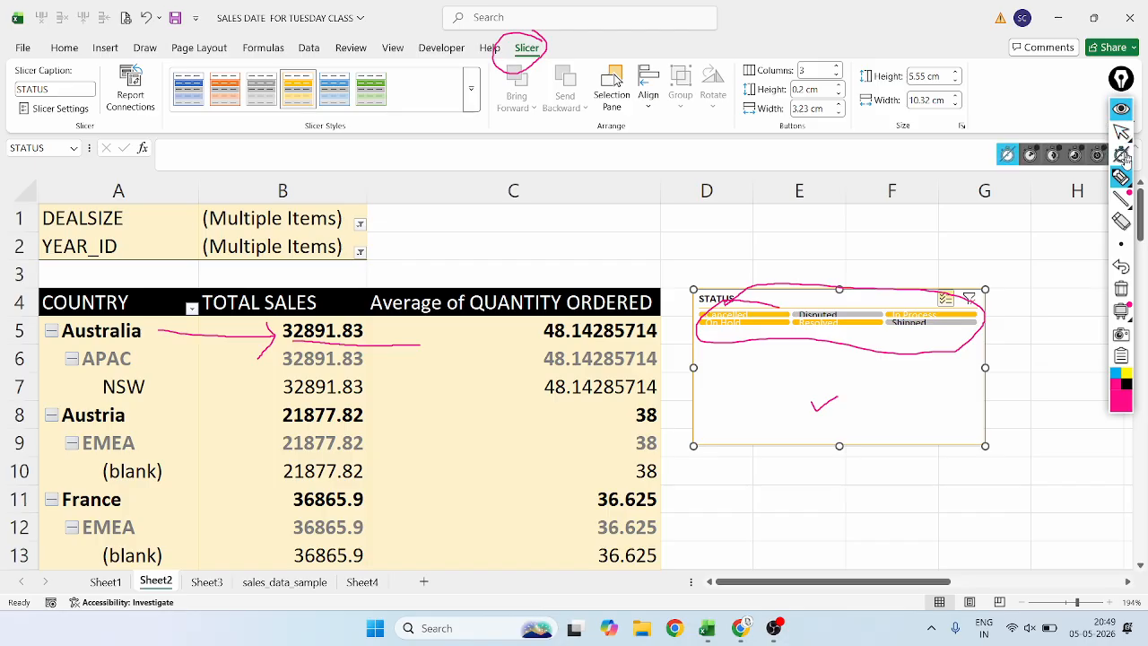
left_click(1121, 266)
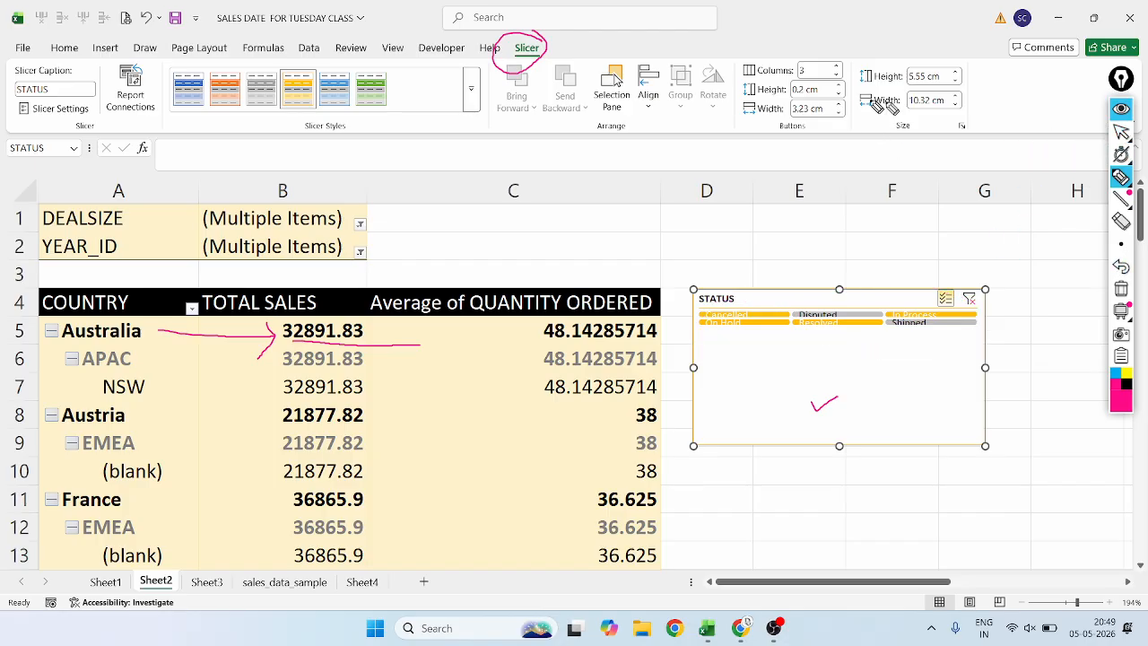
left_click(1121, 132)
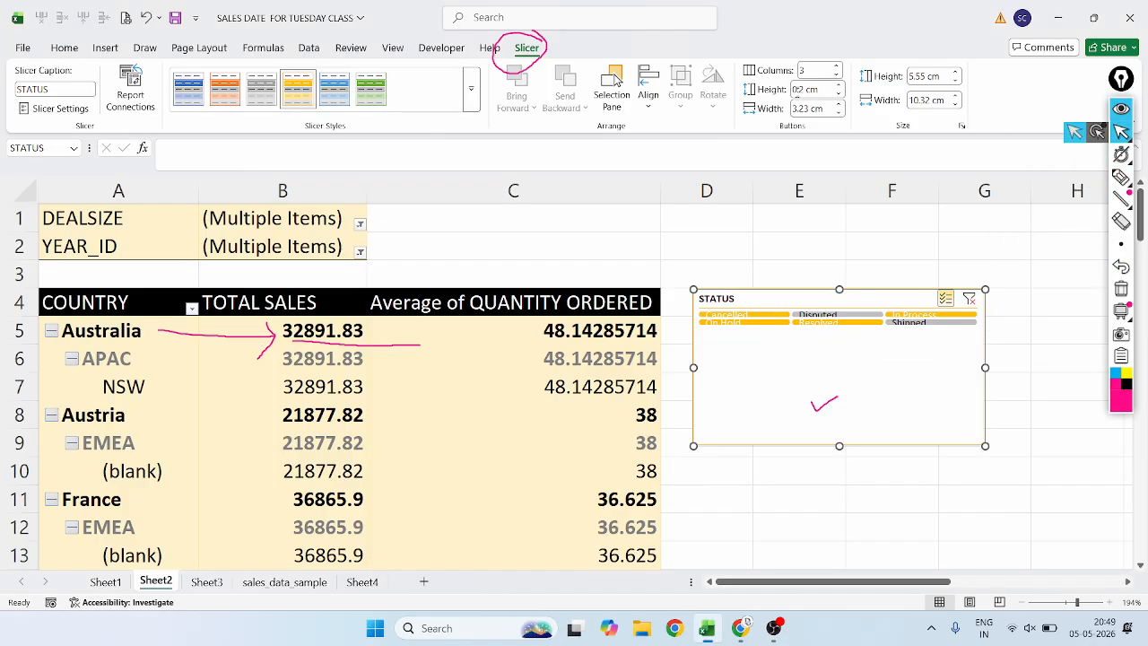
Set the slicer's button height to 0.9 cm, and resize the slicer to about 6.27 cm by 13.29 cm across columns C to E.
left_click(801, 90)
key("BackSpace")
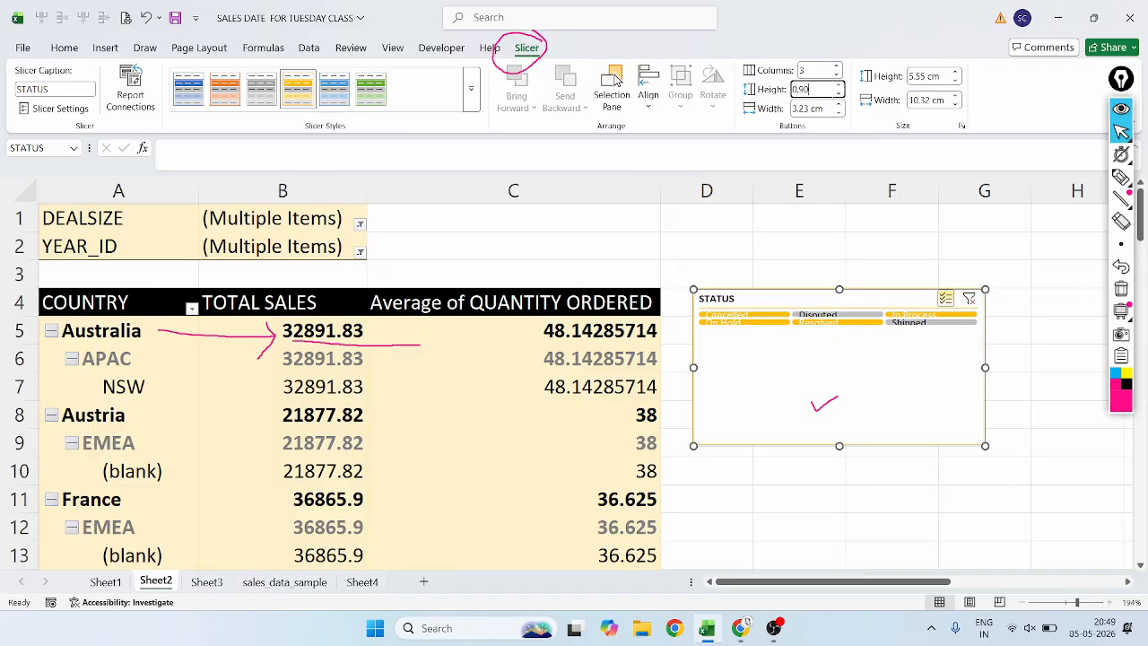
type("0.90")
key("Return")
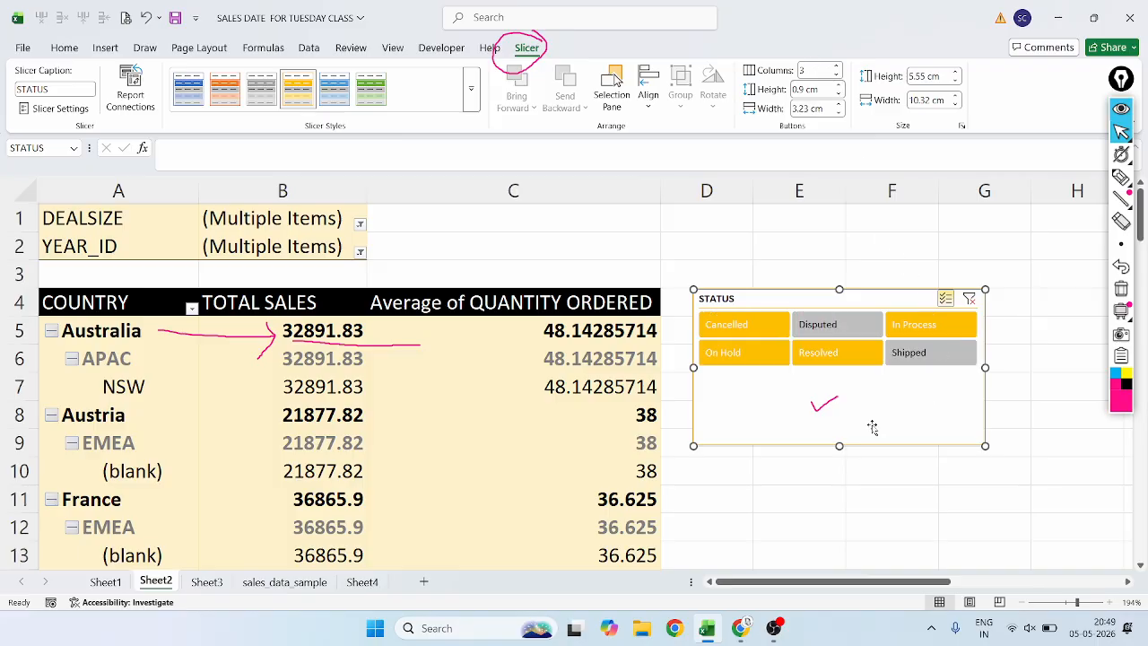
left_click_drag(836, 444, 838, 387)
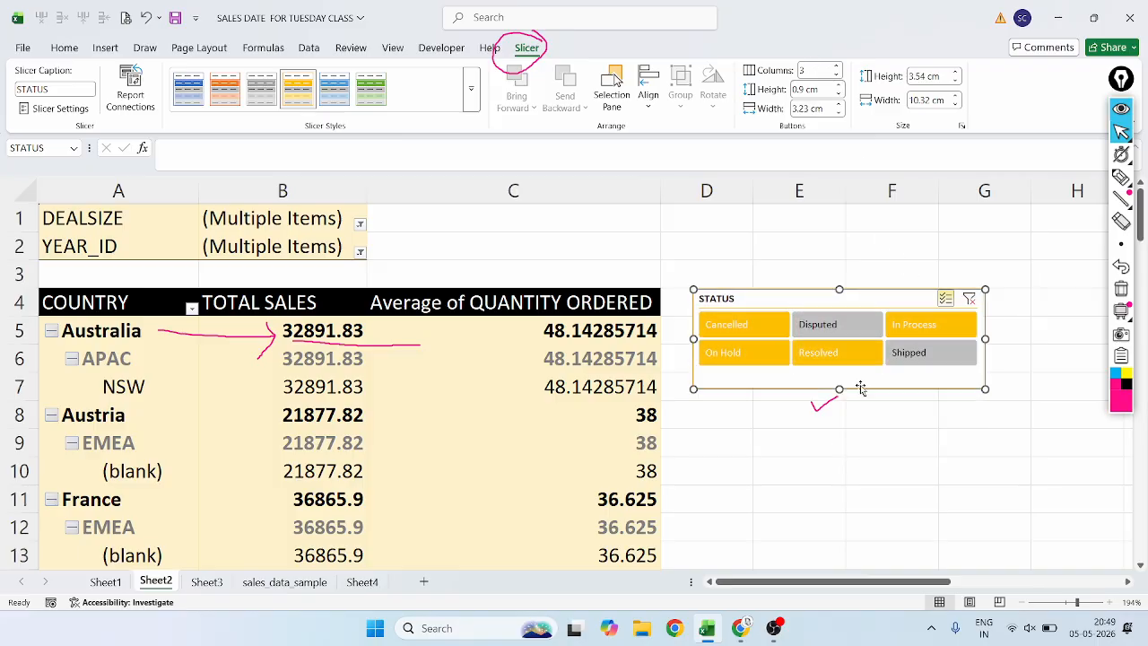
left_click_drag(931, 342, 874, 453)
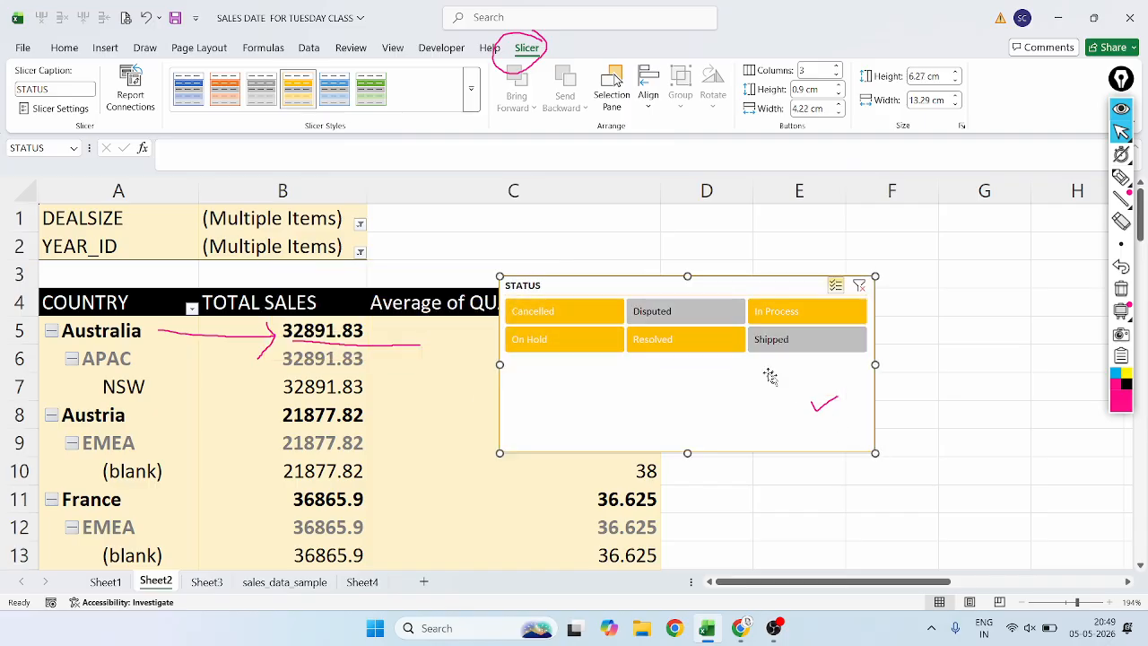
Set the slicer's button height to 2 cm and enlarge the slicer to about 6.1 cm by 15.57 cm.
left_click_drag(687, 451, 687, 379)
left_click(807, 89)
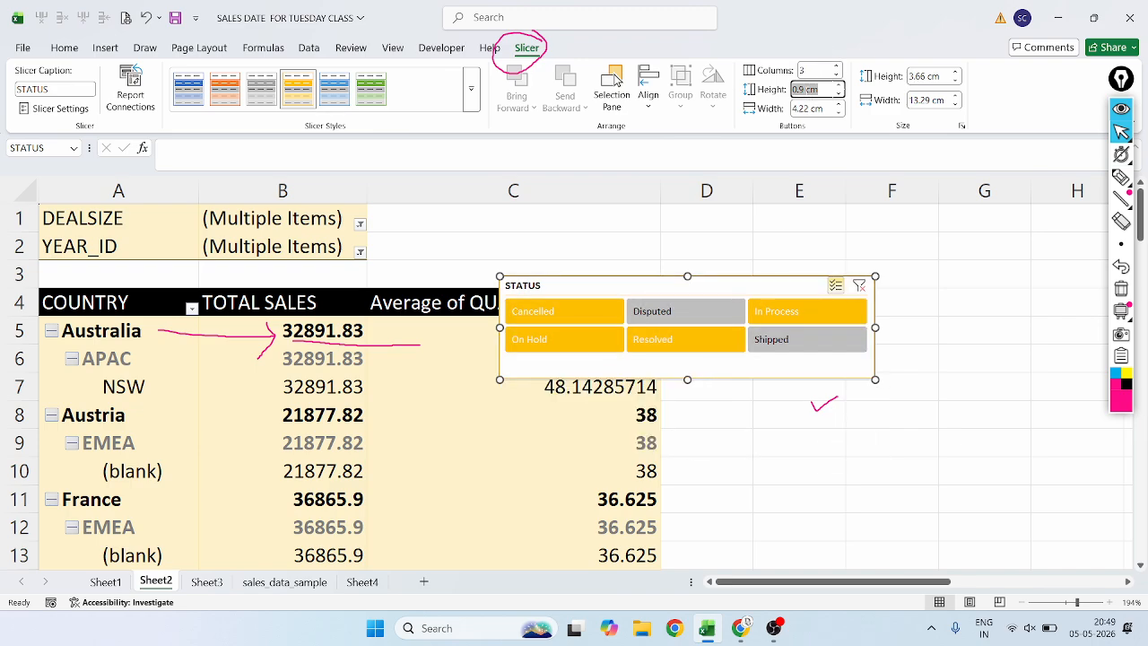
key("BackSpace")
key("Return")
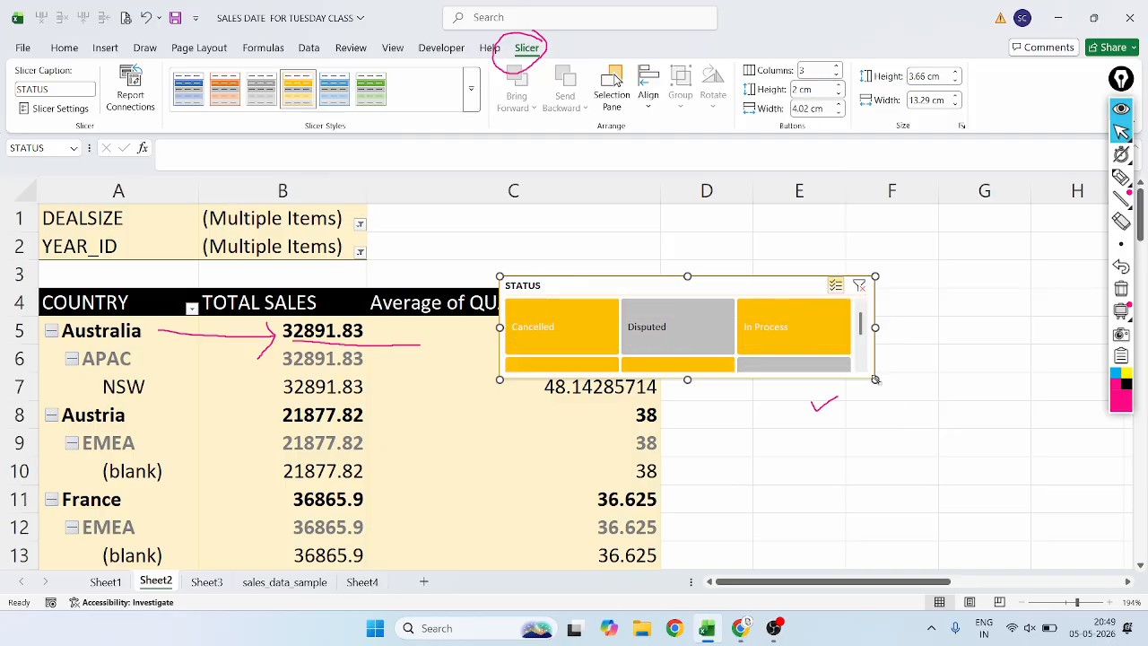
left_click_drag(875, 380, 703, 426)
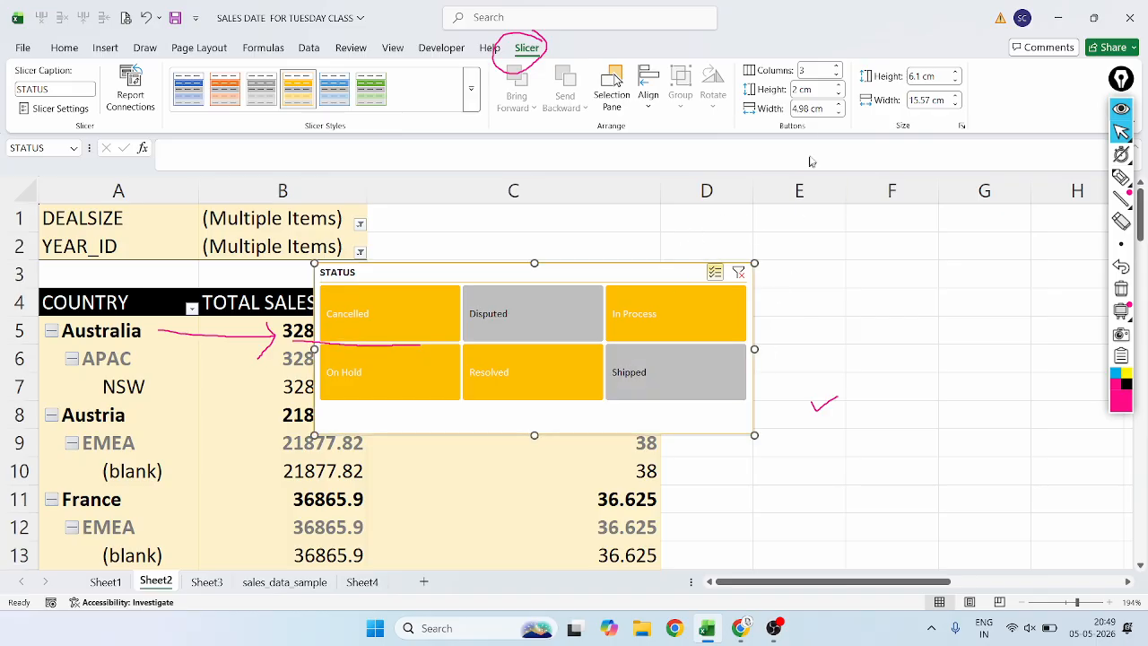
Try a slicer button width of 5 cm, and settle on a button width of 3 cm.
left_click(807, 108)
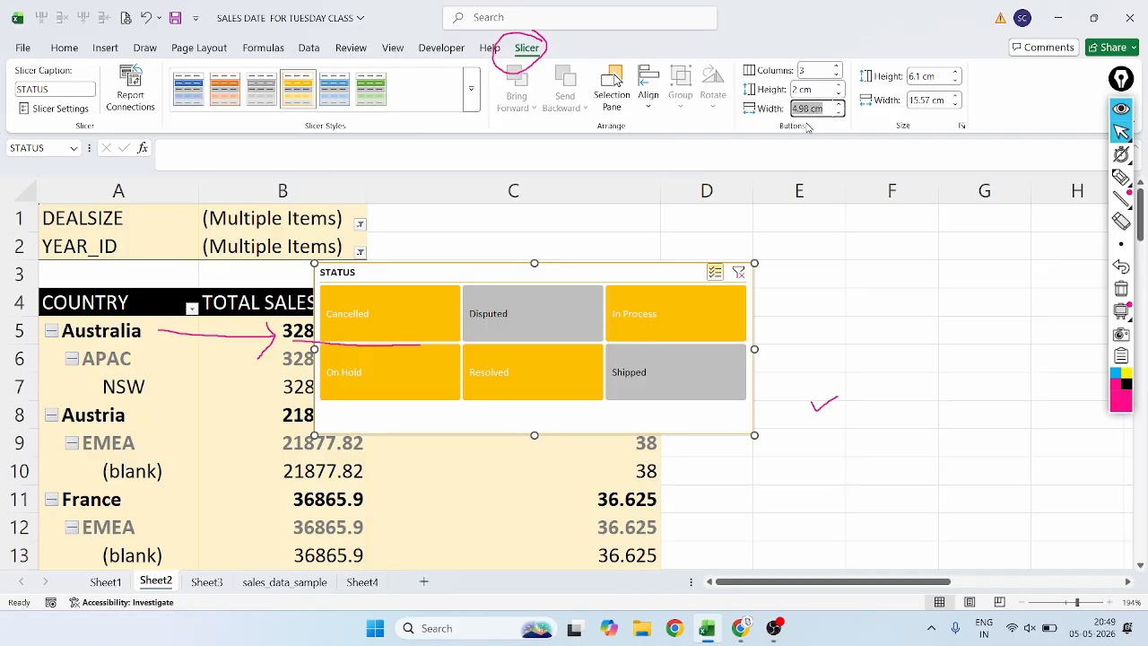
key("BackSpace")
key("Return")
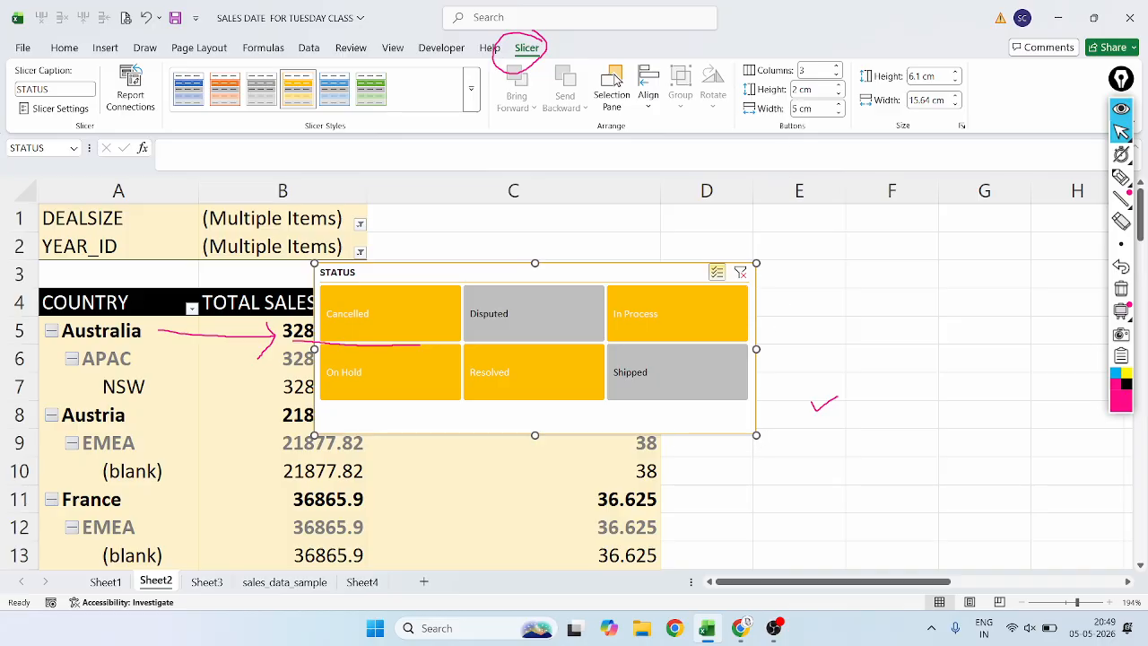
left_click(796, 107)
type("3")
key("Return")
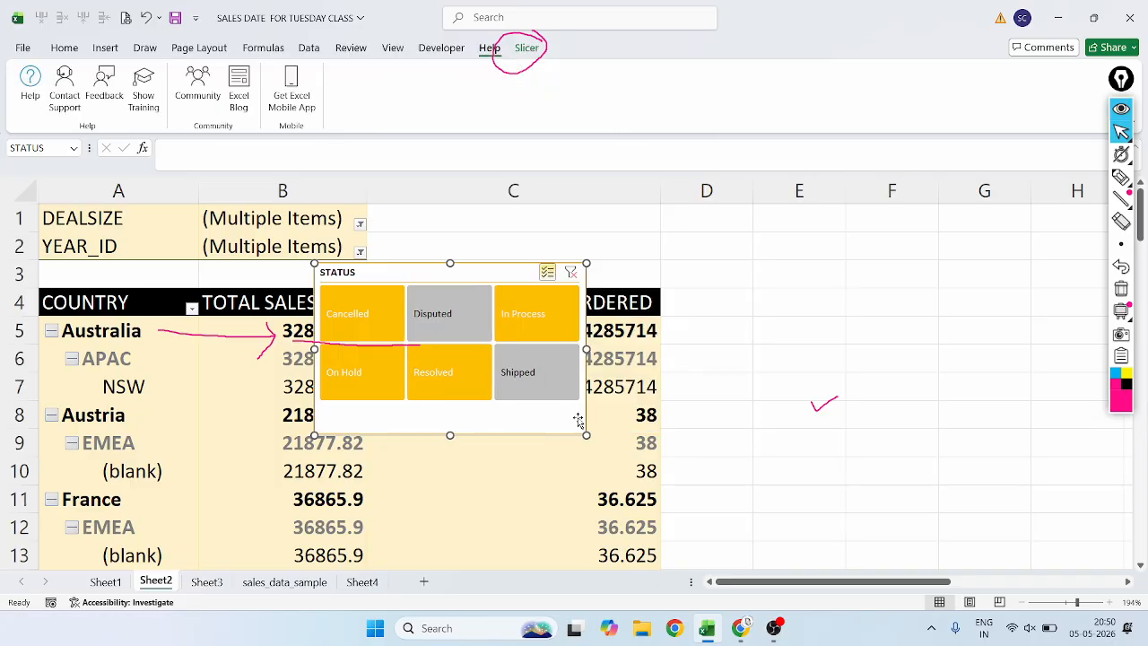
Shrink the slicer to about 4.76 cm by 9.2 cm and place it beside the pivot table over columns D to F.
left_click_drag(585, 434, 574, 396)
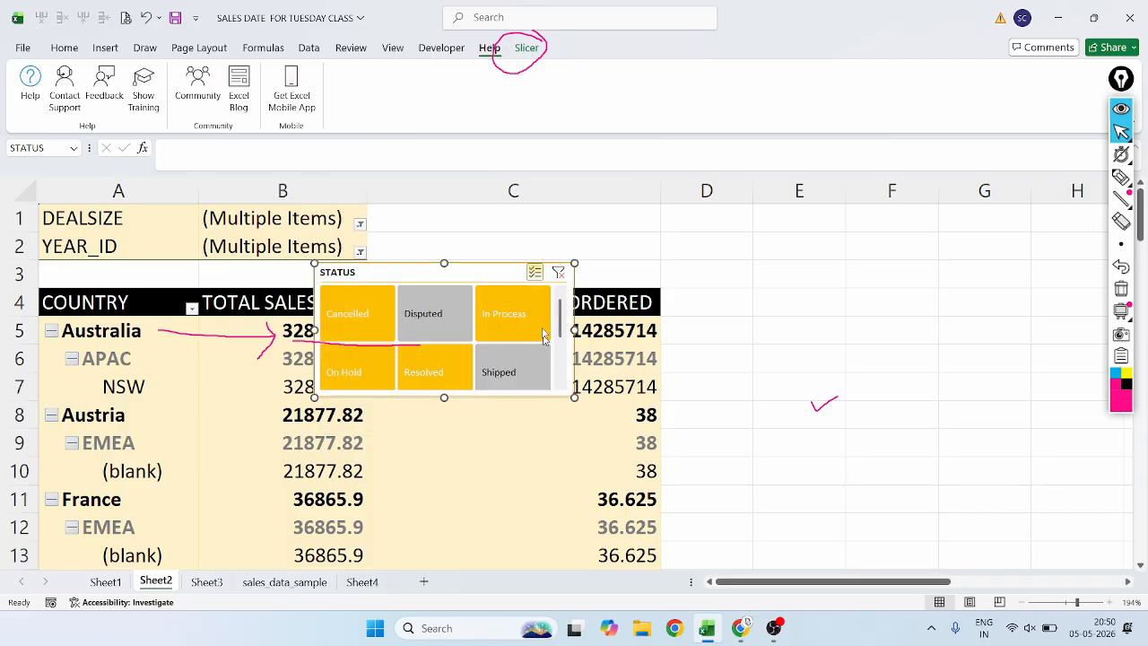
left_click_drag(490, 259, 856, 269)
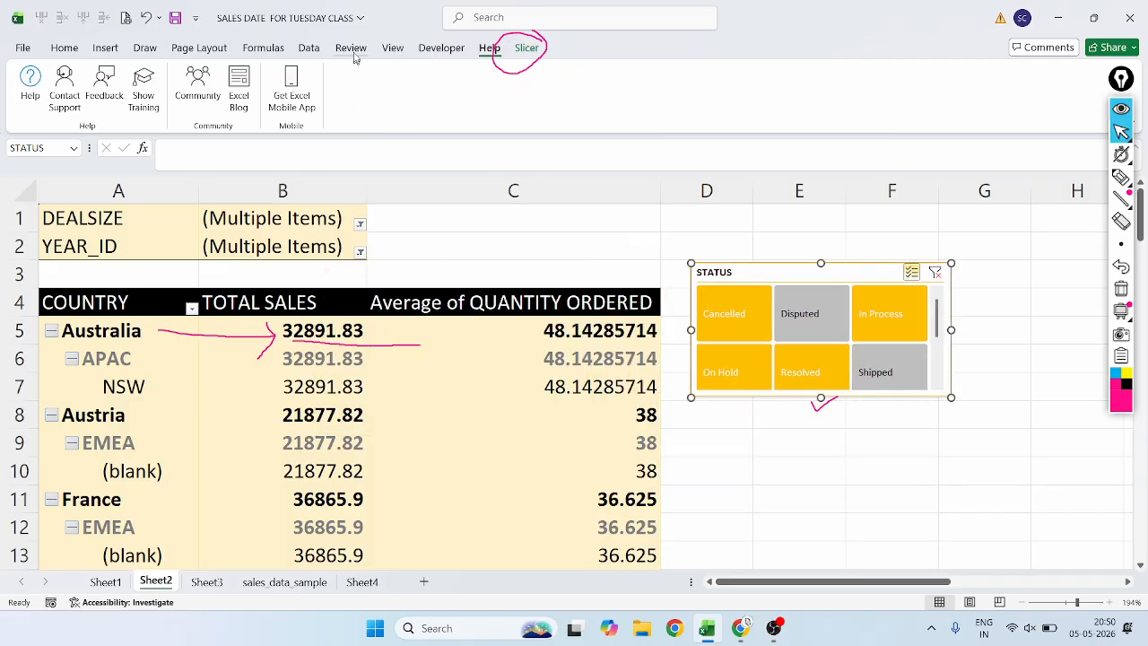
Apply the light blue slicer style and enlarge the slicer to about 5.36 cm by 10.36 cm.
left_click(524, 52)
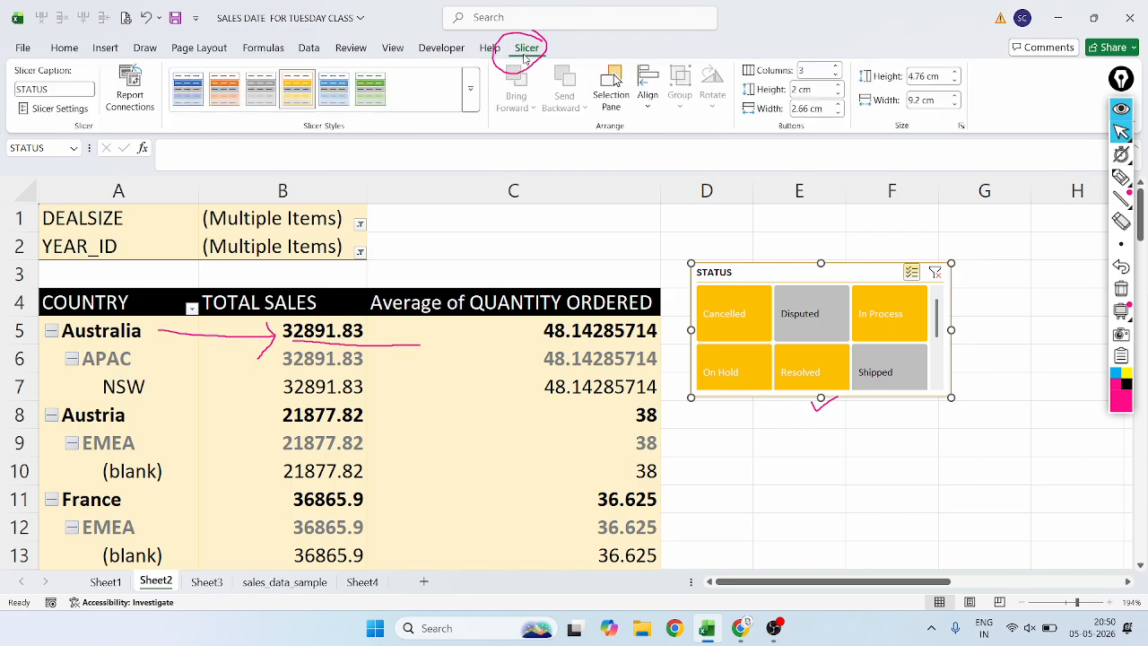
left_click(333, 100)
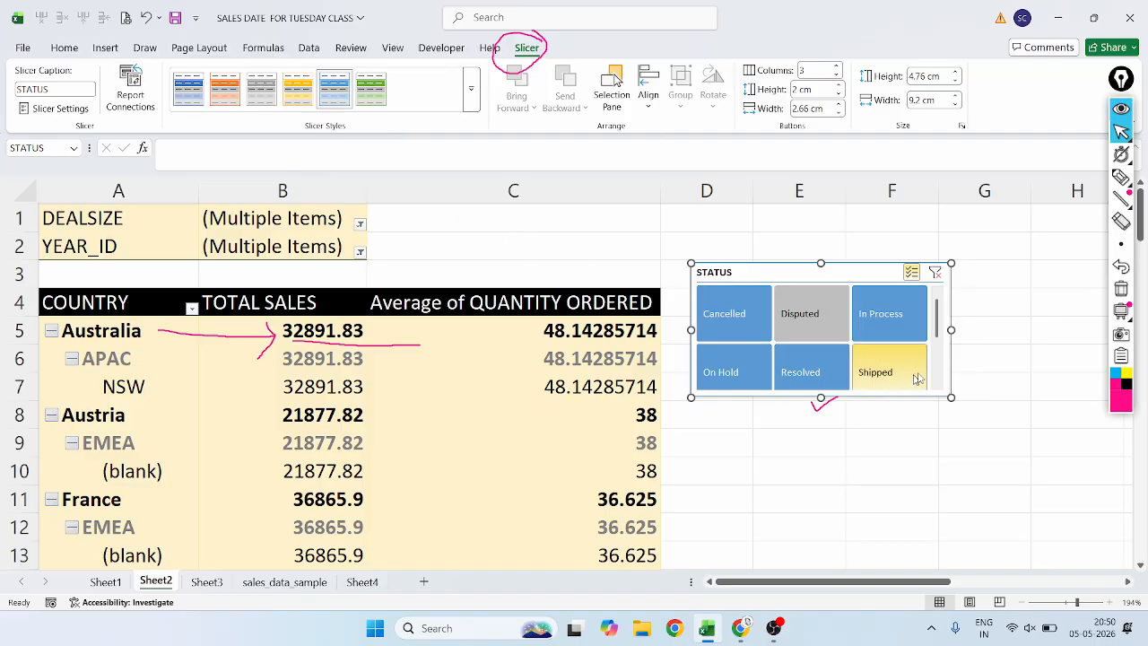
left_click_drag(948, 394, 984, 414)
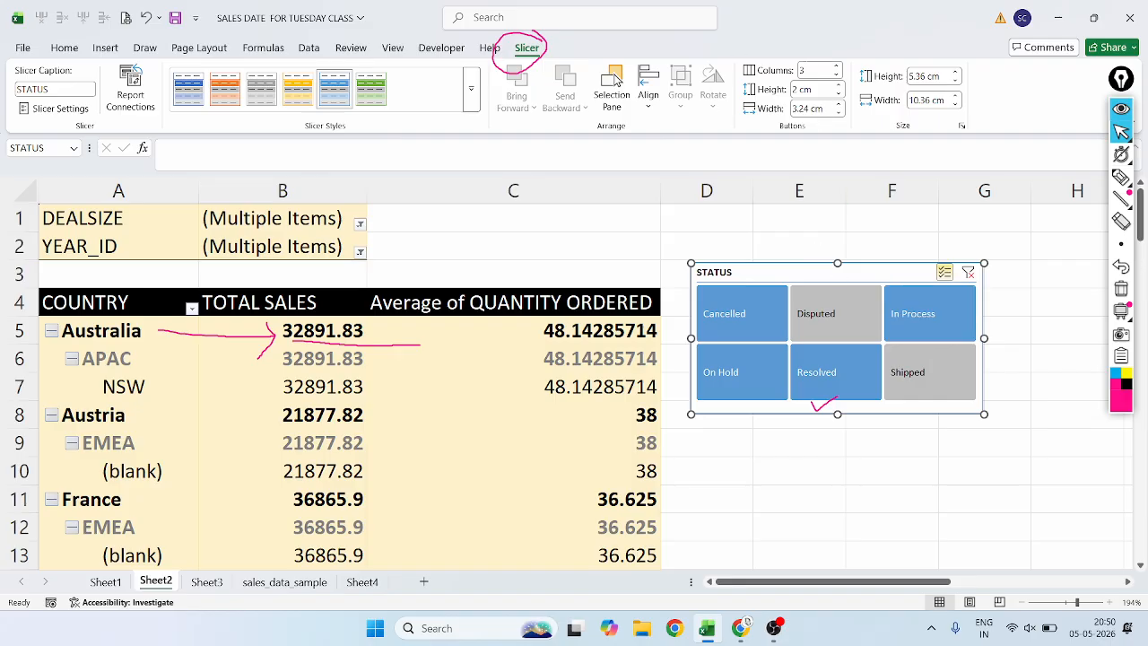
Set the slicer's button width to 2 cm, and resize the slicer to about 5.38 cm by 8.25 cm.
left_click(812, 70)
key("Escape")
left_click(809, 109)
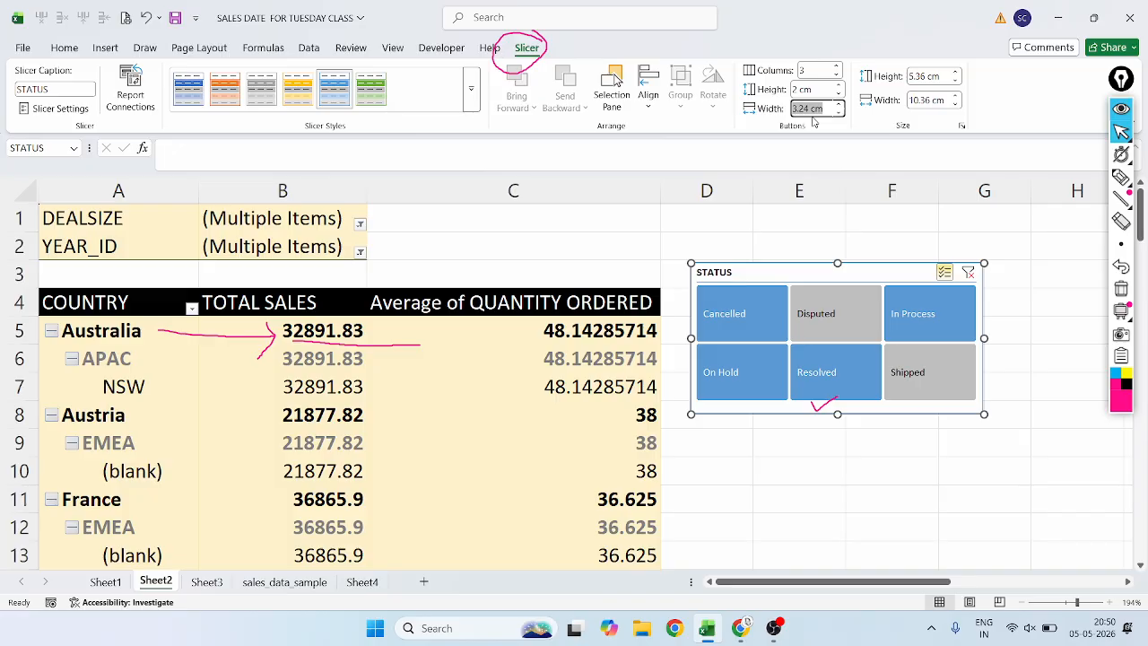
key("BackSpace")
type("2")
key("Return")
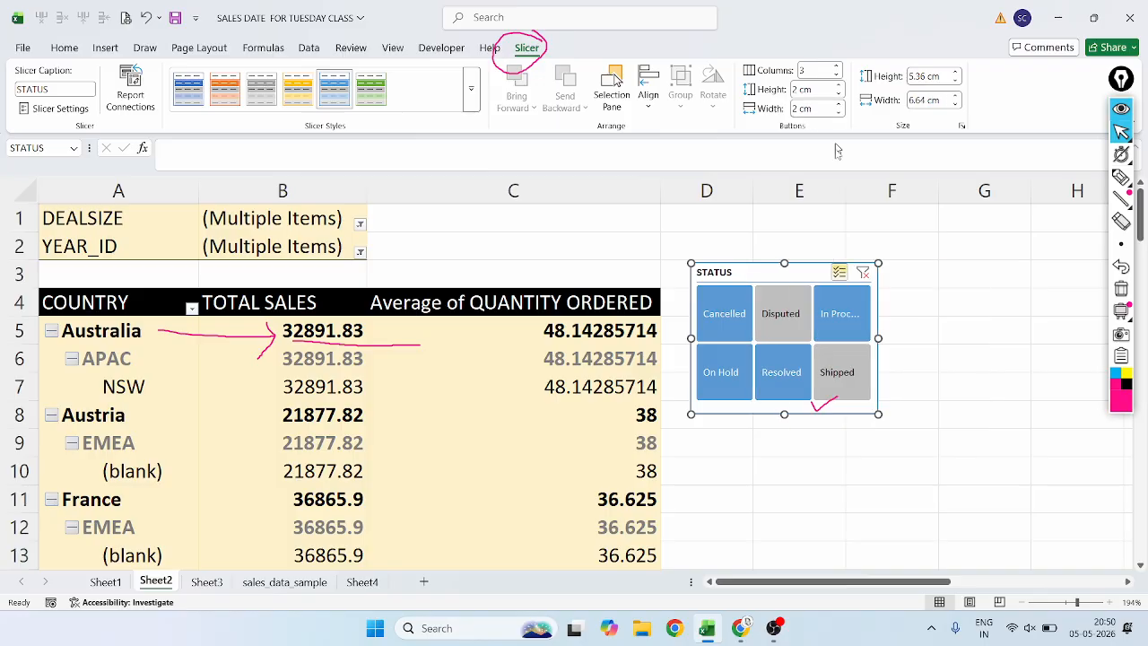
left_click_drag(878, 414, 924, 436)
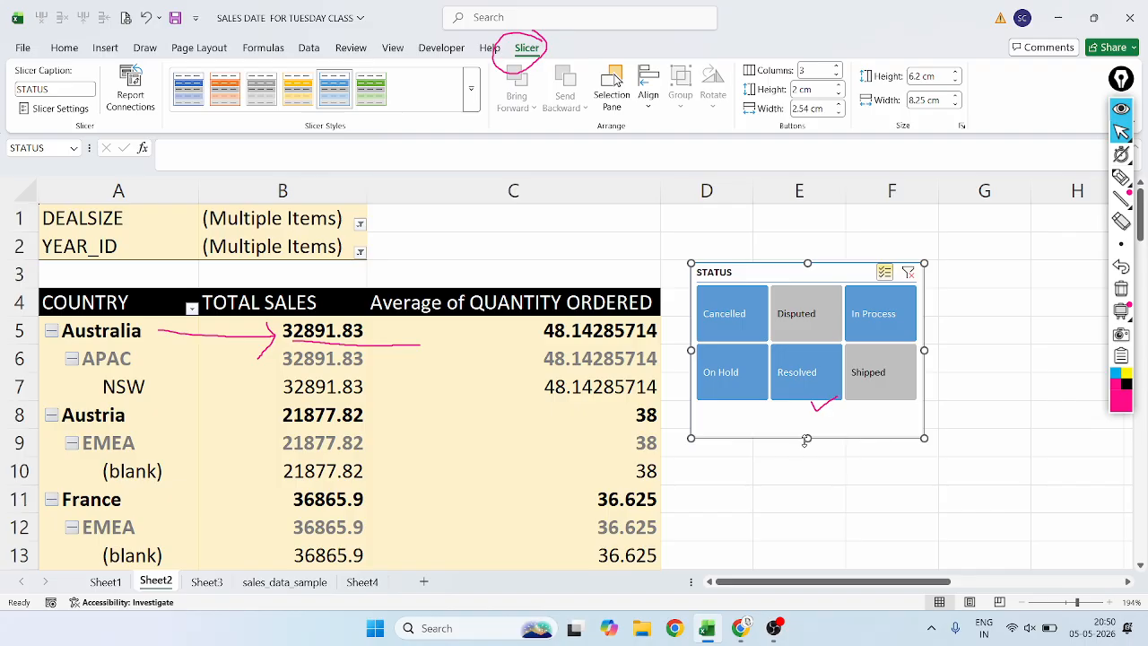
left_click_drag(806, 439, 807, 414)
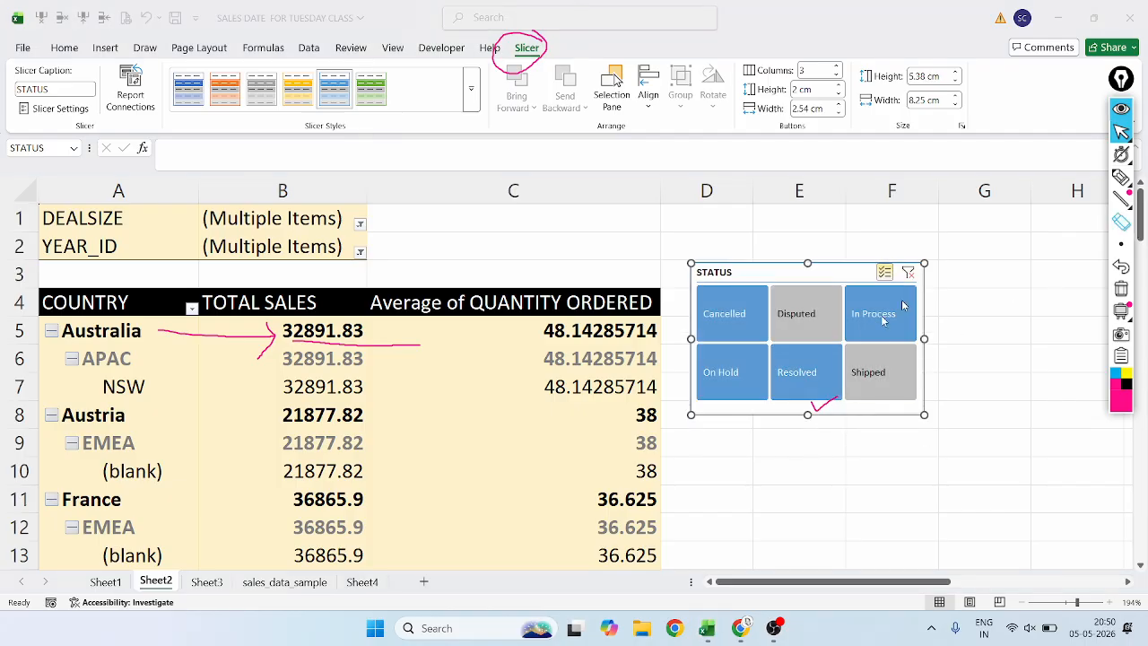
Erase the annotation tick mark at the slicer's lower edge and return to the pointer.
left_click(1121, 221)
left_click(817, 413)
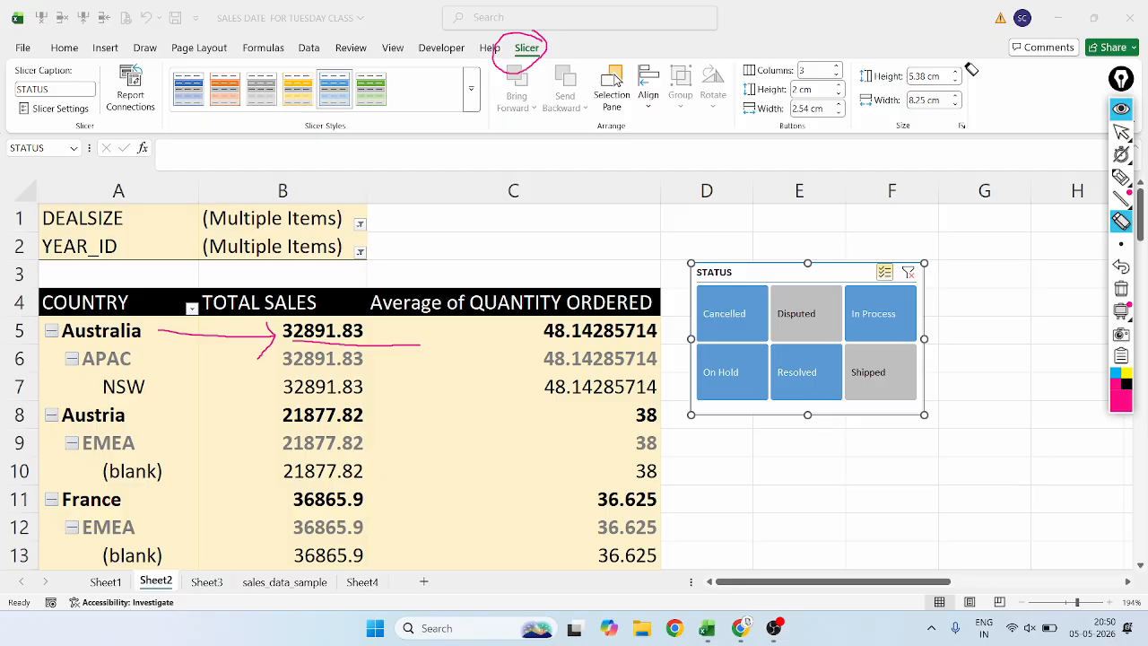
left_click(1121, 132)
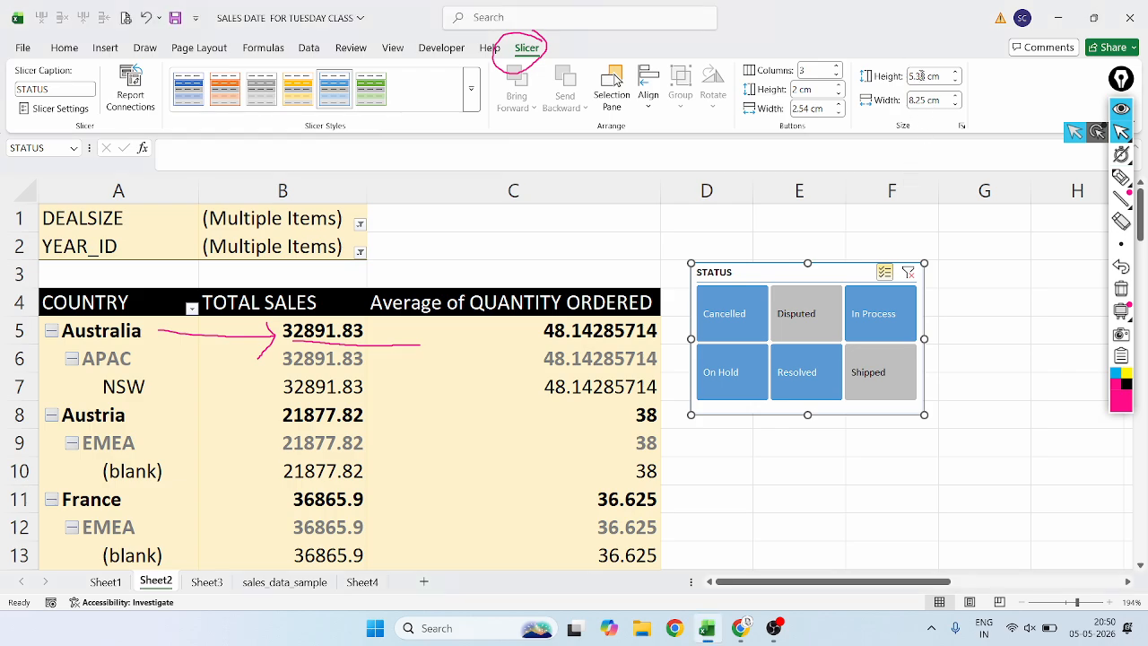
Set the slicer's overall height to 2 cm, and stretch it back to a height of about 5.23 cm.
left_click(924, 76)
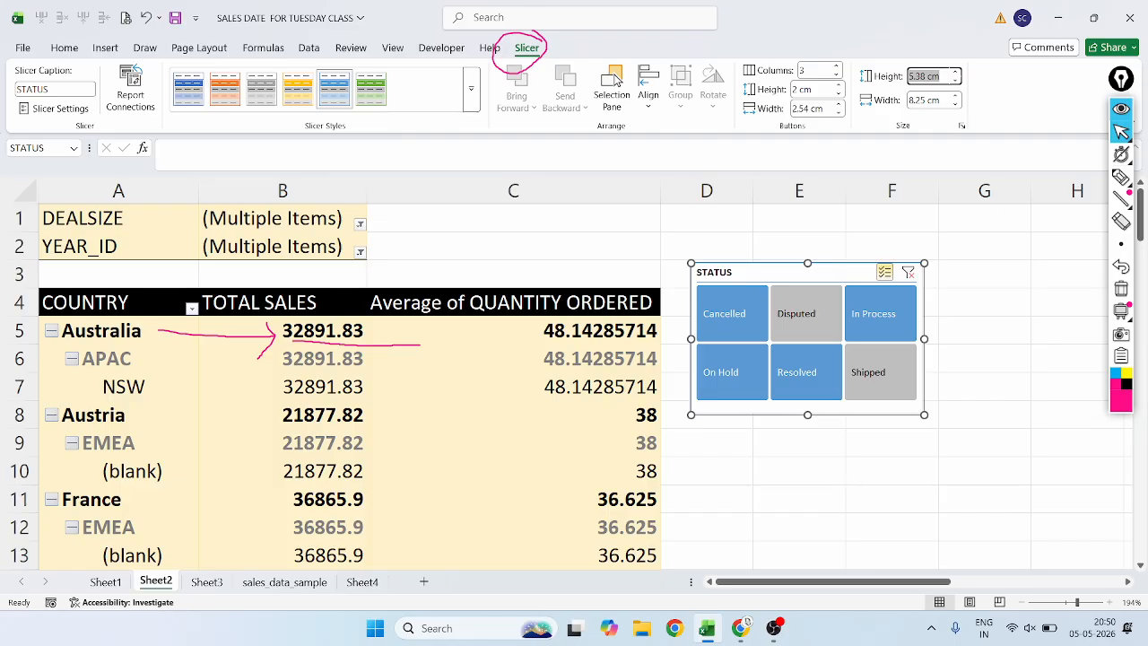
key("BackSpace")
type("2")
key("Return")
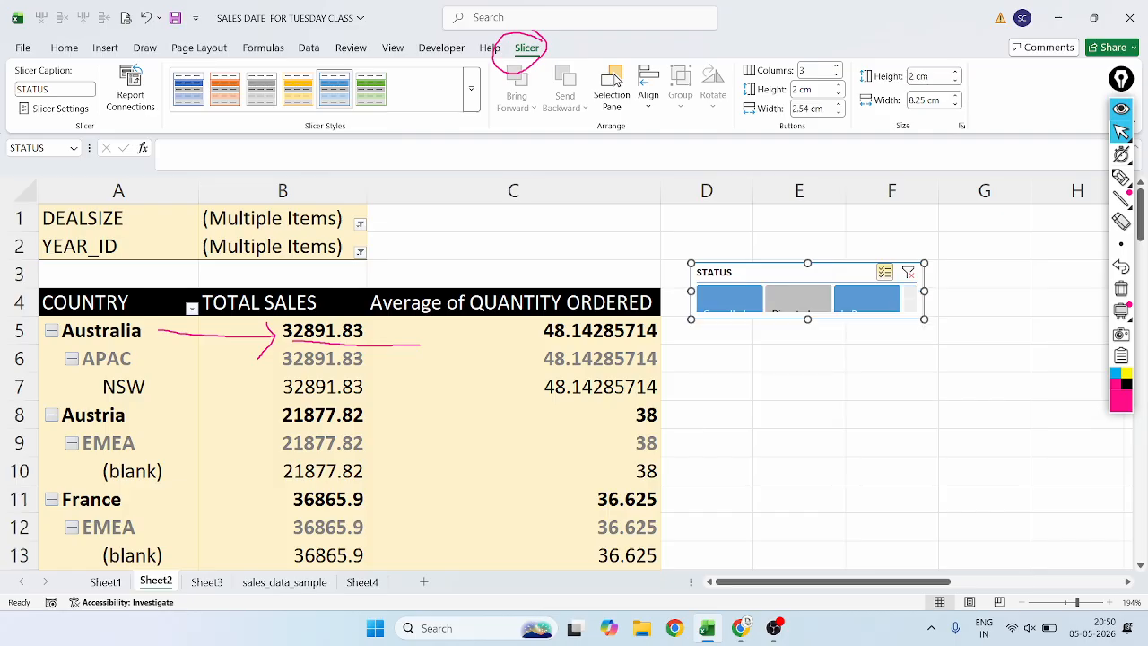
left_click_drag(808, 320, 807, 407)
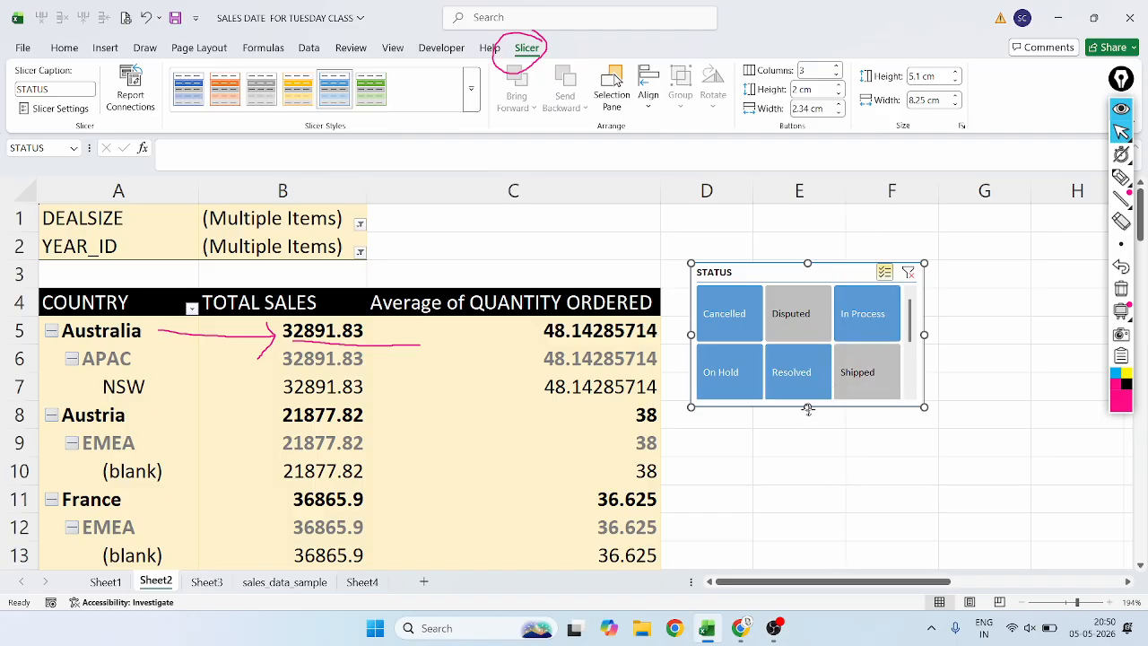
mouse_move(808, 408)
left_mouse_down()
mouse_move(819, 348)
mouse_move(818, 411)
left_mouse_up()
Circle the slicer's size Height setting and underline its Width setting with the annotation pen, and return to the pointer.
left_click(1121, 176)
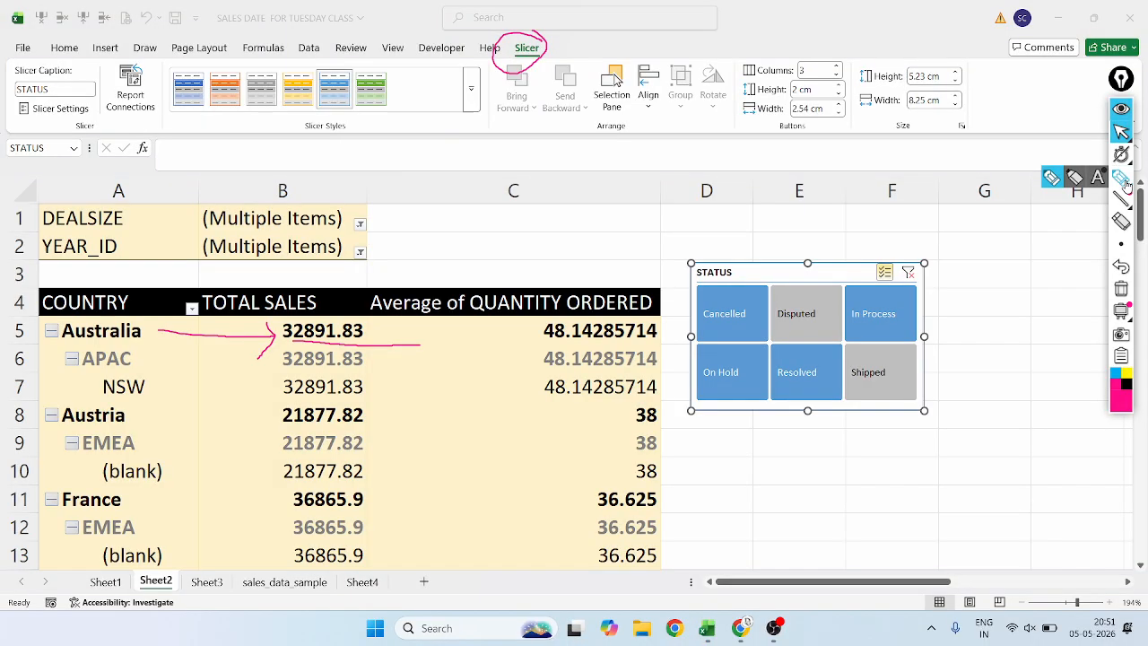
mouse_move(958, 57)
left_mouse_down()
mouse_move(904, 61)
mouse_move(905, 91)
mouse_move(951, 94)
mouse_move(971, 67)
mouse_move(956, 70)
left_mouse_up()
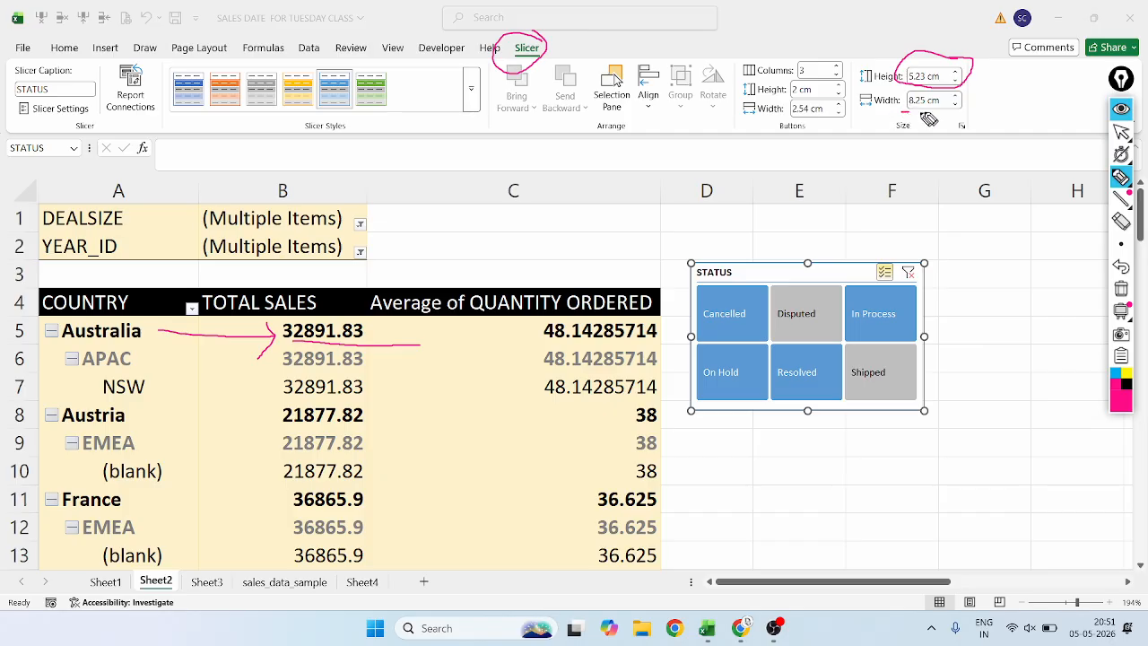
mouse_move(958, 111)
left_mouse_down()
mouse_move(894, 116)
mouse_move(951, 117)
left_mouse_up()
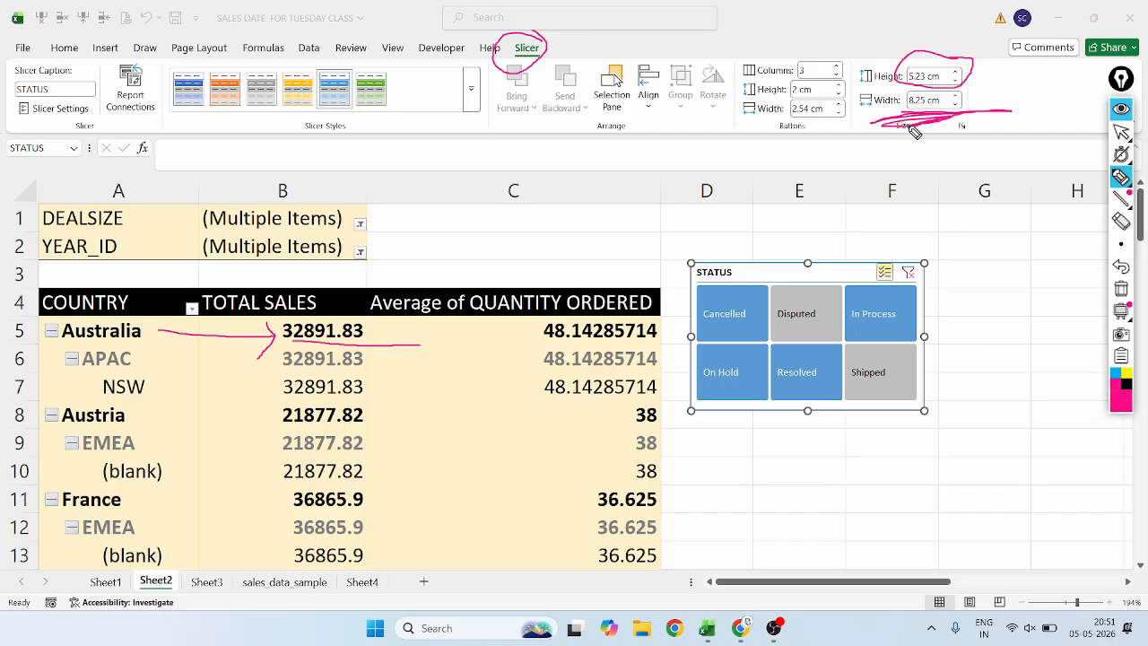
left_click(1121, 132)
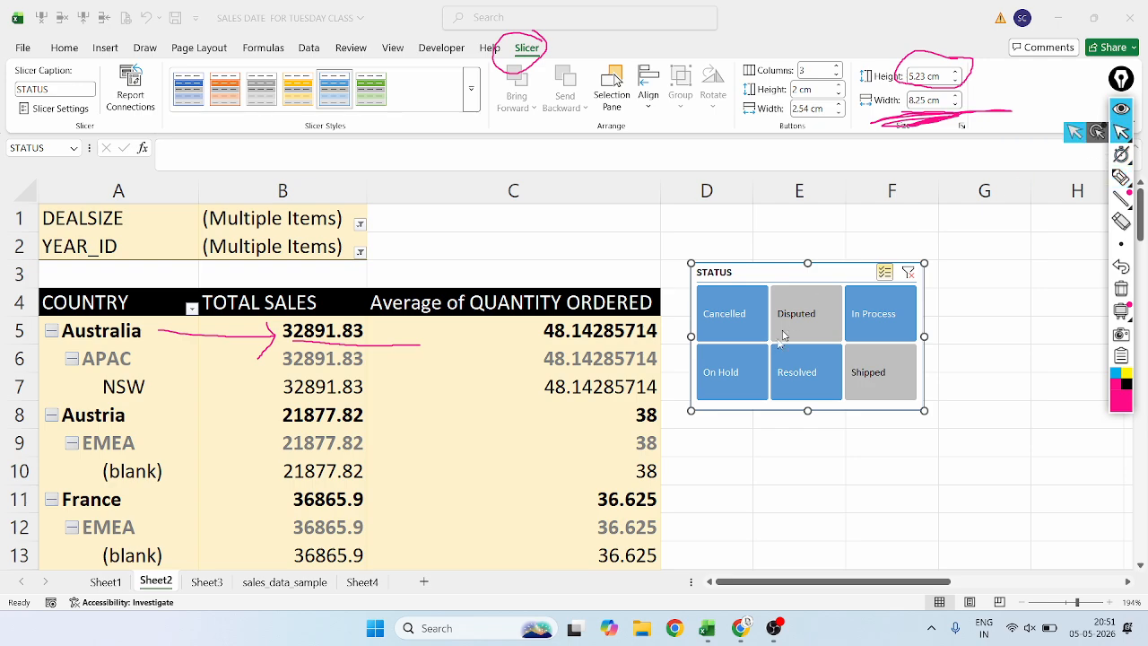
Shrink the slicer to a height of about 2.16 cm and circle its Height value with the annotation pen.
left_click_drag(808, 411, 835, 323)
left_click(1121, 178)
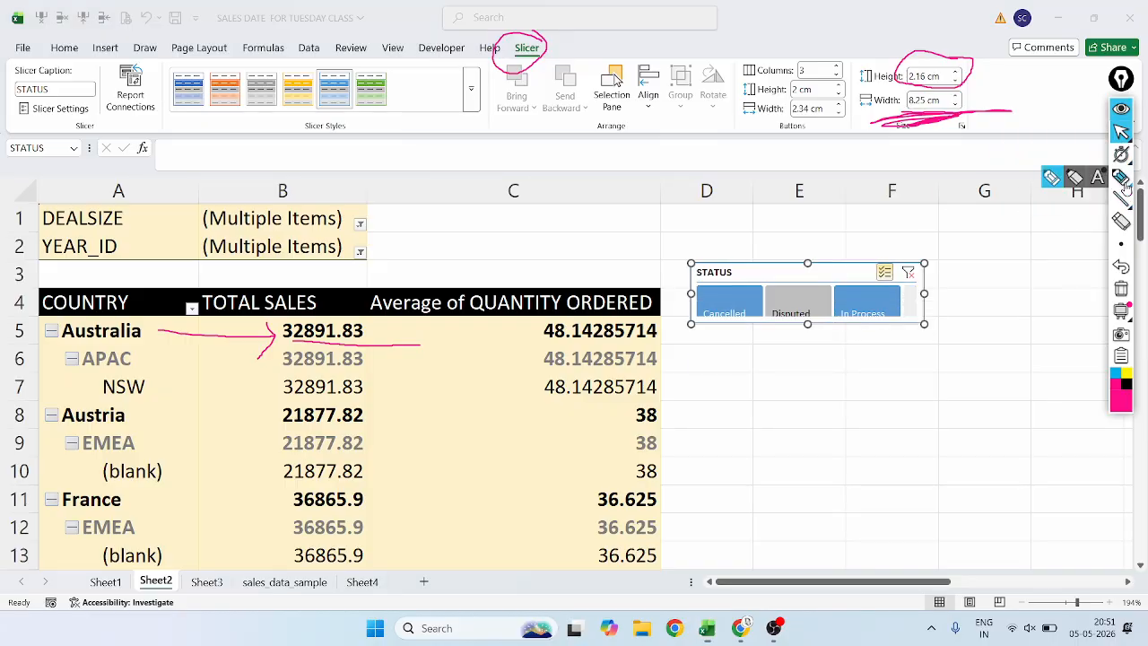
mouse_move(947, 70)
left_mouse_down()
mouse_move(886, 72)
mouse_move(953, 95)
mouse_move(933, 56)
mouse_move(897, 78)
left_mouse_up()
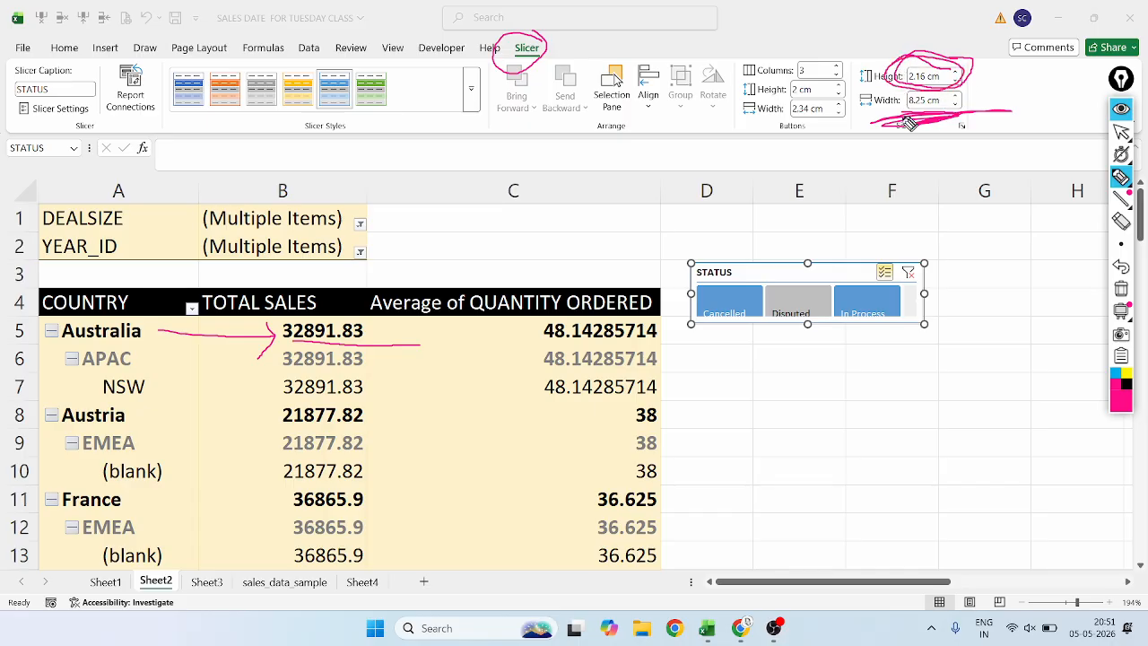
left_click(1121, 131)
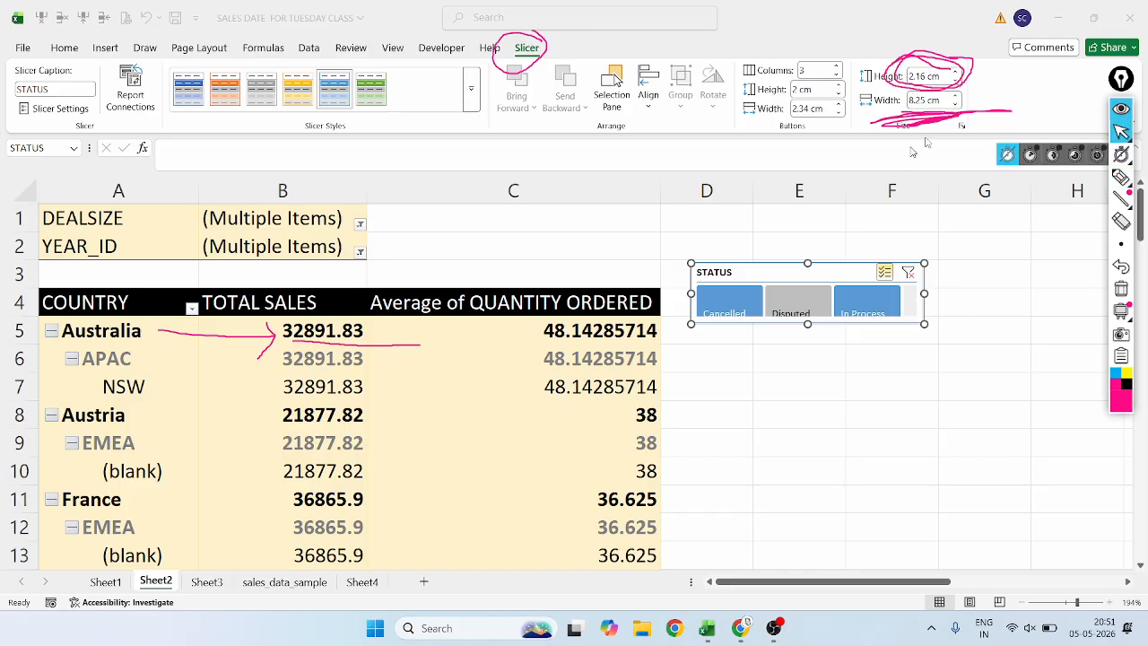
Erase the annotation marks around the slicer's size settings and return to the pointer.
left_click(1121, 221)
left_click(958, 117)
left_click(944, 52)
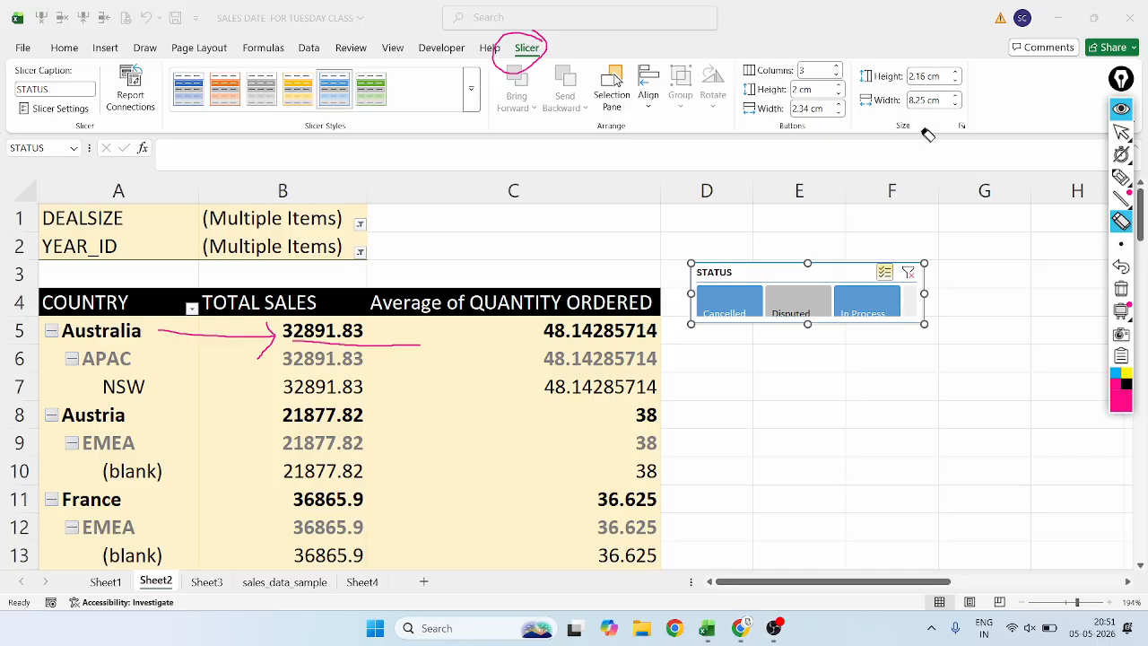
left_click(1121, 132)
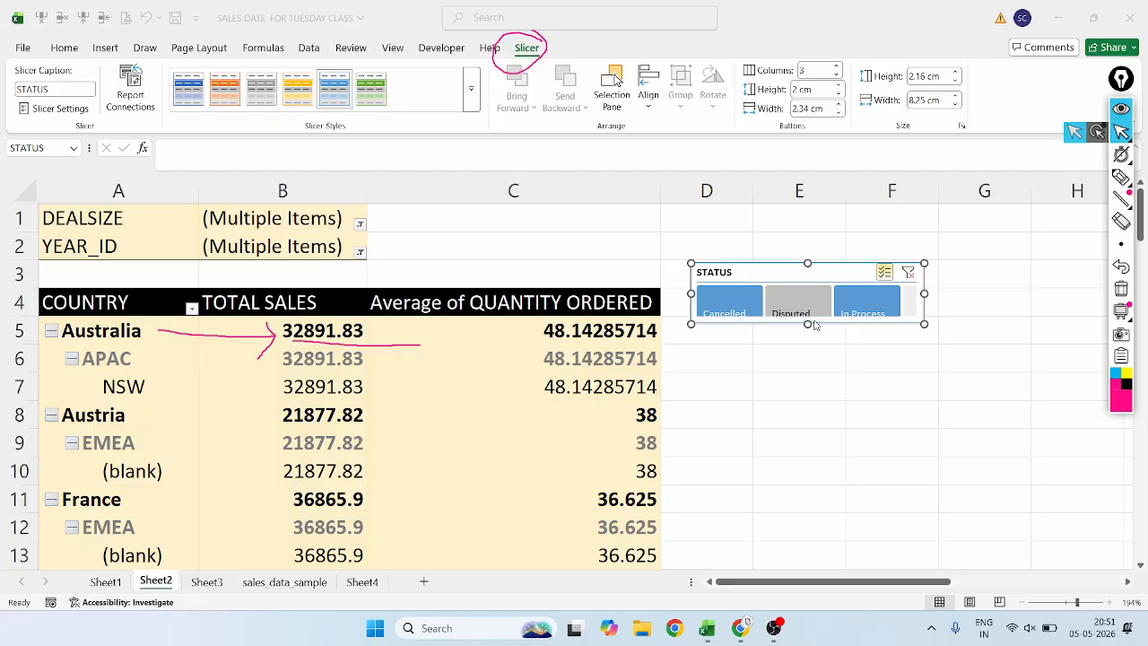
Stretch the slicer to a height of about 5.23 cm and narrow it to a width of about 7.99 cm.
left_click_drag(813, 327, 803, 410)
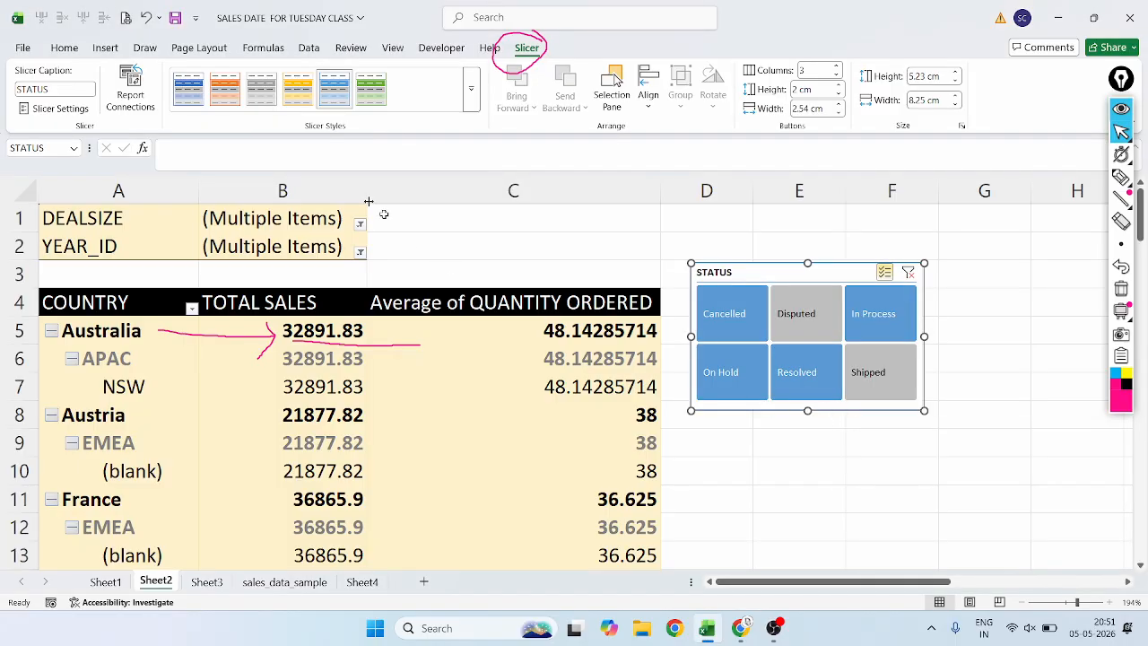
left_click(930, 332)
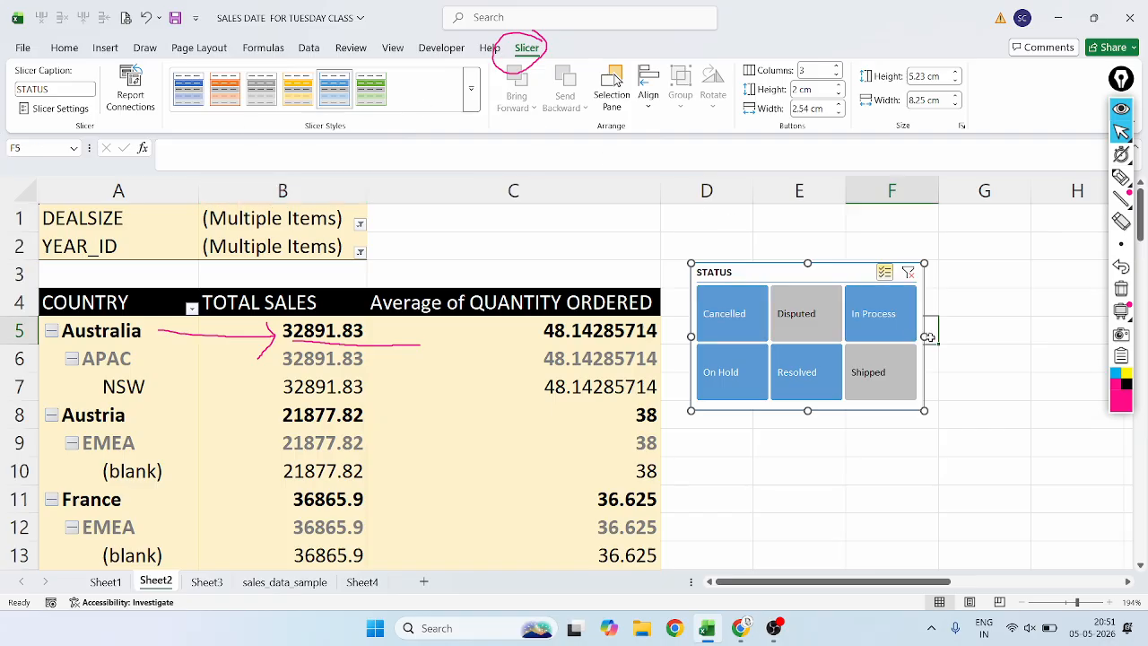
left_click(923, 336)
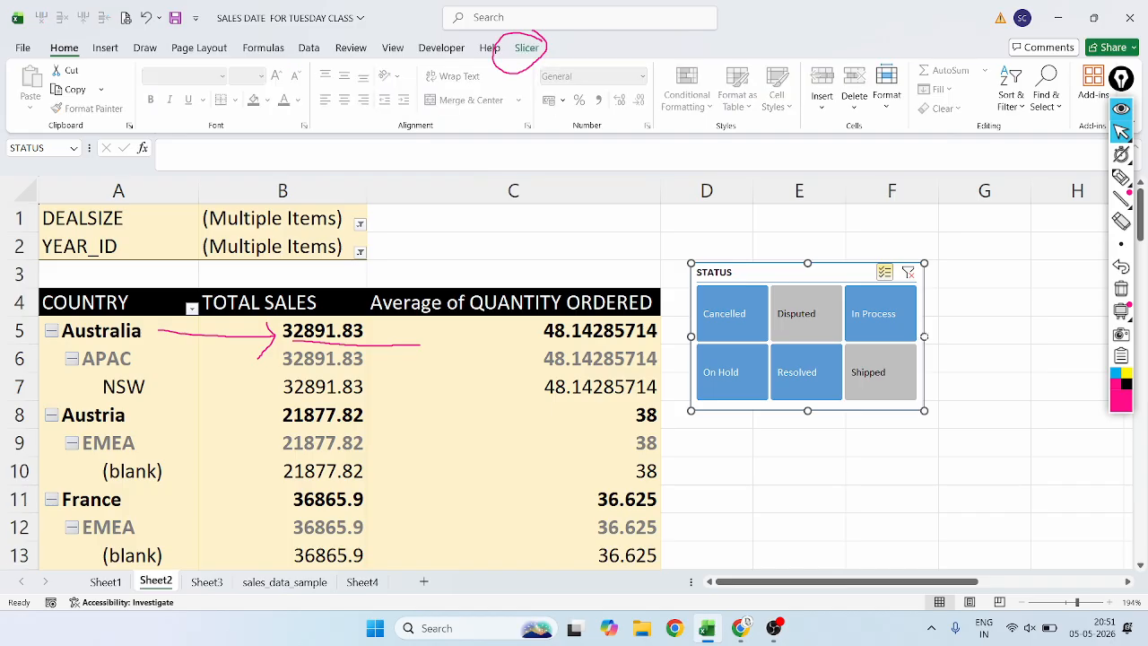
left_click_drag(923, 336, 916, 336)
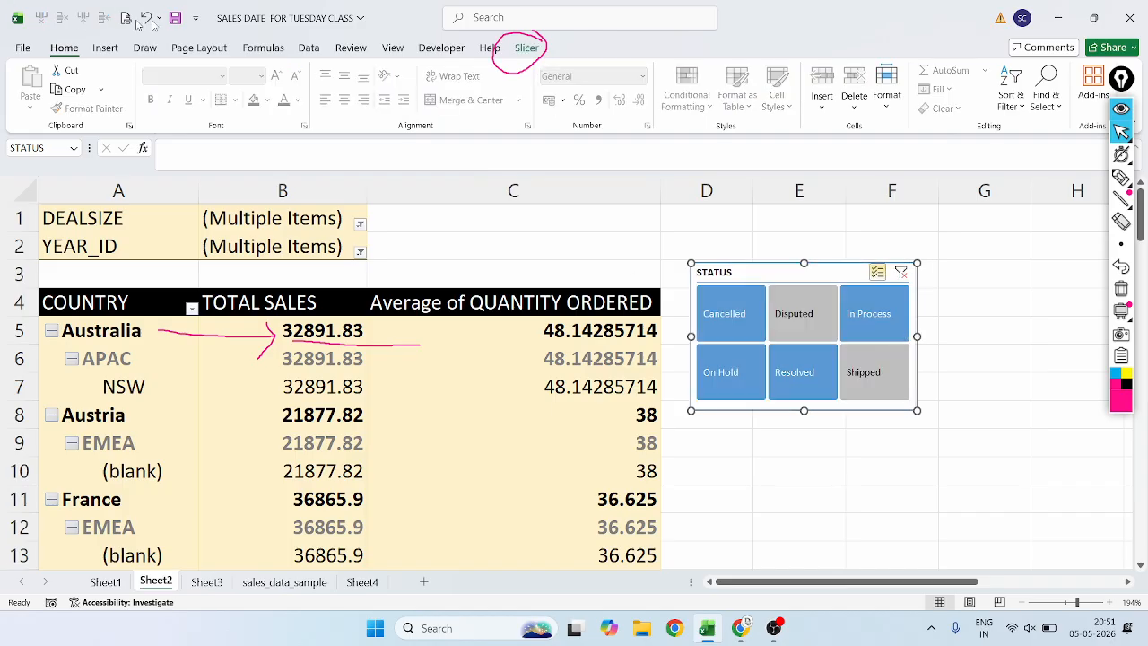
Circle the slicer's Arrange tools, Report Connections and caption settings with the annotation pen, and return to the pointer.
left_click(527, 49)
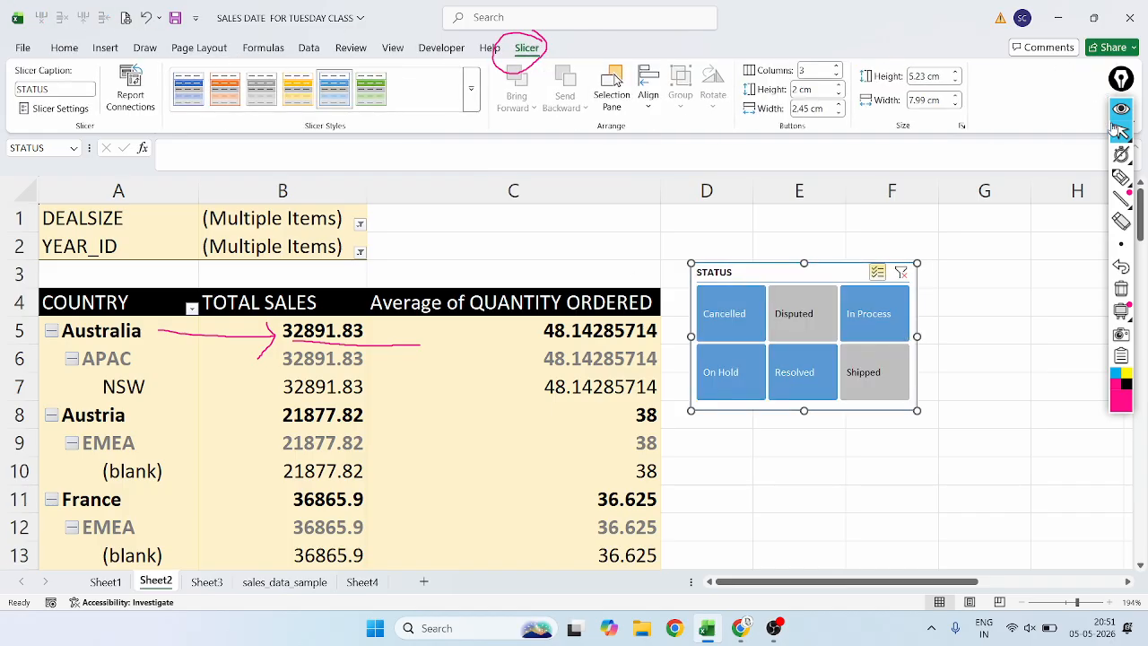
left_click(1121, 176)
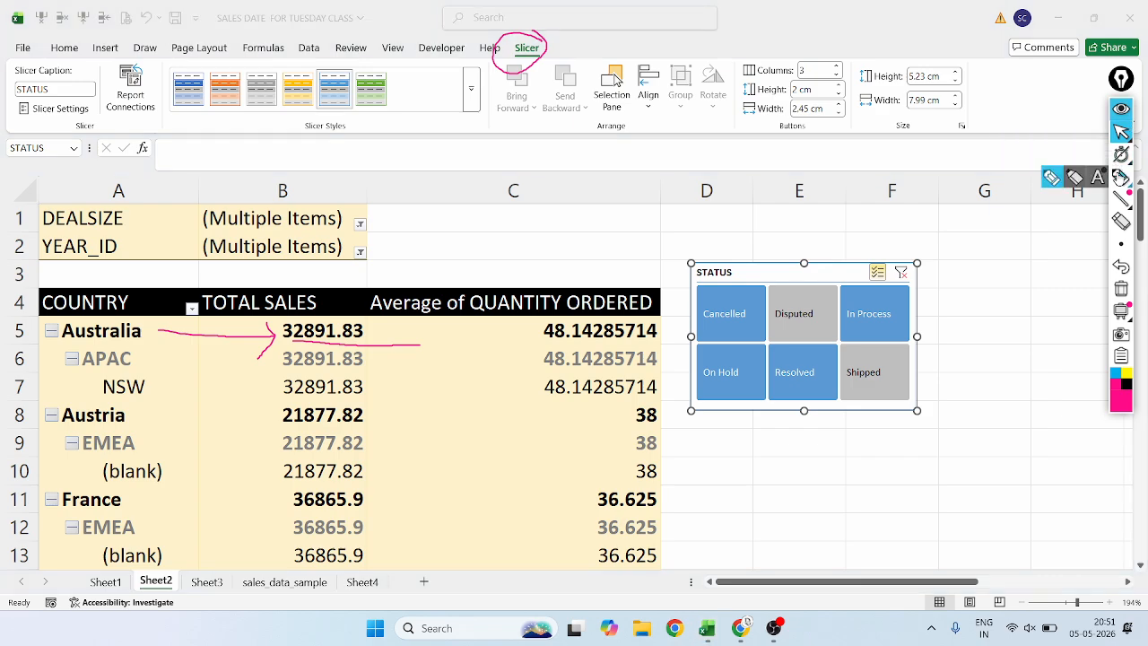
mouse_move(619, 55)
left_mouse_down()
mouse_move(804, 79)
mouse_move(606, 49)
left_mouse_up()
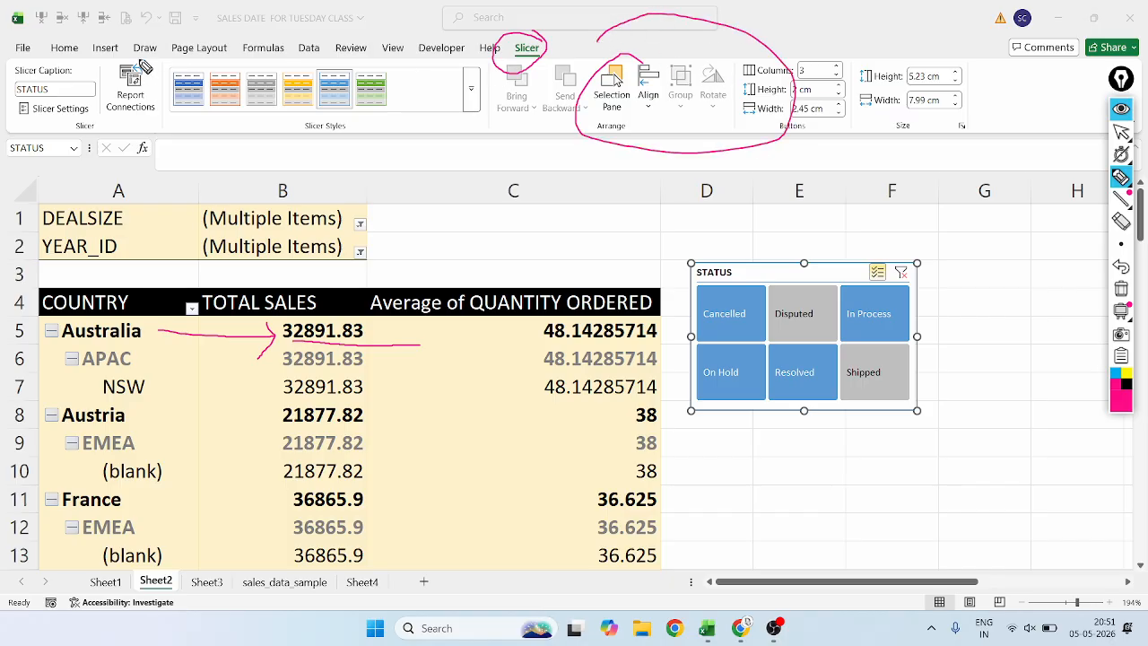
mouse_move(139, 51)
left_mouse_down()
mouse_move(102, 70)
mouse_move(186, 90)
mouse_move(136, 47)
mouse_move(46, 61)
mouse_move(32, 155)
mouse_move(77, 41)
mouse_move(59, 40)
left_mouse_up()
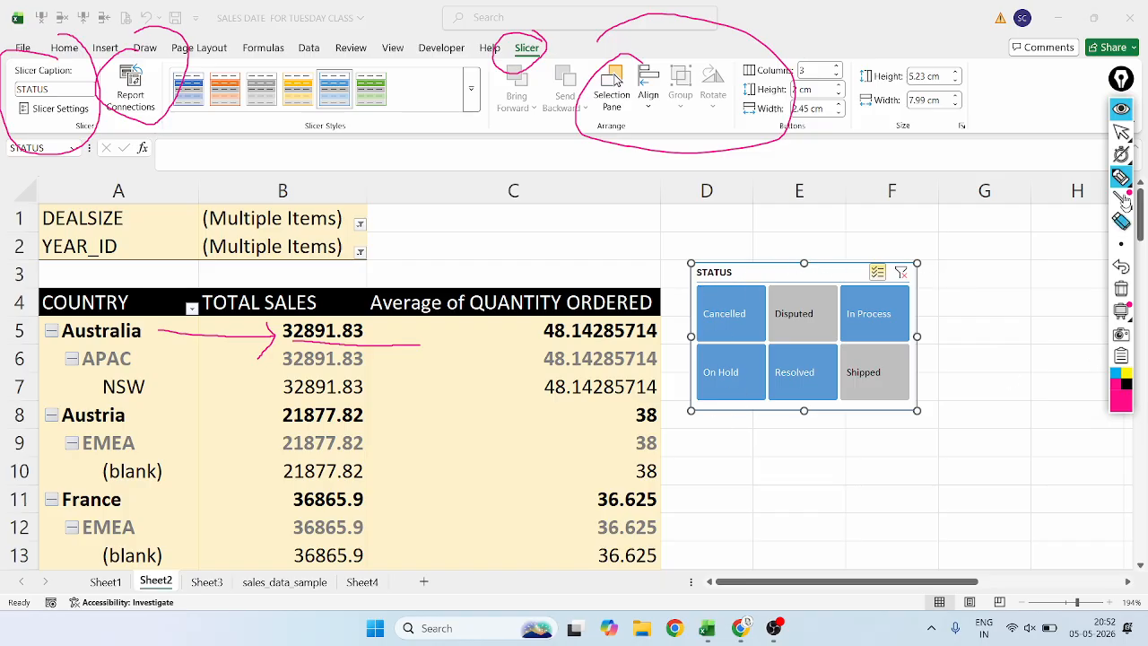
left_click(1125, 132)
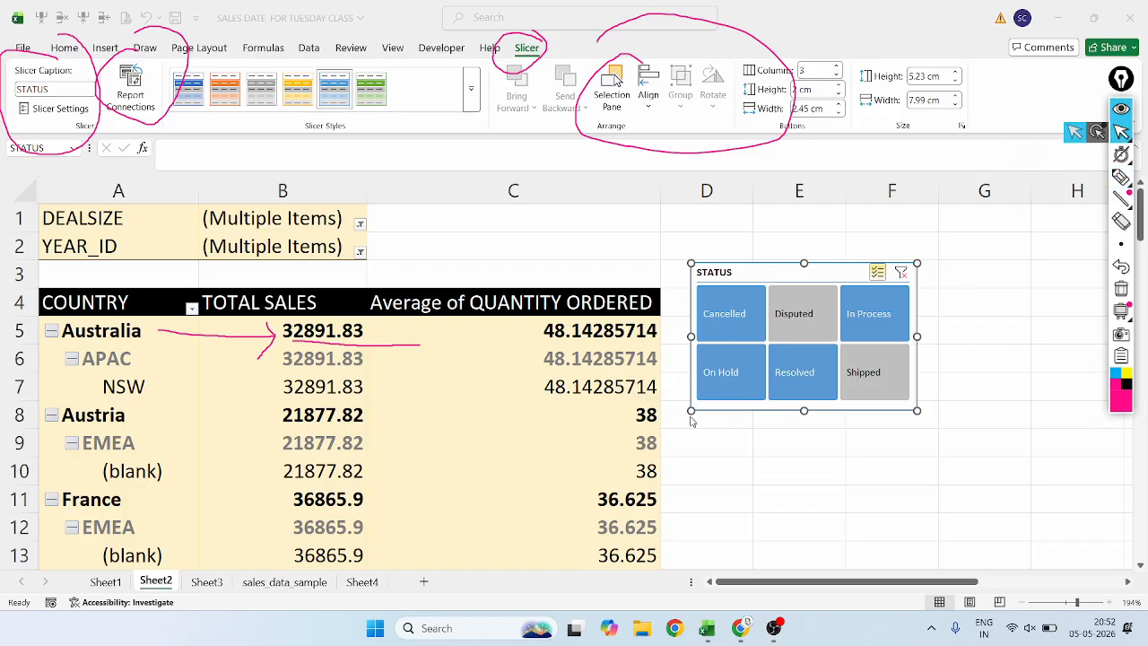
Enlarge the slicer to about 9.1 cm high and 12.66 cm wide, and circle its STATUS header with the annotation pen.
left_click_drag(691, 412, 558, 519)
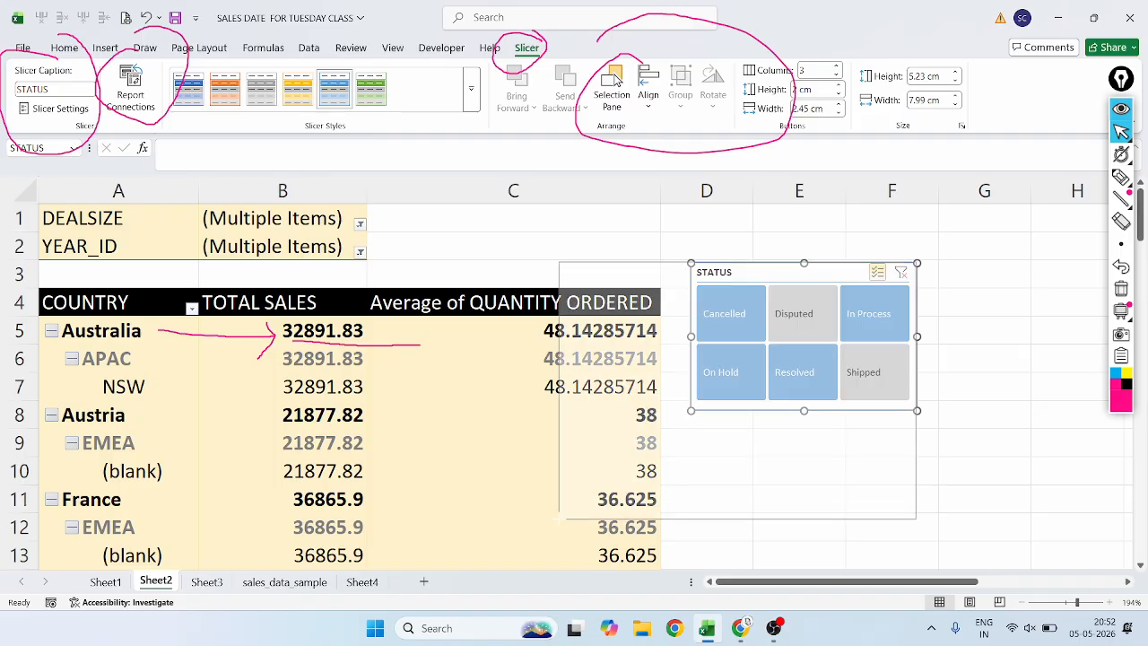
left_click(1121, 177)
mouse_move(592, 263)
left_mouse_down()
mouse_move(551, 269)
mouse_move(618, 291)
mouse_move(592, 256)
mouse_move(577, 257)
left_mouse_up()
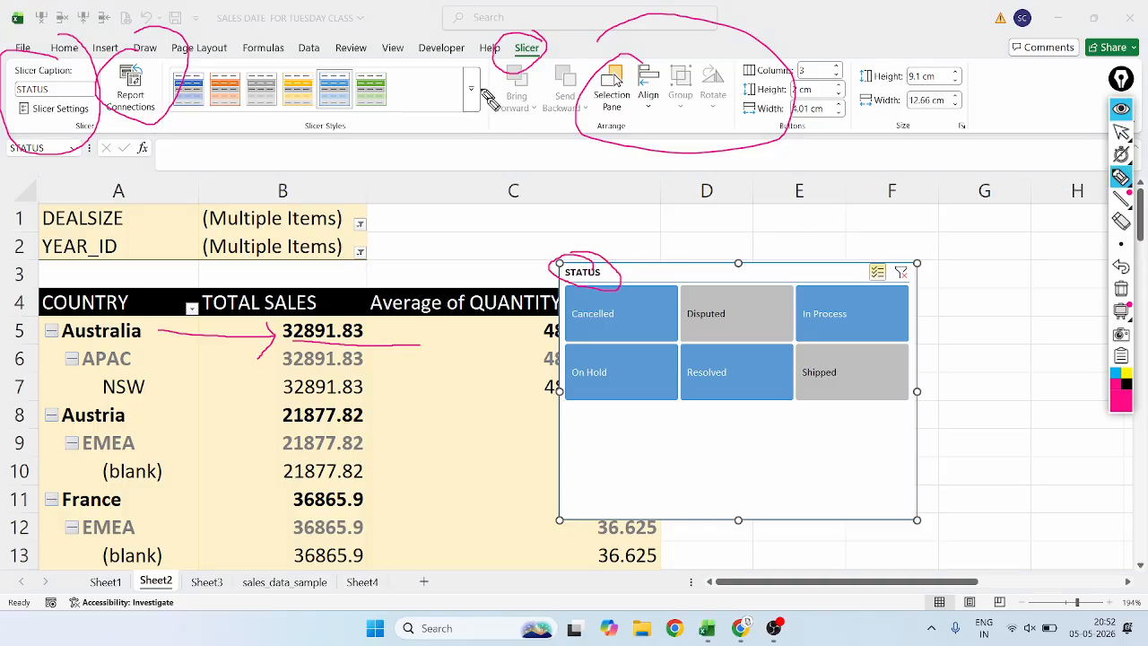
left_click(1121, 134)
Change the slicer's caption to CURRENT STATUS.
left_click(63, 92)
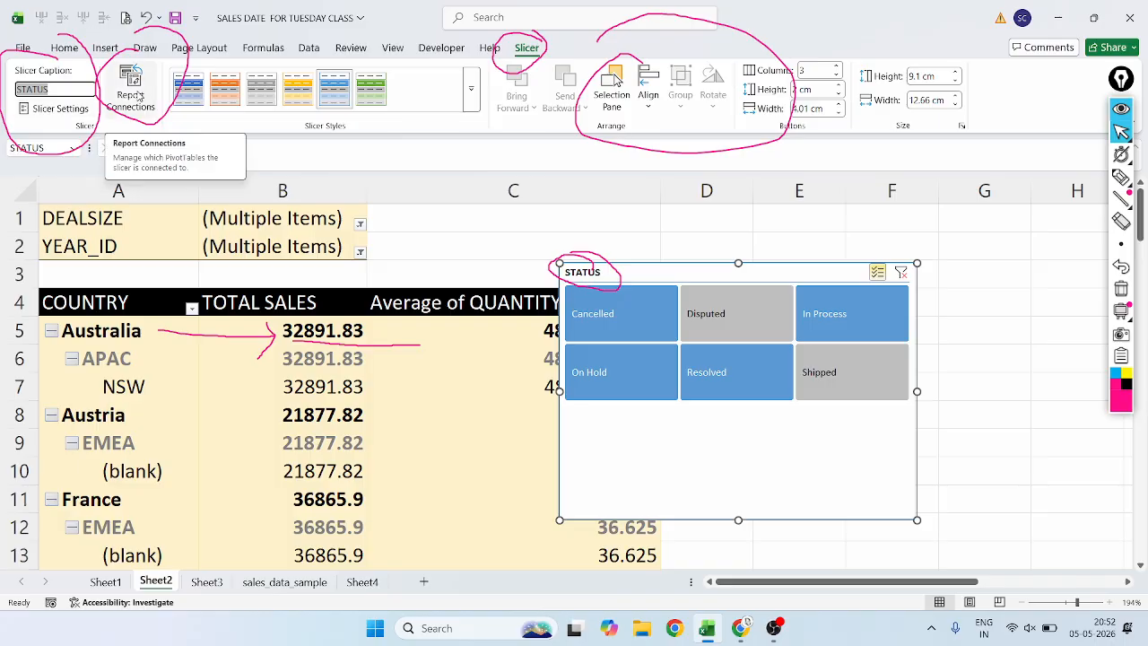
key("BackSpace")
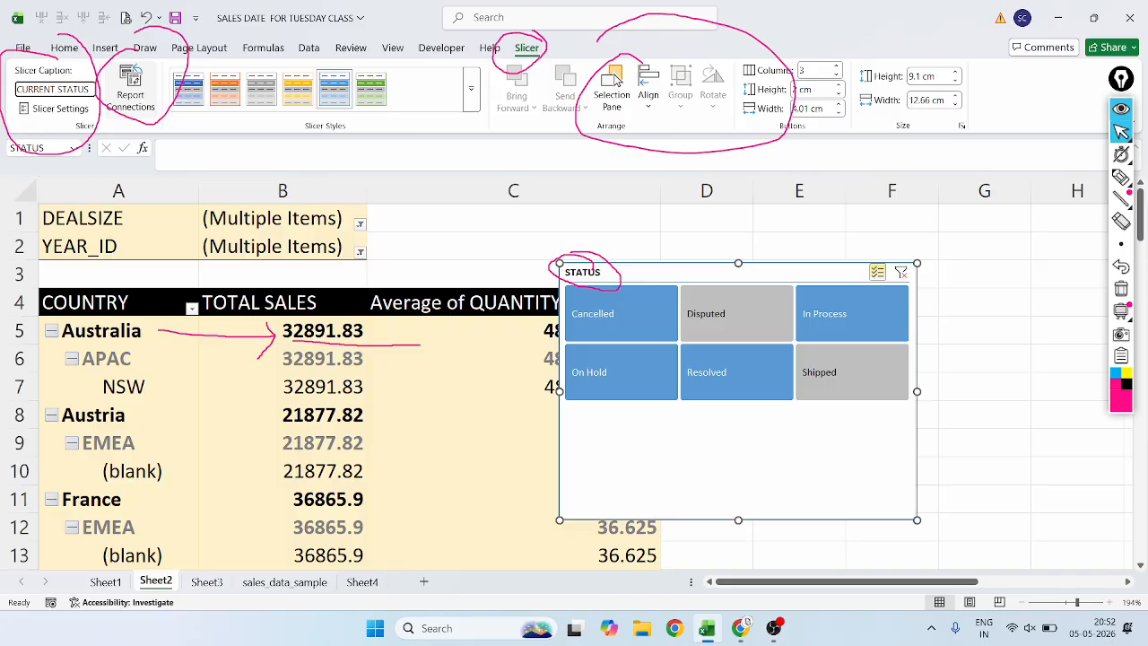
key("Return")
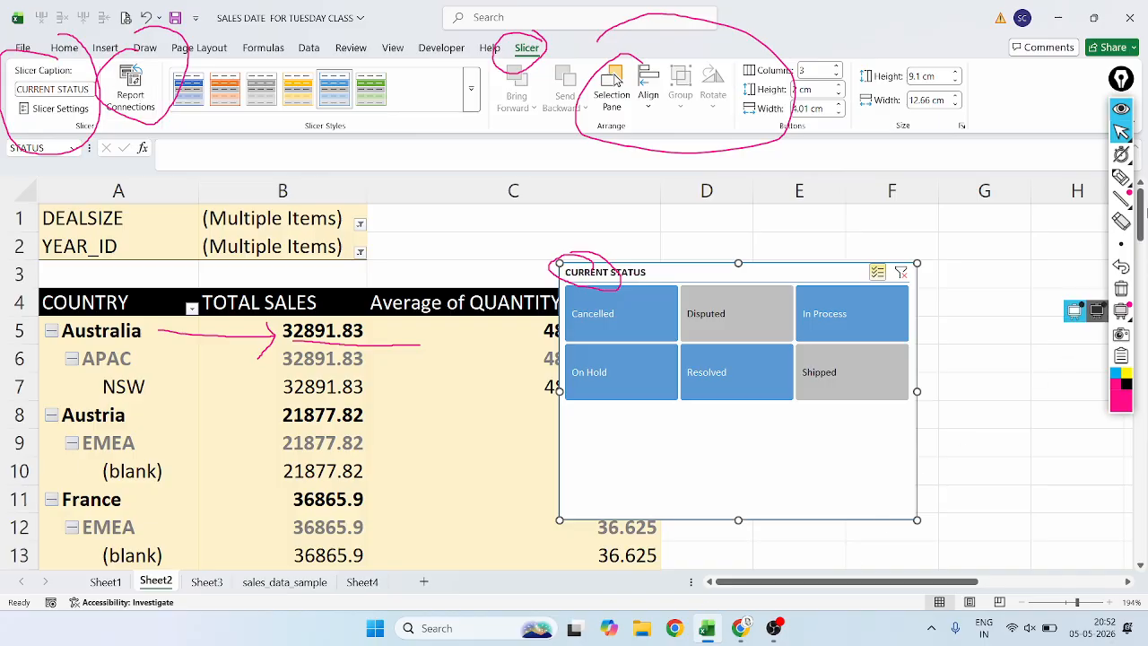
Mark the slicer's CURRENT STATUS header with the annotation pen, undo the latest marks, and underline the header cleanly.
left_click(1121, 177)
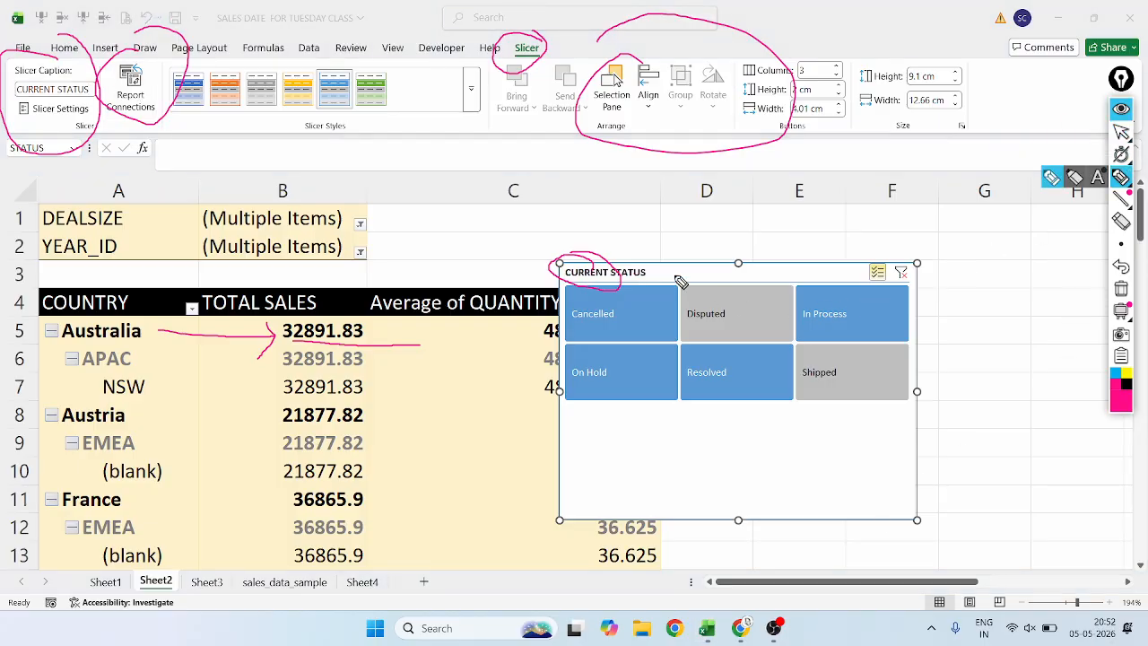
mouse_move(677, 275)
left_mouse_down()
mouse_move(509, 261)
mouse_move(667, 266)
mouse_move(632, 269)
left_mouse_up()
left_click_drag(563, 294, 675, 296)
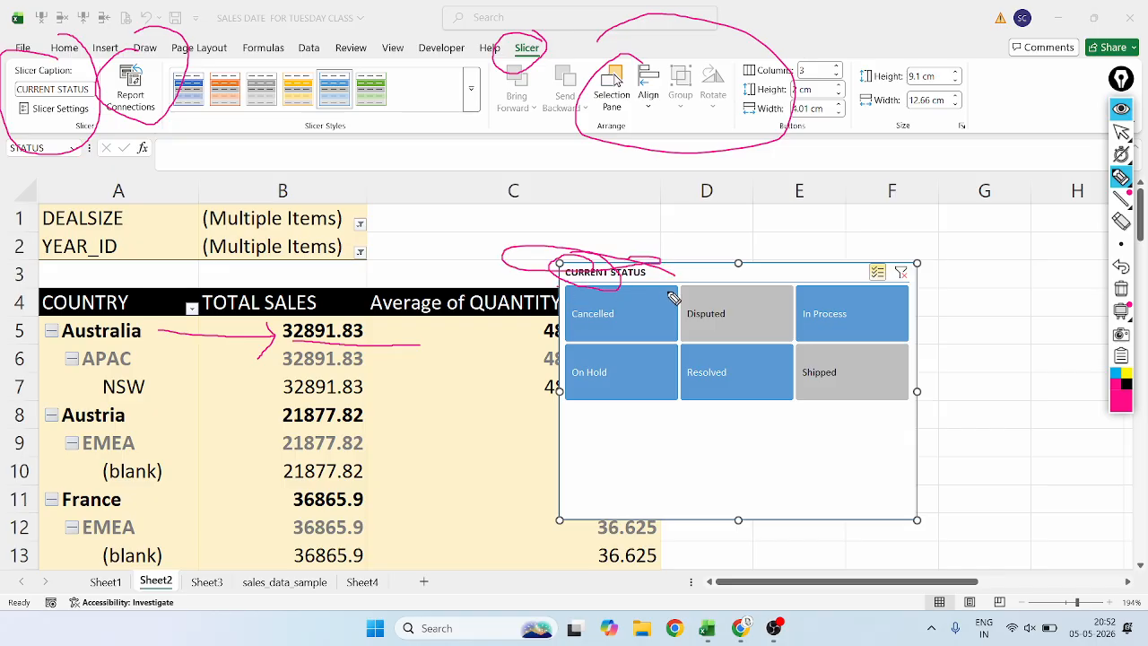
left_click(1121, 266)
left_click(1121, 267)
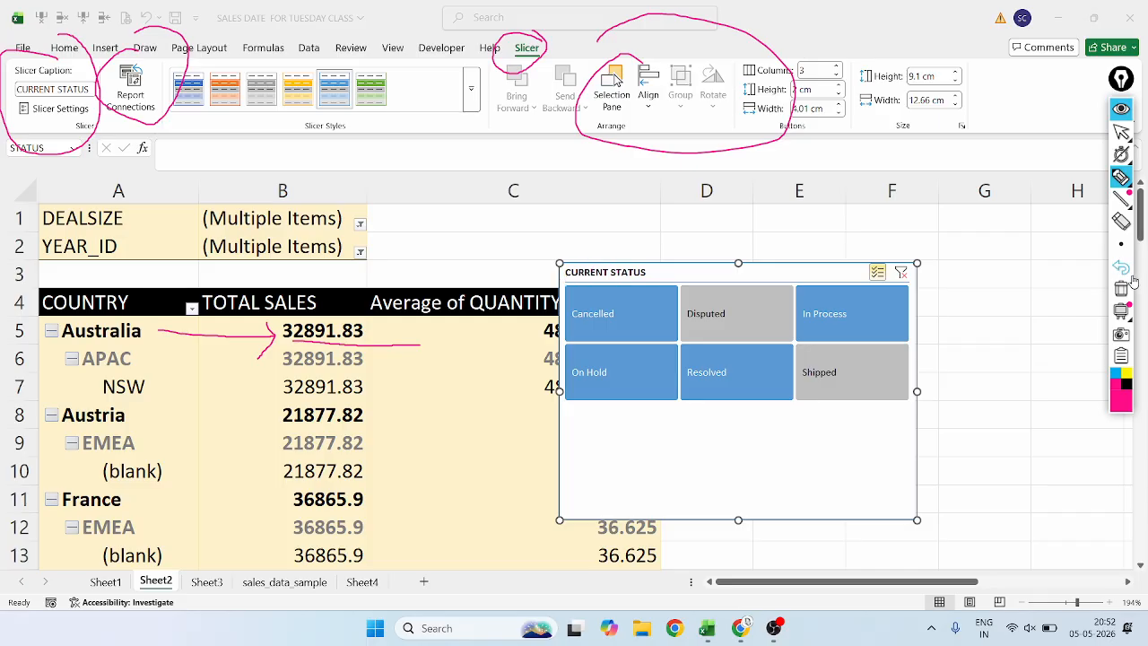
left_click(1121, 267)
mouse_move(573, 287)
left_mouse_down()
mouse_move(646, 281)
mouse_move(644, 294)
mouse_move(621, 289)
left_mouse_up()
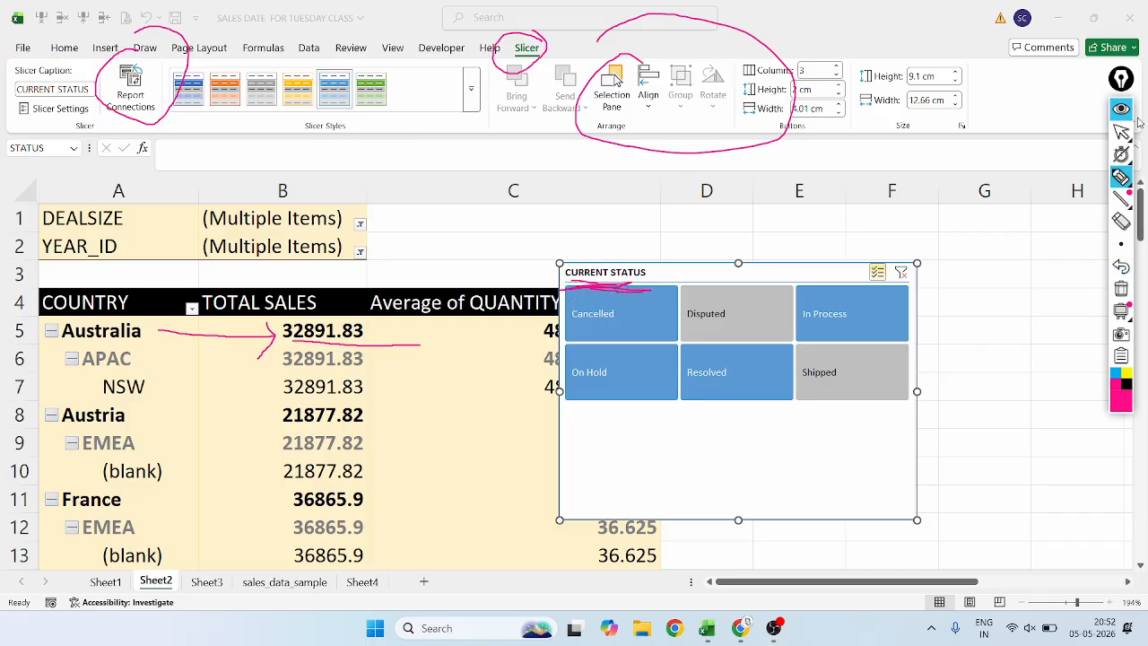
left_click(1121, 132)
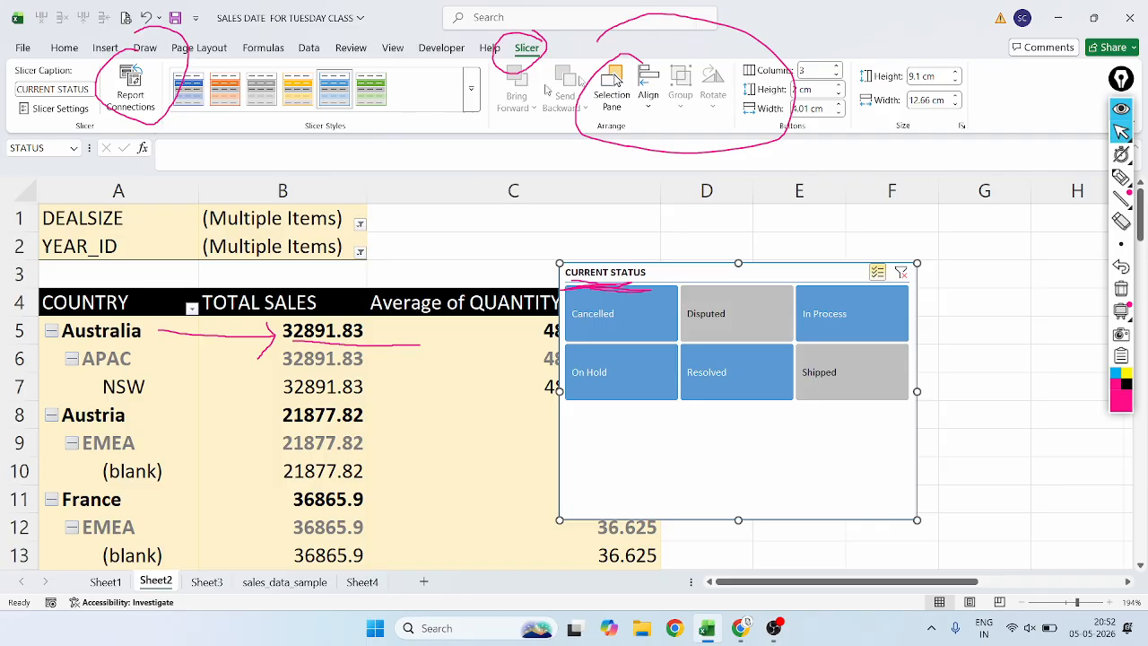
Erase all remaining annotation marks from the slicer settings, pivot table and slicer header, and return to the pointer.
left_click(1121, 221)
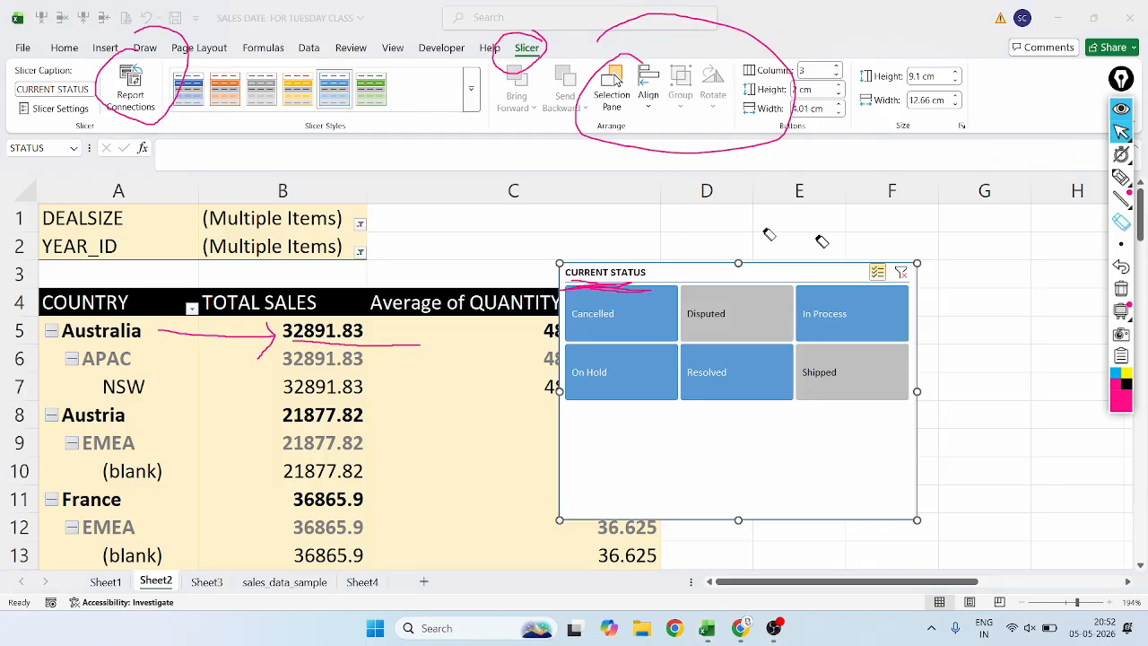
left_click(737, 130)
left_click(189, 88)
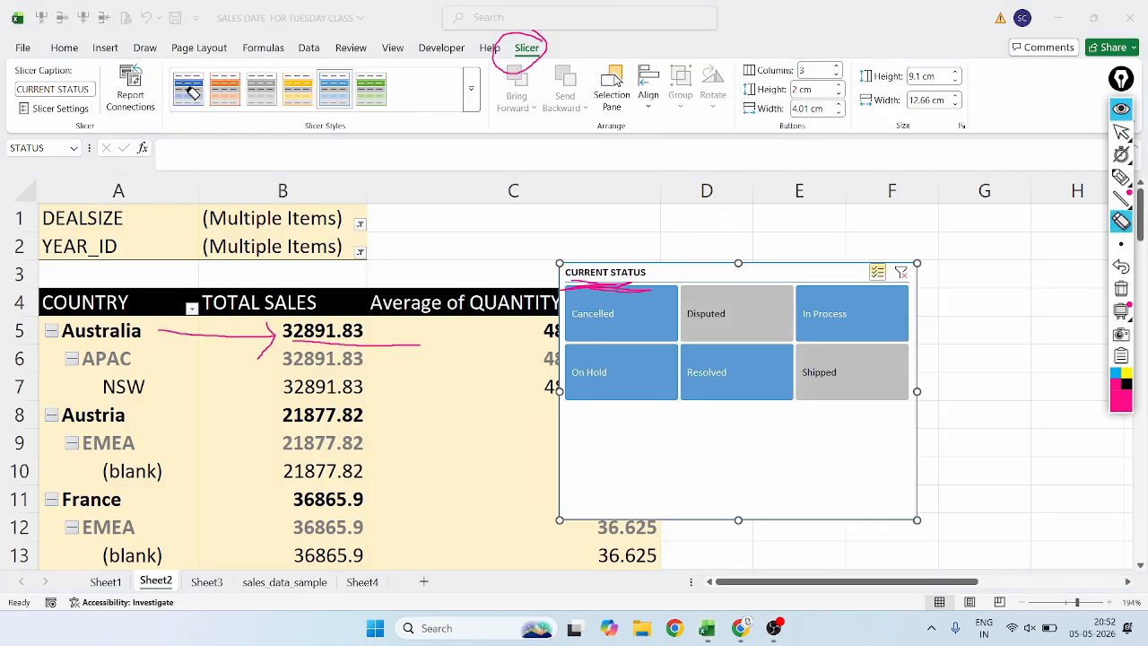
left_click(507, 65)
mouse_move(327, 343)
left_mouse_down()
mouse_move(242, 366)
mouse_move(613, 285)
left_mouse_up()
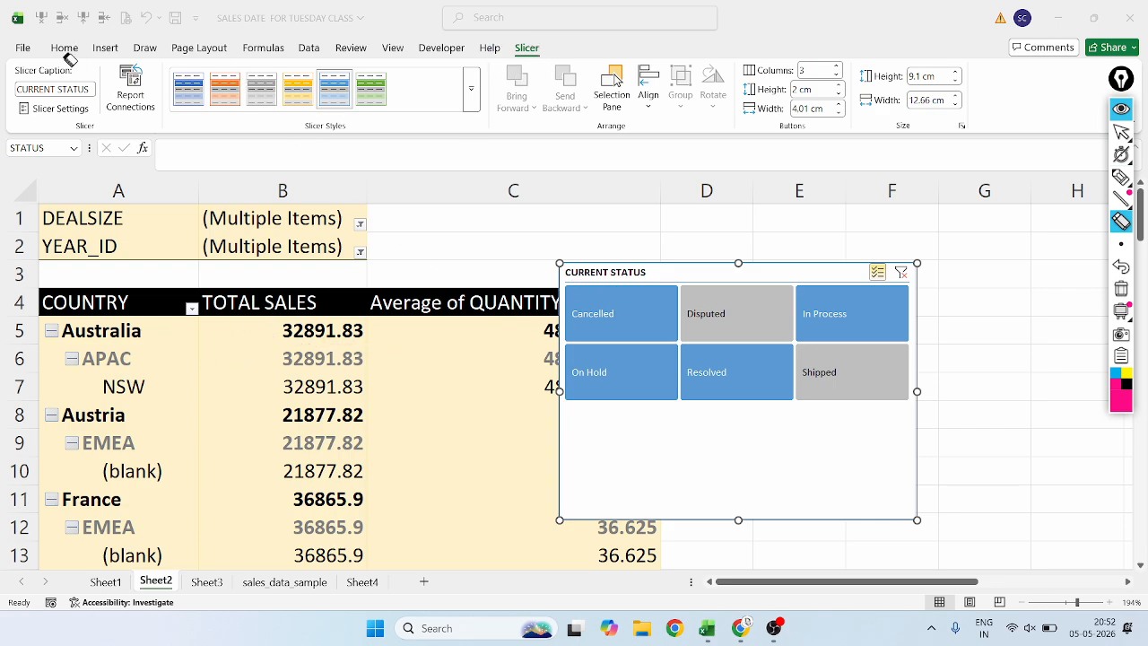
left_click(1121, 132)
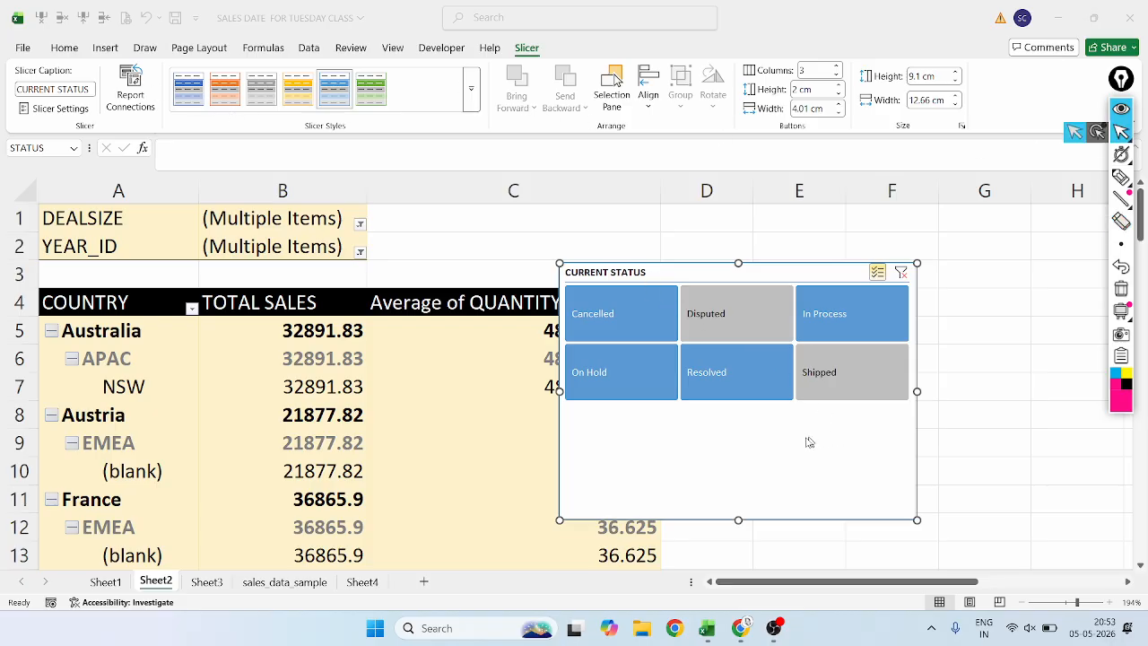
Move the slicer clear of the pivot table beside column C and shrink it to about 5.48 cm high and 9.46 cm wide.
left_click_drag(810, 494, 939, 465)
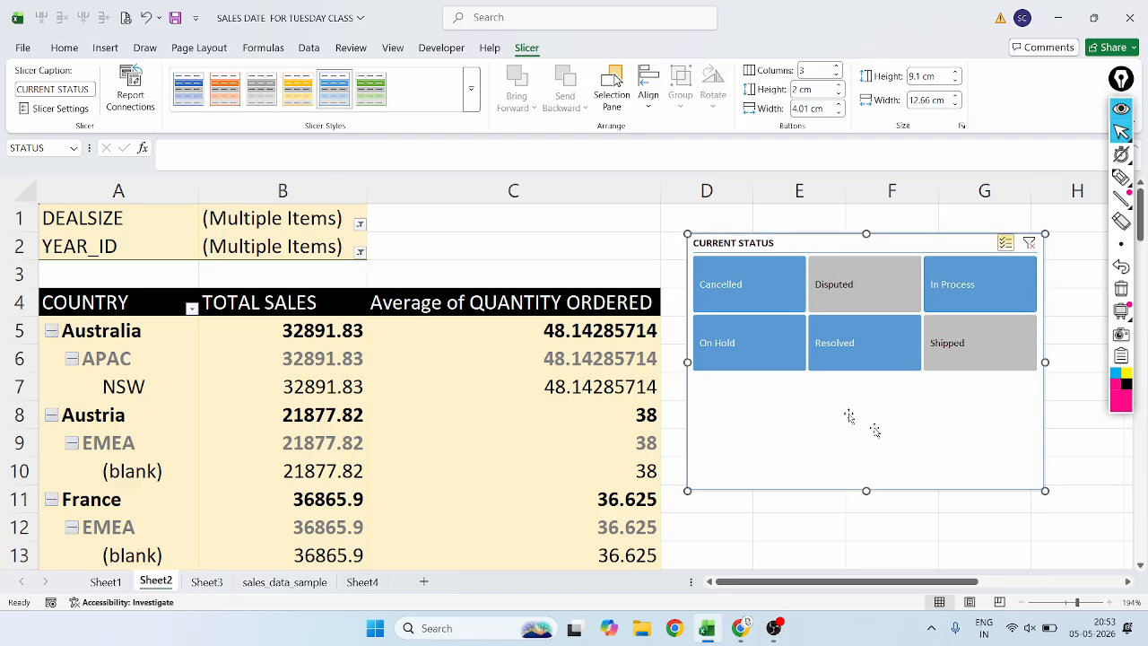
left_click_drag(687, 234, 741, 300)
left_click_drag(826, 466, 776, 396)
left_click_drag(993, 414, 959, 380)
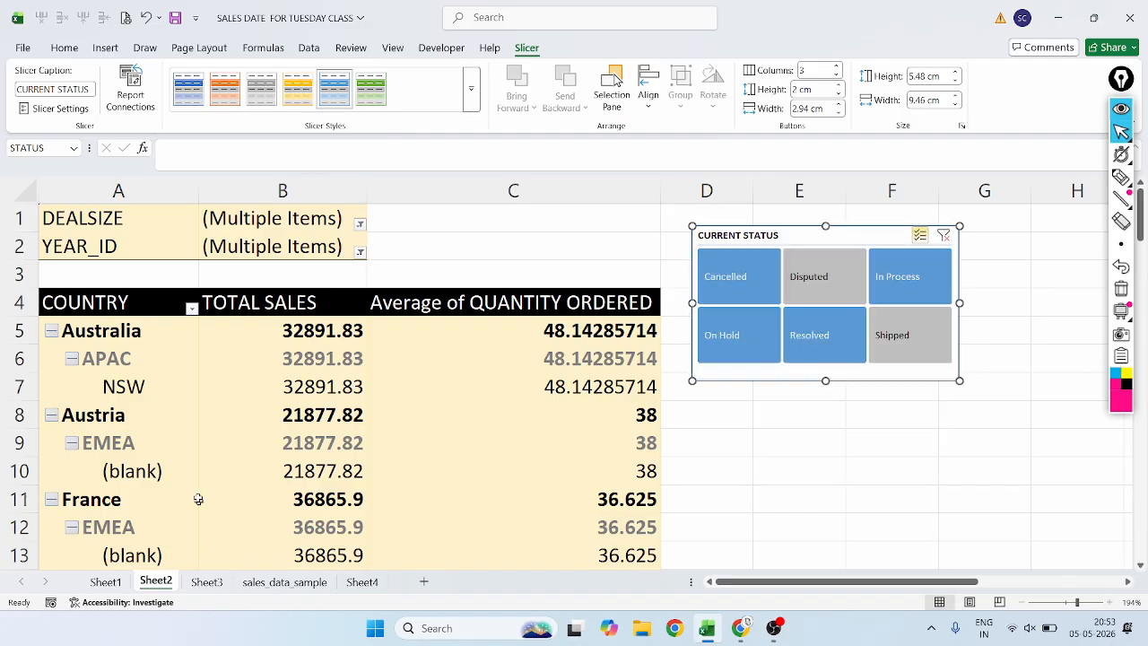
Select the Austria cell in the pivot table and show the PivotTable analysis tools.
left_click(163, 424)
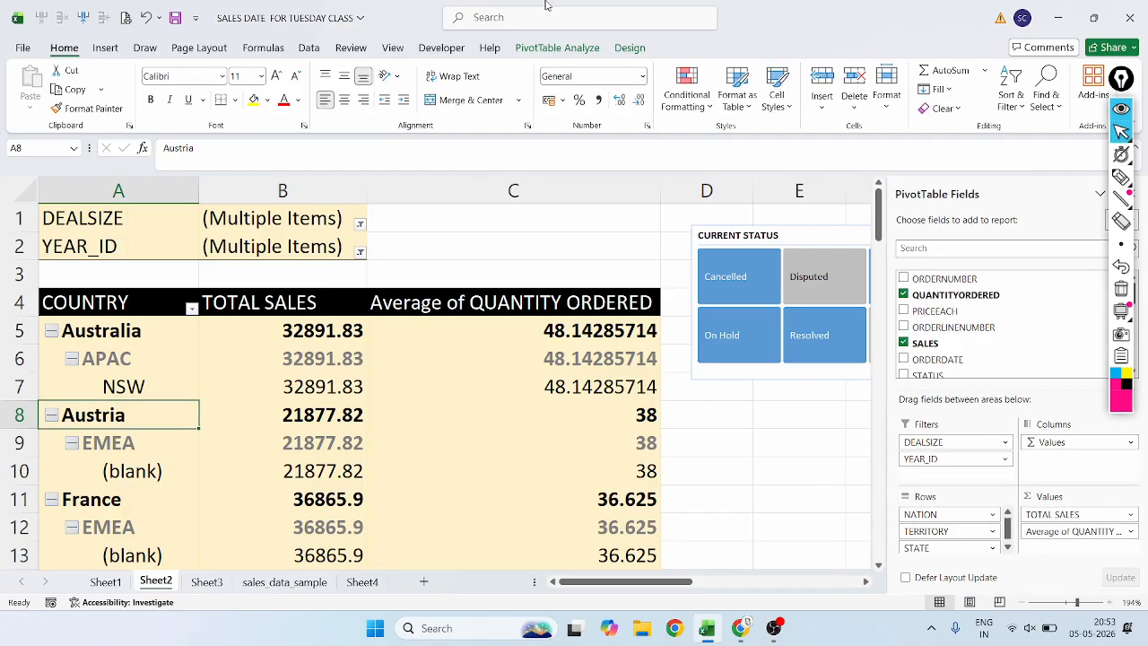
left_click(557, 47)
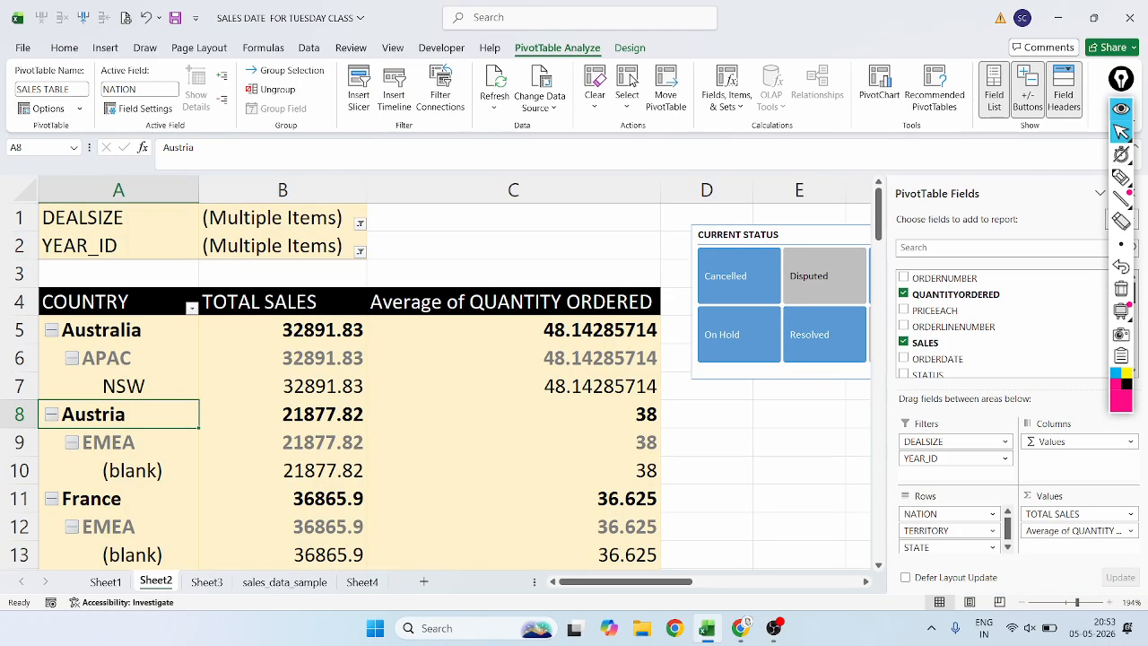
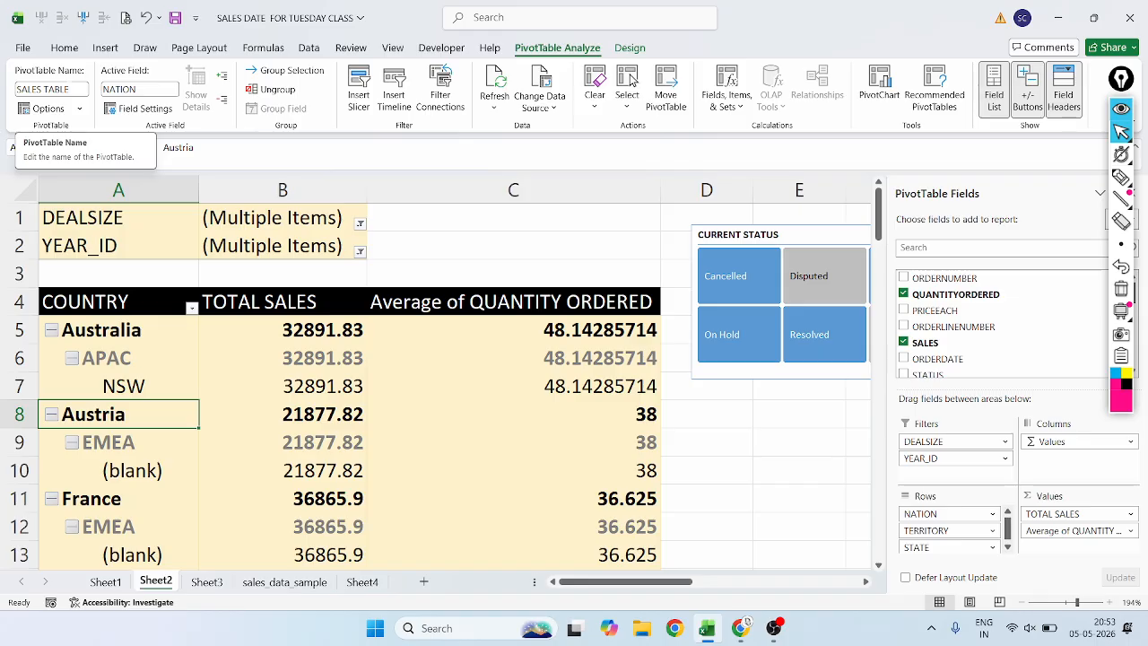
Select the CURRENT STATUS slicer and open its report connections.
left_click(730, 371)
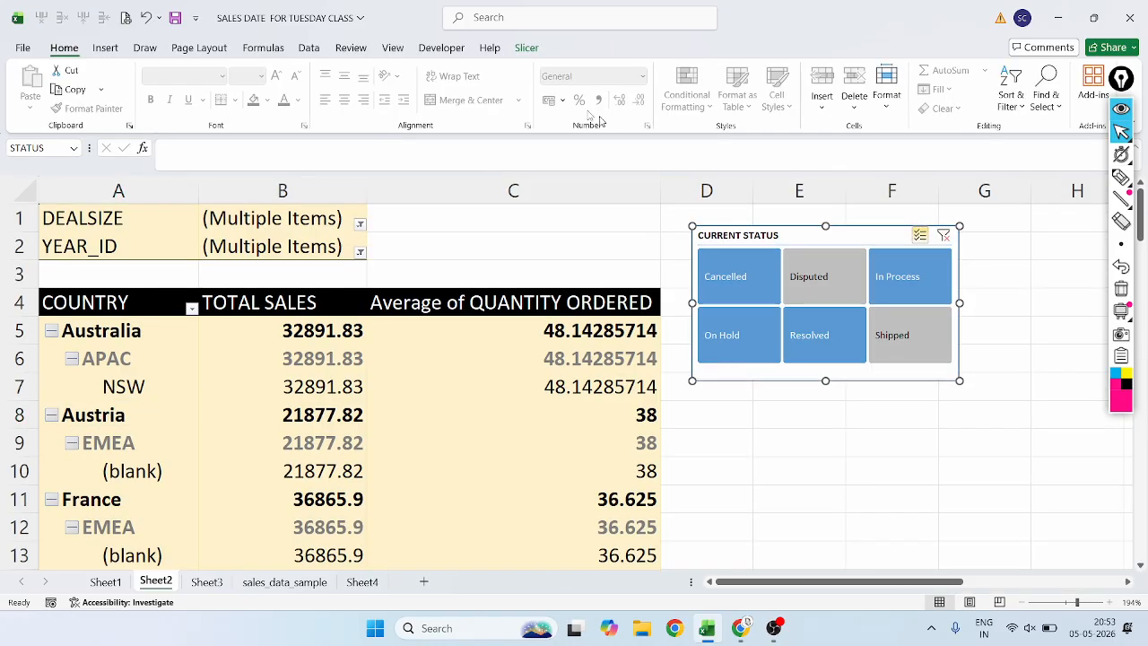
left_click(527, 48)
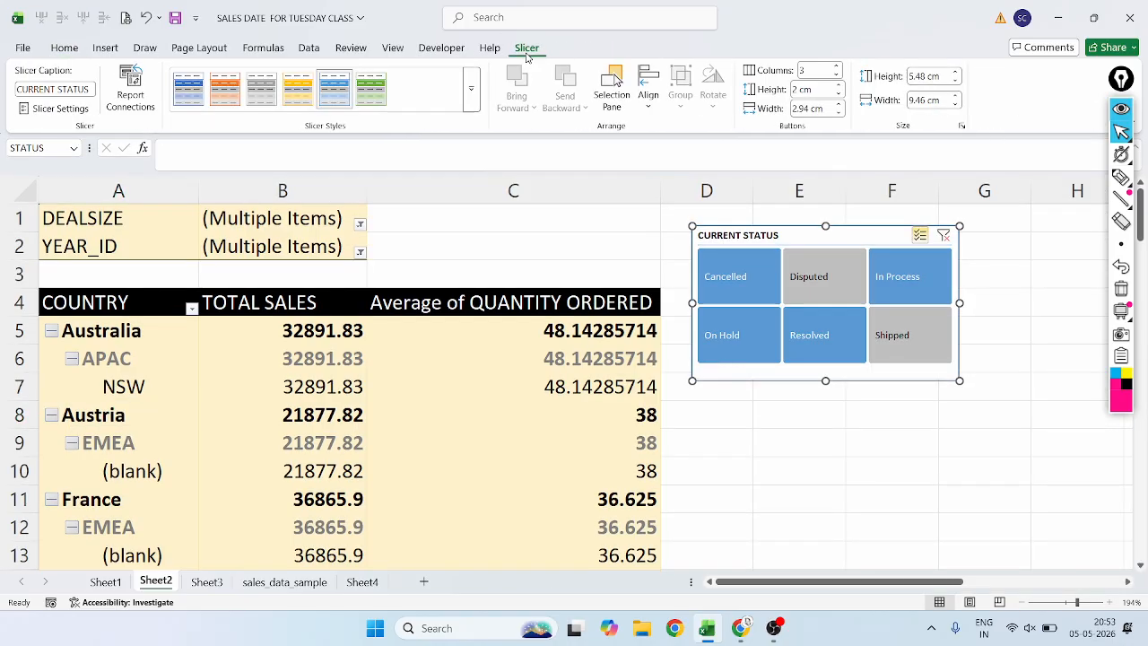
left_click(134, 101)
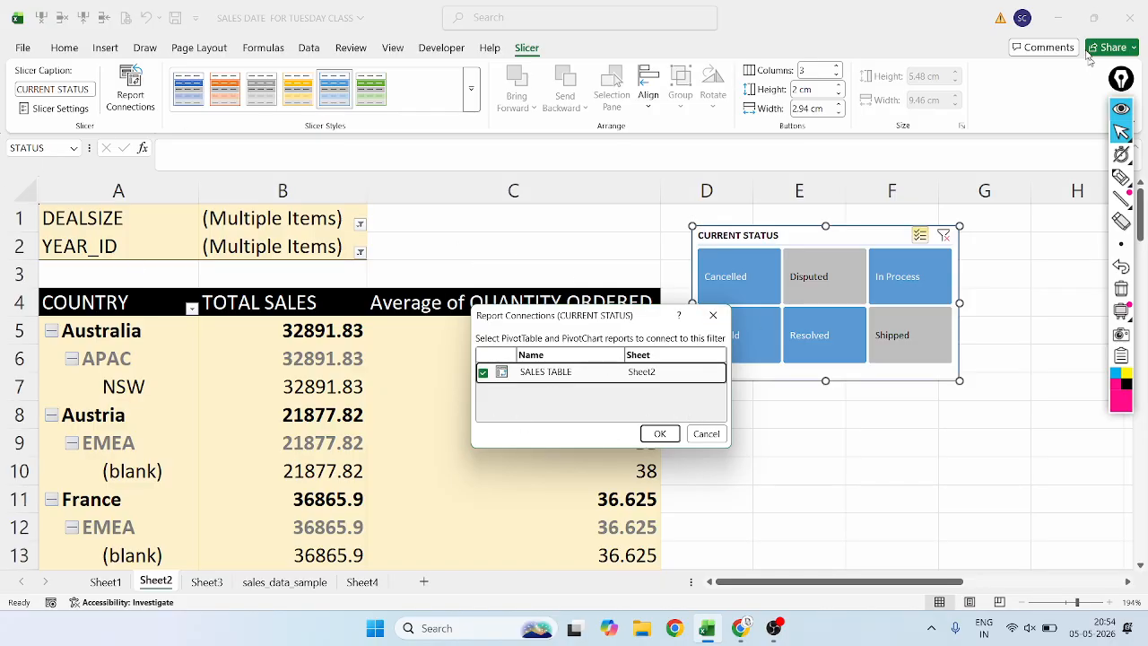
Mark the SALES TABLE and Sheet2 entries in the report connections and underline the slicer's CURRENT STATUS header with the annotation pen.
left_click(1121, 177)
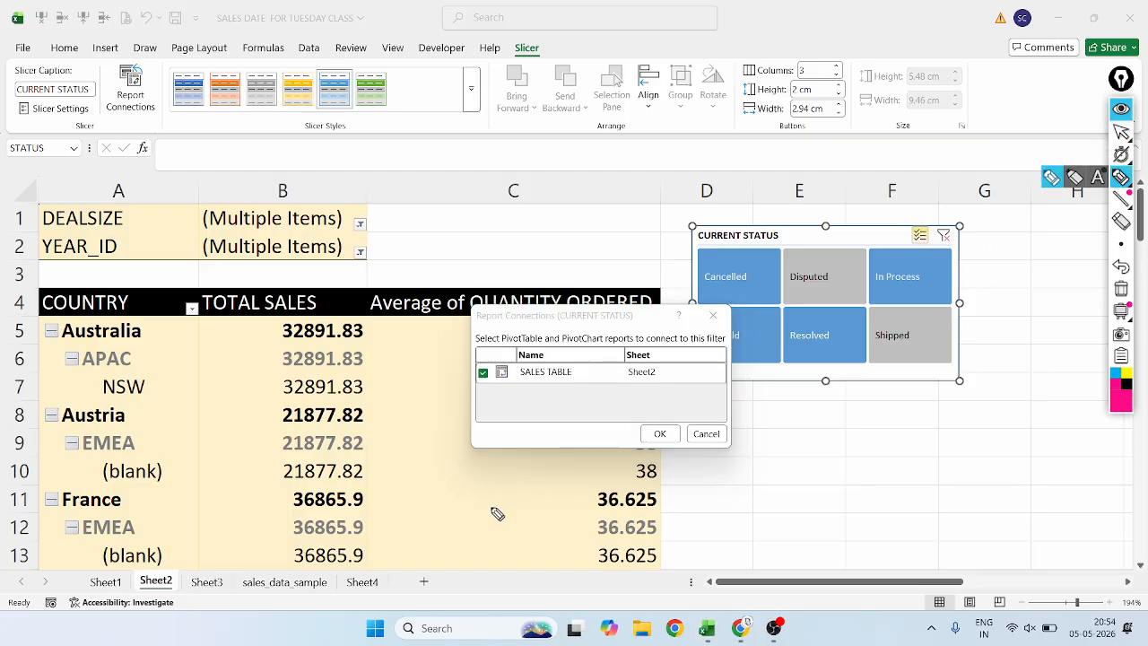
left_click_drag(515, 387, 558, 371)
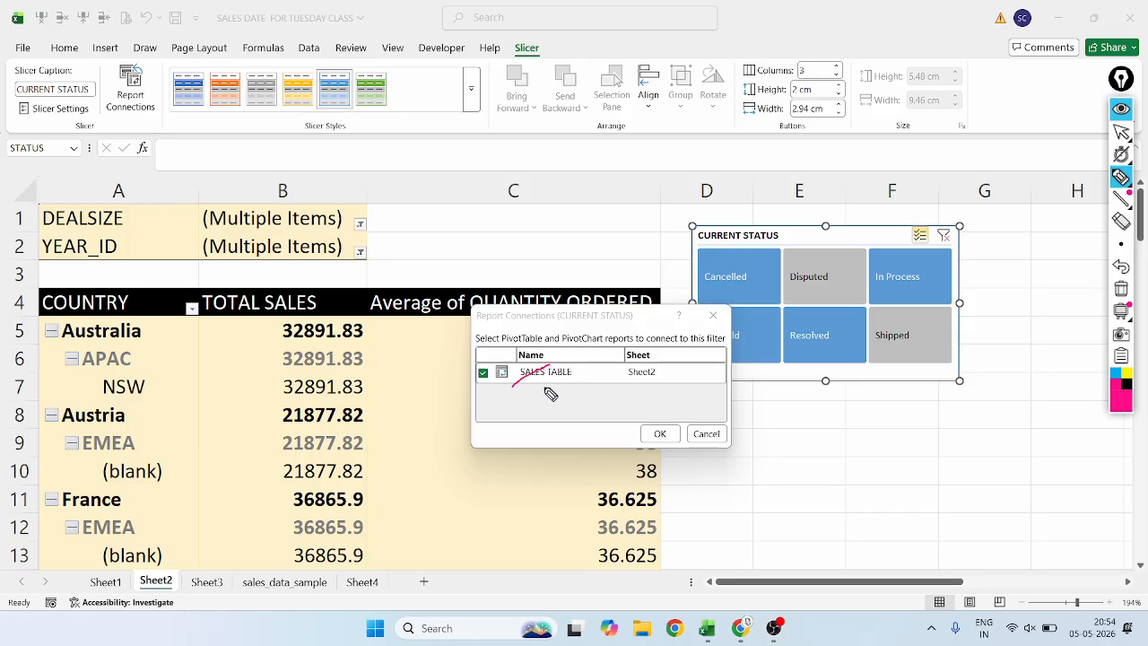
mouse_move(642, 360)
left_mouse_down()
mouse_move(633, 375)
mouse_move(658, 403)
mouse_move(627, 373)
left_mouse_up()
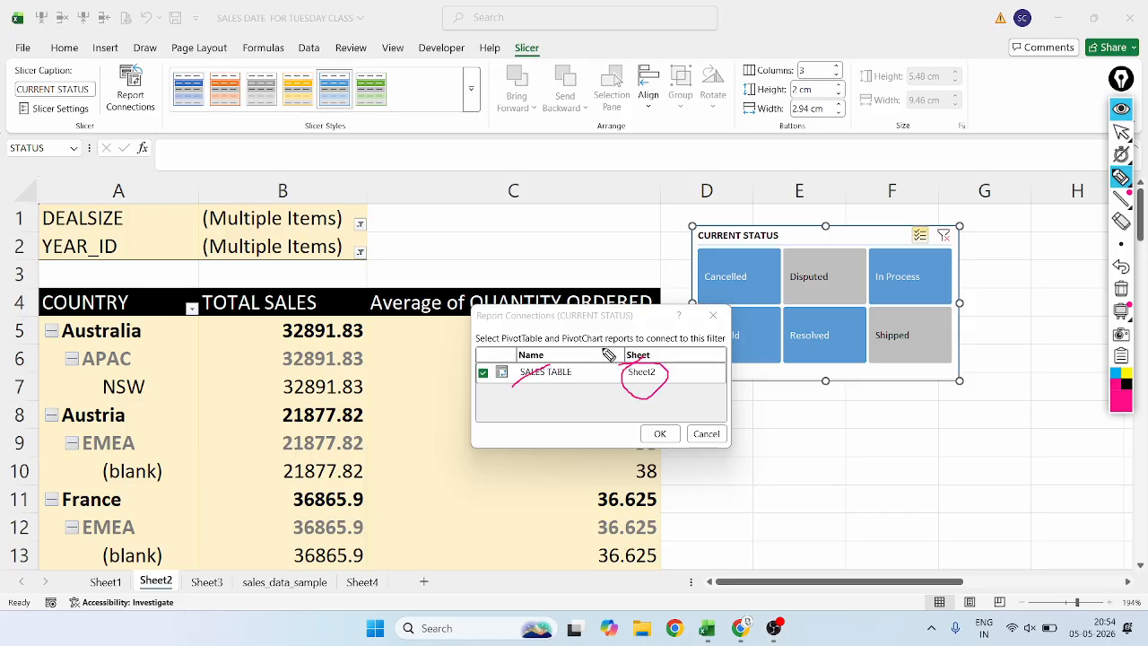
left_click_drag(522, 389, 581, 375)
left_click(705, 257)
mouse_move(736, 248)
left_mouse_down()
mouse_move(723, 252)
mouse_move(770, 248)
mouse_move(720, 259)
left_mouse_up()
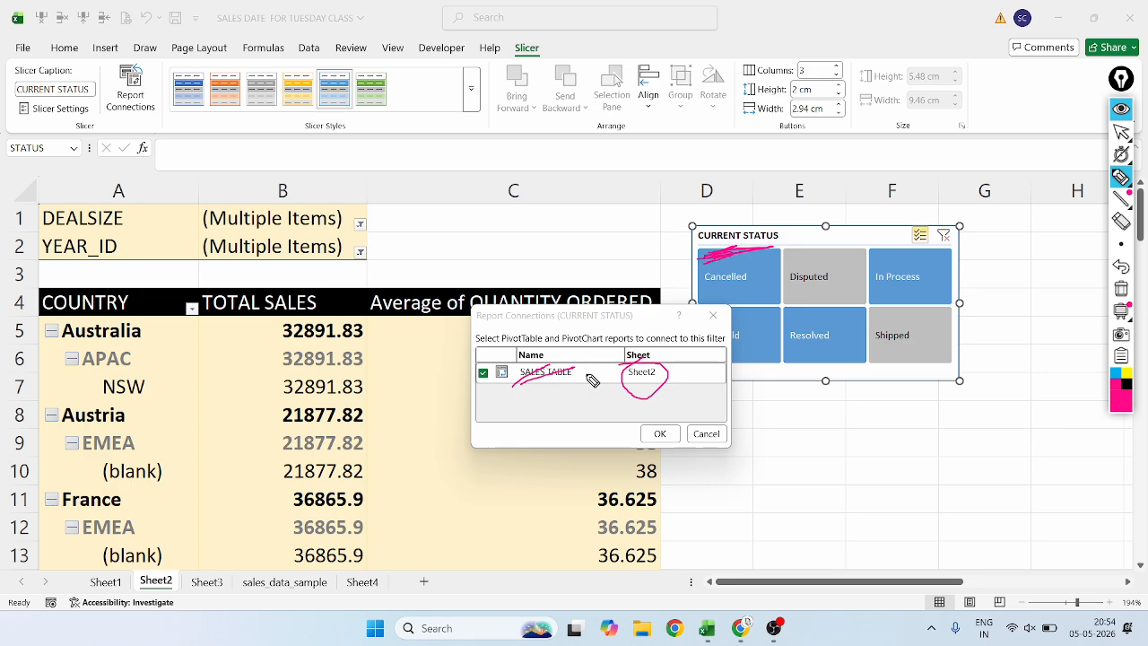
Erase and redraw the SALES TABLE underline, circle the Sheet2 tab, underline the connected sheet's name and circle the whole connections dialog.
left_click(1121, 221)
left_click_drag(565, 399, 525, 371)
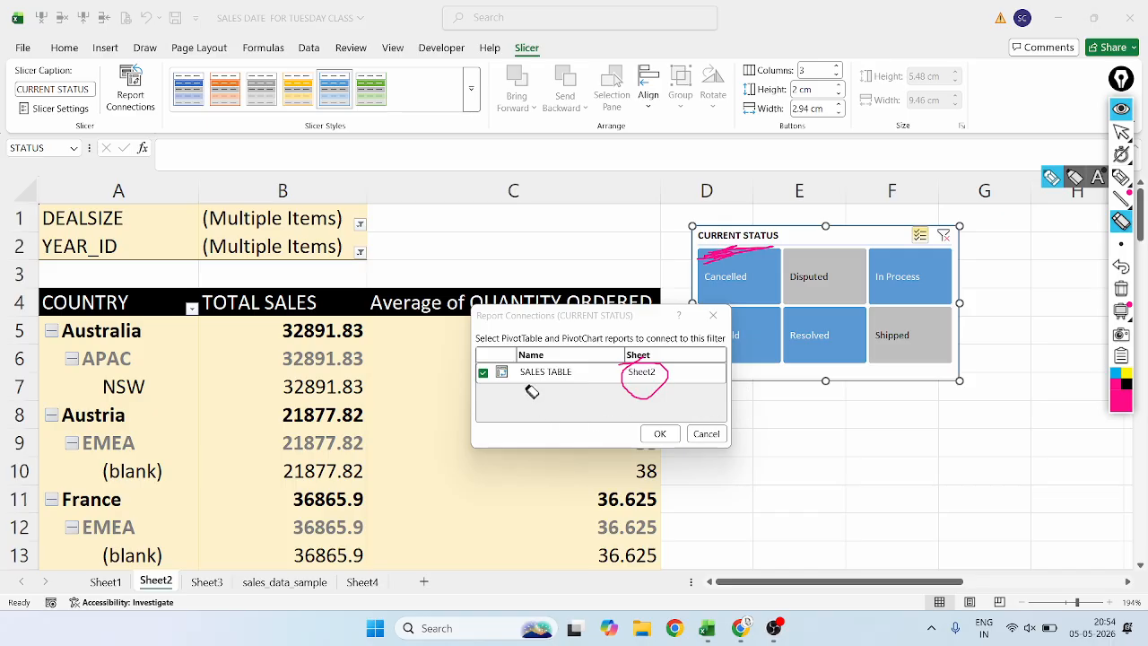
left_click(1121, 177)
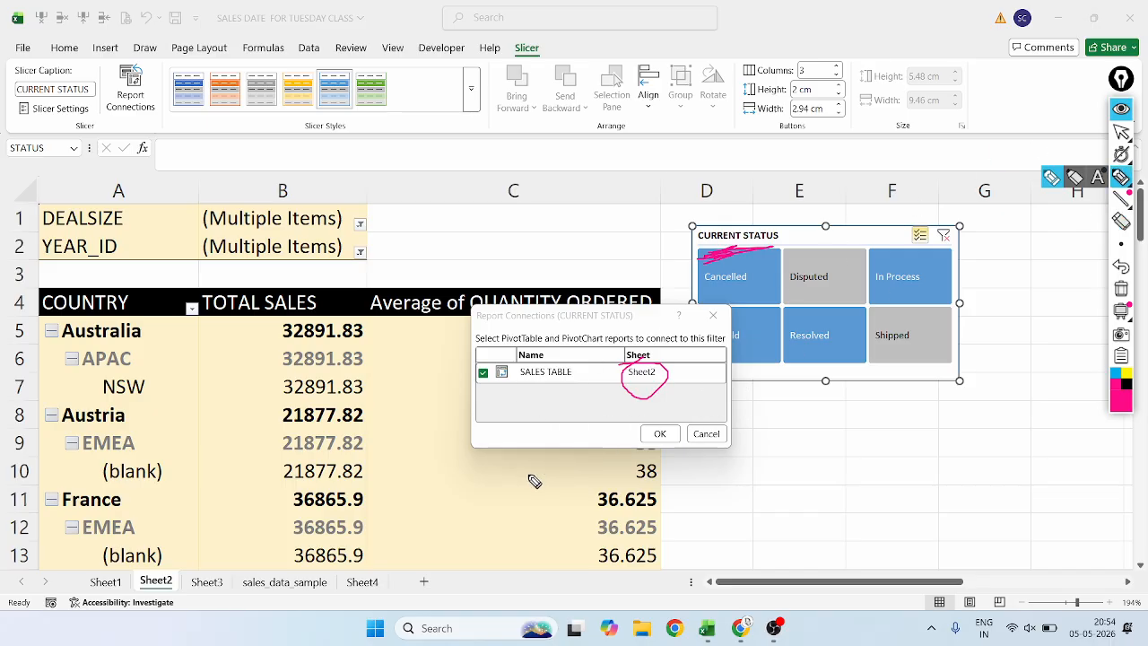
mouse_move(528, 387)
left_mouse_down()
mouse_move(540, 380)
mouse_move(519, 386)
mouse_move(541, 391)
left_mouse_up()
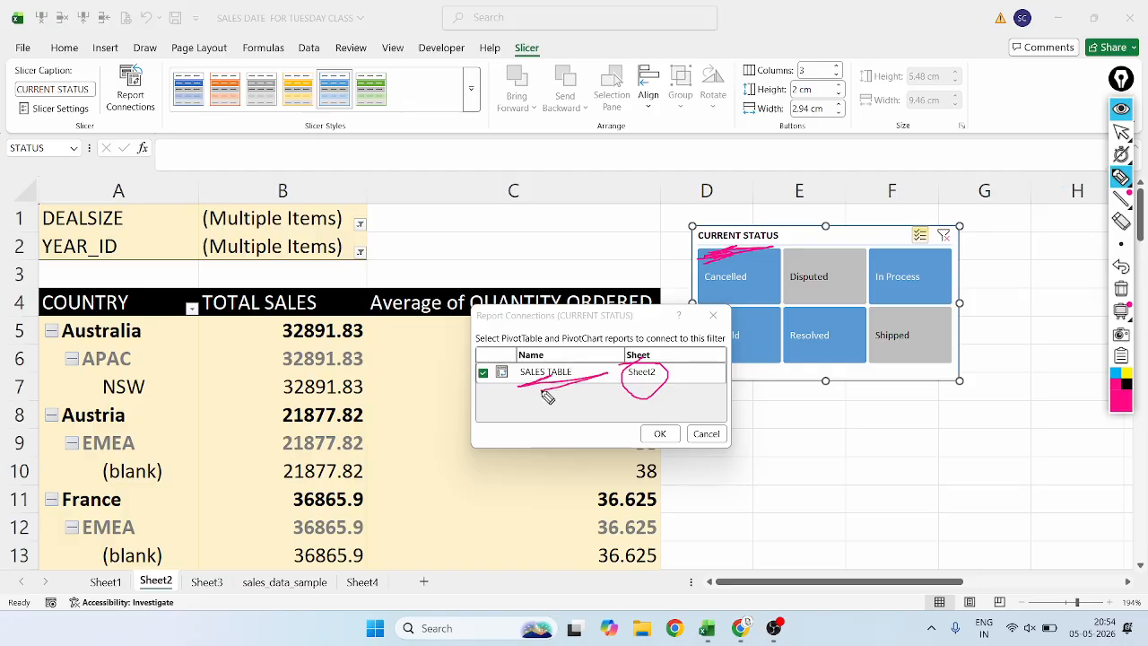
mouse_move(173, 575)
left_mouse_down()
mouse_move(142, 575)
mouse_move(153, 600)
mouse_move(186, 587)
mouse_move(145, 565)
left_mouse_up()
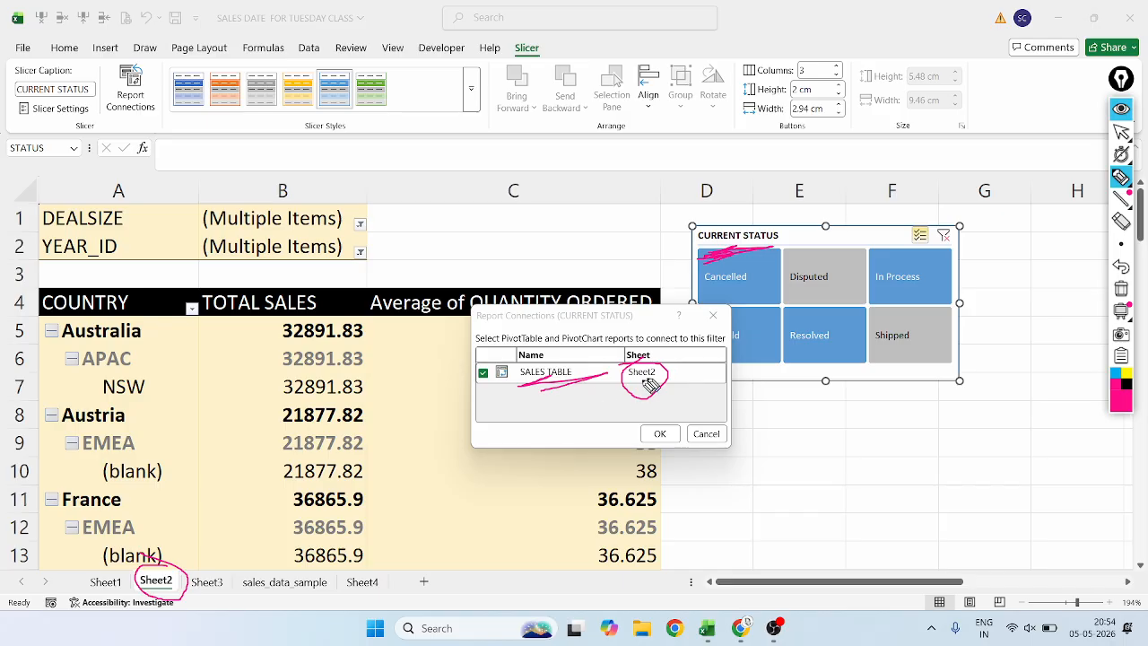
mouse_move(650, 384)
left_mouse_down()
mouse_move(630, 386)
mouse_move(640, 399)
left_mouse_up()
mouse_move(628, 294)
left_mouse_down()
mouse_move(410, 372)
mouse_move(730, 431)
mouse_move(646, 325)
mouse_move(506, 325)
left_mouse_up()
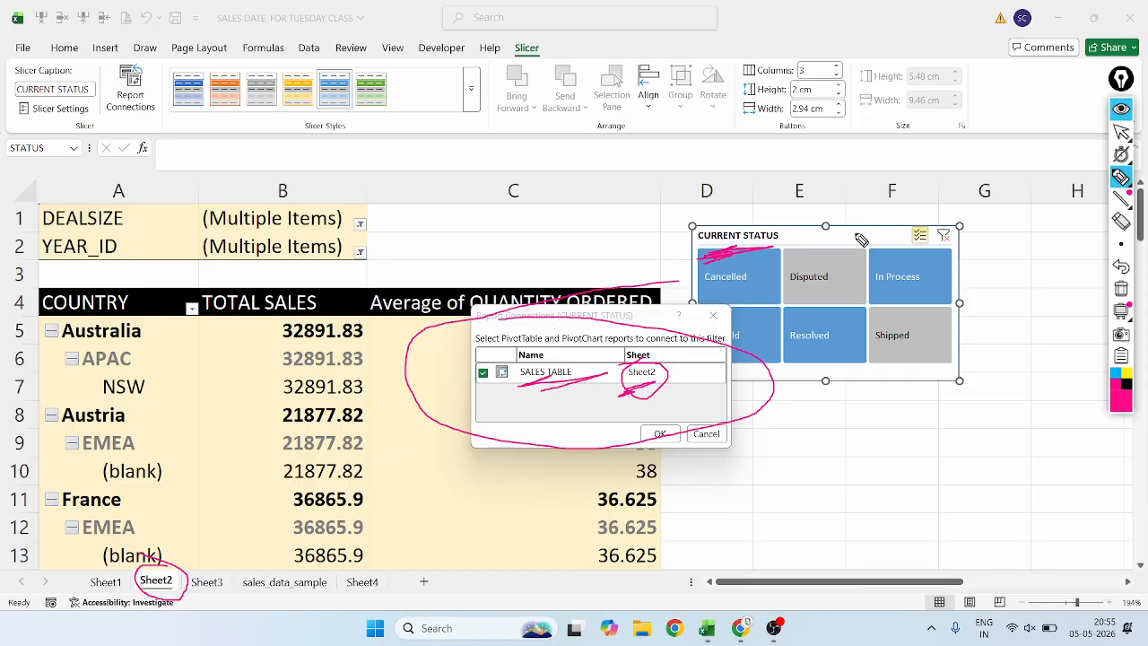
Erase the annotation marks from the connections dialog and the slicer header, and return to the pointer.
left_click(1121, 221)
mouse_move(690, 441)
left_mouse_down()
mouse_move(619, 430)
mouse_move(509, 444)
left_mouse_up()
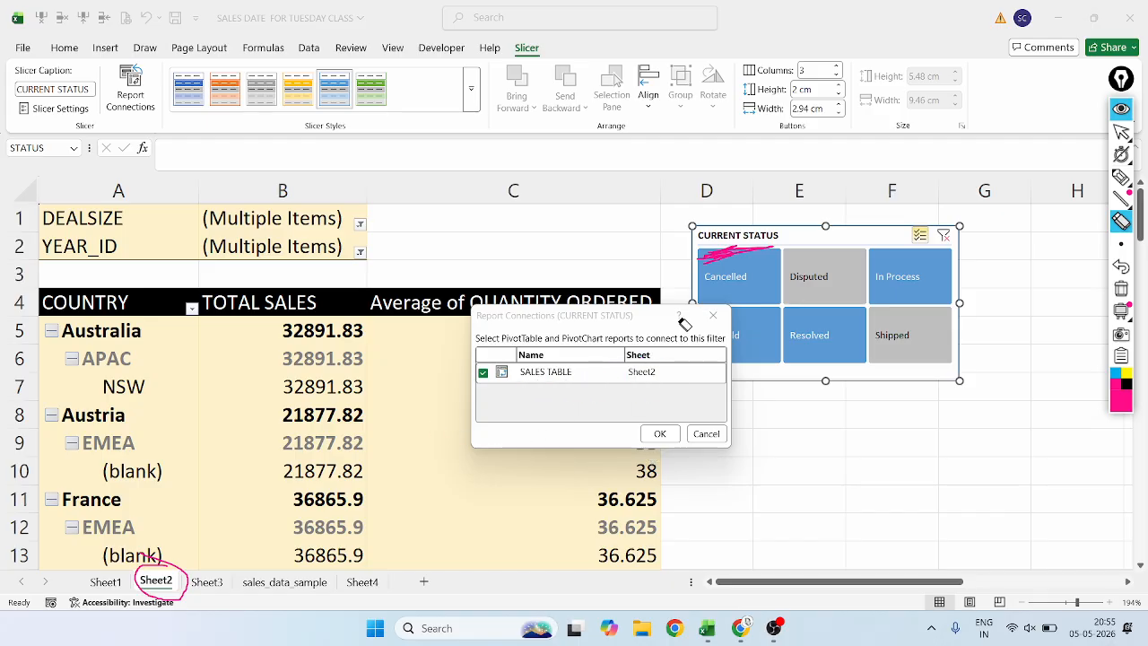
left_click_drag(724, 269, 769, 229)
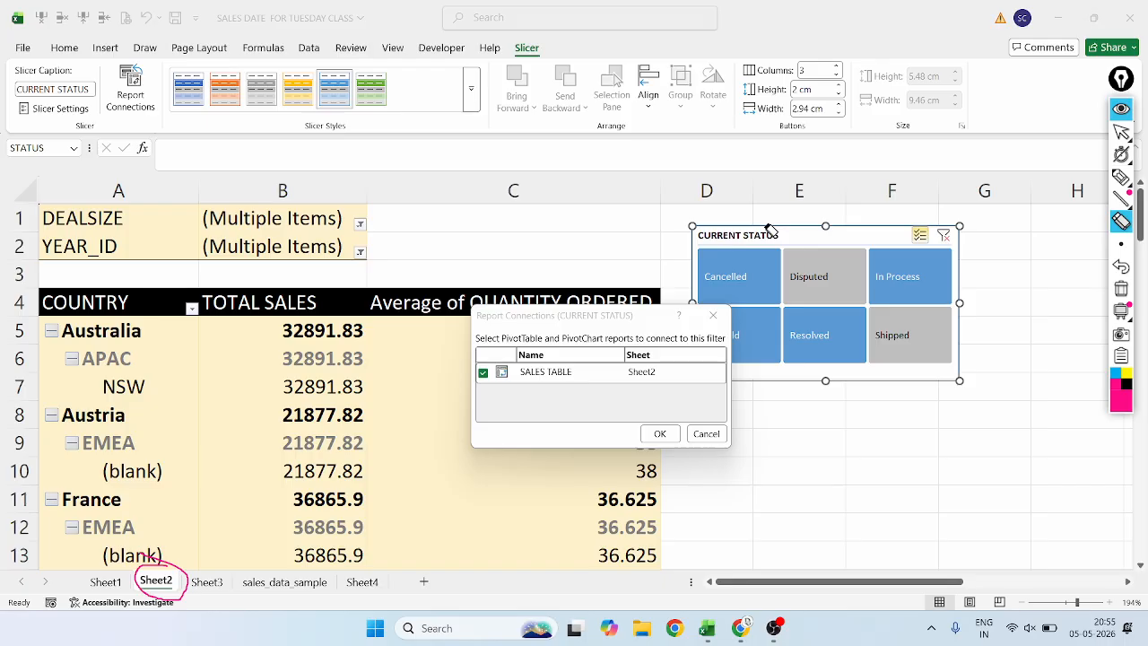
left_click(1121, 131)
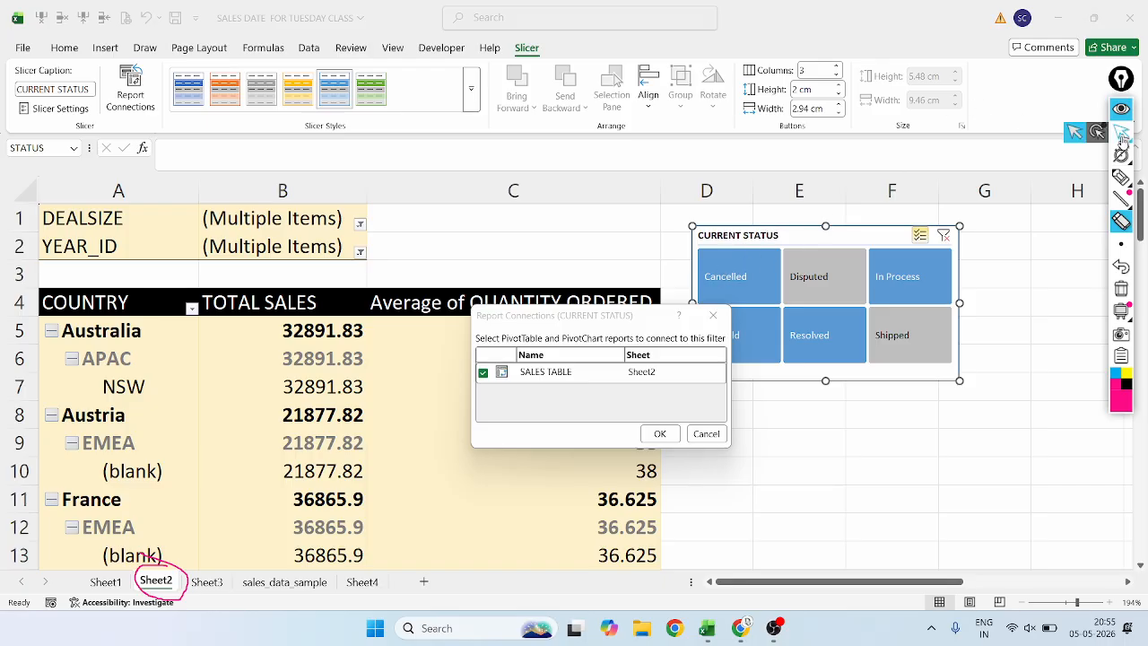
left_click(1121, 266)
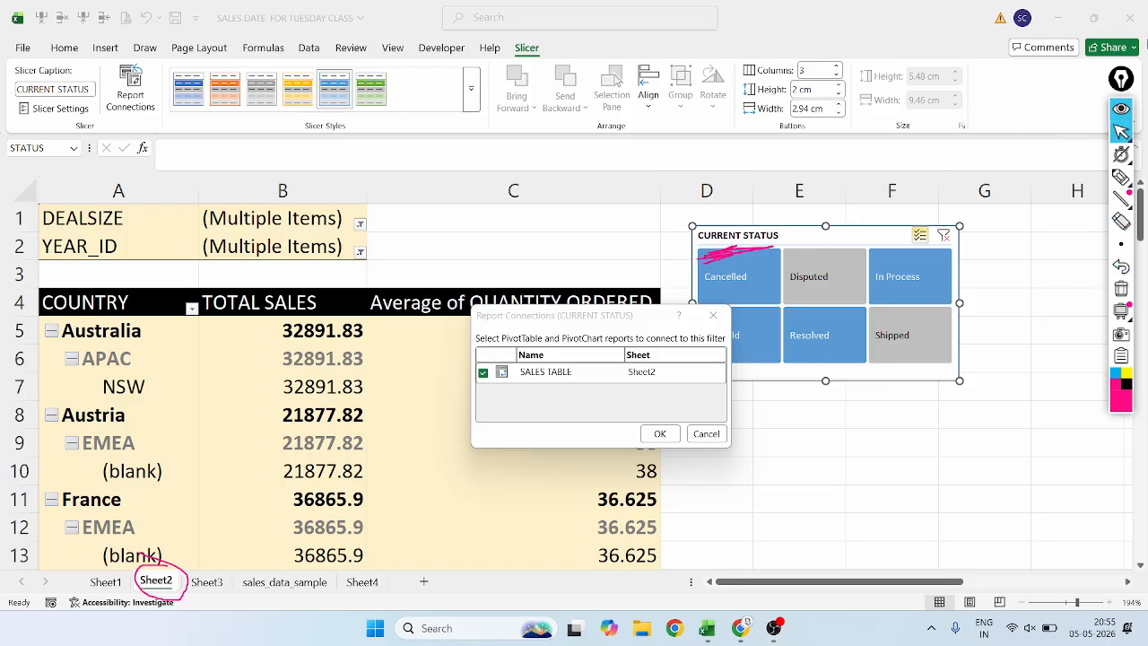
left_click(1121, 219)
left_click_drag(759, 283, 730, 244)
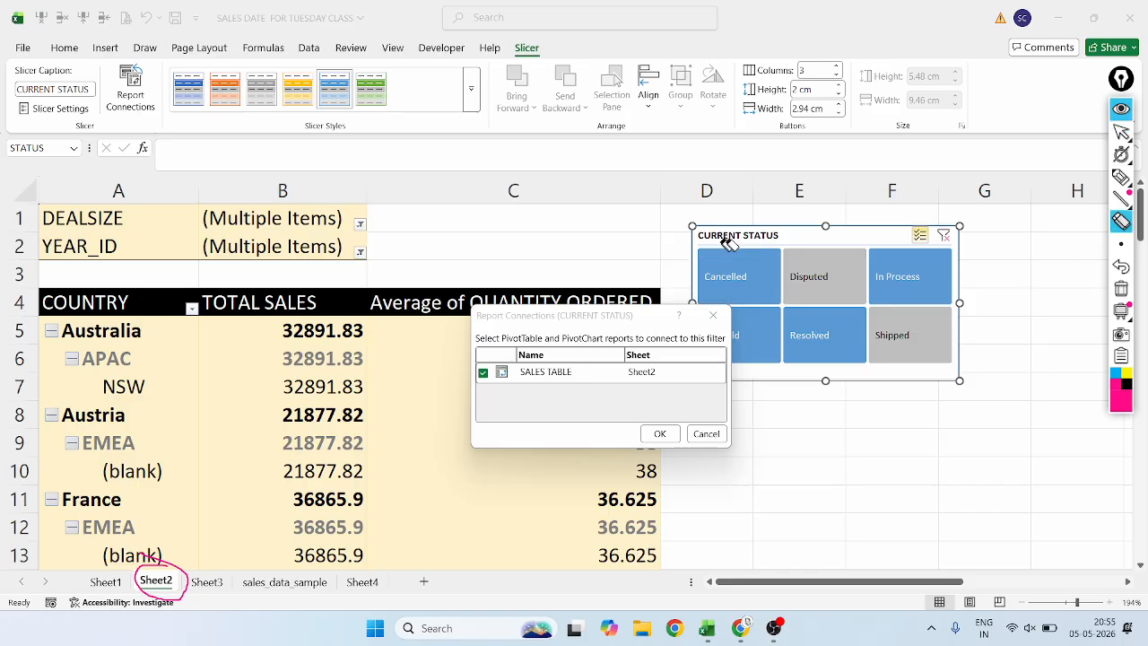
left_click(1121, 131)
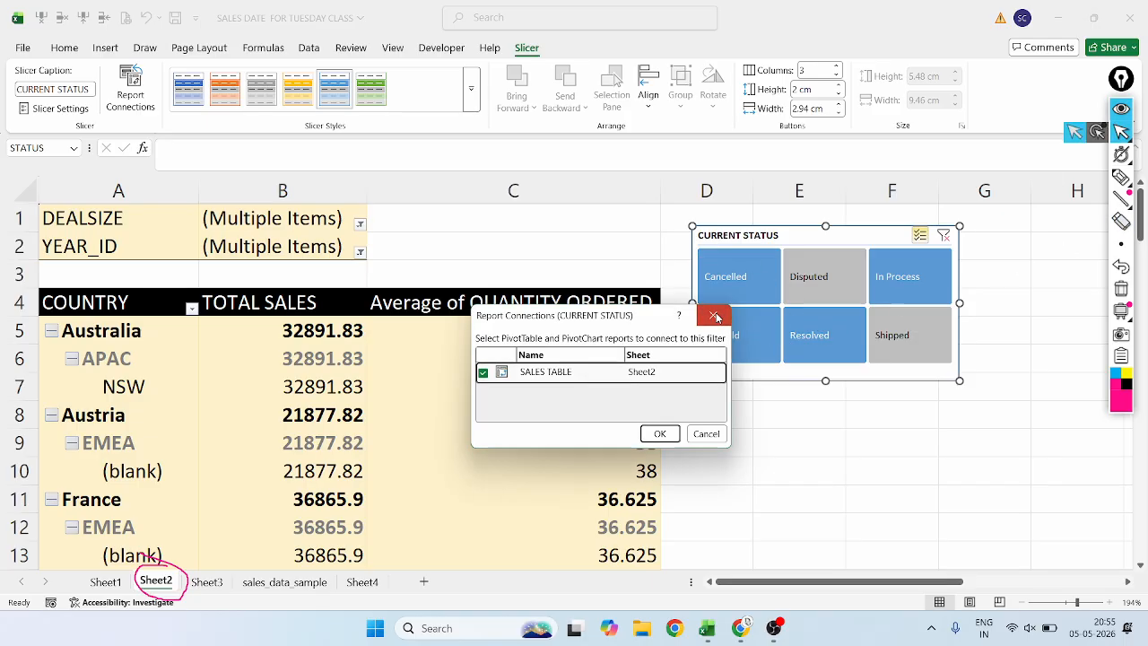
Close the report connections unchanged, erase the circle around the Sheet2 tab and return to the pointer.
left_click(713, 315)
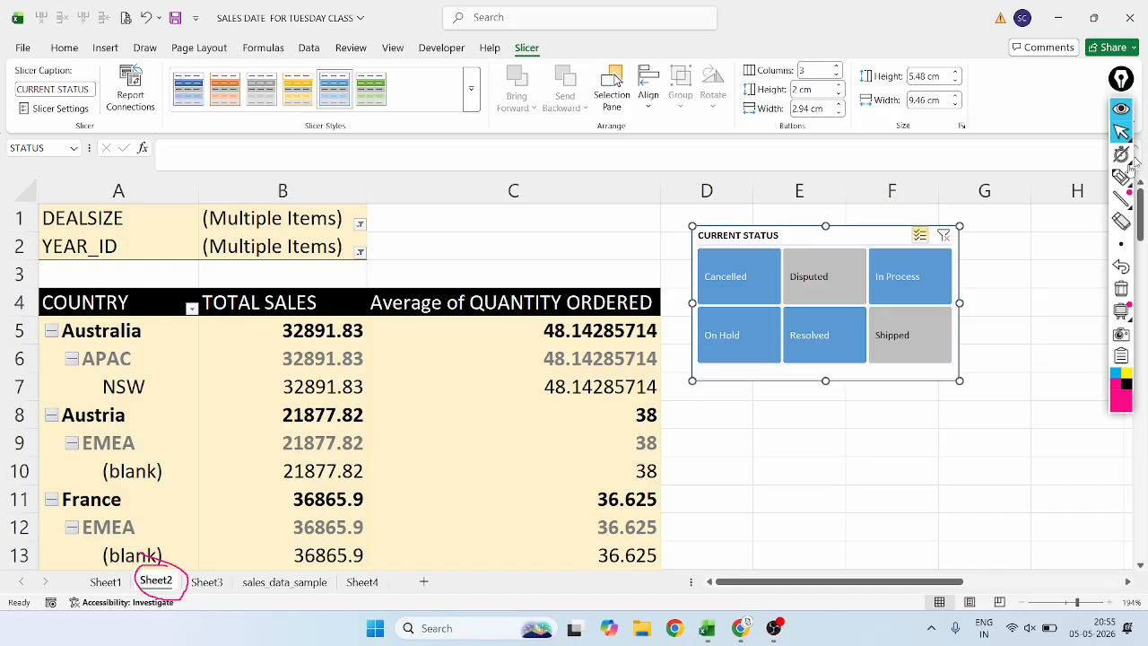
left_click(1121, 223)
left_click_drag(184, 568, 161, 587)
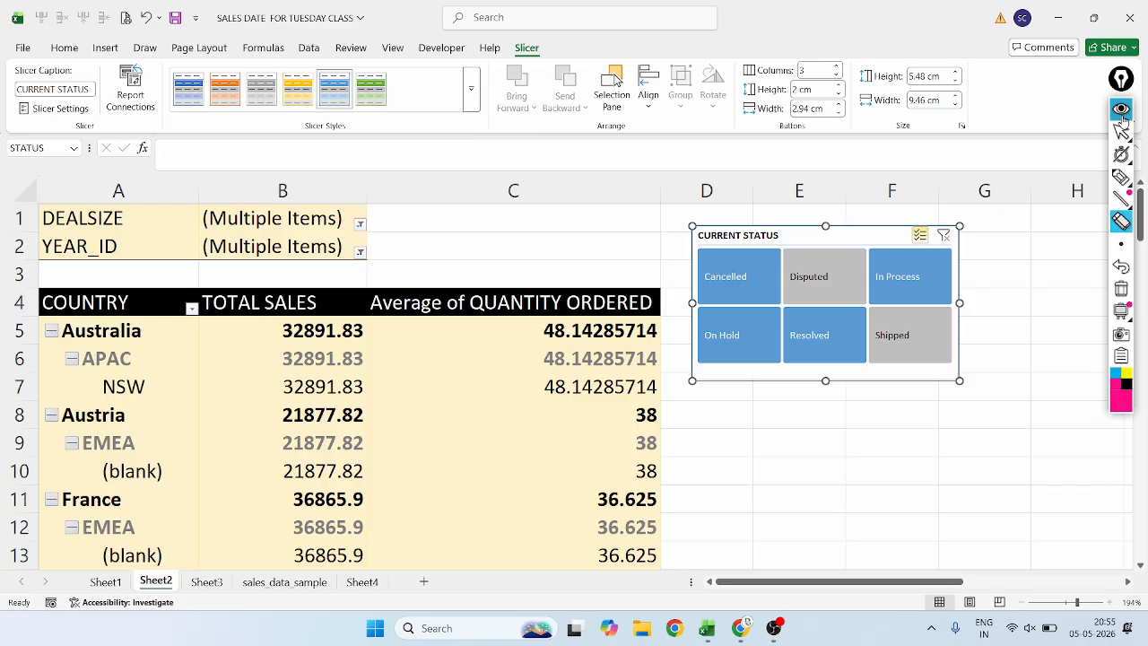
mouse_move(1121, 131)
left_click(1074, 132)
Select the NSW total sales cell in the pivot table, start Insert Slicer and enlarge the list of available fields.
left_click(262, 388)
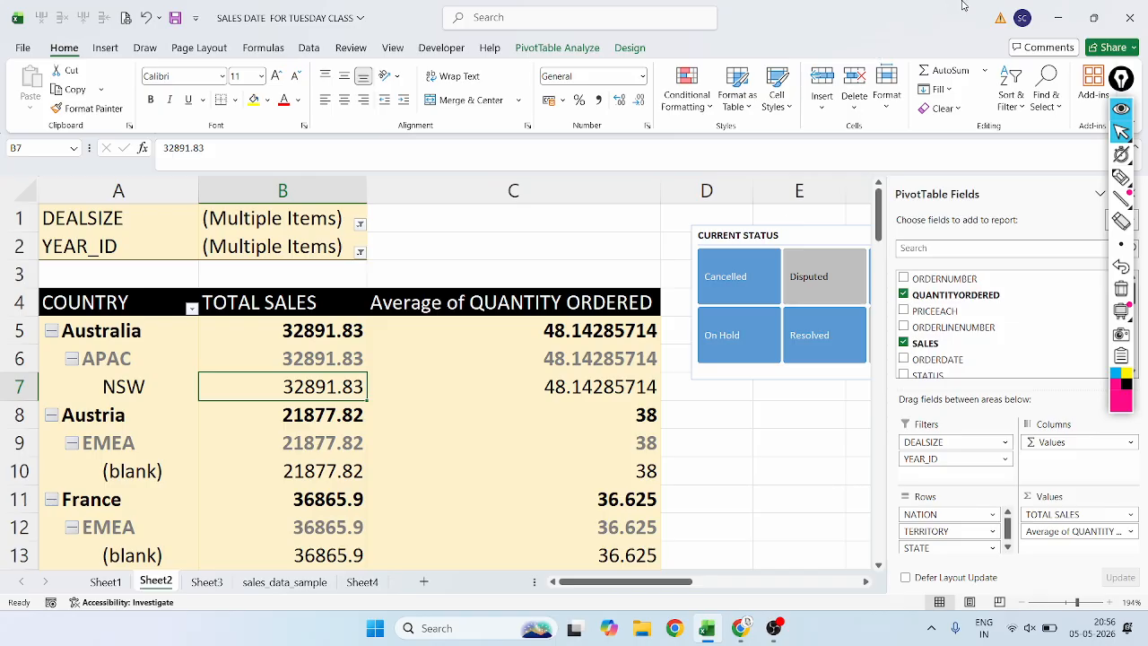
mouse_move(1119, 142)
left_click(570, 46)
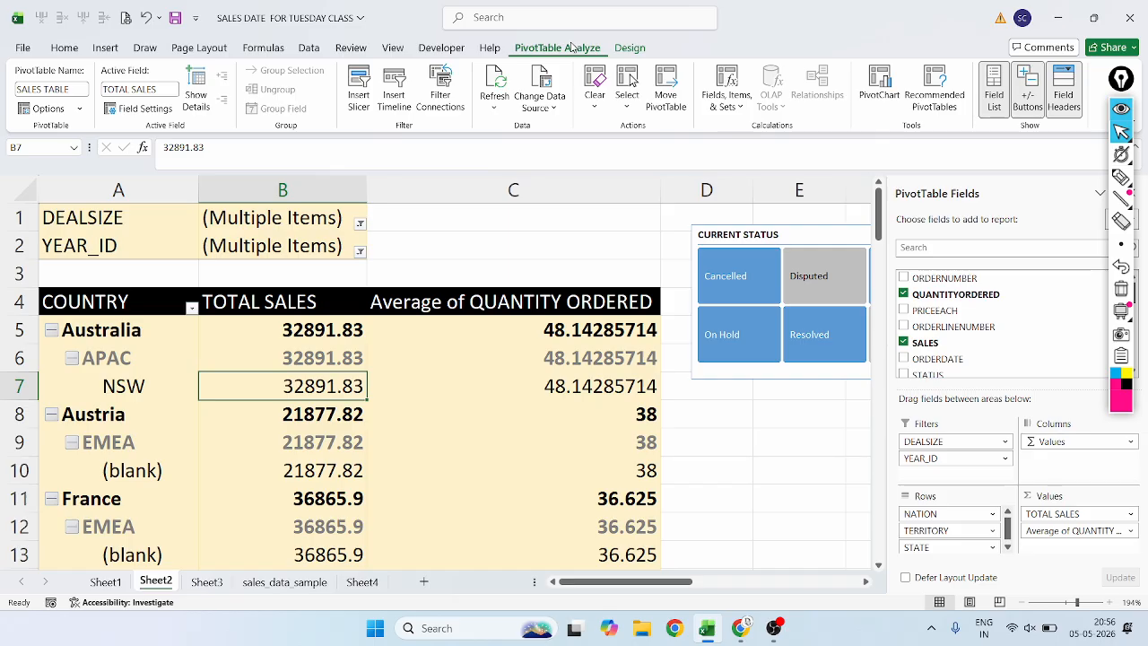
left_click(366, 104)
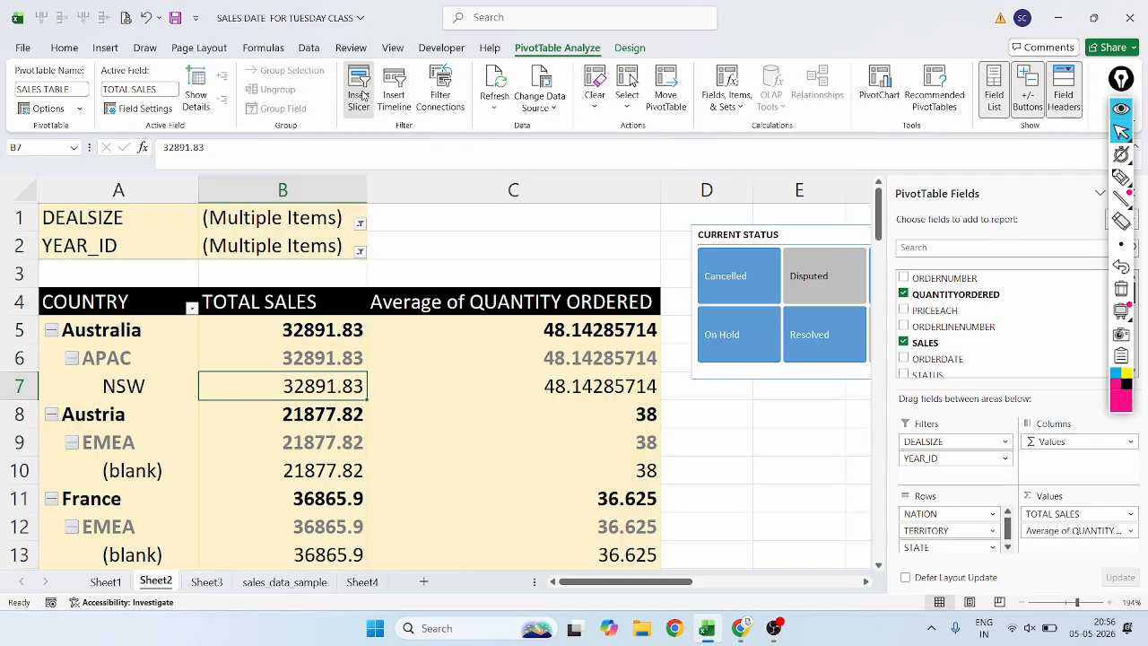
left_click_drag(564, 231, 308, 137)
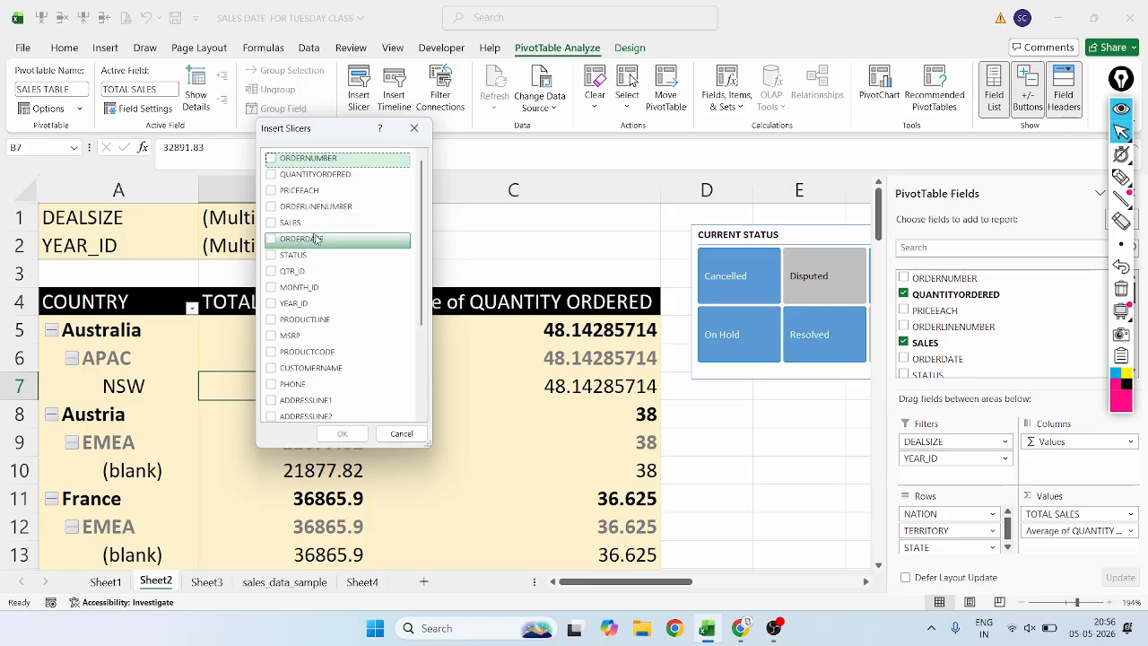
left_click_drag(431, 452, 820, 538)
Review the available slicer fields and insert a slicer for YEAR_ID.
scroll(363, 271, "down", 1)
scroll(363, 271, "up", 1)
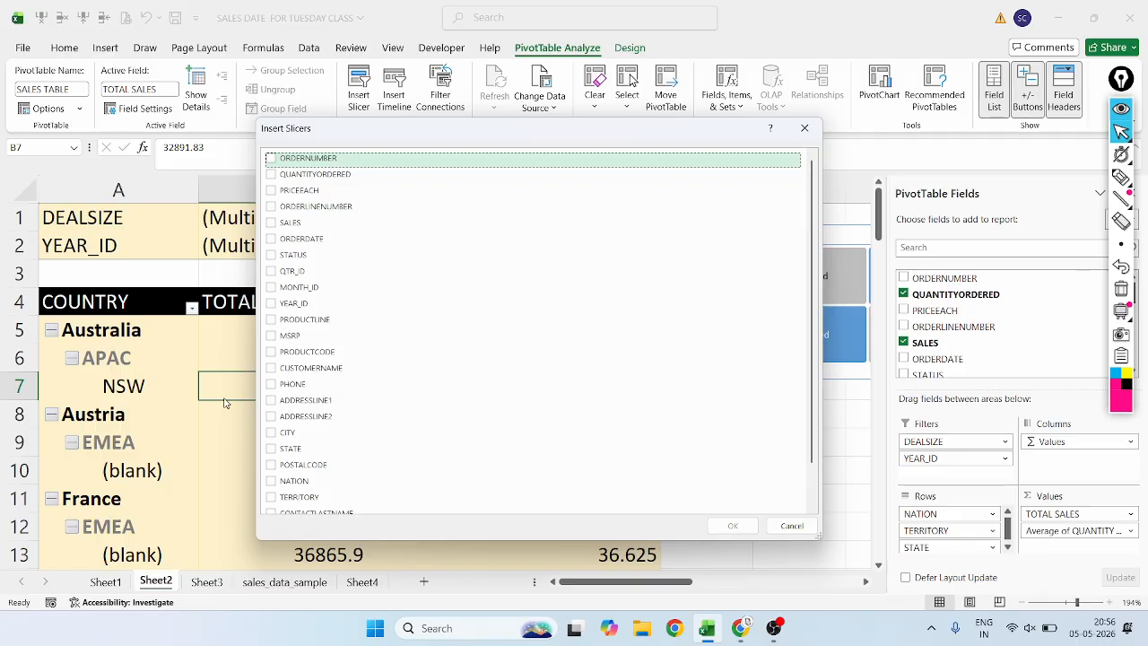
scroll(350, 319, "down", 1)
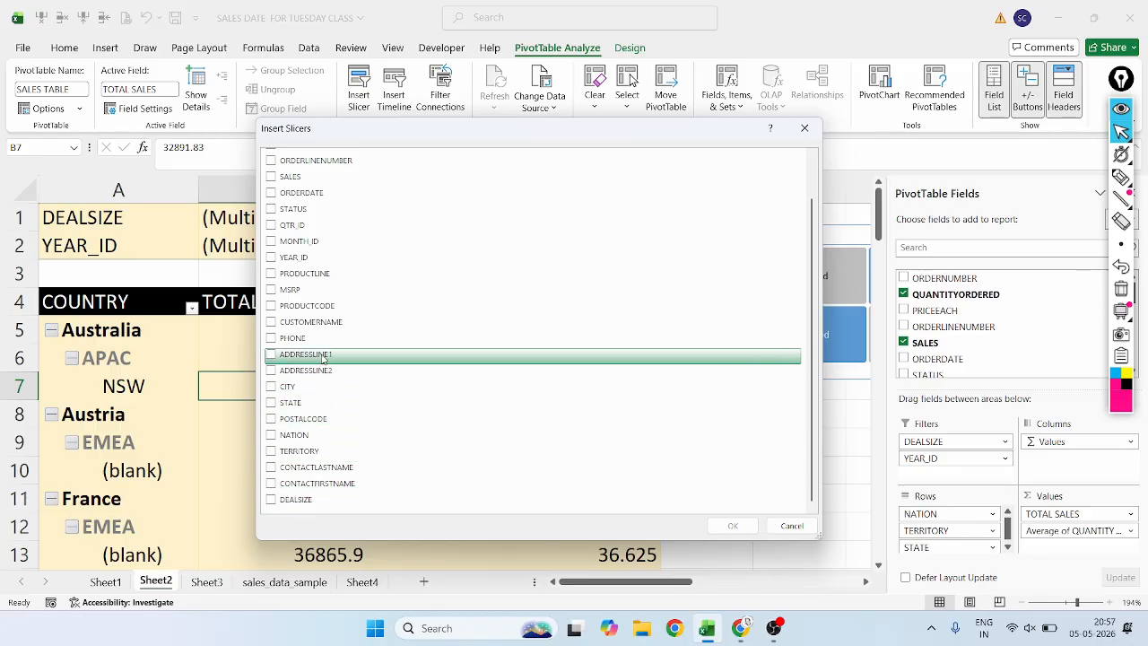
scroll(327, 316, "up", 1)
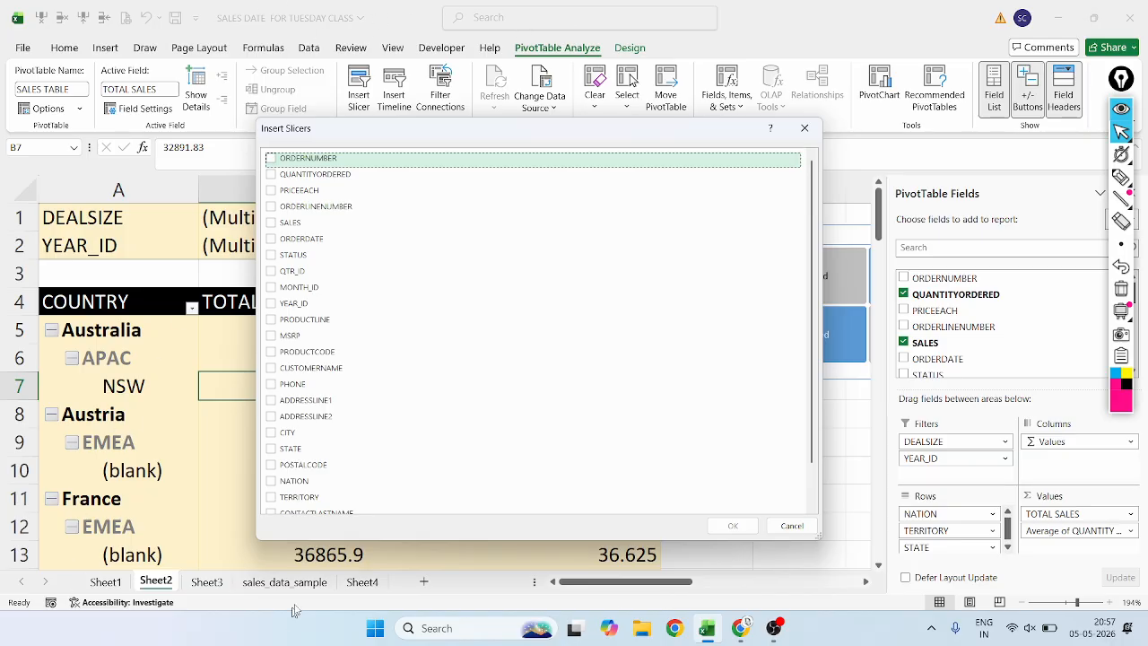
scroll(327, 475, "down", 1)
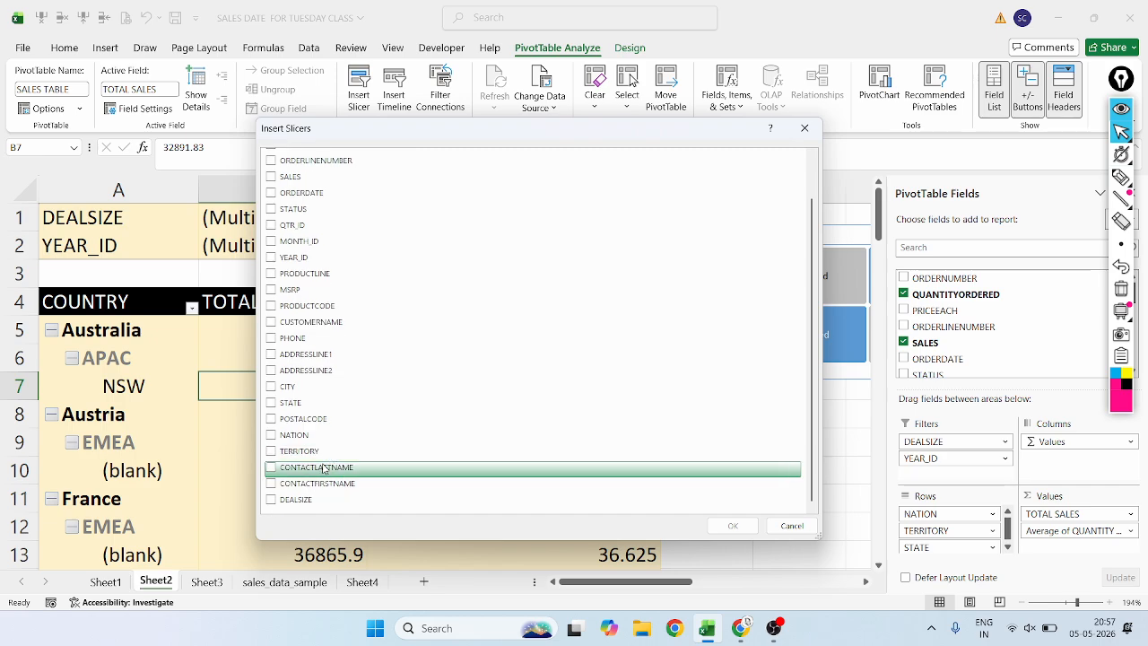
left_click(272, 257)
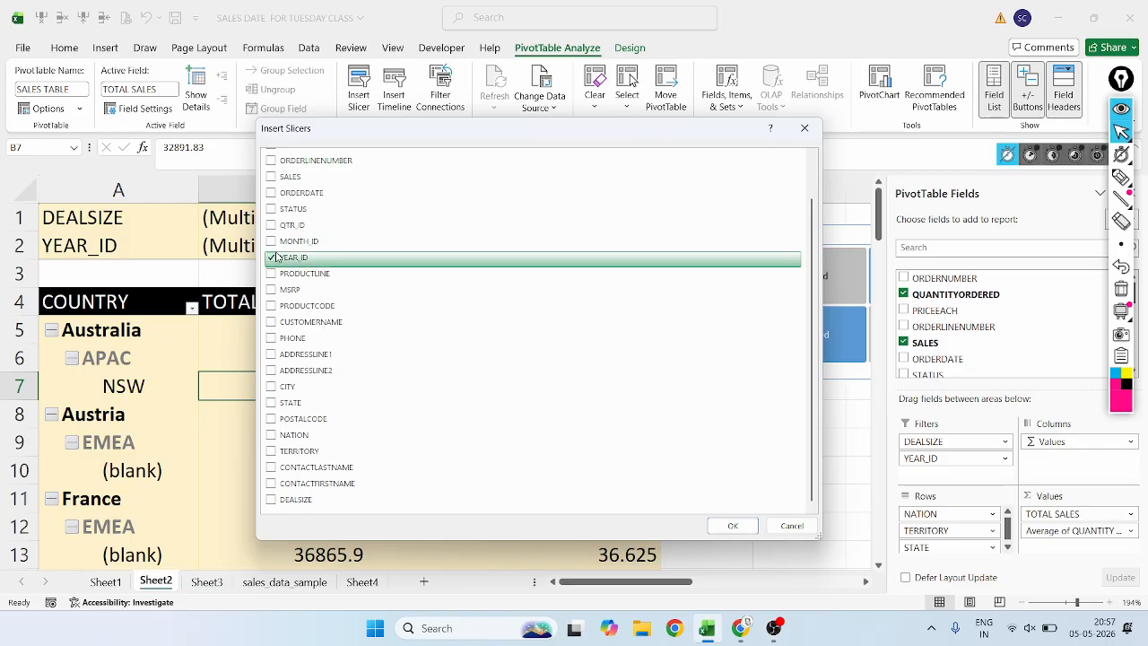
left_click(732, 525)
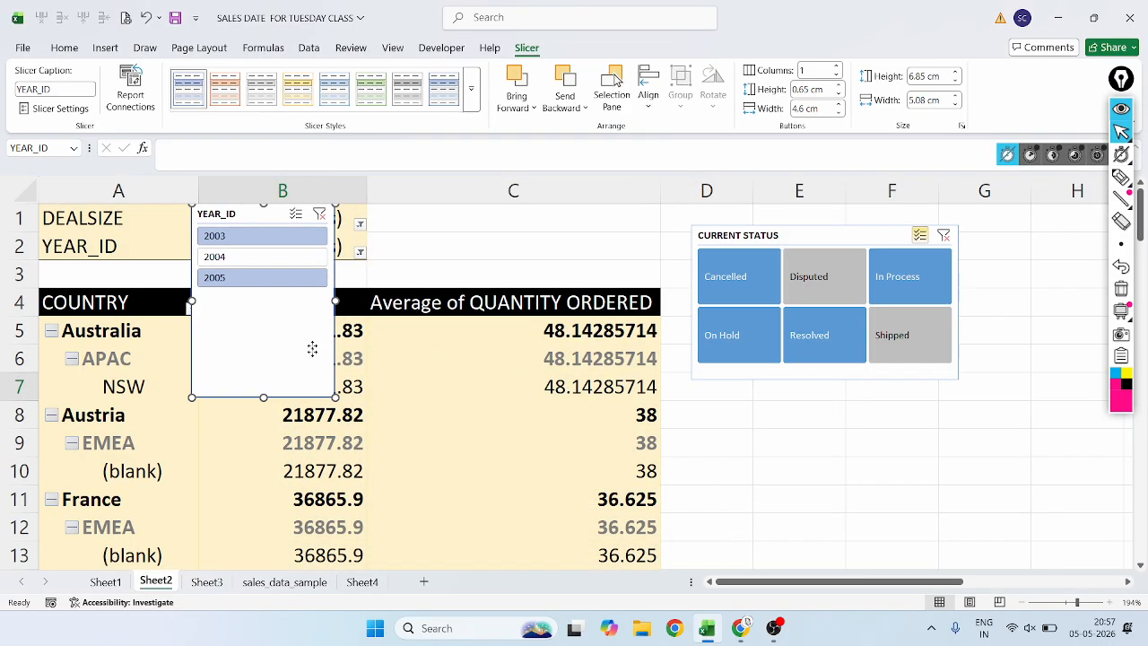
Move and enlarge the YEAR_ID slicer to about 8.95 cm high and 10.41 cm wide, and set its button height to 5 cm.
left_click_drag(310, 346, 438, 431)
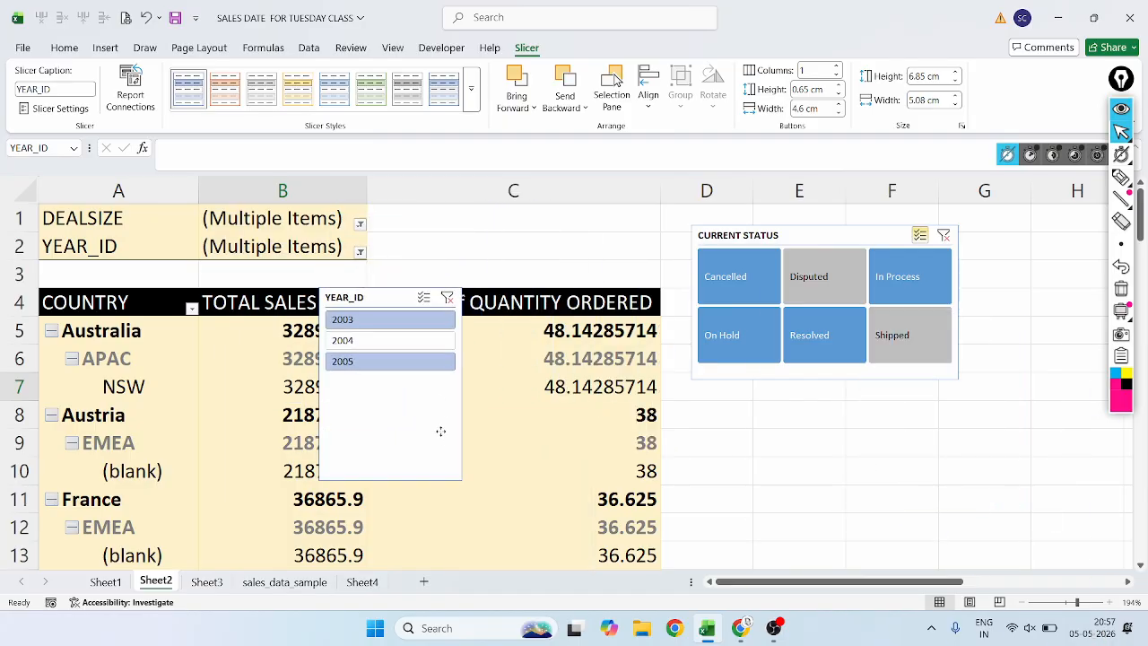
left_click_drag(460, 475, 614, 541)
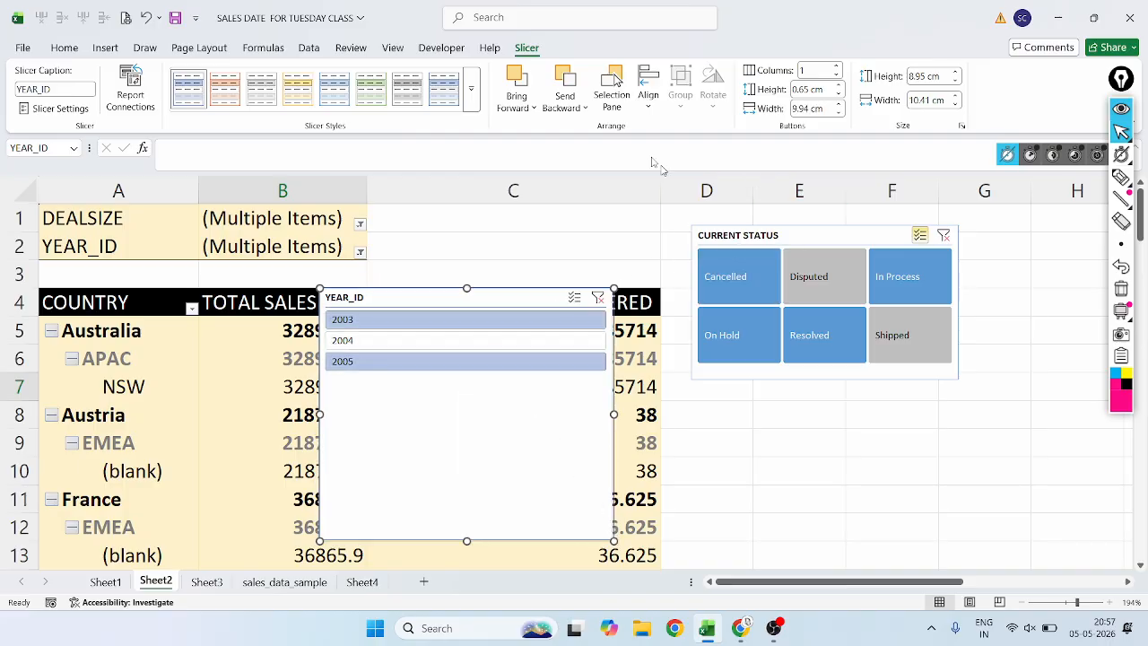
left_click(815, 70)
key("Tab")
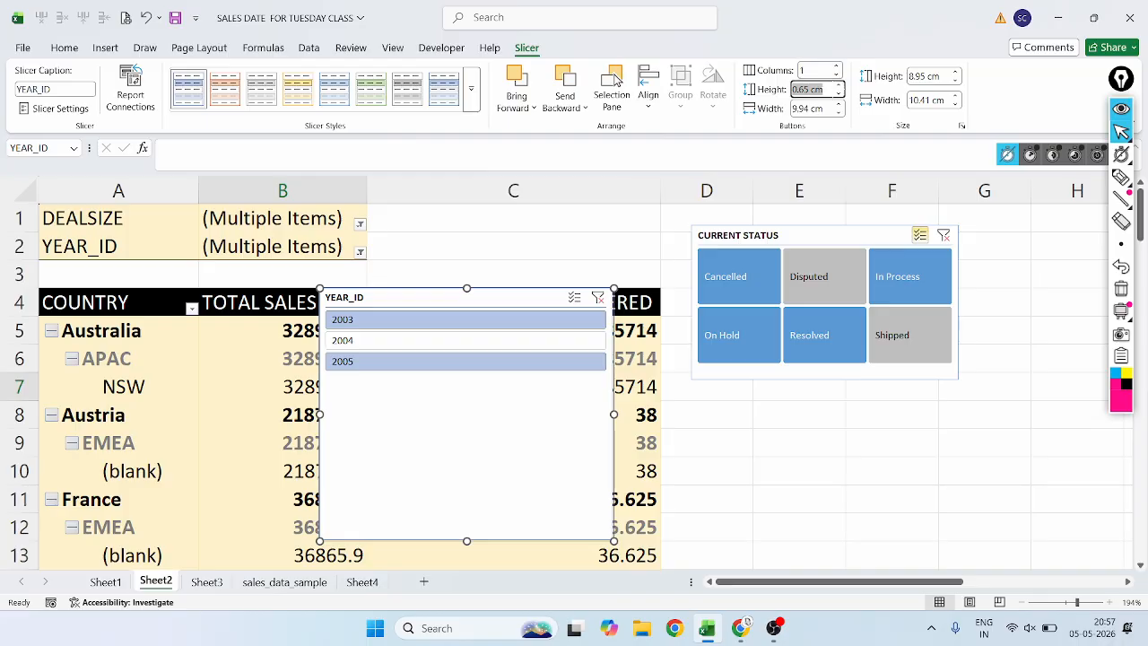
type("5")
key("Tab")
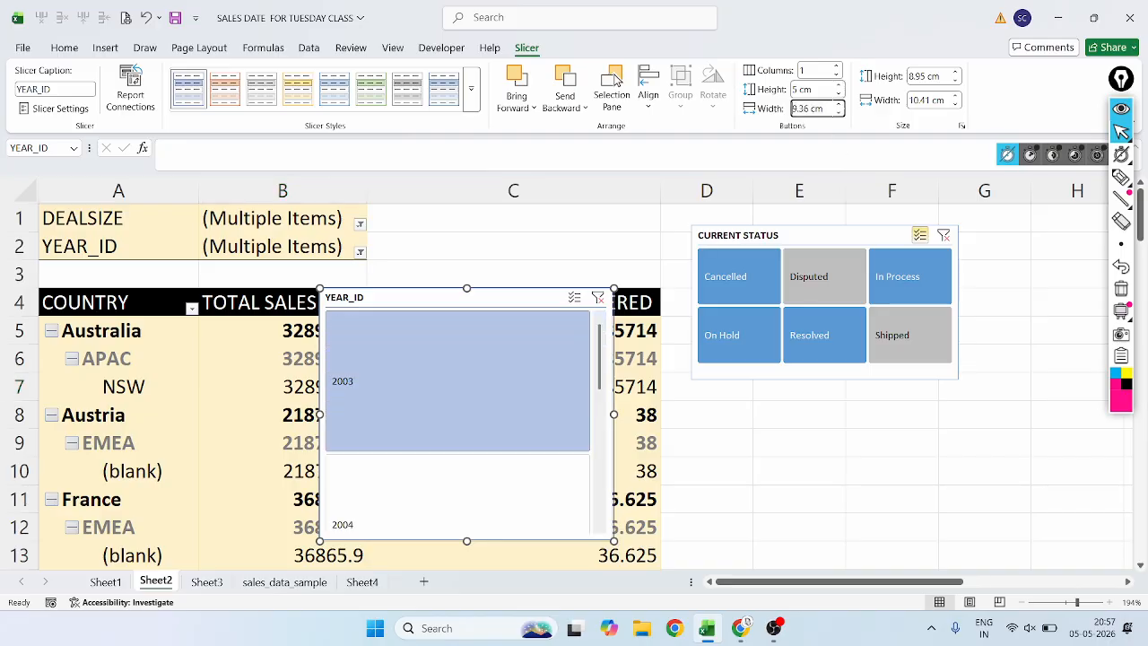
Set the YEAR_ID slicer's button height to 3 cm and shrink the slicer to about 6.18 cm high and 9.44 cm wide.
key("shift+Tab")
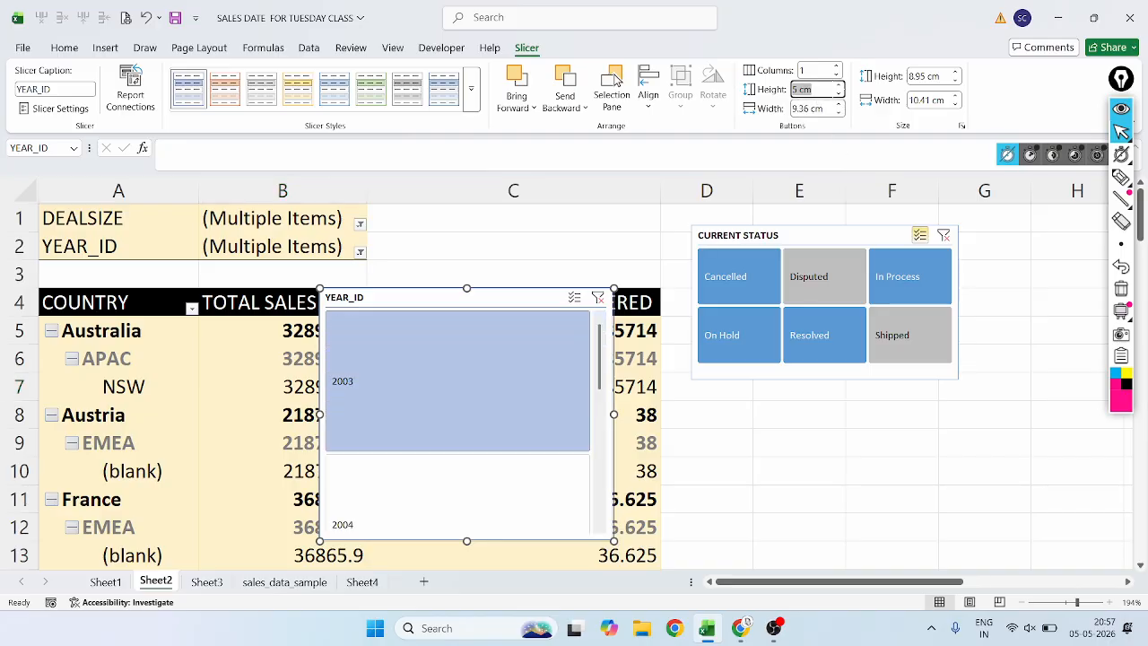
key("BackSpace")
type("3")
key("Return")
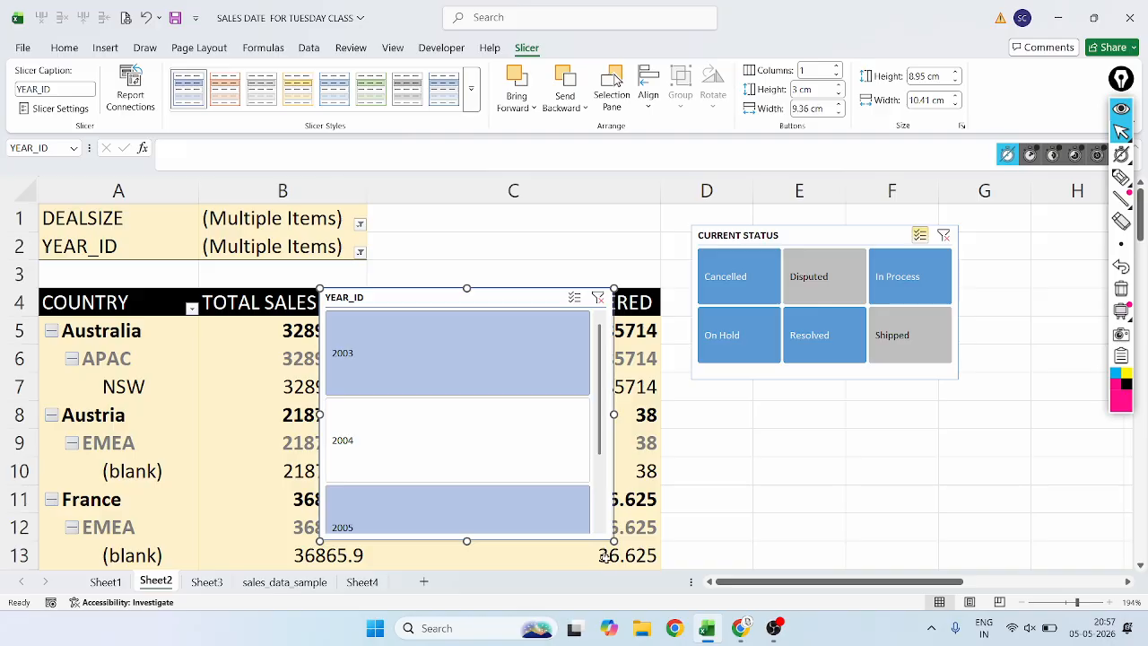
left_click_drag(614, 541, 585, 463)
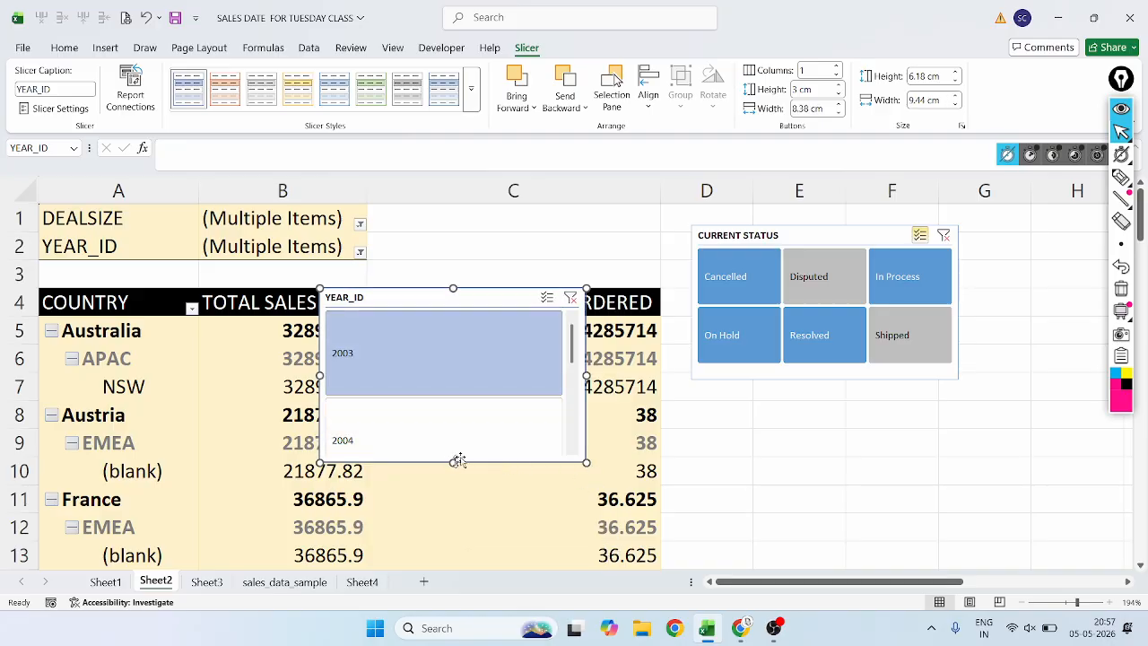
Set the YEAR_ID slicer's buttons to 2 cm high and 5 cm wide.
left_click(799, 90)
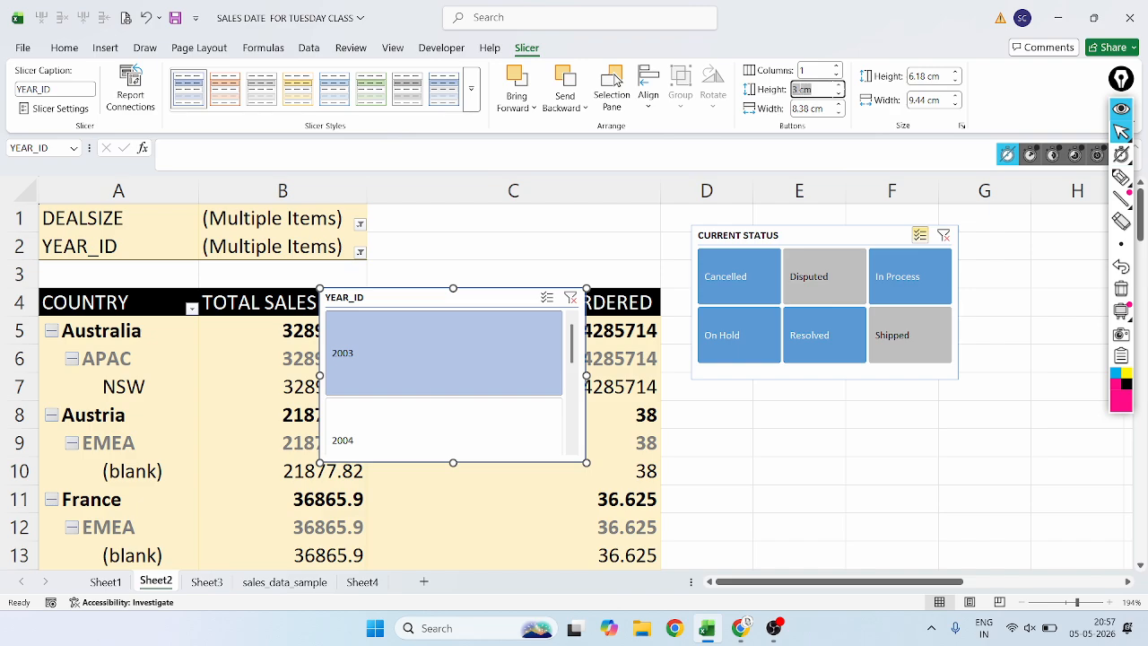
key("BackSpace")
type("2")
key("Return")
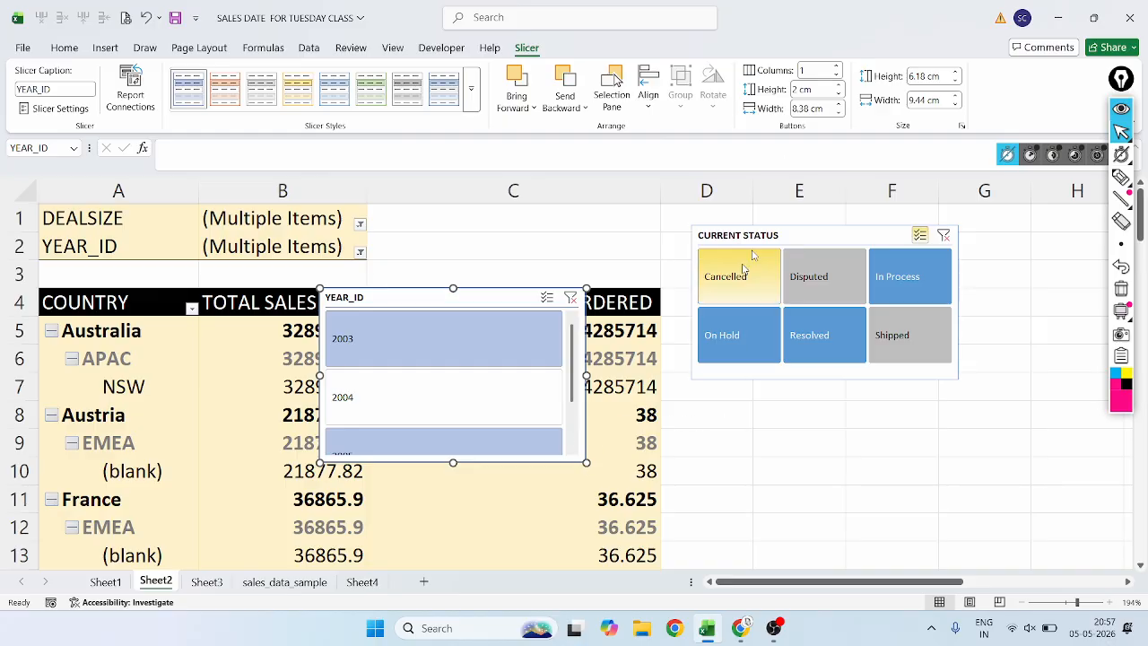
left_click(814, 109)
key("BackSpace")
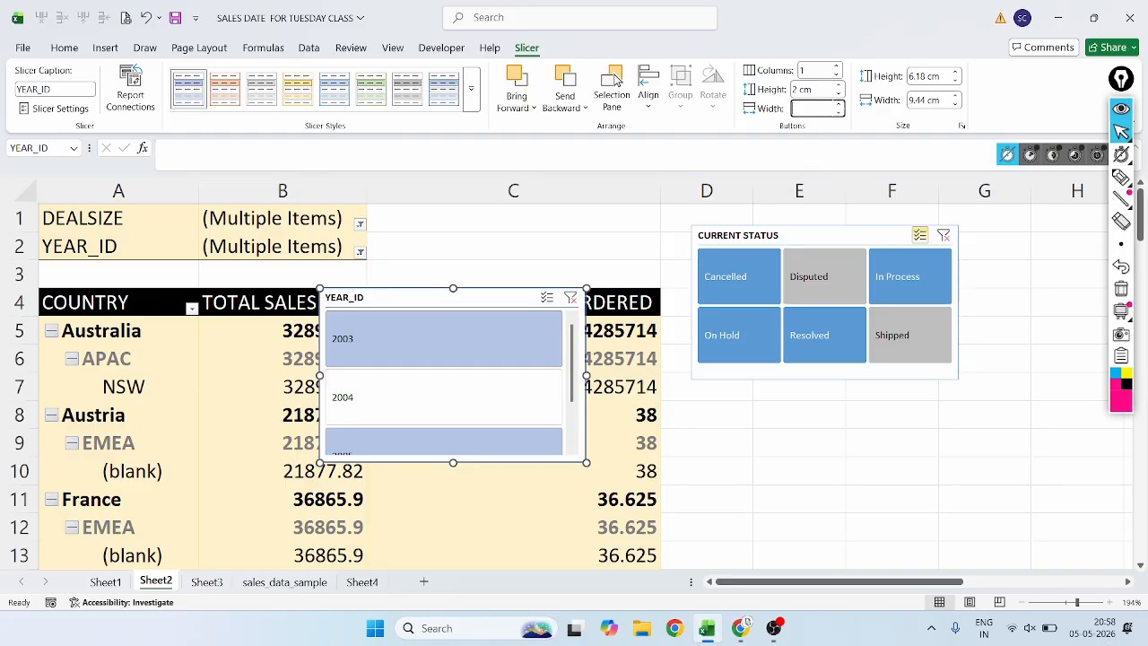
key("Return")
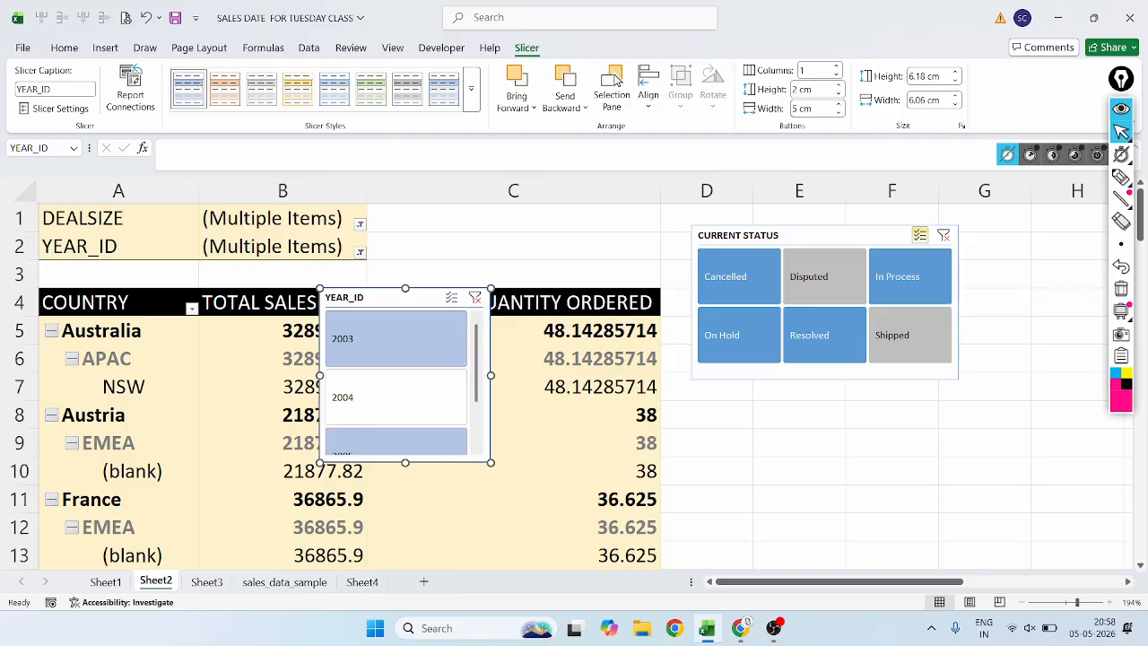
Enlarge the YEAR_ID slicer to about 7.45 cm high and 7.03 cm wide and place it below the CURRENT STATUS slicer.
left_click_drag(490, 463, 518, 497)
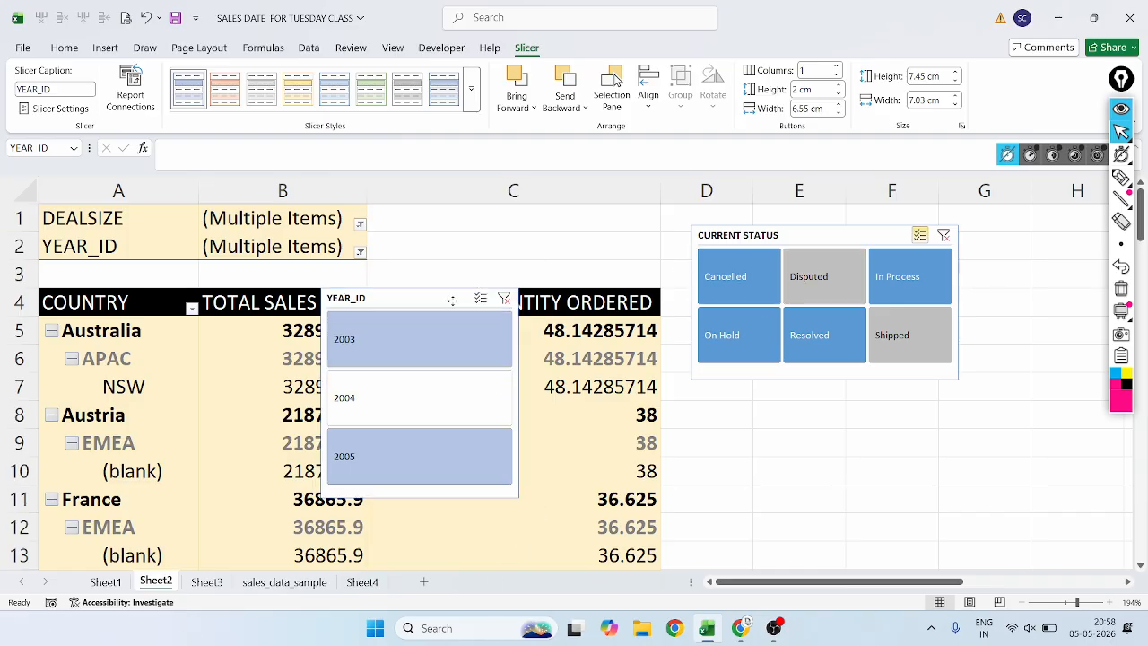
left_click_drag(441, 305, 820, 405)
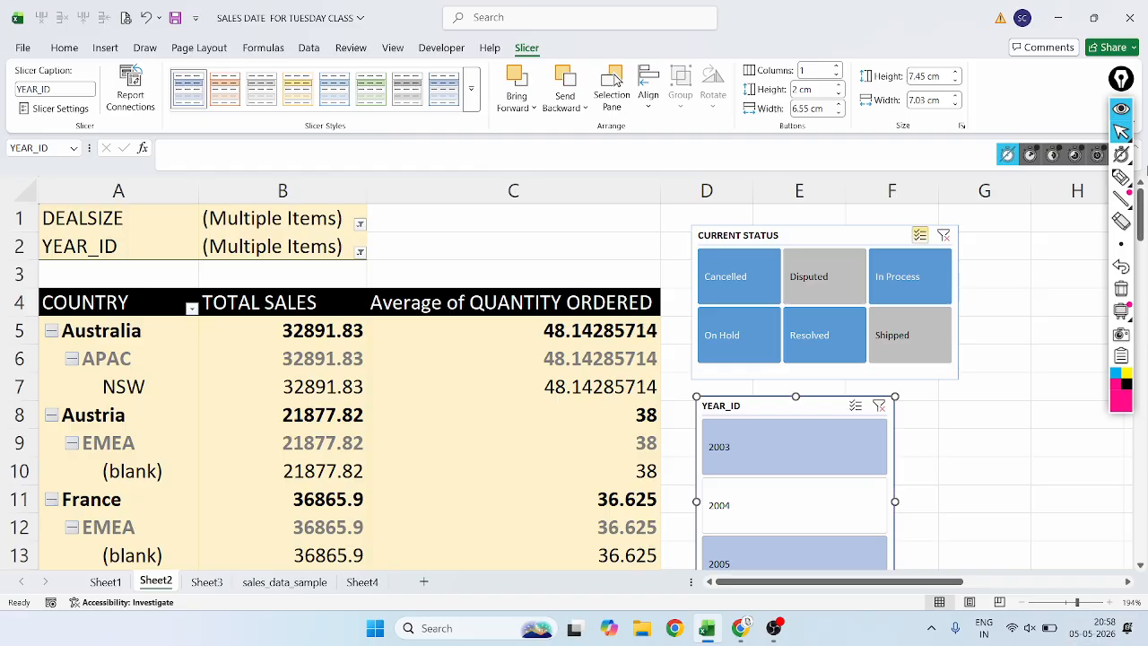
Circle the YEAR_ID slicer's header and its caption setting with the pen, return to the pointer and undo the circle around the caption setting.
left_click(1121, 177)
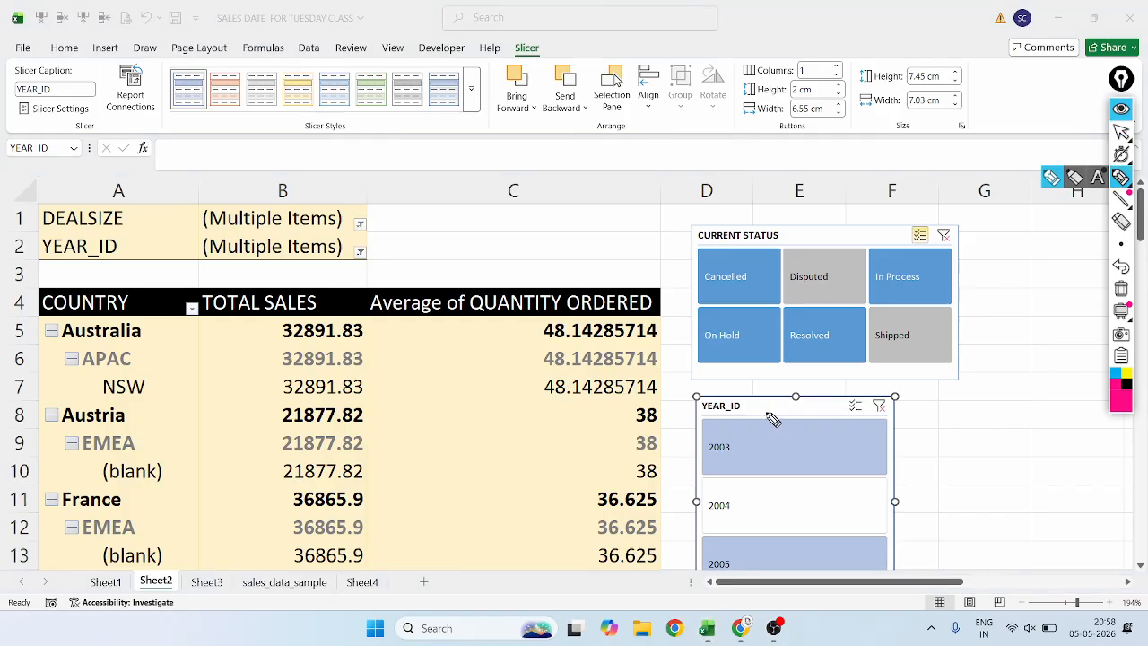
mouse_move(760, 405)
left_mouse_down()
mouse_move(690, 410)
mouse_move(756, 412)
left_mouse_up()
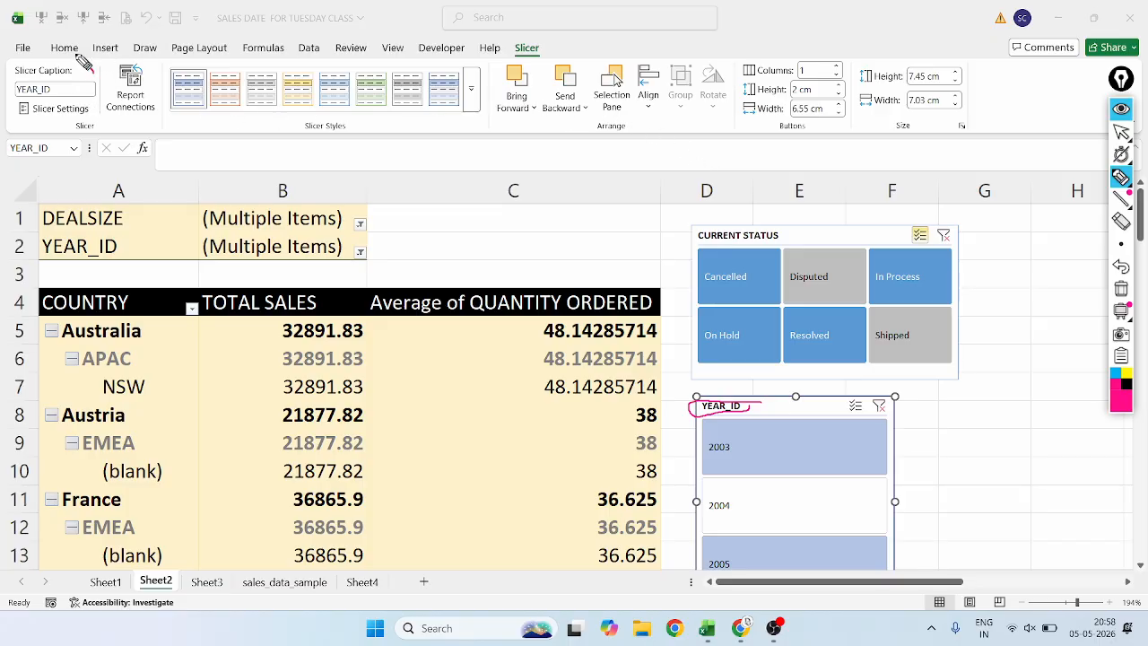
mouse_move(84, 63)
left_mouse_down()
mouse_move(25, 52)
mouse_move(15, 122)
mouse_move(93, 125)
mouse_move(92, 70)
left_mouse_up()
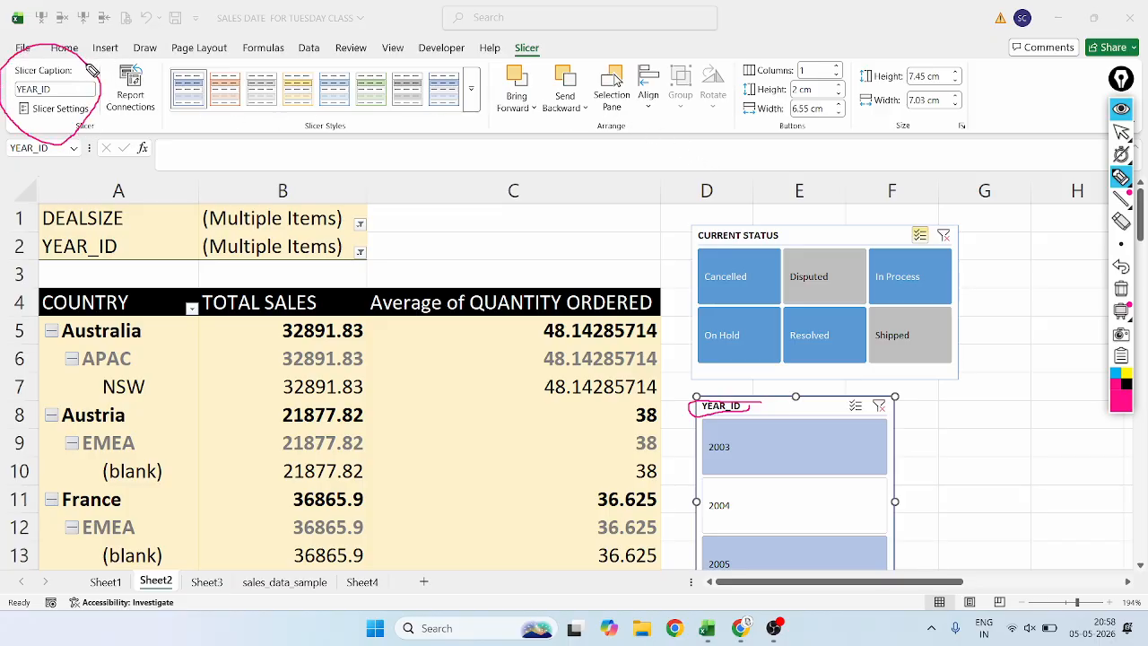
left_click(1120, 130)
left_click(1121, 266)
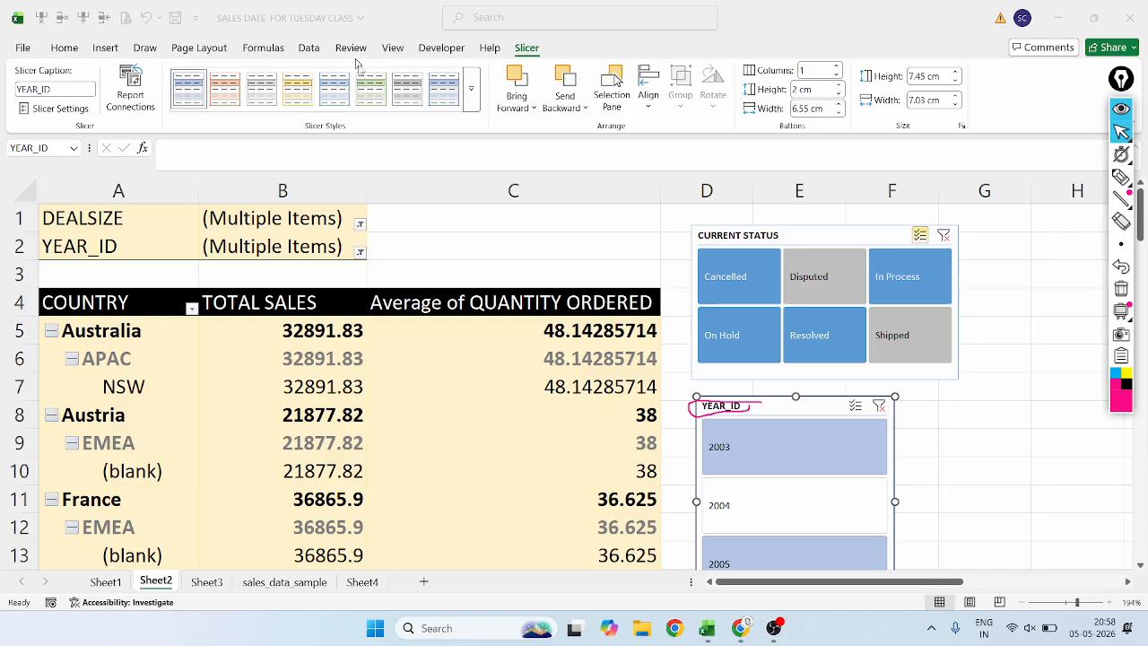
Change the YEAR_ID slicer's caption to YEAR.
left_click(49, 91)
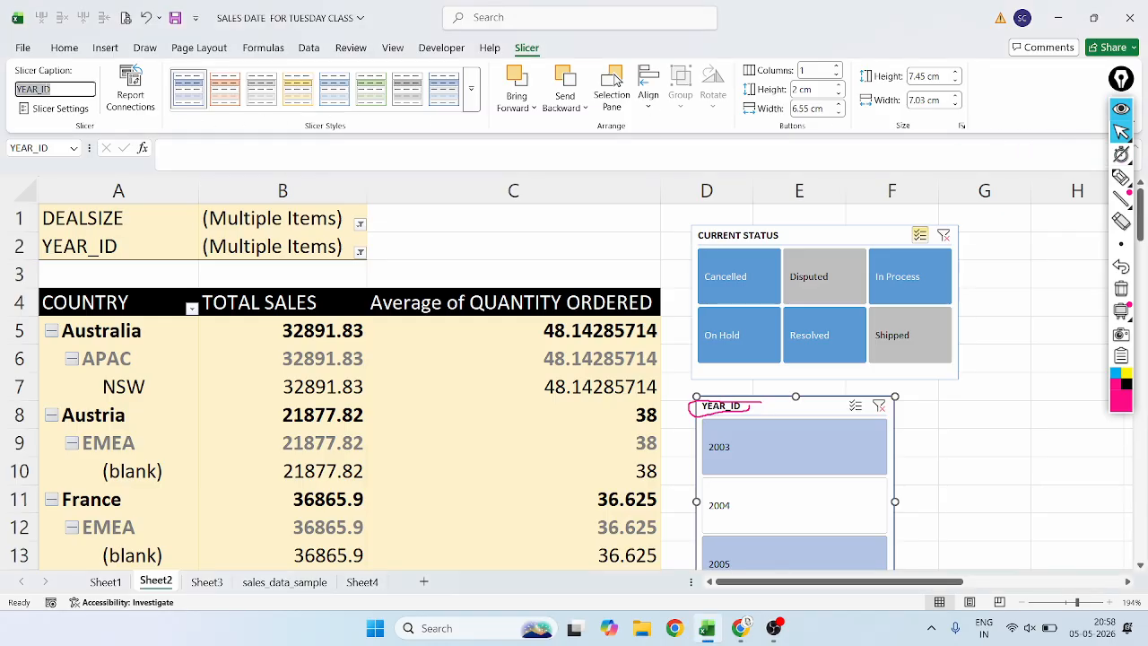
key("BackSpace")
key("Return")
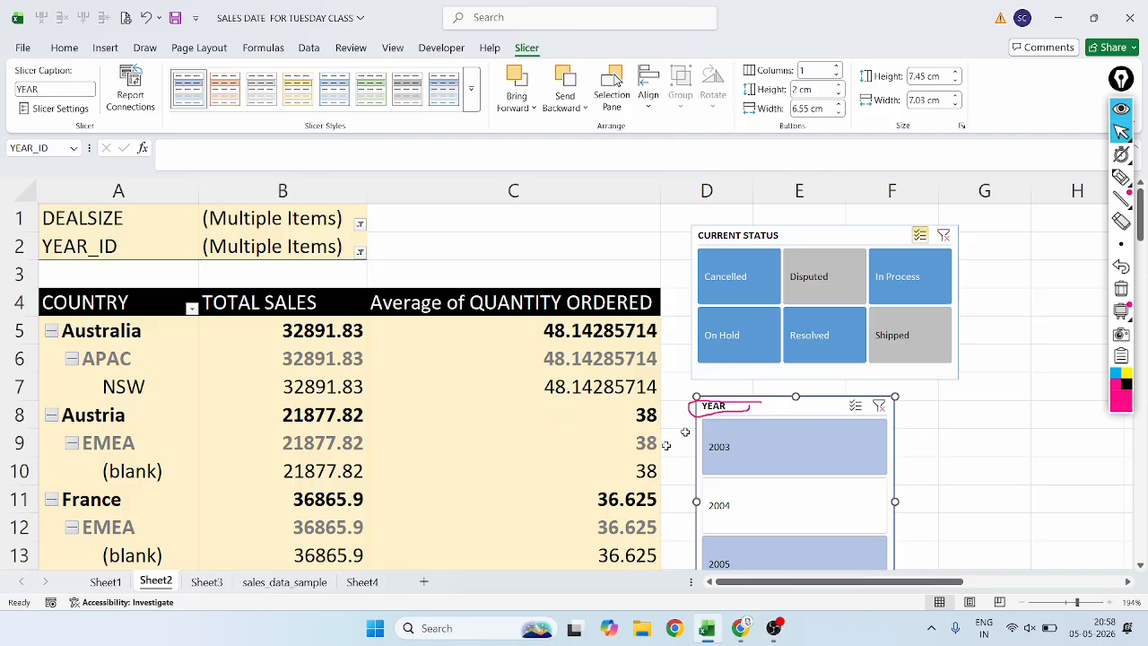
Move the YEAR slicer up against the CURRENT STATUS slicer and undo the pen circle left at its header.
left_click_drag(816, 408, 817, 389)
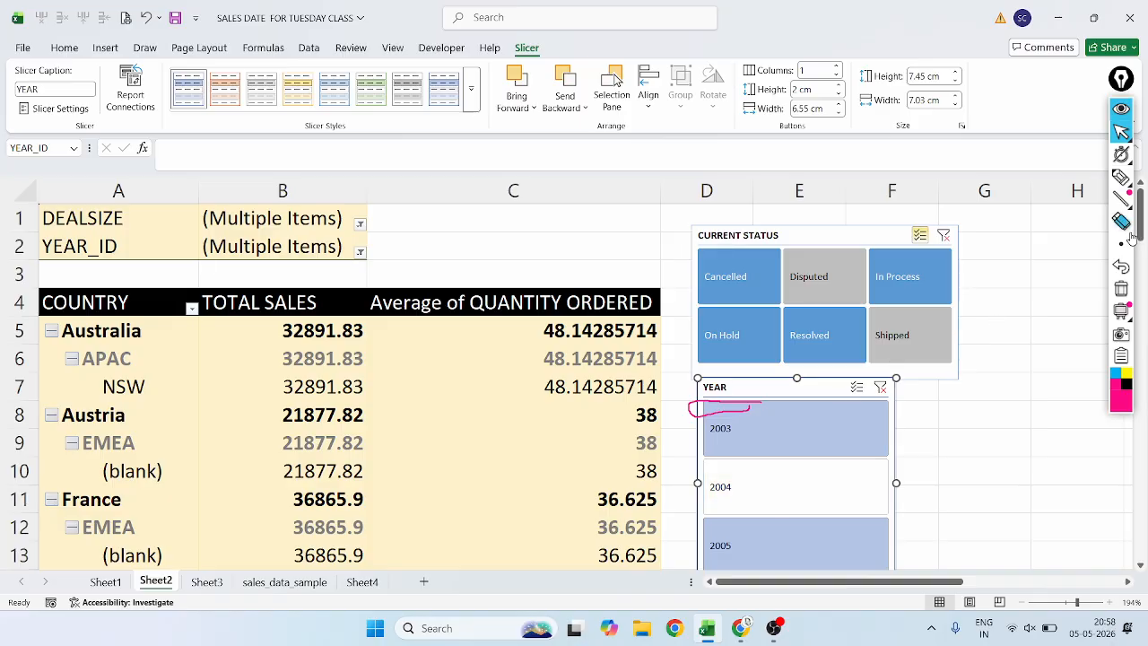
left_click(1120, 269)
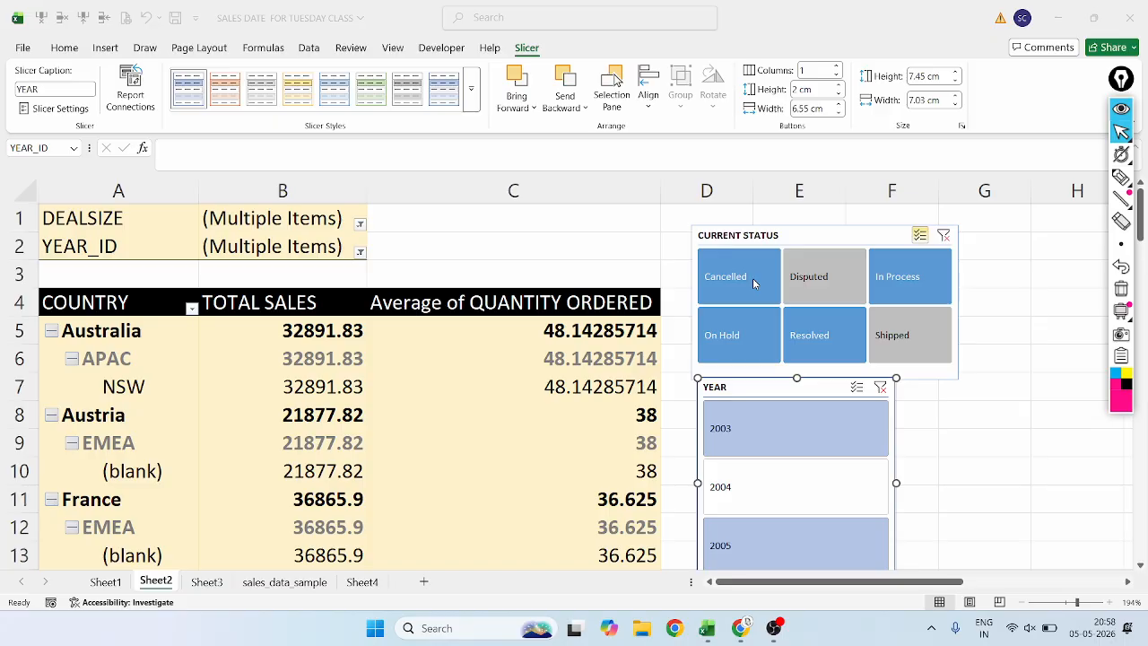
Turn off multi-select in the CURRENT STATUS slicer and filter the pivot table to Cancelled orders from 2004.
left_click(919, 235)
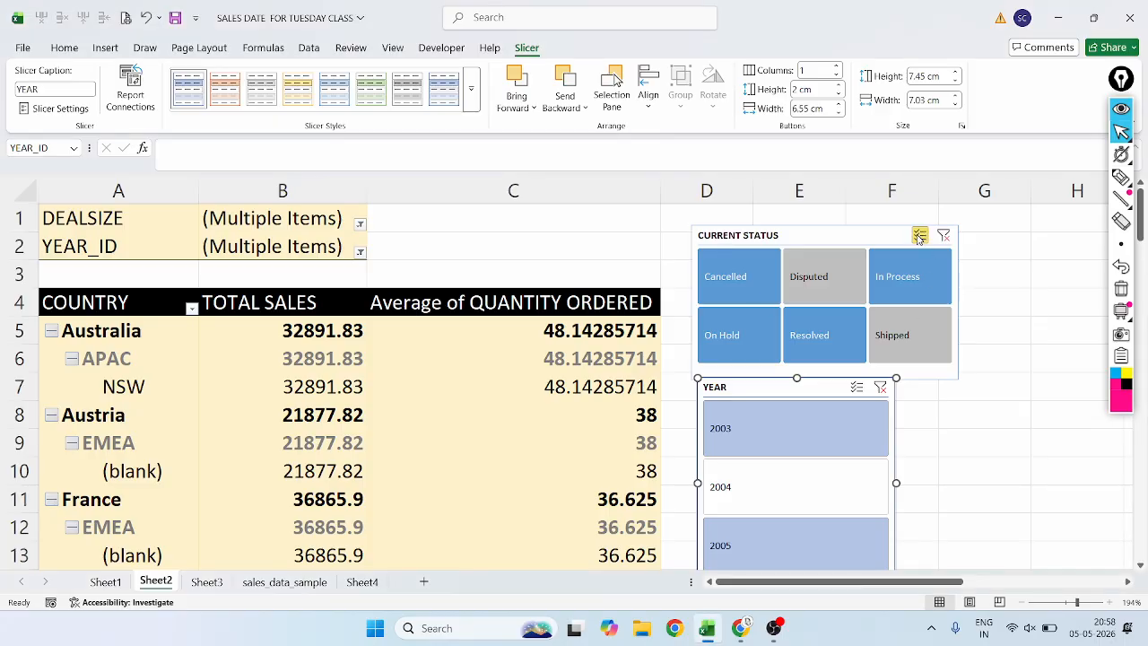
left_click(746, 273)
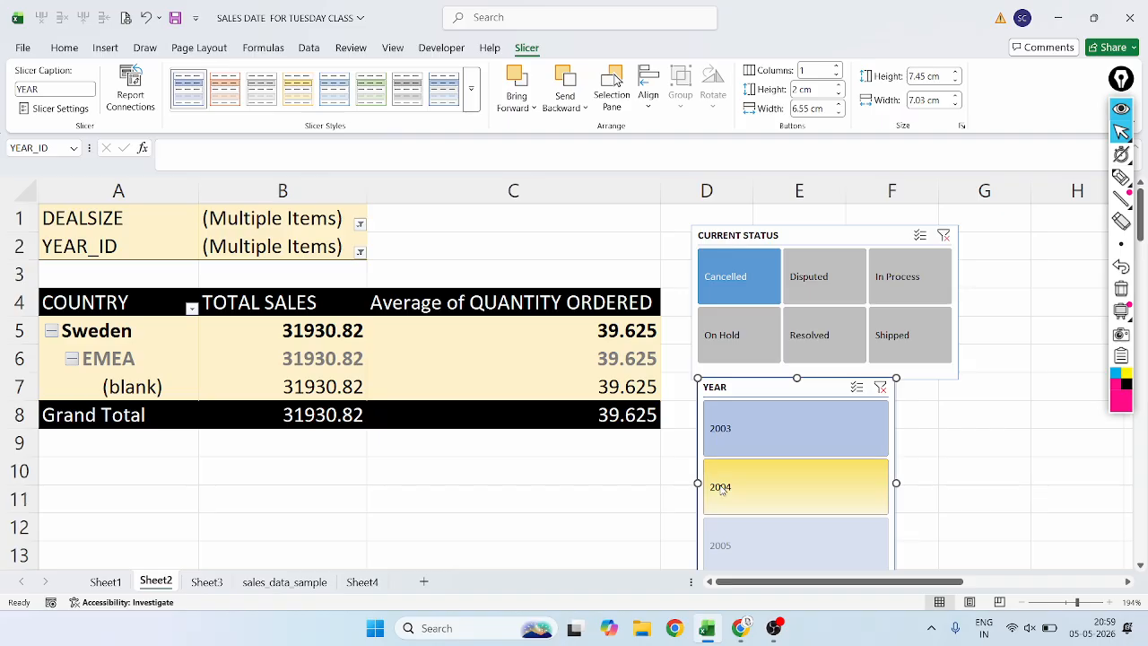
left_click(763, 502)
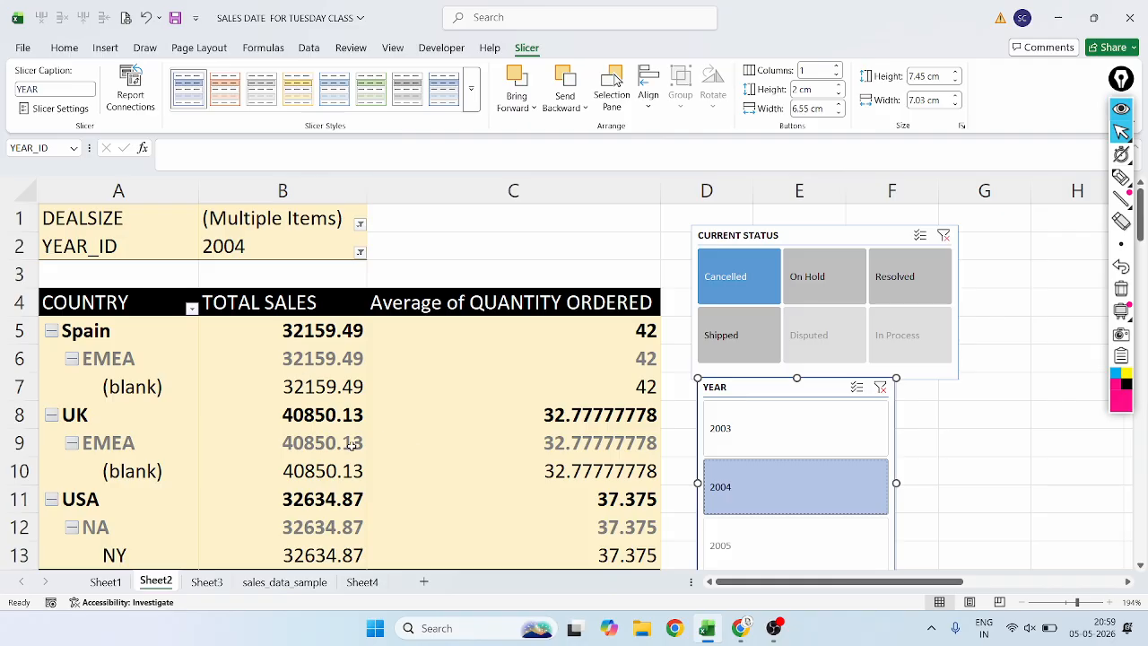
mouse_move(354, 443)
mouse_move(302, 385)
mouse_move(554, 442)
mouse_move(536, 473)
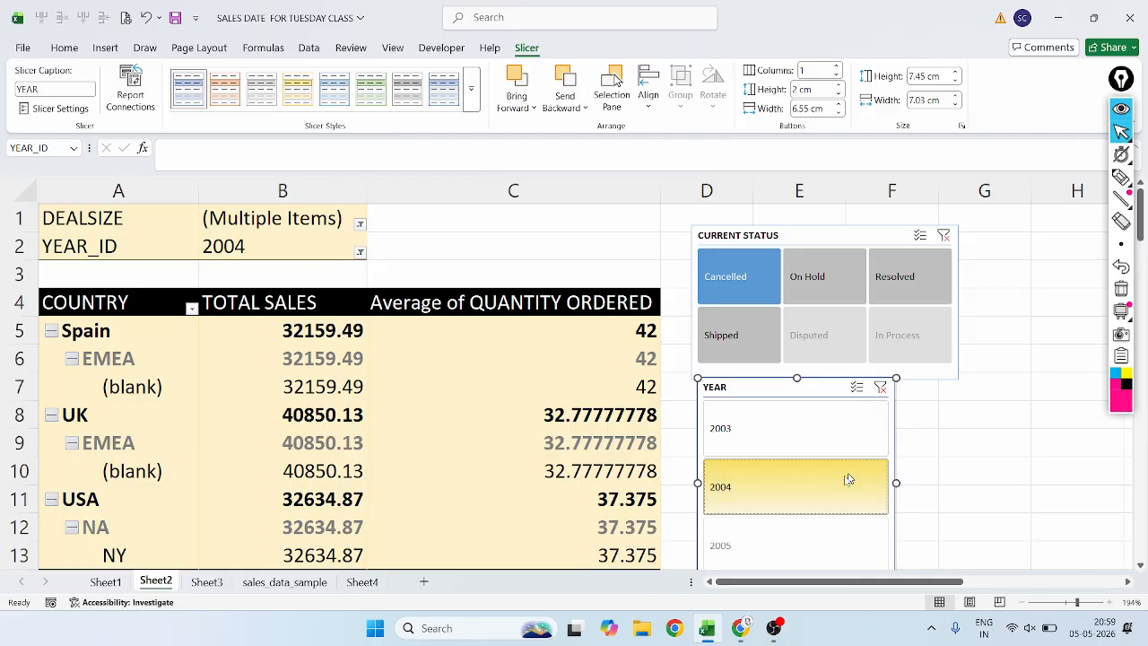
Filter the pivot table to Shipped orders from 2005 and look through the resulting country totals.
left_click(718, 346)
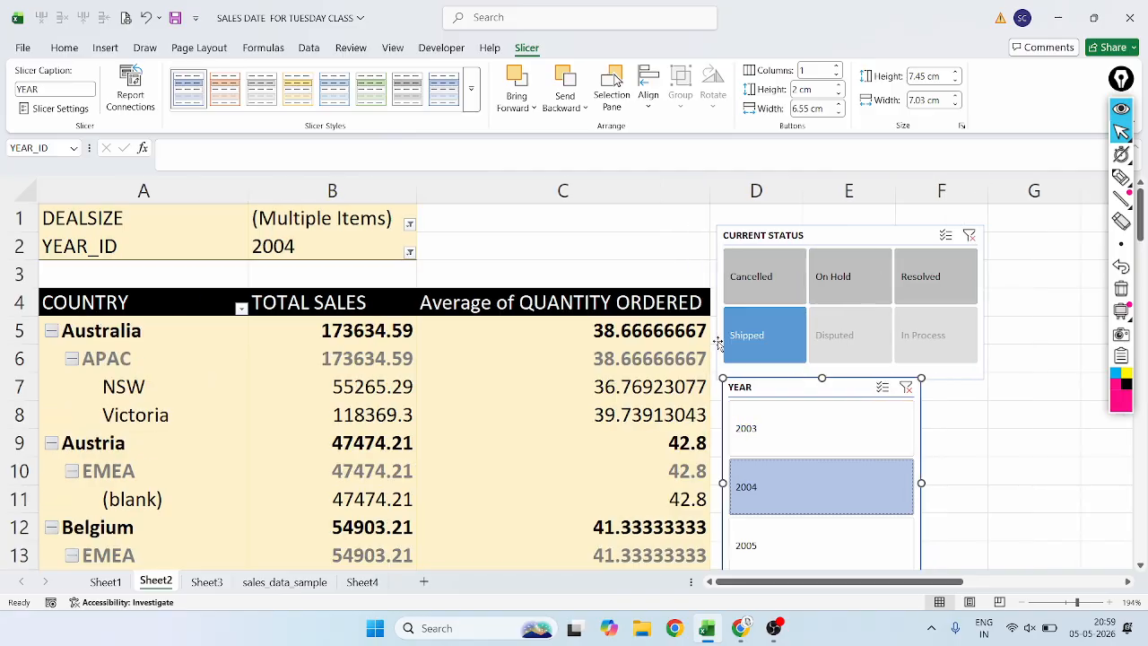
left_click(768, 542)
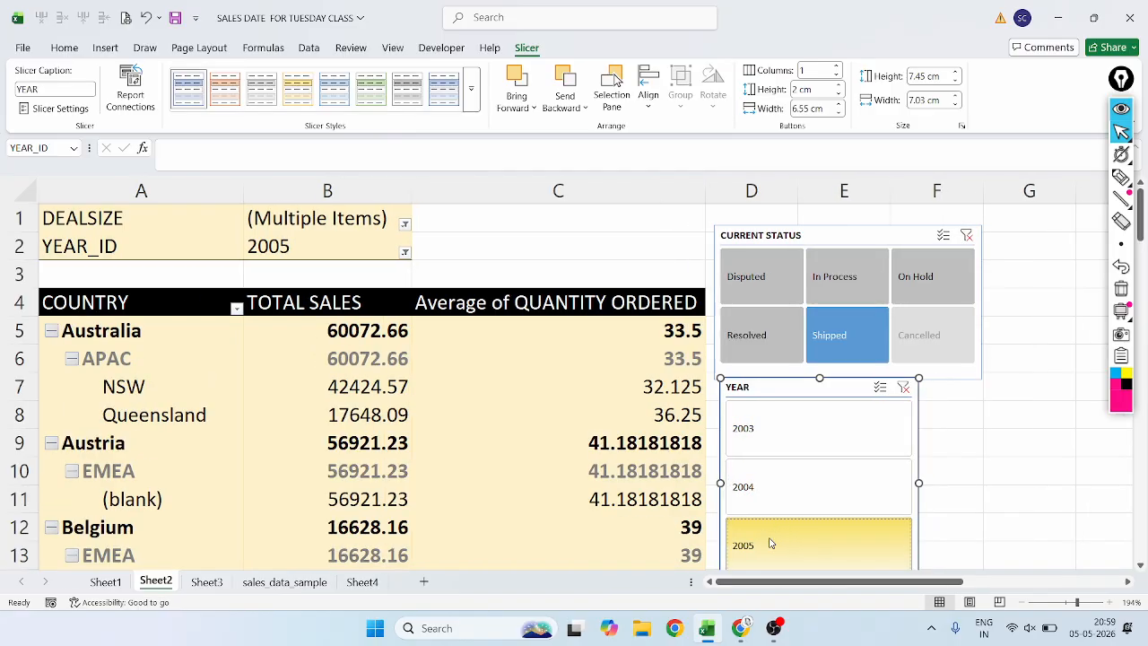
left_click(352, 437)
scroll(351, 435, "down", 15)
scroll(352, 432, "up", 6)
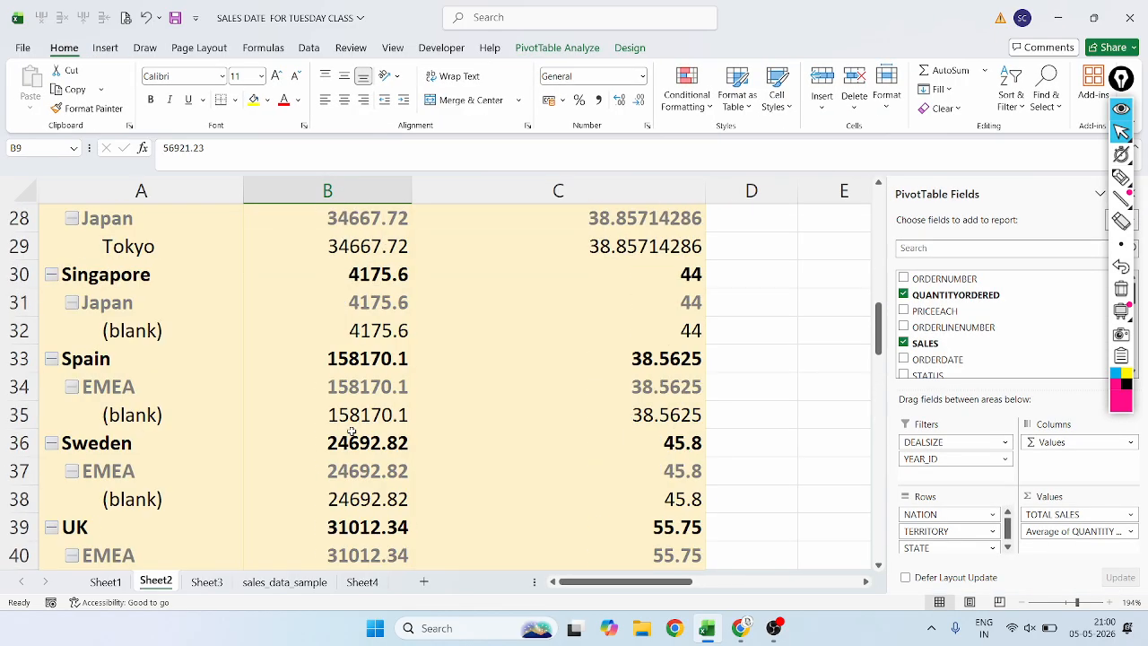
scroll(352, 432, "up", 9)
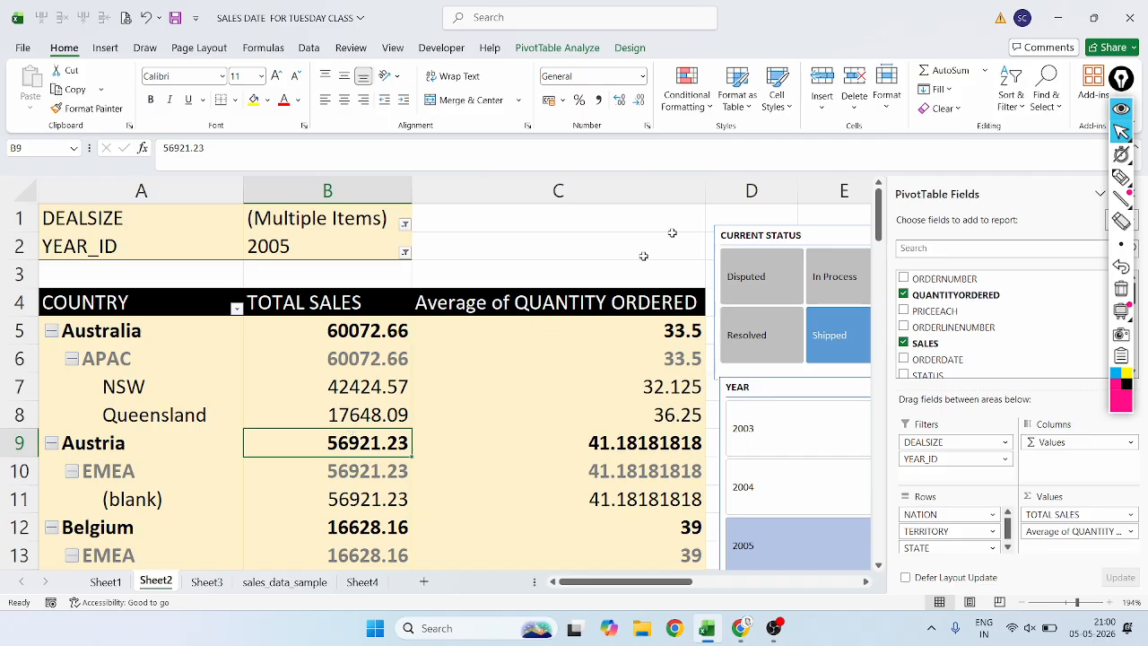
Show the PivotTable analysis commands, point out Filter Connections, and narrow the PivotTable Fields pane to uncover the slicers.
left_click(1100, 191)
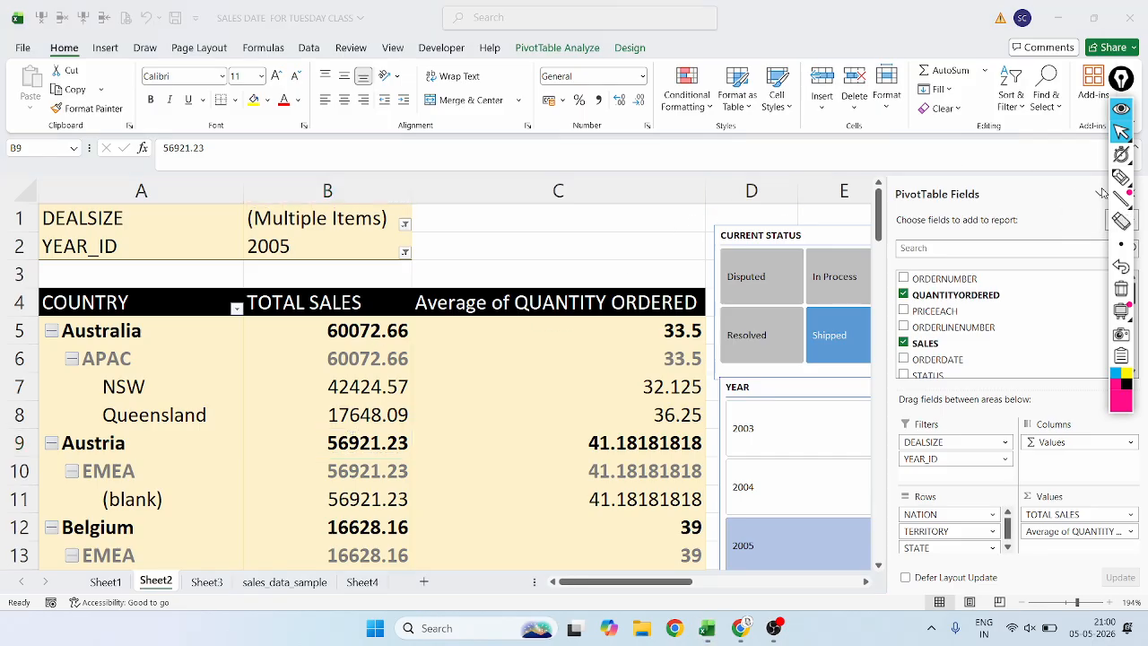
left_click(561, 54)
left_click(563, 47)
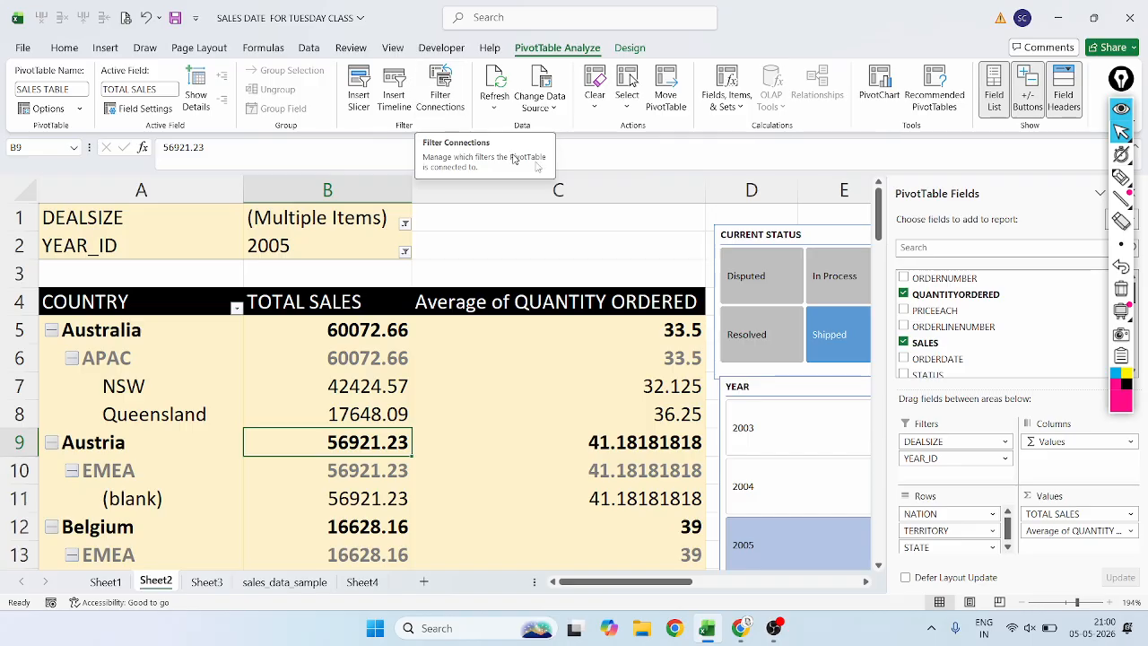
left_click_drag(886, 274, 1002, 275)
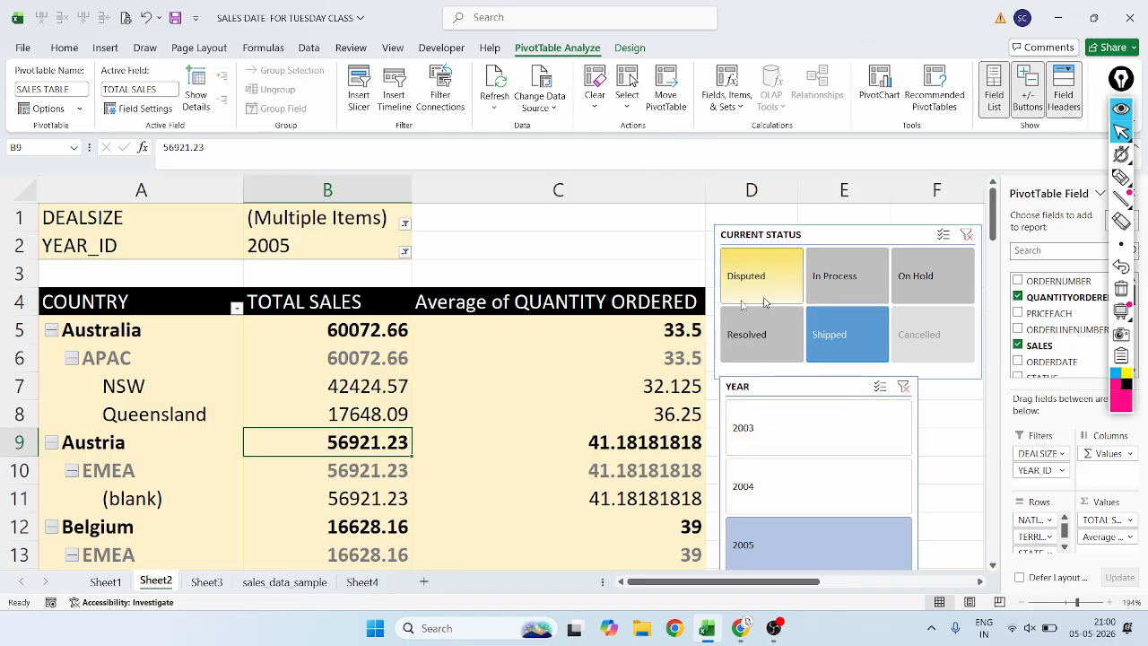
Shrink the CURRENT STATUS slicer and place the YEAR slicer directly beneath it, with the YEAR slicer's formatting options shown.
left_click(723, 232)
left_click_drag(714, 225, 746, 223)
left_click(758, 398)
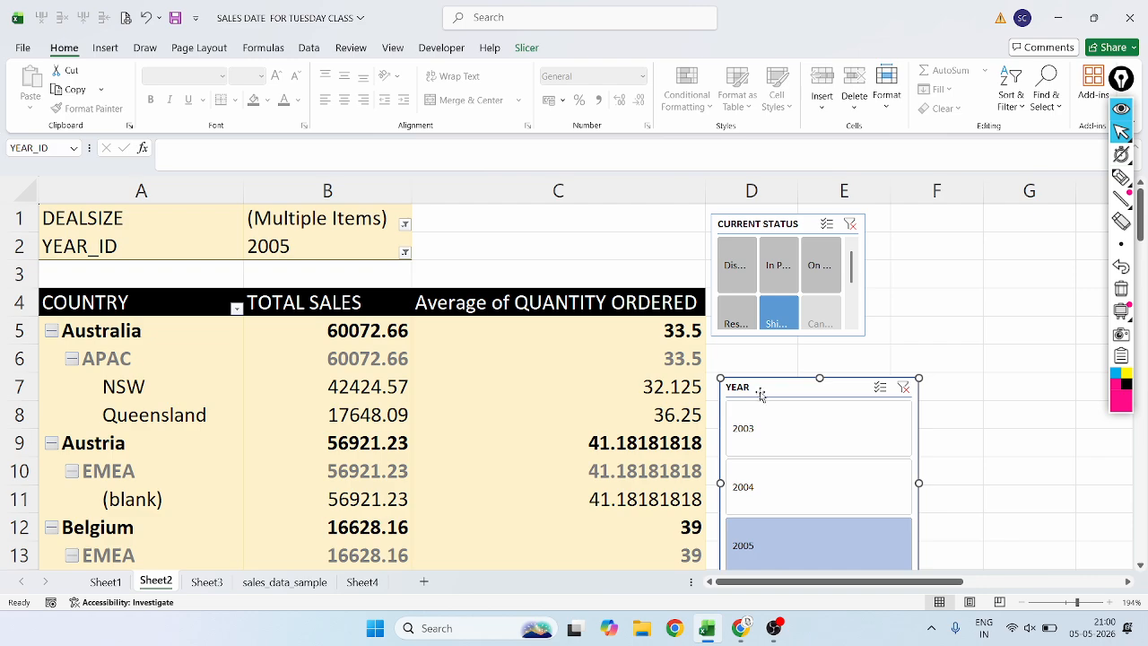
left_click_drag(777, 387, 762, 361)
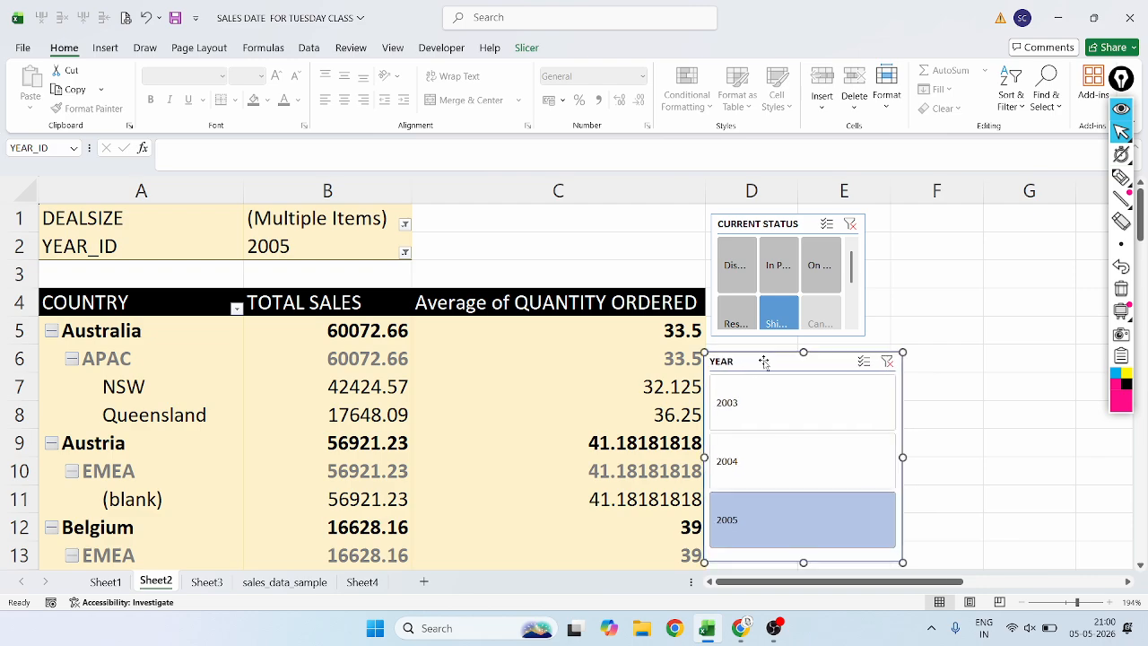
left_click(523, 48)
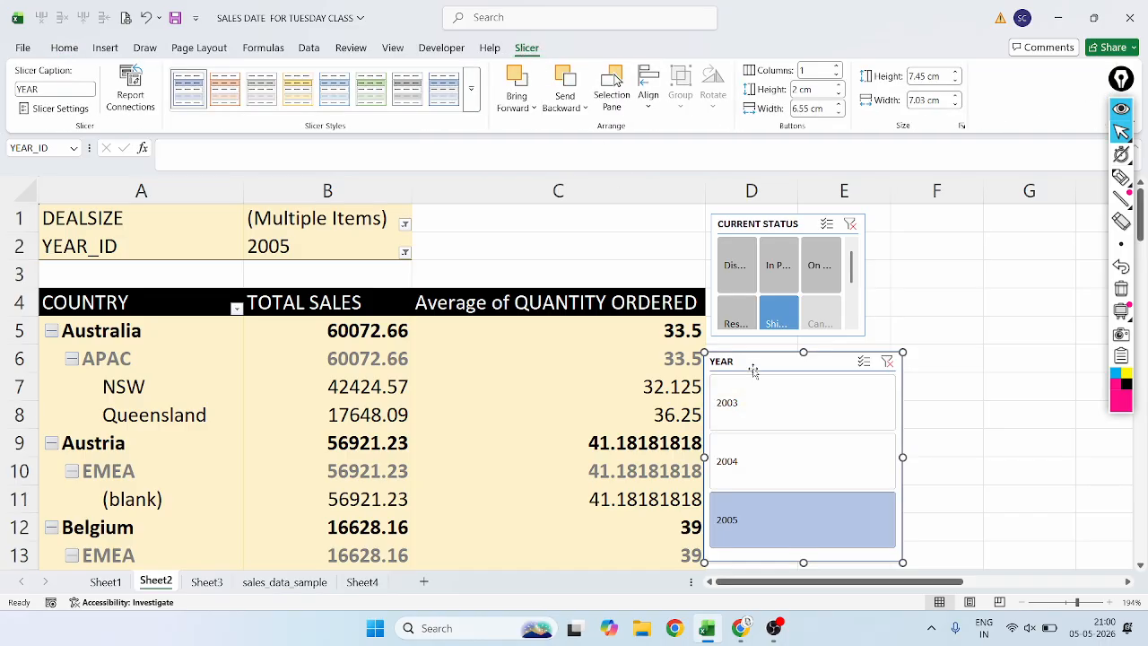
Circle the slicer caption and Slicer Settings options with the pen, remove the mark, and return to the normal pointer.
left_click(1121, 177)
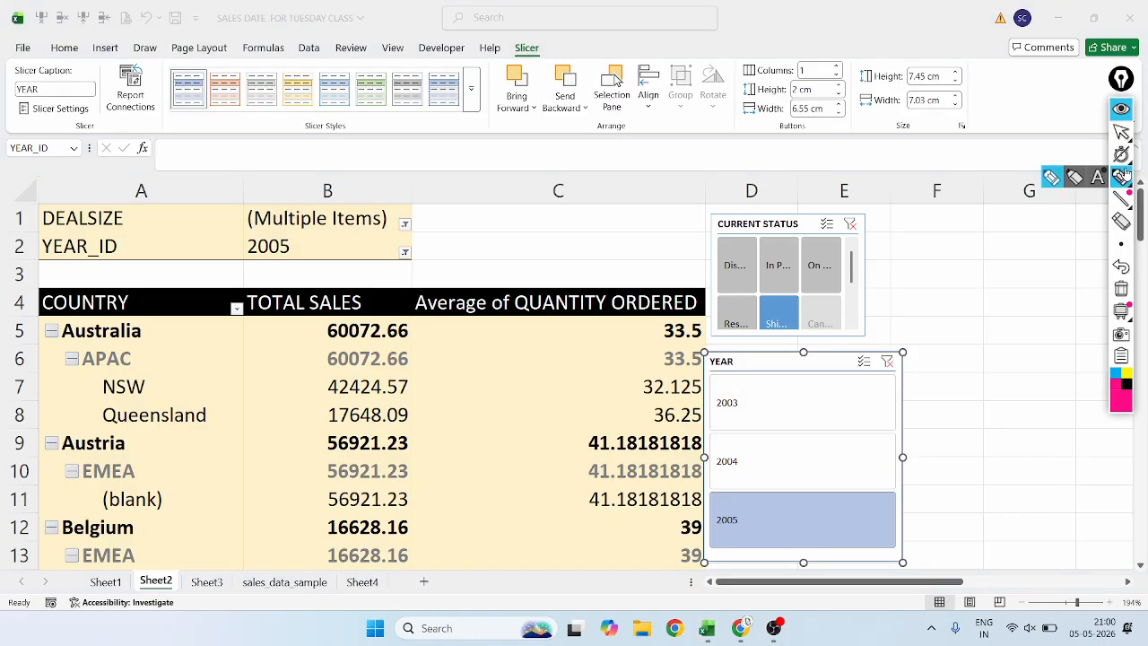
mouse_move(75, 61)
left_mouse_down()
mouse_move(41, 52)
mouse_move(7, 85)
mouse_move(18, 130)
mouse_move(68, 127)
mouse_move(94, 89)
mouse_move(79, 56)
left_mouse_up()
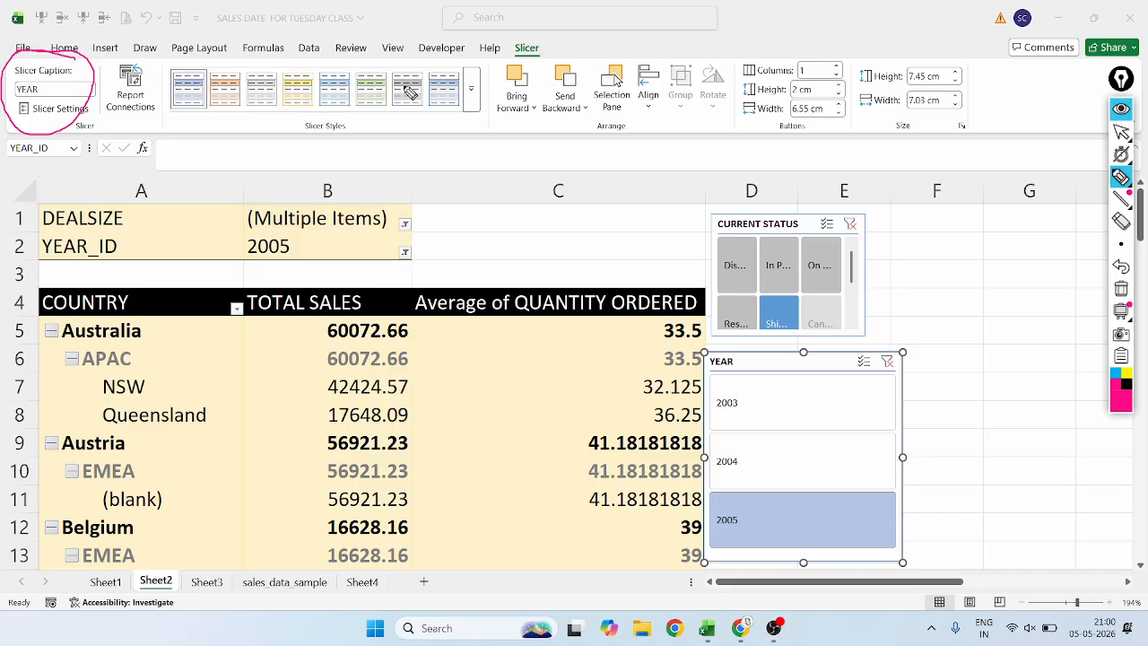
left_click(1123, 265)
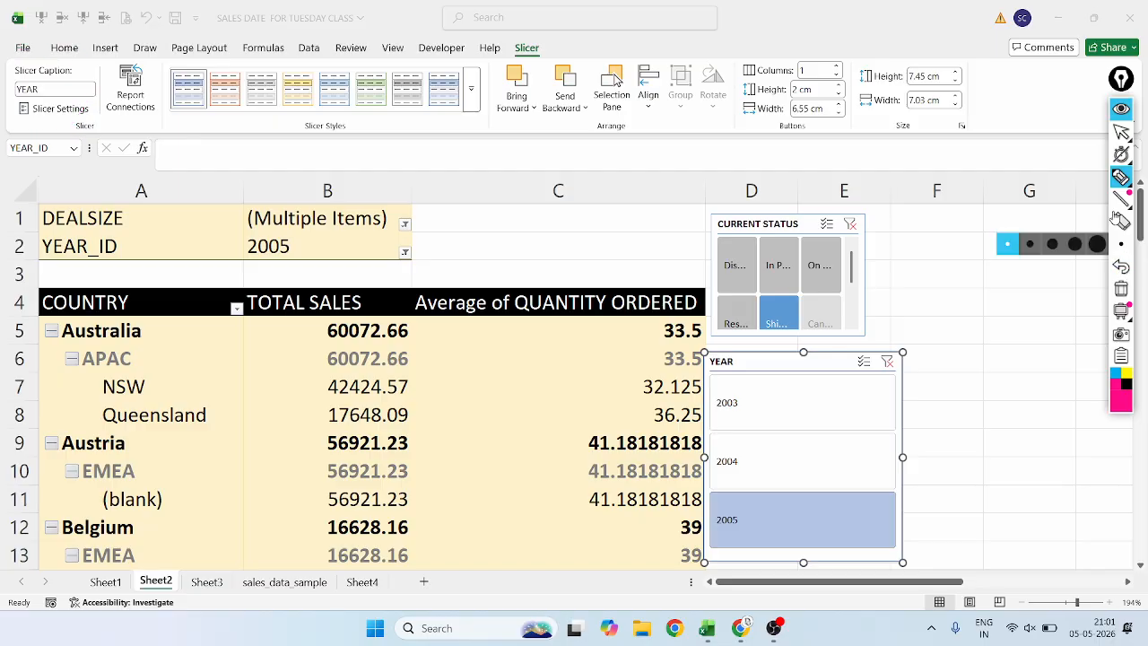
left_click(1122, 131)
Try to replace the YEAR slicer's caption with new text starting with B.
left_click(68, 90)
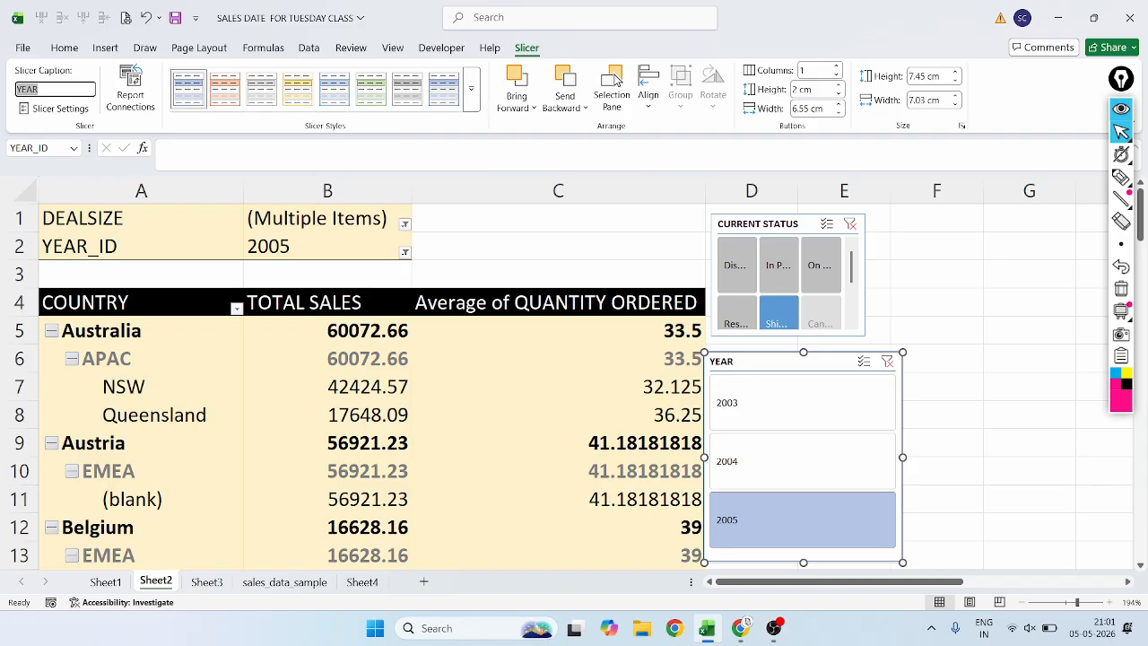
key("BackSpace")
key("Return")
type("B")
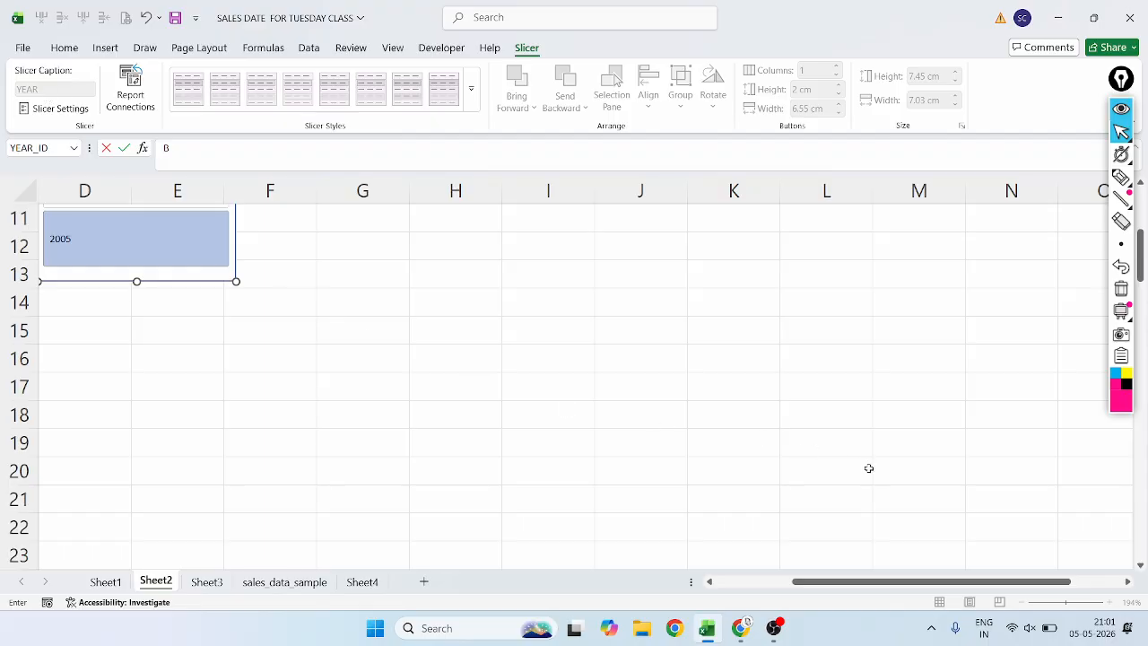
left_click_drag(905, 581, 783, 599)
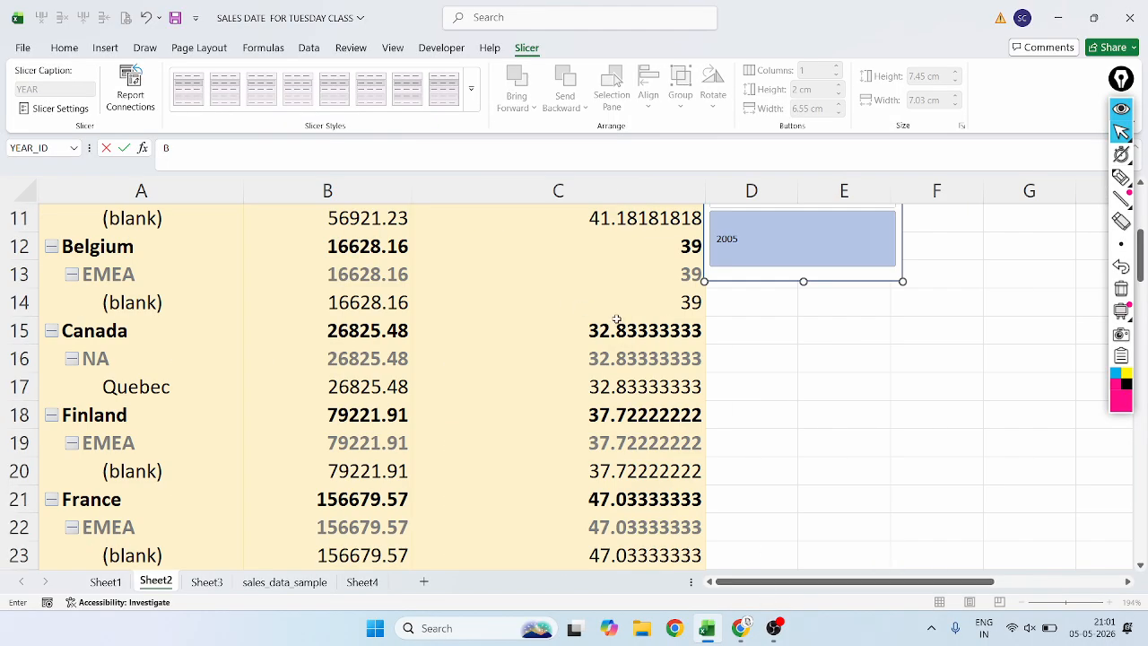
scroll(231, 457, "up", 4)
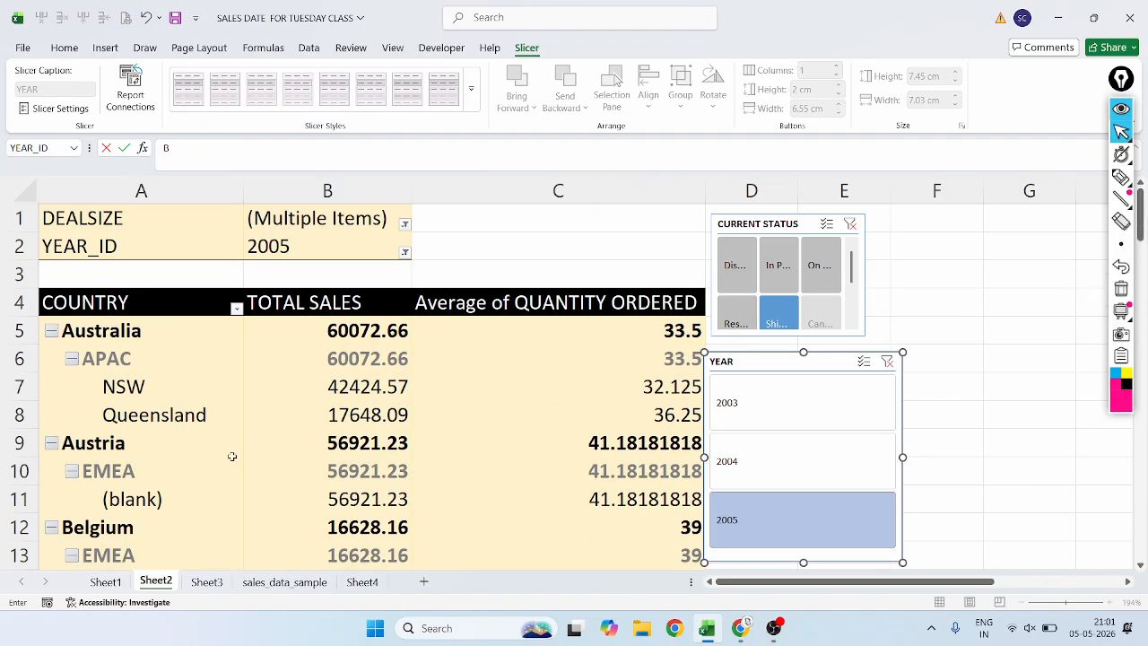
Dismiss the invalid reference messages and clear the stray B from the formula bar.
left_click(988, 375)
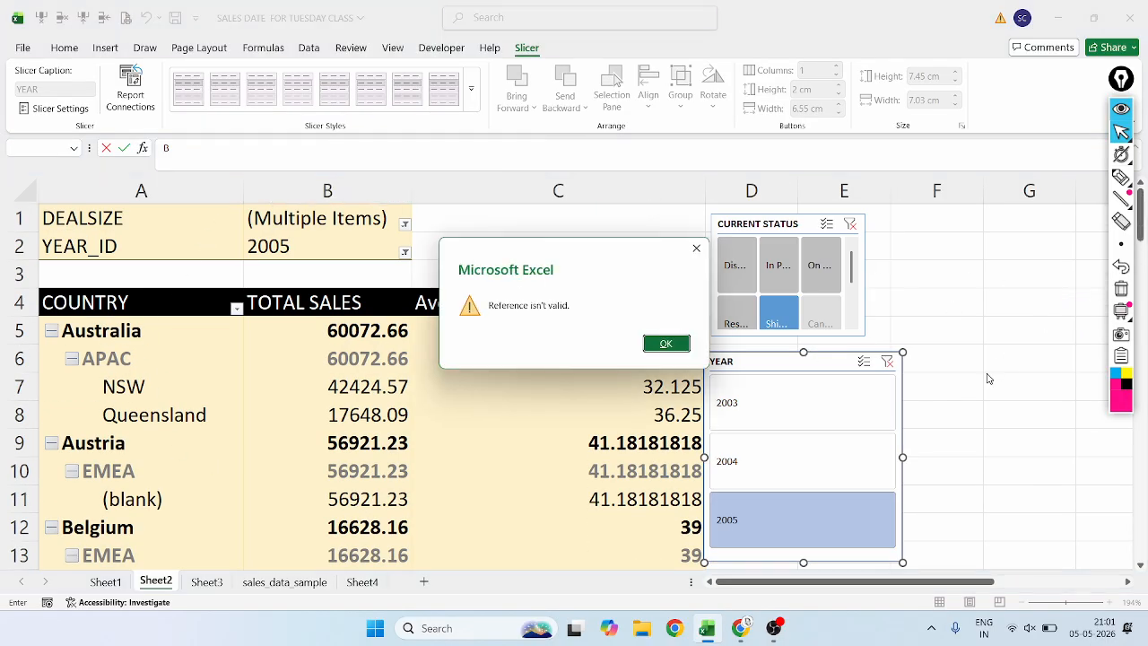
left_click(696, 248)
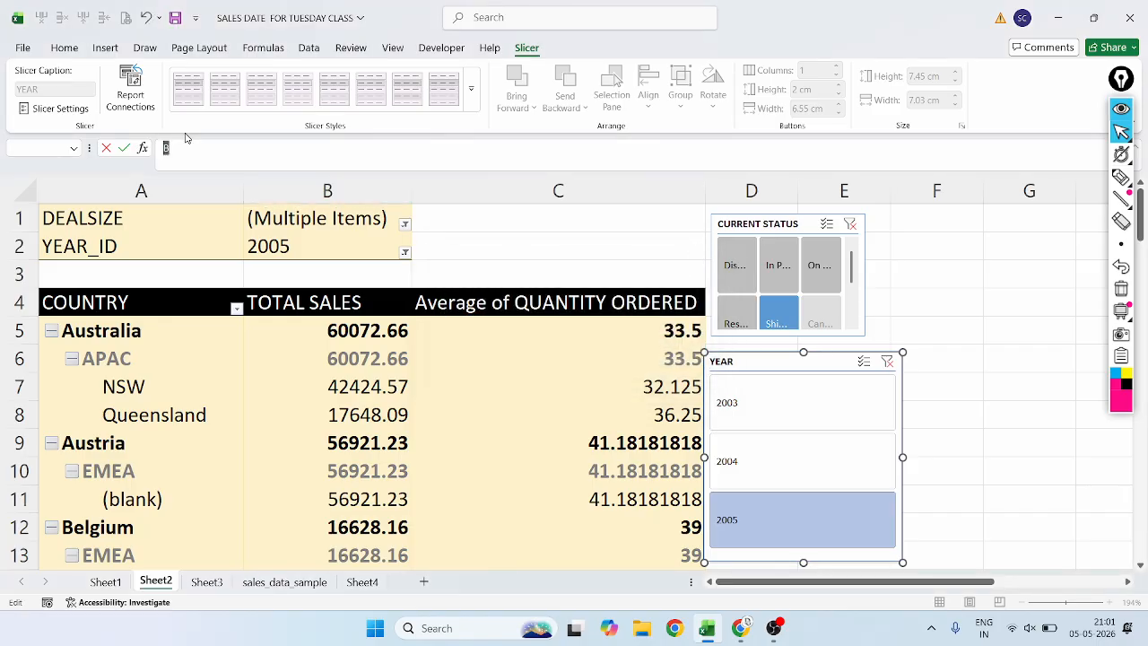
left_click(820, 413)
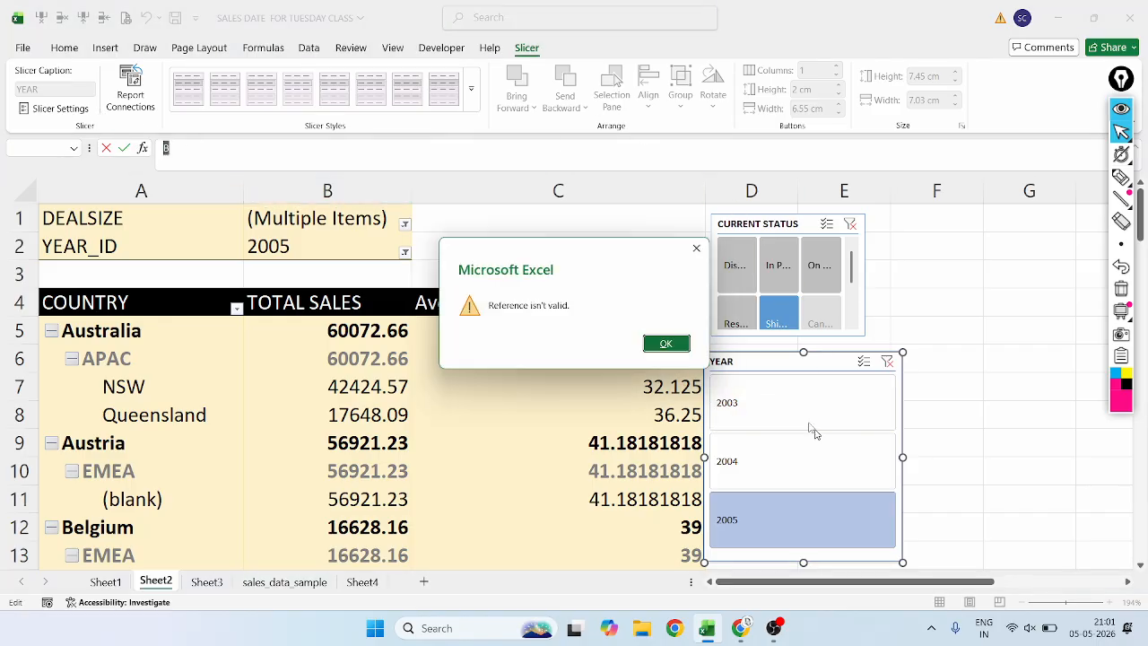
left_click(678, 345)
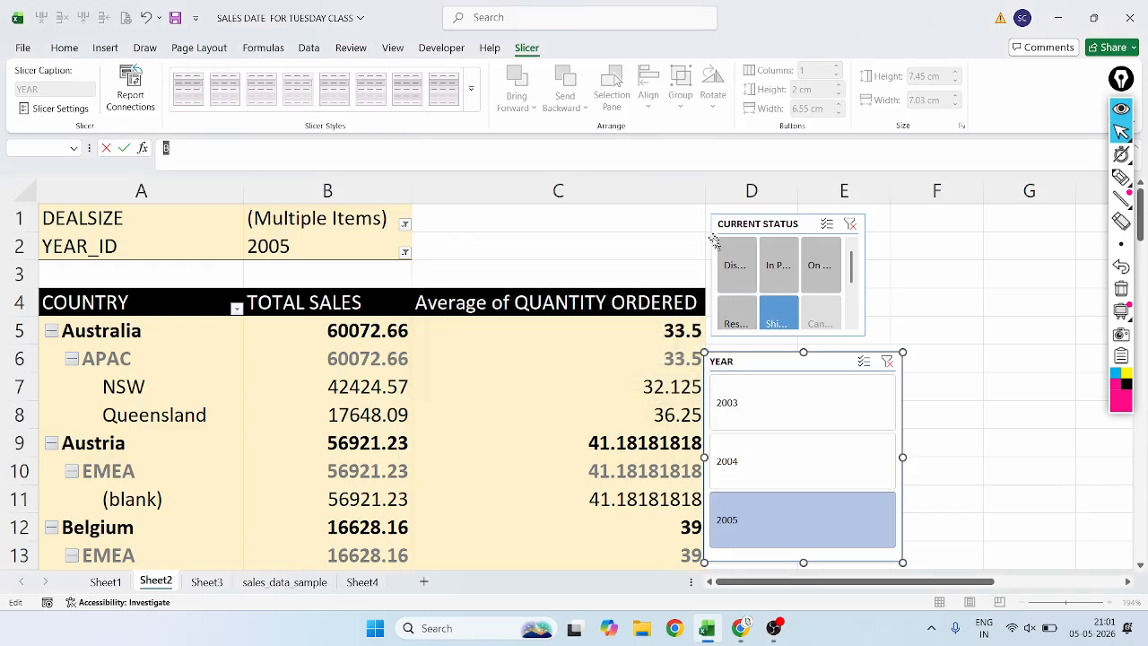
left_click(489, 49)
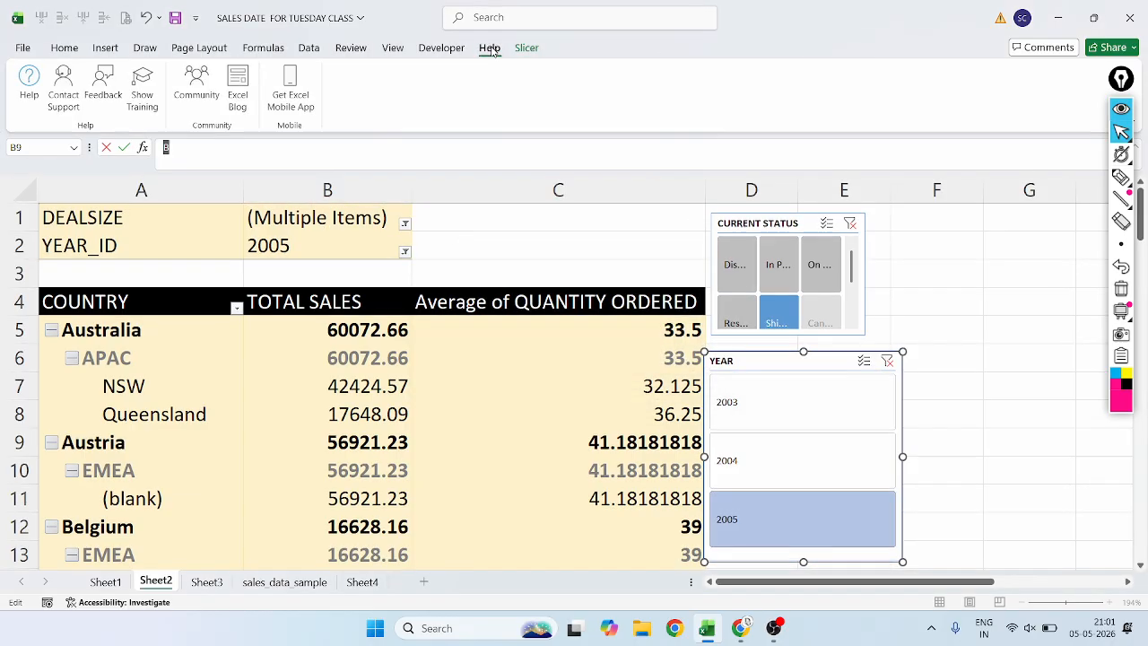
left_click(441, 49)
left_click(757, 453)
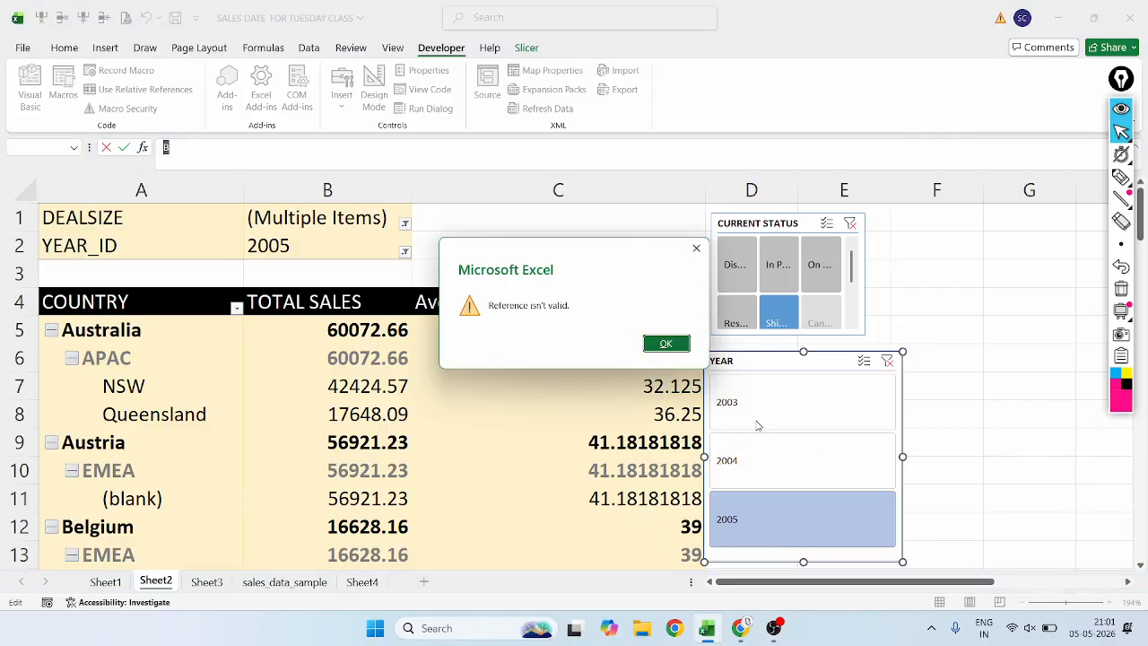
left_click(666, 342)
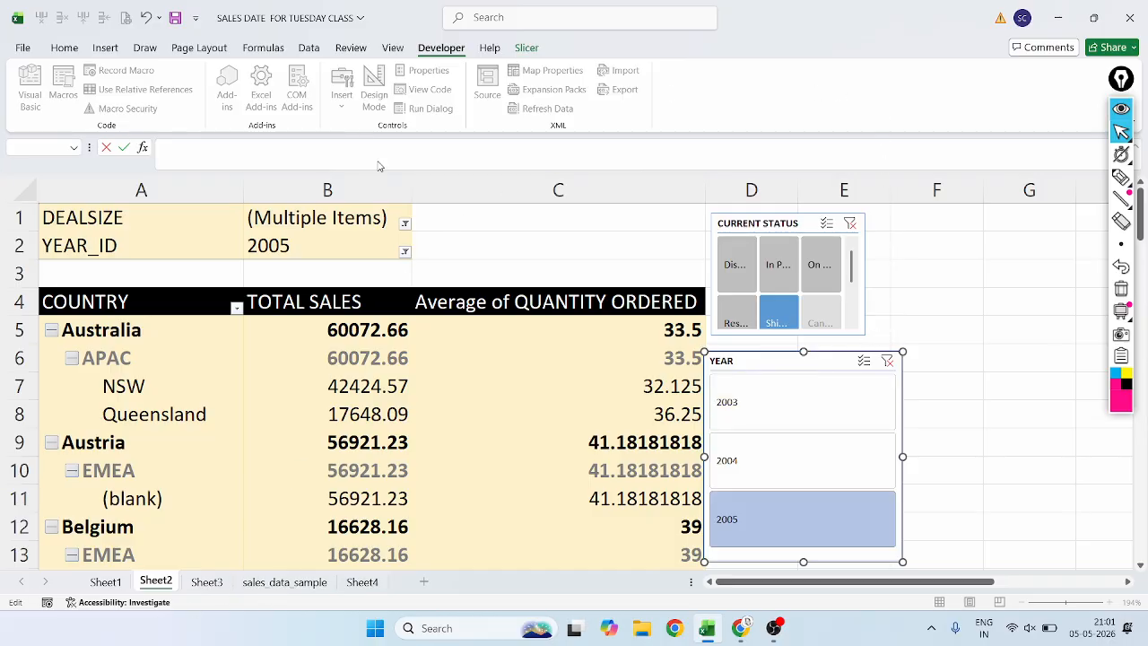
Check the Google Meet call in Chrome, return to the Excel workbook, and show its Home commands.
left_click(1058, 17)
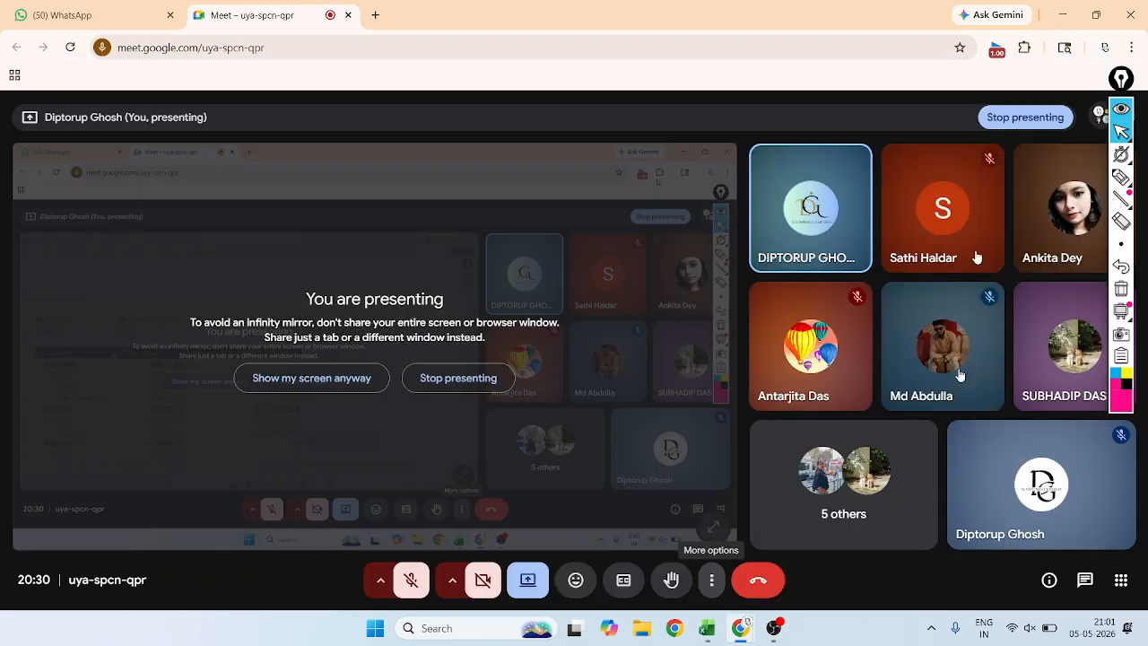
left_click(705, 629)
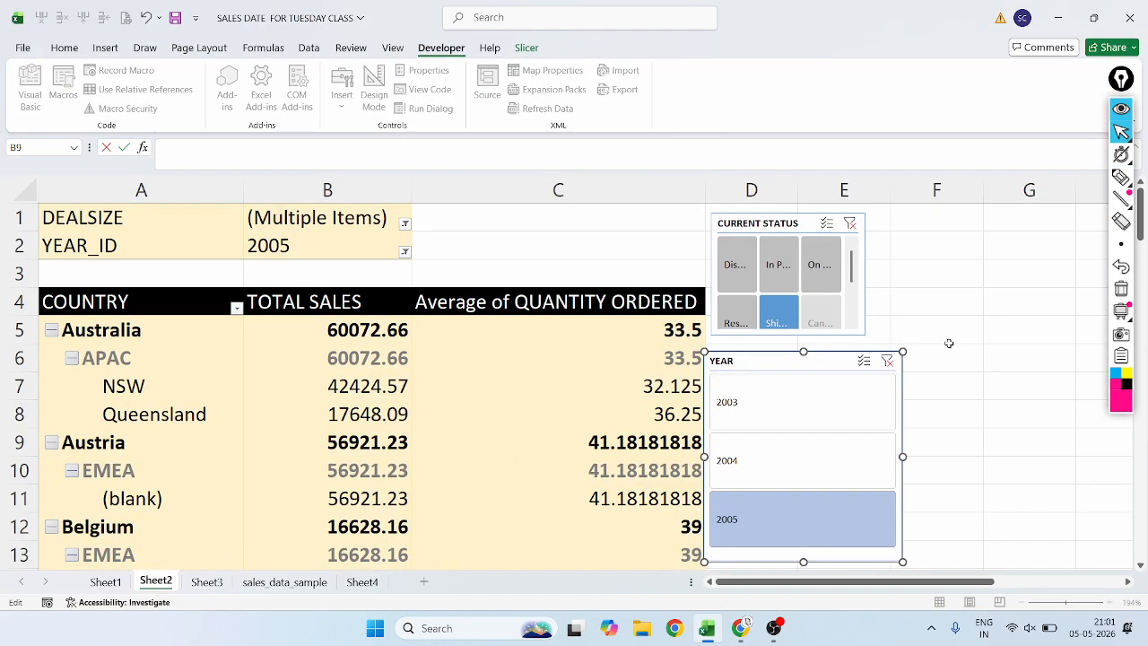
left_click(63, 48)
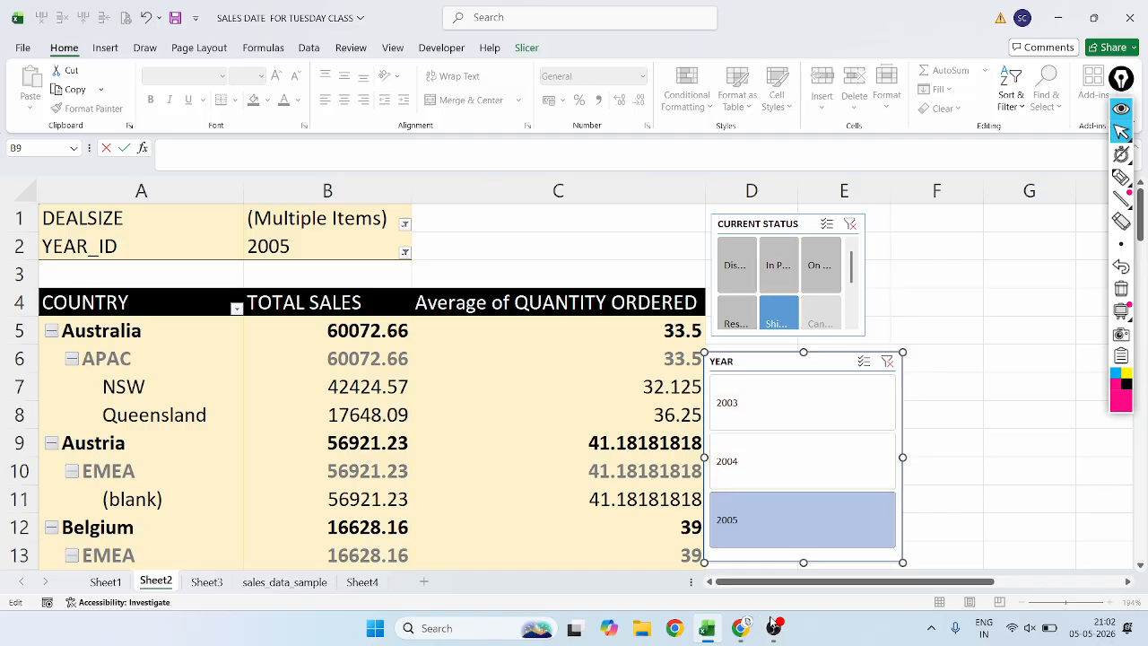
Switch to OBS Studio to show the recording controls.
mouse_move(778, 631)
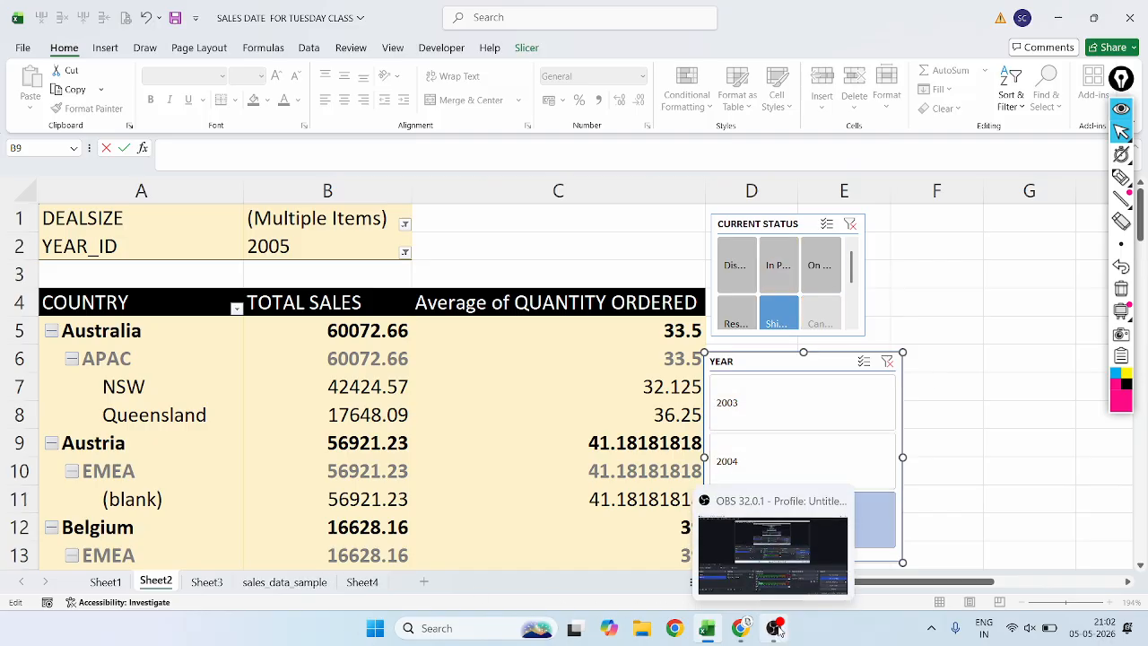
left_click(766, 583)
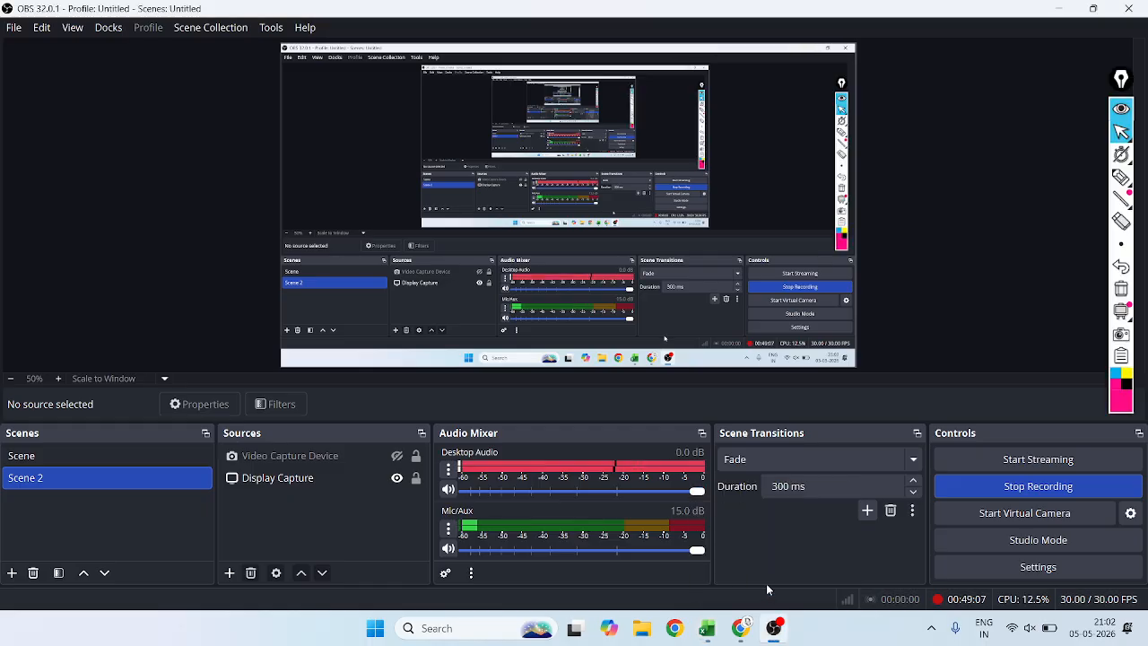